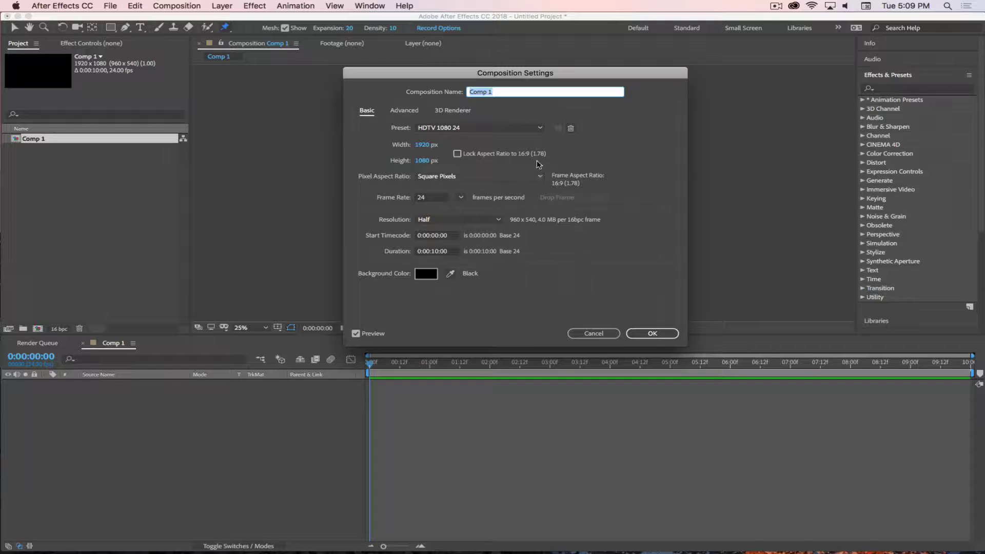
# Rename Comp 1 to *LASTNAME_FIRSTNAME_A9_PuppetPin_MAIN with the student's name, and confirm
pyautogui.press('super+Tab')
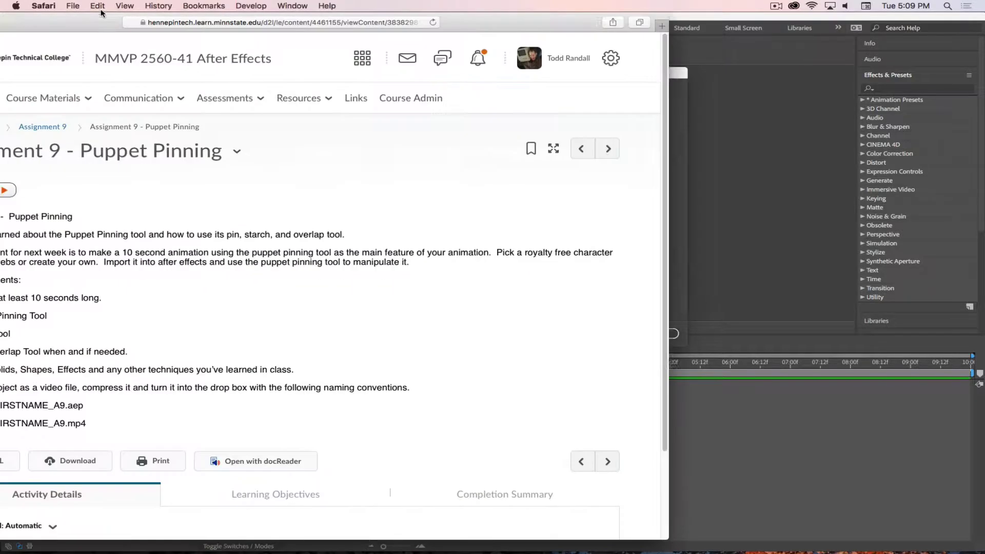
pyautogui.moveTo(273, 23); pyautogui.dragTo(310, 23)
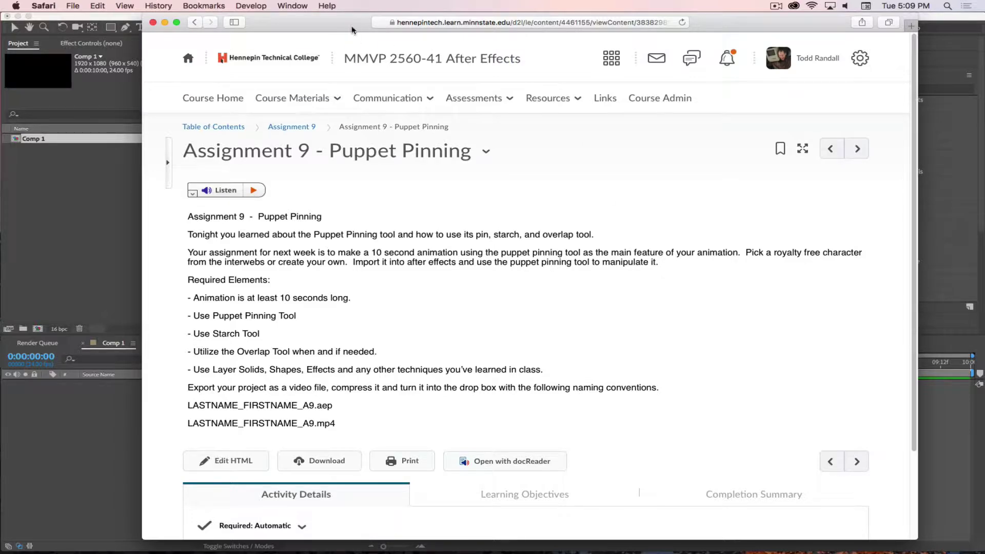
pyautogui.press('super+Tab')
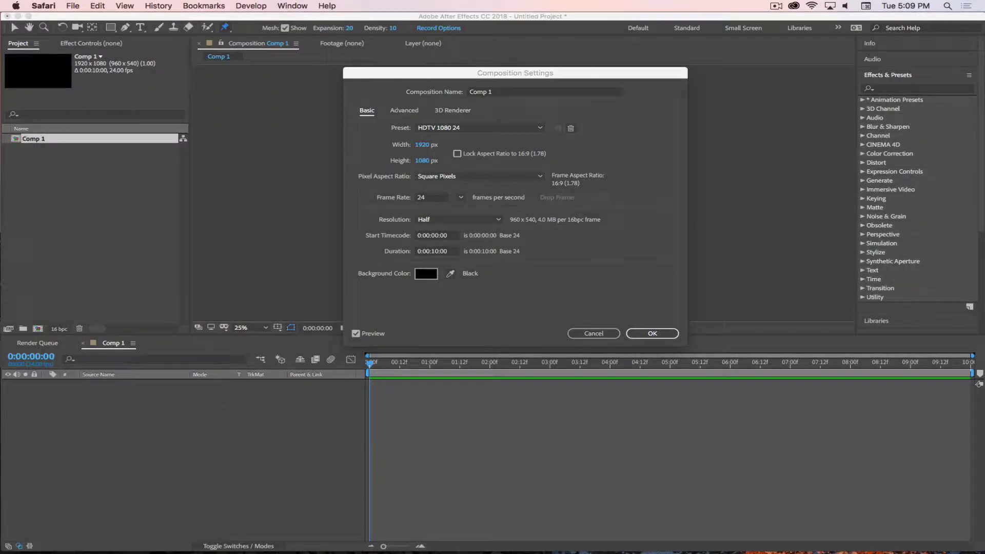
pyautogui.moveTo(499, 77); pyautogui.dragTo(453, 90)
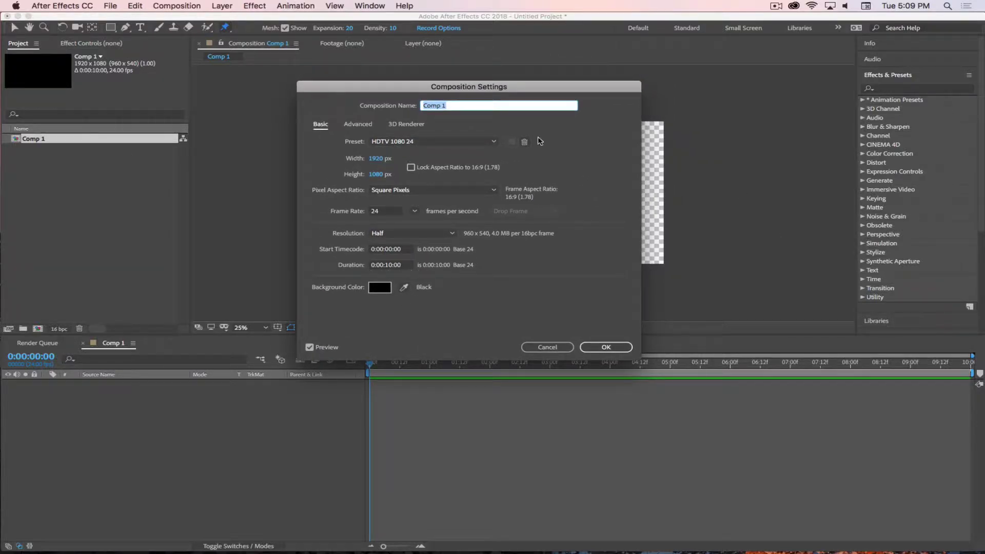
pyautogui.press('BackSpace')
pyautogui.click(501, 106)
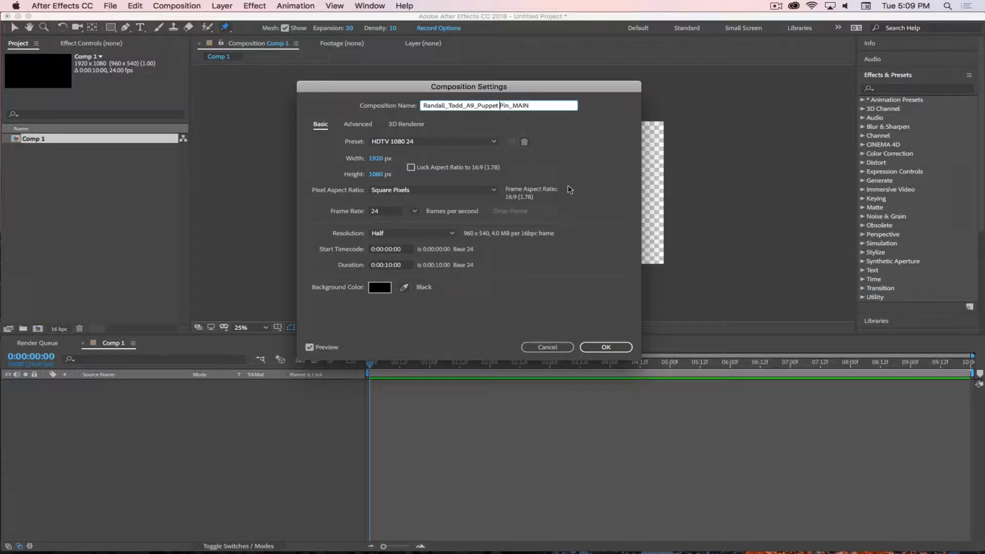
pyautogui.press('BackSpace')
pyautogui.write('*')
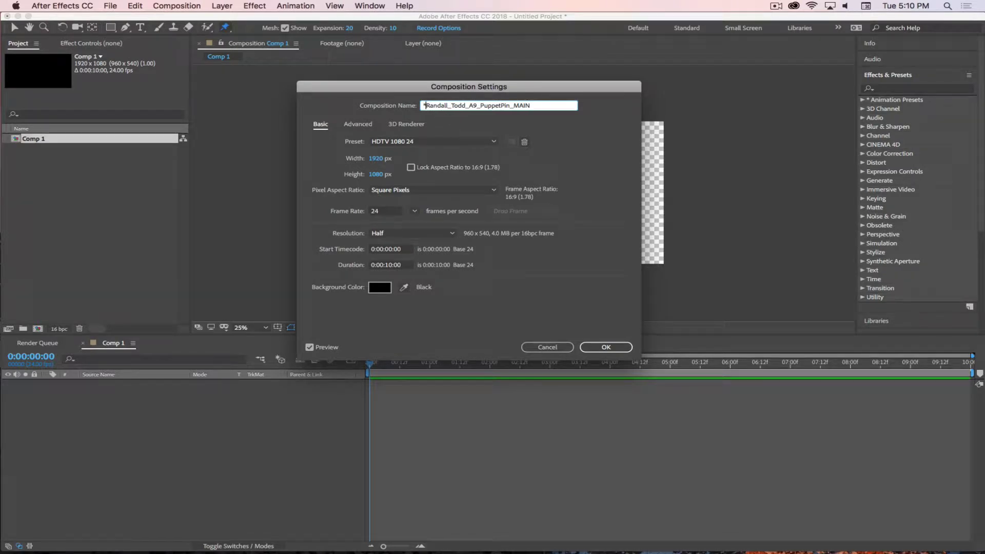
pyautogui.click(603, 347)
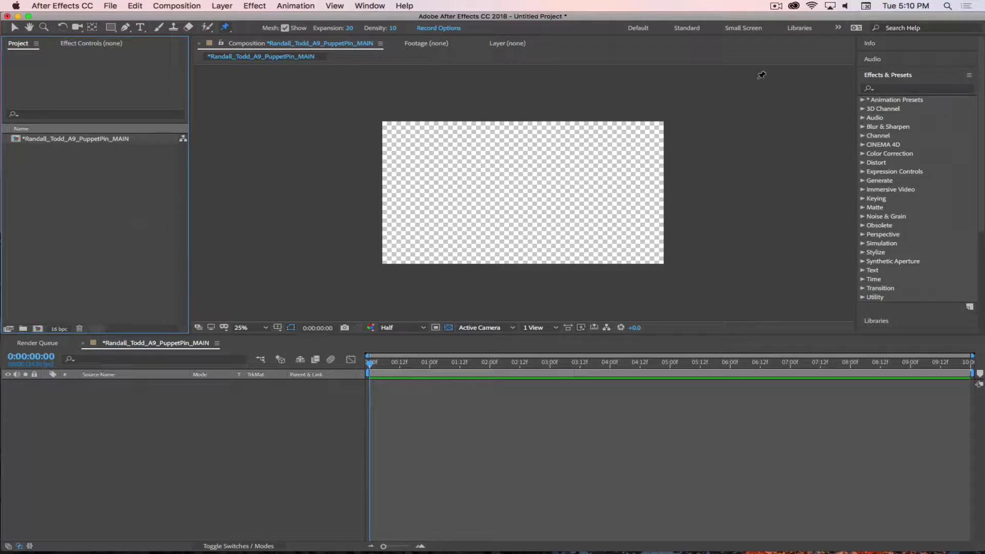
# Bring Safari forward showing the full-size VectorStock pigtailed cartoon girl image
pyautogui.moveTo(513, 552)
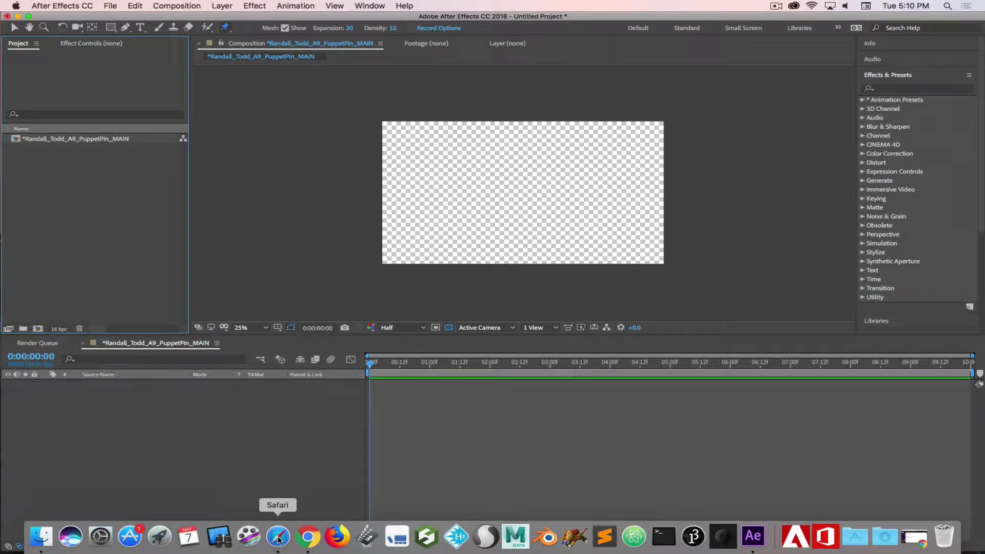
pyautogui.click(277, 536)
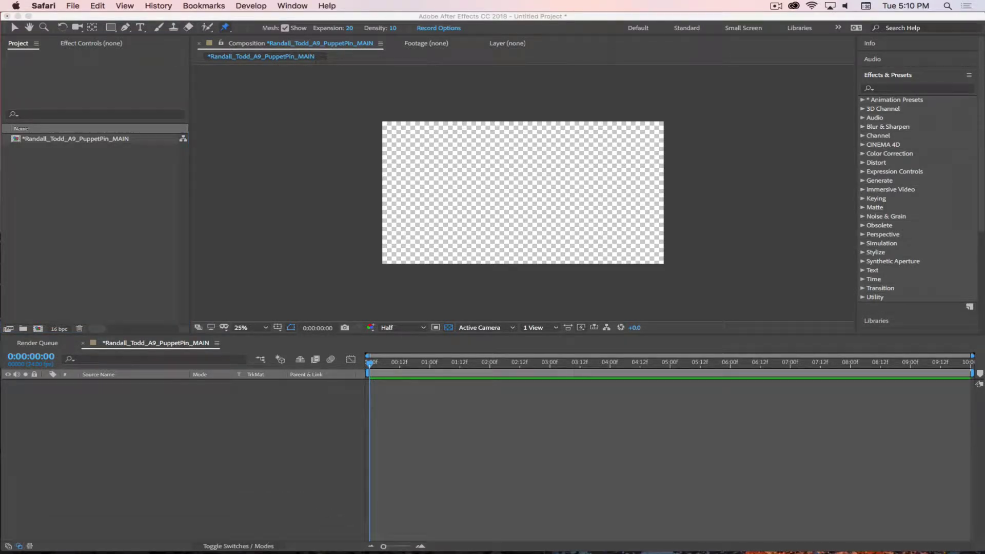
pyautogui.click(776, 7)
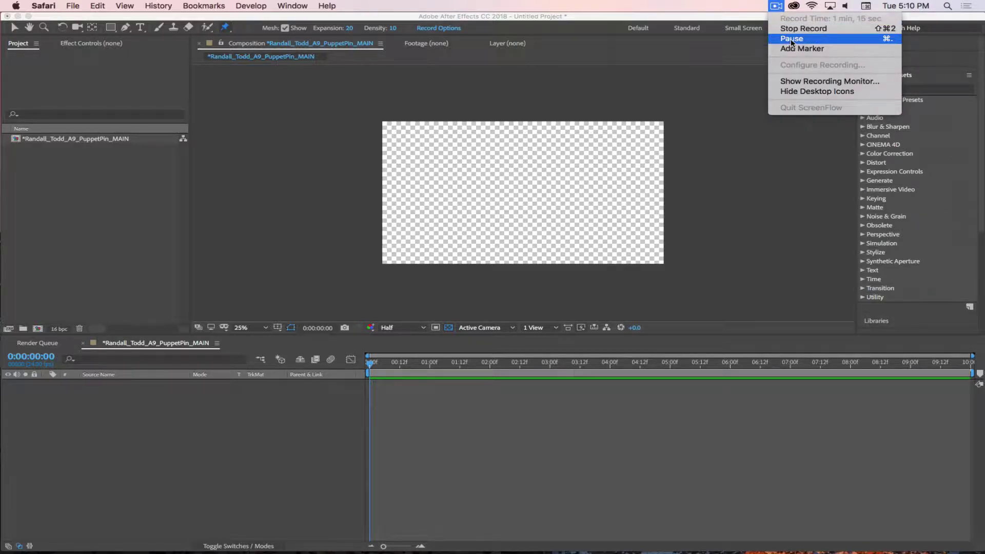
pyautogui.click(792, 39)
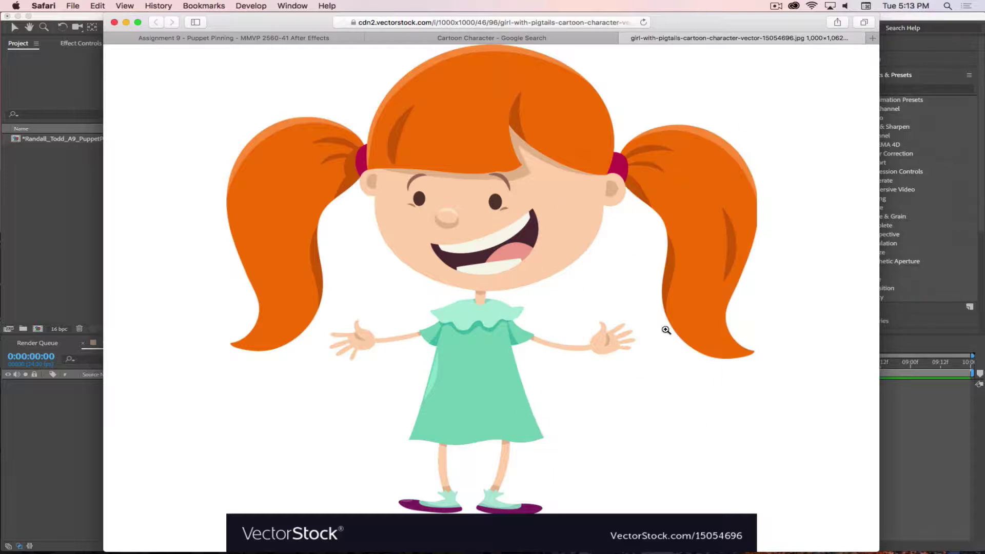
# Start saving the cartoon image, creating an assignment folder on the Desktop with an Images folder inside
pyautogui.rightClick(472, 178)
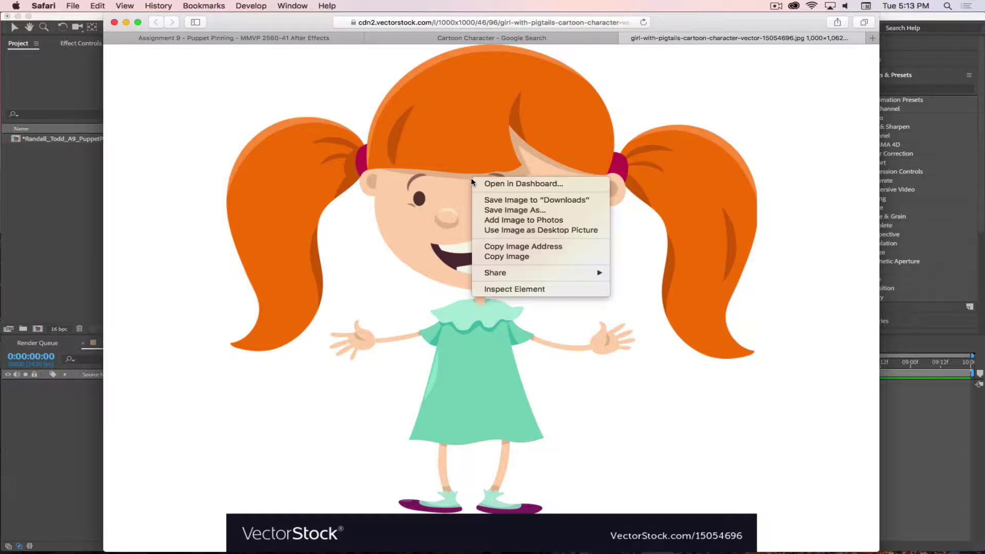
pyautogui.click(505, 211)
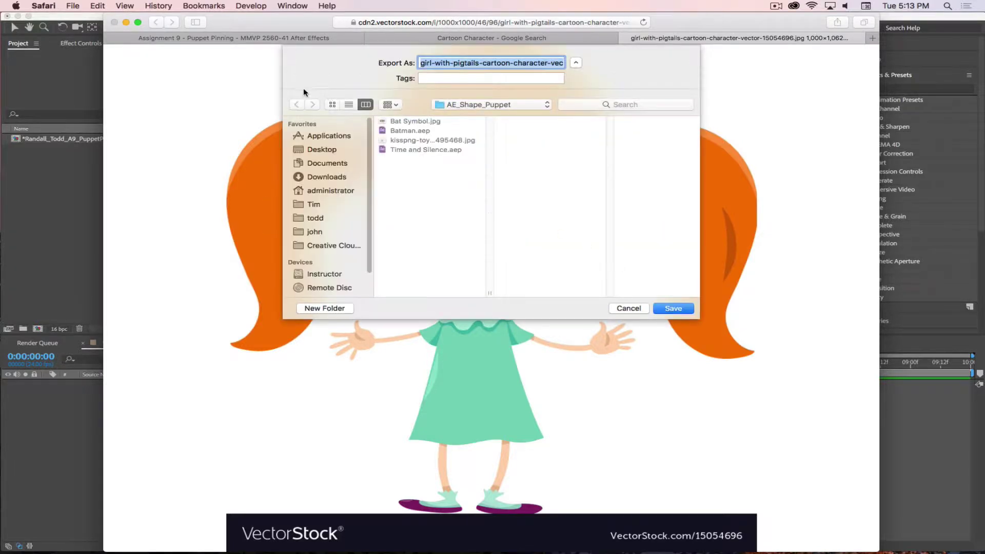
pyautogui.click(471, 104)
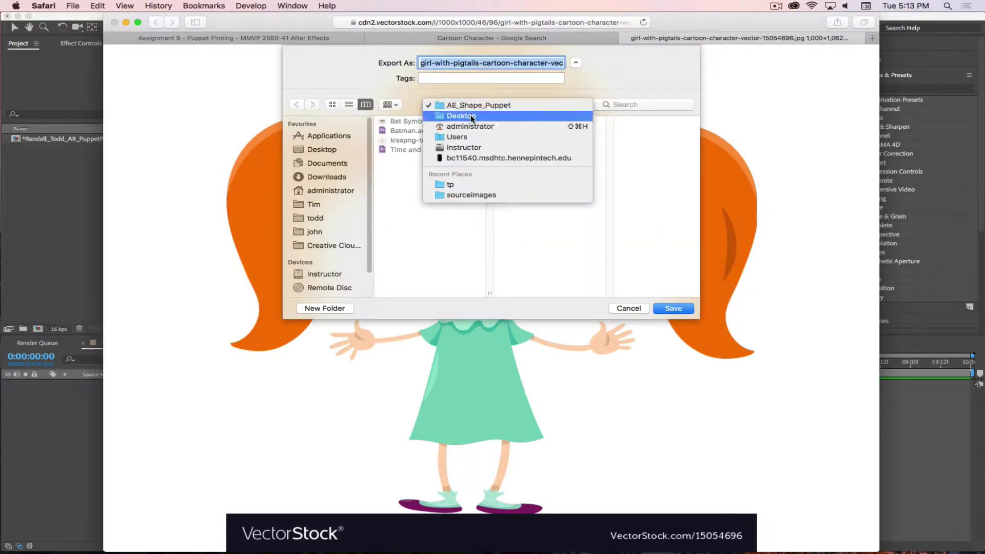
pyautogui.click(466, 113)
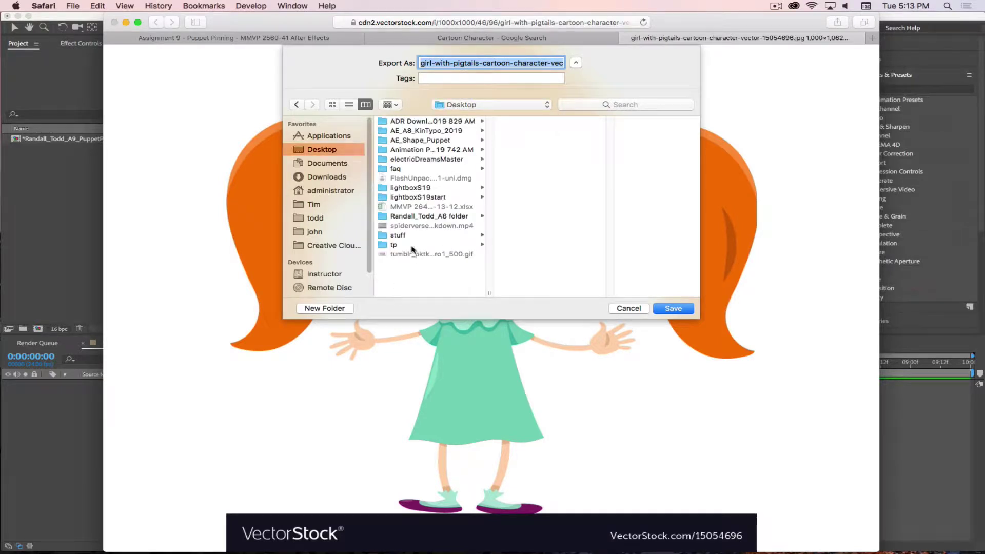
pyautogui.click(319, 308)
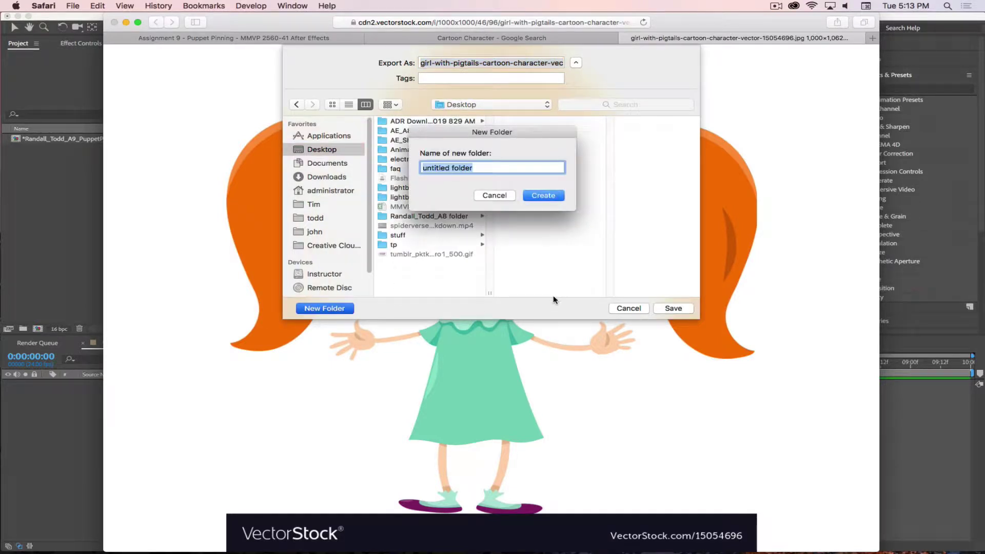
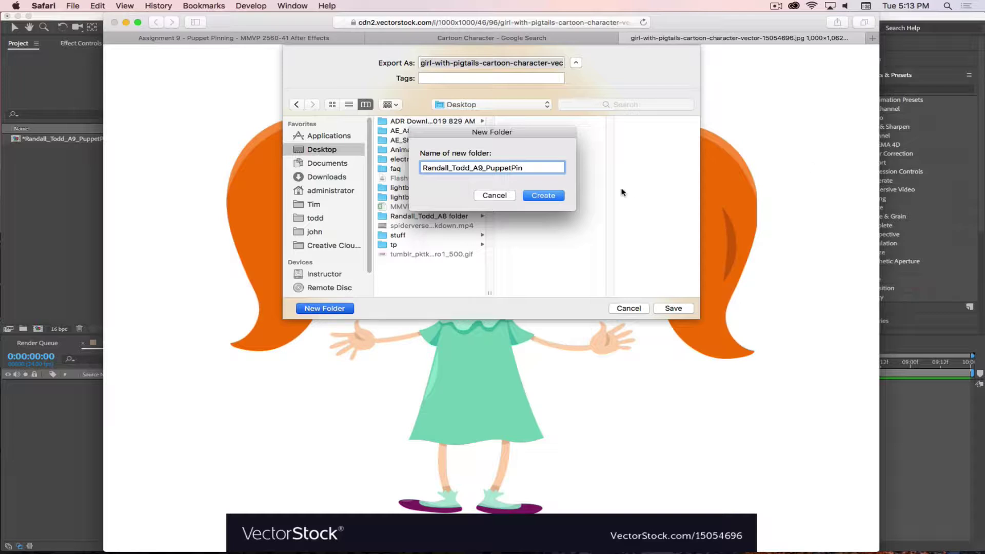
pyautogui.click(543, 195)
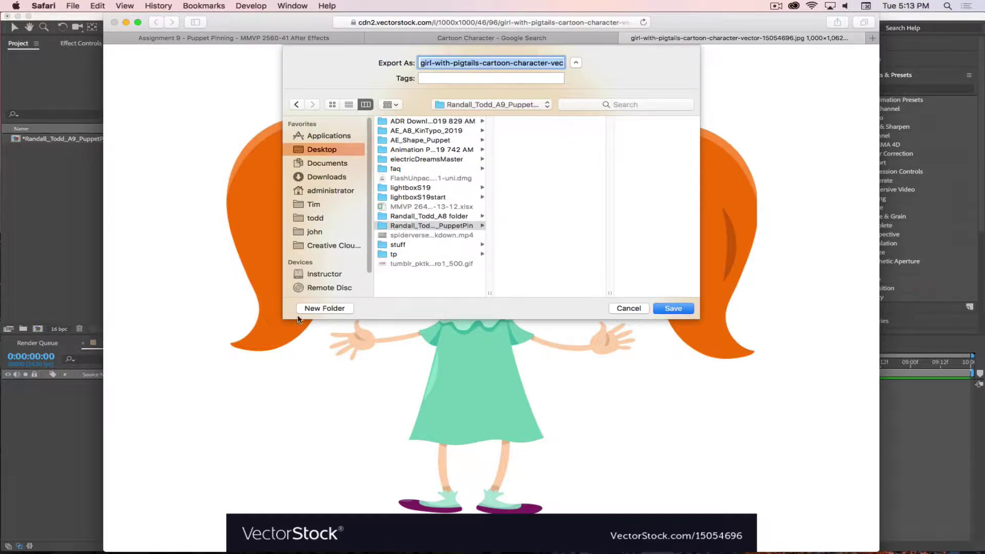
pyautogui.click(321, 310)
pyautogui.write('Images')
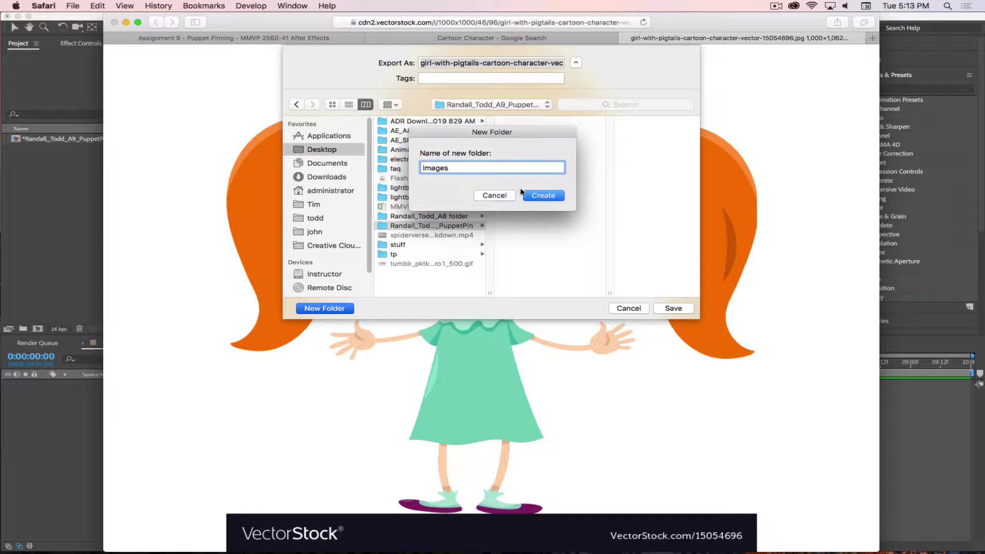
pyautogui.click(534, 196)
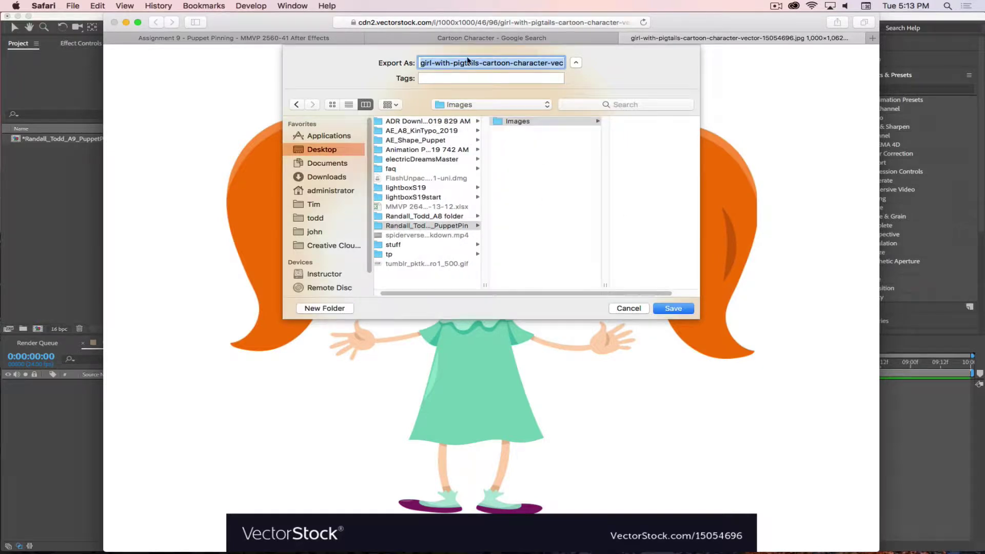
# Name the file LittleGirl_Puppet.jpg and save it into the Images folder
pyautogui.click(448, 60)
pyautogui.moveTo(421, 62); pyautogui.dragTo(548, 61)
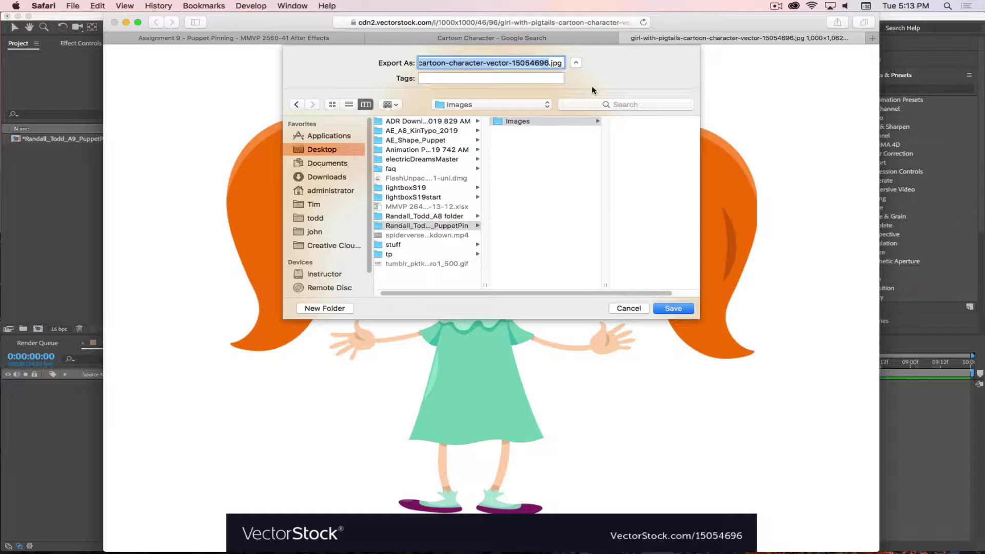
pyautogui.press('BackSpace')
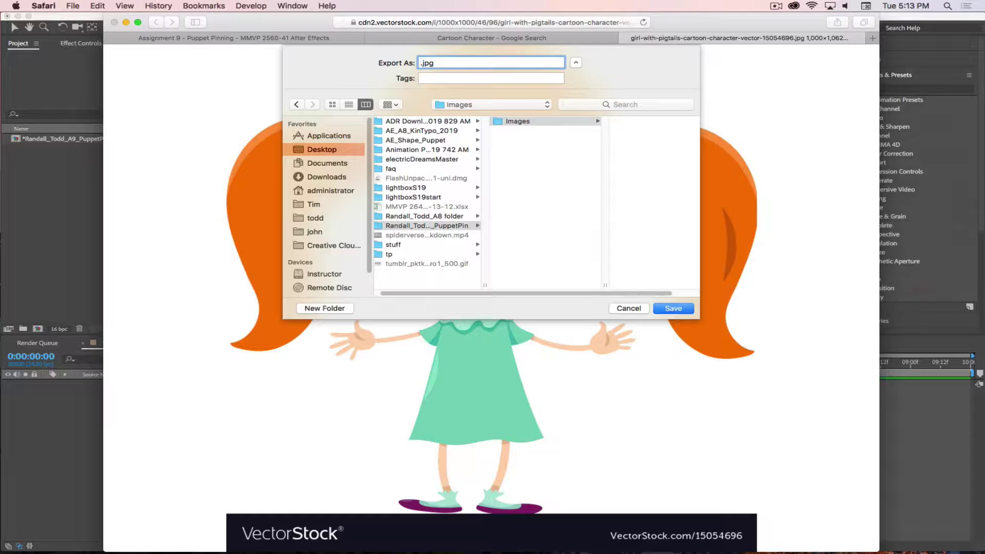
pyautogui.write('LittleGirl_Puppet')
pyautogui.click(667, 309)
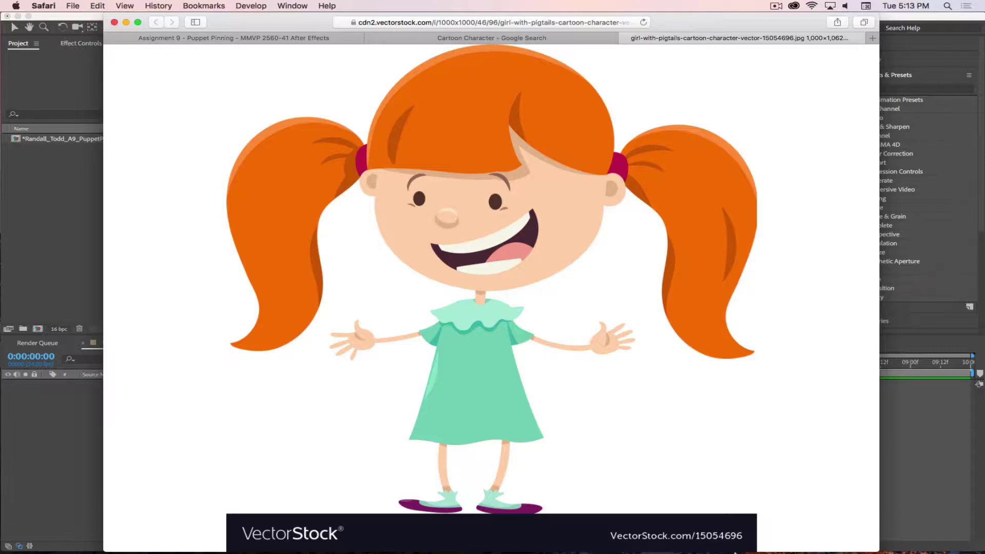
# Launch Photoshop and open LittleGirl_Puppet.jpg from the Images folder
pyautogui.moveTo(210, 552)
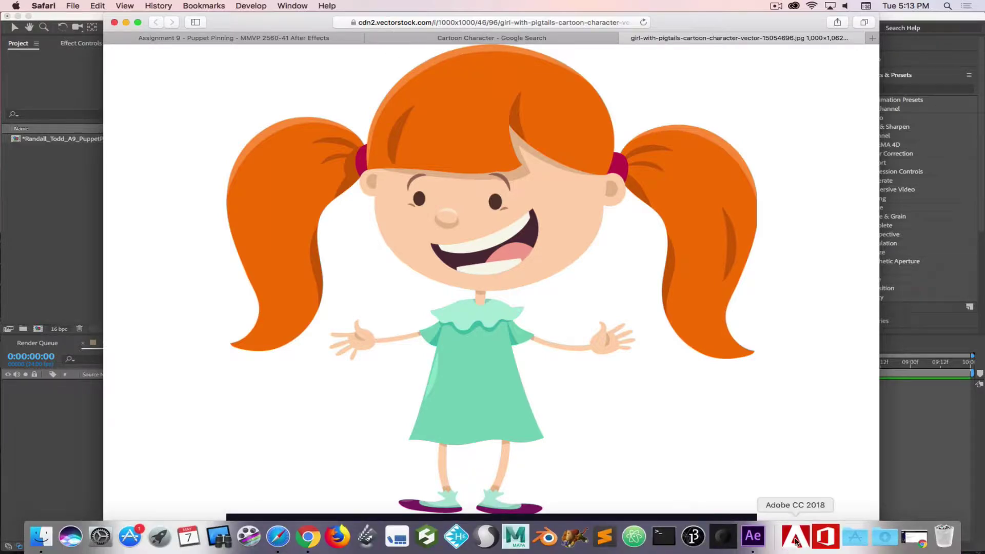
pyautogui.click(795, 536)
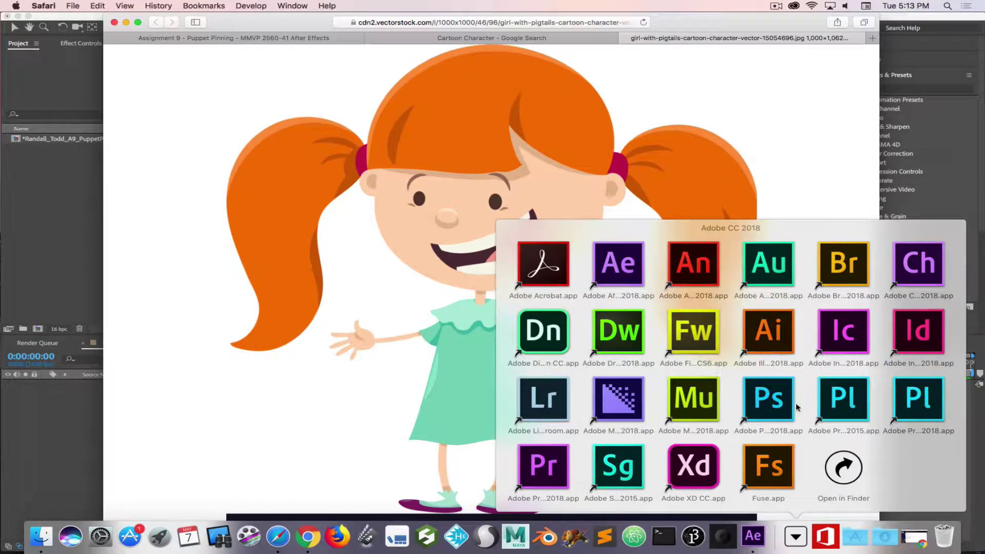
pyautogui.click(786, 401)
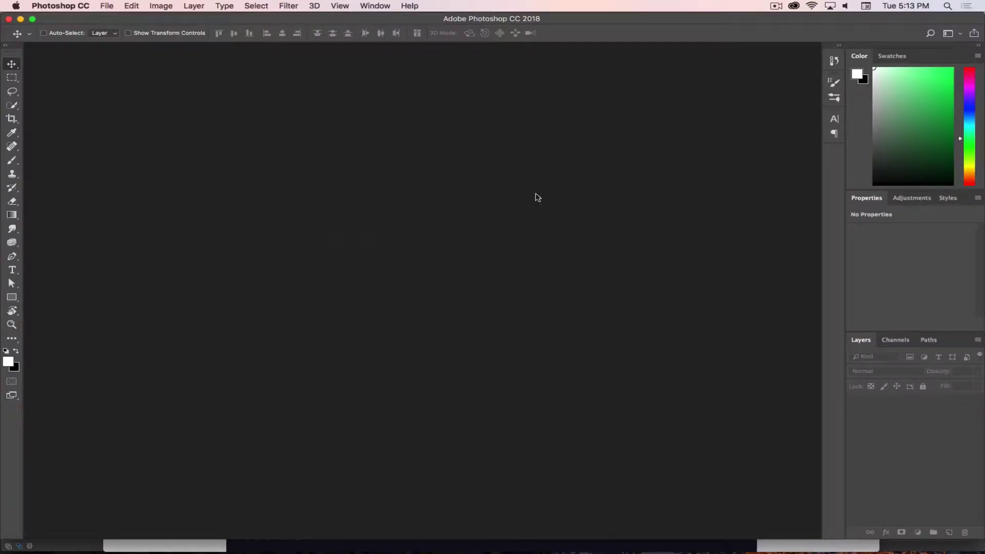
pyautogui.click(106, 6)
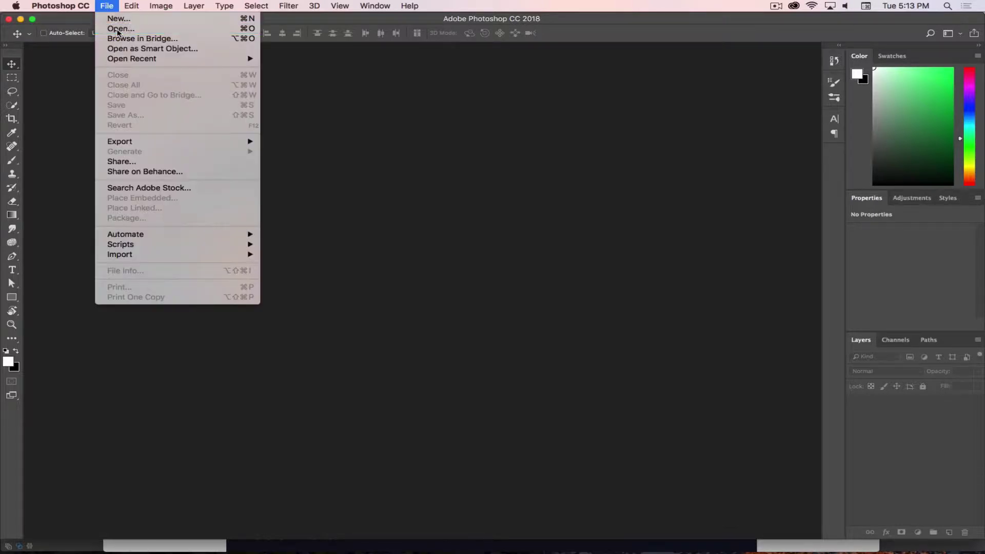
pyautogui.click(121, 29)
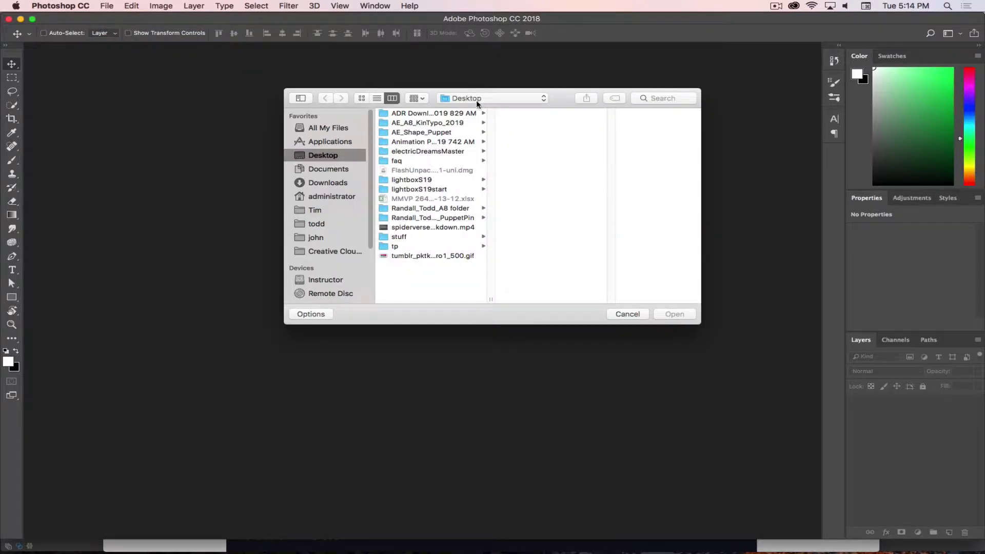
pyautogui.click(469, 98)
pyautogui.click(479, 169)
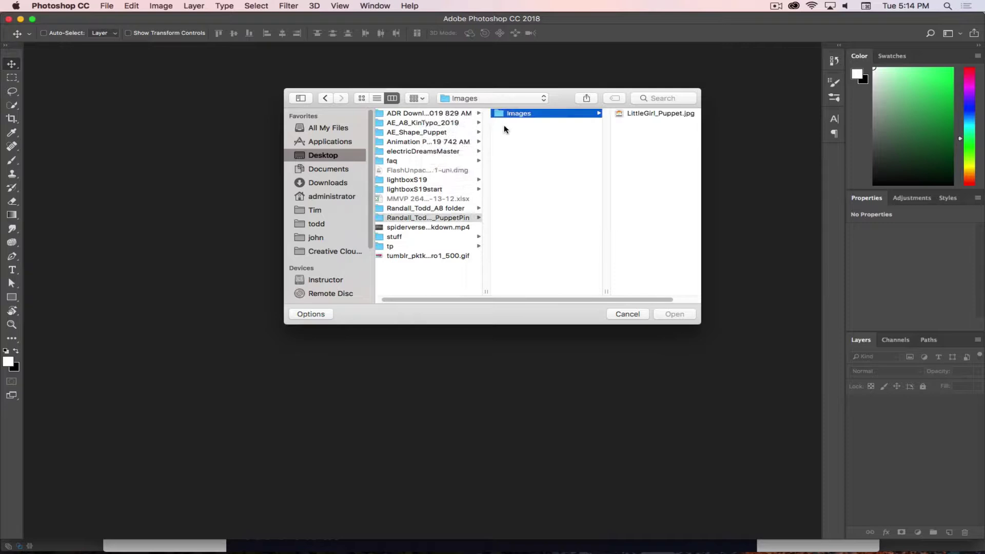
pyautogui.click(656, 114)
pyautogui.click(674, 314)
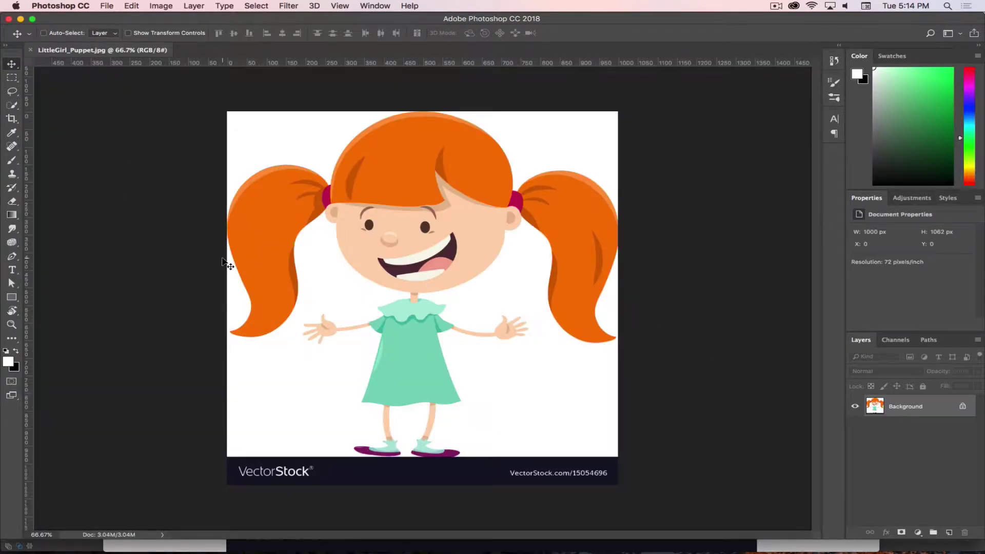
# Duplicate the Background layer as Background copy
pyautogui.rightClick(890, 408)
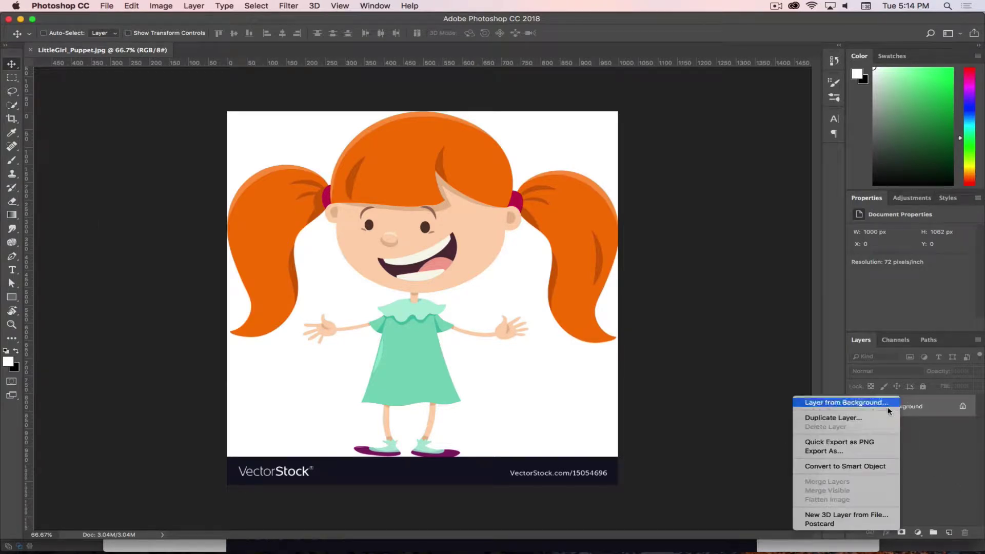
pyautogui.click(846, 417)
pyautogui.press('Return')
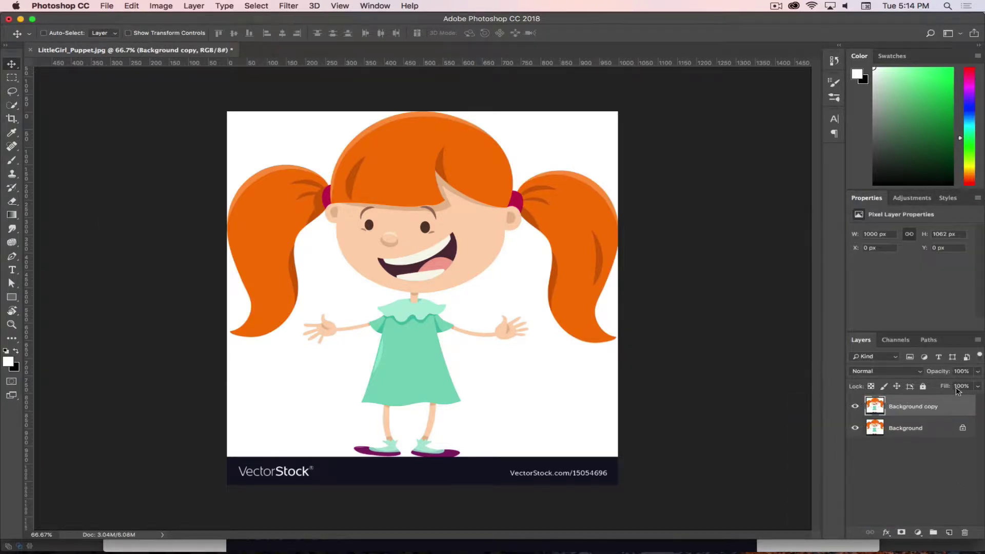
# Crop the canvas to the area above the VectorStock banner, giving 1000×983 px
pyautogui.click(6, 75)
pyautogui.moveTo(214, 104); pyautogui.dragTo(715, 456)
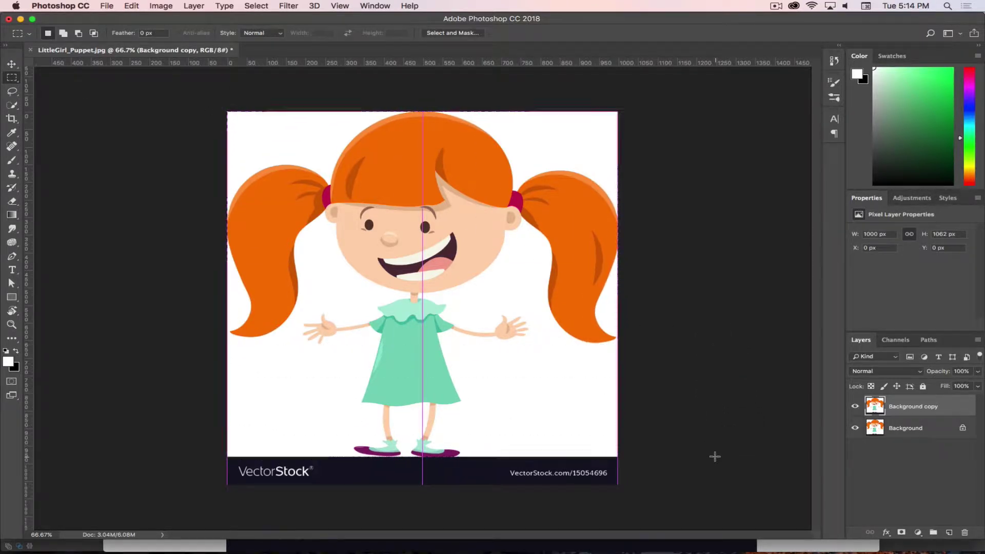
pyautogui.click(169, 5)
pyautogui.click(174, 117)
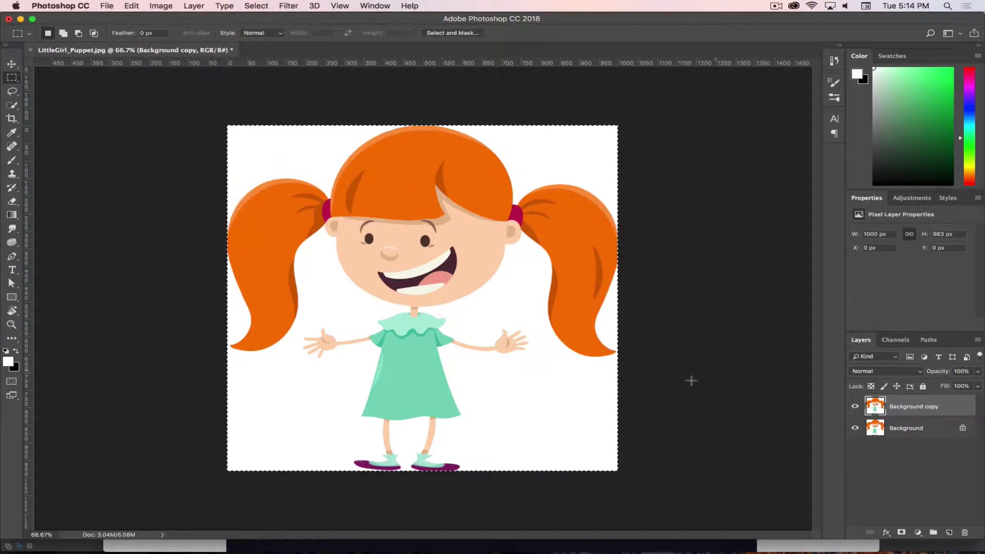
pyautogui.press('super+d')
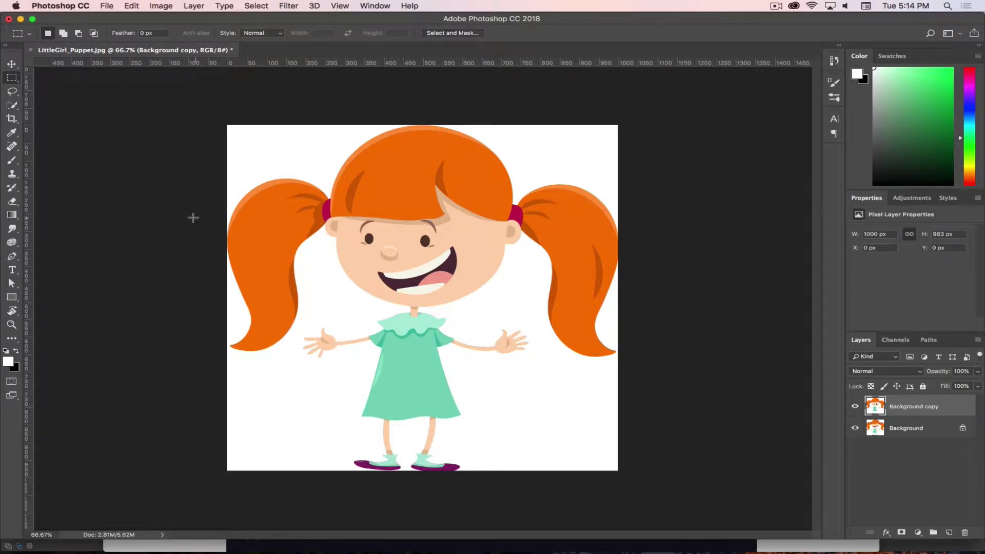
# Magic-wand select the white backdrop, hide the Background layer, and expand the selection by 1 pixel
pyautogui.click(11, 105)
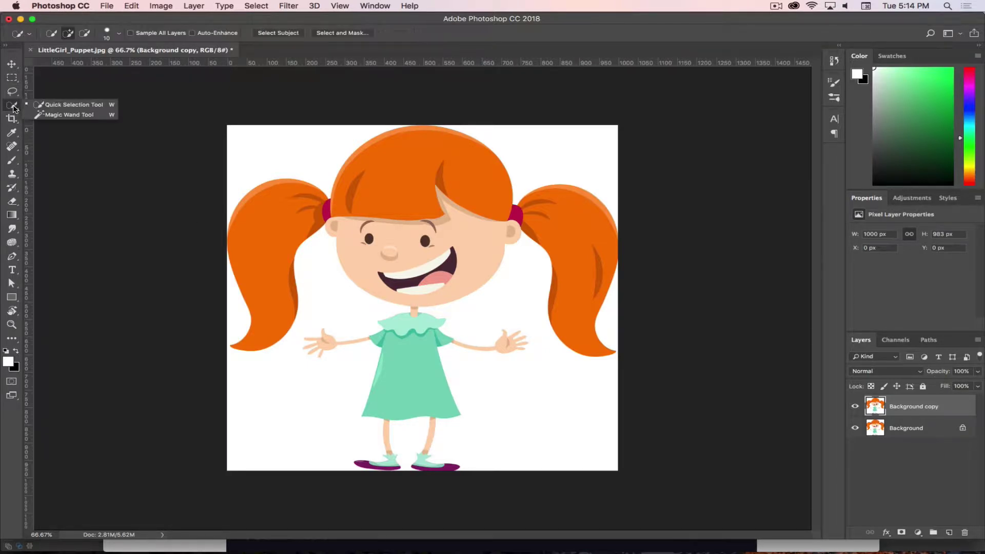
pyautogui.click(38, 114)
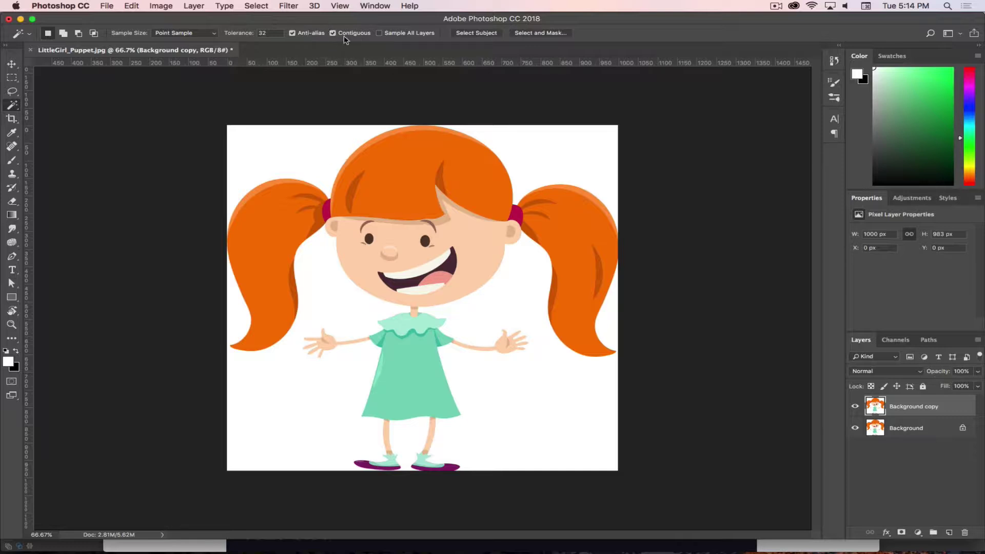
pyautogui.click(308, 154)
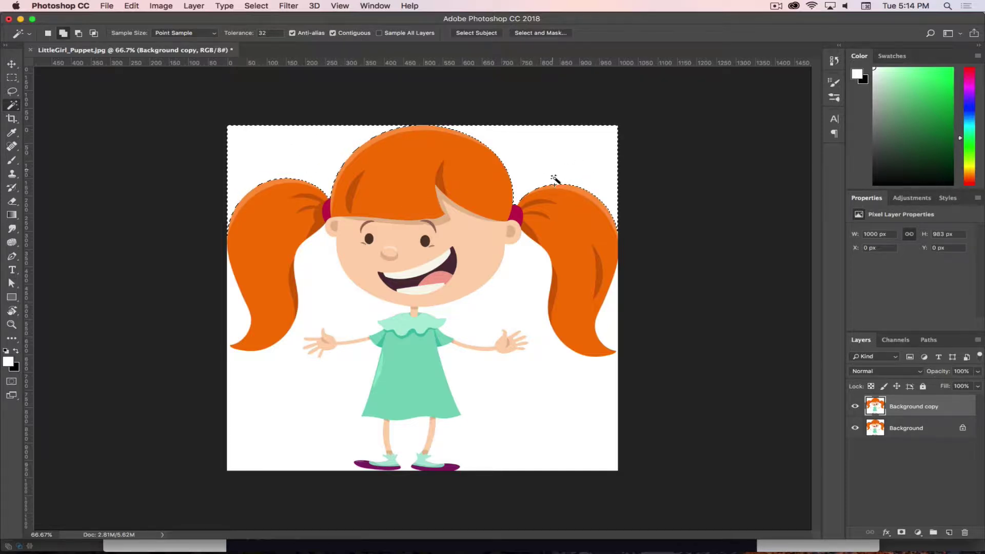
pyautogui.click(323, 345)
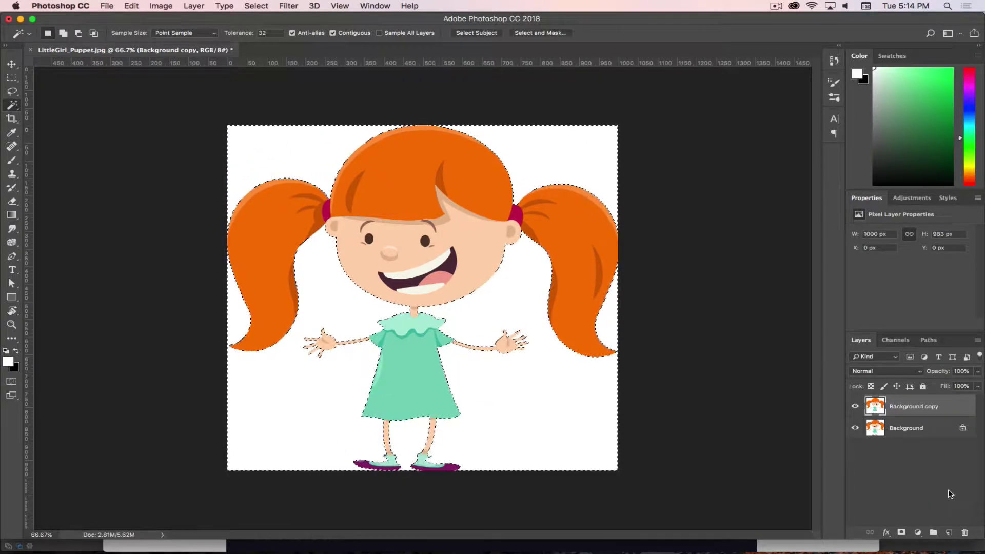
pyautogui.click(854, 428)
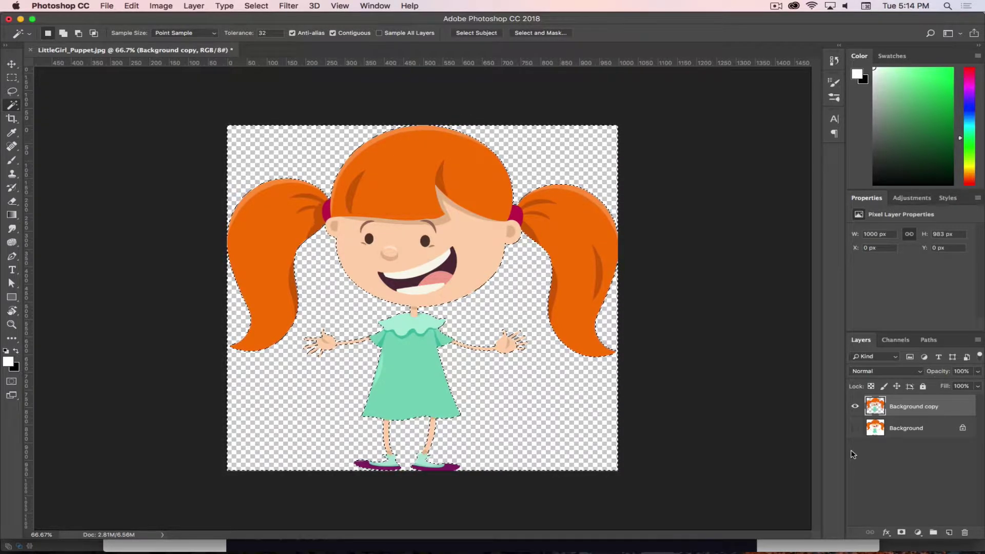
pyautogui.click(253, 6)
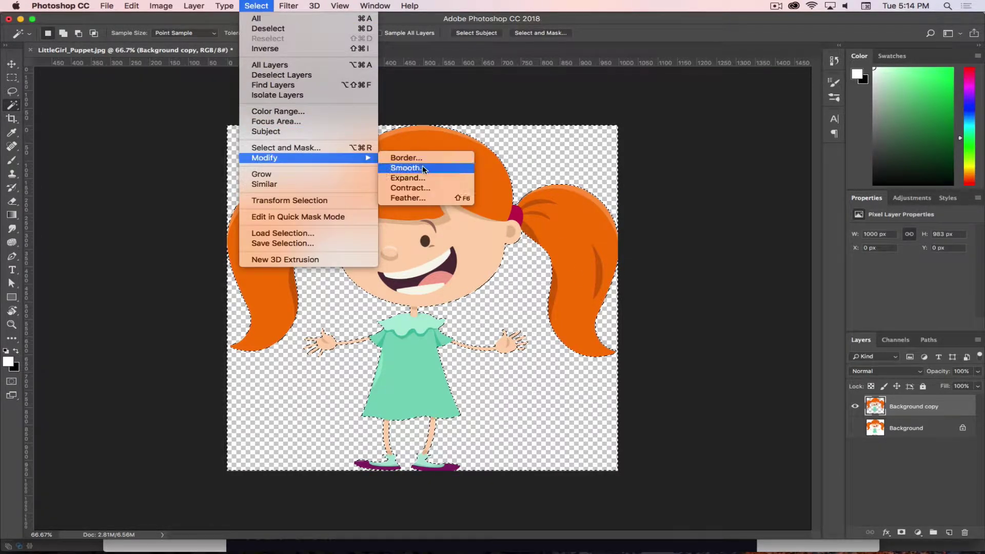
pyautogui.click(409, 177)
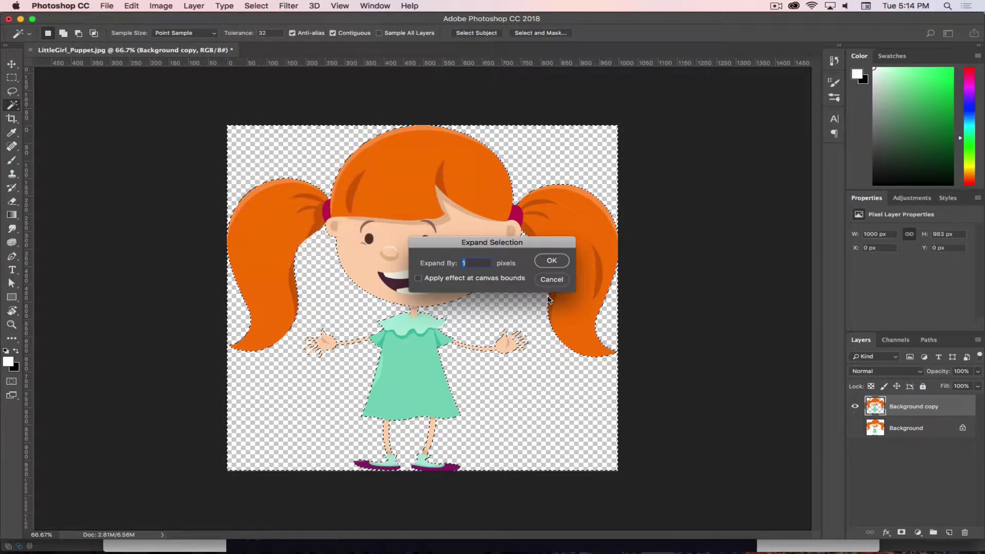
pyautogui.click(551, 262)
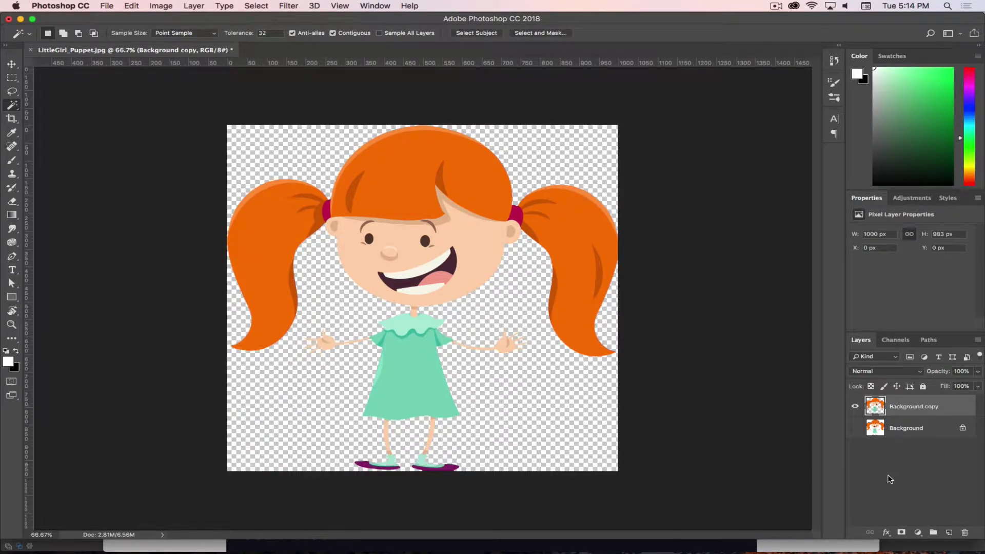
# Add Layer 1 beneath Background copy and set the foreground colour to grey #808080
pyautogui.click(949, 532)
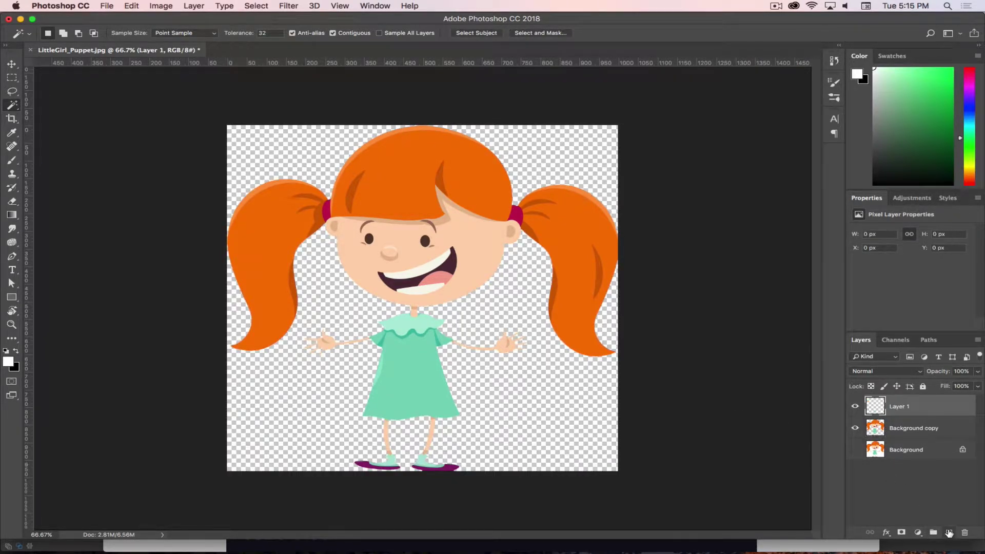
pyautogui.moveTo(914, 407); pyautogui.dragTo(915, 436)
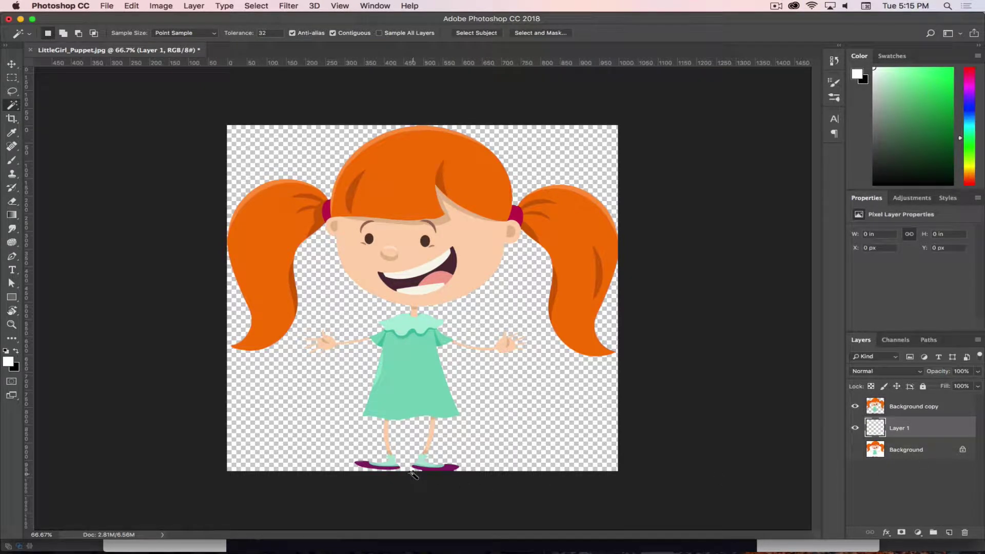
pyautogui.click(8, 363)
pyautogui.write('808080')
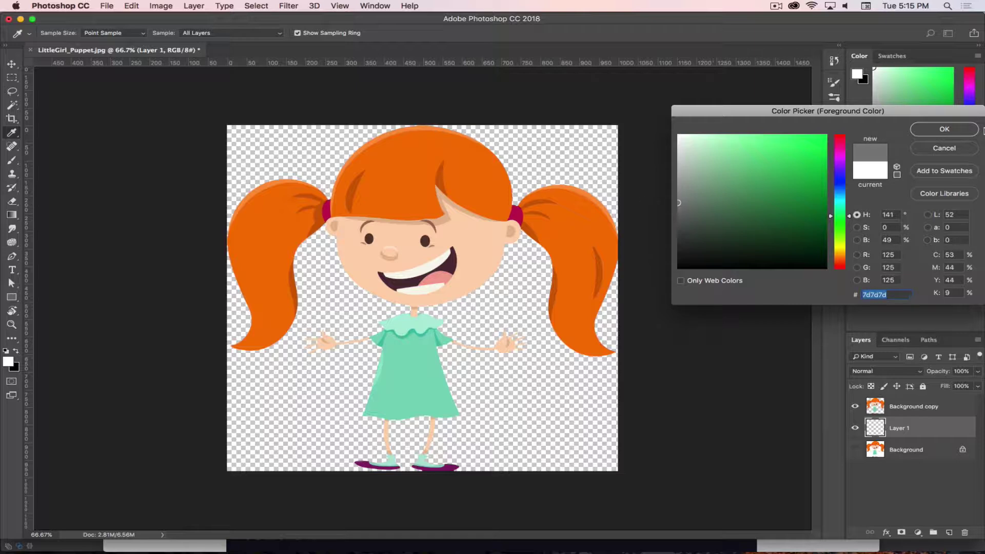
pyautogui.click(944, 129)
pyautogui.press('w')
# Fill Layer 1 with the grey using the Paint Bucket
pyautogui.press('g')
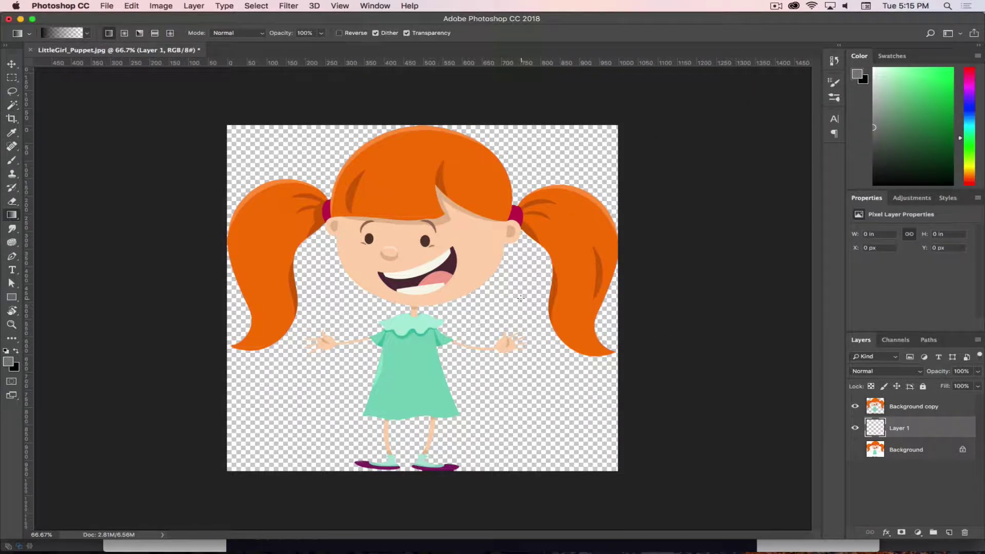
pyautogui.click(86, 34)
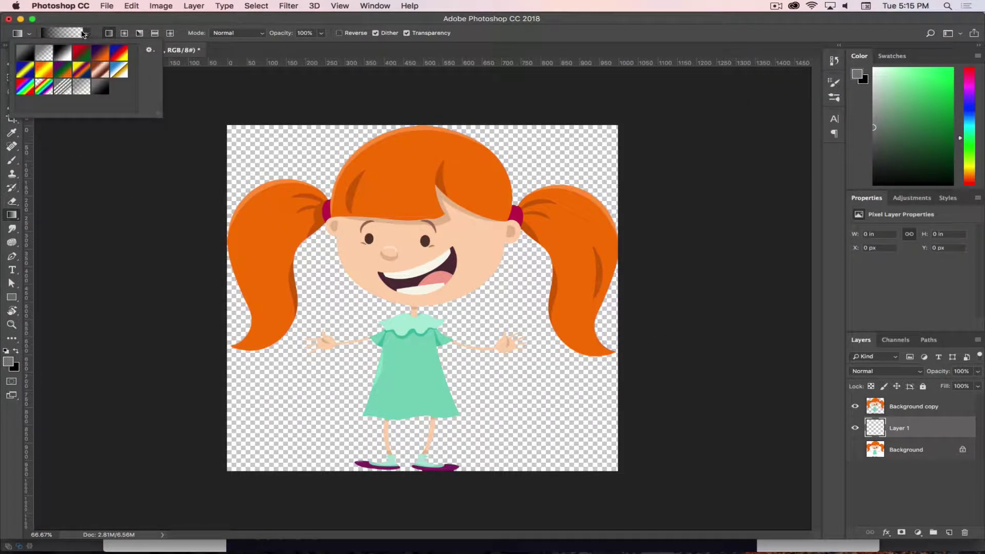
pyautogui.moveTo(11, 215)
pyautogui.mouseDown()
pyautogui.moveTo(72, 215)
pyautogui.moveTo(69, 224)
pyautogui.mouseUp()
pyautogui.click(450, 440)
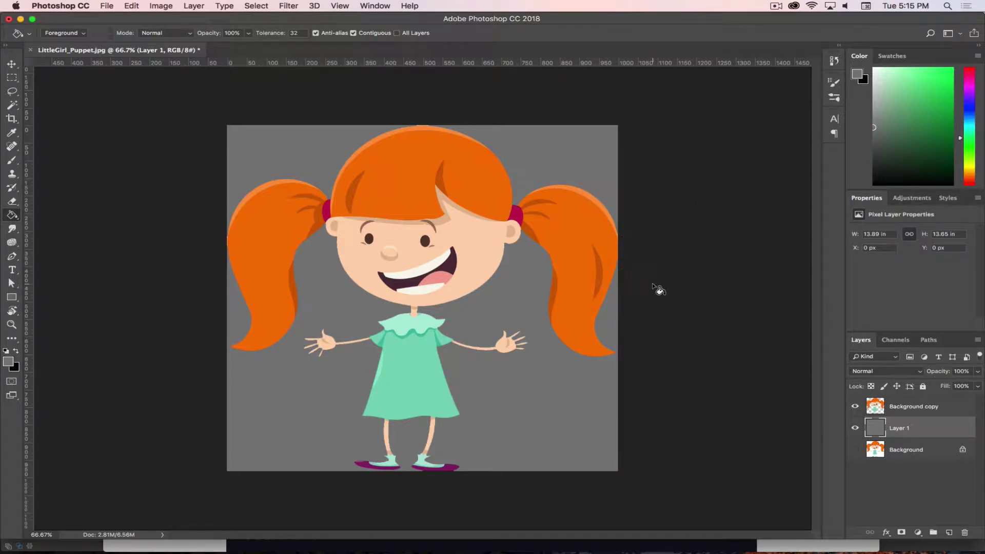
pyautogui.click(166, 9)
pyautogui.moveTo(168, 37)
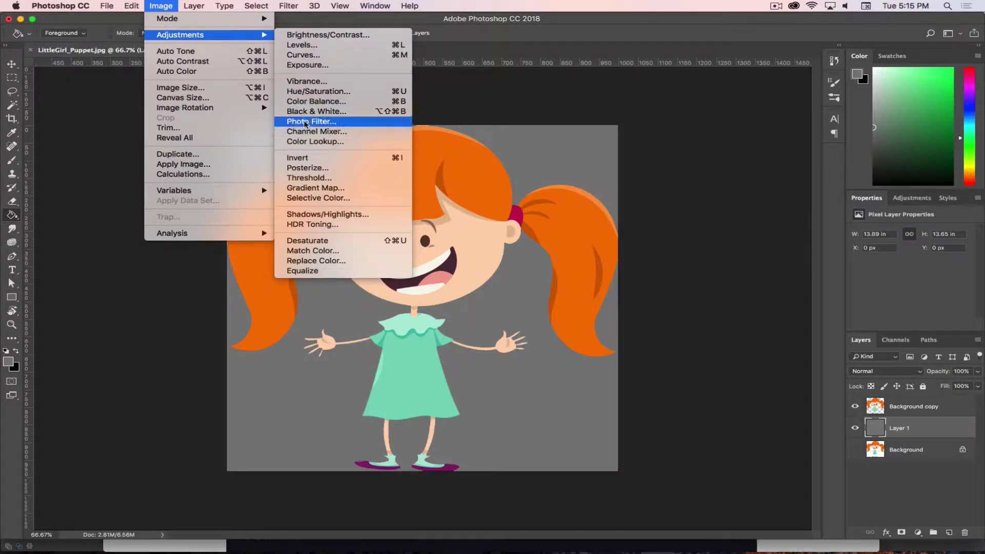
# Set the canvas size to 1020 × 1000 pixels
pyautogui.click(210, 97)
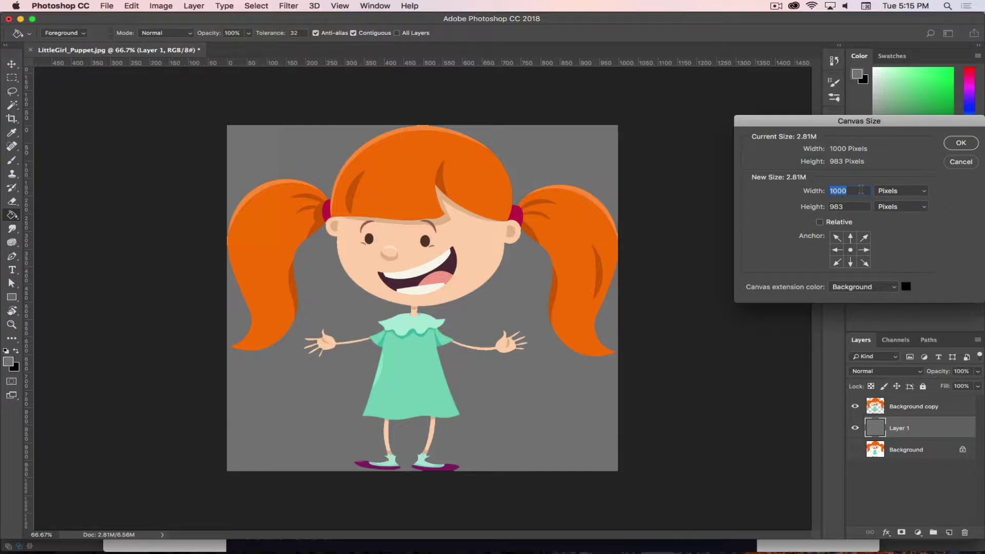
pyautogui.write('1')
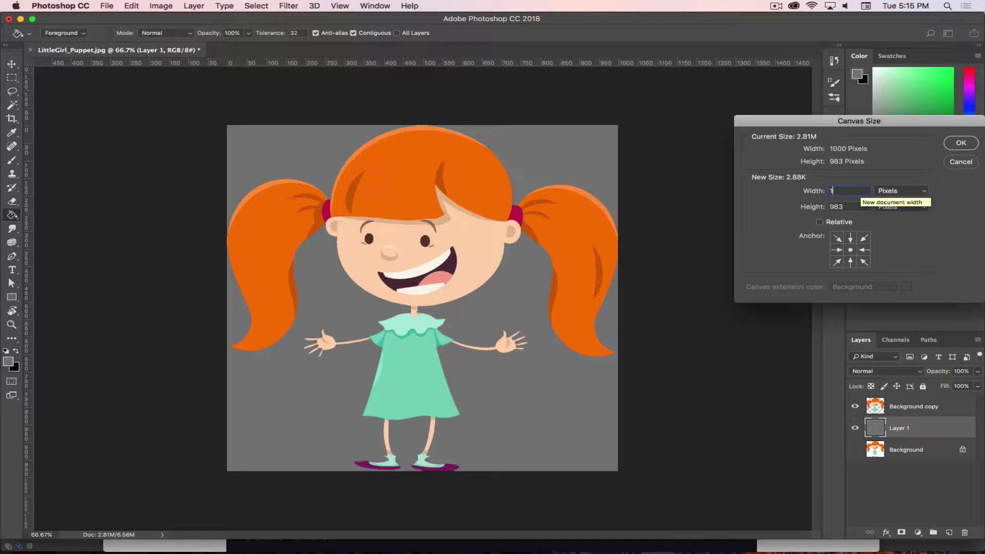
pyautogui.write('020')
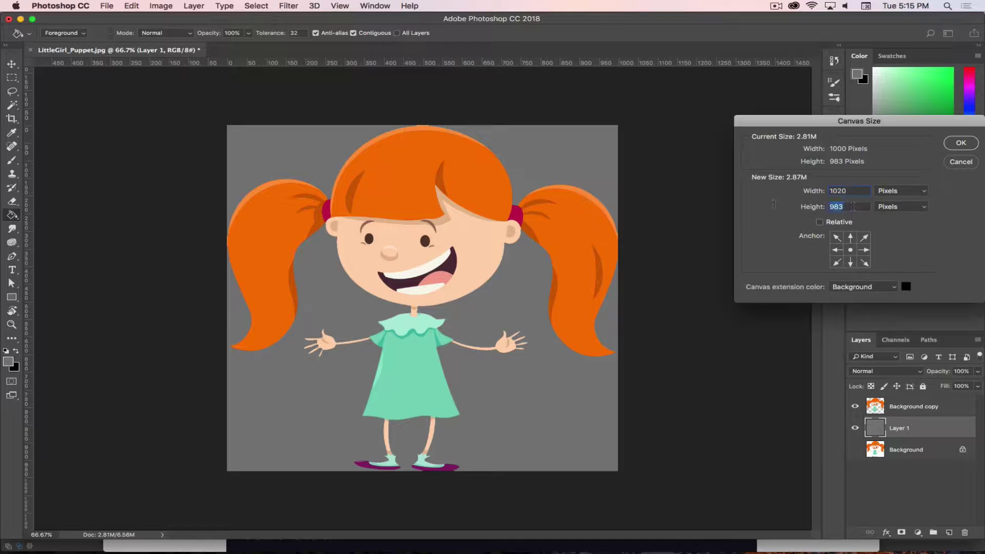
pyautogui.write('1000')
pyautogui.click(959, 145)
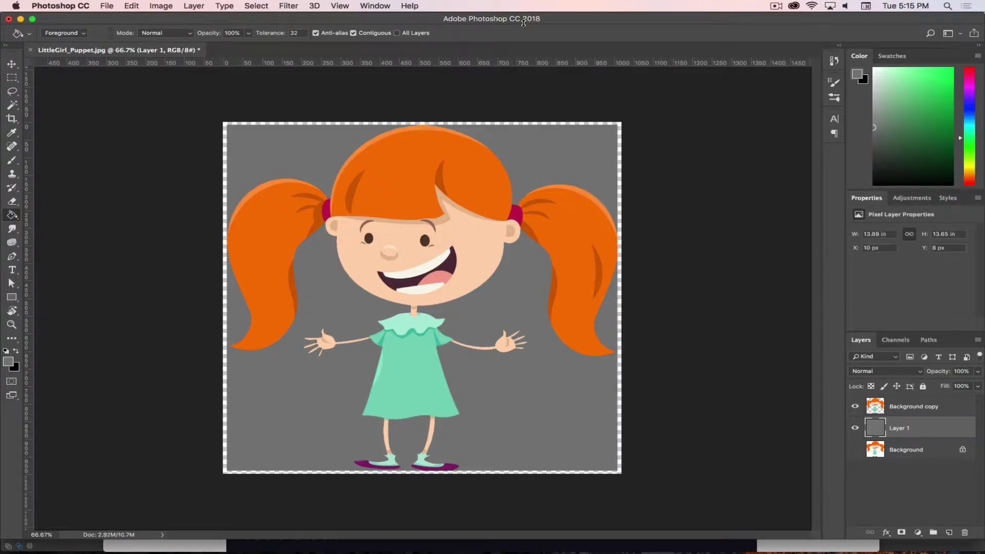
# Delete the grey Layer 1 and zoom in on the right pigtail's outer edge
pyautogui.moveTo(903, 428); pyautogui.dragTo(965, 532)
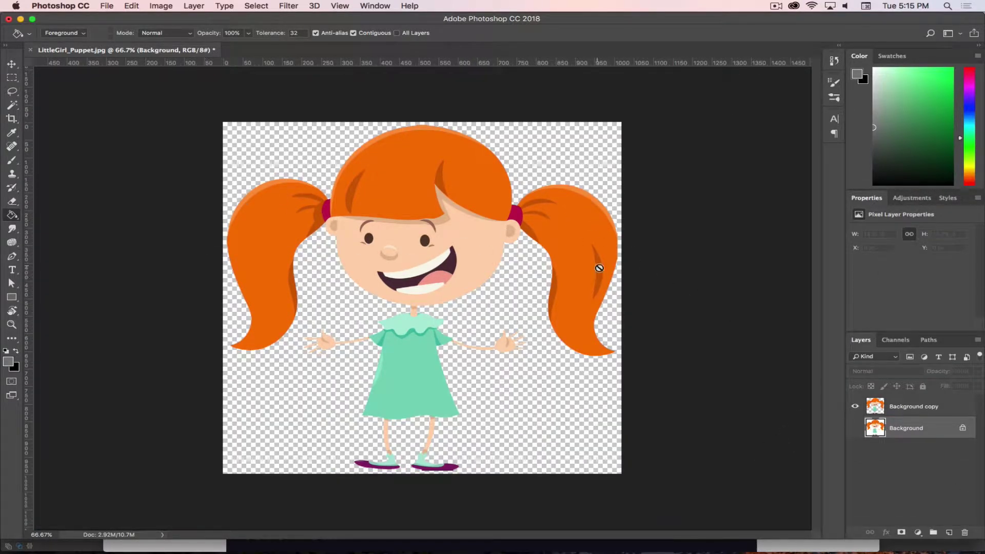
pyautogui.press('super+equal')
pyautogui.press('super+equal')
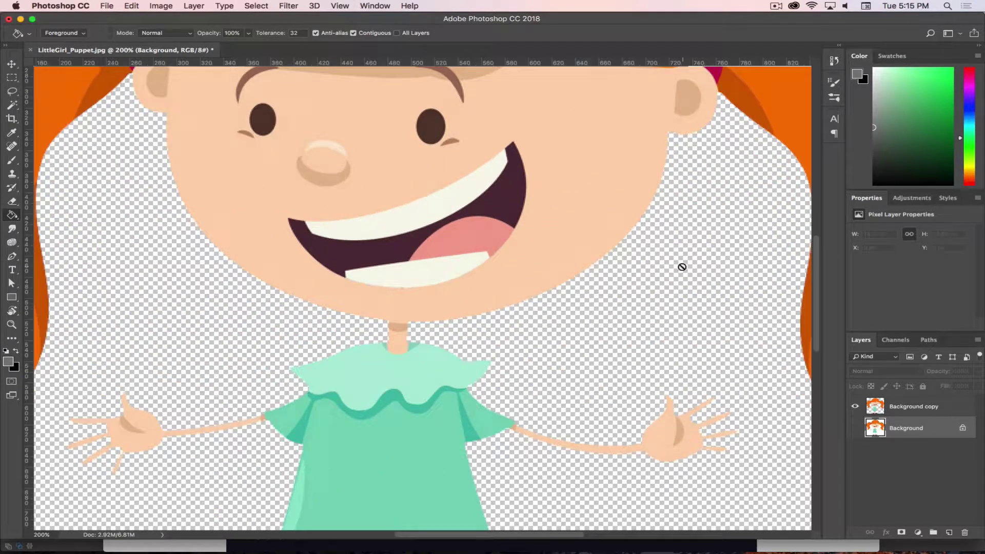
pyautogui.moveTo(677, 269); pyautogui.dragTo(72, 352)
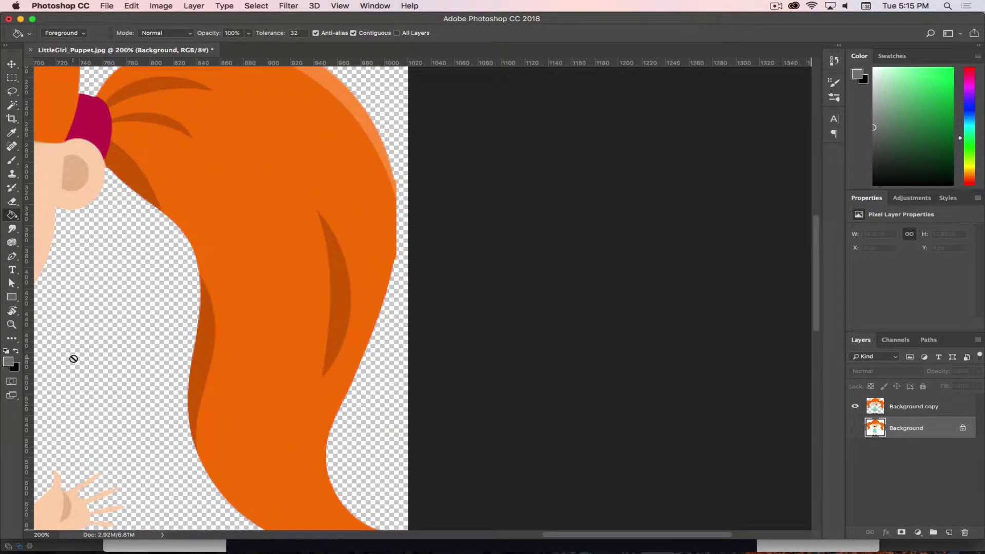
pyautogui.press('super+equal')
pyautogui.press('super+r')
pyautogui.click(288, 165)
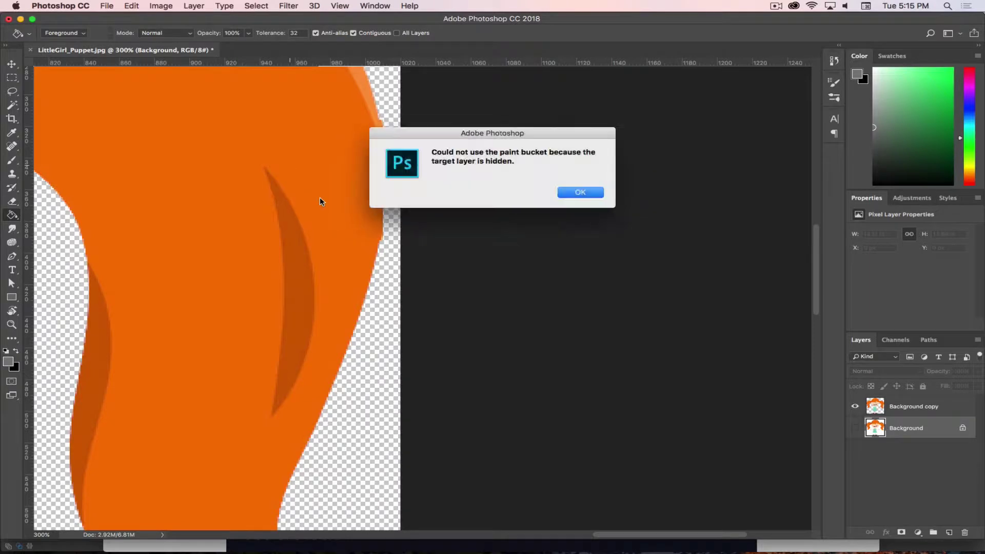
pyautogui.click(593, 198)
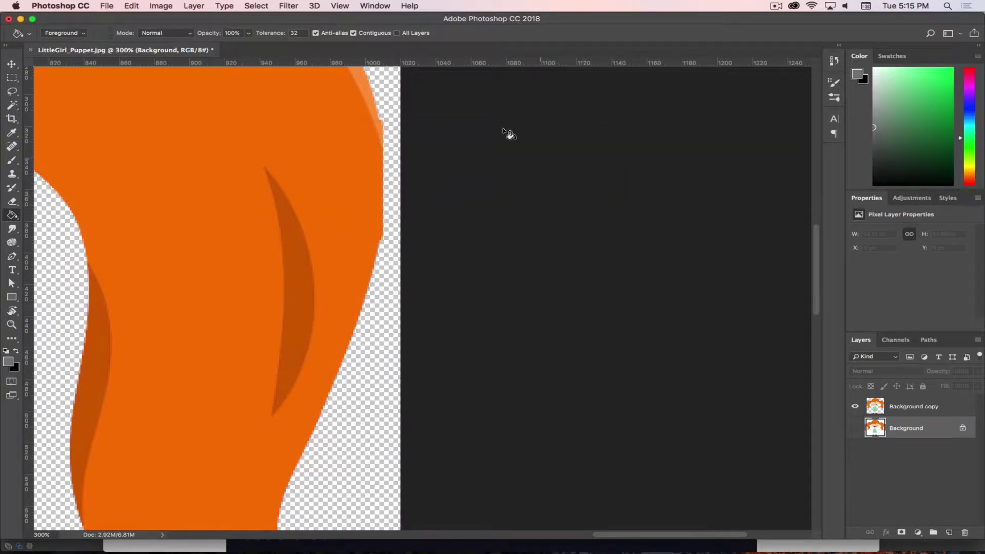
# Lasso the strip along the pigtail's outer edge, fill it, and deselect
pyautogui.click(12, 91)
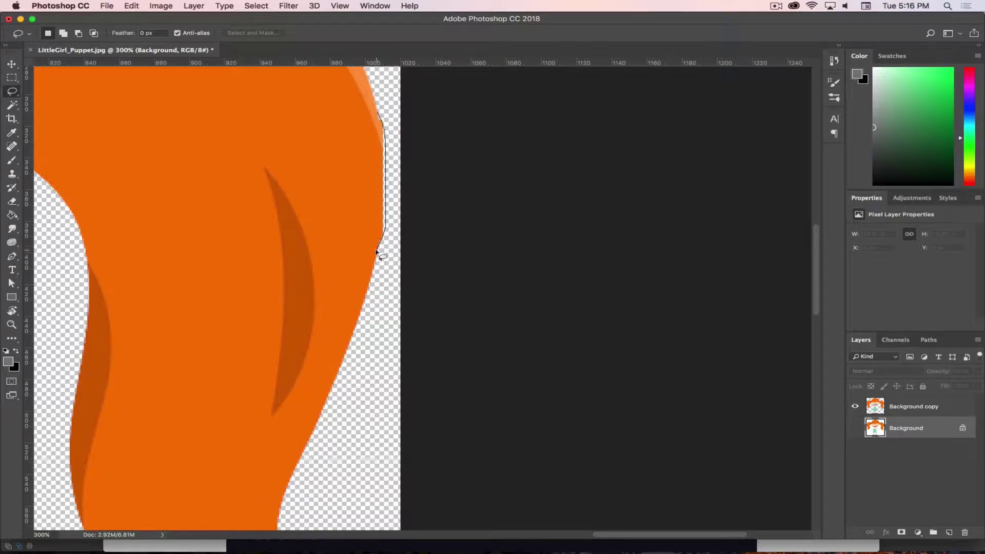
pyautogui.moveTo(376, 251); pyautogui.dragTo(376, 249)
pyautogui.press('BackSpace')
pyautogui.press('super+d')
# Trace a pen path along the pigtail's right edge and make it a selection with 0 feather
pyautogui.click(12, 256)
pyautogui.click(370, 85)
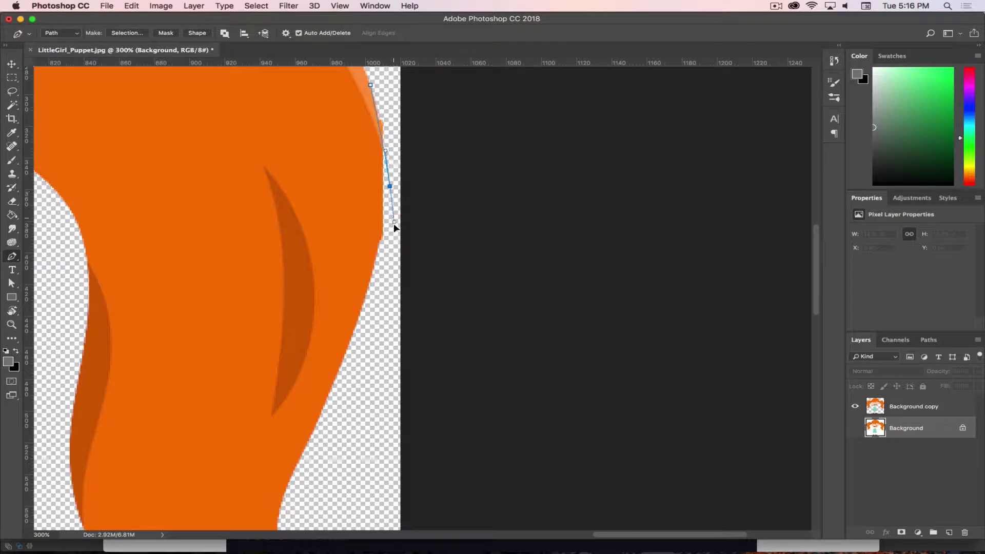
pyautogui.moveTo(394, 226); pyautogui.dragTo(390, 235)
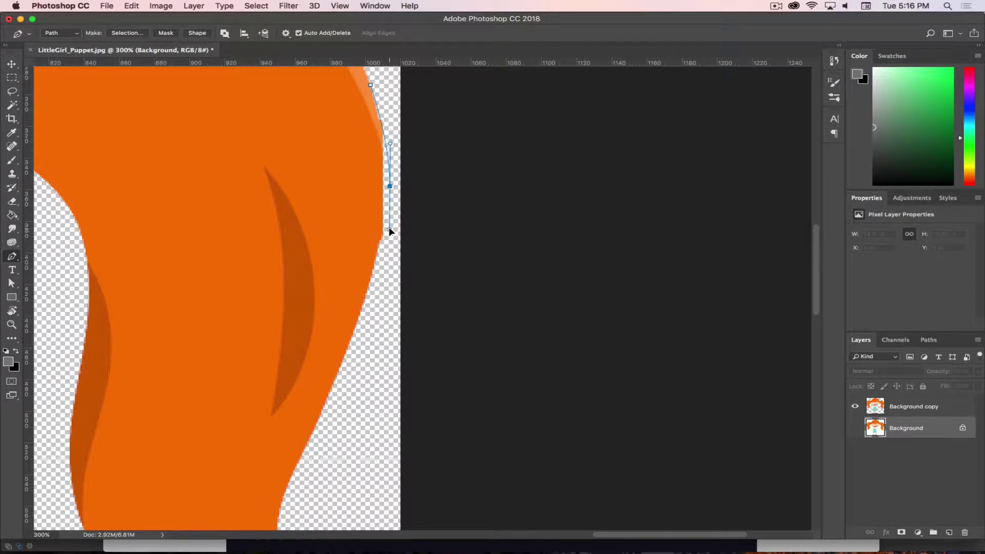
pyautogui.click(364, 298)
pyautogui.click(325, 207)
pyautogui.rightClick(370, 214)
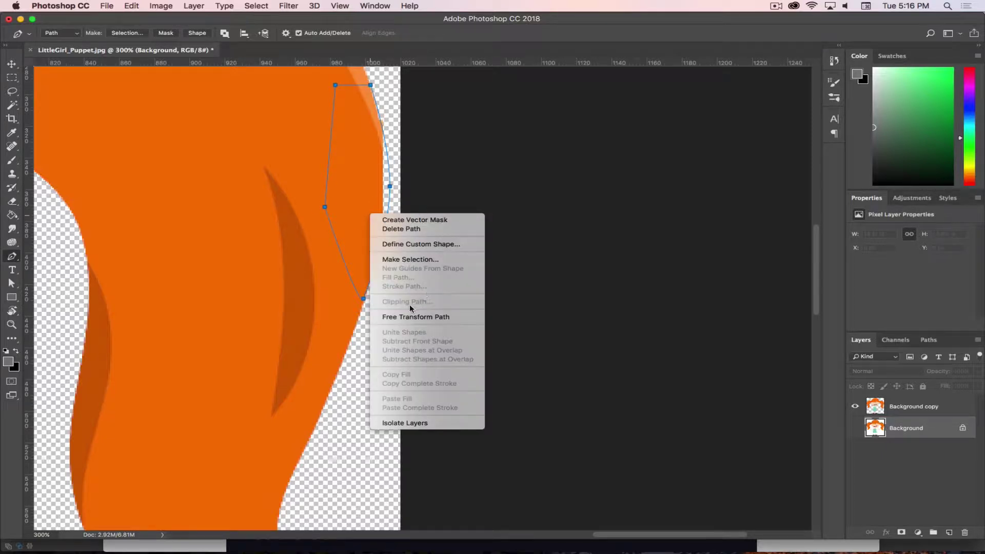
pyautogui.click(408, 260)
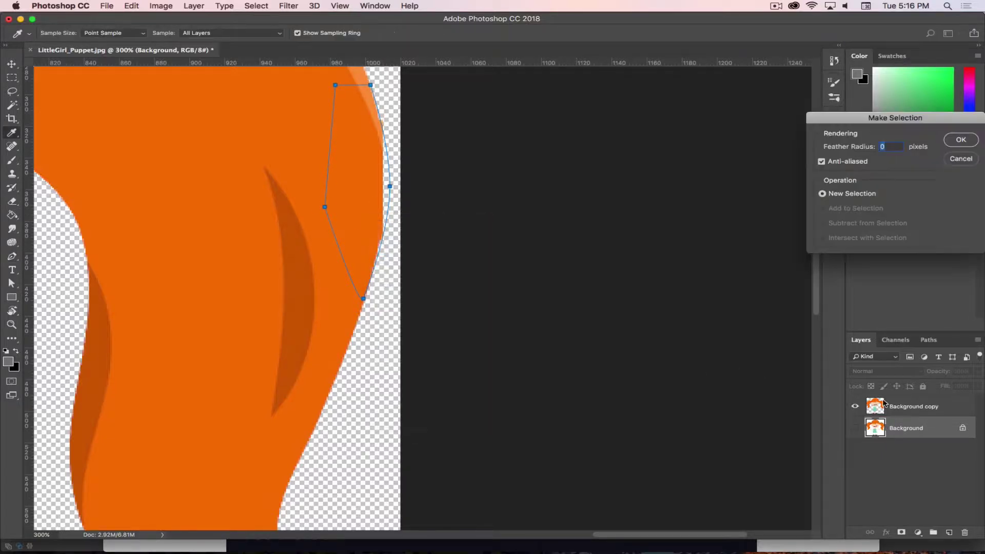
pyautogui.click(961, 139)
pyautogui.click(910, 407)
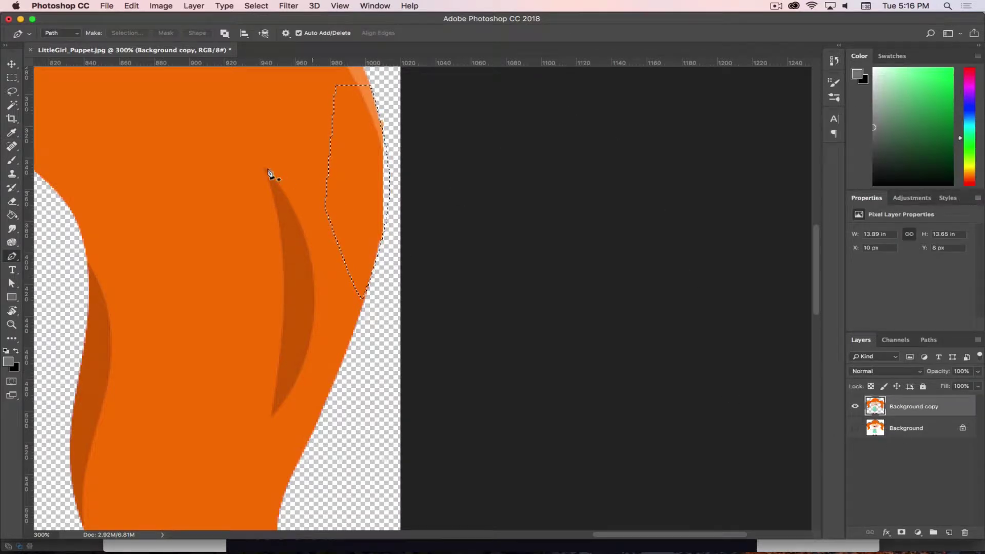
# Sample the hair's orange and brush it at 100% opacity over the selected edge strip
pyautogui.press('i')
pyautogui.click(351, 200)
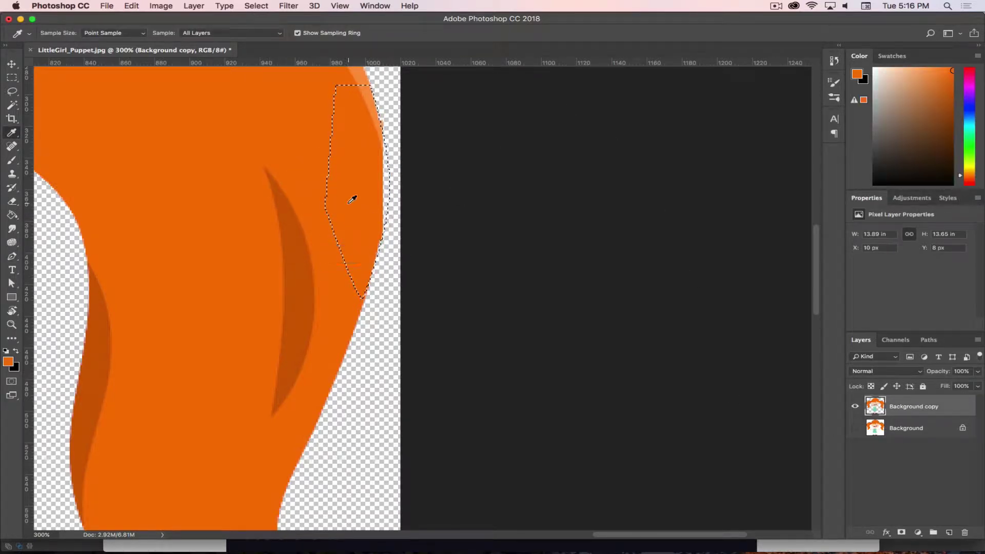
pyautogui.press('b')
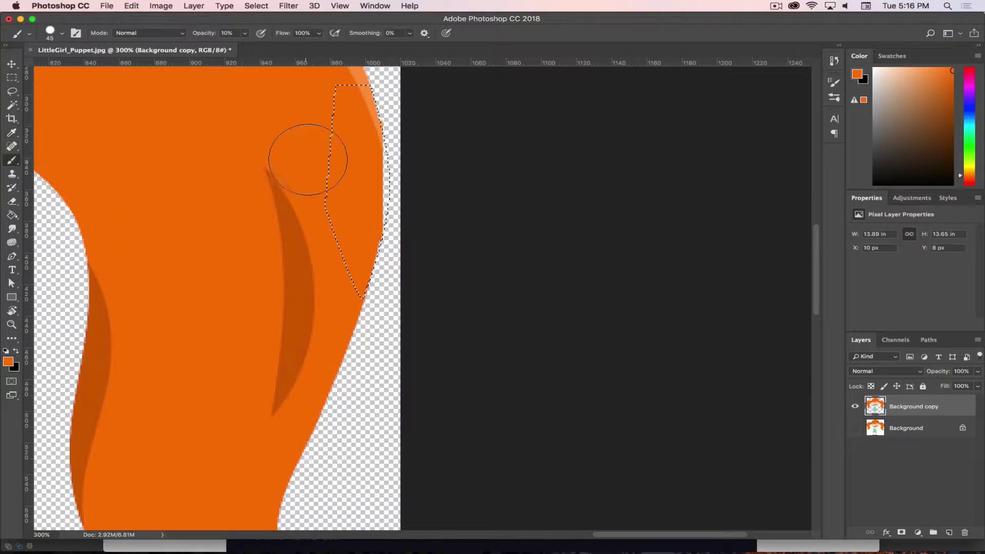
pyautogui.moveTo(307, 160)
pyautogui.mouseDown()
pyautogui.moveTo(377, 140)
pyautogui.moveTo(386, 231)
pyautogui.mouseUp()
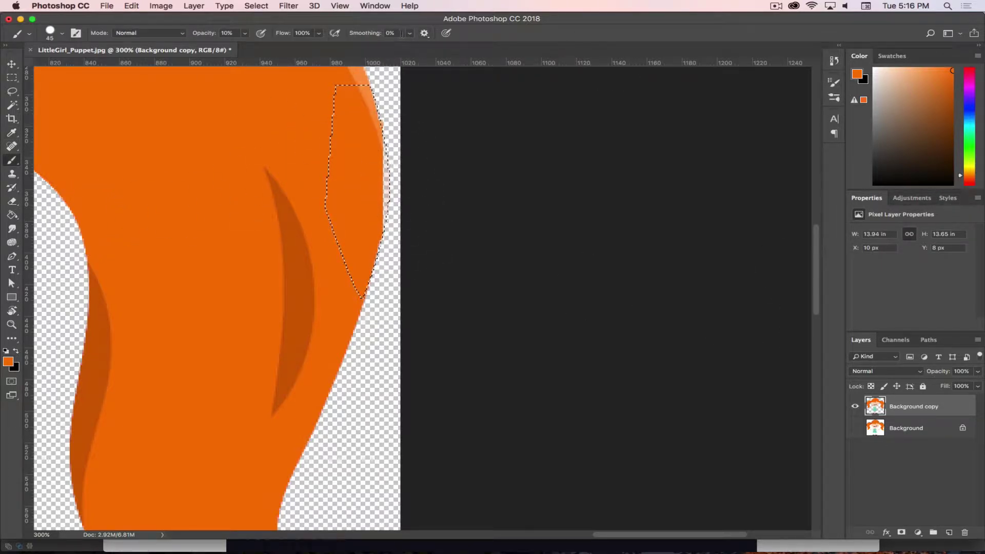
pyautogui.click(244, 34)
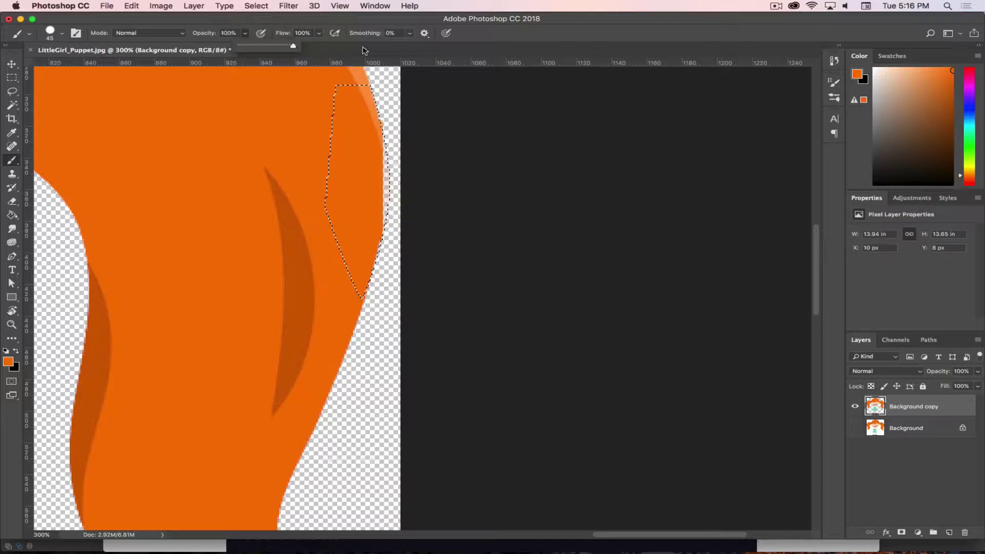
pyautogui.click(525, 68)
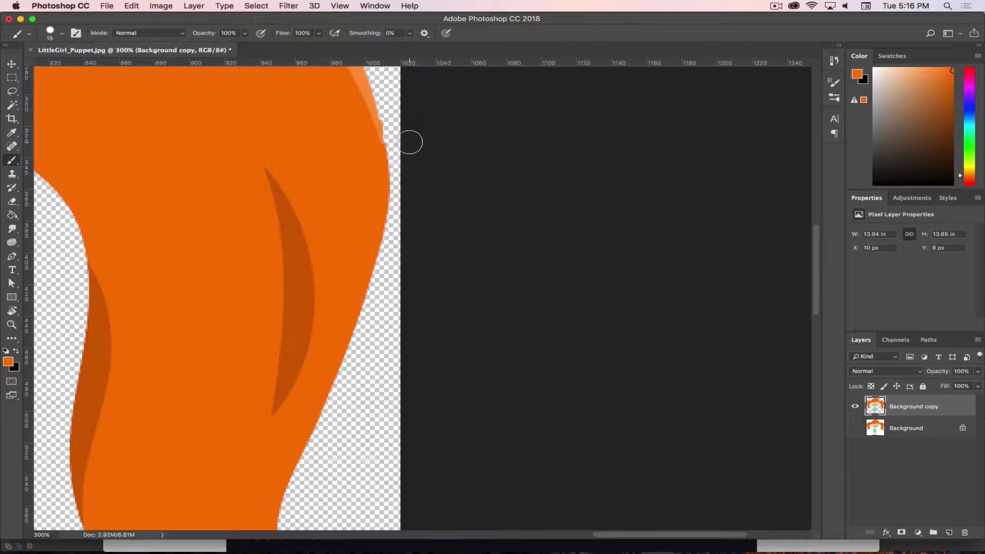
# With a size-15 eraser, erase along the ragged bottom edge of the girl's right shoe
pyautogui.press('e')
pyautogui.press('[')
pyautogui.press('[')
pyautogui.press('[')
pyautogui.press('[')
pyautogui.press('[')
pyautogui.press('[')
pyautogui.press('[')
pyautogui.press('[')
pyautogui.press('[')
pyautogui.press('[')
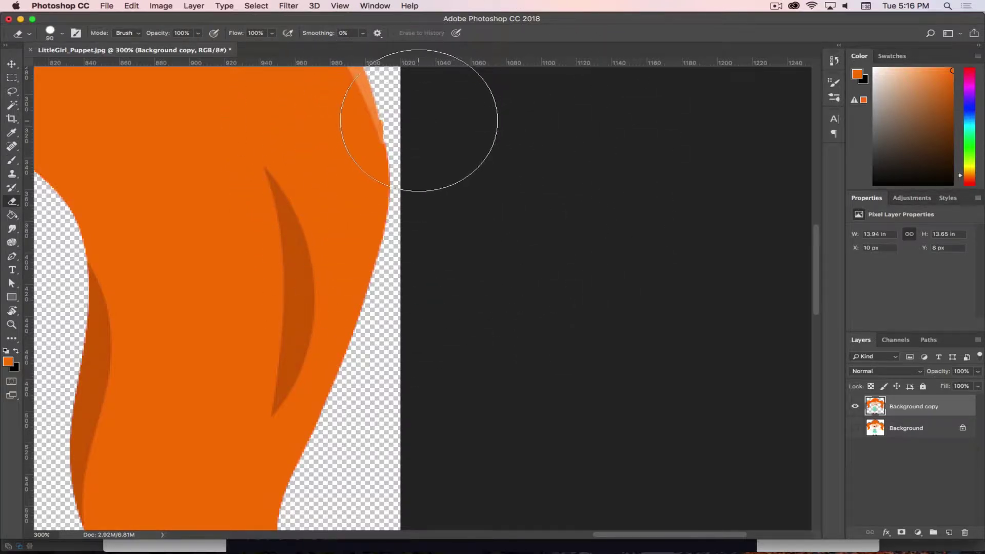
pyautogui.press('[')
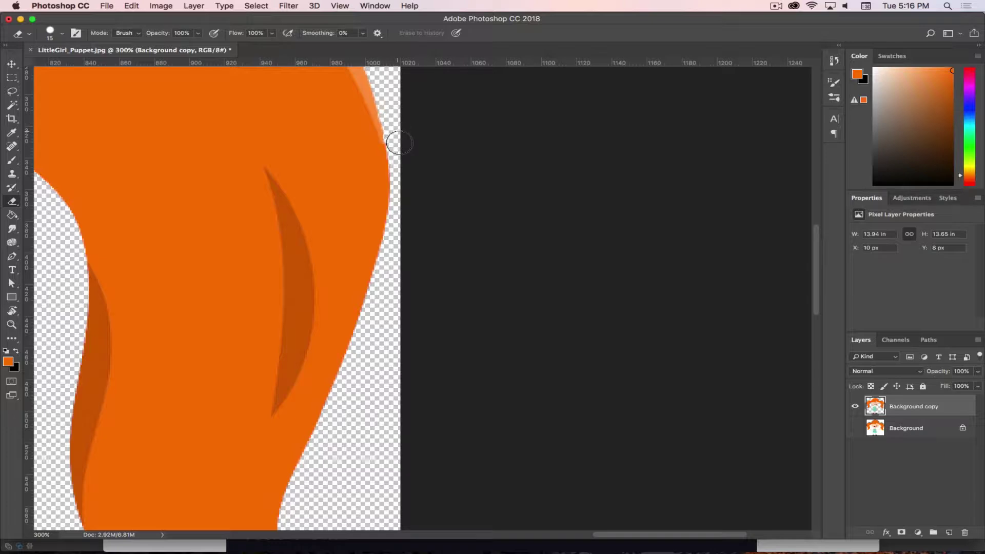
pyautogui.moveTo(263, 406); pyautogui.dragTo(398, 290)
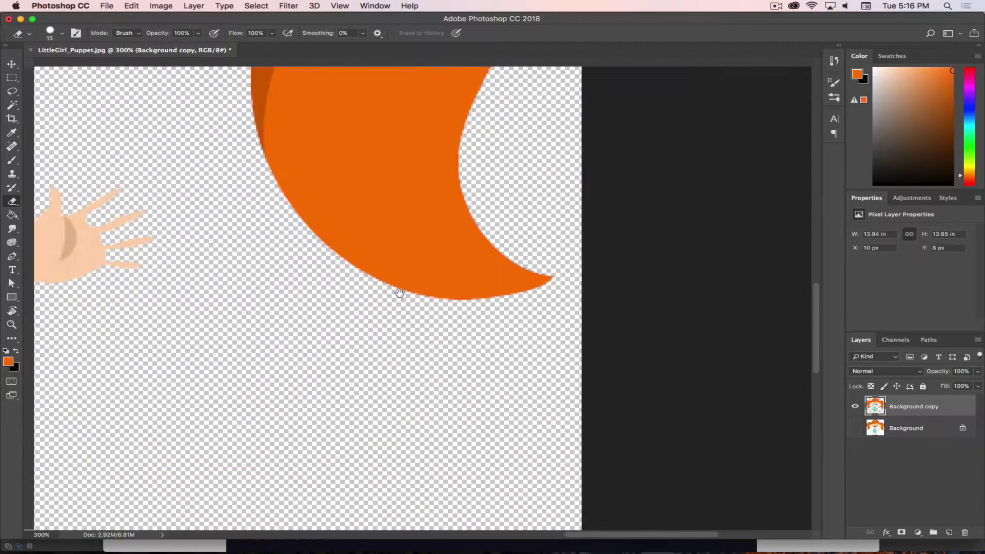
pyautogui.moveTo(318, 405); pyautogui.dragTo(452, 103)
pyautogui.moveTo(251, 196)
pyautogui.mouseDown()
pyautogui.moveTo(406, 334)
pyautogui.moveTo(507, 353)
pyautogui.moveTo(530, 323)
pyautogui.mouseUp()
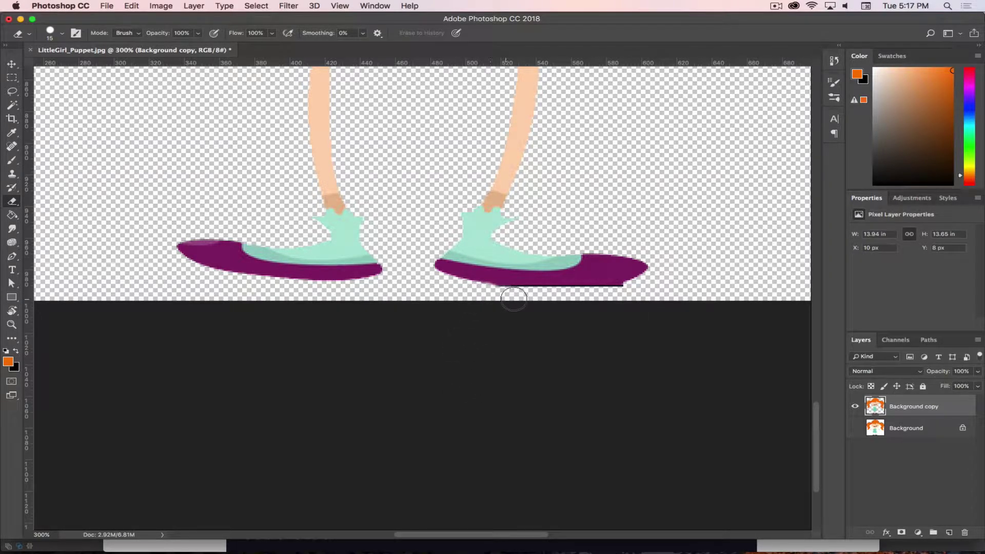
pyautogui.moveTo(513, 299)
pyautogui.mouseDown()
pyautogui.moveTo(484, 297)
pyautogui.moveTo(571, 299)
pyautogui.moveTo(653, 284)
pyautogui.moveTo(559, 300)
pyautogui.mouseUp()
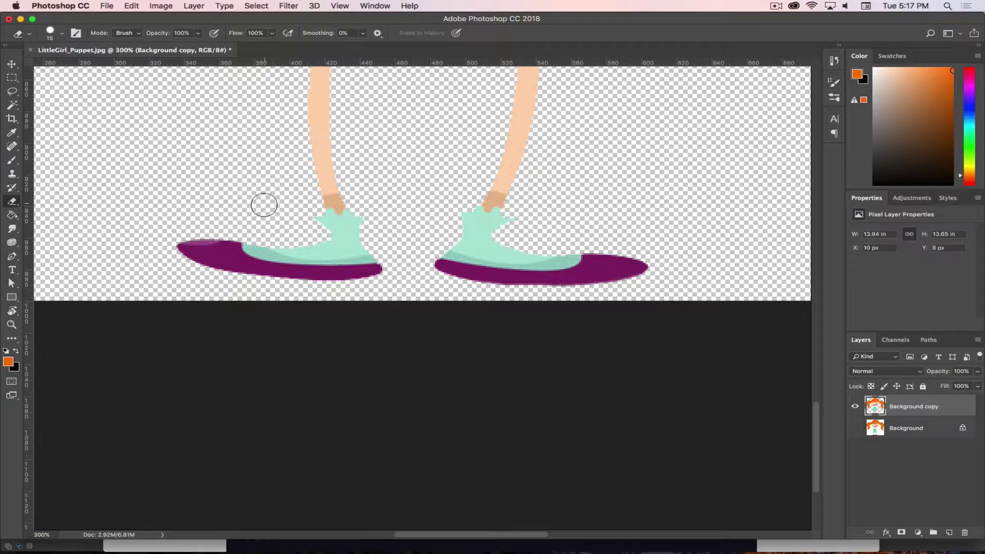
# Zoom in on the top of the hair, erase the raised bump, then fit the canvas on screen
pyautogui.scroll(10, 308, 149)
pyautogui.hscroll(-10, 307, 149)
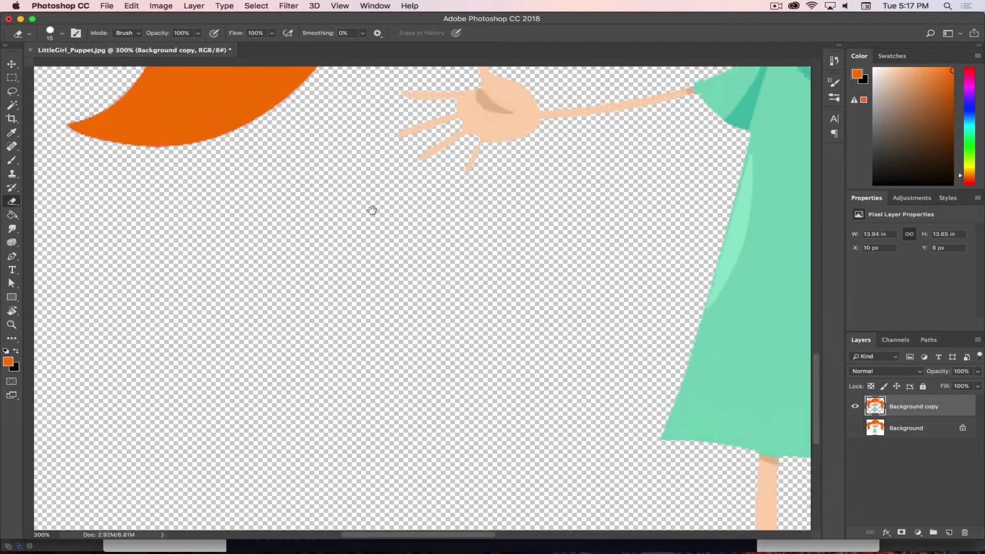
pyautogui.scroll(15, 372, 210)
pyautogui.hscroll(-5, 372, 210)
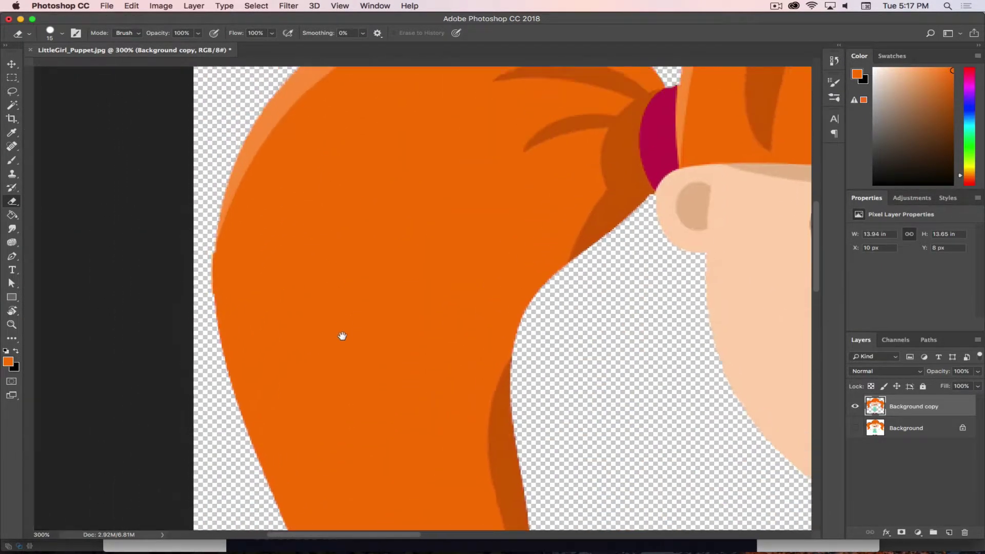
pyautogui.scroll(-5, 342, 336)
pyautogui.press('super+r')
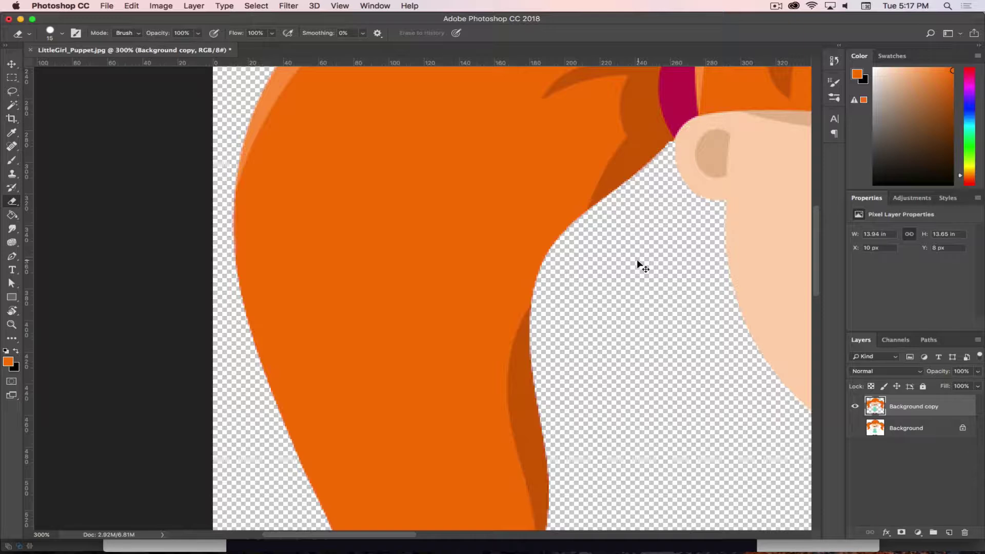
pyautogui.press('super+0')
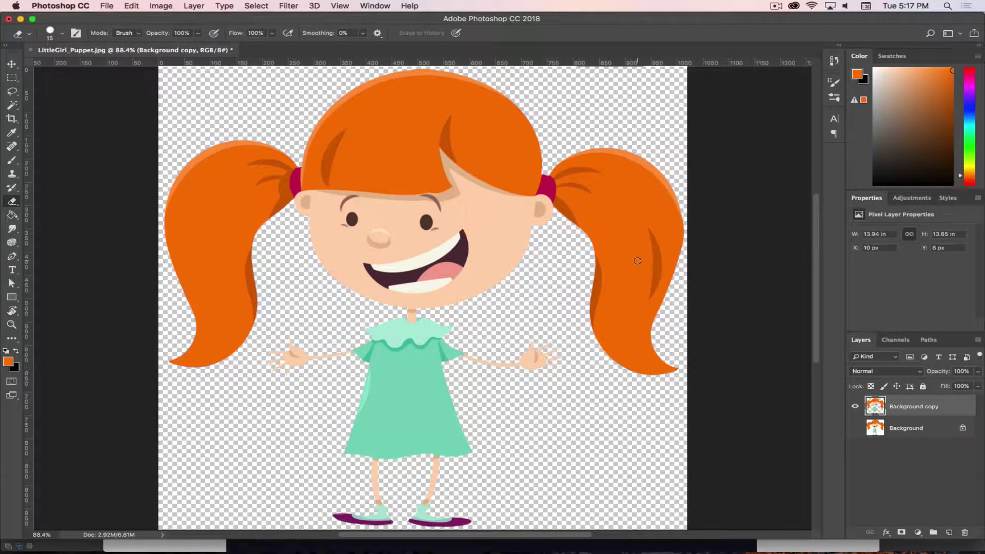
pyautogui.press('super+plus')
pyautogui.press('super+plus')
pyautogui.press('super+plus')
pyautogui.press('super+plus')
pyautogui.press('super+plus')
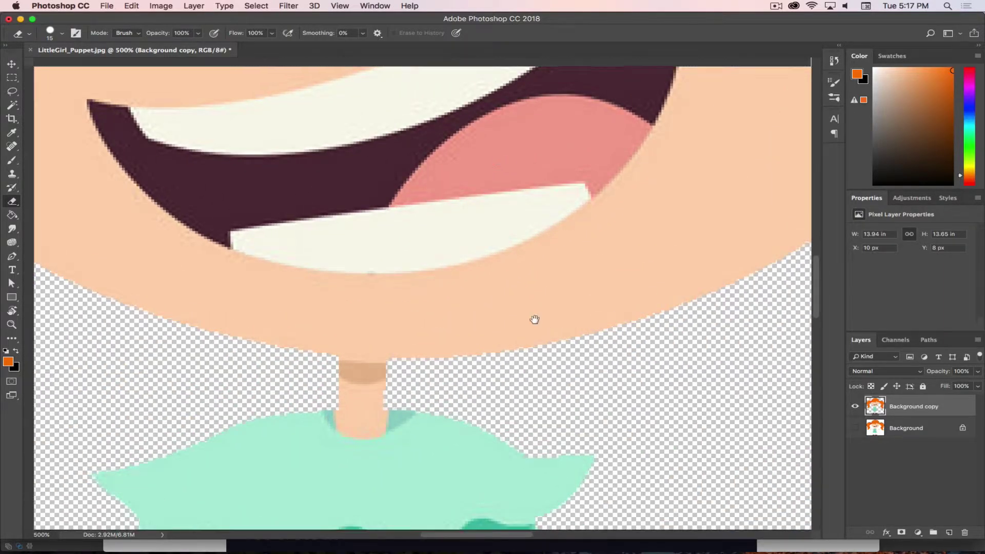
pyautogui.scroll(10, 492, 363)
pyautogui.scroll(5, 493, 363)
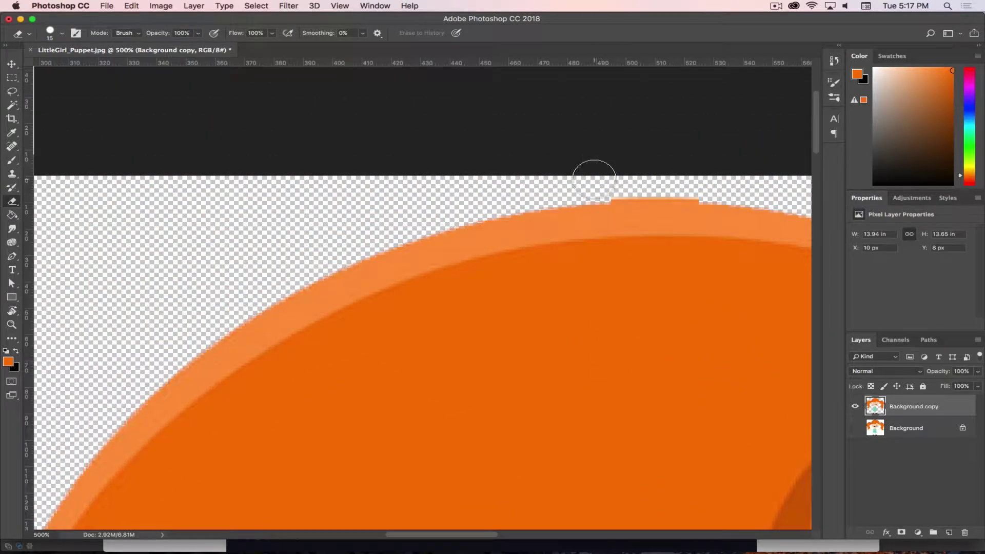
pyautogui.moveTo(611, 180)
pyautogui.mouseDown()
pyautogui.moveTo(704, 181)
pyautogui.moveTo(599, 184)
pyautogui.moveTo(773, 185)
pyautogui.mouseUp()
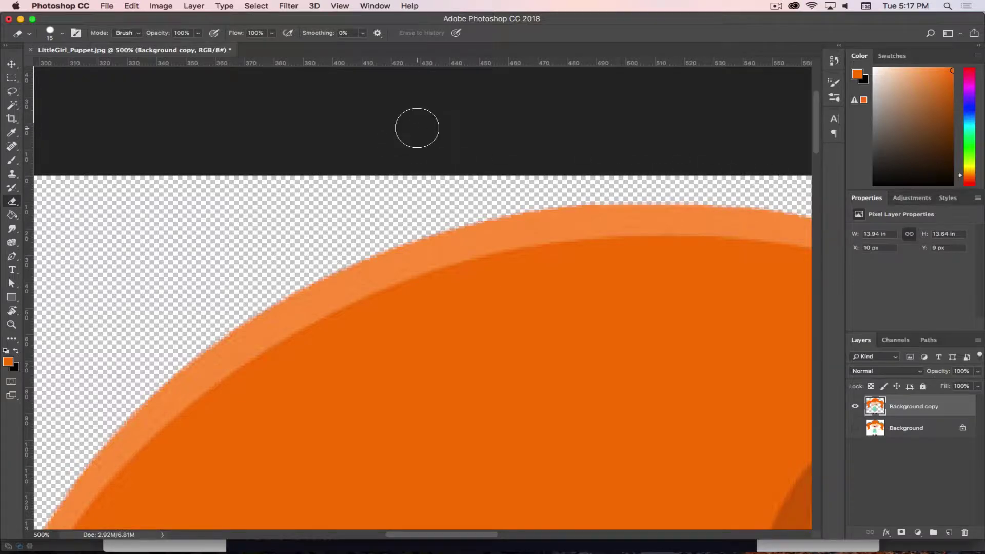
pyautogui.press('super+0')
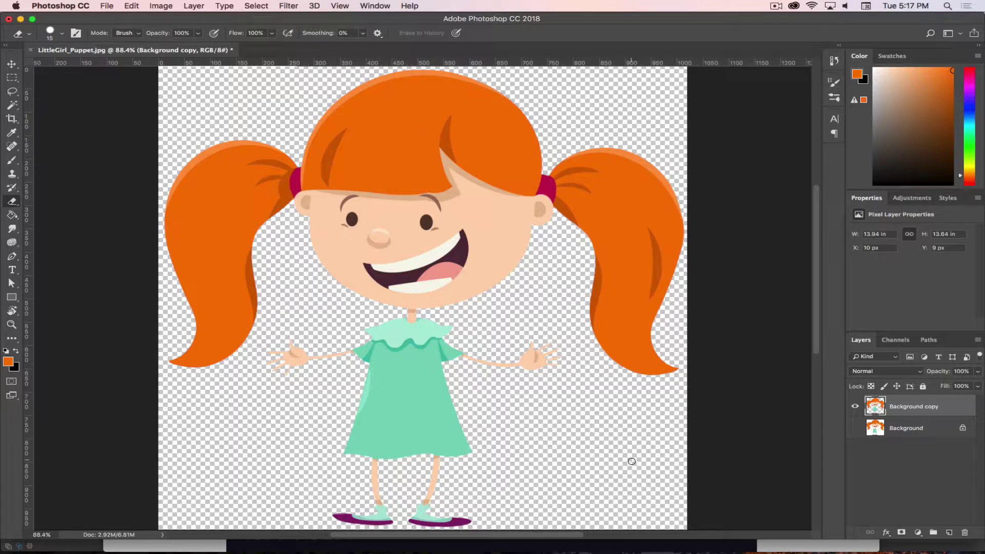
# Save the image as LittleGirl_Puppet.png in PNG format with the Large file size option
pyautogui.click(105, 6)
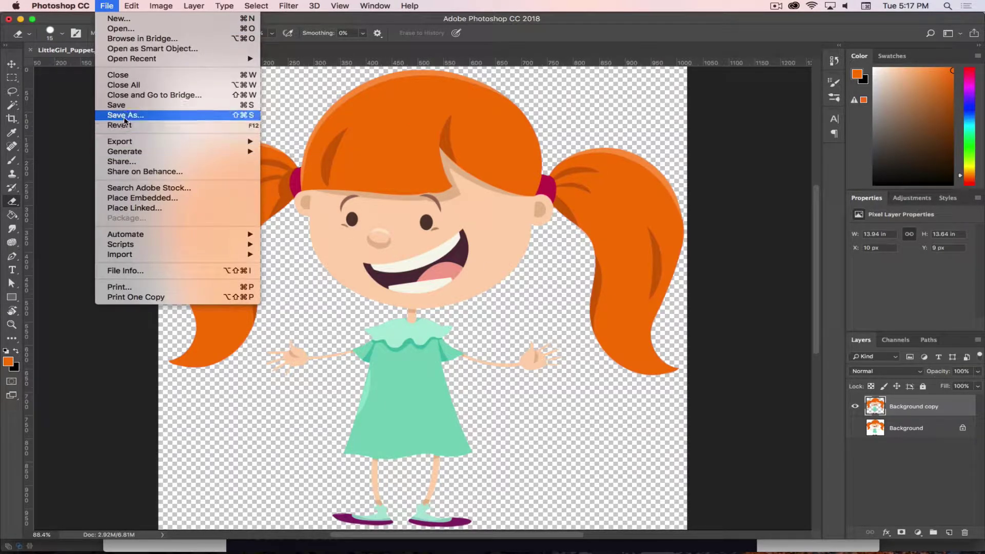
pyautogui.click(116, 114)
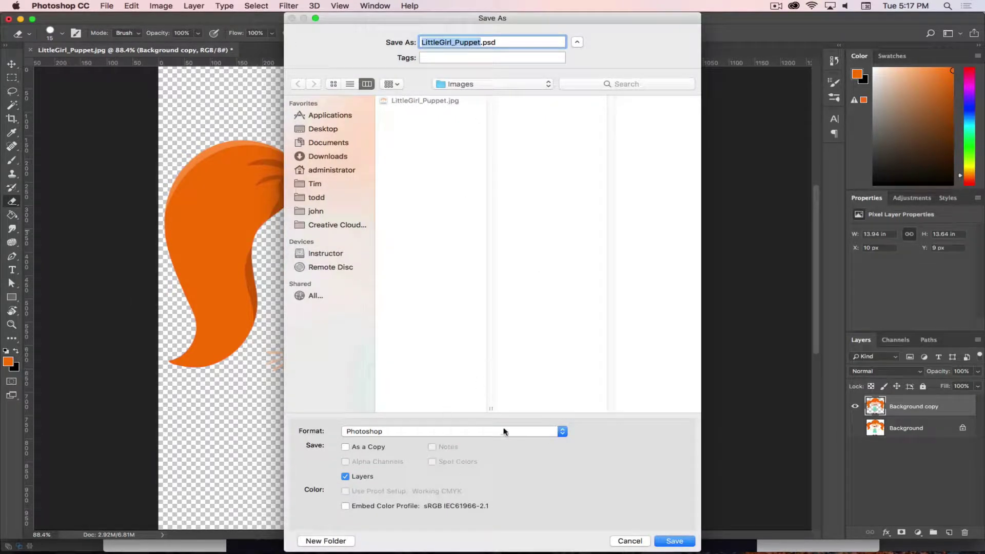
pyautogui.click(415, 431)
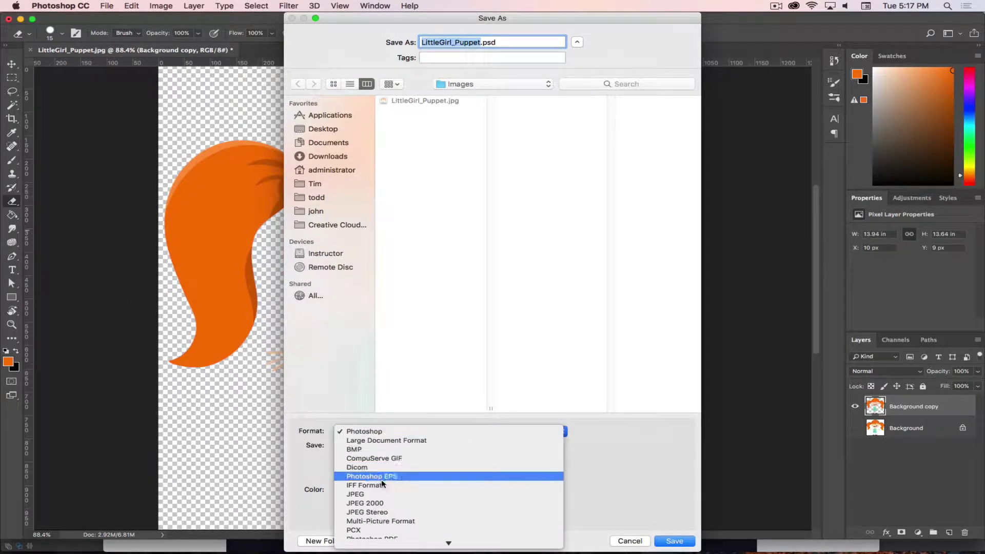
pyautogui.click(382, 505)
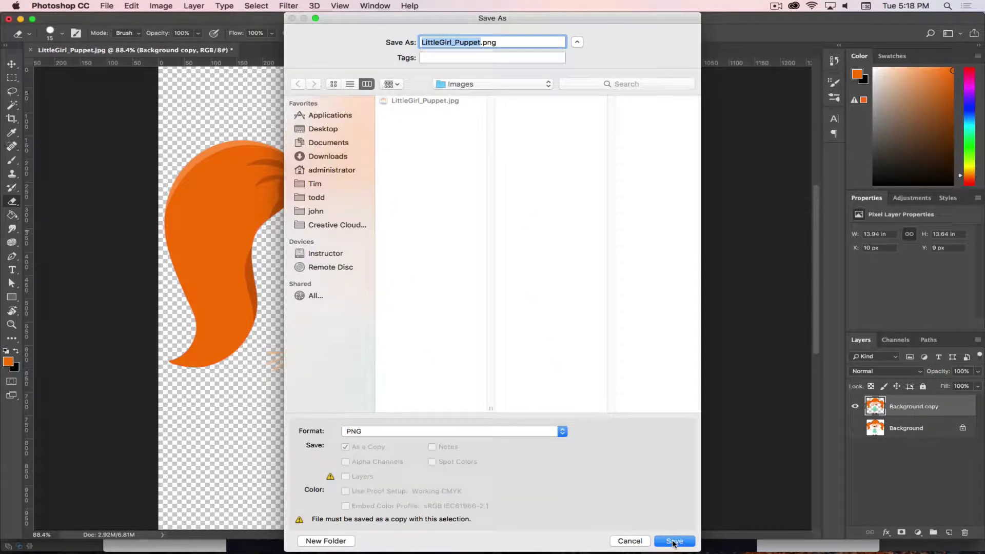
pyautogui.click(673, 542)
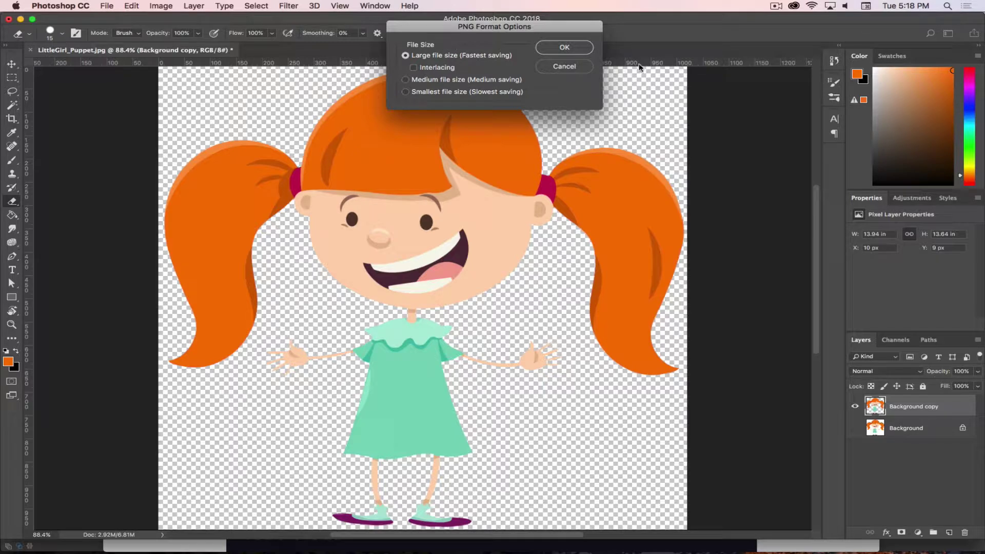
pyautogui.click(577, 47)
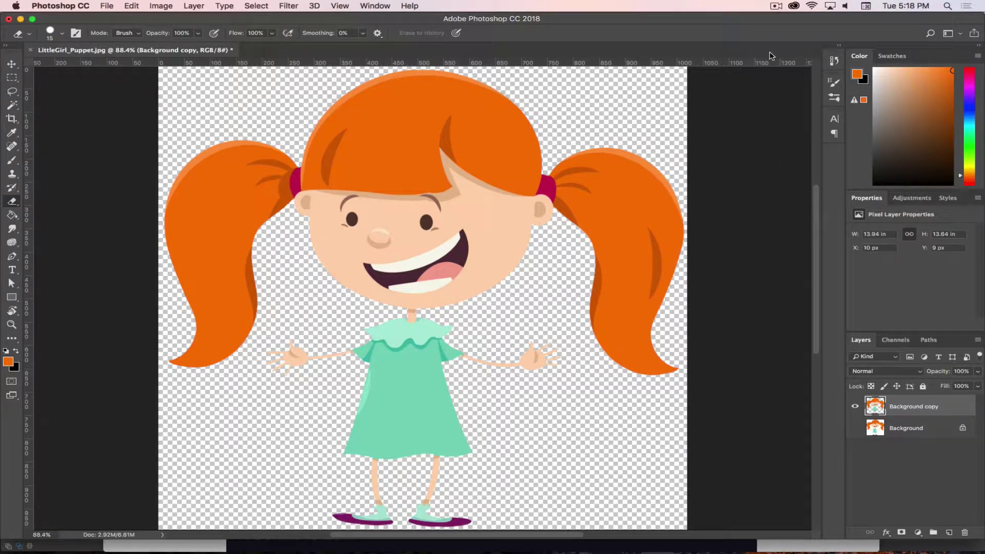
pyautogui.click(775, 8)
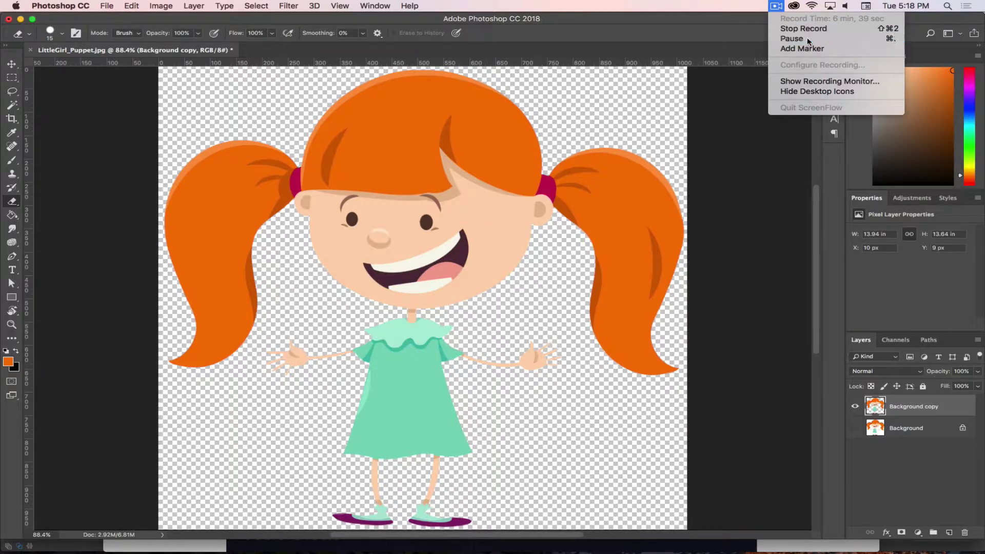
pyautogui.click(808, 38)
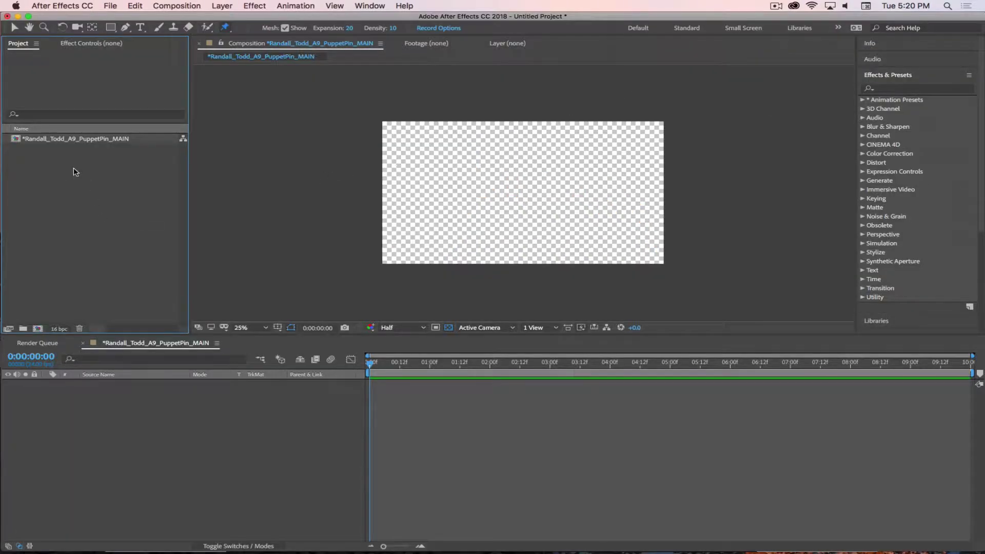
# Import LittleGirl_Puppet.png from the Images folder and drag it into the PuppetPin_MAIN composition timeline
pyautogui.rightClick(64, 178)
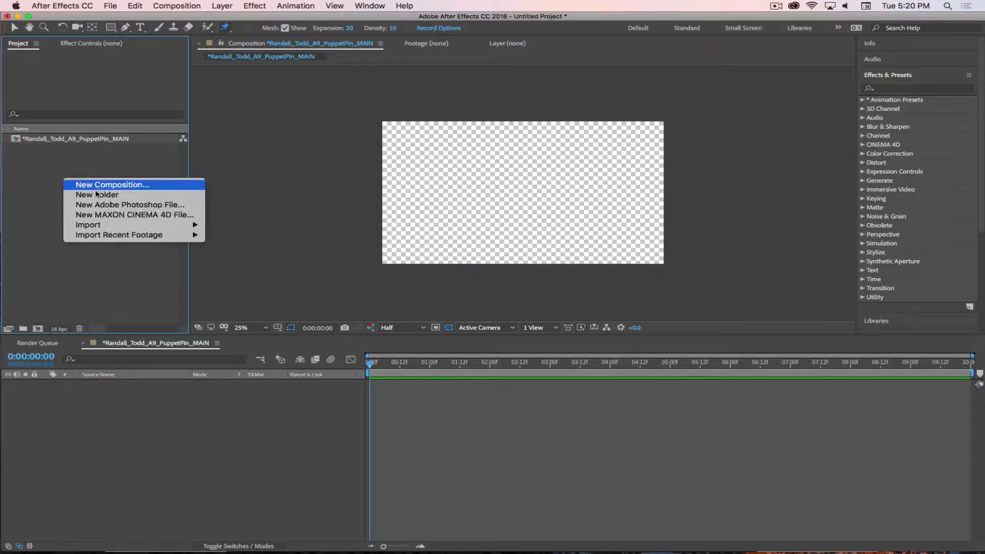
pyautogui.moveTo(185, 224)
pyautogui.click(246, 227)
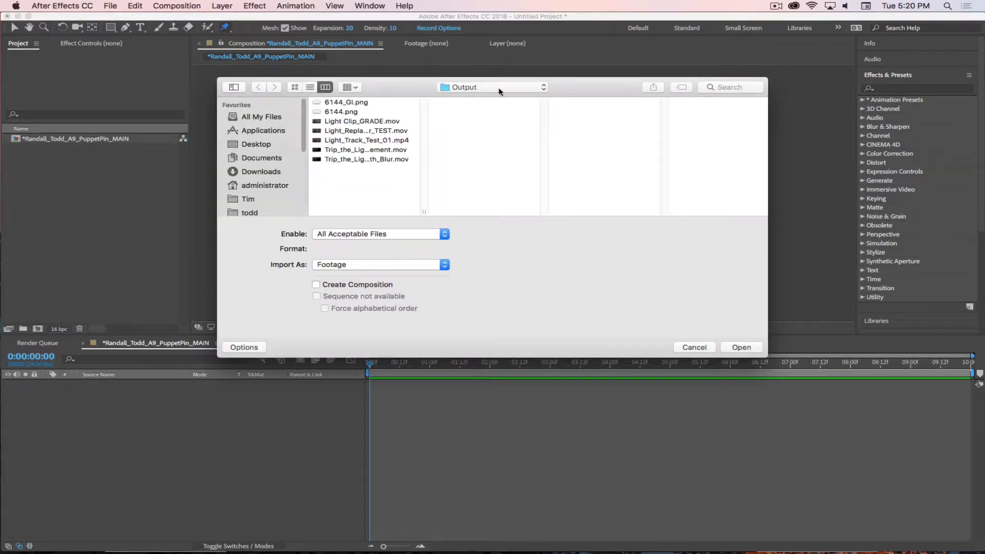
pyautogui.click(499, 91)
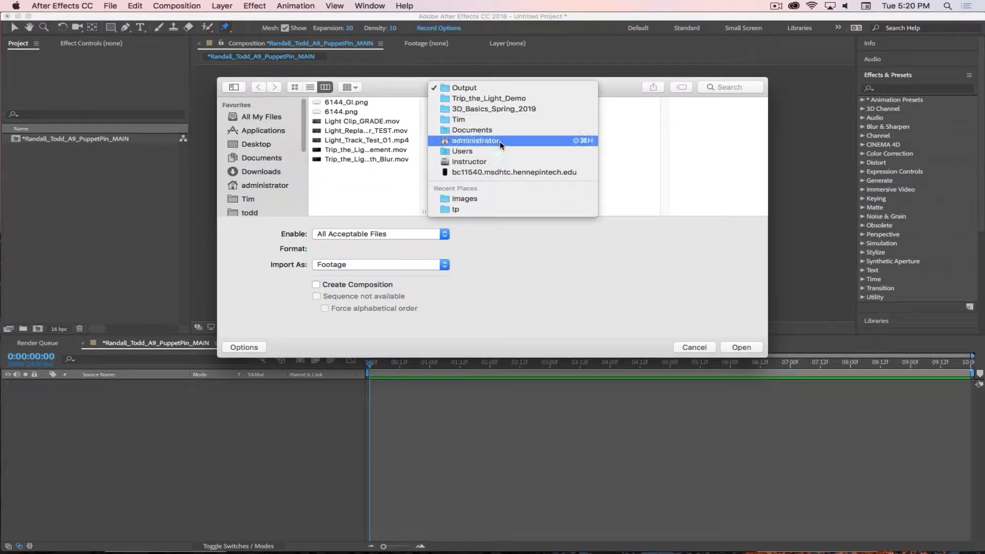
pyautogui.click(492, 195)
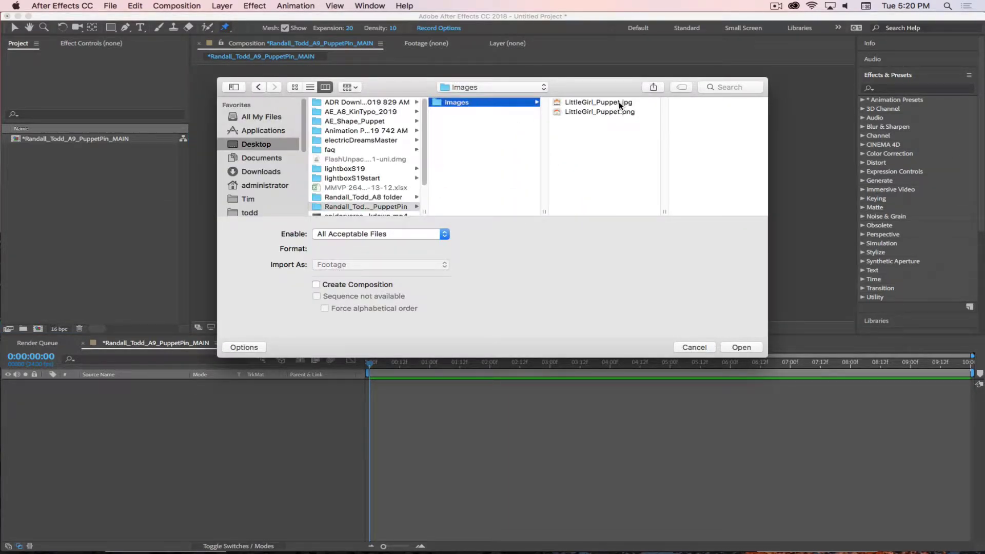
pyautogui.click(625, 112)
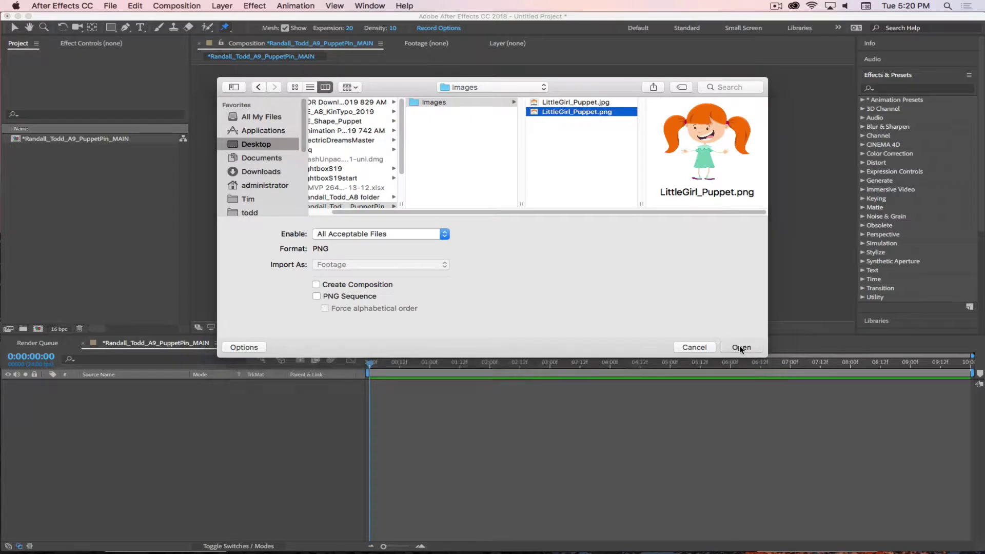
pyautogui.click(741, 347)
pyautogui.click(85, 190)
pyautogui.moveTo(23, 142); pyautogui.dragTo(154, 430)
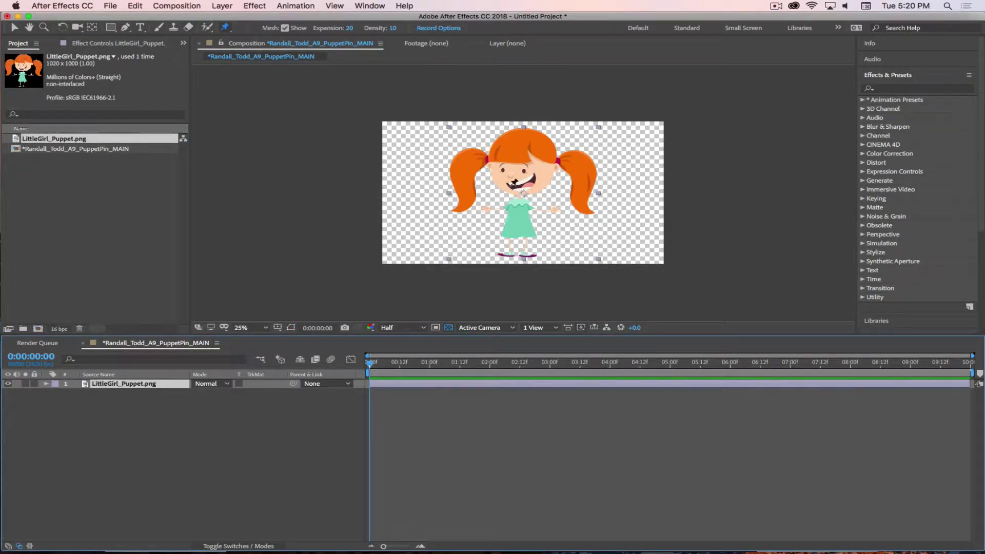
# Set the viewer to 50%, enlarge the viewer area, and turn off the transparency grid for black
pyautogui.press('.')
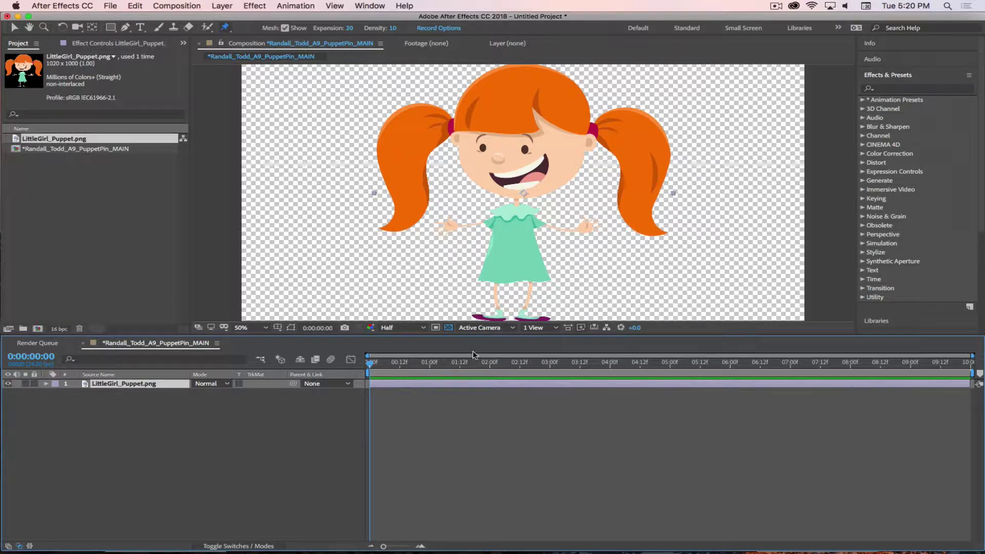
pyautogui.press(',')
pyautogui.press('.')
pyautogui.moveTo(484, 336); pyautogui.dragTo(485, 408)
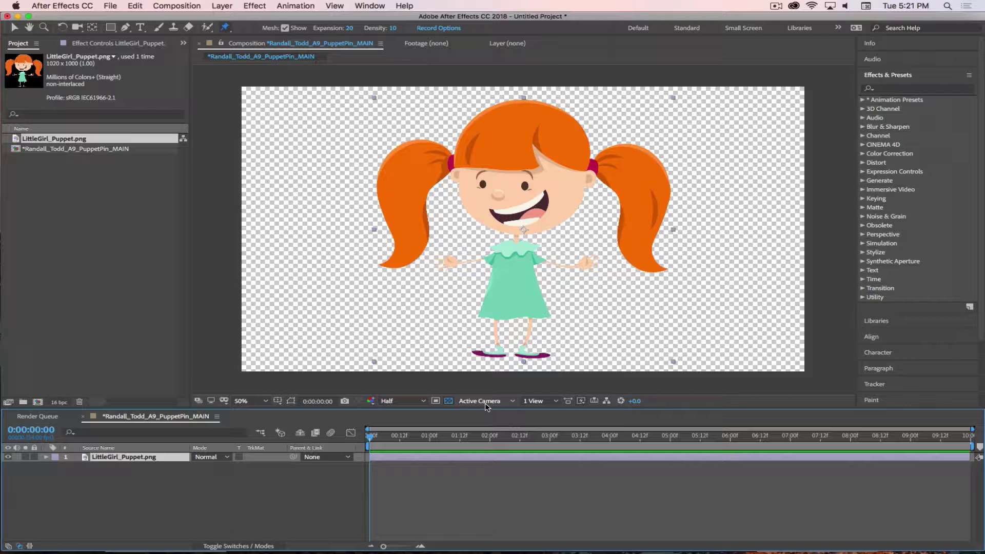
pyautogui.click(449, 401)
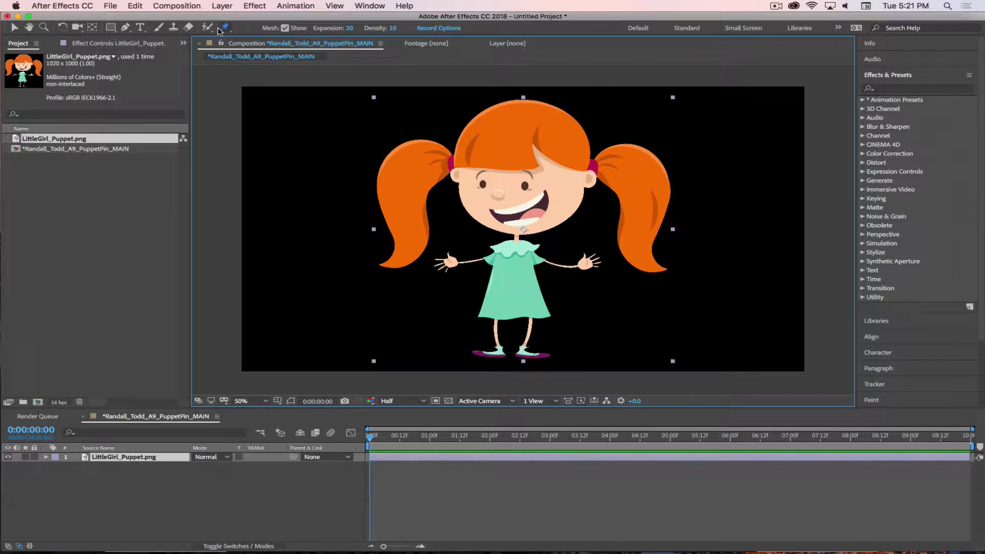
pyautogui.click(110, 6)
# Save the project in the Desktop PuppetPin folder as the student's name followed by _A9_PuppetPin.aep
pyautogui.click(120, 99)
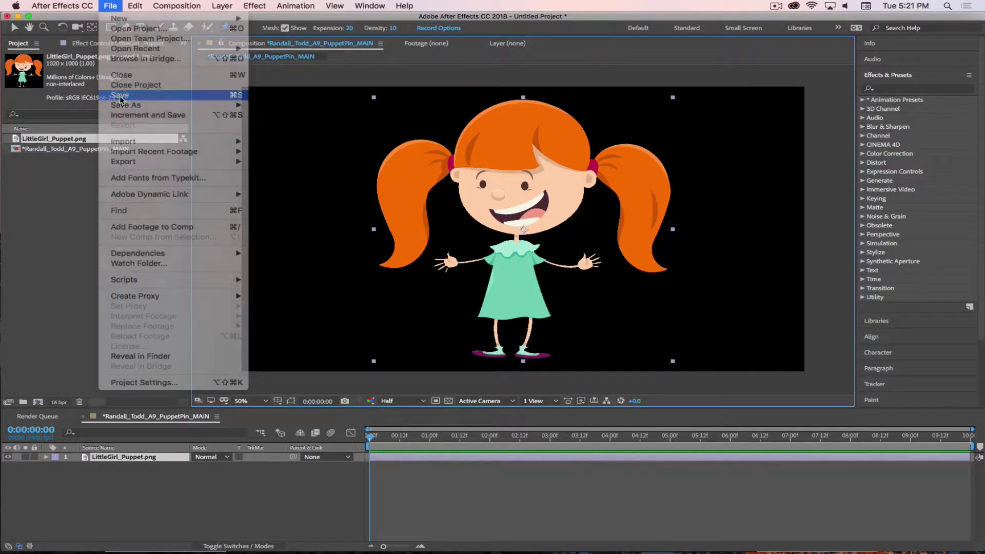
pyautogui.click(504, 142)
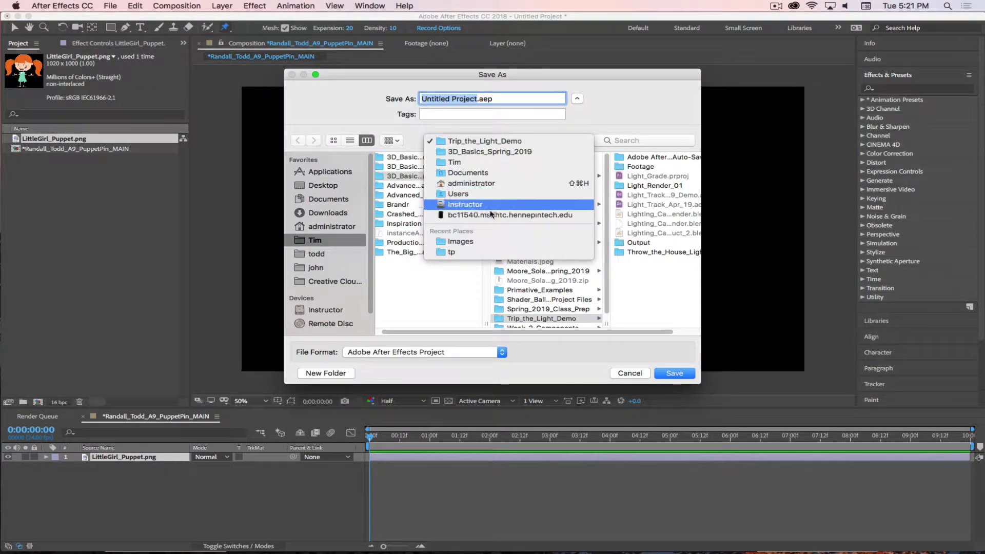
pyautogui.click(461, 241)
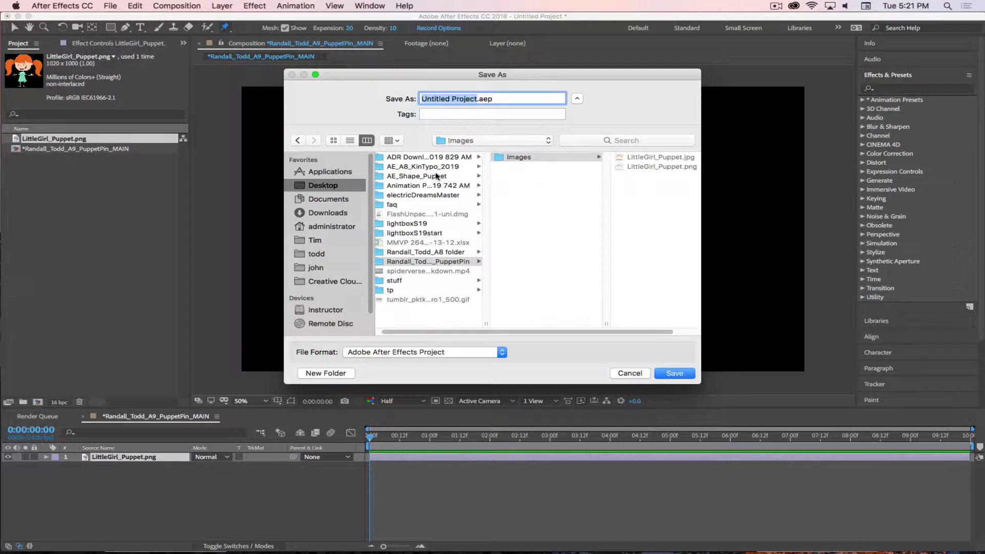
pyautogui.click(423, 261)
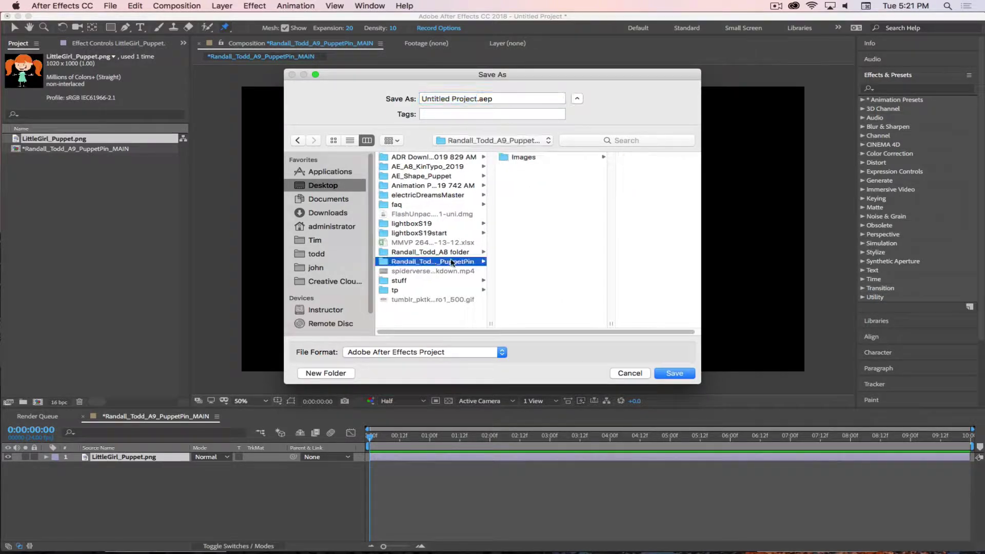
pyautogui.click(476, 98)
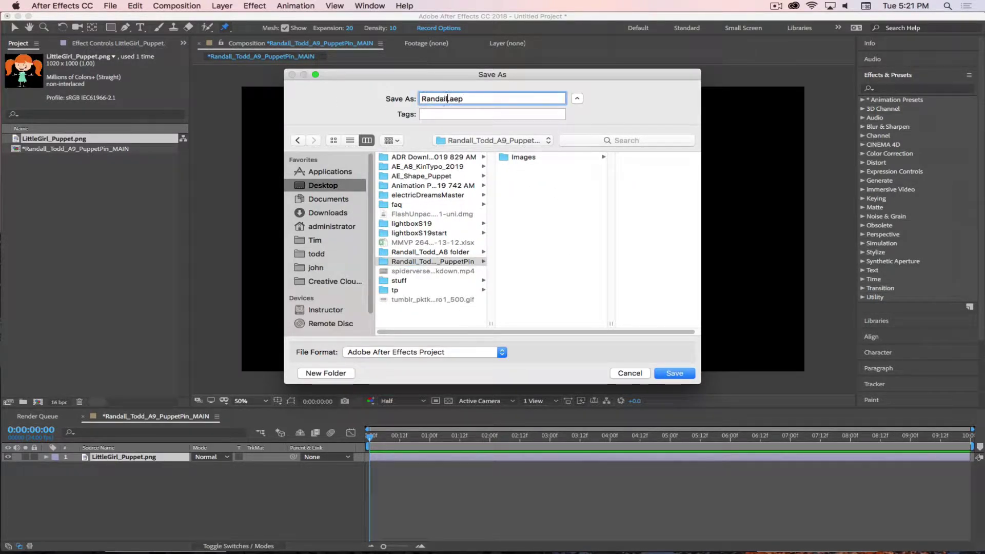
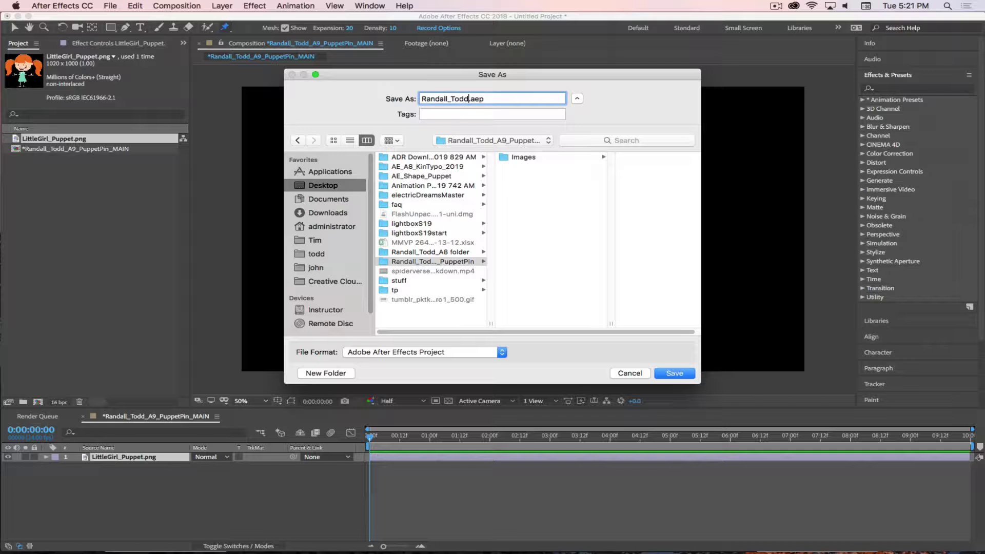
pyautogui.write('A9_PuppetPin')
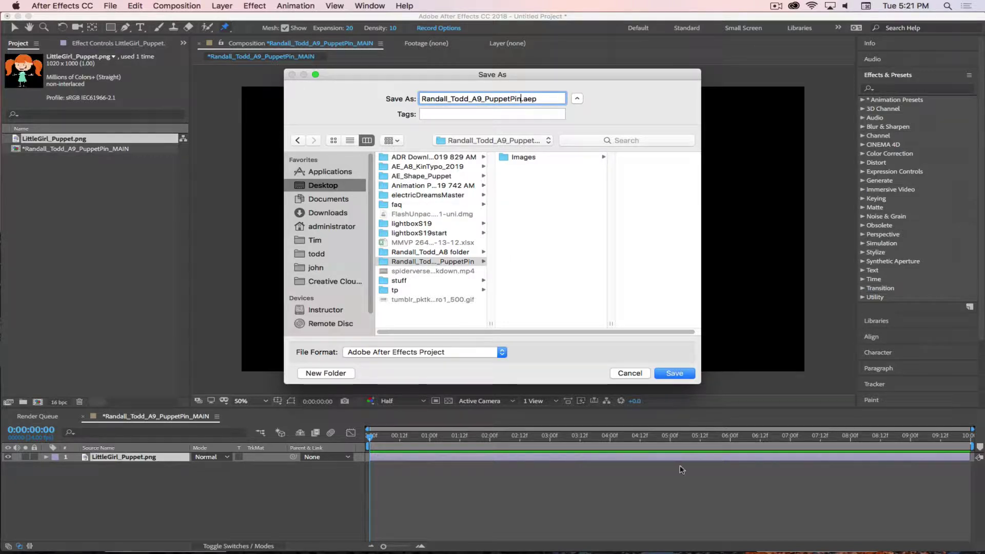
pyautogui.click(675, 373)
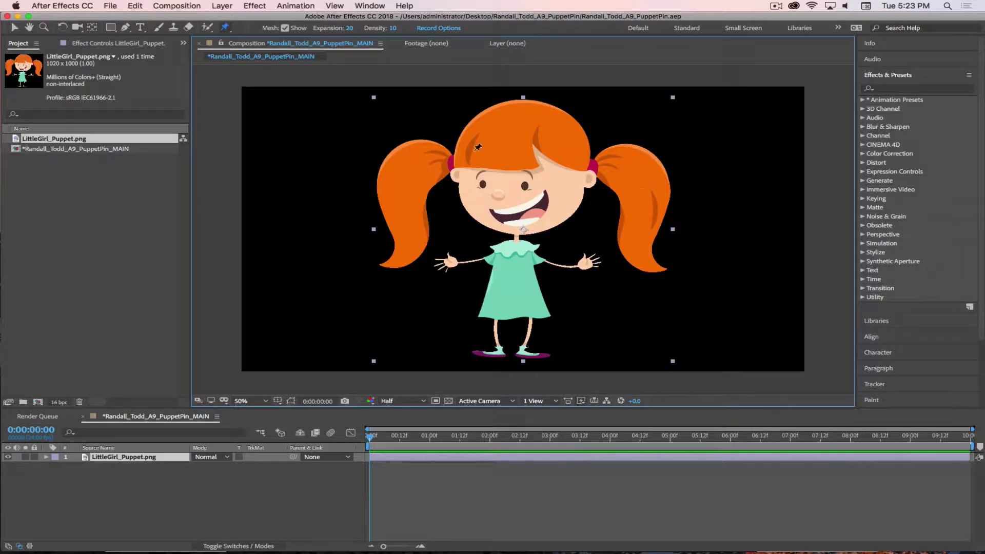
# Place a puppet pin on the forehead, then set mesh expansion to 5 and density to 12
pyautogui.click(520, 168)
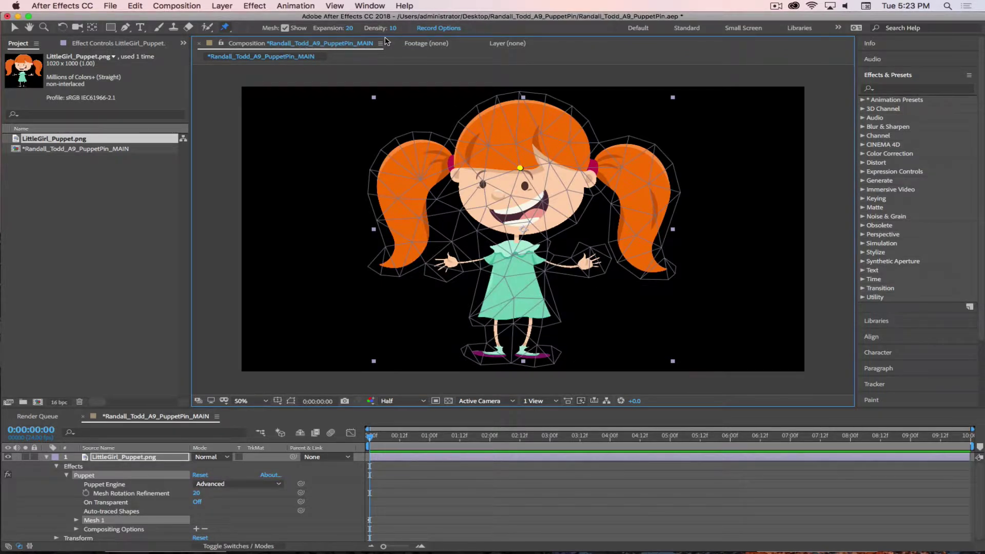
pyautogui.click(349, 27)
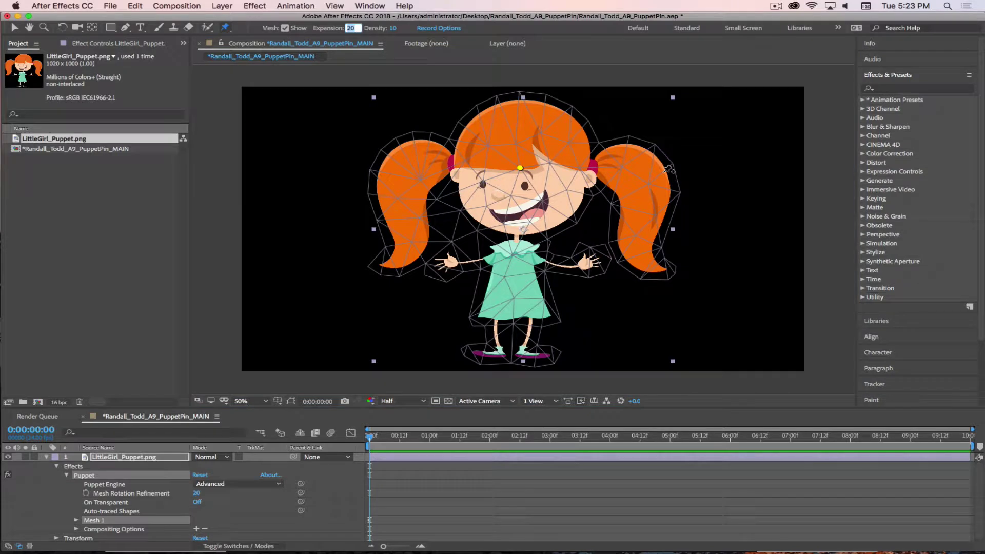
pyautogui.write('10')
pyautogui.press('Return')
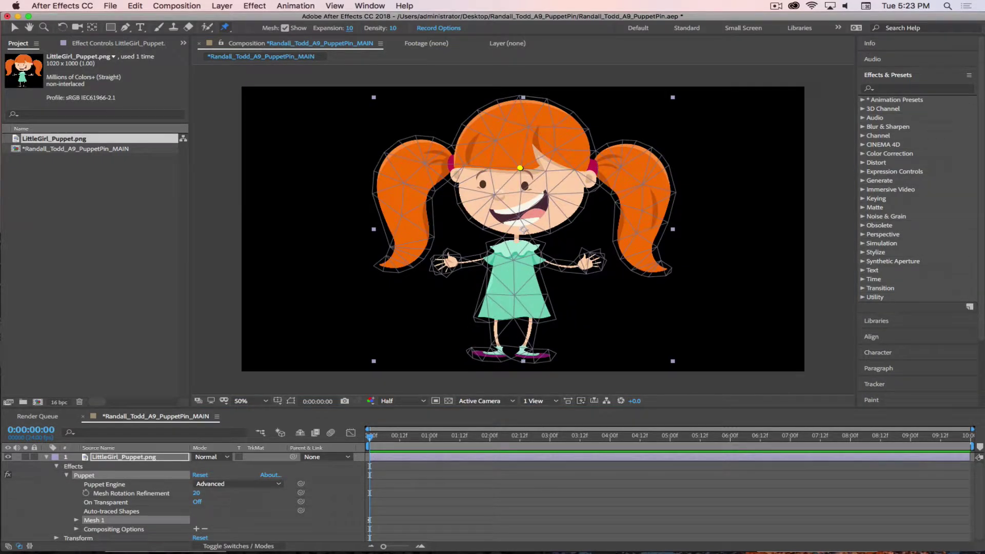
pyautogui.click(350, 28)
pyautogui.write('5')
pyautogui.press('Return')
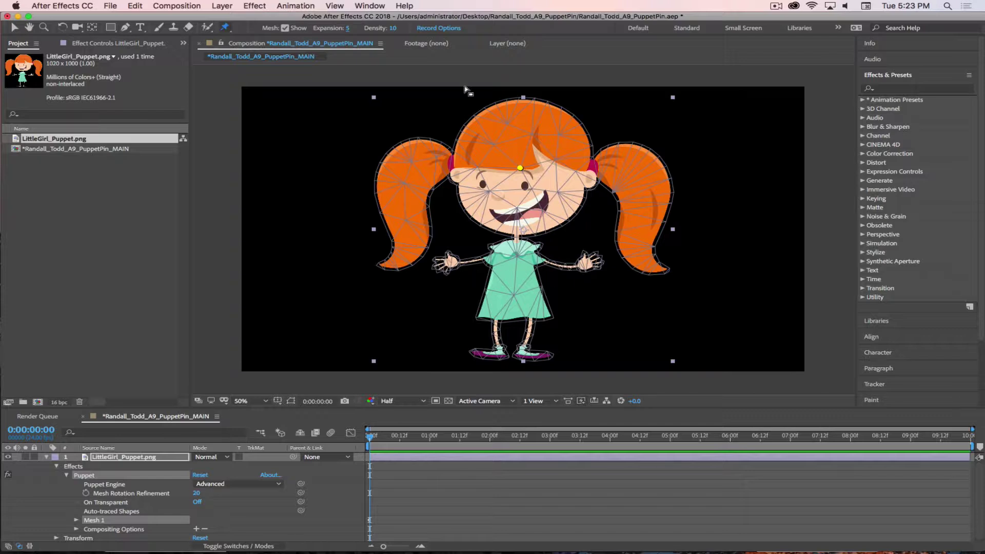
pyautogui.click(394, 28)
pyautogui.write('12')
pyautogui.press('Return')
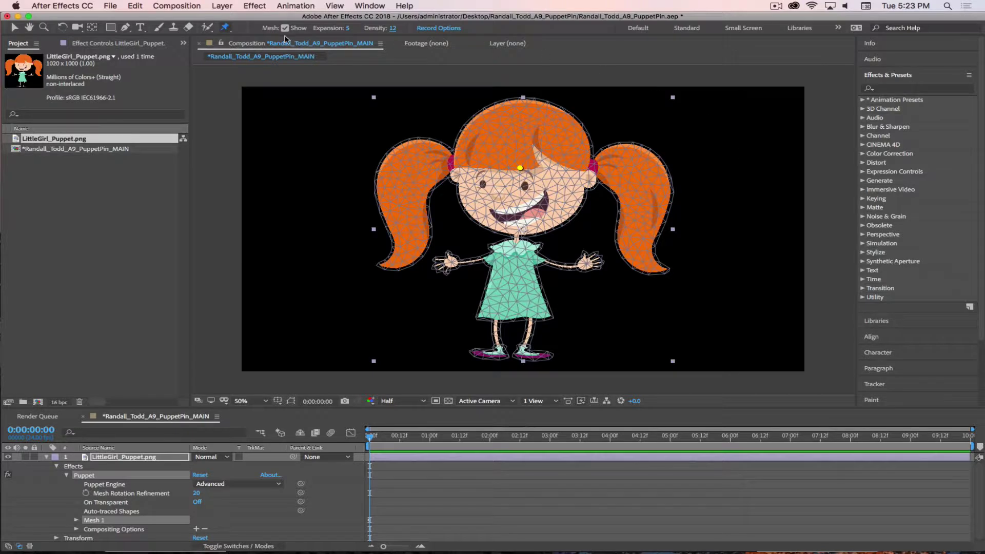
# Inspect the Puppet effect's Mesh 1 density and expansion settings in an enlarged timeline
pyautogui.click(109, 465)
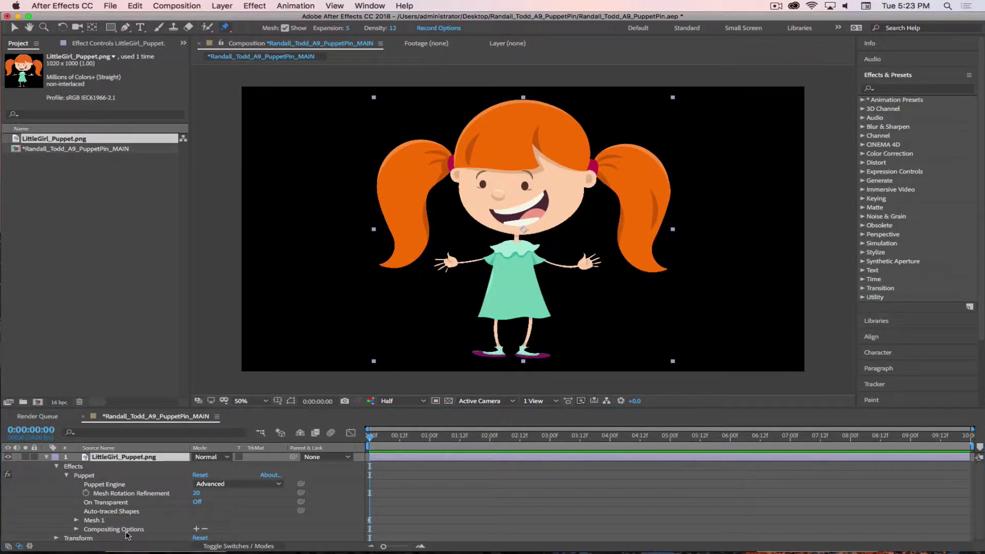
pyautogui.click(95, 520)
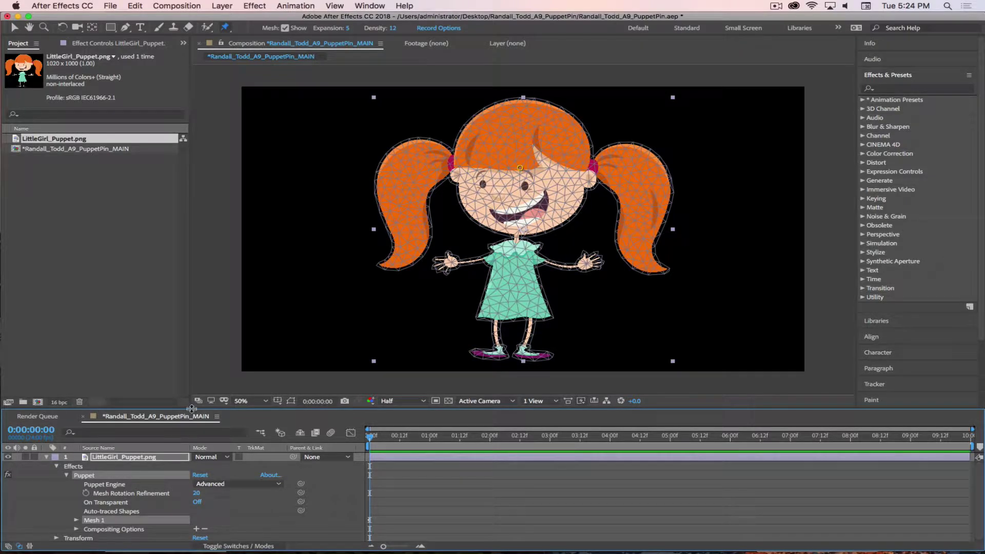
pyautogui.moveTo(213, 409); pyautogui.dragTo(212, 313)
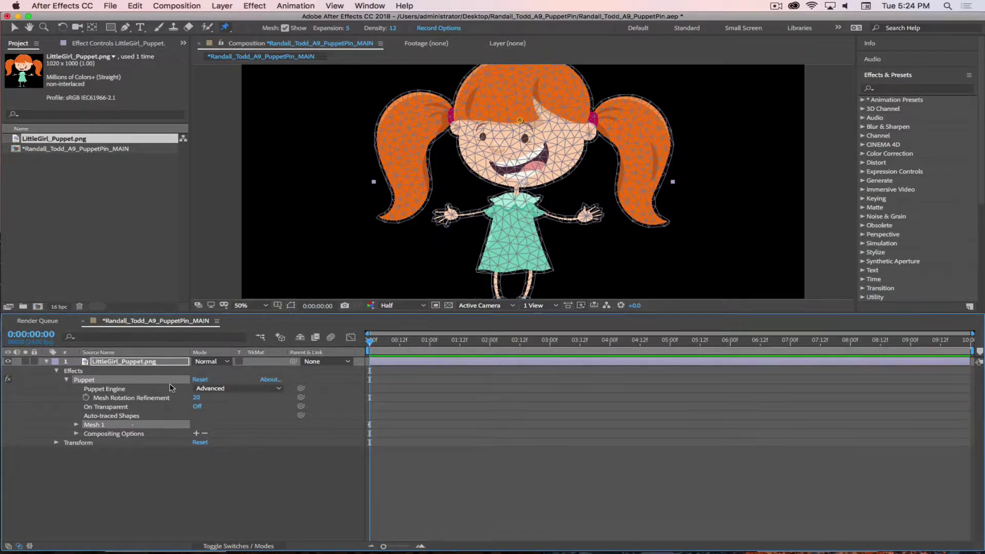
pyautogui.click(77, 425)
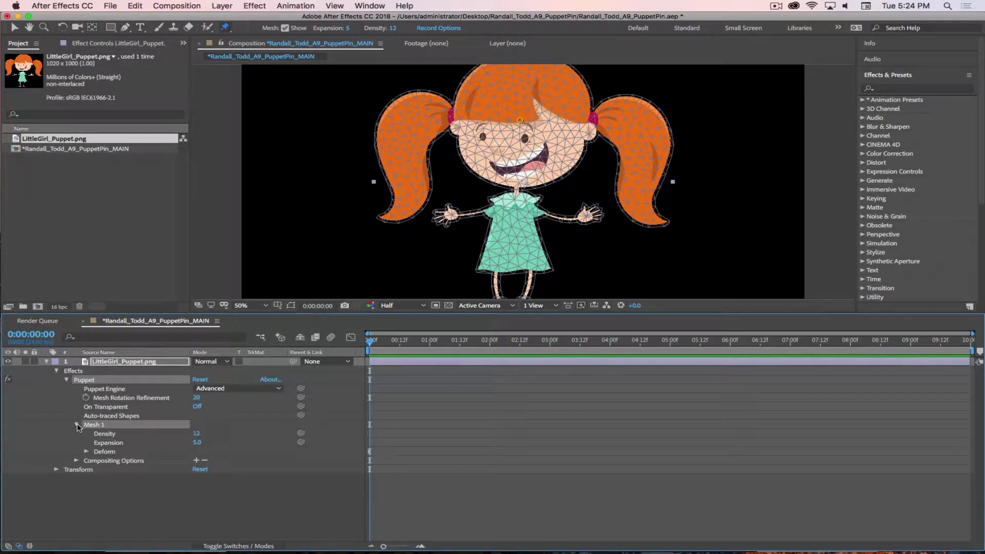
pyautogui.click(76, 424)
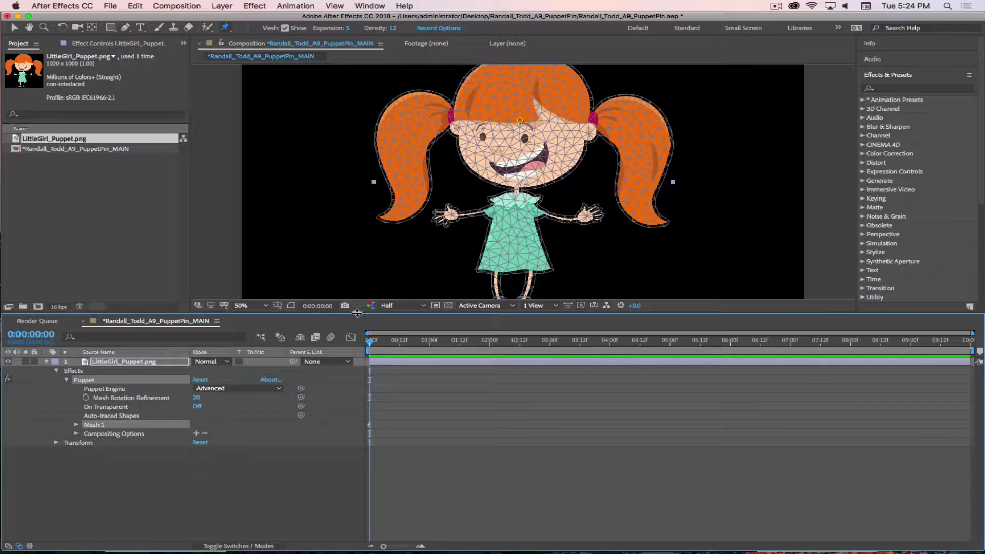
pyautogui.moveTo(358, 316); pyautogui.dragTo(366, 377)
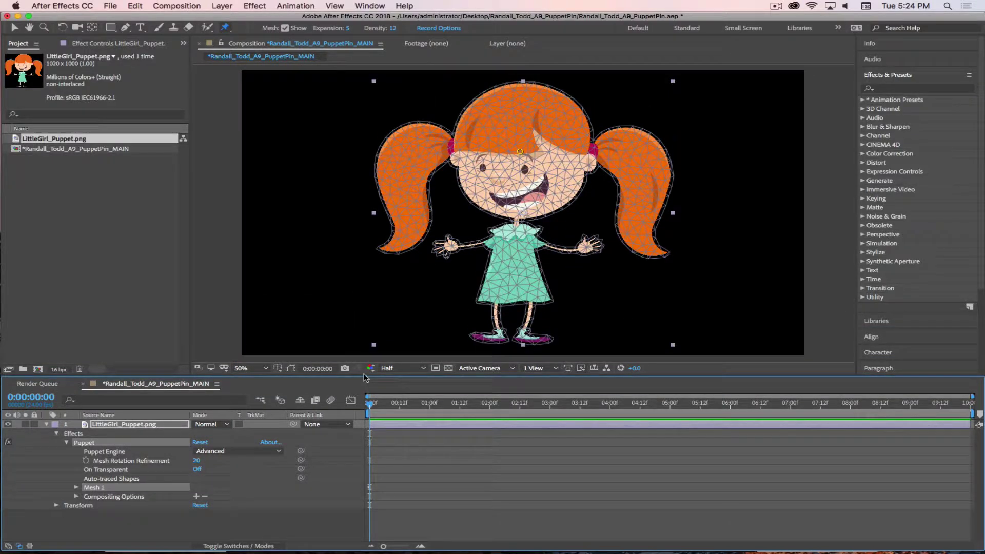
# Toggle the mesh overlay off and on, then bring up the Puppet Record Options dialog
pyautogui.click(284, 28)
pyautogui.click(285, 29)
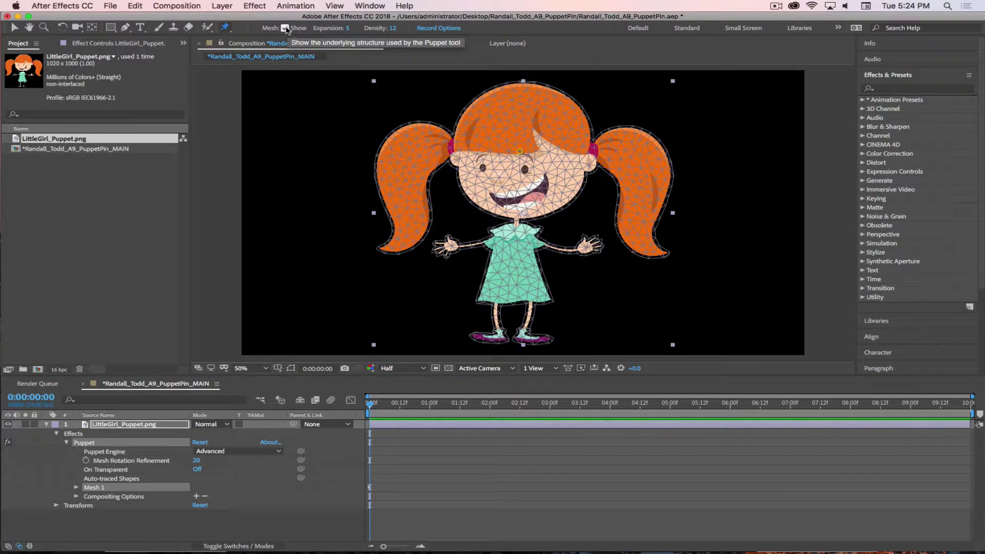
pyautogui.click(284, 29)
pyautogui.click(285, 28)
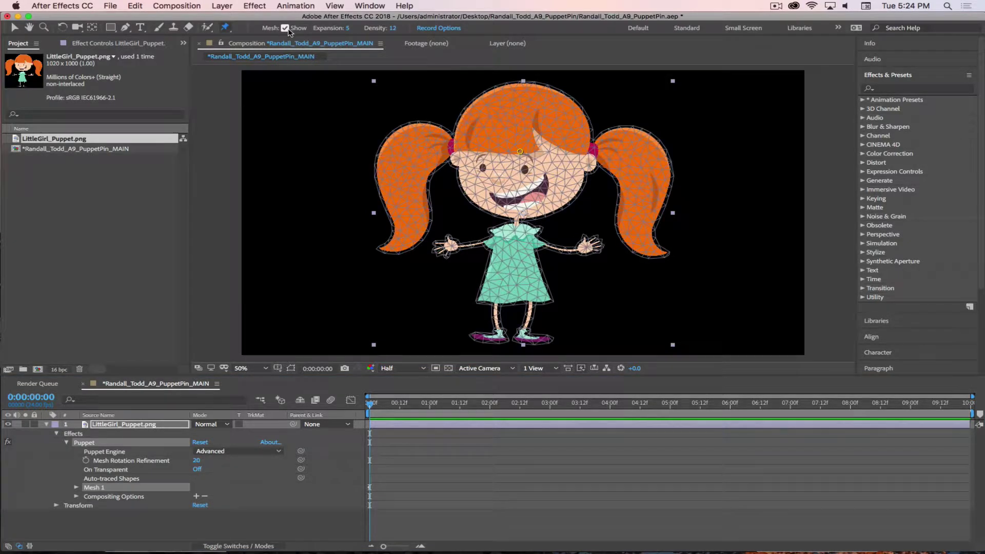
pyautogui.click(434, 29)
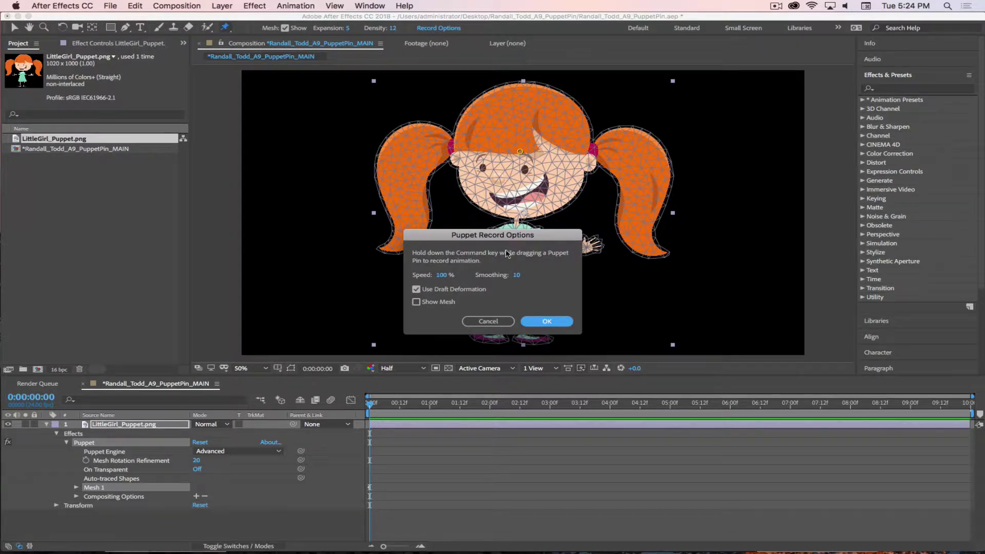
pyautogui.click(540, 321)
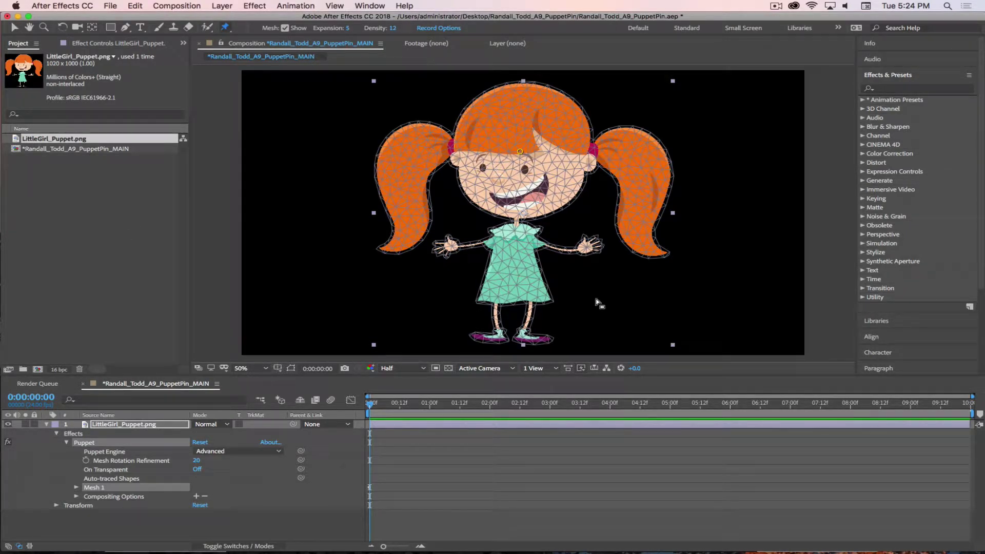
pyautogui.click(224, 27)
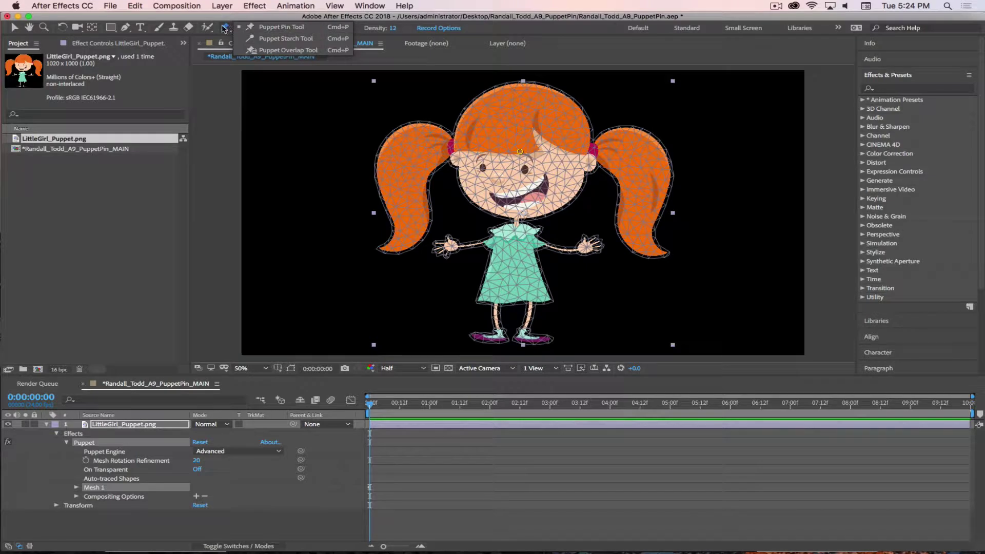
pyautogui.click(224, 27)
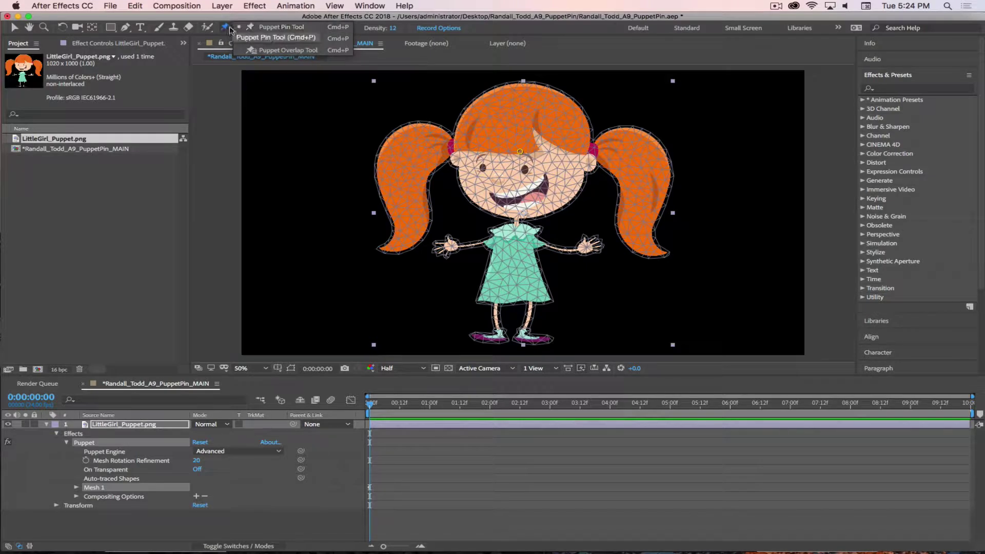
pyautogui.moveTo(224, 27); pyautogui.dragTo(250, 28)
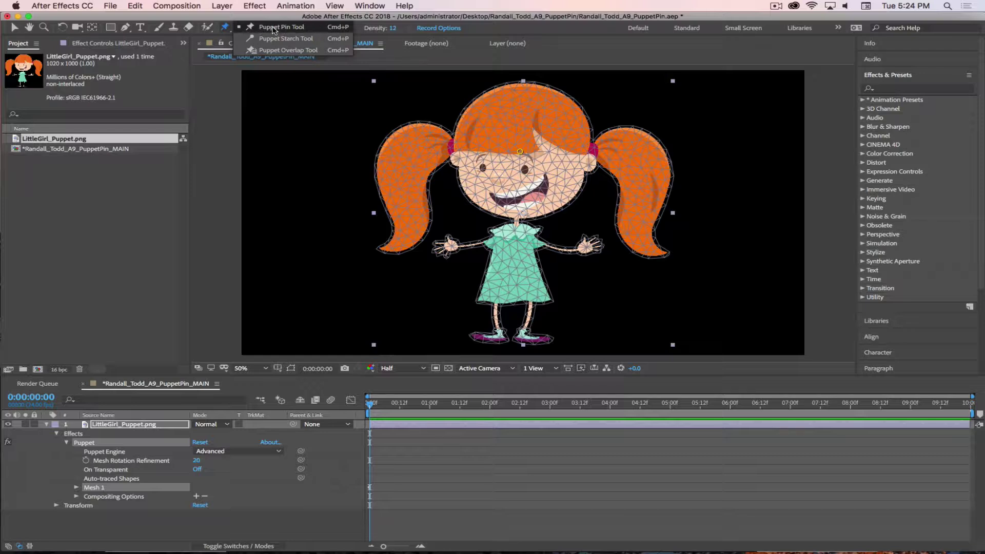
pyautogui.moveTo(520, 152)
pyautogui.mouseDown()
pyautogui.moveTo(497, 154)
pyautogui.moveTo(521, 150)
pyautogui.mouseUp()
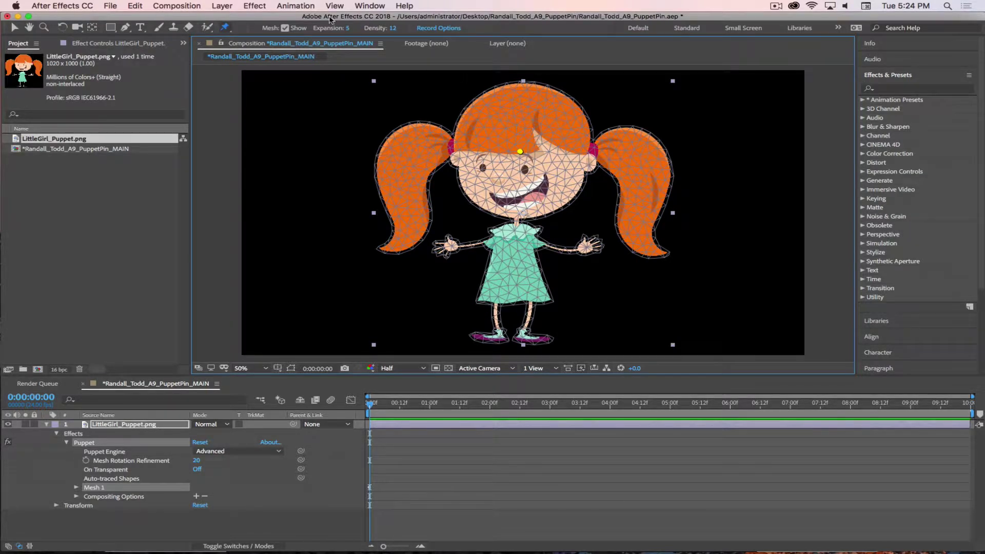
pyautogui.click(225, 27)
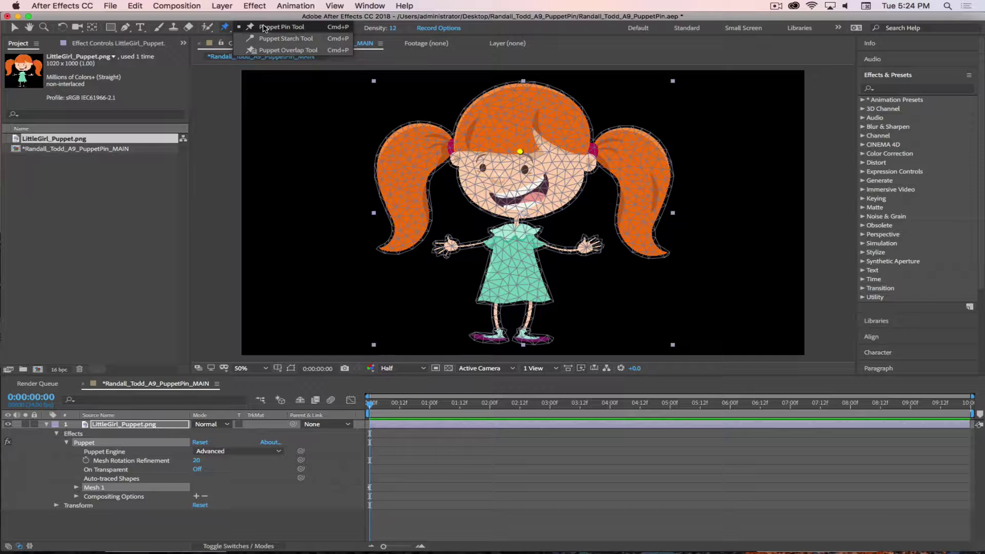
pyautogui.click(226, 28)
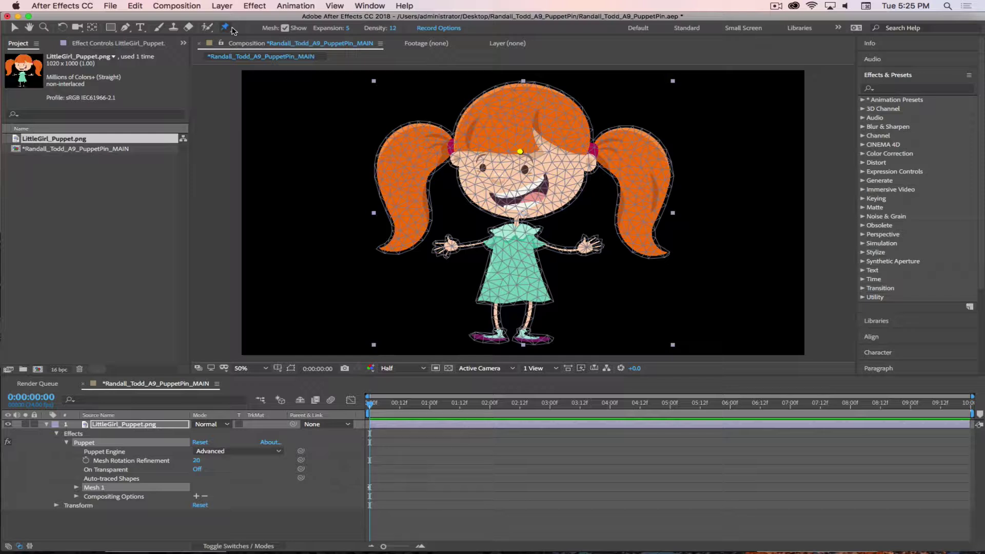
pyautogui.click(226, 29)
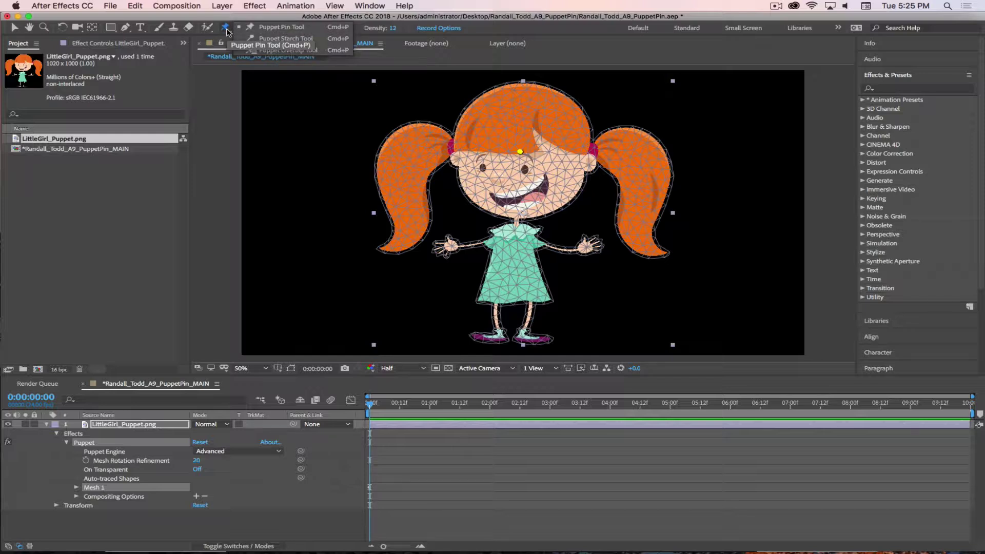
pyautogui.click(226, 30)
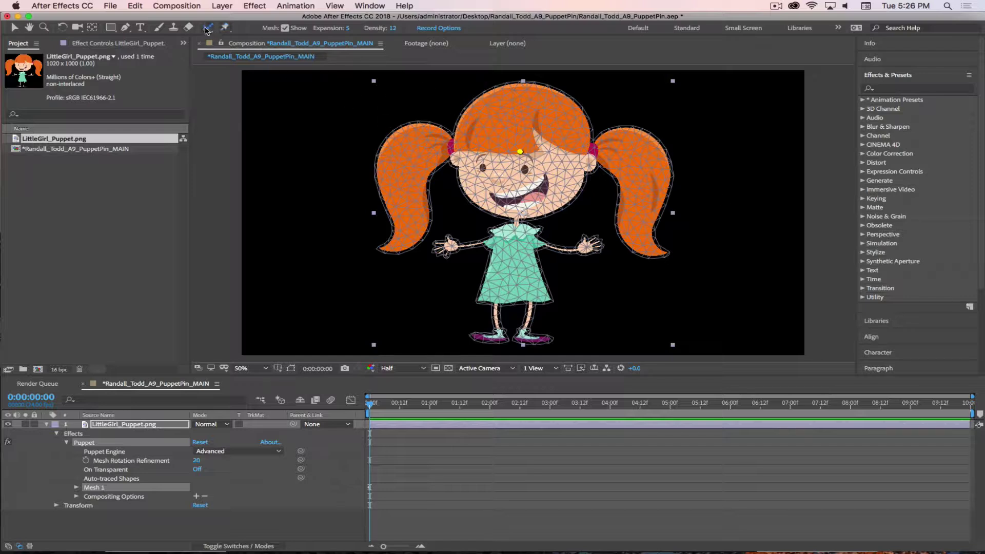
# Keep the Puppet Position Pin tool, pin the girl's neck, and adjust the forehead pin
pyautogui.click(226, 29)
pyautogui.moveTo(225, 29); pyautogui.dragTo(242, 37)
pyautogui.click(517, 221)
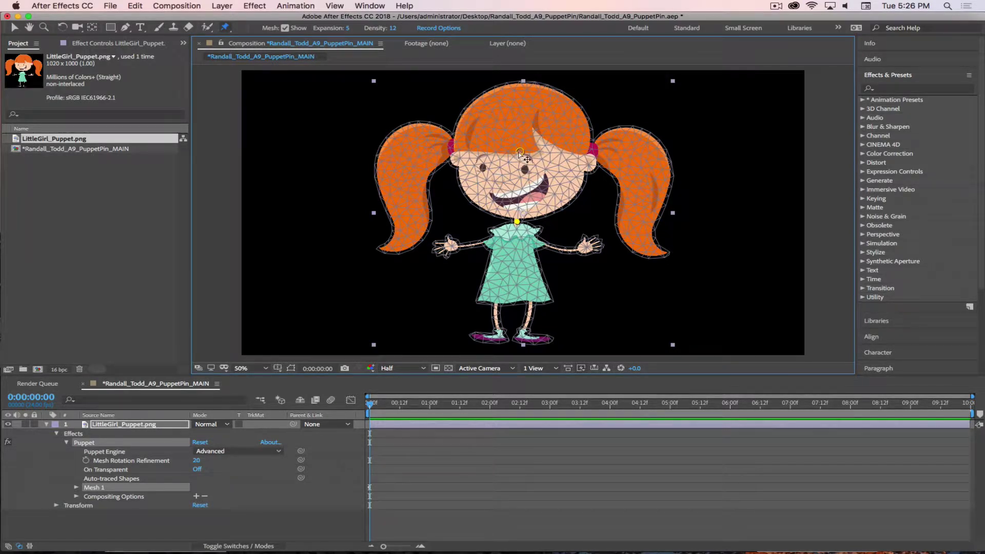
pyautogui.moveTo(520, 151)
pyautogui.mouseDown()
pyautogui.moveTo(501, 147)
pyautogui.moveTo(520, 151)
pyautogui.mouseUp()
# Pin both shoulders, both elbows and both hands
pyautogui.click(533, 239)
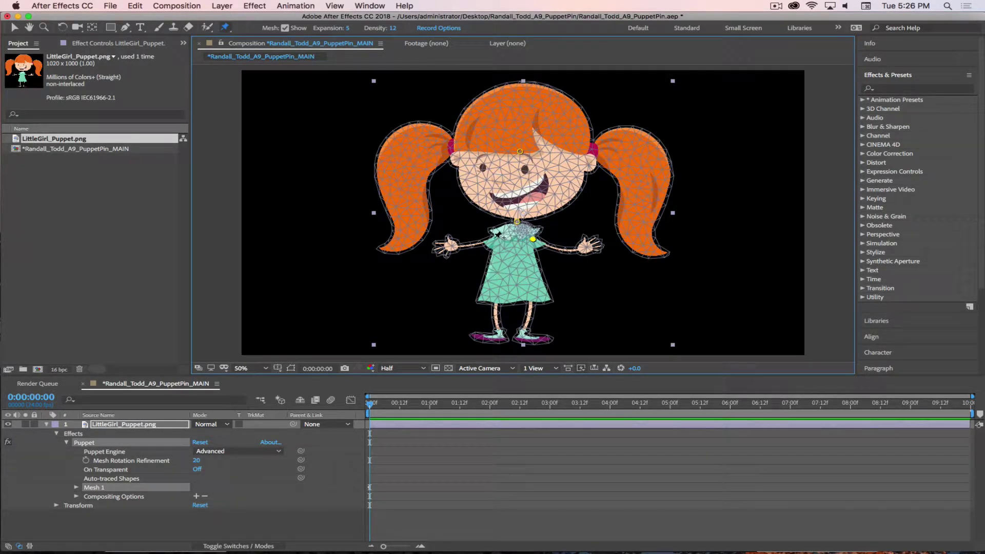
pyautogui.click(494, 239)
pyautogui.click(473, 245)
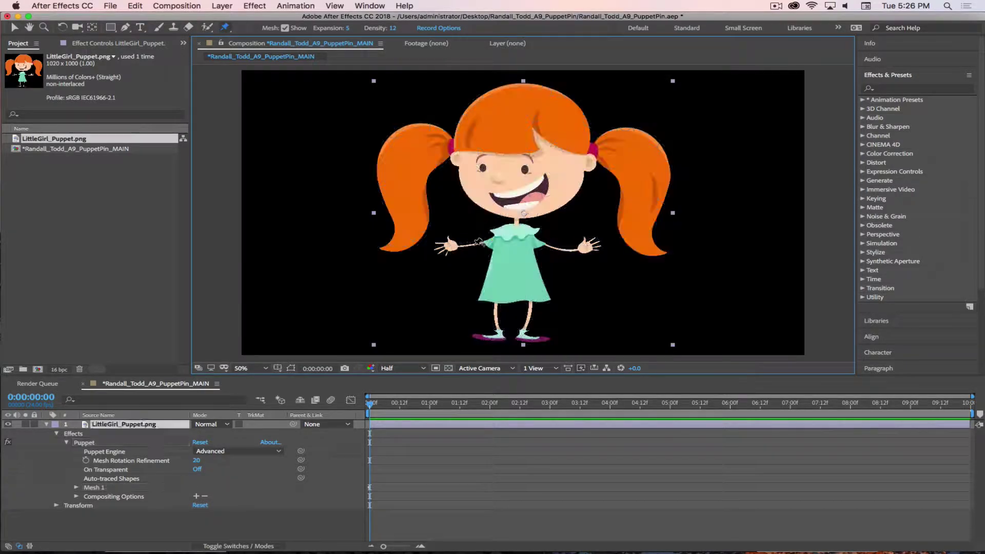
pyautogui.click(449, 246)
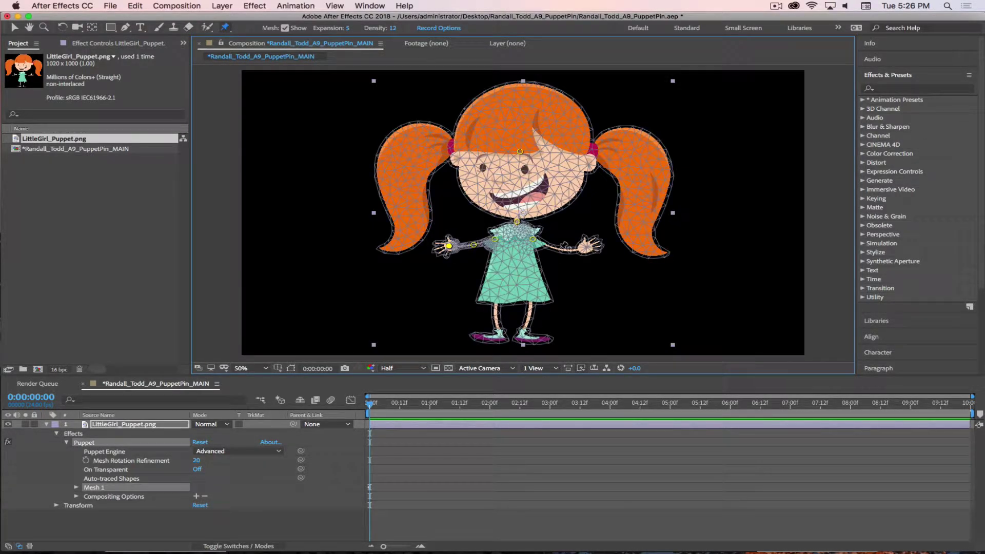
pyautogui.click(559, 249)
pyautogui.click(587, 247)
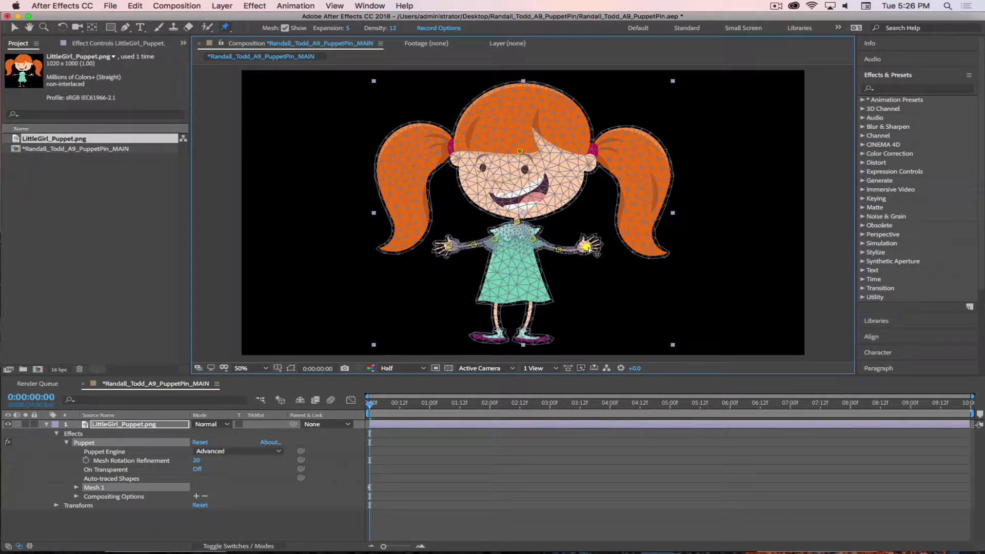
# Pin both sides of the lower dress, both lower legs and both feet, then nudge the head pin
pyautogui.click(497, 298)
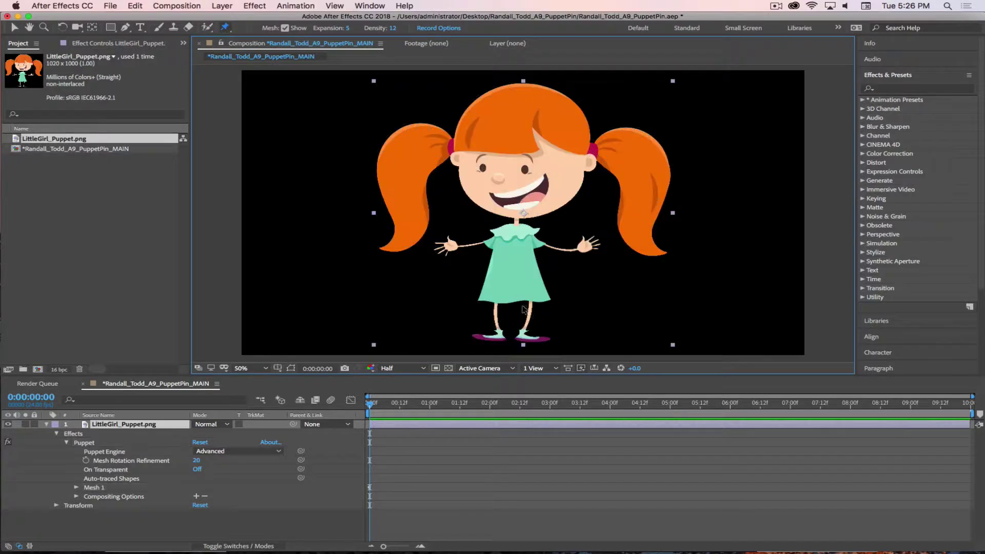
pyautogui.click(531, 298)
pyautogui.click(528, 317)
pyautogui.click(523, 337)
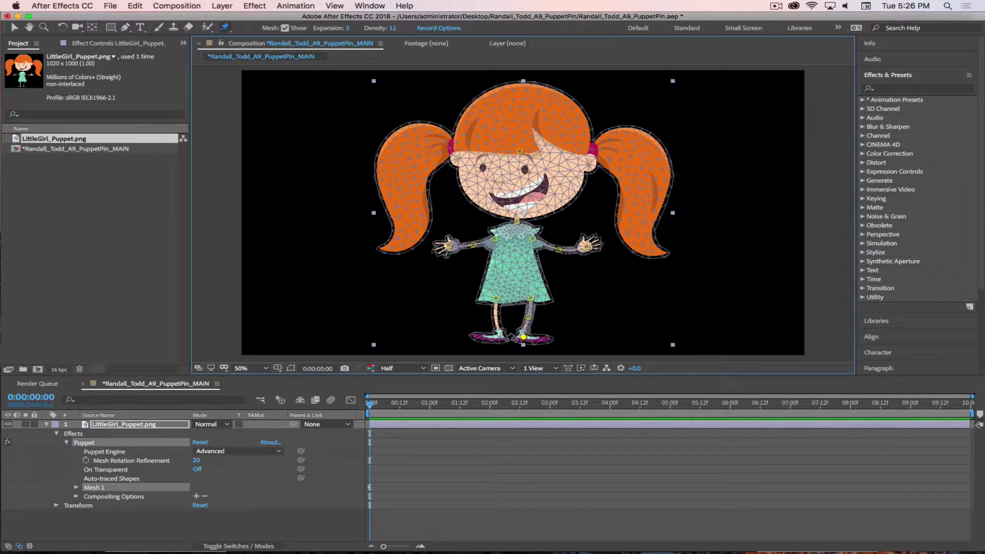
pyautogui.click(495, 319)
pyautogui.click(500, 337)
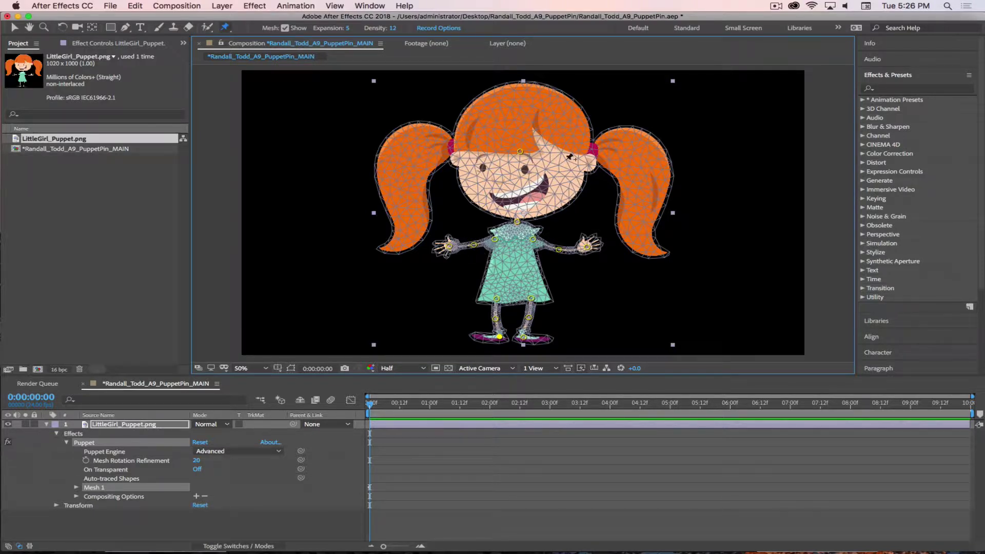
pyautogui.moveTo(519, 152)
pyautogui.mouseDown()
pyautogui.moveTo(498, 151)
pyautogui.moveTo(542, 167)
pyautogui.moveTo(515, 165)
pyautogui.moveTo(518, 142)
pyautogui.mouseUp()
# Add a pin mid-dress, shift it right, then place Starch pins on the forehead's left and right sides
pyautogui.click(506, 282)
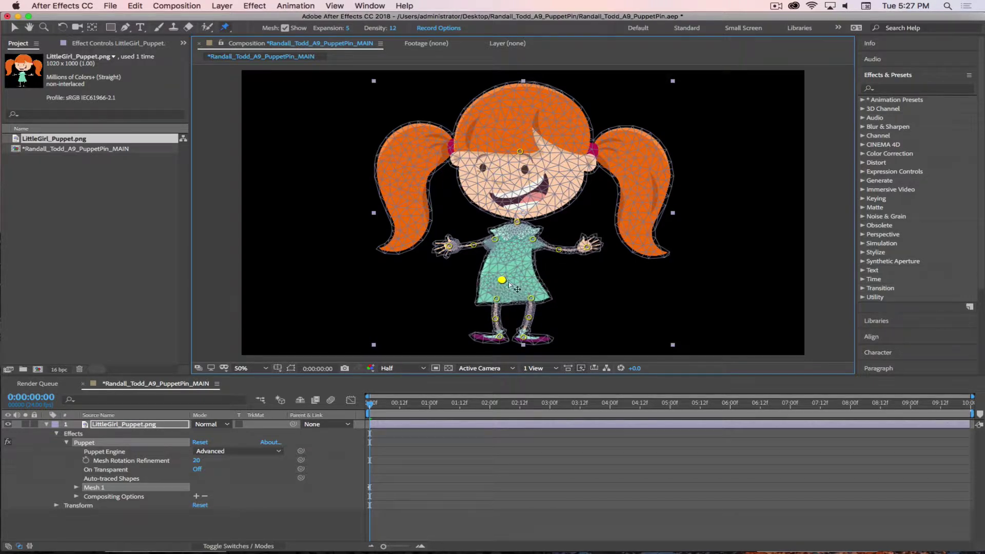
pyautogui.moveTo(506, 282); pyautogui.dragTo(531, 281)
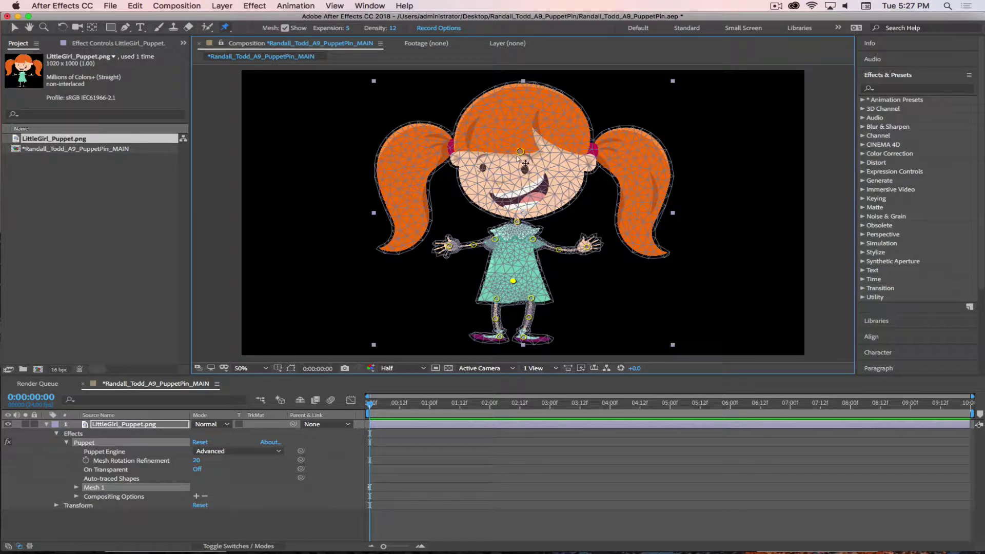
pyautogui.moveTo(225, 30); pyautogui.dragTo(246, 39)
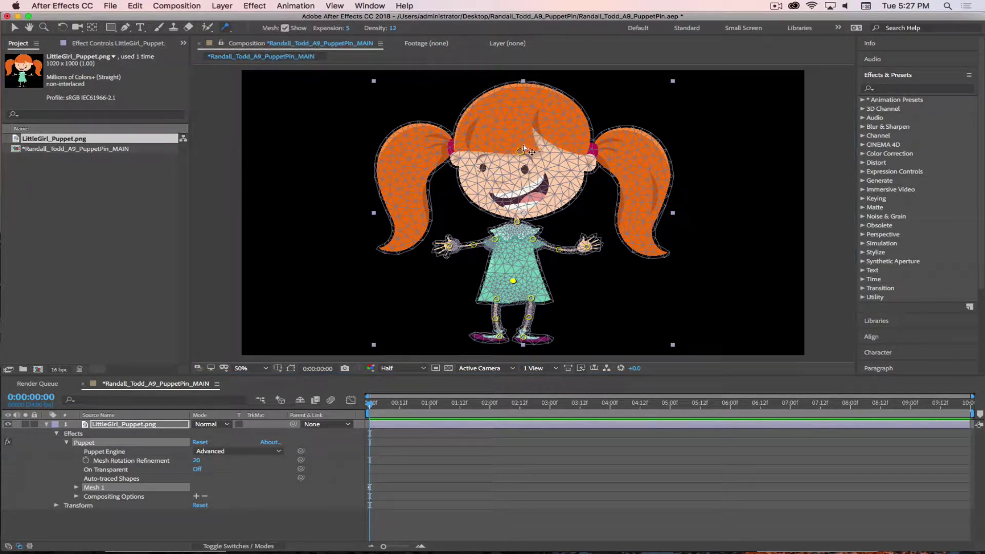
pyautogui.click(547, 153)
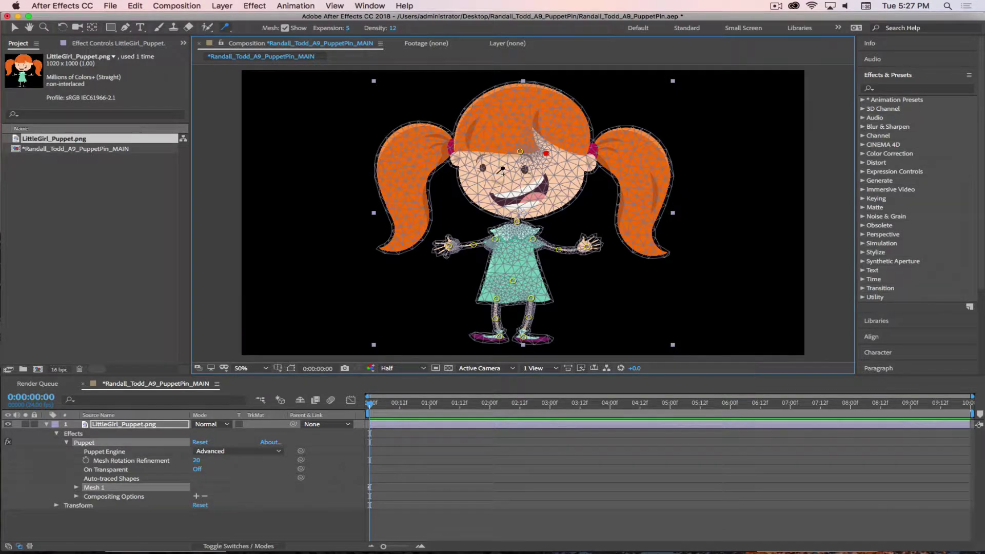
pyautogui.click(496, 150)
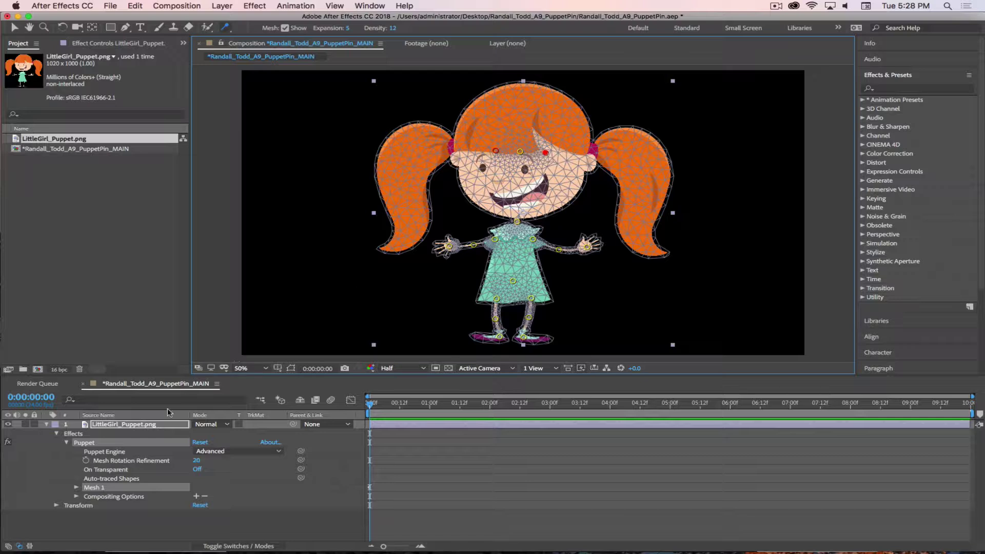
# Twirl open Mesh 1 and Deform to list the puppet pins, then collapse the list
pyautogui.click(76, 487)
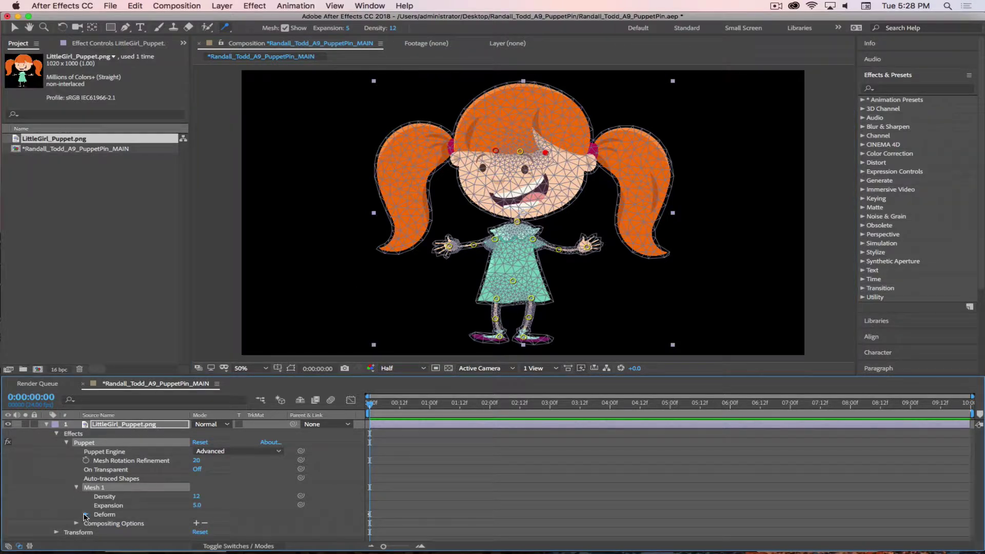
pyautogui.click(85, 514)
pyautogui.scroll(-3, 88, 516)
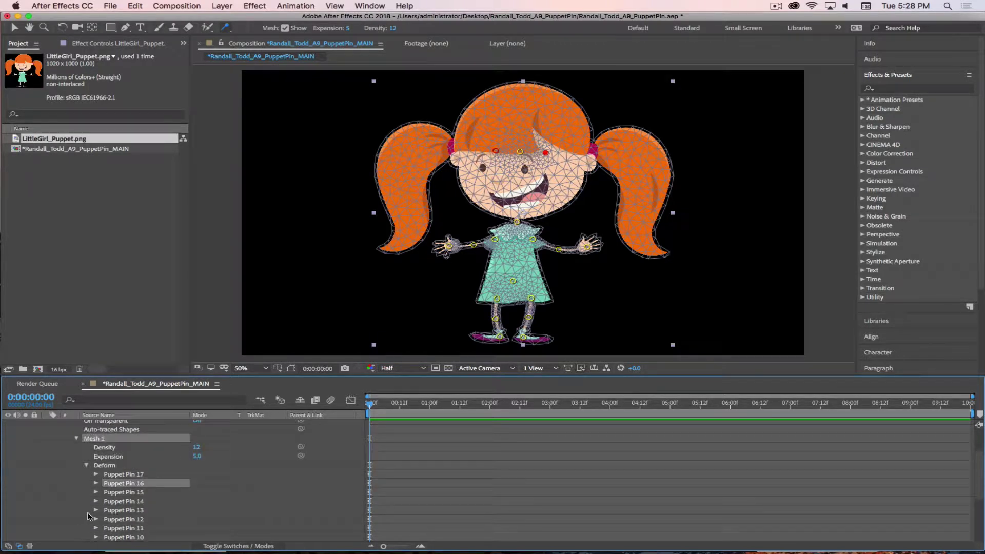
pyautogui.click(86, 465)
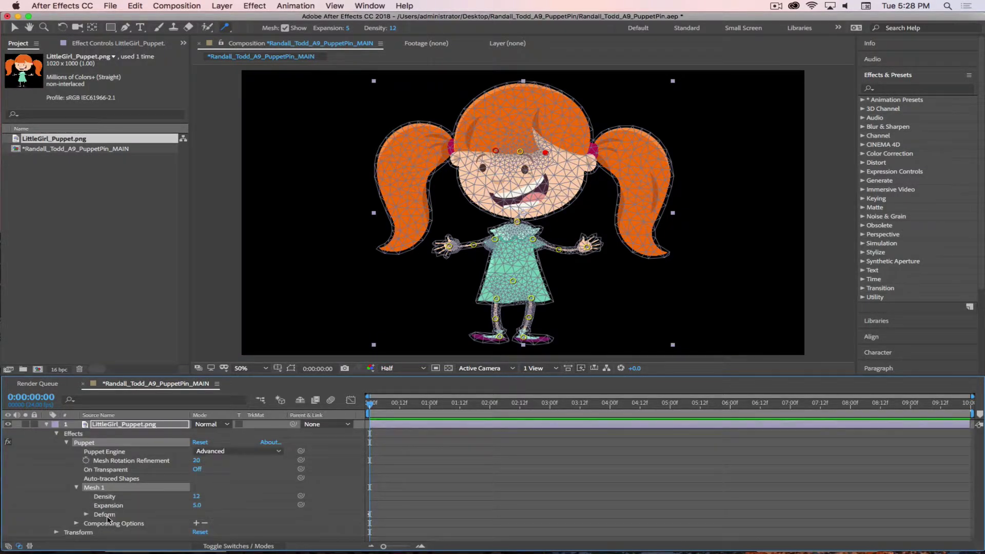
# Switch Puppet Engine to Legacy, dismiss both alerts, then set it back to Advanced
pyautogui.click(76, 523)
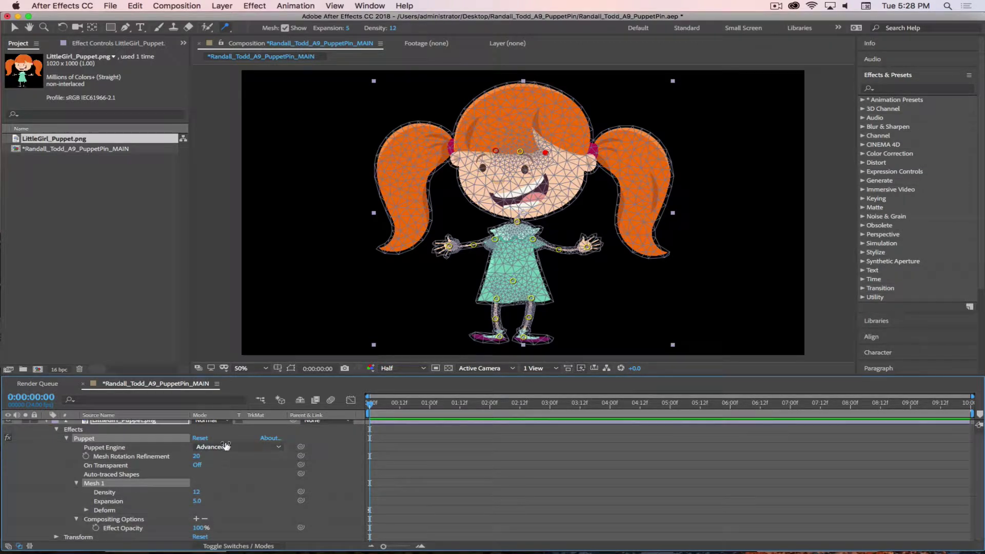
pyautogui.click(225, 446)
pyautogui.click(220, 457)
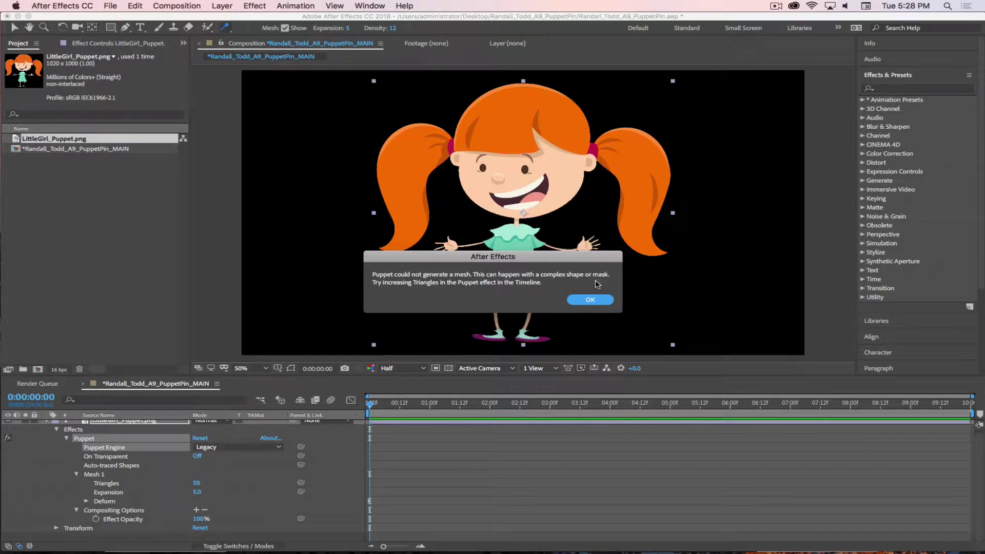
pyautogui.click(591, 301)
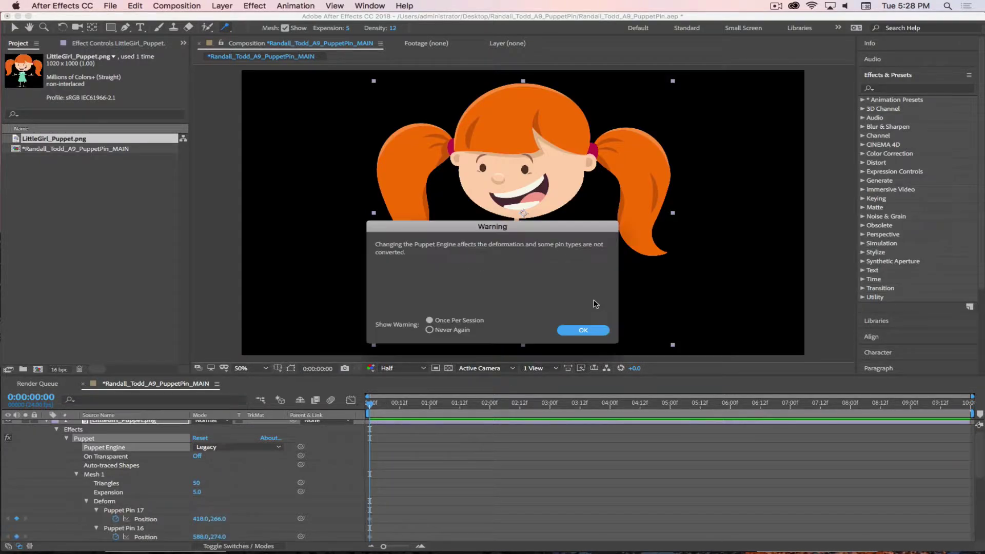
pyautogui.click(571, 328)
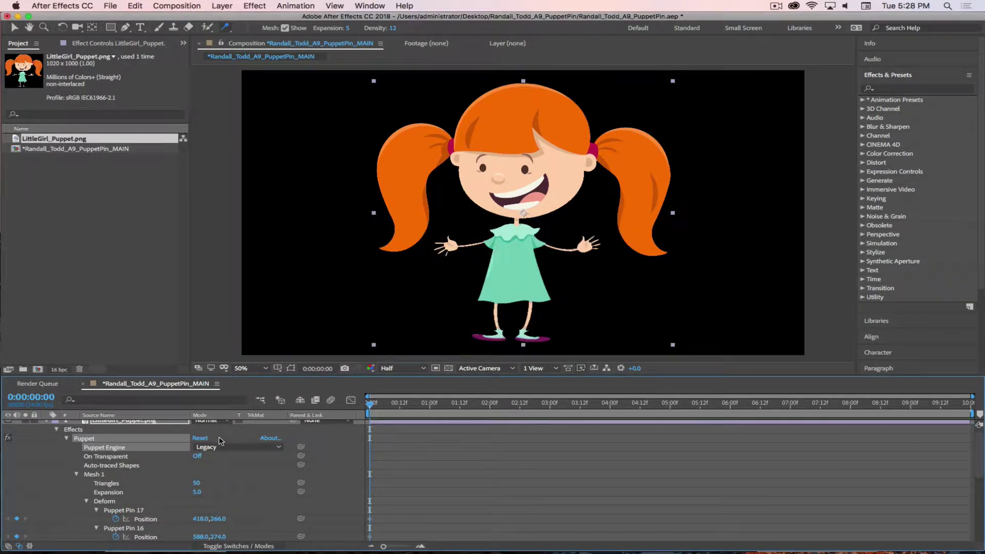
pyautogui.click(231, 451)
pyautogui.click(210, 439)
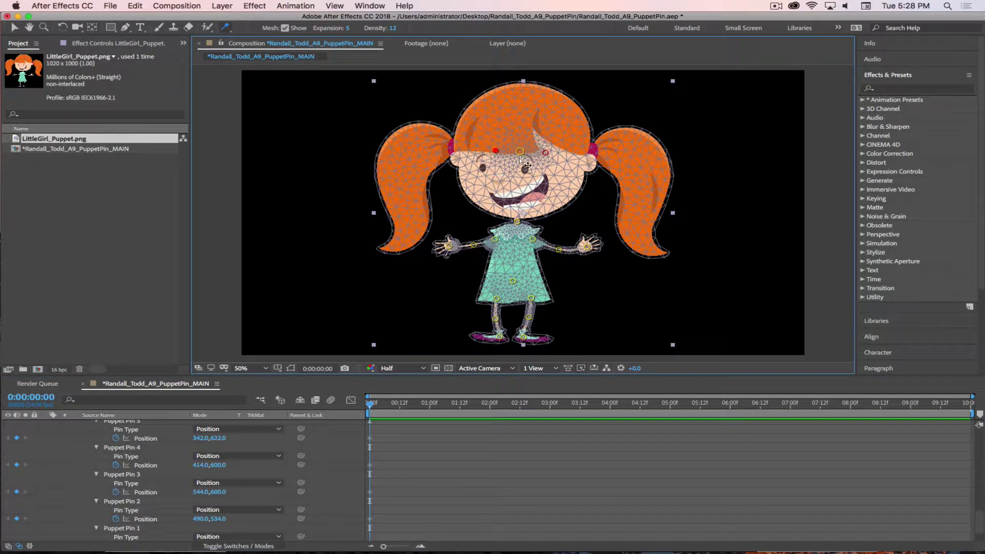
# Drag the head pin left to tilt the head, then select the right forehead Starch pin
pyautogui.moveTo(520, 150)
pyautogui.mouseDown()
pyautogui.moveTo(499, 154)
pyautogui.moveTo(538, 155)
pyautogui.moveTo(530, 168)
pyautogui.moveTo(526, 143)
pyautogui.moveTo(521, 197)
pyautogui.moveTo(515, 159)
pyautogui.mouseUp()
pyautogui.click(547, 154)
pyautogui.scroll(10, 136, 511)
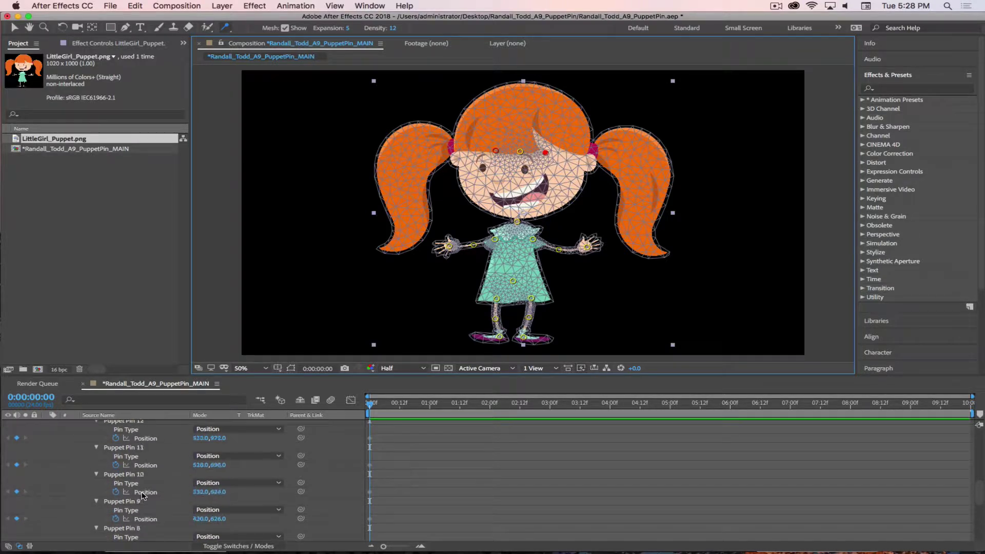
pyautogui.scroll(4, 143, 494)
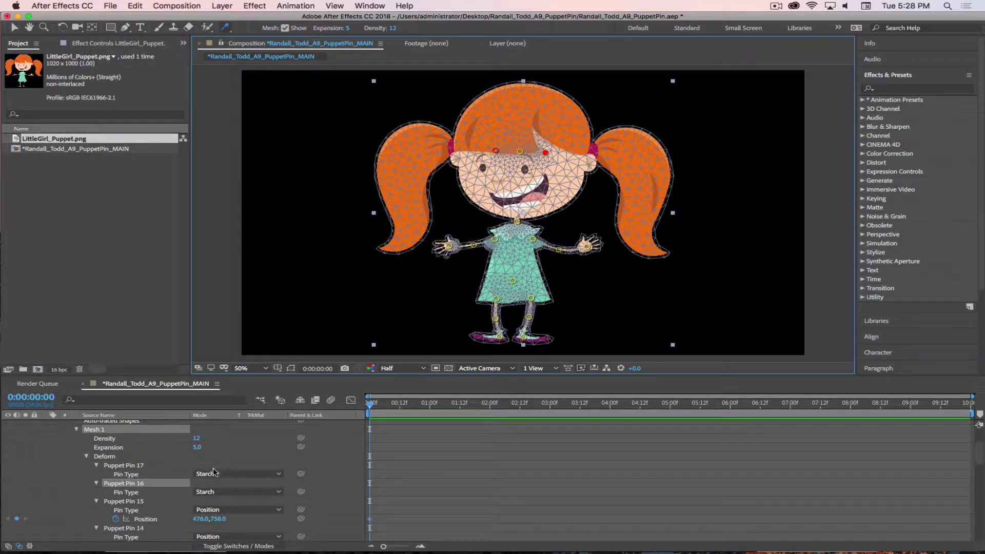
# Set Puppet Pin 17's Pin Type to Starch
pyautogui.click(214, 472)
pyautogui.click(133, 476)
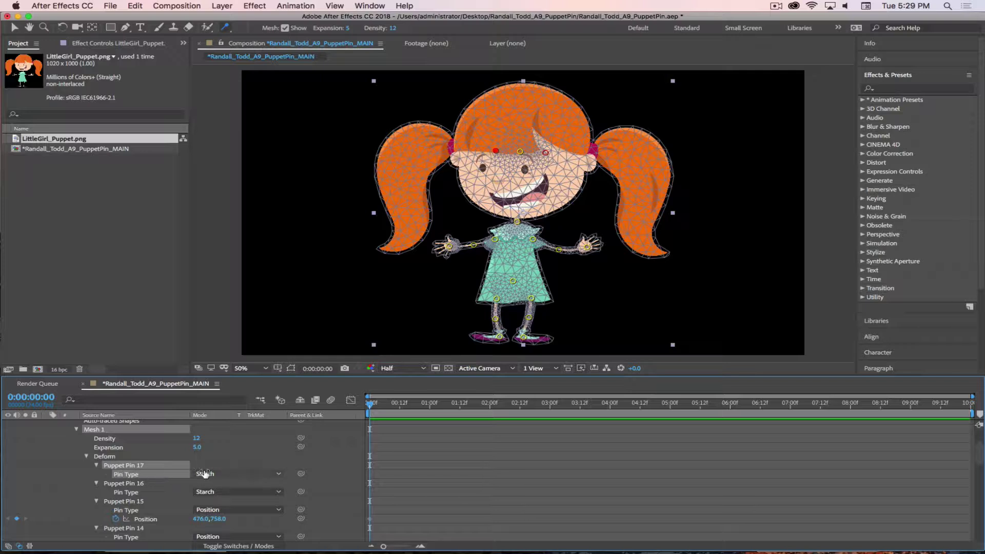
pyautogui.click(205, 474)
pyautogui.click(177, 483)
pyautogui.scroll(2, 120, 468)
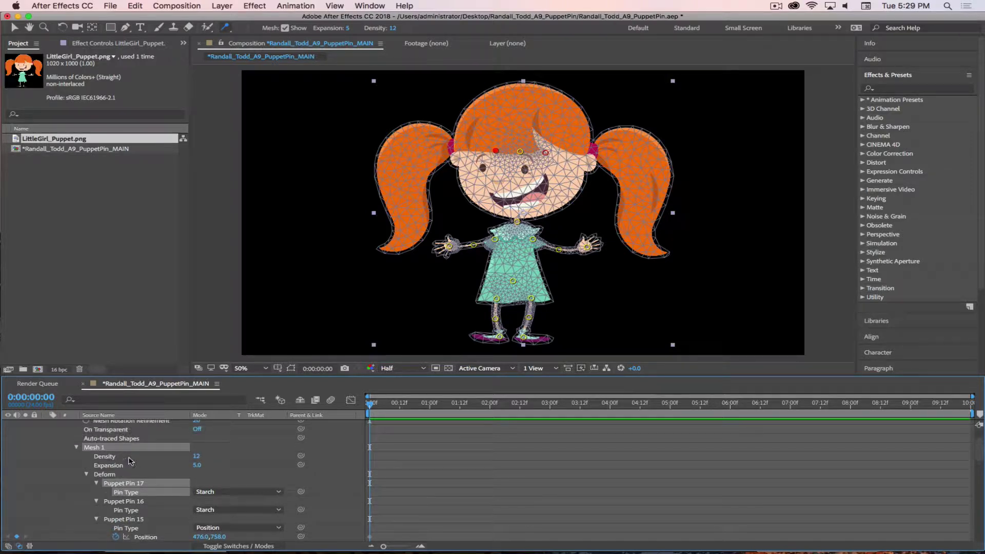
pyautogui.scroll(2, 130, 461)
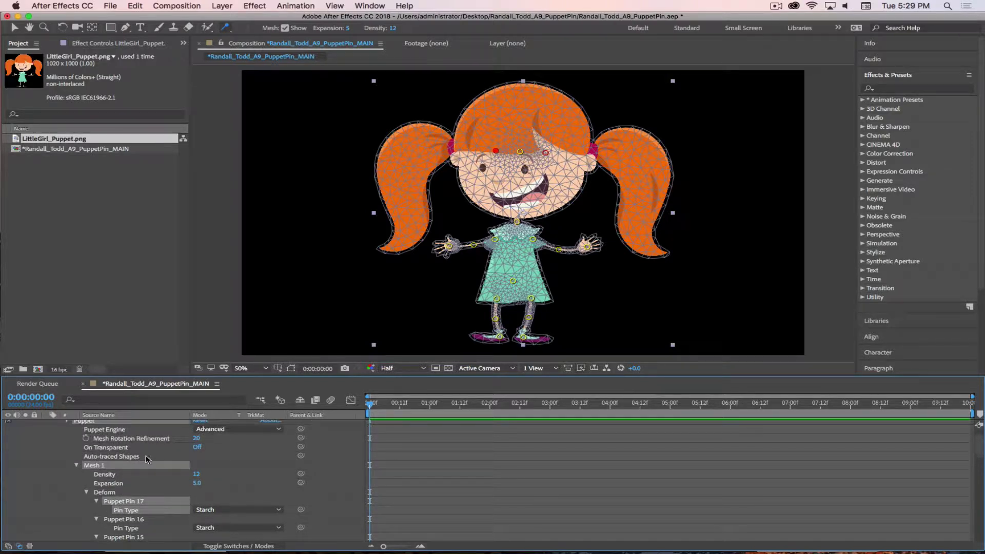
pyautogui.scroll(3, 159, 458)
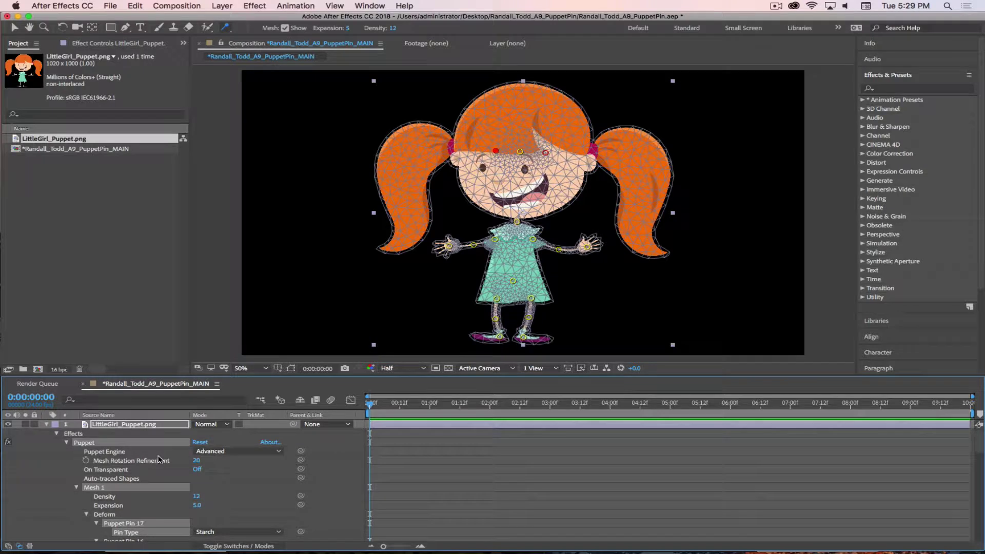
pyautogui.scroll(-9, 159, 461)
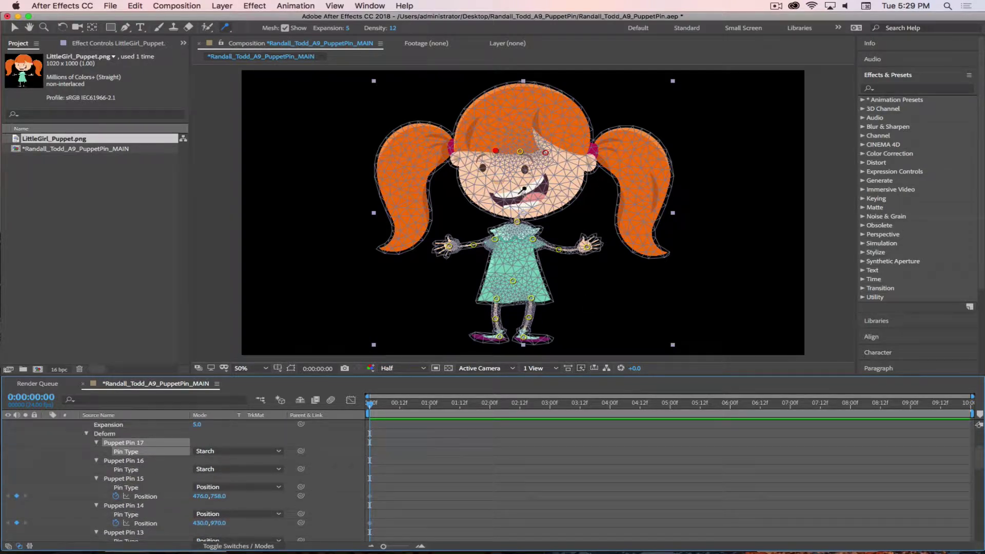
# Add Starch pins at the mouth and hairline, test the head by dragging, and undo the tests
pyautogui.click(523, 188)
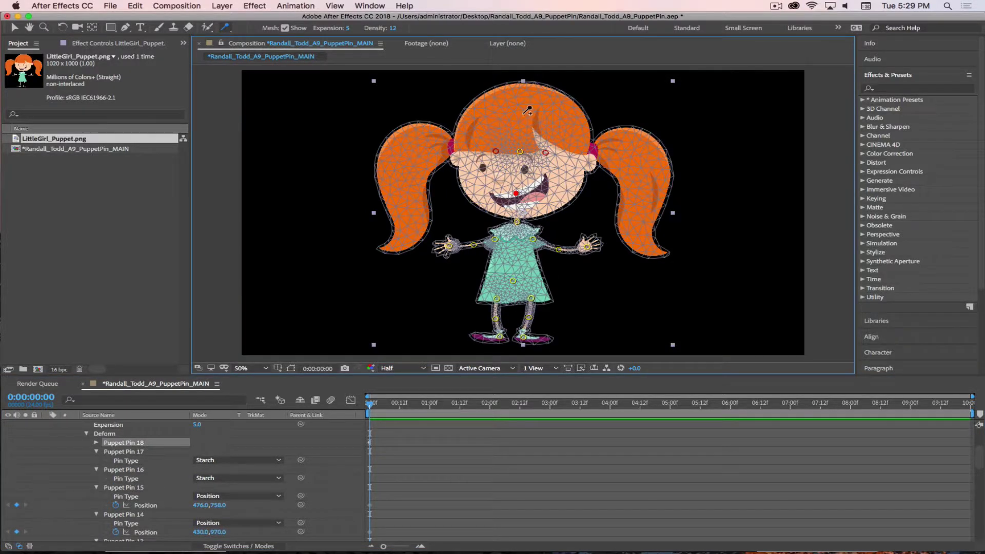
pyautogui.click(569, 147)
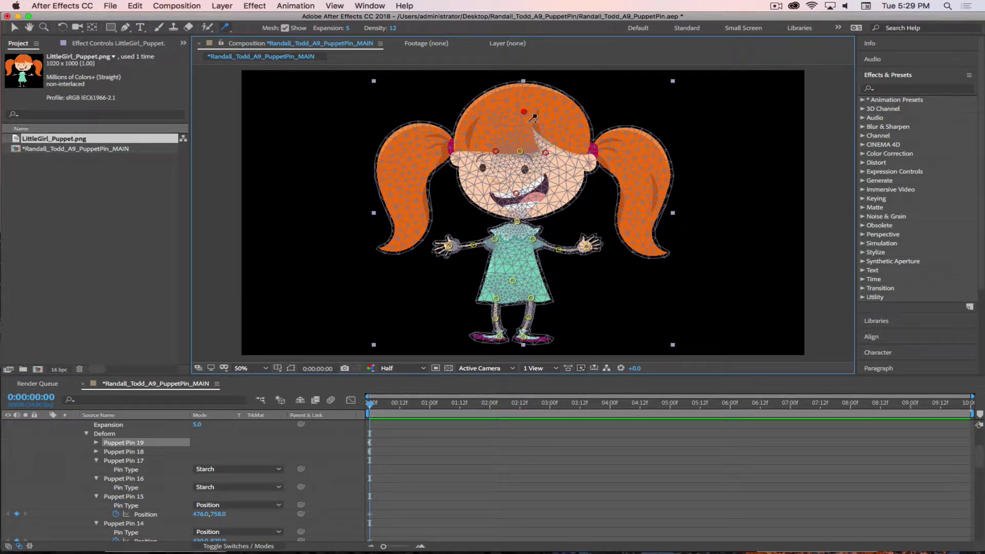
pyautogui.moveTo(517, 157); pyautogui.dragTo(530, 174)
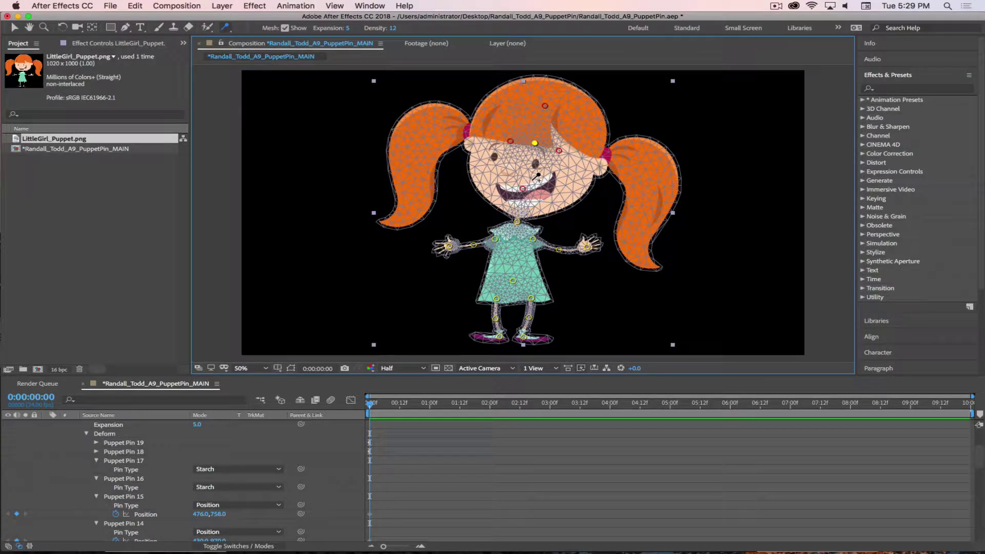
pyautogui.click(516, 194)
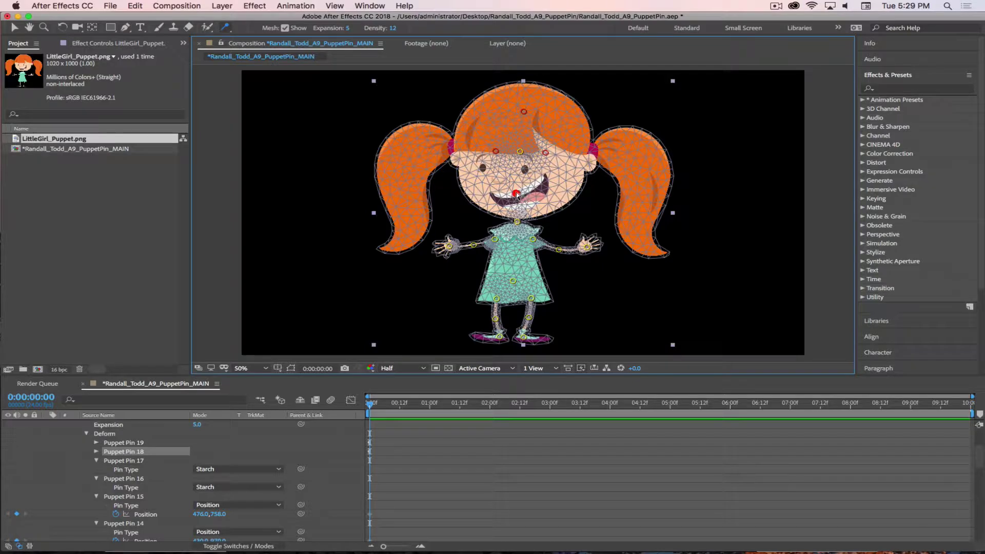
pyautogui.press('super+z')
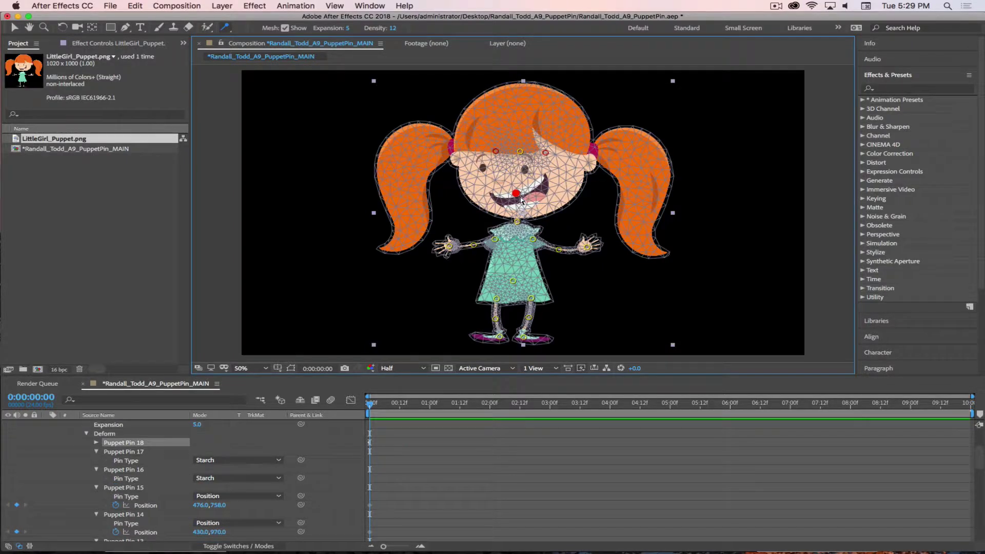
pyautogui.moveTo(520, 197); pyautogui.dragTo(524, 205)
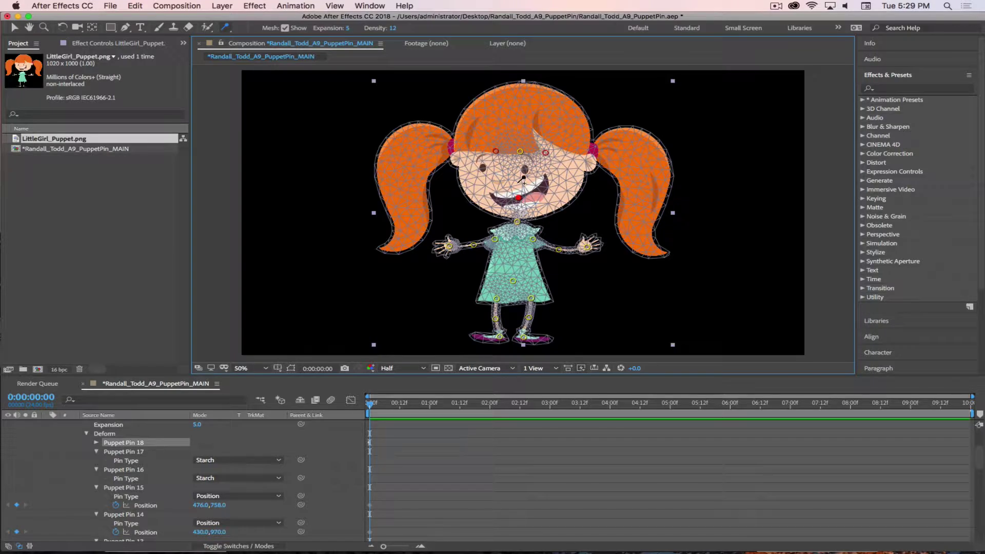
pyautogui.moveTo(519, 151); pyautogui.dragTo(511, 130)
pyautogui.press('super+z')
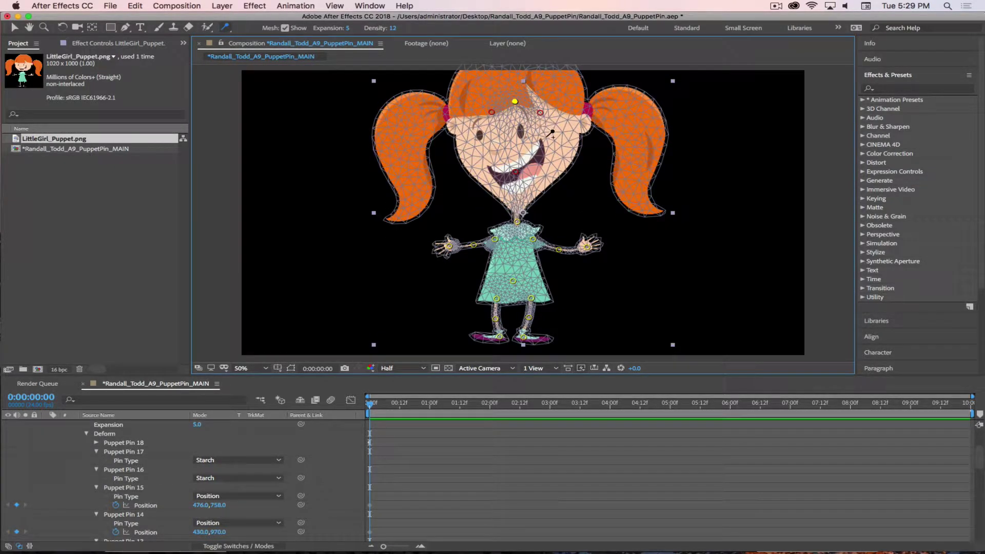
pyautogui.press('super+shift+z')
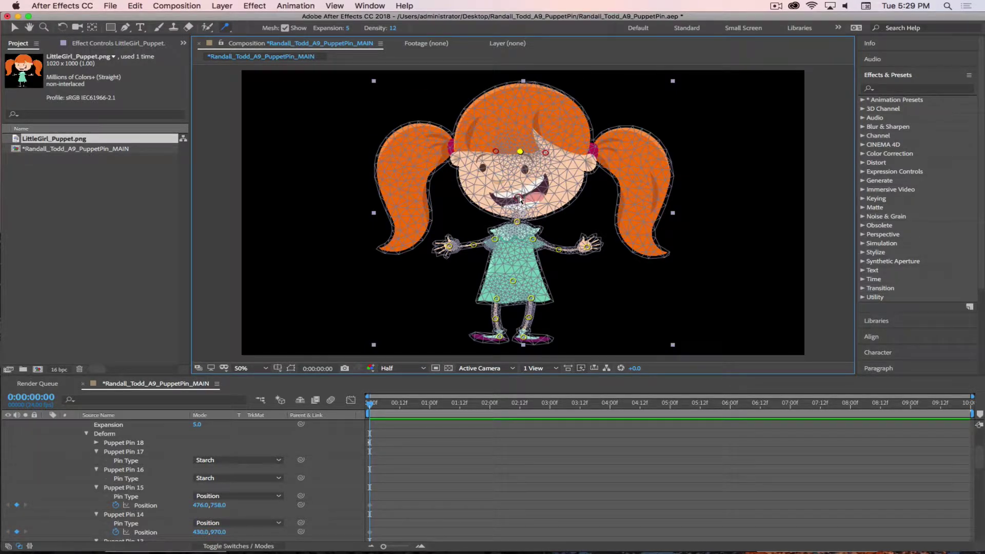
# Add Starch pins at the chin, face, left cheek, nose, both hair sides and head top
pyautogui.click(523, 211)
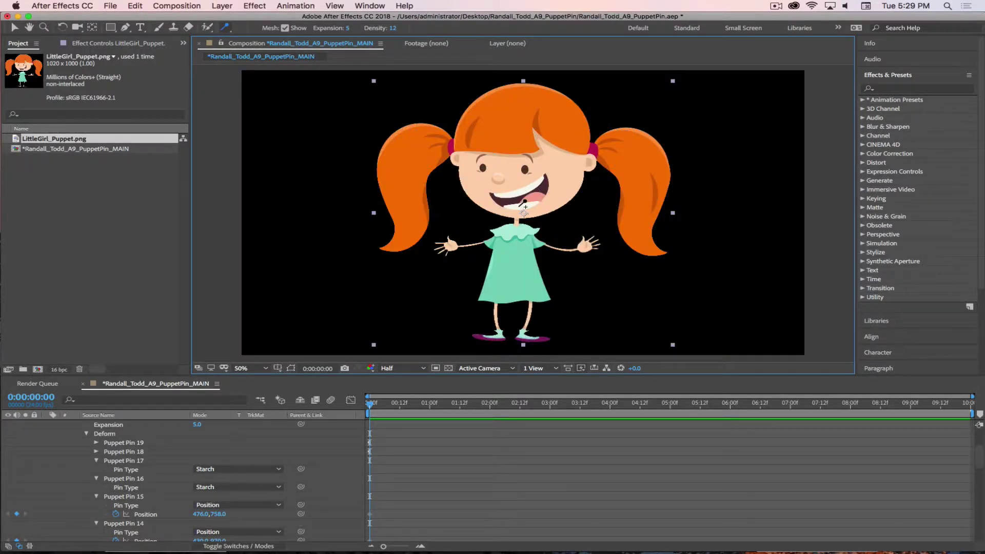
pyautogui.click(554, 201)
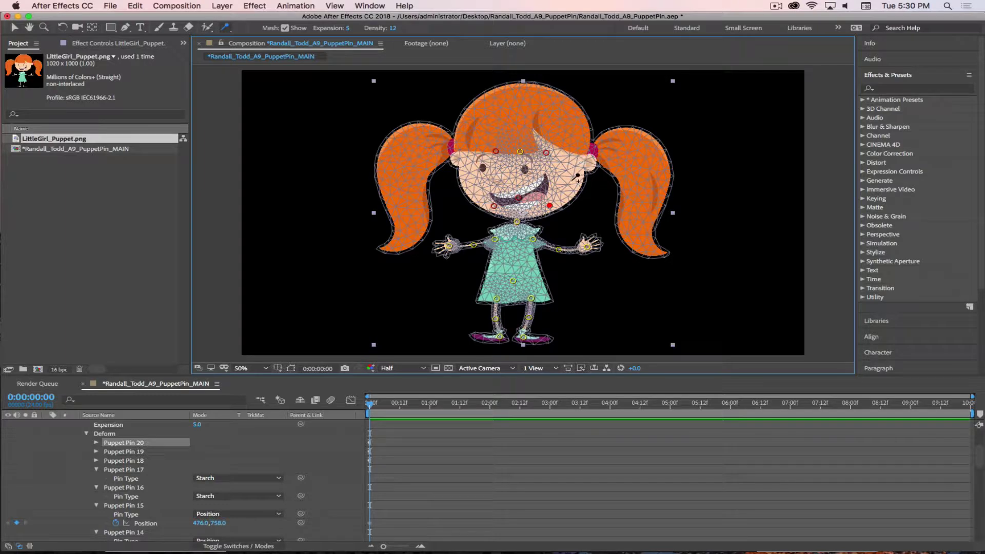
pyautogui.click(577, 177)
pyautogui.click(477, 181)
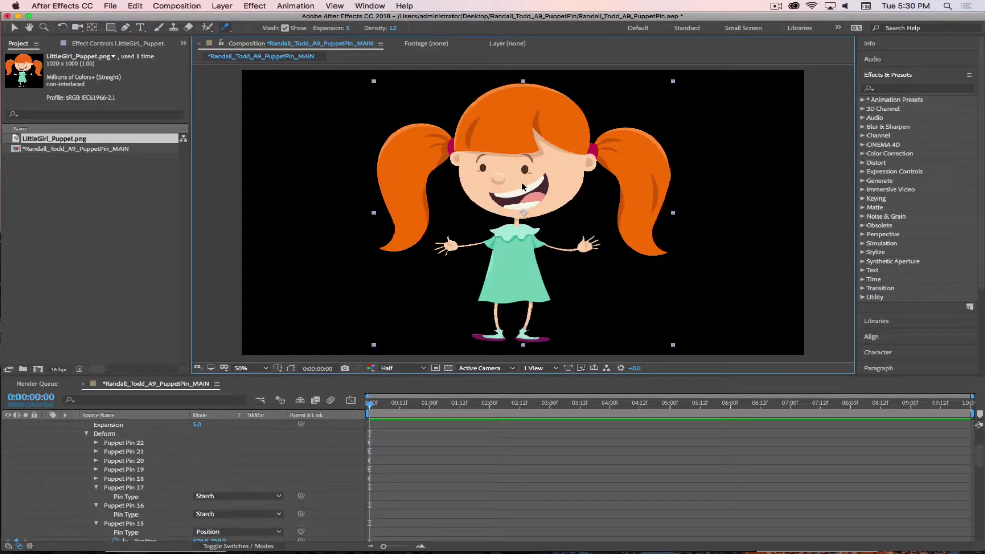
pyautogui.click(521, 175)
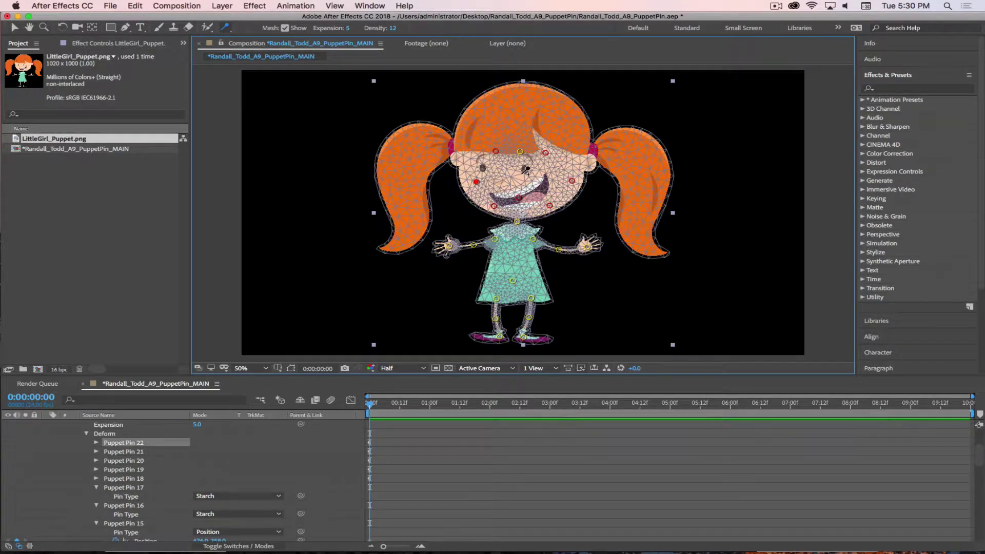
pyautogui.click(485, 120)
pyautogui.click(523, 104)
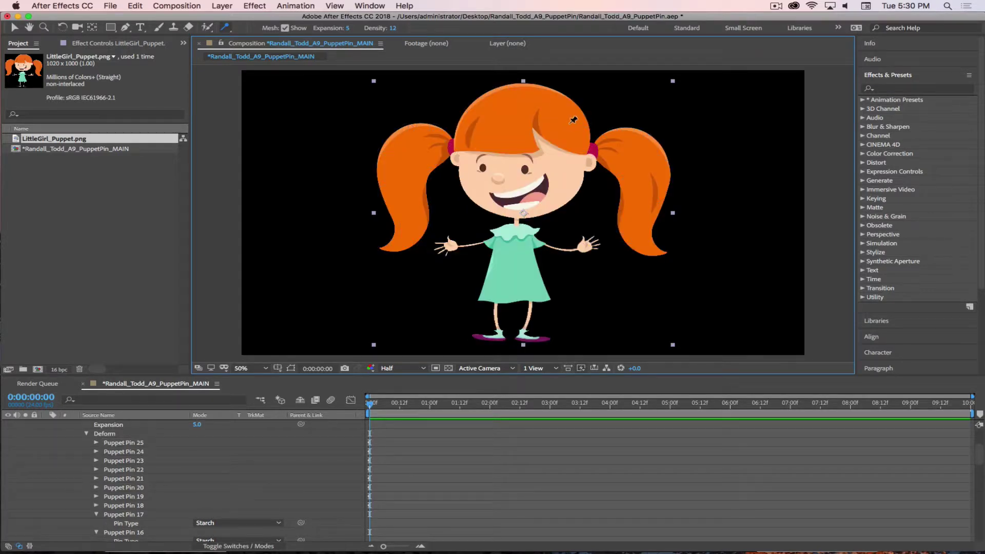
pyautogui.click(564, 125)
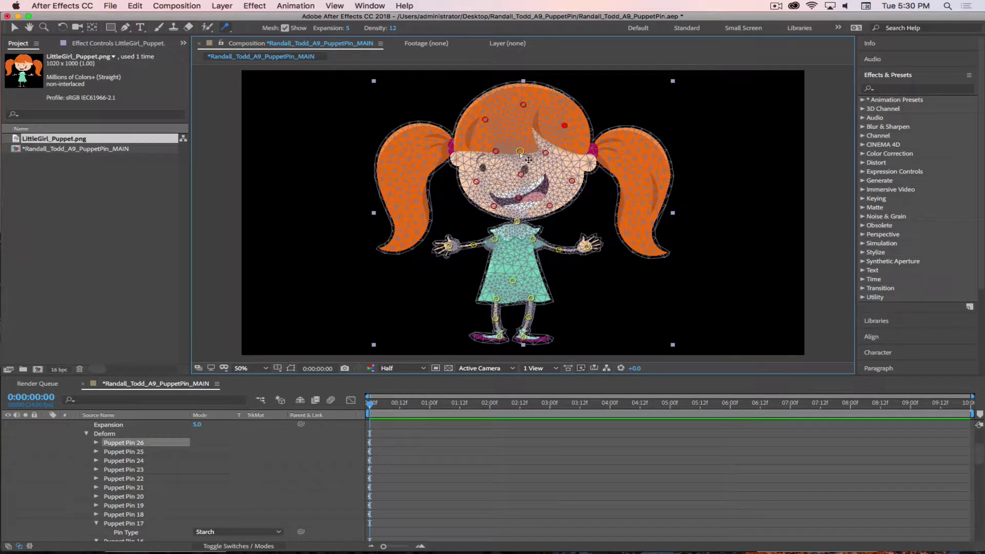
# Test head stiffness by dragging the fringe and neck pins, undo, then lift the left hand
pyautogui.moveTo(520, 151)
pyautogui.mouseDown()
pyautogui.moveTo(518, 136)
pyautogui.moveTo(502, 132)
pyautogui.moveTo(532, 147)
pyautogui.moveTo(500, 145)
pyautogui.moveTo(515, 144)
pyautogui.mouseUp()
pyautogui.click(516, 223)
pyautogui.moveTo(513, 222); pyautogui.dragTo(619, 228)
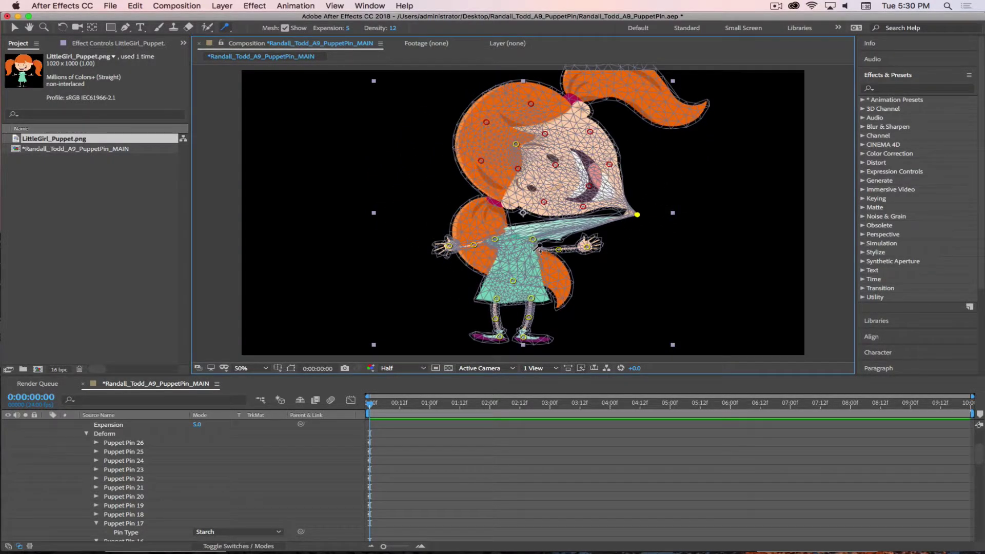
pyautogui.press('super+z')
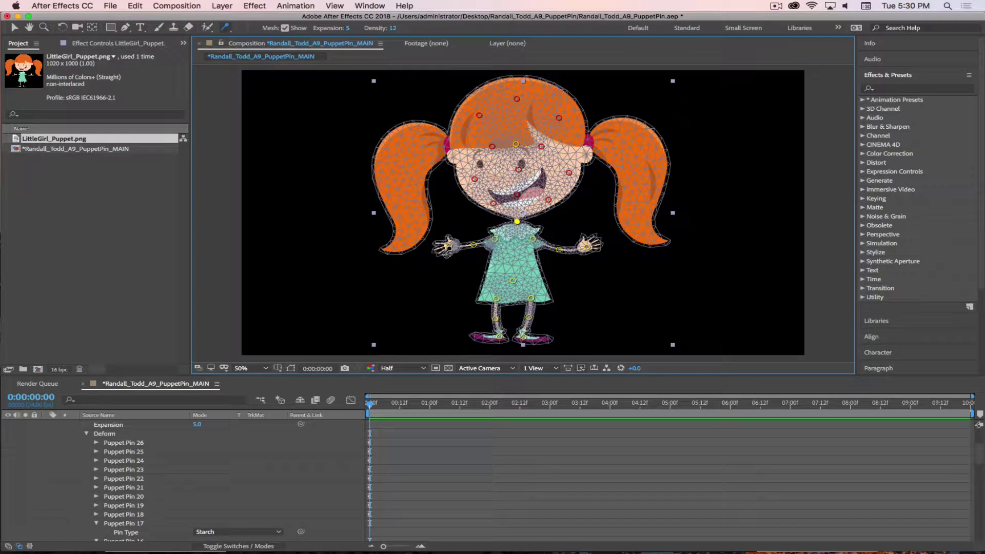
pyautogui.moveTo(448, 246)
pyautogui.mouseDown()
pyautogui.moveTo(460, 218)
pyautogui.moveTo(448, 246)
pyautogui.mouseUp()
# Add two Starch pins on the left-side arm; try, then undo, two trial pins on the right arm
pyautogui.click(463, 246)
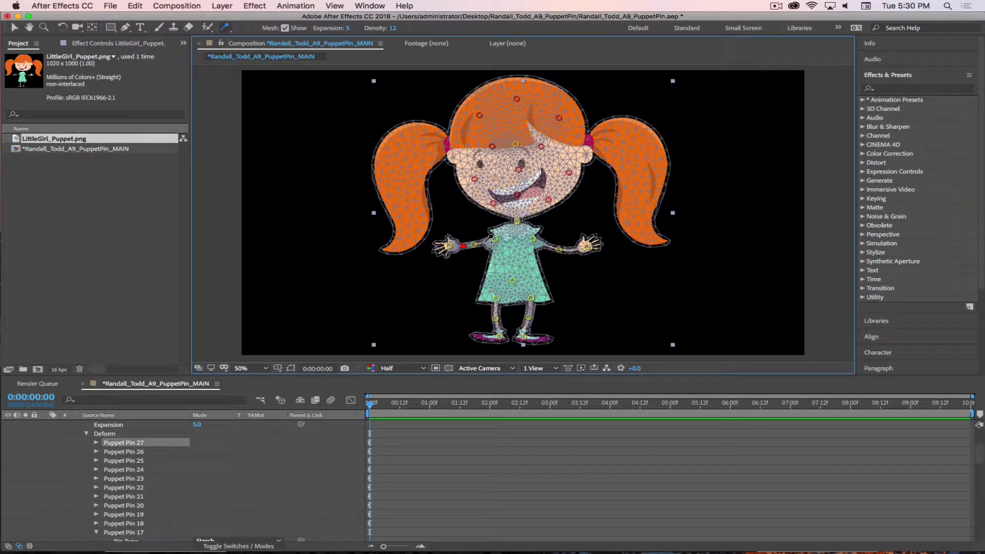
pyautogui.click(484, 241)
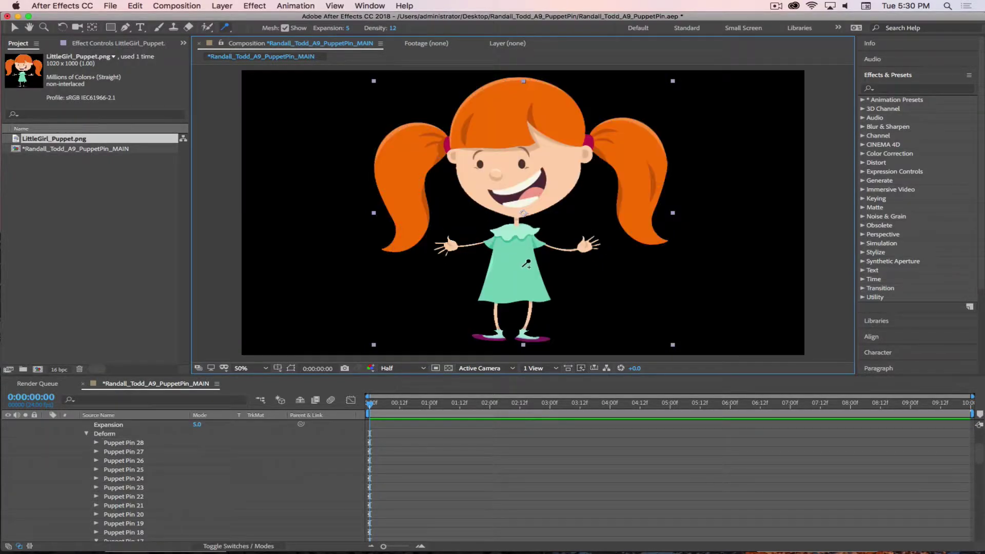
pyautogui.click(545, 244)
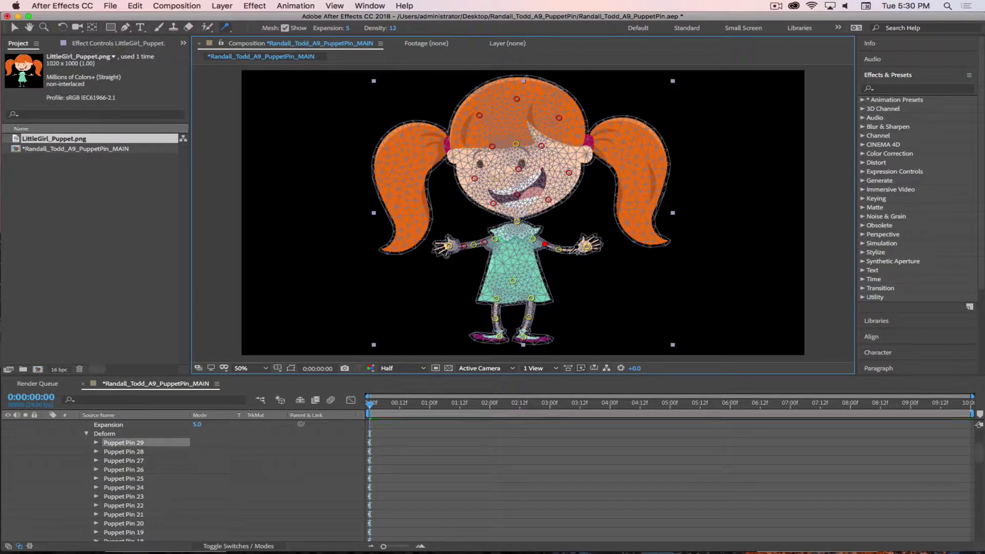
pyautogui.click(570, 250)
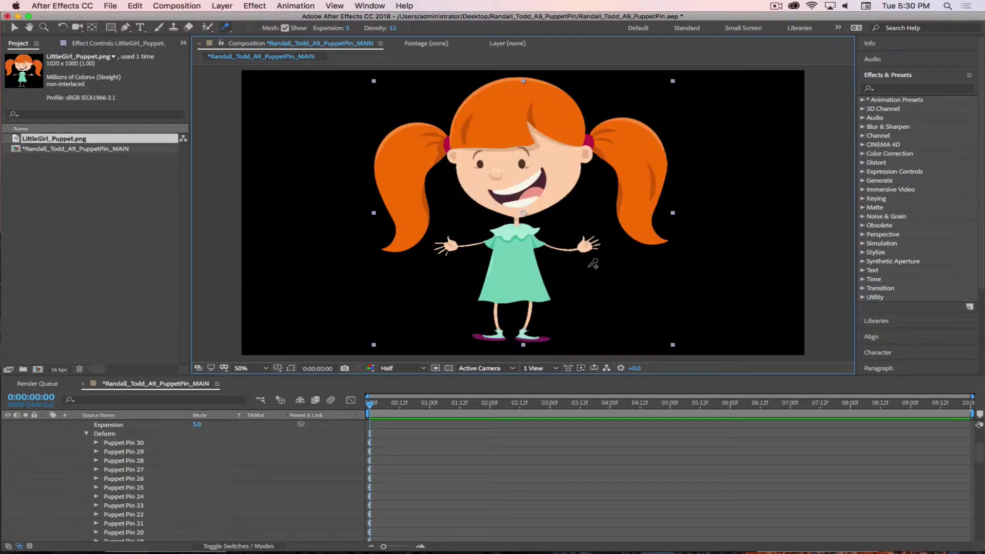
pyautogui.moveTo(588, 246)
pyautogui.mouseDown()
pyautogui.moveTo(576, 224)
pyautogui.moveTo(590, 247)
pyautogui.mouseUp()
pyautogui.click(544, 244)
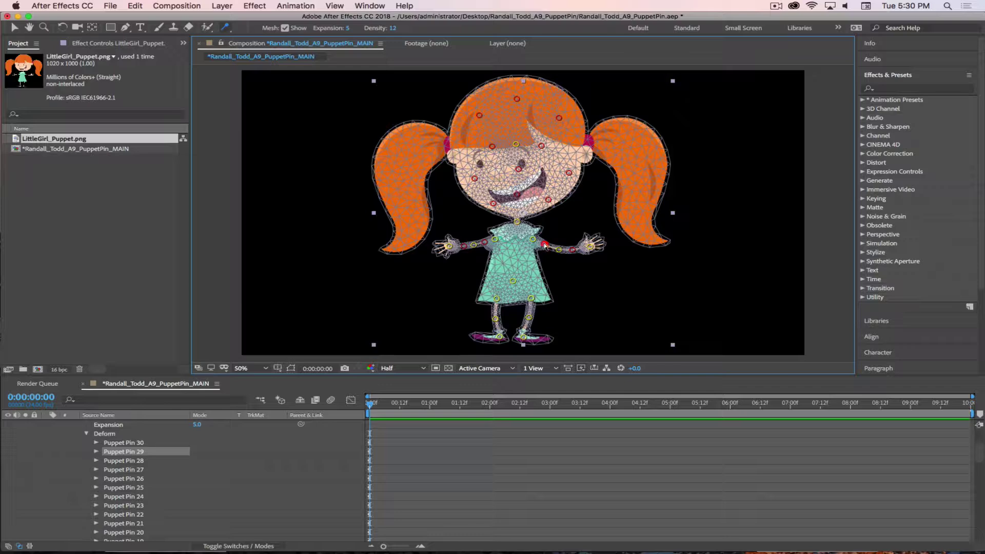
pyautogui.press('super+z')
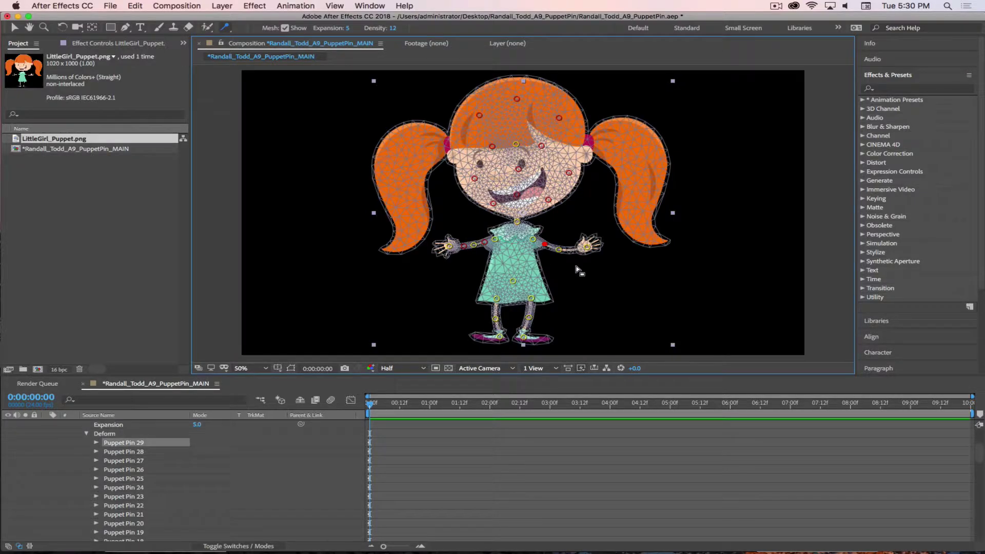
pyautogui.press('super+z')
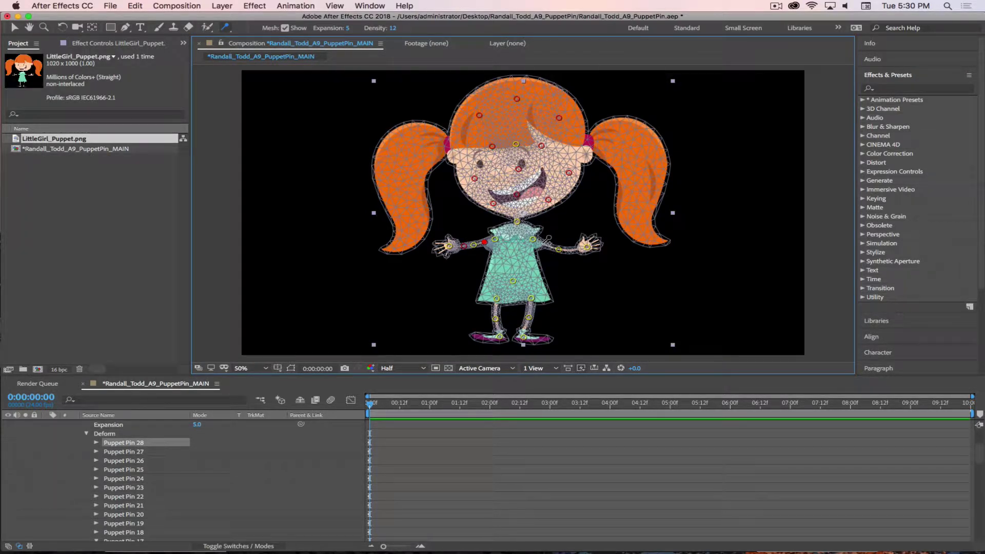
# At 200% zoom, add Starch pins from the right shoulder to the wrist, test-bend the hand, and undo
pyautogui.press('.')
pyautogui.press('.')
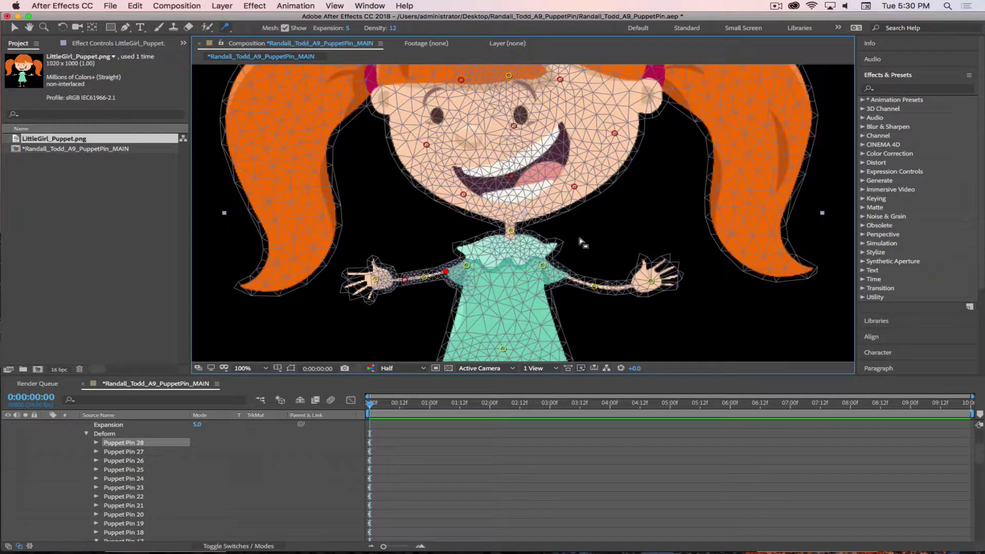
pyautogui.moveTo(688, 293); pyautogui.dragTo(544, 166)
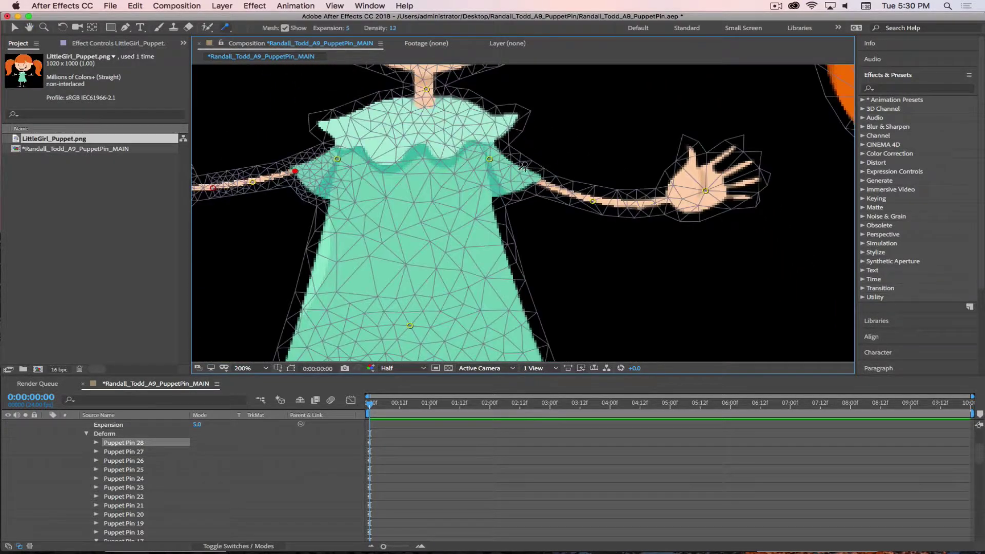
pyautogui.click(523, 171)
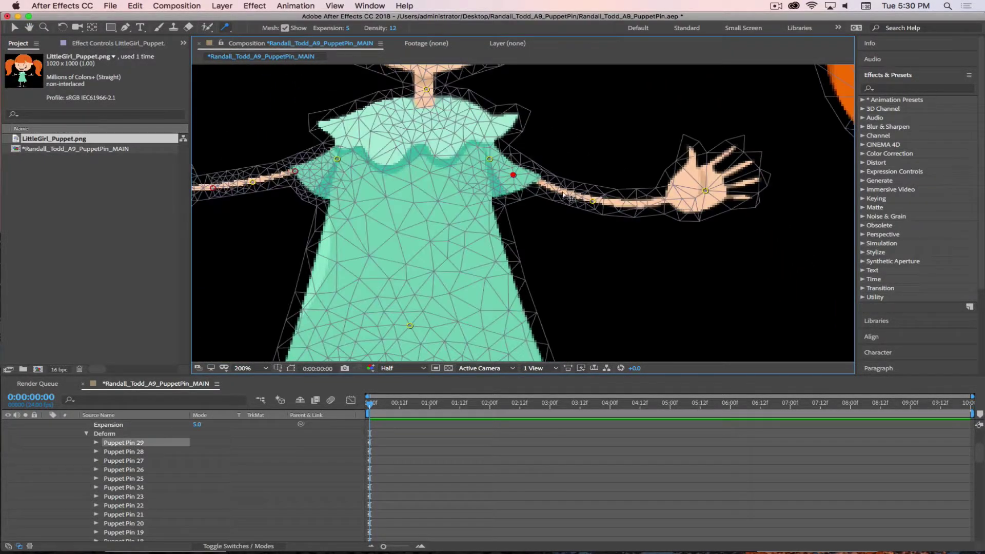
pyautogui.click(579, 192)
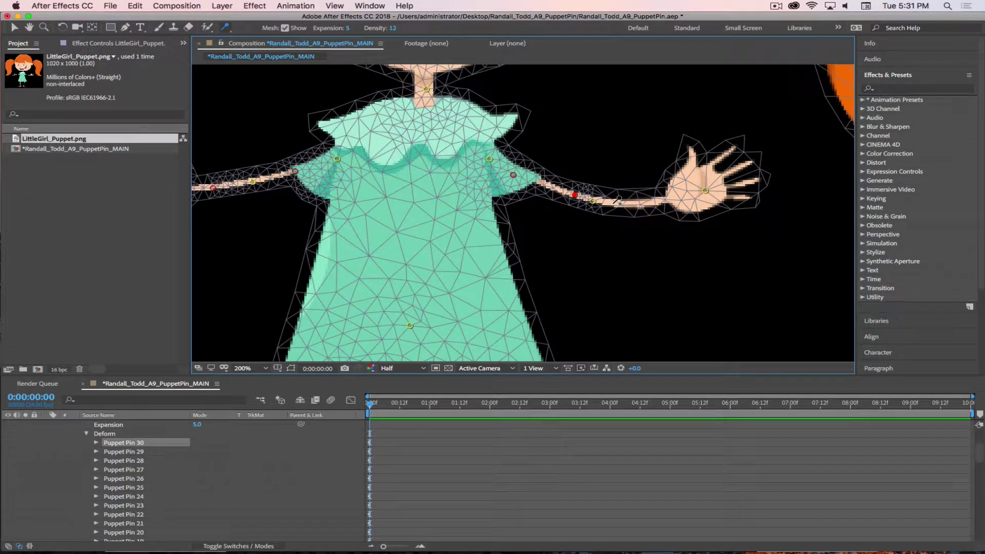
pyautogui.click(665, 196)
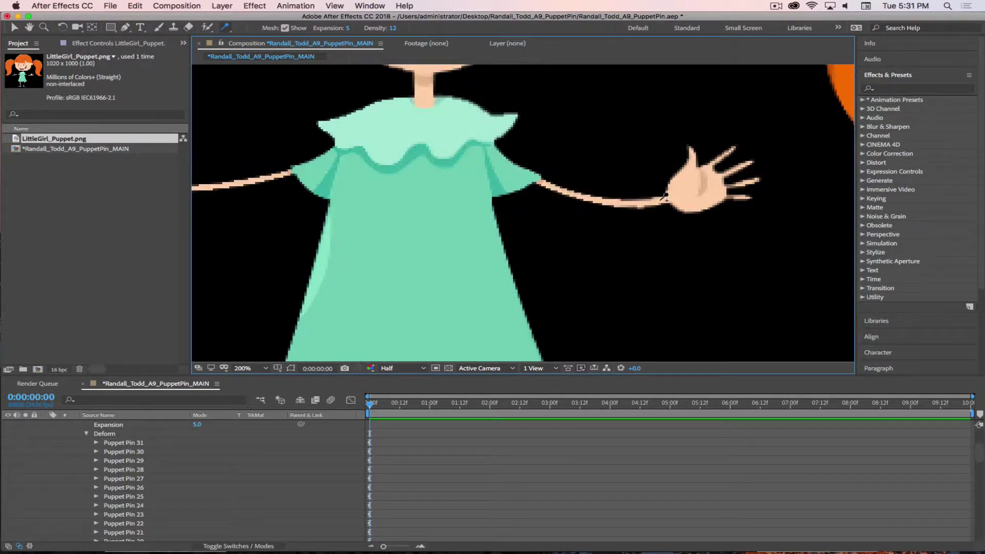
pyautogui.click(673, 201)
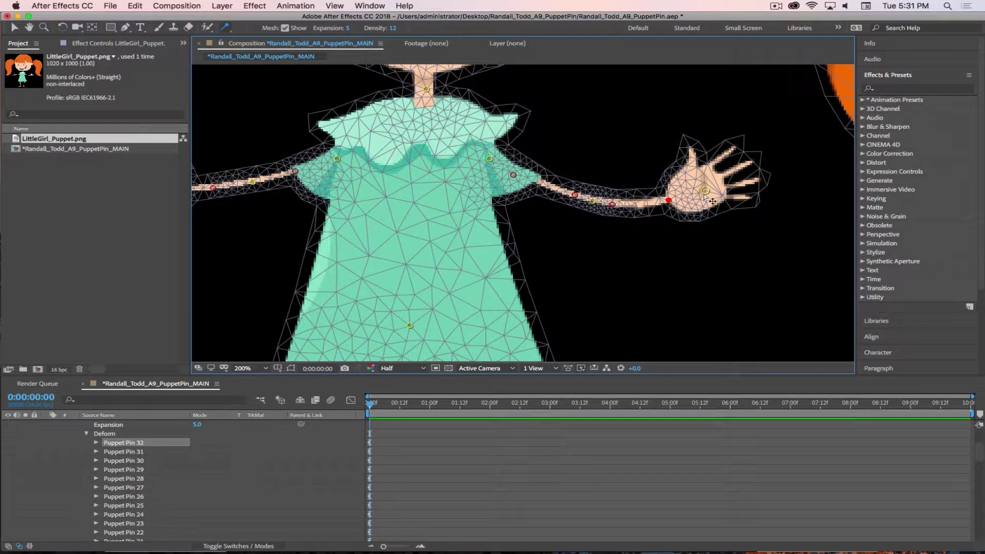
pyautogui.moveTo(706, 190); pyautogui.dragTo(603, 148)
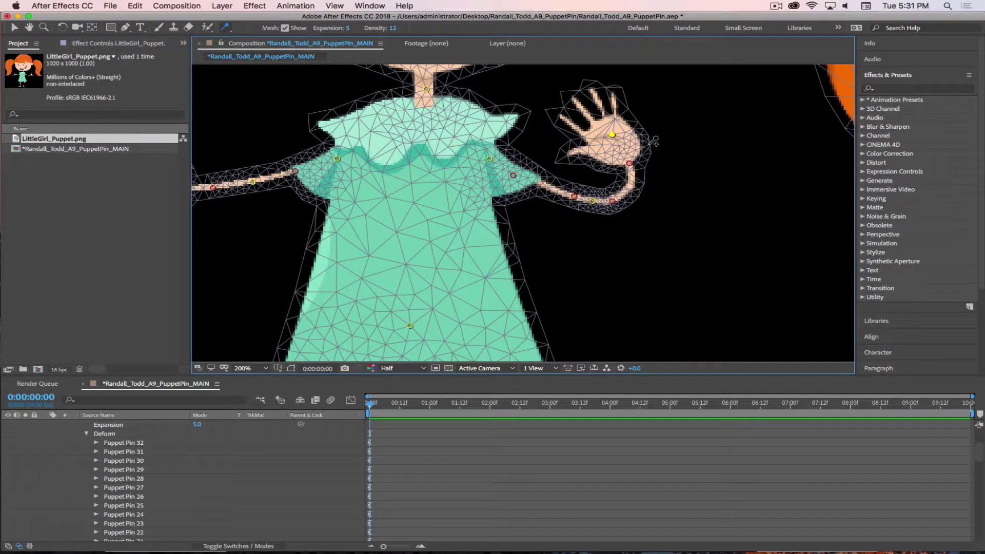
pyautogui.press('super+z')
# Add Starch pins on the forearm and upper arm, test-bend the hand, and undo
pyautogui.click(640, 203)
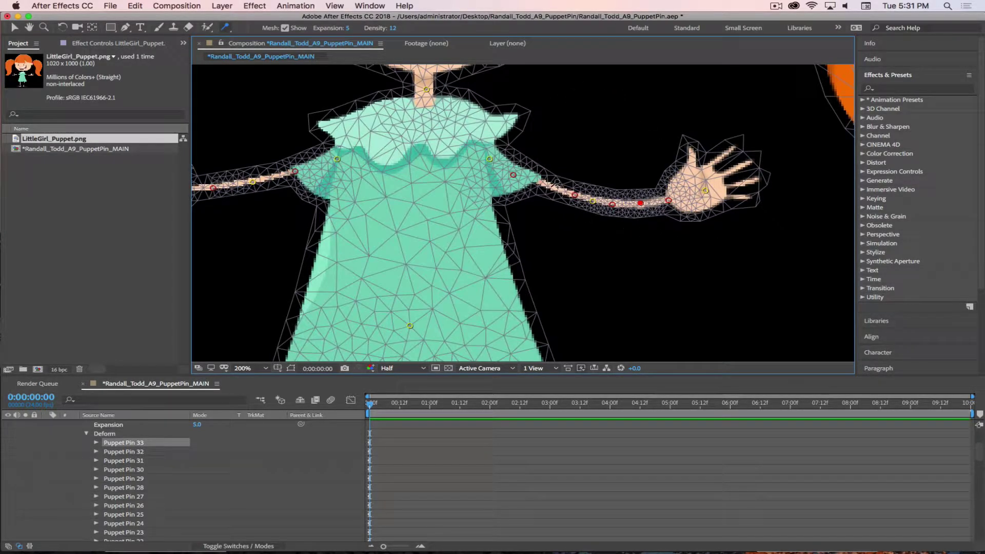
pyautogui.click(549, 186)
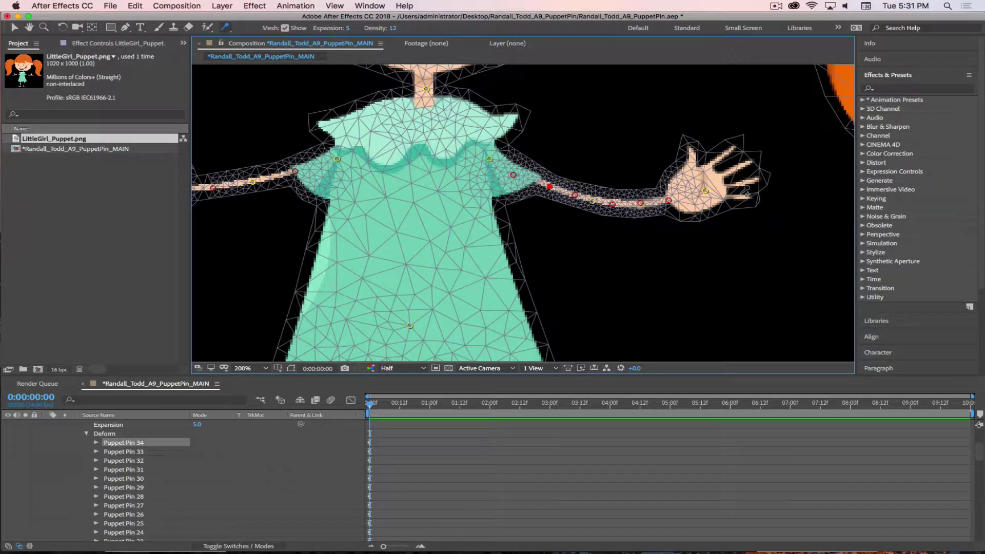
pyautogui.moveTo(699, 196); pyautogui.dragTo(582, 149)
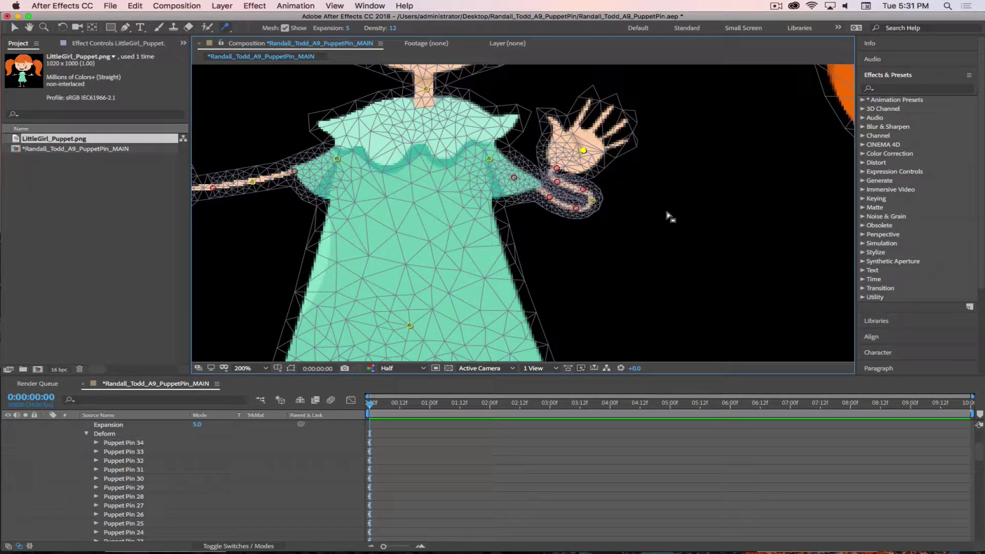
pyautogui.press('super+z')
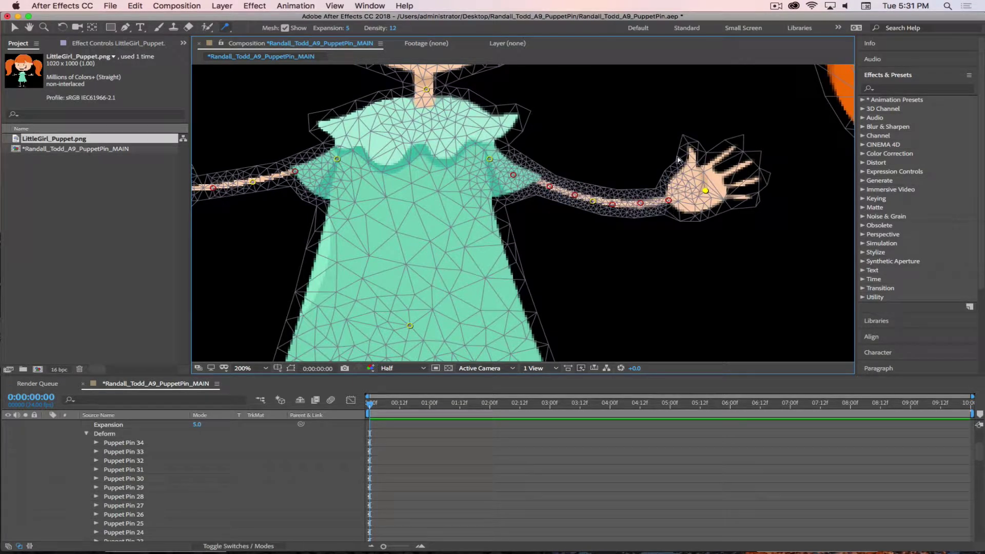
# Select the wrist pin, try mesh Expansion 23, revert it to 5, and show the pin type choices
pyautogui.click(669, 200)
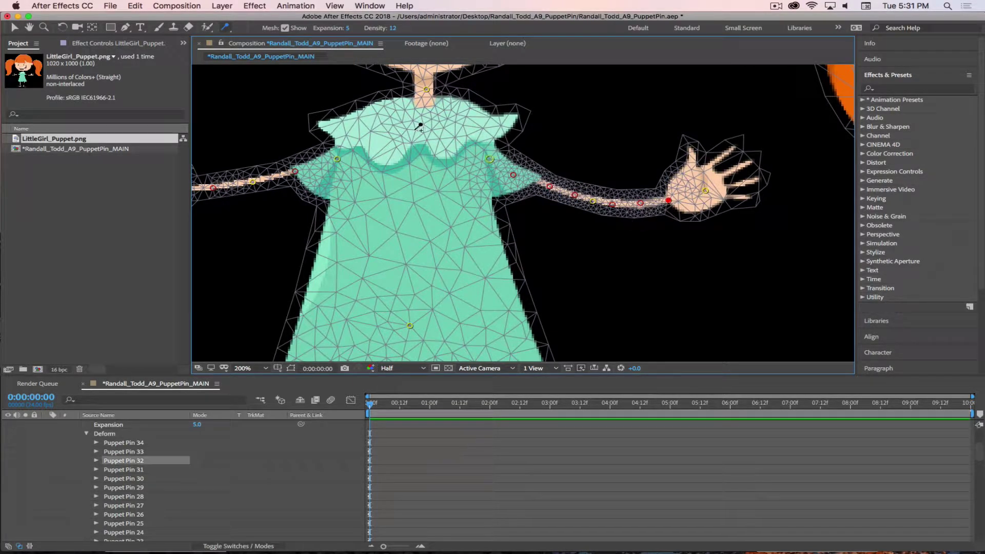
pyautogui.moveTo(347, 31); pyautogui.dragTo(360, 29)
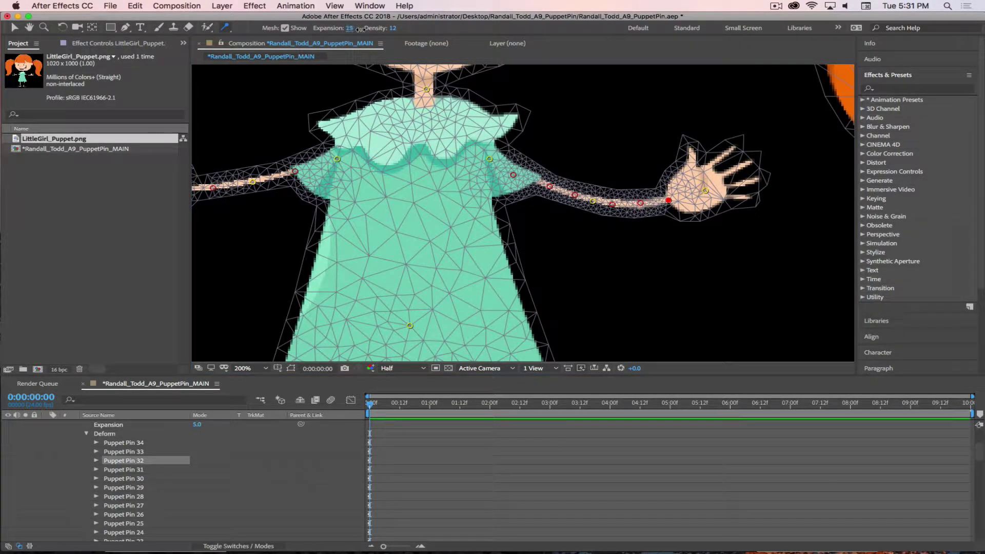
pyautogui.press('super+z')
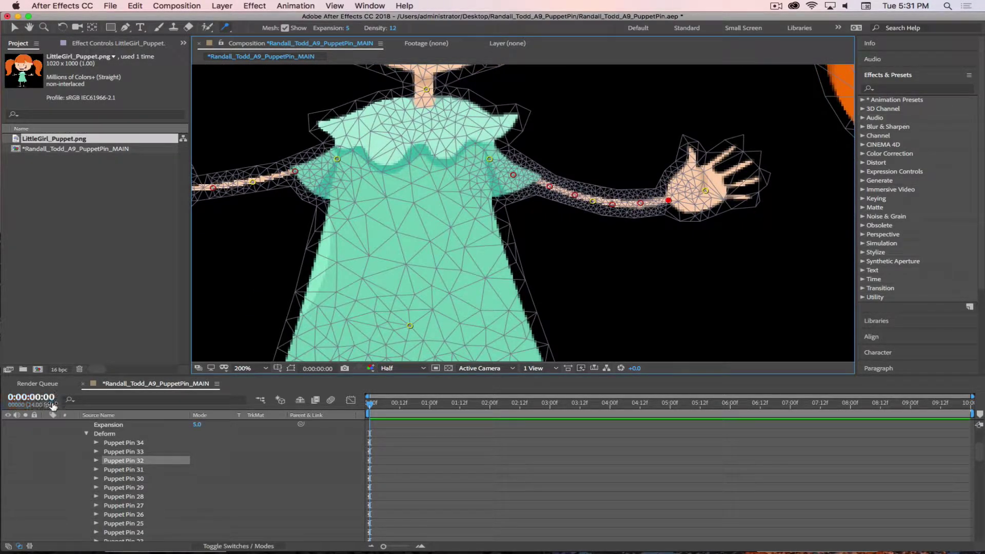
pyautogui.scroll(-4, 347, 193)
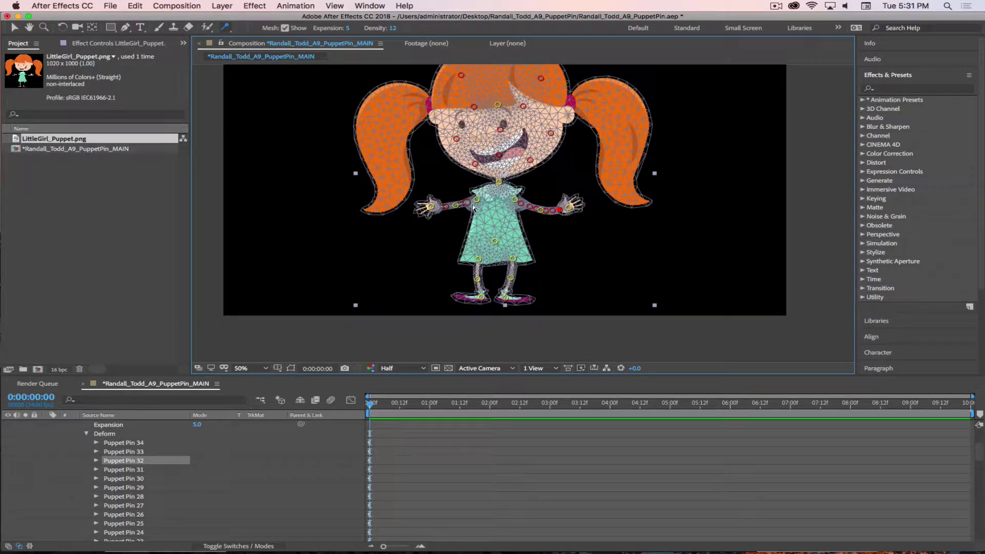
pyautogui.scroll(4, 500, 192)
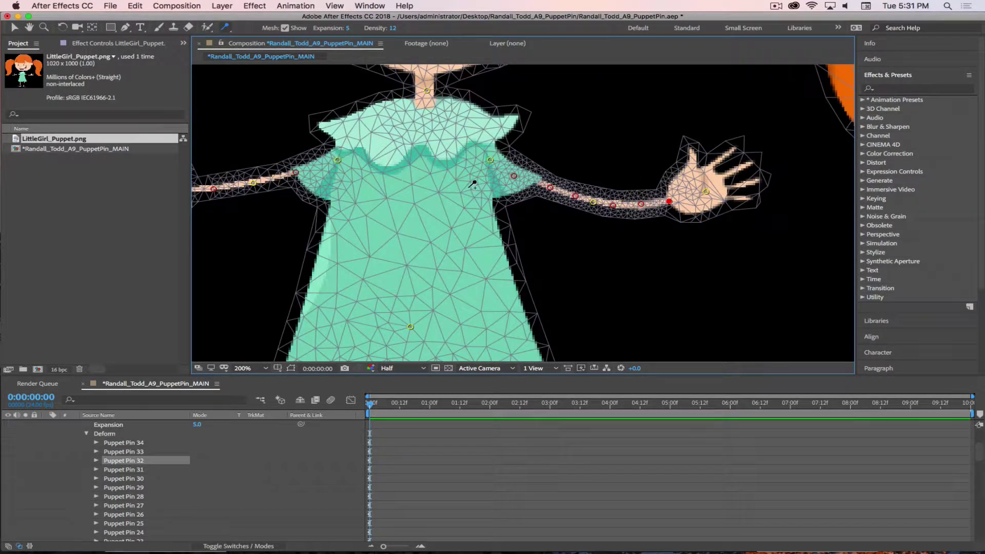
pyautogui.click(226, 27)
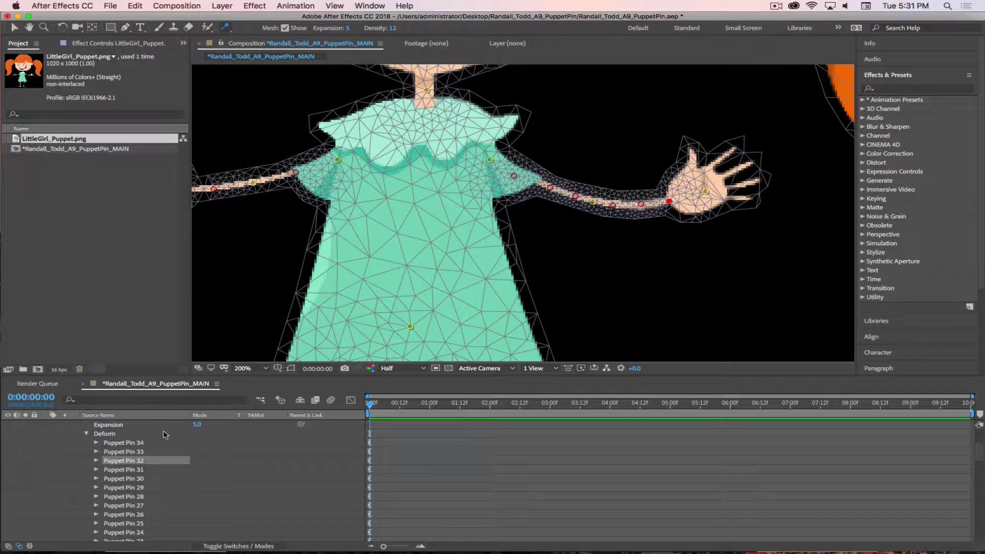
# Check that Puppet Pins 34, 25, 22 and 20 have Pin Type Starch
pyautogui.click(96, 443)
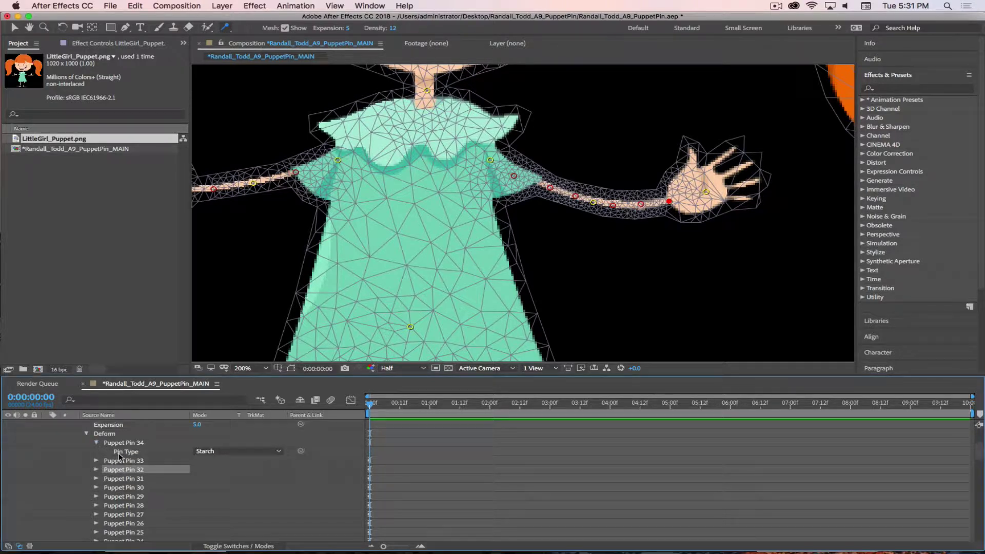
pyautogui.click(264, 451)
pyautogui.click(220, 471)
pyautogui.click(96, 444)
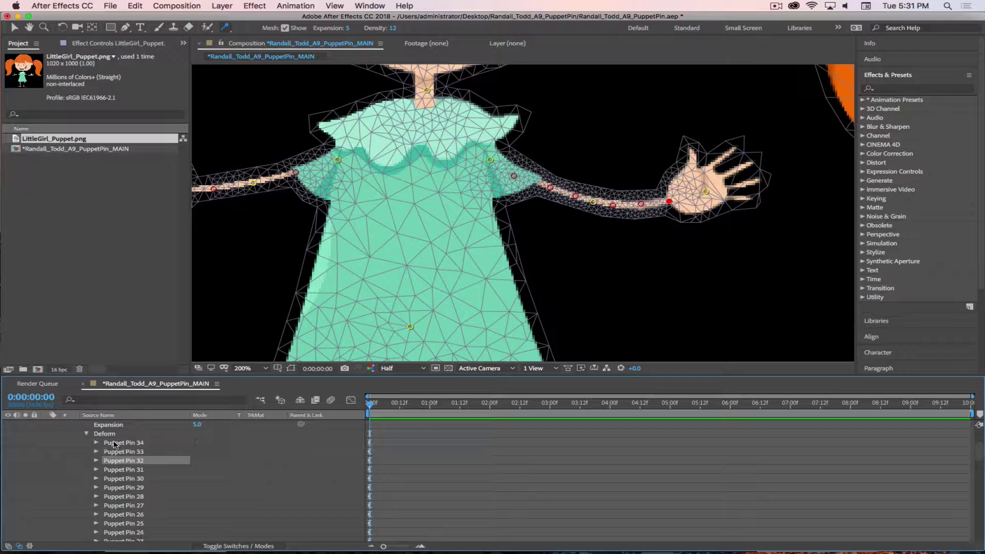
pyautogui.scroll(3, 141, 444)
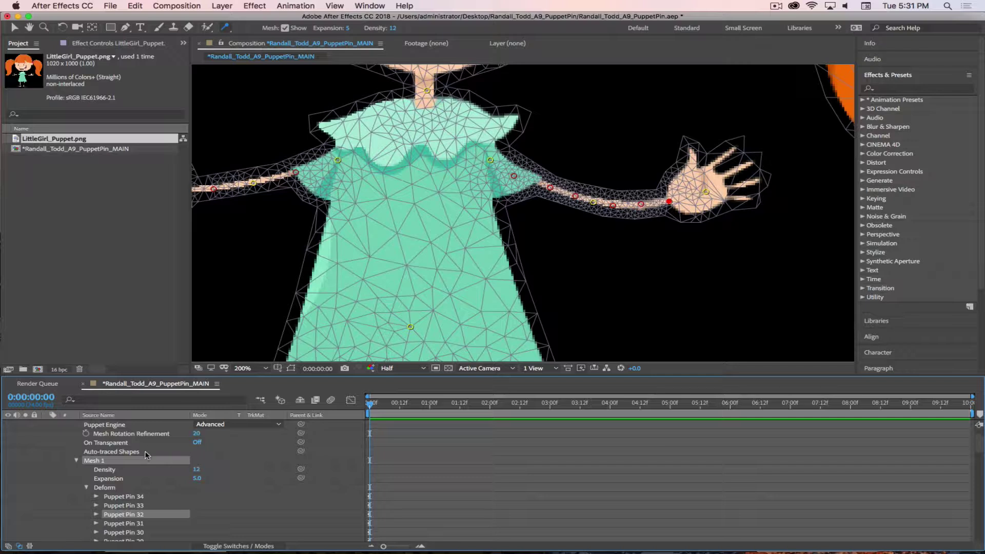
pyautogui.scroll(-3, 146, 454)
pyautogui.scroll(1, 147, 456)
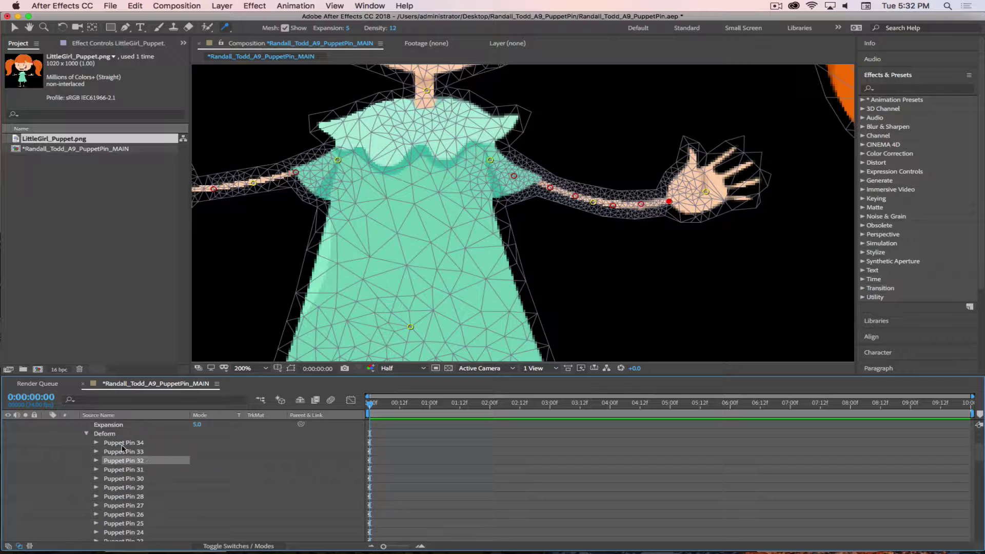
pyautogui.scroll(-2, 106, 456)
pyautogui.click(97, 507)
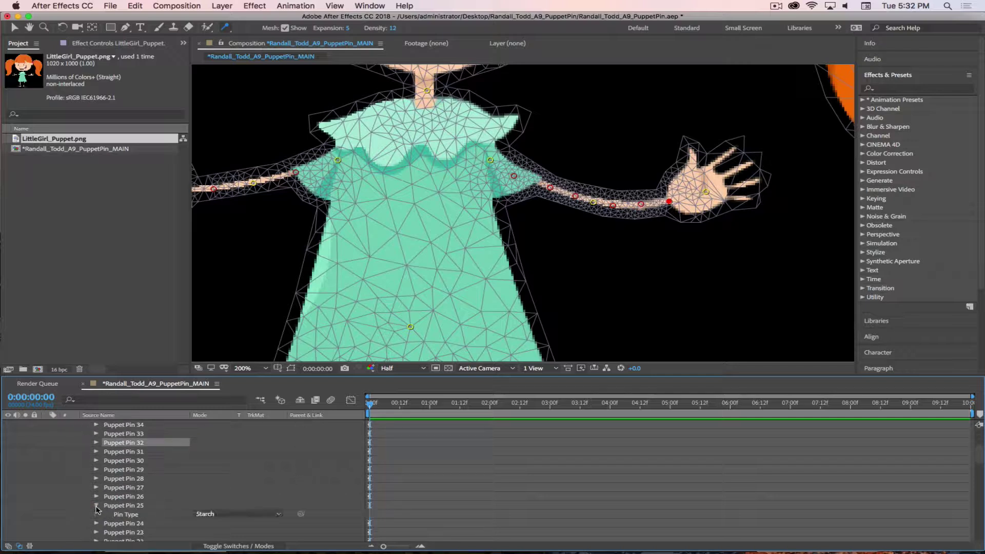
pyautogui.click(96, 507)
pyautogui.scroll(-2, 95, 505)
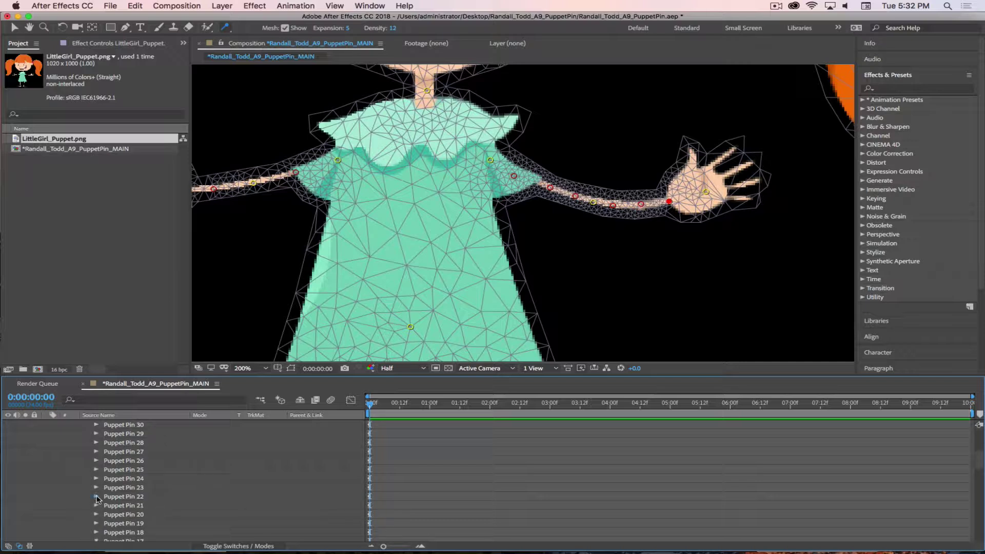
pyautogui.click(97, 496)
pyautogui.click(96, 497)
pyautogui.click(97, 515)
pyautogui.click(97, 516)
# Check Puppet Pin 18, collapse Pins 17–15, then select and delete Puppet Pins 34 through 16
pyautogui.click(96, 530)
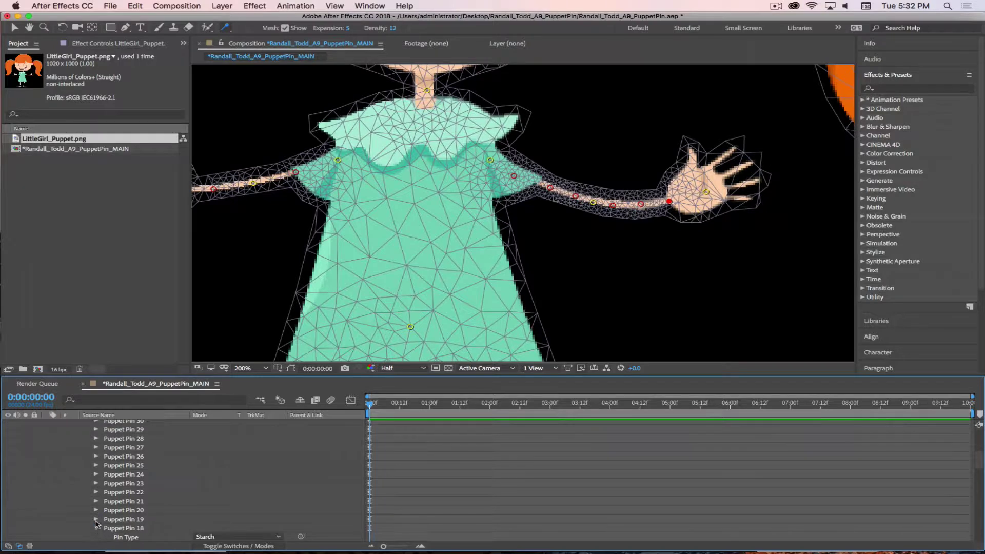
pyautogui.click(97, 528)
pyautogui.scroll(-2, 118, 521)
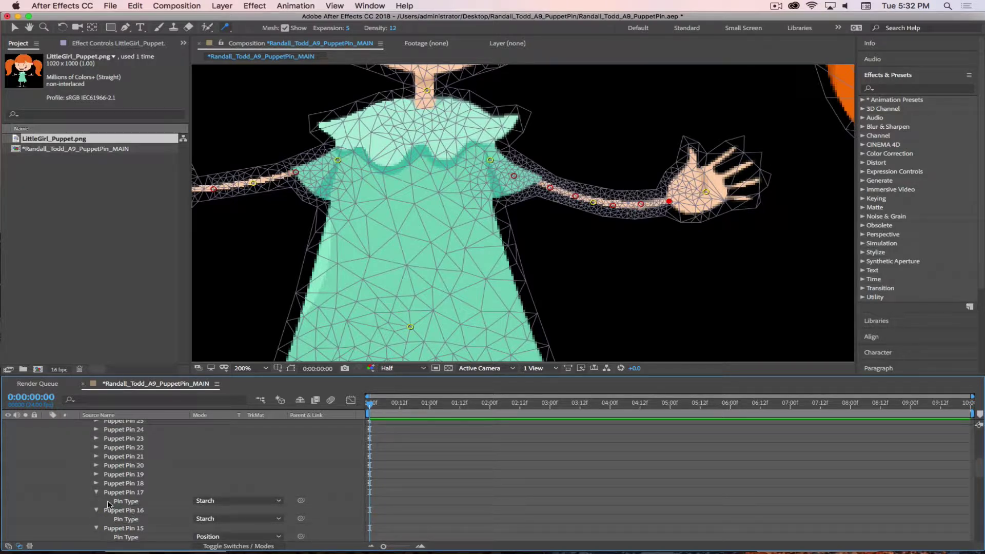
pyautogui.scroll(-1, 118, 507)
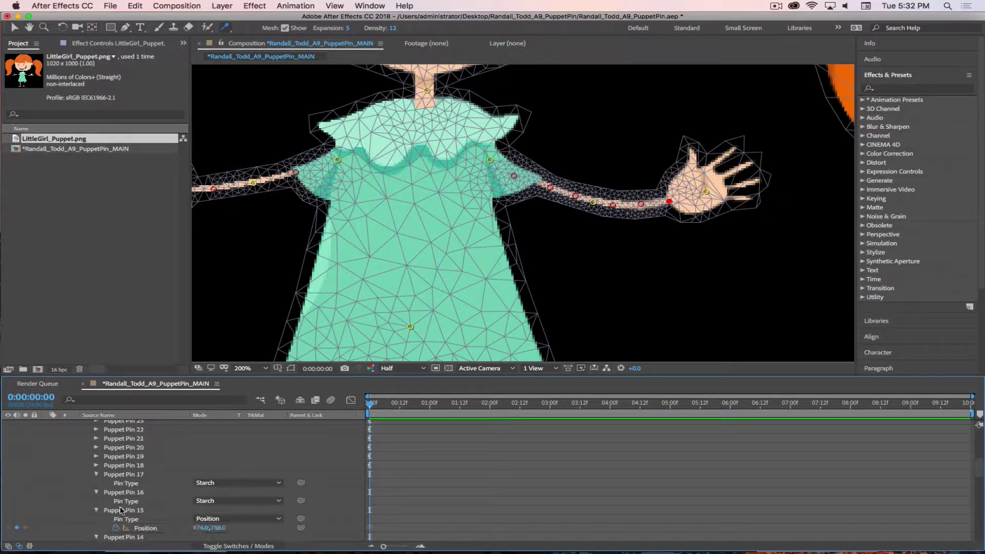
pyautogui.click(96, 476)
pyautogui.click(97, 476)
pyautogui.scroll(4, 156, 475)
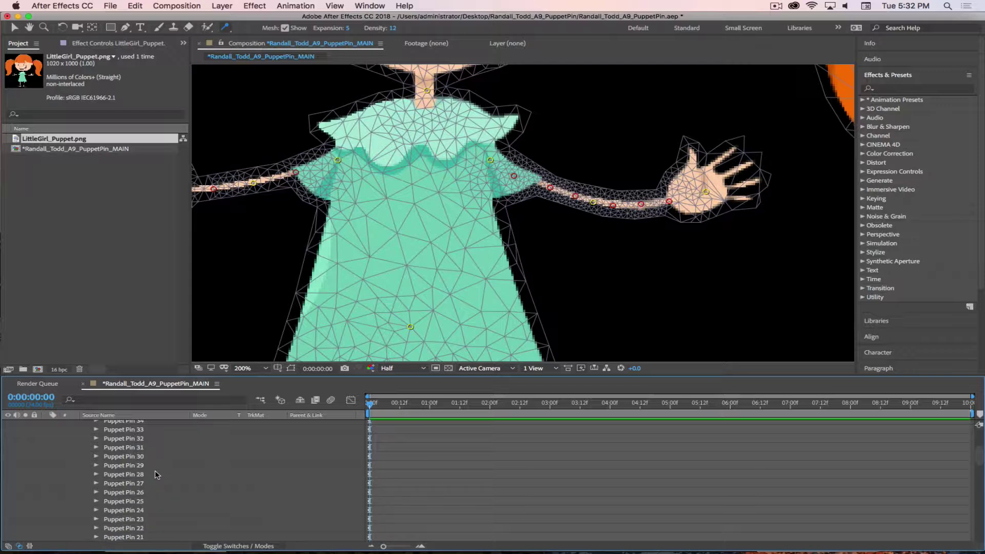
pyautogui.scroll(2, 156, 475)
pyautogui.press('super+a')
pyautogui.press('Delete')
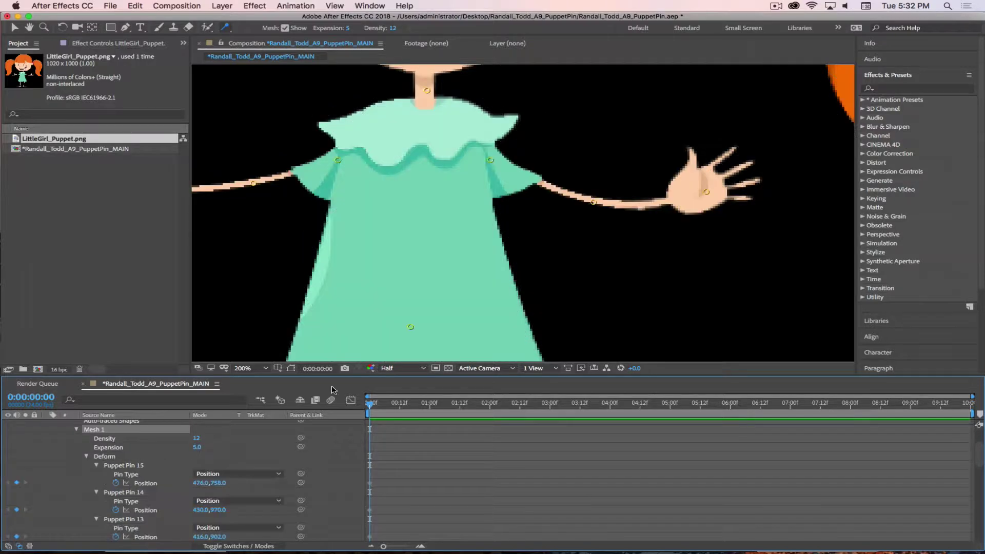
# Collapse the Deform group, deselect the mesh, and pan the view down to the girl's face
pyautogui.click(87, 457)
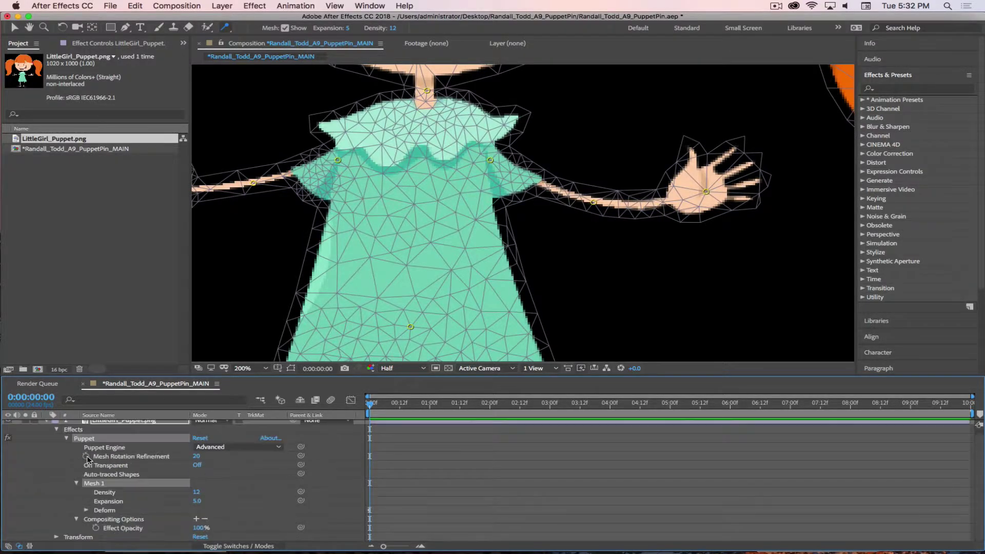
pyautogui.click(265, 480)
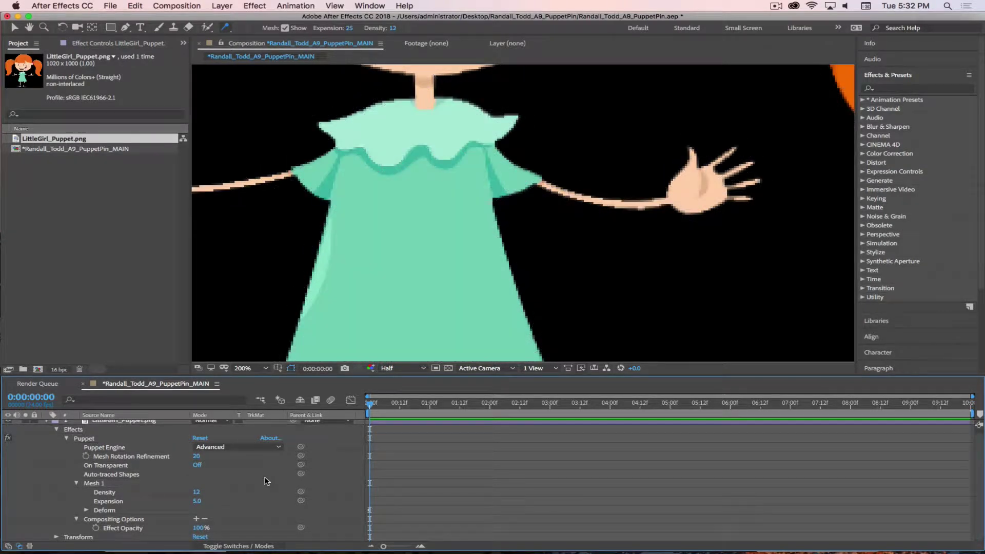
pyautogui.scroll(-2, 408, 245)
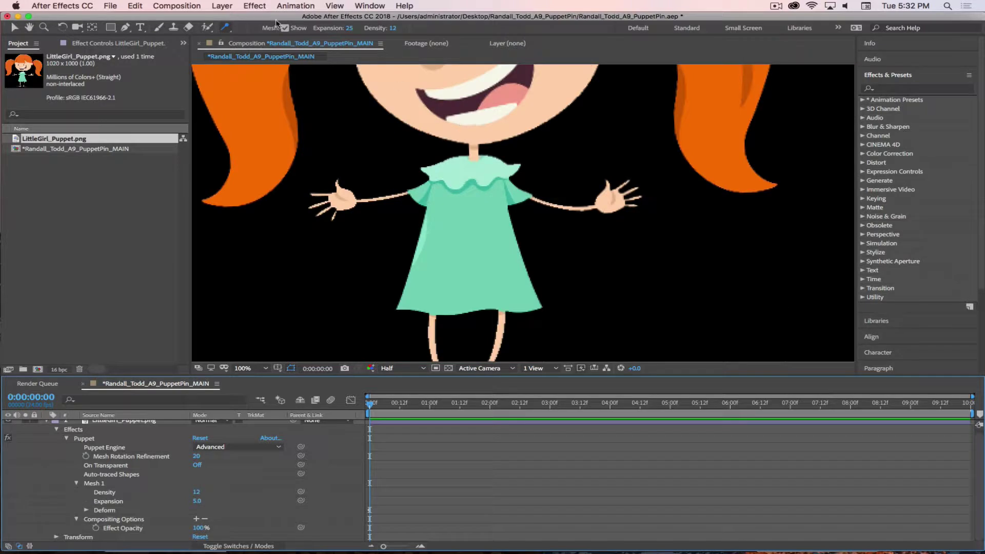
pyautogui.click(225, 27)
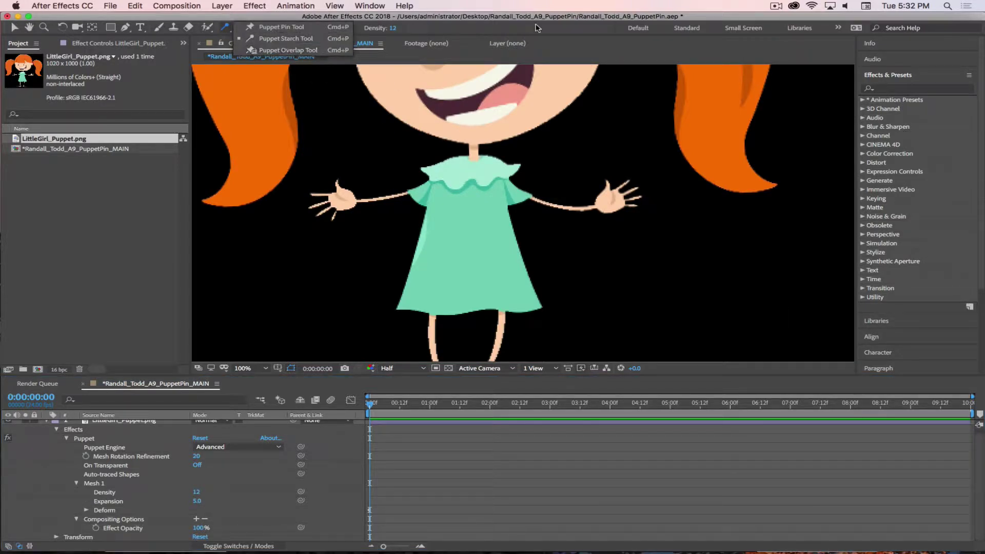
pyautogui.press('h')
pyautogui.scroll(2, 532, 145)
pyautogui.moveTo(531, 146); pyautogui.dragTo(620, 334)
pyautogui.press('super+p')
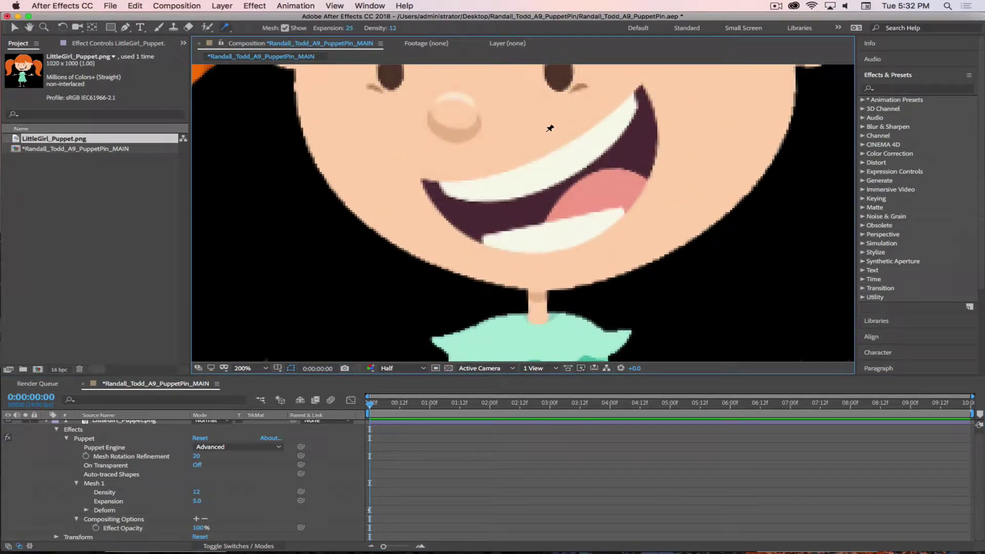
# Add a Starch pin at the lower lip, then undo to restore the deleted pins
pyautogui.click(544, 226)
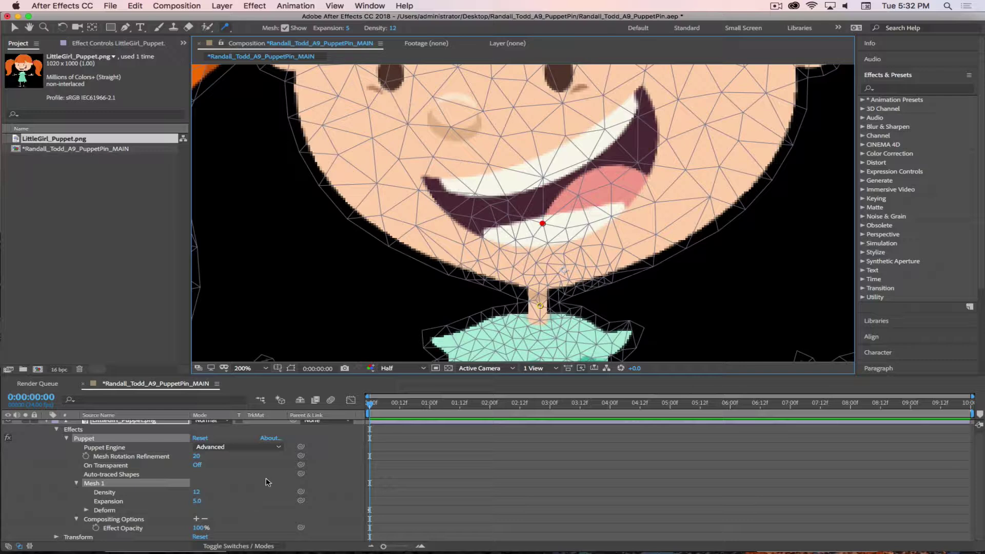
pyautogui.press('super+z')
pyautogui.press('super+z')
pyautogui.press('super+z')
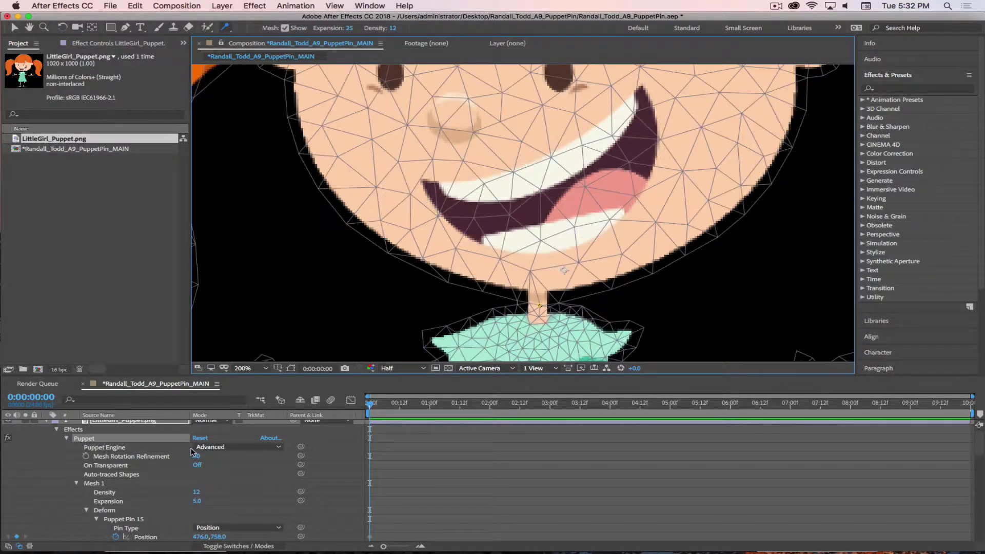
pyautogui.press('super+z')
# Deselect all puppet pins and fold away the long pin list
pyautogui.click(265, 464)
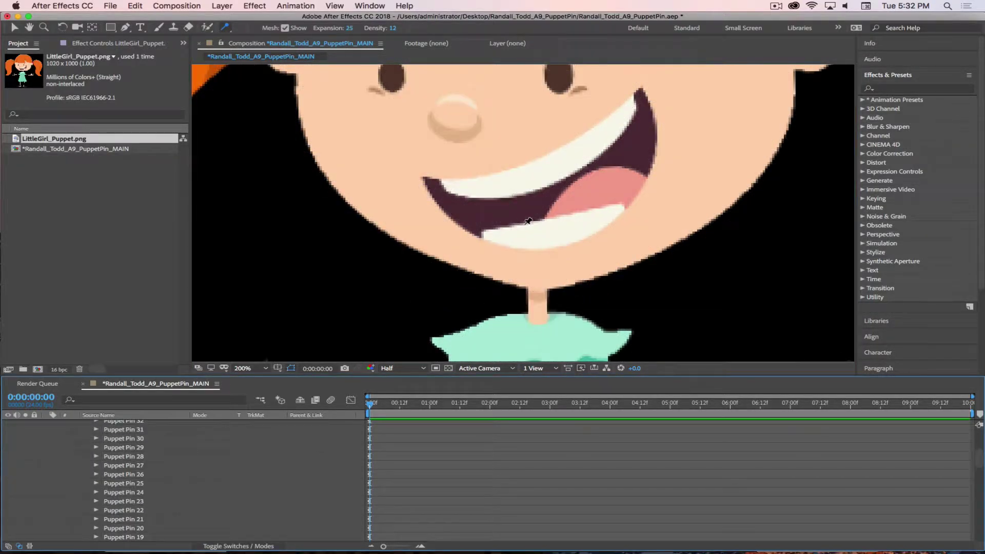
pyautogui.scroll(-2, 529, 222)
pyautogui.scroll(1, 554, 209)
pyautogui.scroll(-1, 554, 209)
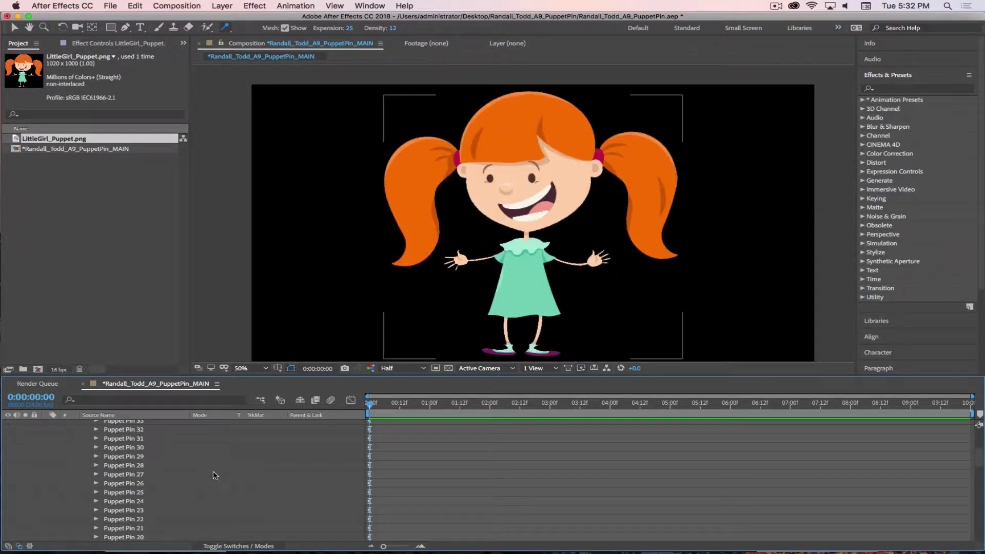
pyautogui.scroll(3, 214, 475)
pyautogui.click(86, 448)
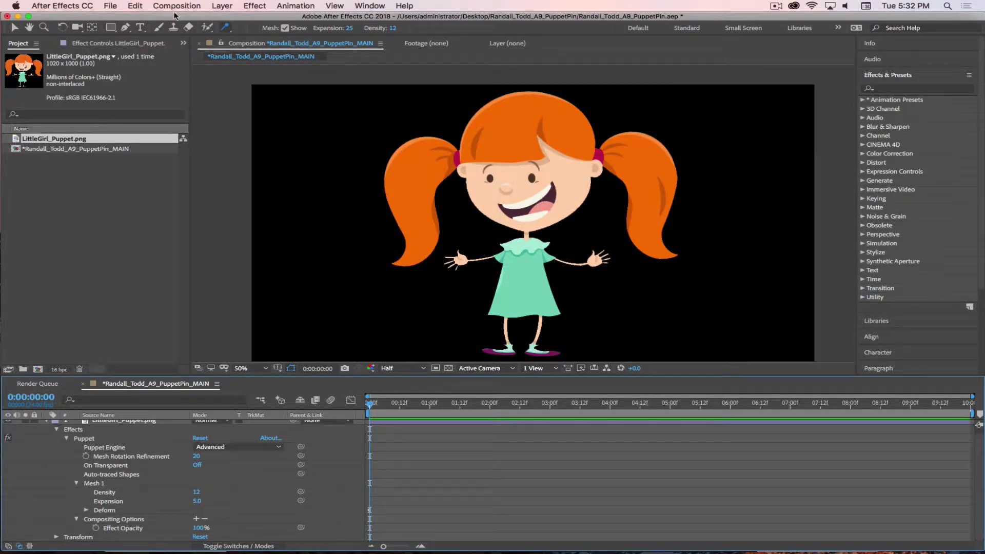
# Pick the Puppet Starch Pin tool, show the mesh again, and zoom in on the left arm
pyautogui.moveTo(223, 26); pyautogui.dragTo(247, 27)
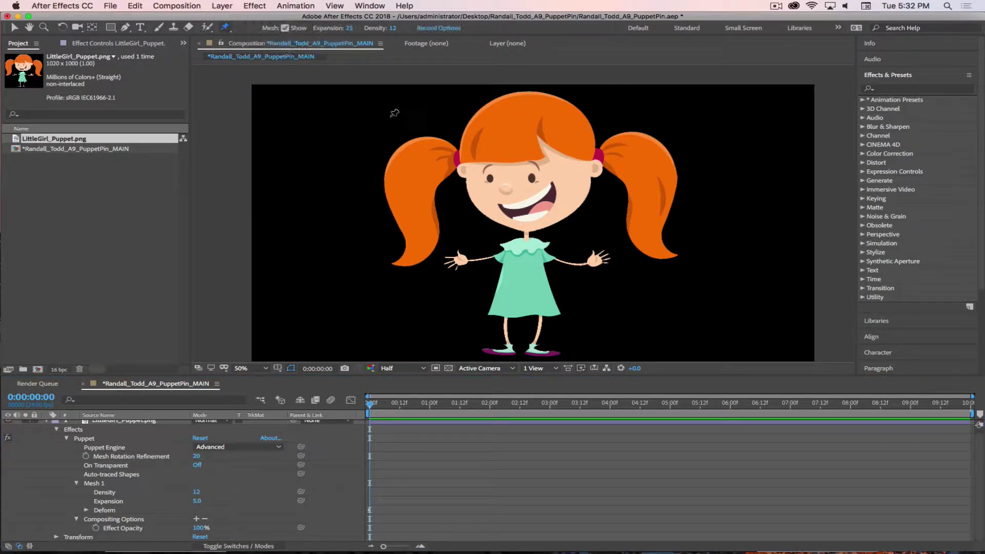
pyautogui.click(96, 483)
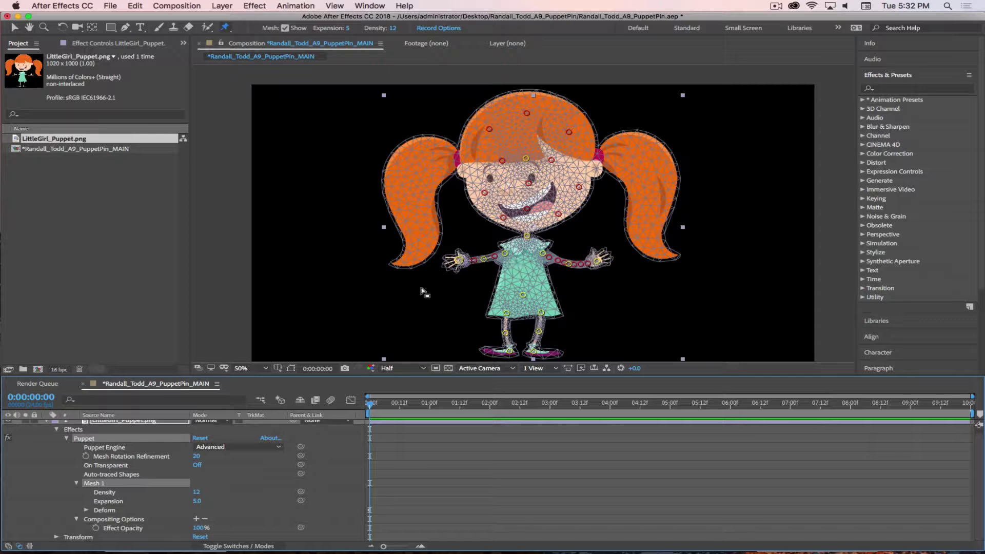
pyautogui.moveTo(223, 32); pyautogui.dragTo(254, 41)
pyautogui.scroll(4, 492, 255)
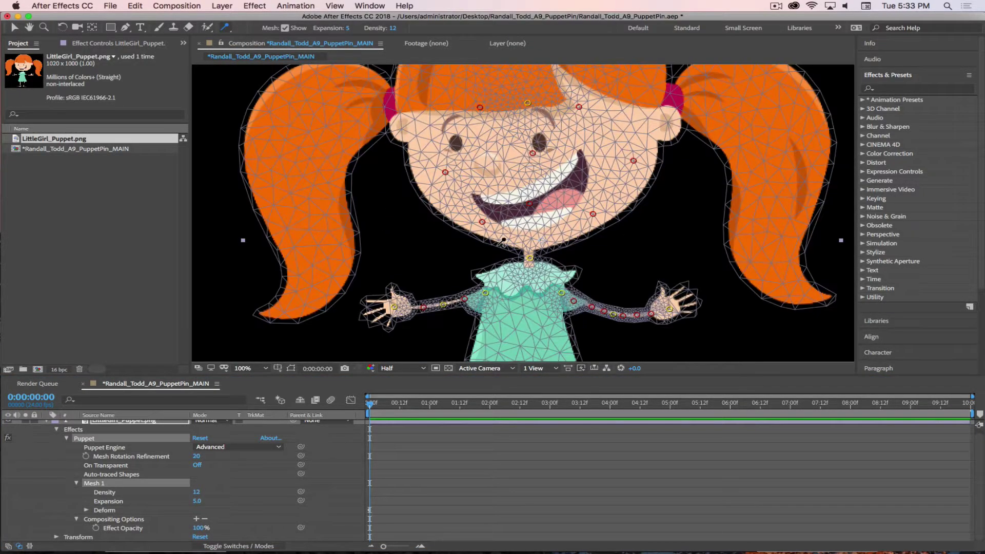
pyautogui.scroll(2, 530, 121)
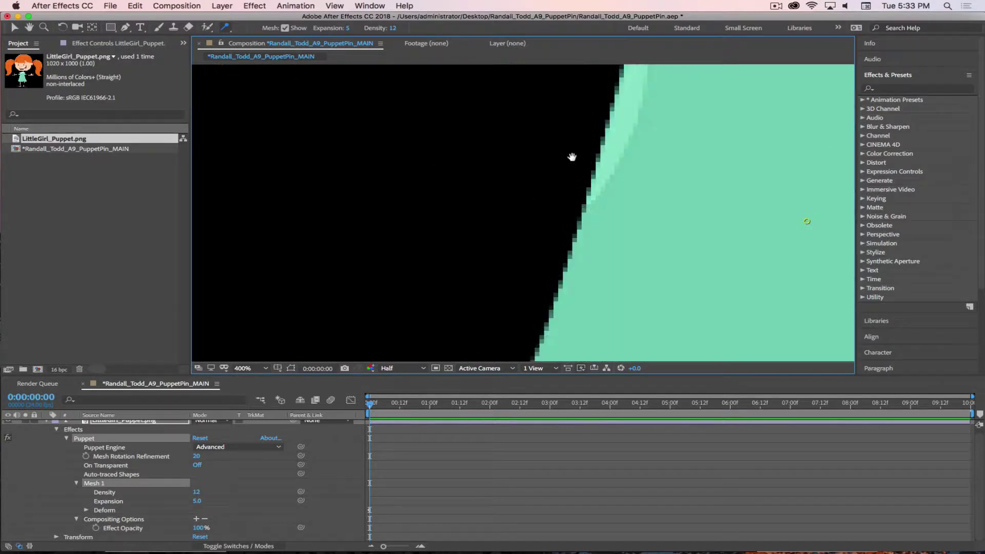
pyautogui.moveTo(571, 154); pyautogui.dragTo(547, 300)
# Add three Starch pins along the left forearm up to the wrist
pyautogui.click(486, 184)
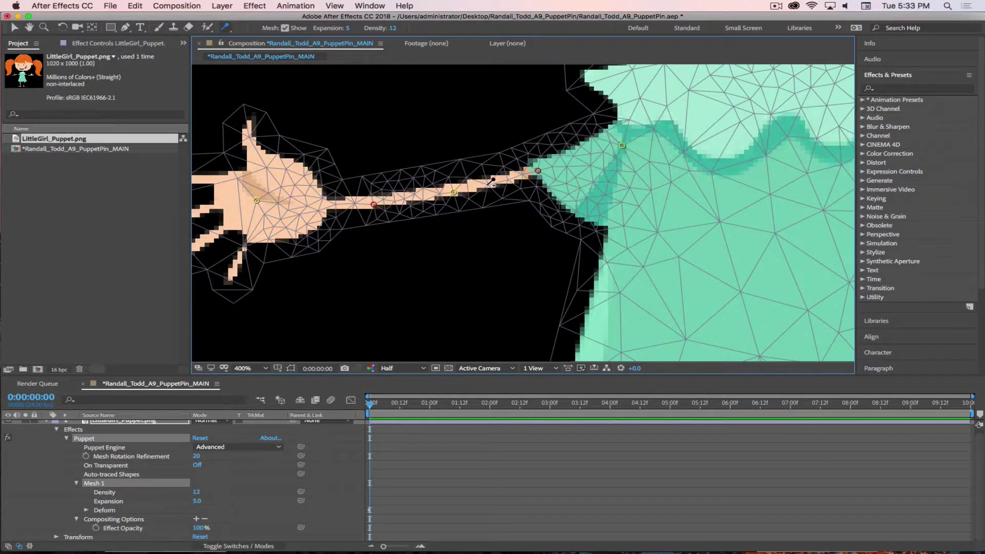
pyautogui.click(426, 195)
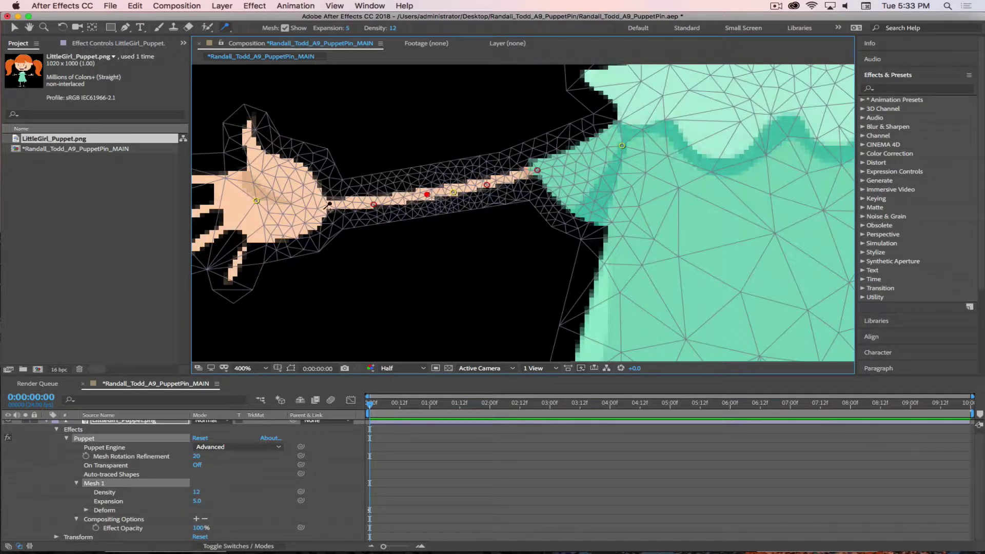
pyautogui.click(332, 202)
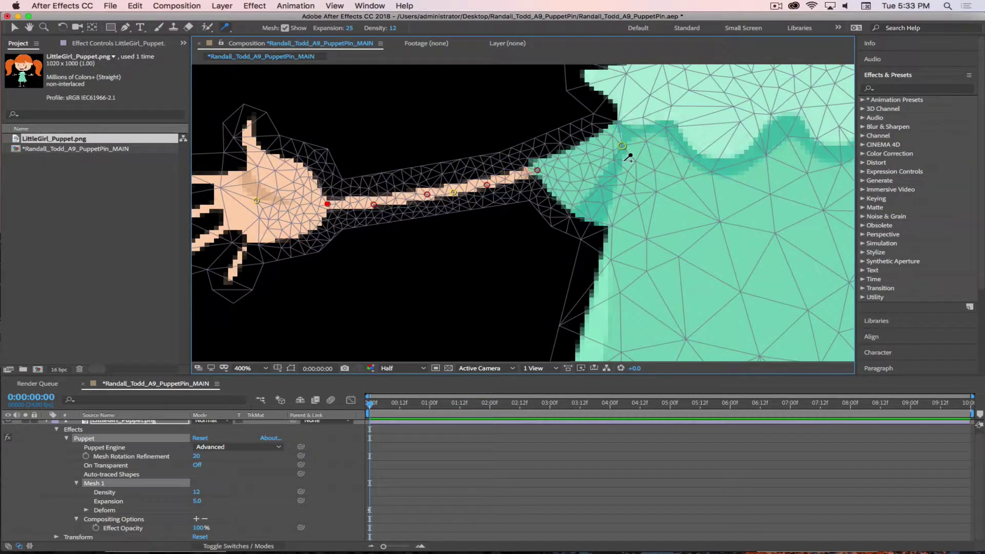
pyautogui.scroll(-2, 501, 214)
pyautogui.scroll(-2, 501, 220)
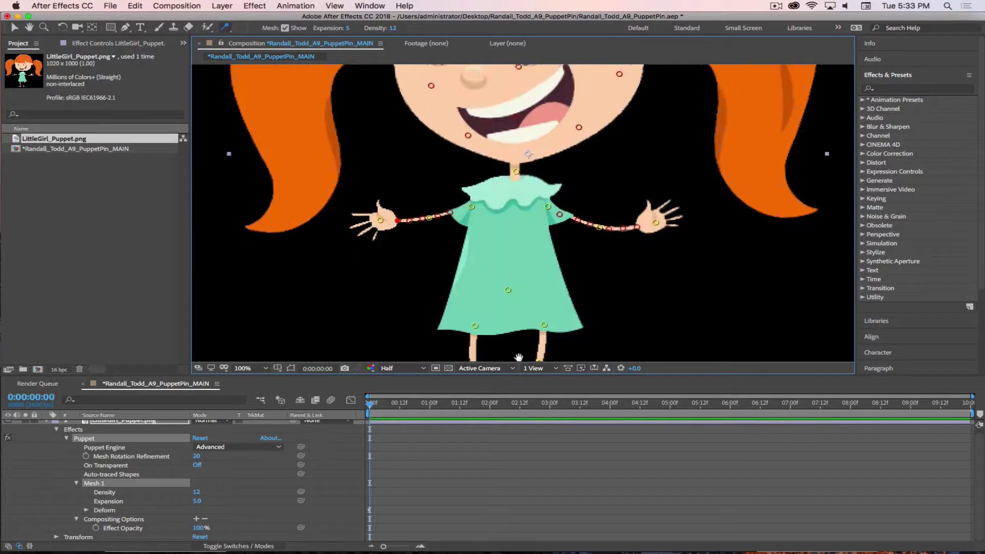
pyautogui.moveTo(508, 308); pyautogui.dragTo(519, 273)
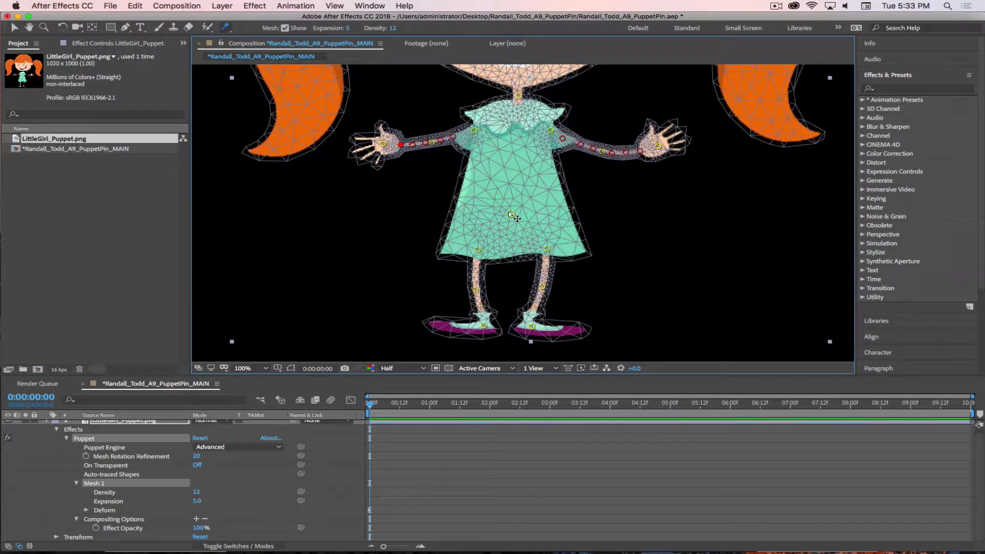
# Test-bend the dress pin, then add three starch pins down the right leg
pyautogui.moveTo(510, 213)
pyautogui.mouseDown()
pyautogui.moveTo(487, 213)
pyautogui.moveTo(550, 218)
pyautogui.moveTo(474, 212)
pyautogui.moveTo(541, 212)
pyautogui.moveTo(493, 210)
pyautogui.moveTo(511, 213)
pyautogui.mouseUp()
pyautogui.press('F2')
pyautogui.click(546, 277)
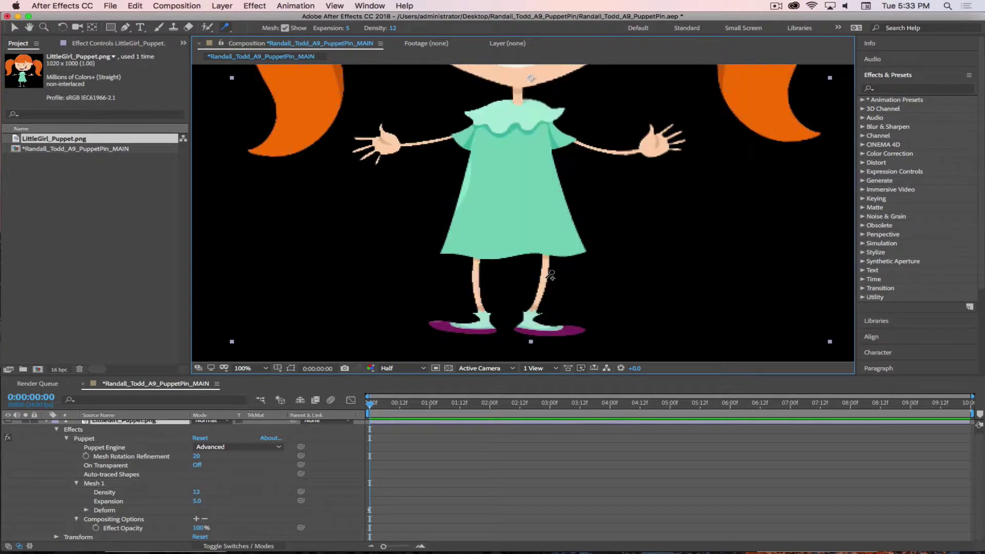
pyautogui.press('F2')
pyautogui.click(542, 307)
pyautogui.press('F2')
pyautogui.click(492, 336)
# Add four more starch pins on the left leg, retest the dress, and zoom out to 50%
pyautogui.press('F2')
pyautogui.click(478, 303)
pyautogui.press('F2')
pyautogui.click(480, 268)
pyautogui.press('F2')
pyautogui.click(482, 258)
pyautogui.press('F2')
pyautogui.click(598, 261)
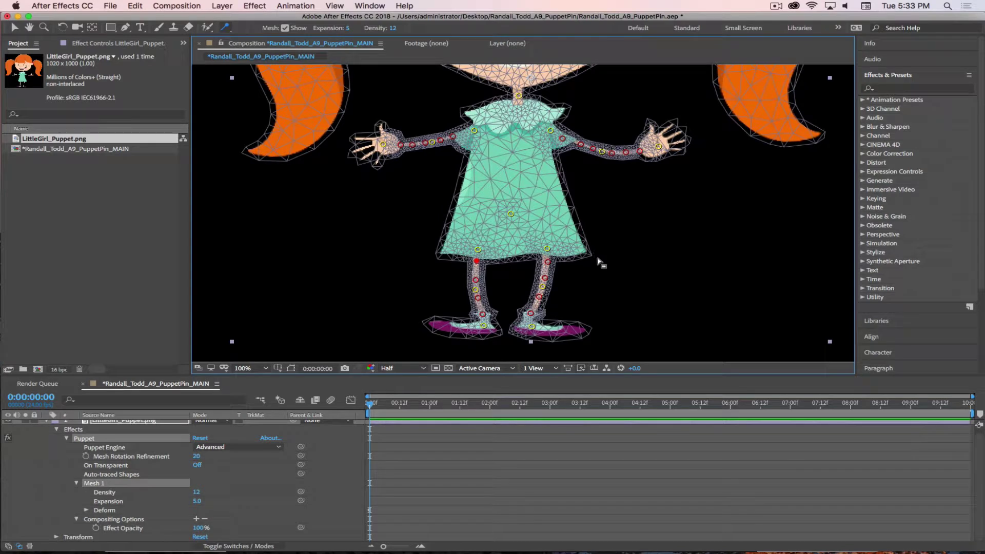
pyautogui.moveTo(513, 214)
pyautogui.mouseDown()
pyautogui.moveTo(528, 213)
pyautogui.moveTo(510, 213)
pyautogui.mouseUp()
pyautogui.press(',')
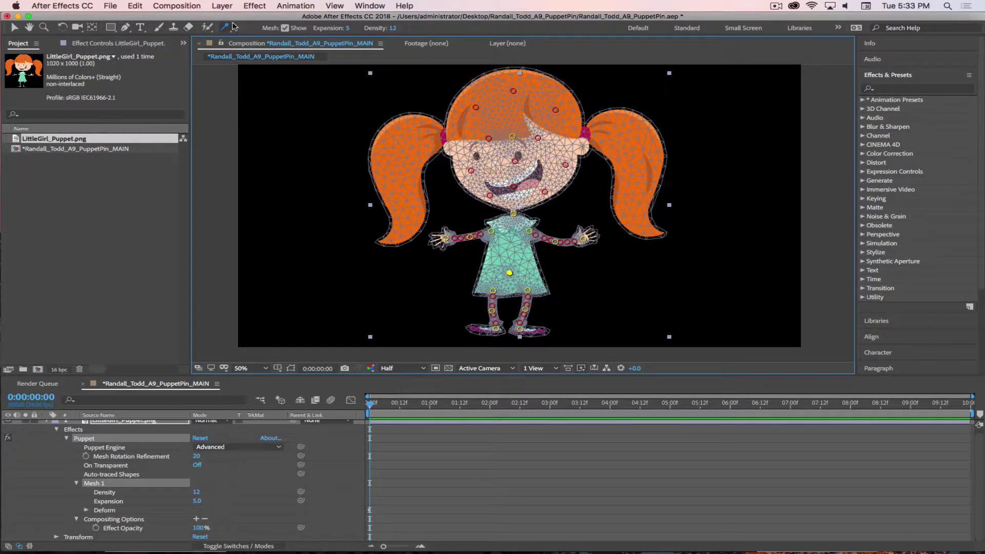
pyautogui.moveTo(225, 26); pyautogui.dragTo(265, 43)
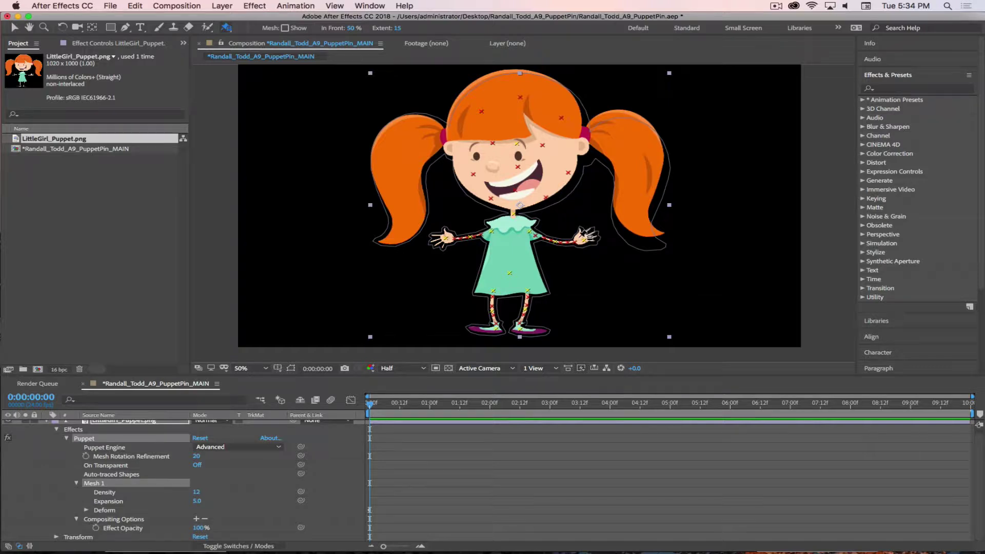
pyautogui.click(580, 240)
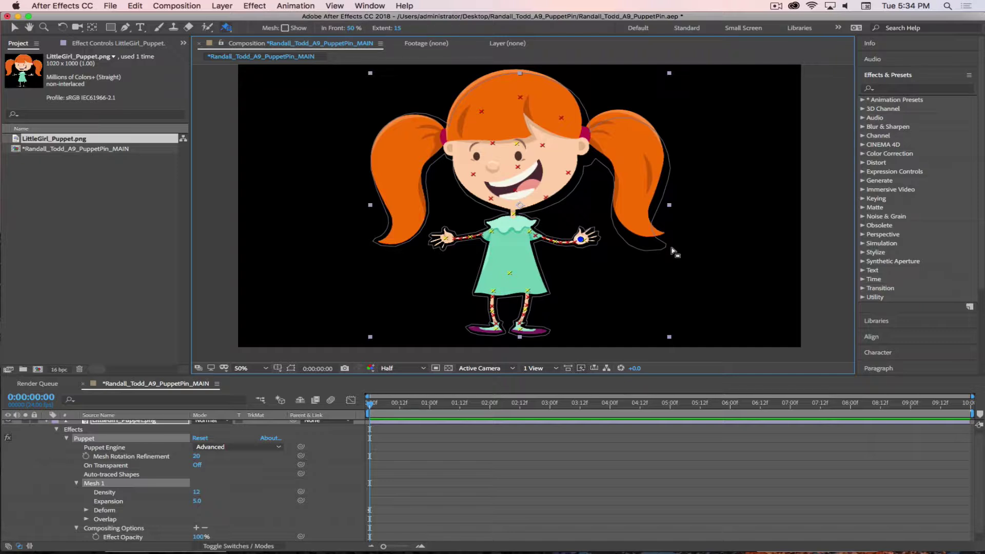
pyautogui.press('super+z')
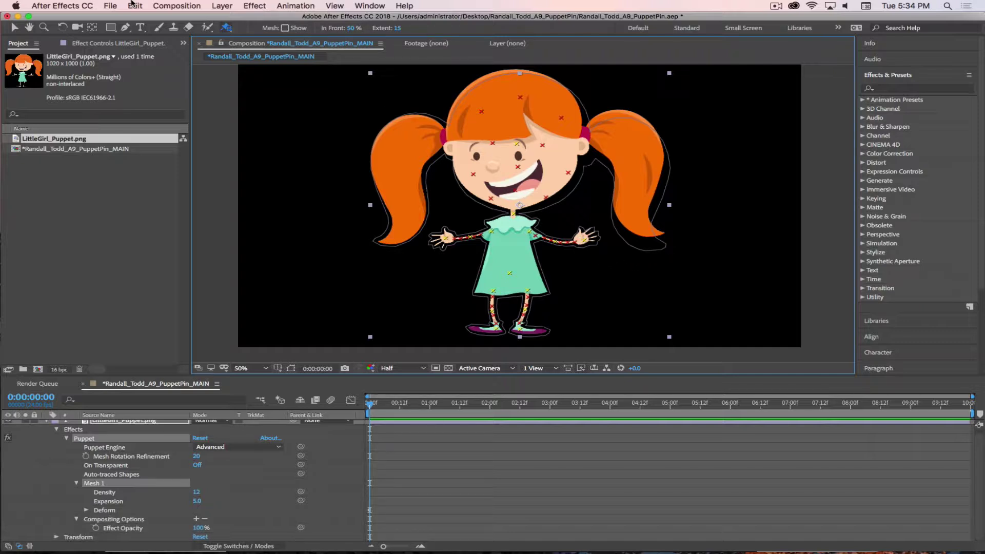
pyautogui.moveTo(228, 30); pyautogui.dragTo(246, 33)
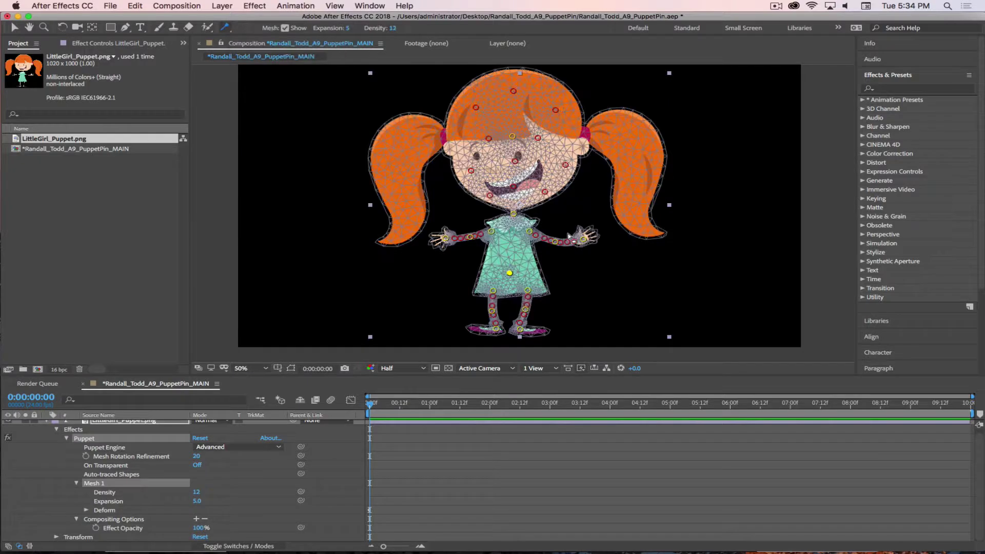
# Scrub mesh Expansion up to 53 and back to 5, then switch to the Puppet Overlap Tool
pyautogui.click(567, 242)
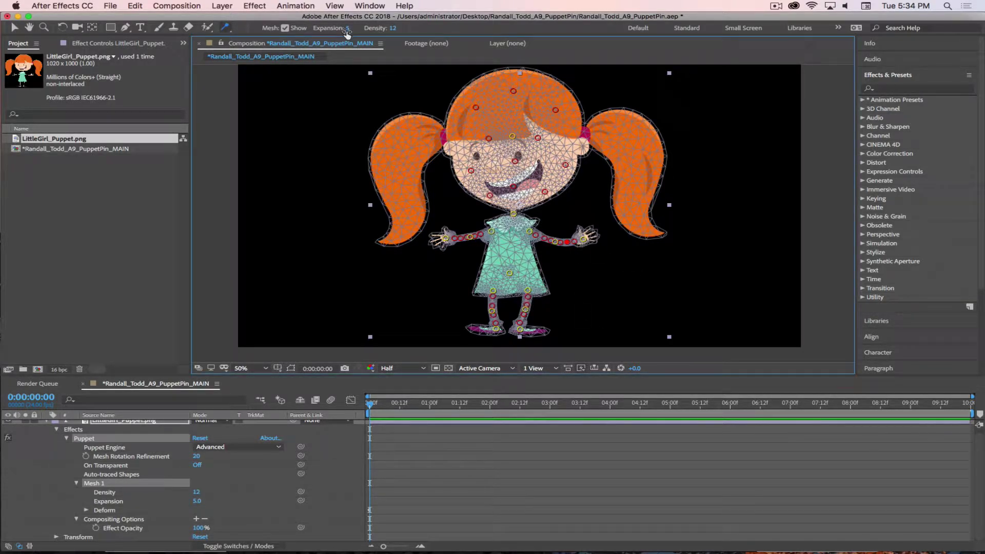
pyautogui.moveTo(346, 33); pyautogui.dragTo(348, 29)
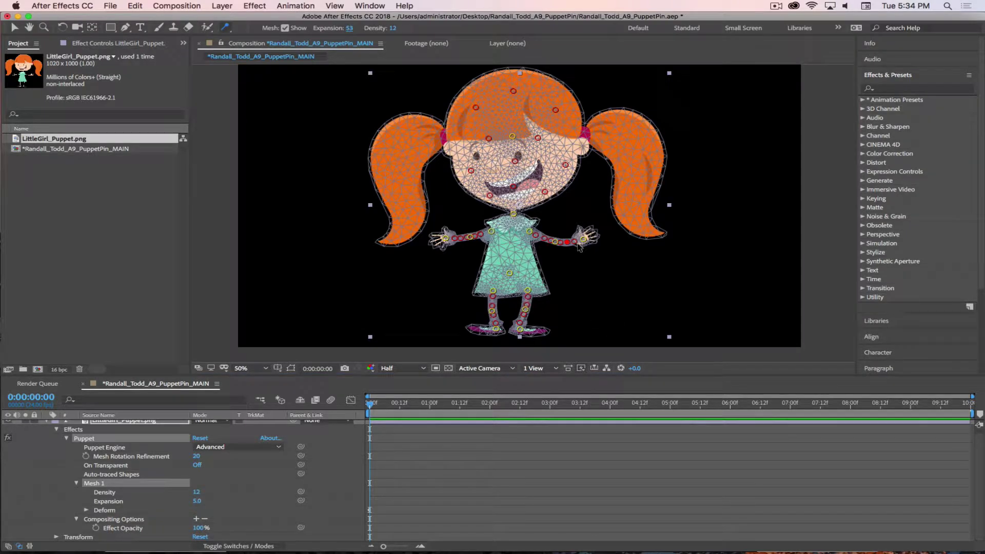
pyautogui.scroll(-3, 578, 244)
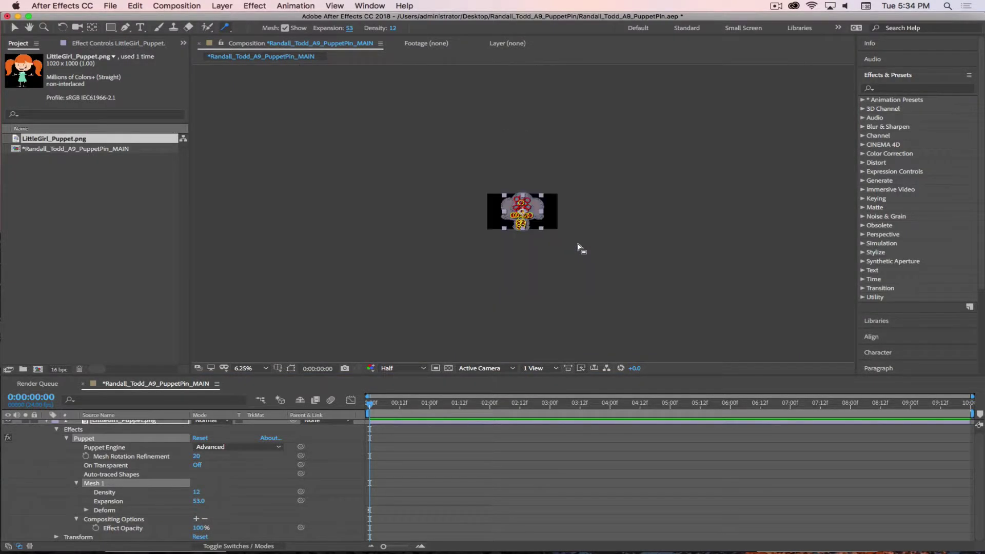
pyautogui.scroll(2, 556, 226)
pyautogui.scroll(1, 564, 226)
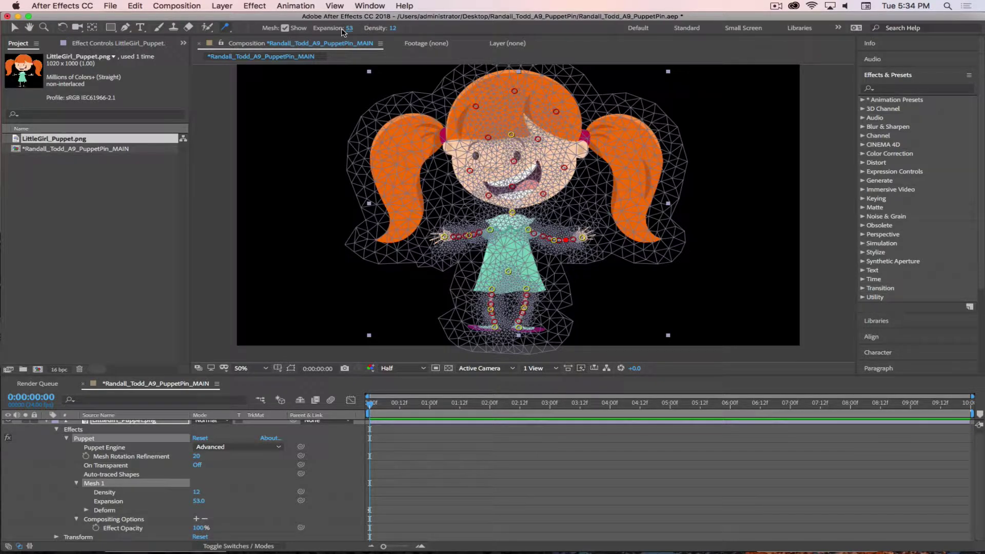
pyautogui.moveTo(349, 28); pyautogui.dragTo(344, 28)
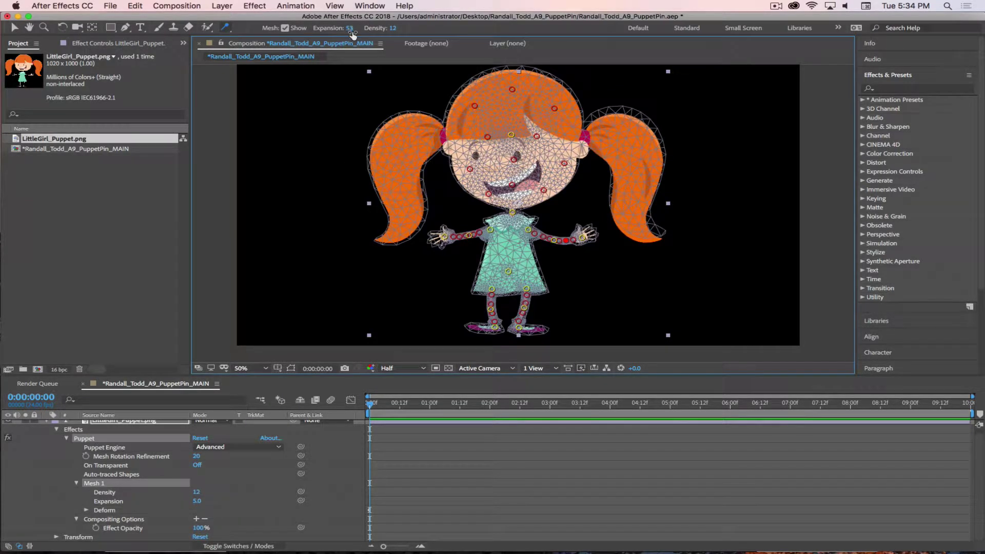
pyautogui.click(225, 27)
pyautogui.click(280, 53)
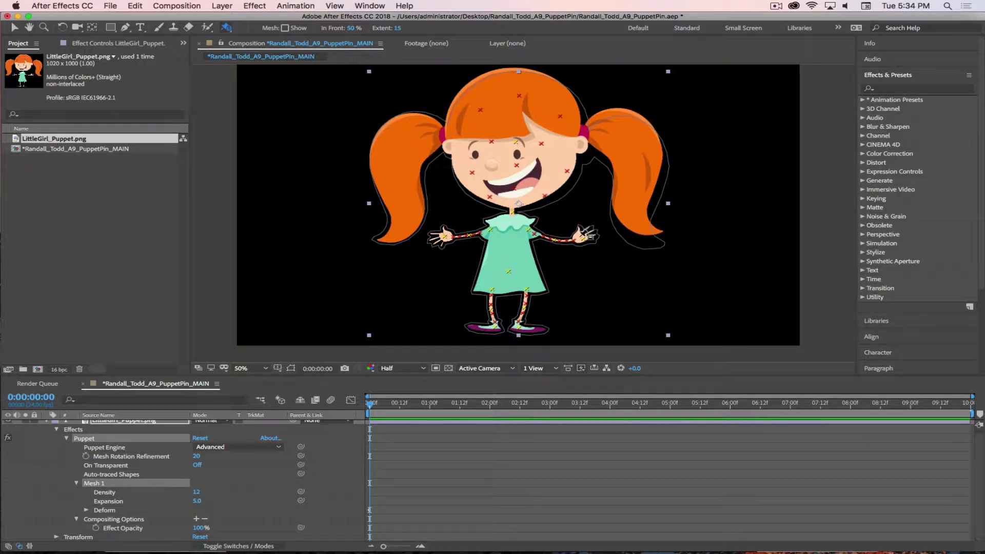
# Place an overlap pin on the right hand's palm with Extent 103 and In Front 75%
pyautogui.click(580, 237)
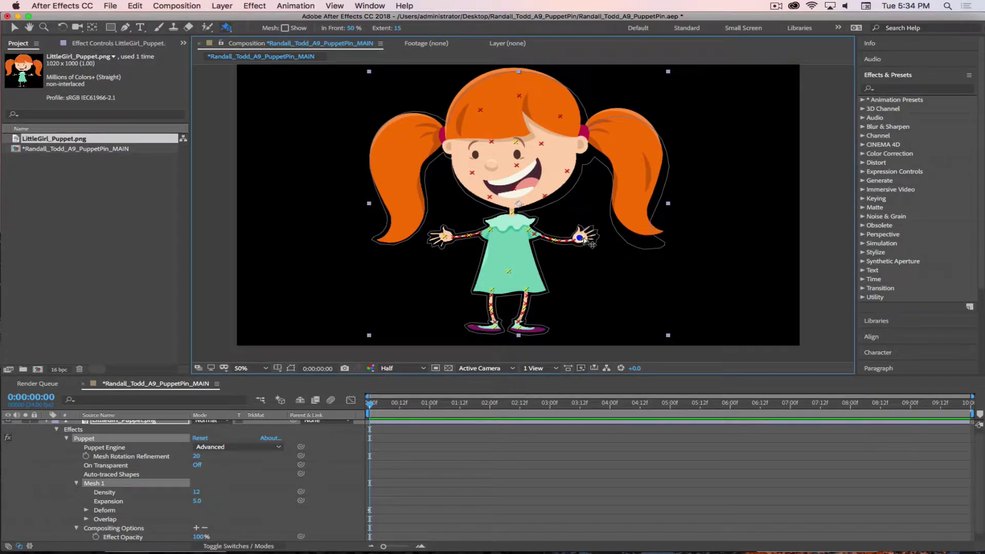
pyautogui.moveTo(584, 239); pyautogui.dragTo(586, 237)
pyautogui.press('.')
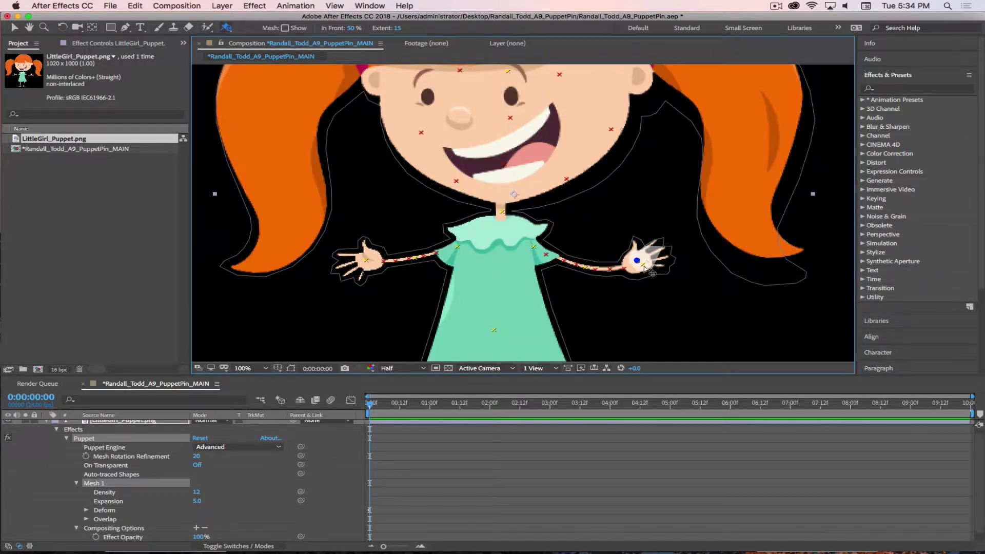
pyautogui.moveTo(377, 25); pyautogui.dragTo(451, 31)
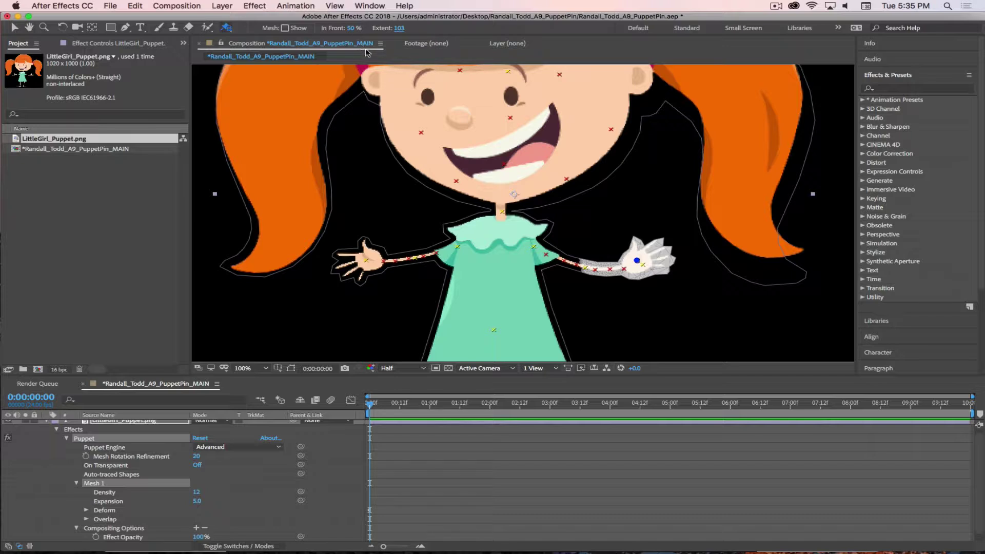
pyautogui.click(352, 29)
pyautogui.write('75')
pyautogui.press('Return')
pyautogui.click(225, 28)
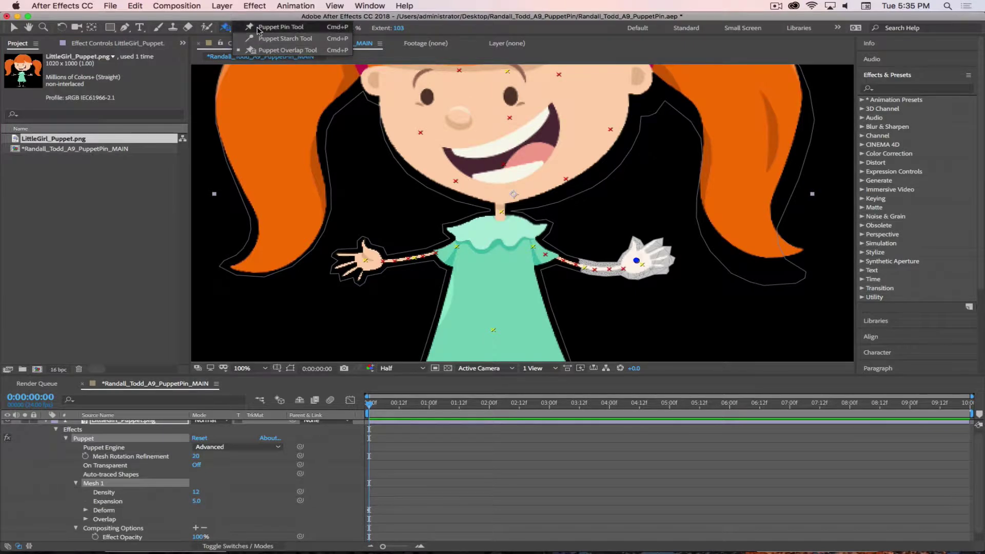
# Return to the Puppet Pin Tool and drag the right hand up onto her cheek
pyautogui.click(281, 27)
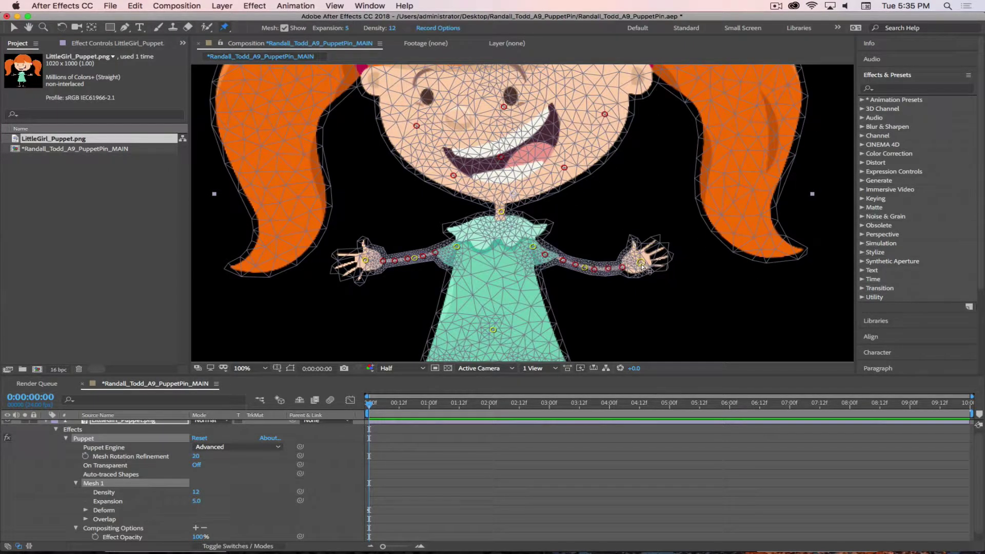
pyautogui.moveTo(641, 263); pyautogui.dragTo(553, 175)
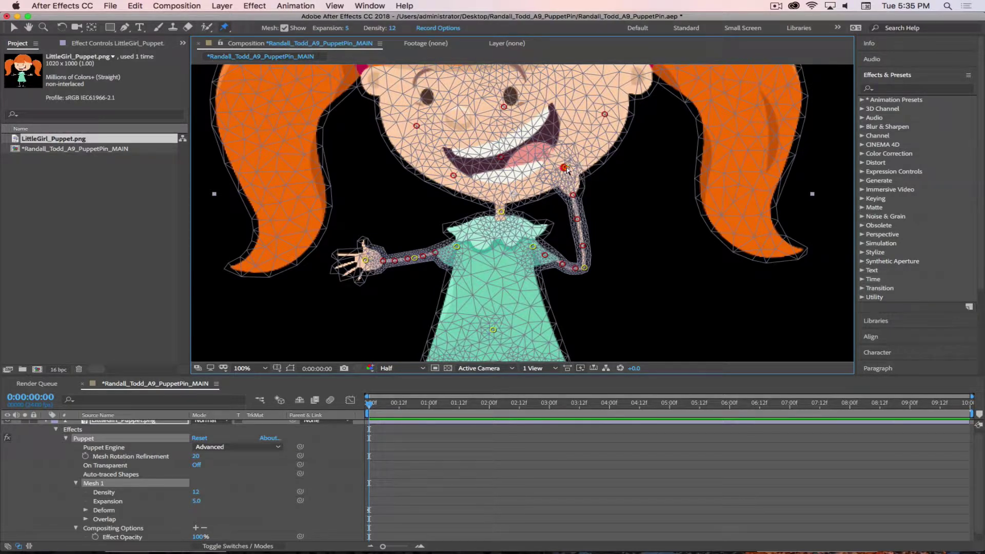
# Drag the hand pin from her cheek out and up so the right hand reaches over the pigtail
pyautogui.click(565, 168)
pyautogui.moveTo(580, 165)
pyautogui.mouseDown()
pyautogui.moveTo(592, 184)
pyautogui.moveTo(564, 172)
pyautogui.mouseUp()
pyautogui.click(570, 174)
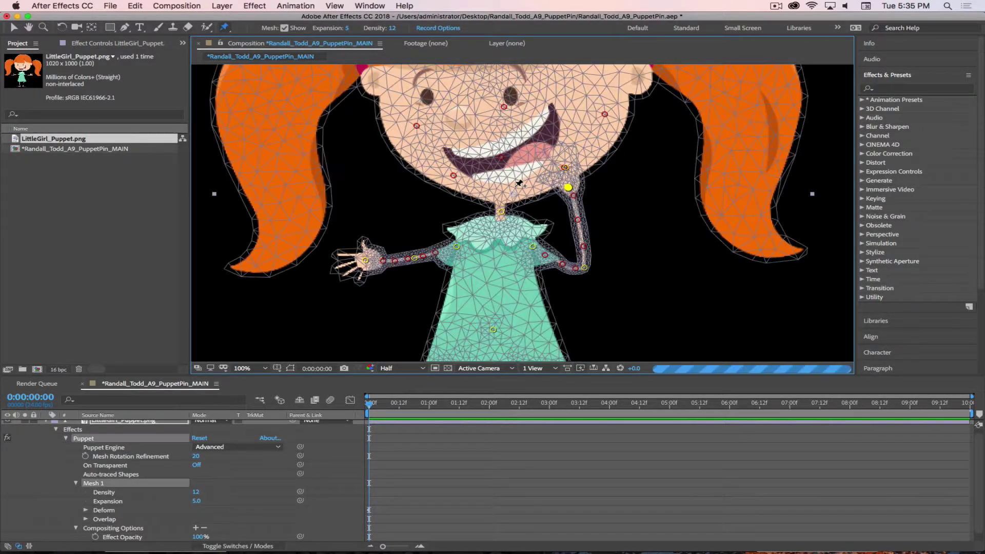
pyautogui.moveTo(618, 236)
pyautogui.mouseDown()
pyautogui.moveTo(635, 261)
pyautogui.moveTo(585, 259)
pyautogui.moveTo(596, 245)
pyautogui.mouseUp()
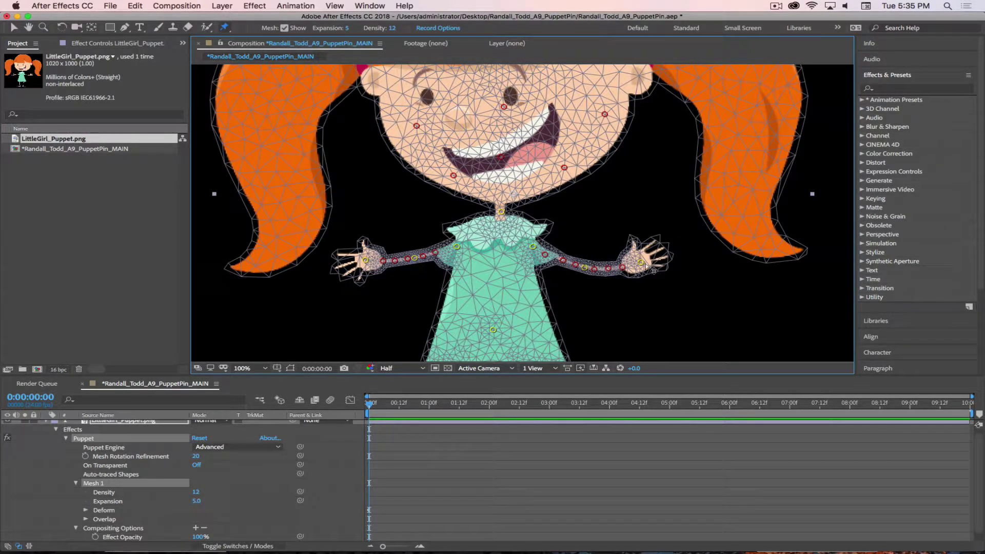
pyautogui.moveTo(641, 262); pyautogui.dragTo(720, 218)
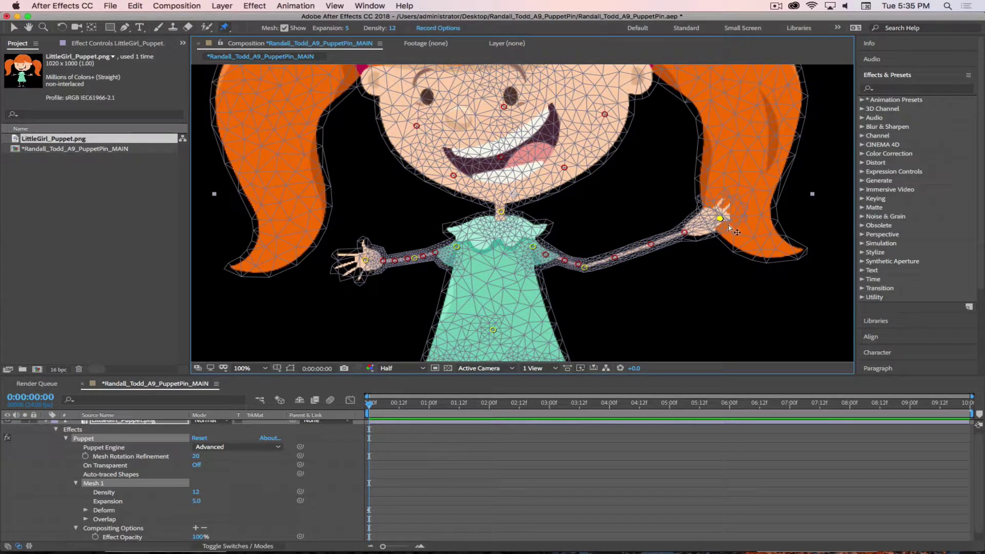
pyautogui.moveTo(225, 27); pyautogui.dragTo(279, 57)
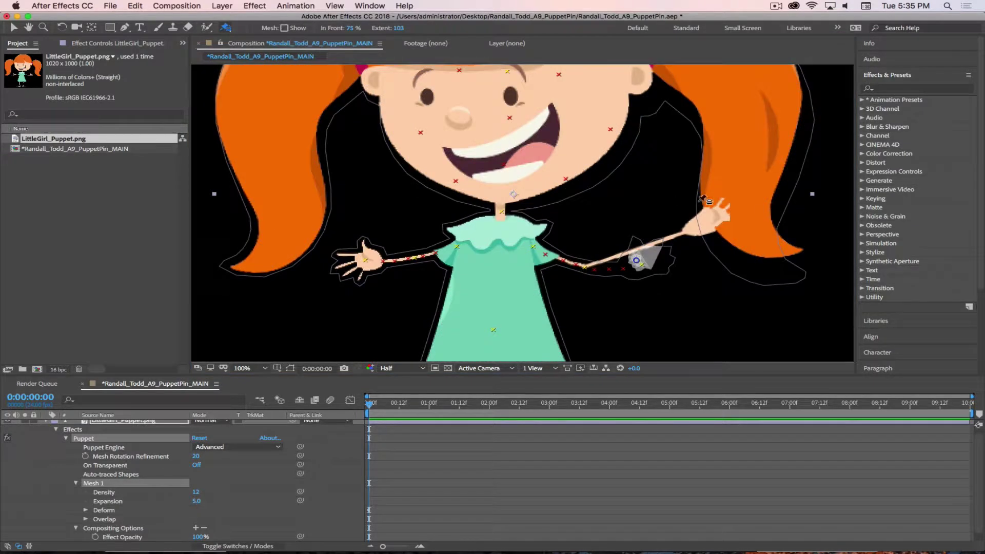
# Place overlap pins on the right hand and two in the pigtail, with In Front 35%
pyautogui.click(757, 235)
pyautogui.click(764, 149)
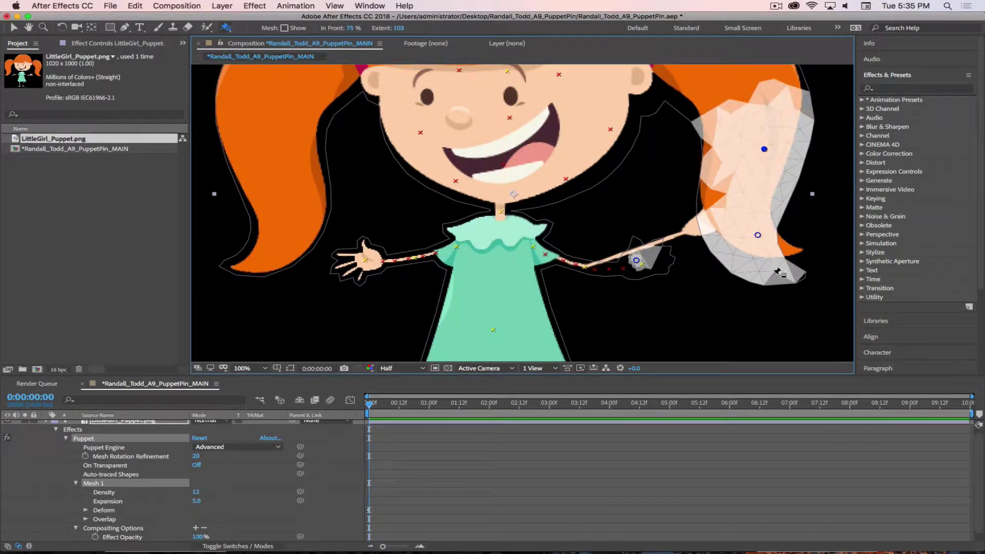
pyautogui.click(716, 169)
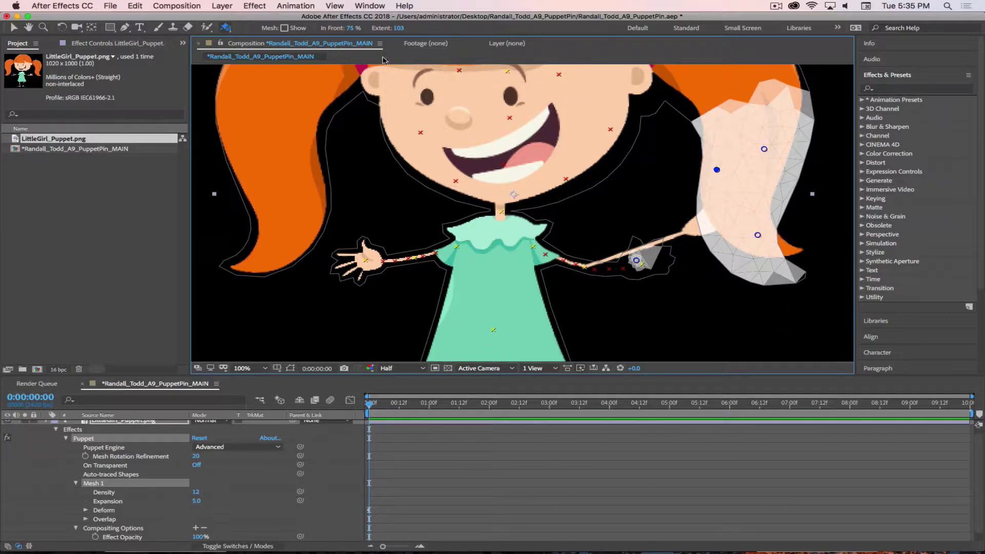
pyautogui.click(350, 28)
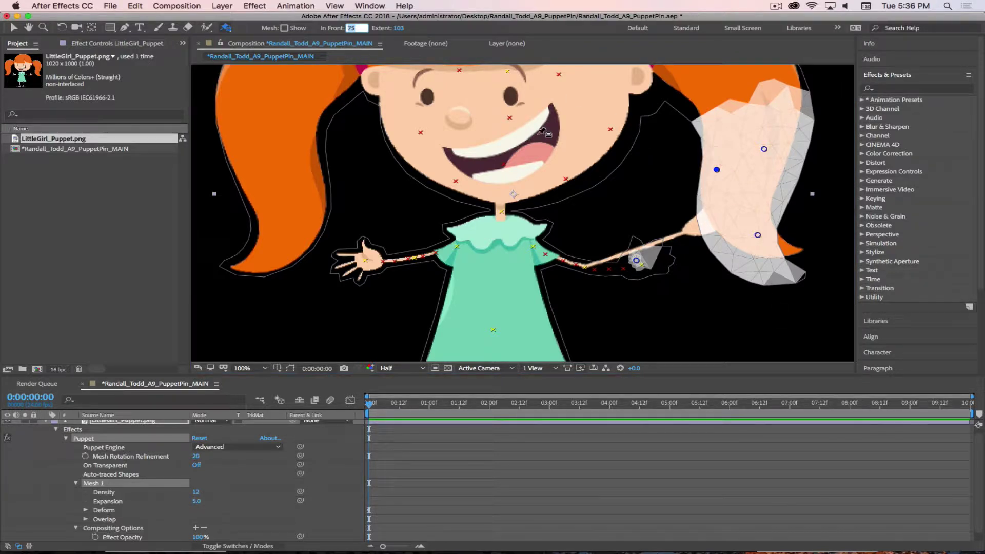
pyautogui.write('35')
pyautogui.press('Return')
# Nudge the wrist position pin so the right hand swings slightly outward
pyautogui.doubleClick(543, 133)
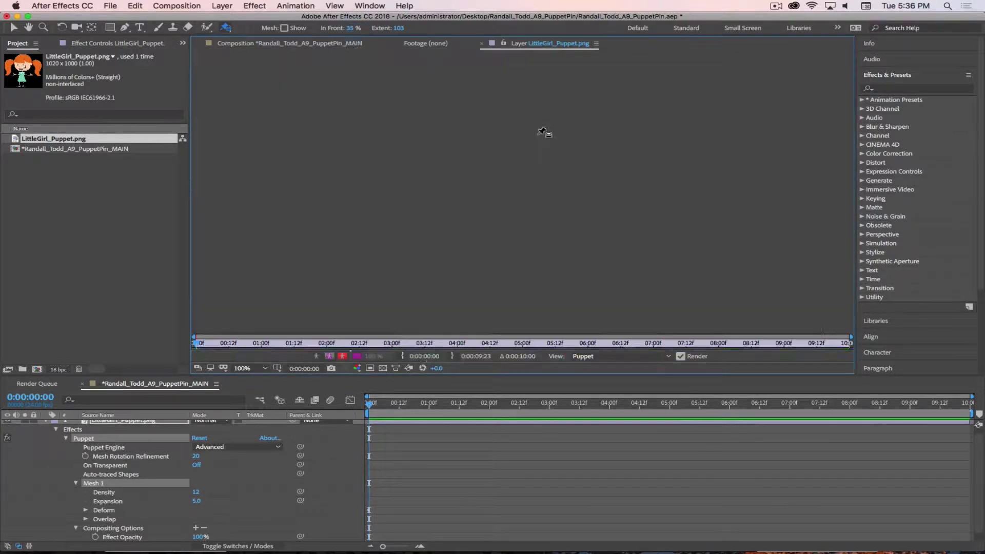
pyautogui.click(535, 478)
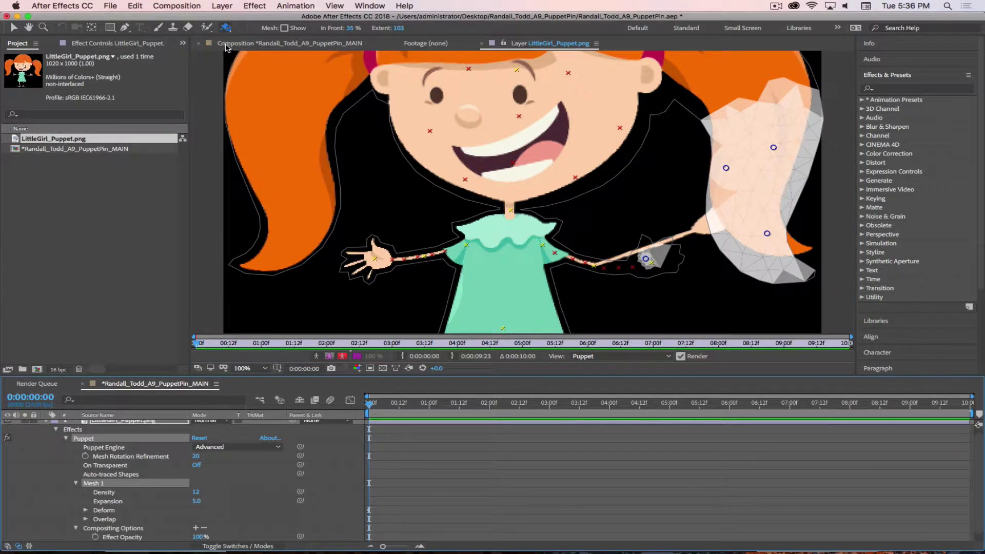
pyautogui.click(226, 46)
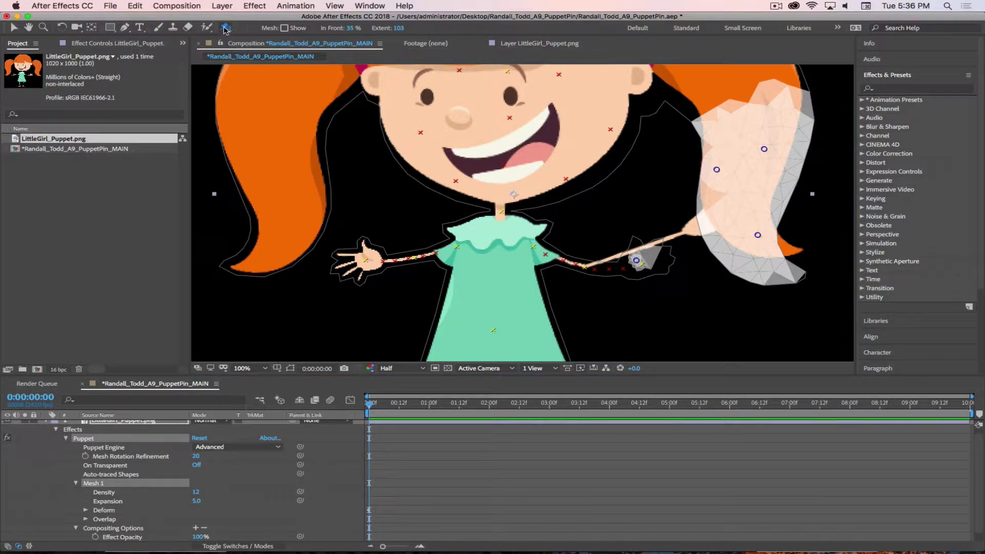
pyautogui.moveTo(225, 30); pyautogui.dragTo(241, 38)
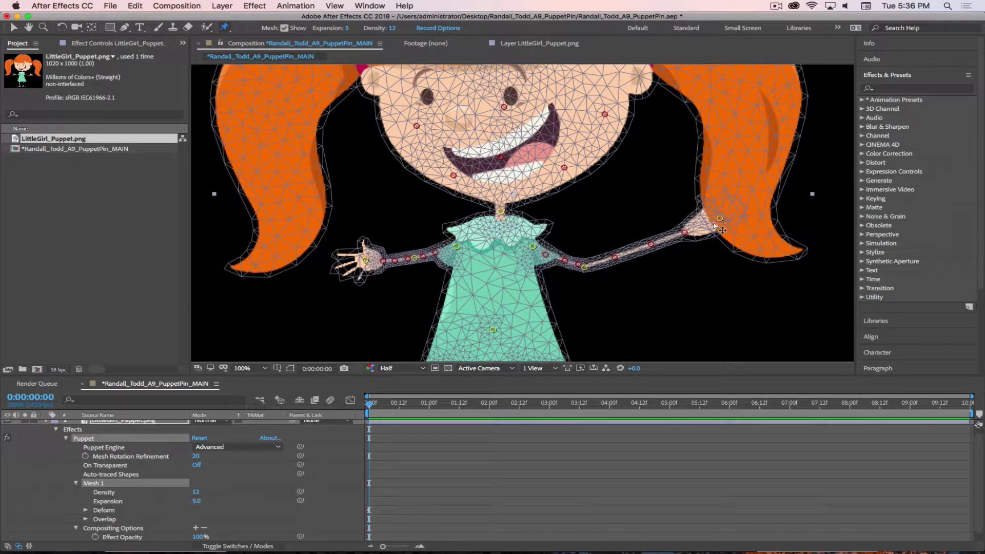
pyautogui.moveTo(715, 224); pyautogui.dragTo(721, 221)
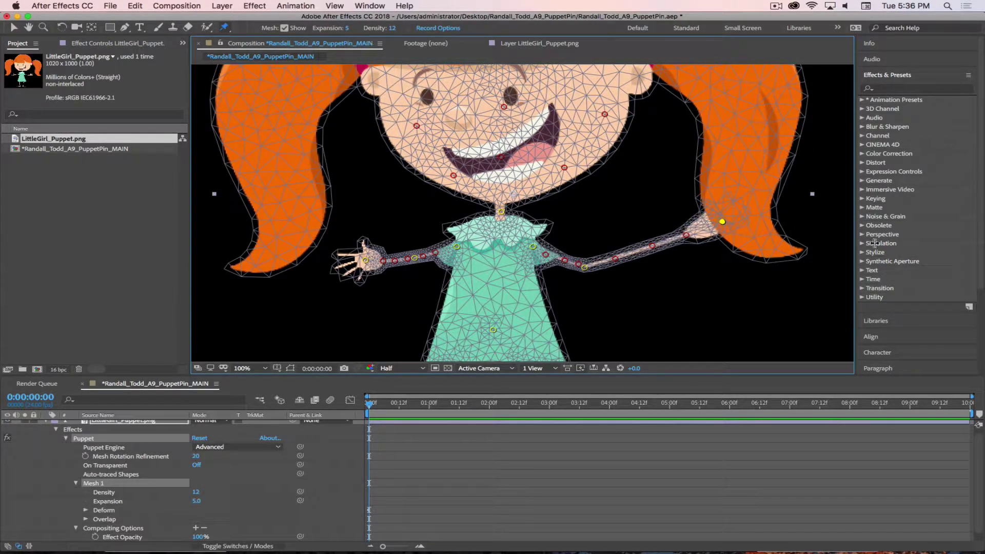
# Set In Front to 35% on both the pigtail and hand overlap pins
pyautogui.moveTo(225, 27); pyautogui.dragTo(267, 55)
pyautogui.click(757, 235)
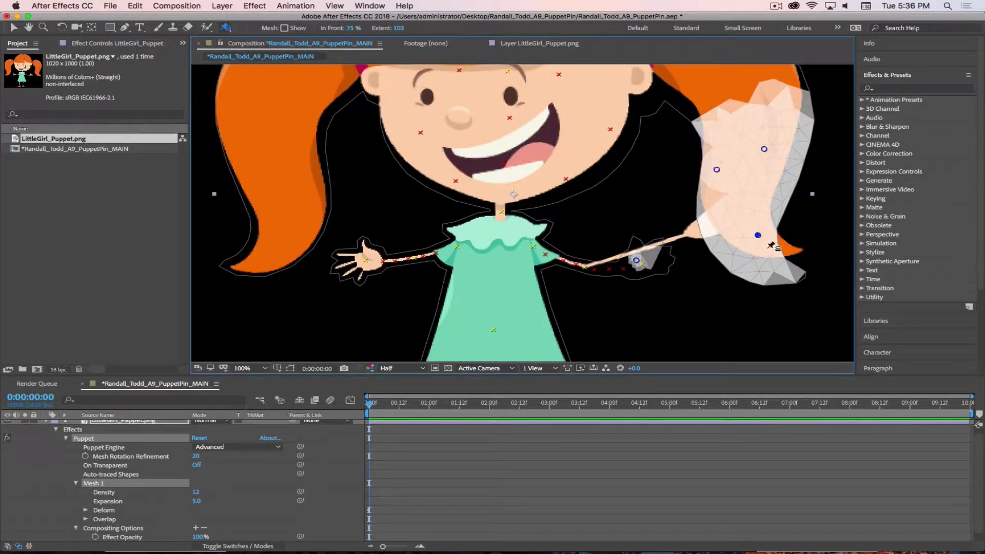
pyautogui.click(763, 148)
pyautogui.click(351, 28)
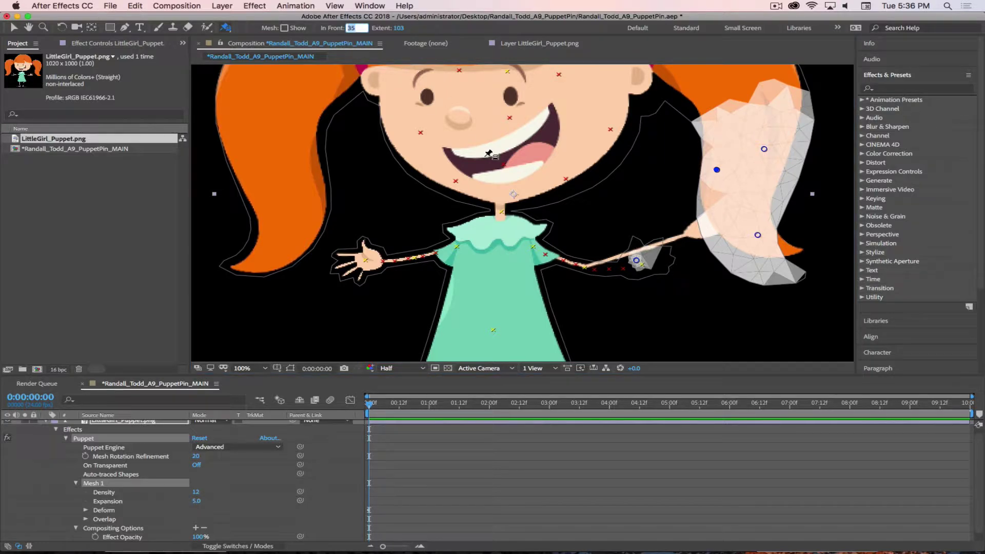
pyautogui.click(763, 149)
pyautogui.moveTo(350, 29); pyautogui.dragTo(329, 29)
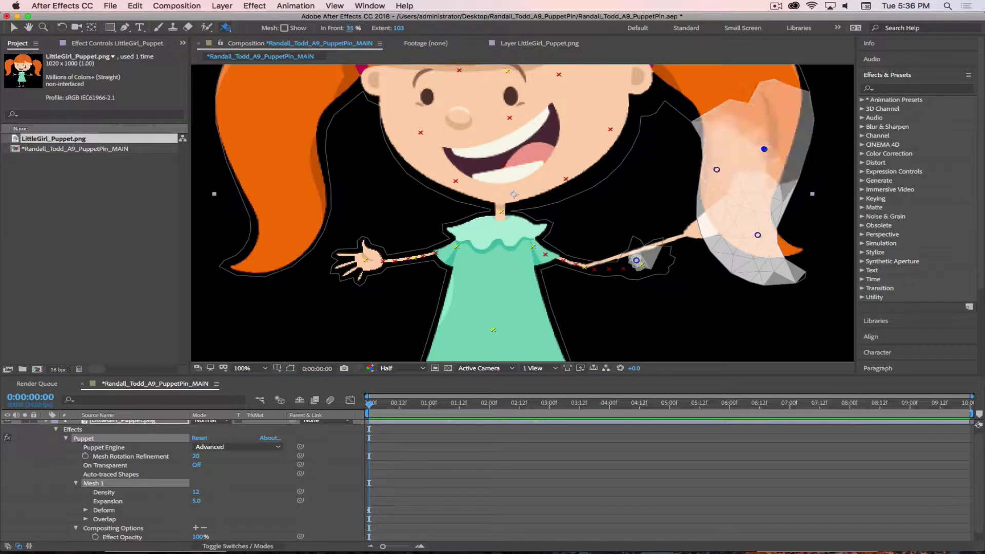
pyautogui.click(758, 235)
pyautogui.click(348, 28)
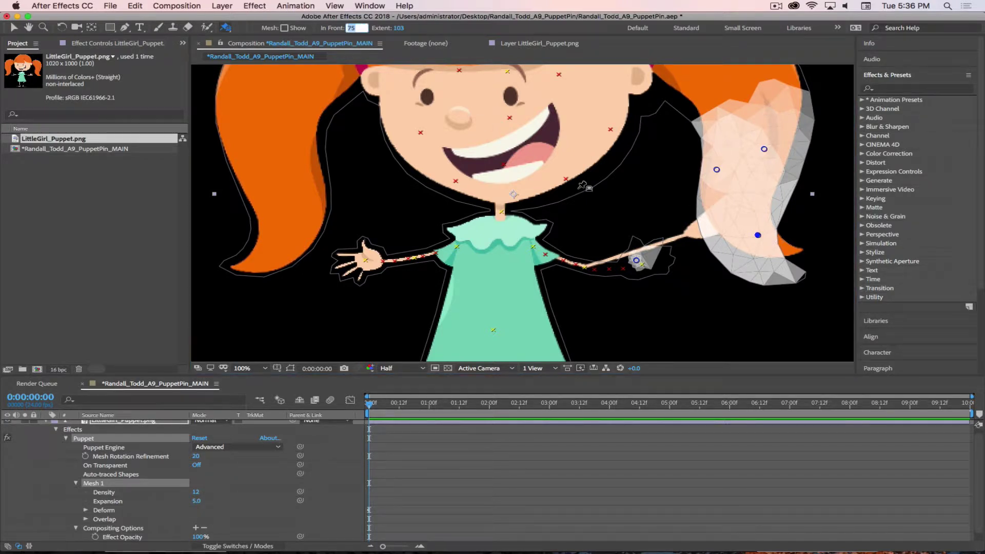
pyautogui.write('35')
pyautogui.press('Return')
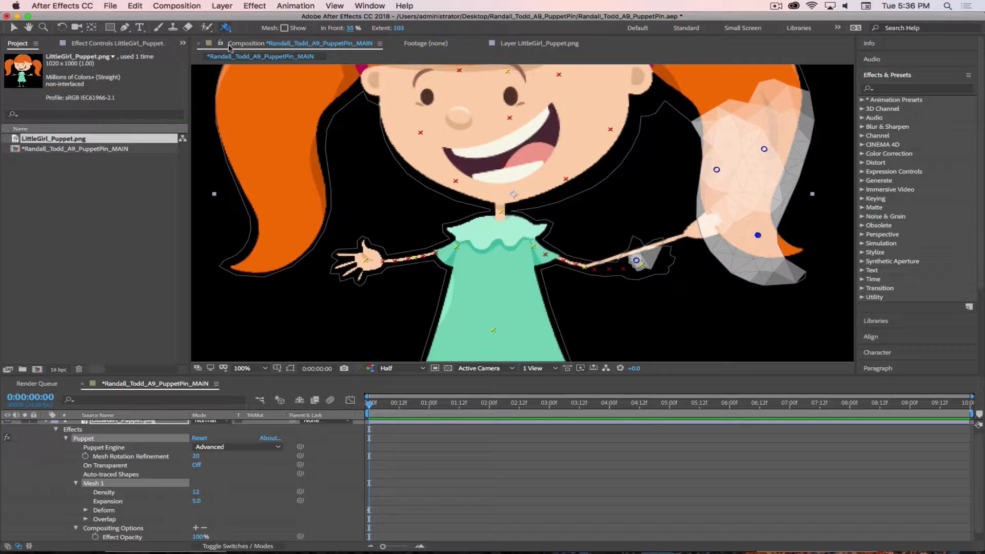
# Try pulling the right hand down toward the body, then undo that move
pyautogui.click(274, 44)
pyautogui.click(261, 45)
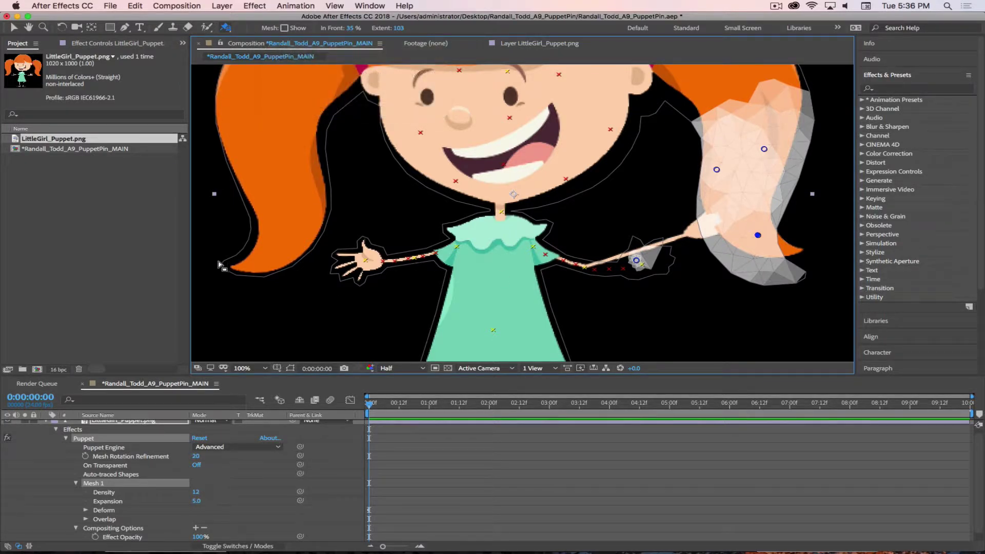
pyautogui.moveTo(224, 27); pyautogui.dragTo(256, 32)
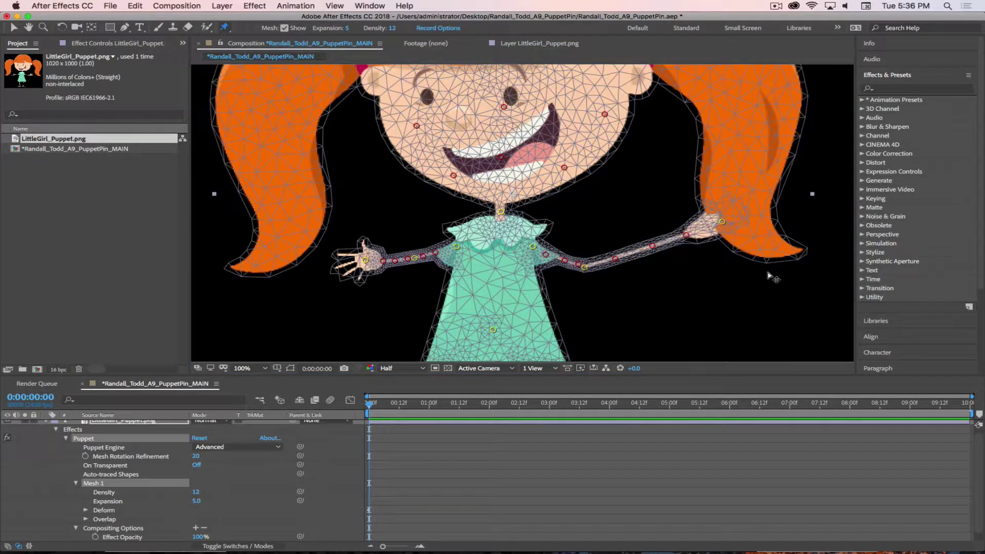
pyautogui.moveTo(726, 226); pyautogui.dragTo(753, 241)
pyautogui.press('super+z')
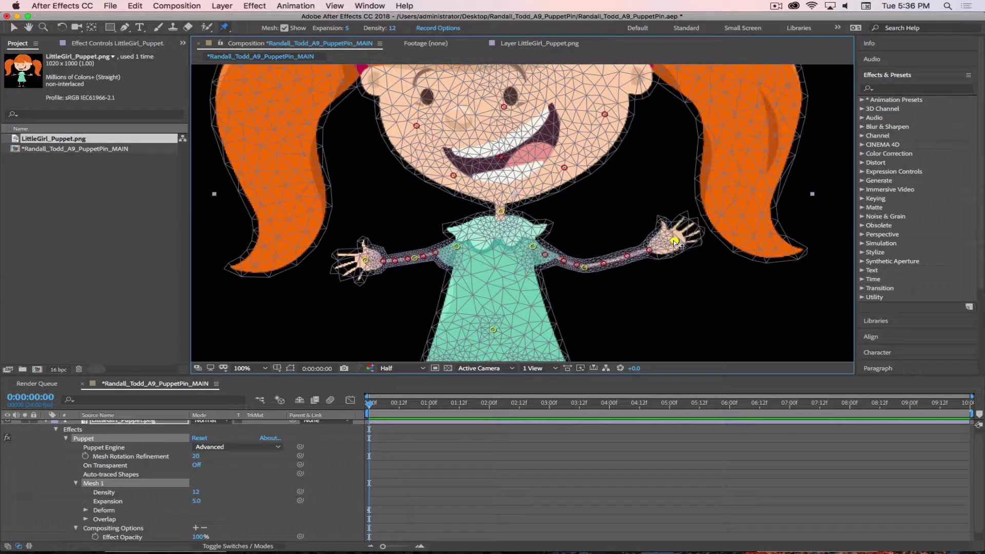
pyautogui.moveTo(220, 33); pyautogui.dragTo(267, 46)
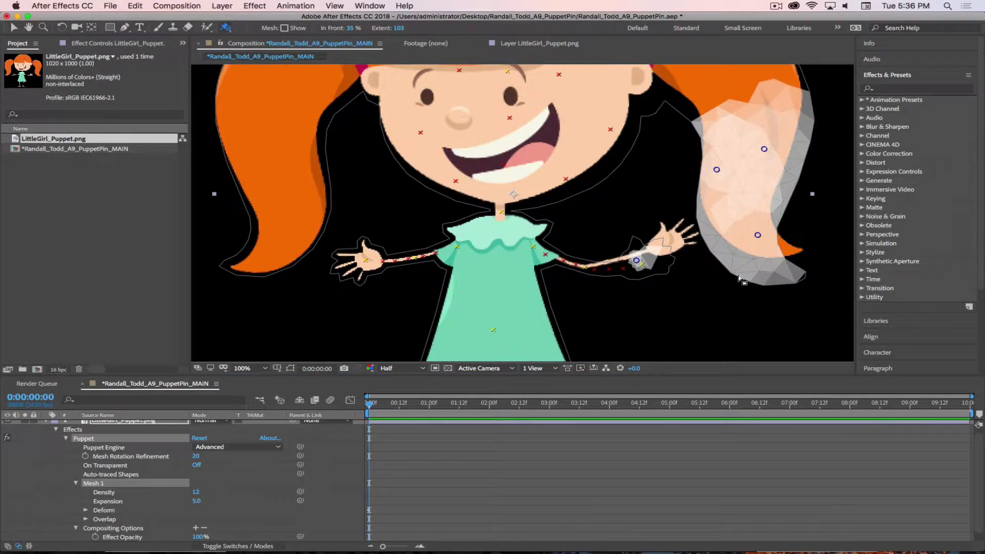
# Widen the right arm overlap pin's Extent and set its In Front to 75%
pyautogui.click(637, 262)
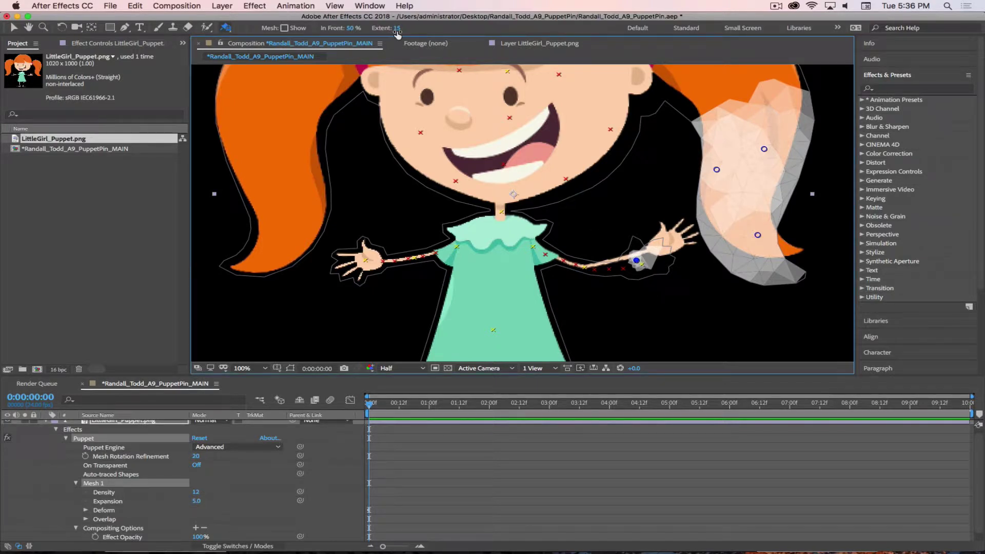
pyautogui.moveTo(397, 32); pyautogui.dragTo(403, 32)
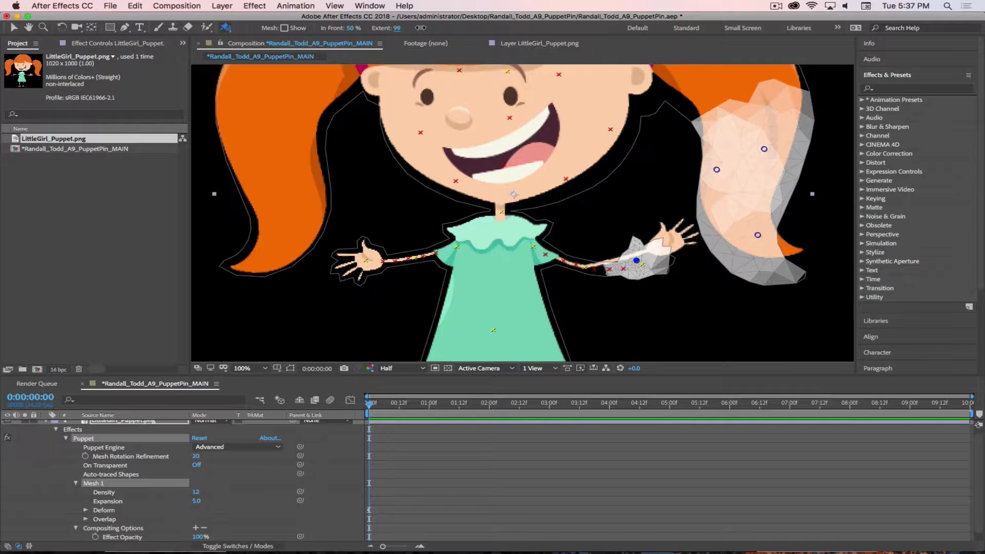
pyautogui.click(353, 28)
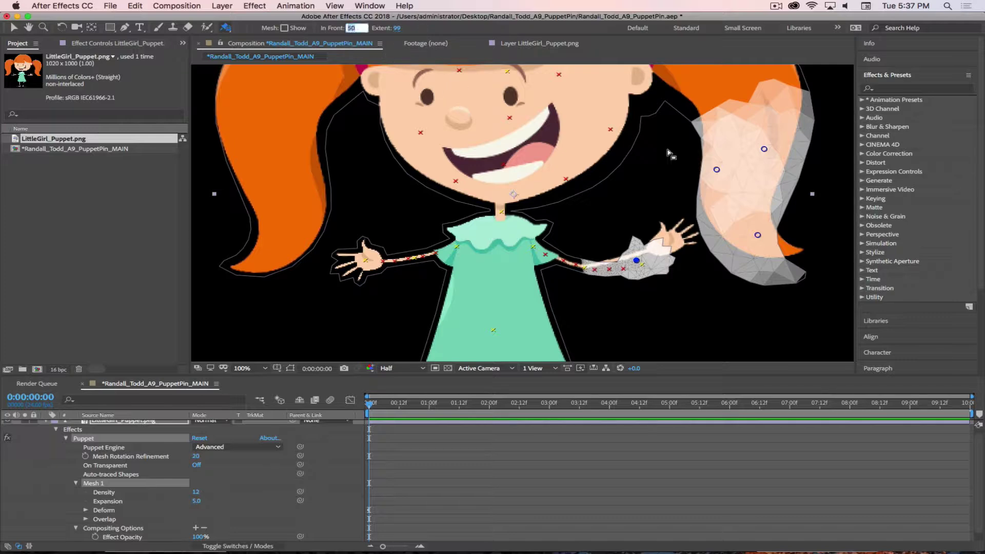
pyautogui.write('75')
pyautogui.press('Return')
# Raise the right hand outward, lower it beside the hair, and preview the first frames
pyautogui.moveTo(227, 29); pyautogui.dragTo(251, 37)
pyautogui.moveTo(674, 243); pyautogui.dragTo(732, 229)
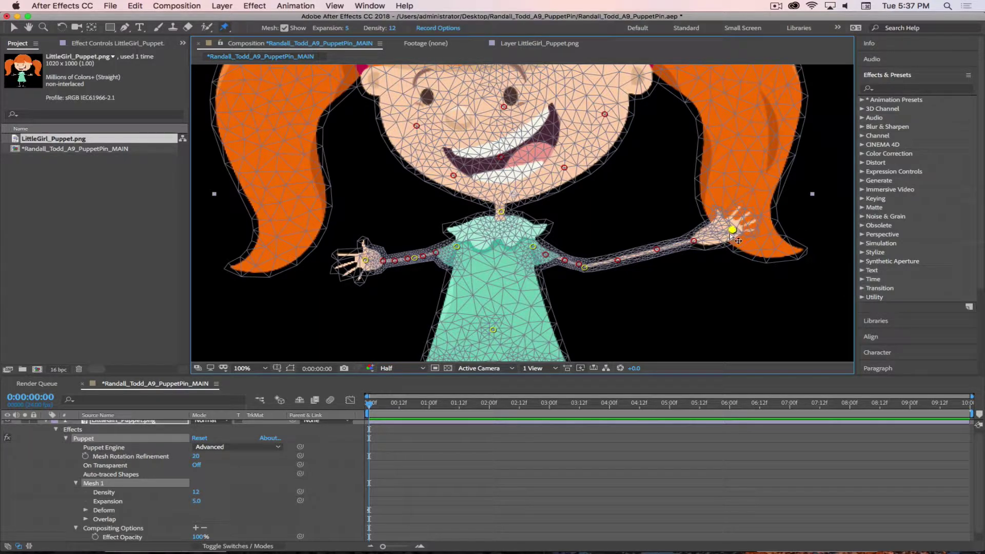
pyautogui.moveTo(731, 231); pyautogui.dragTo(643, 242)
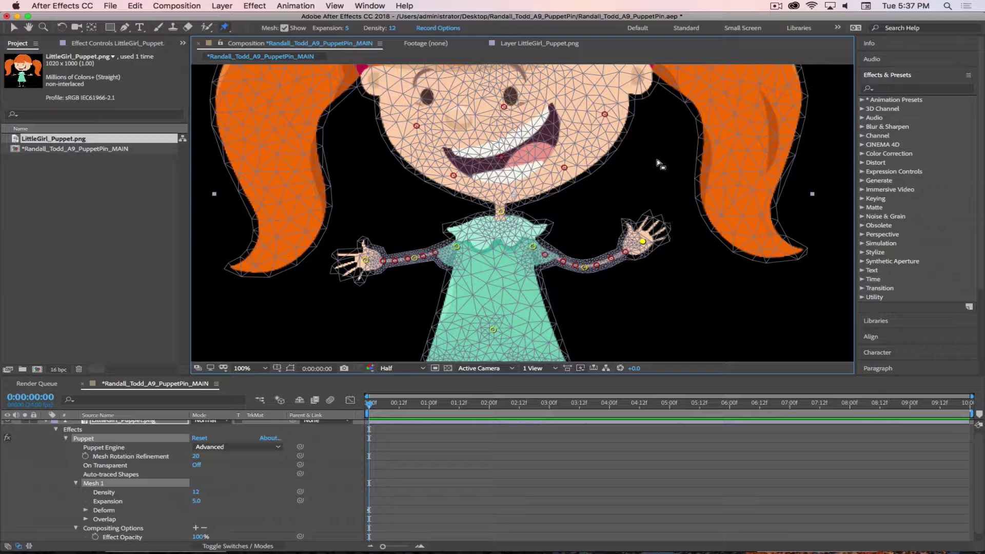
pyautogui.scroll(-2, 589, 159)
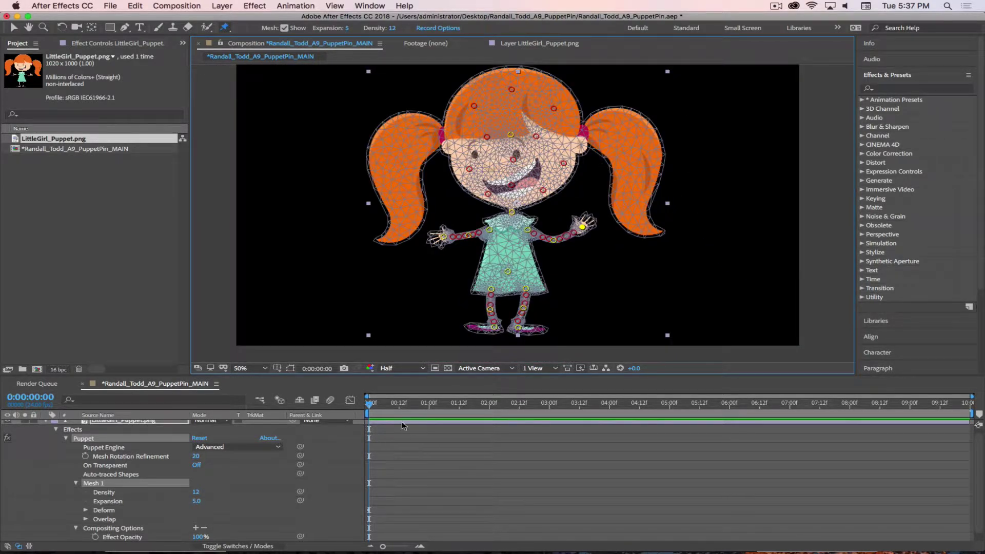
pyautogui.moveTo(375, 407); pyautogui.dragTo(339, 404)
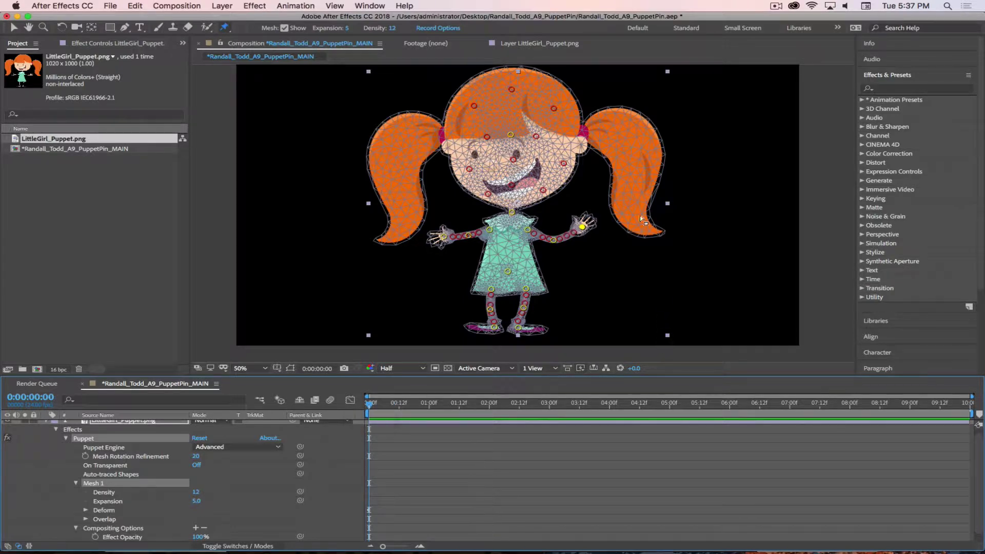
pyautogui.press('/')
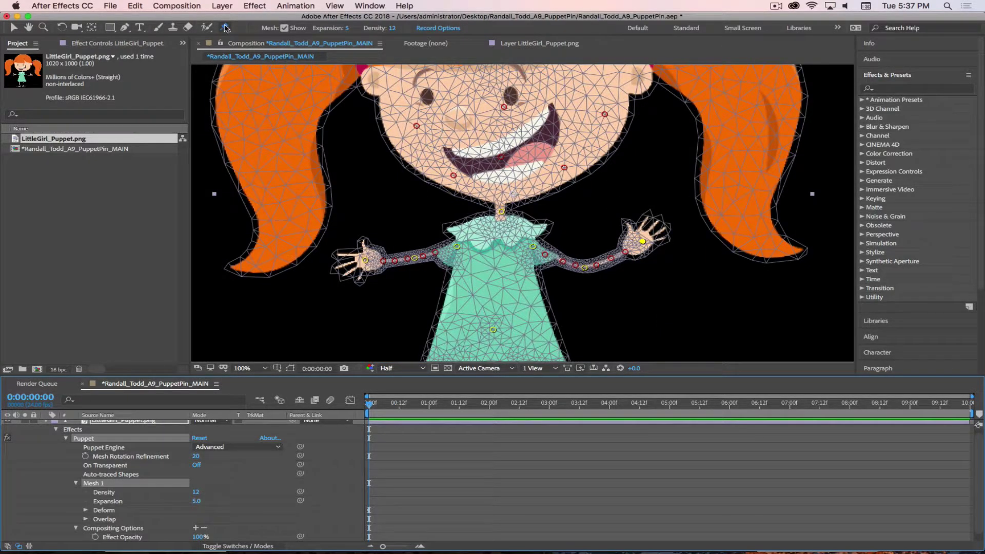
pyautogui.moveTo(225, 28); pyautogui.dragTo(246, 43)
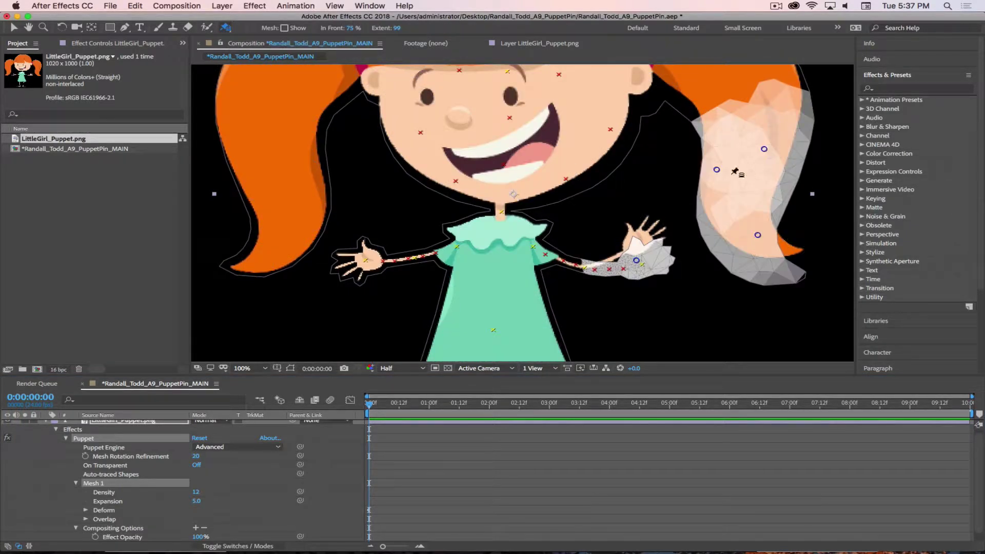
pyautogui.click(717, 170)
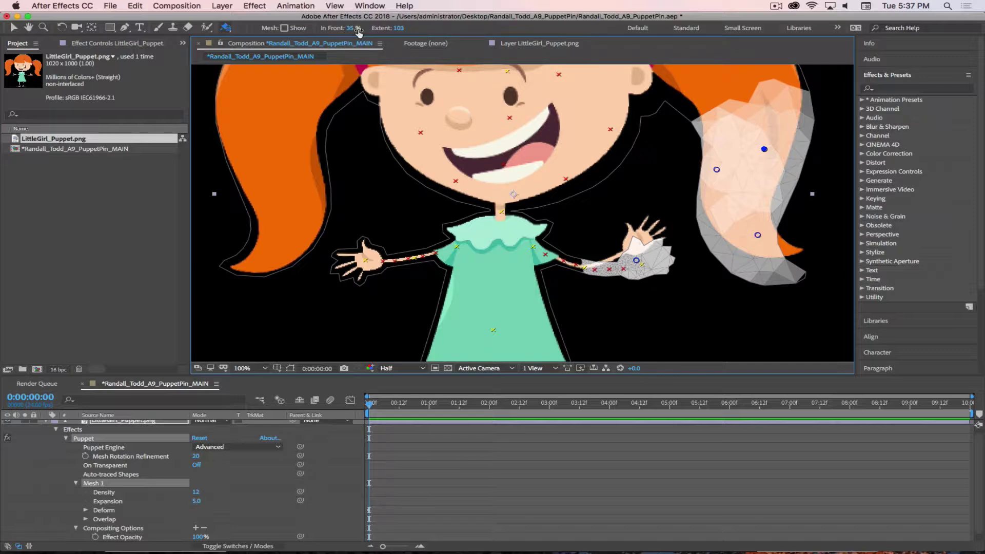
pyautogui.click(757, 235)
pyautogui.click(636, 261)
pyautogui.click(228, 29)
pyautogui.click(251, 32)
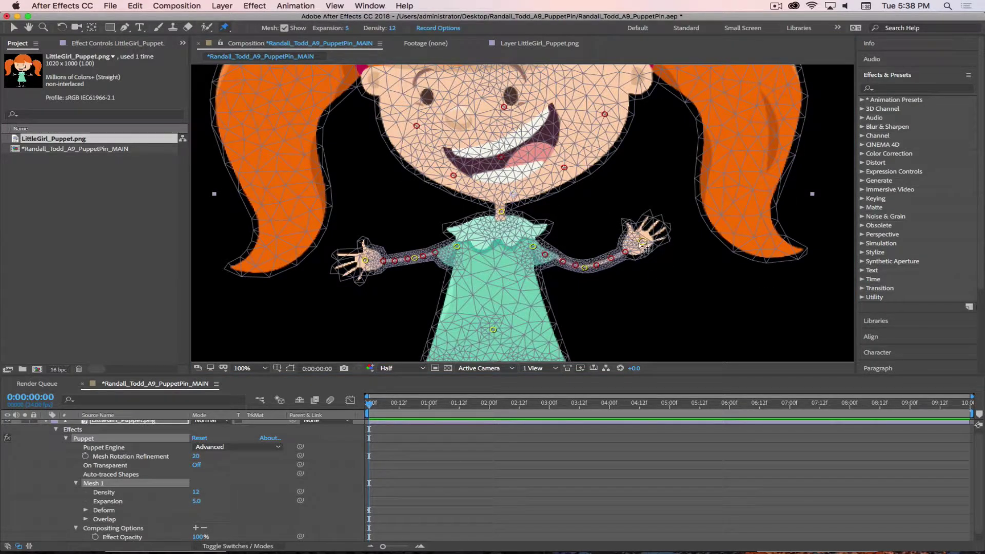
# Test right-hand poses: over the hair, down by the body, then raised beside the face
pyautogui.moveTo(643, 242); pyautogui.dragTo(743, 225)
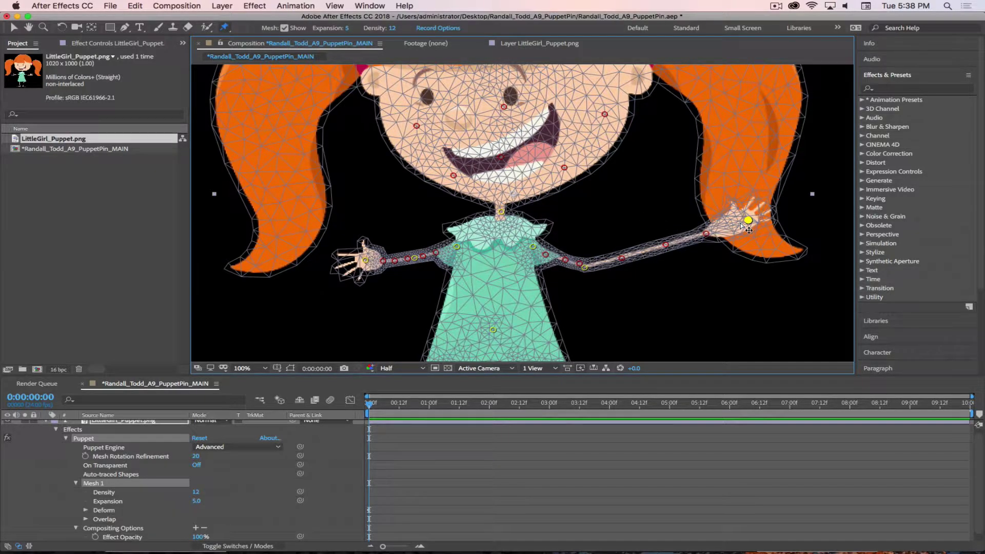
pyautogui.moveTo(741, 225); pyautogui.dragTo(664, 267)
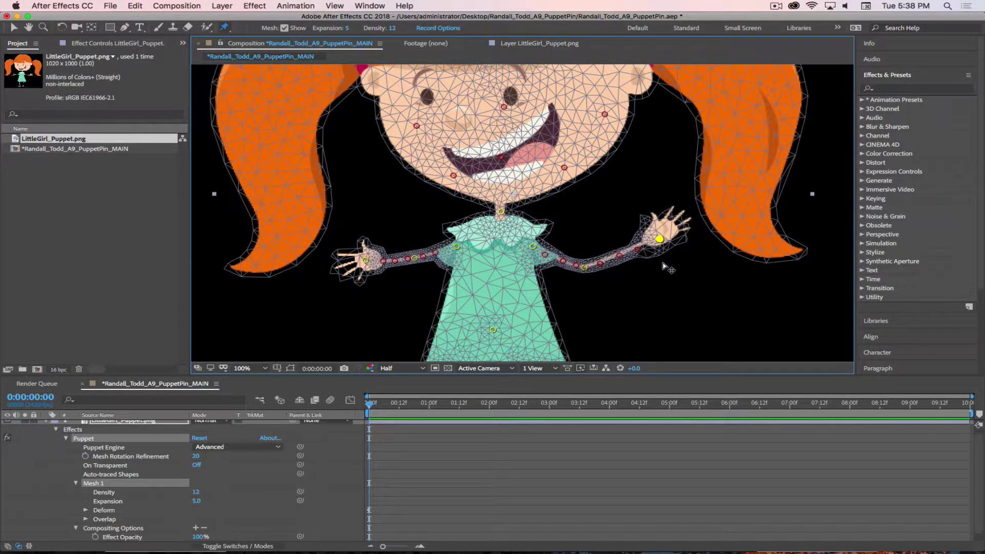
pyautogui.moveTo(678, 311); pyautogui.dragTo(670, 333)
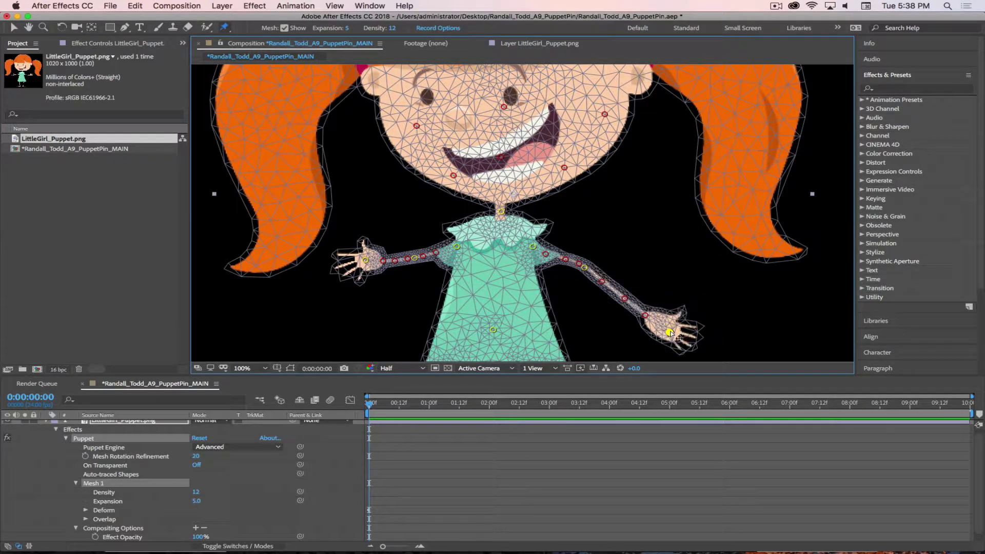
pyautogui.moveTo(657, 230); pyautogui.dragTo(606, 201)
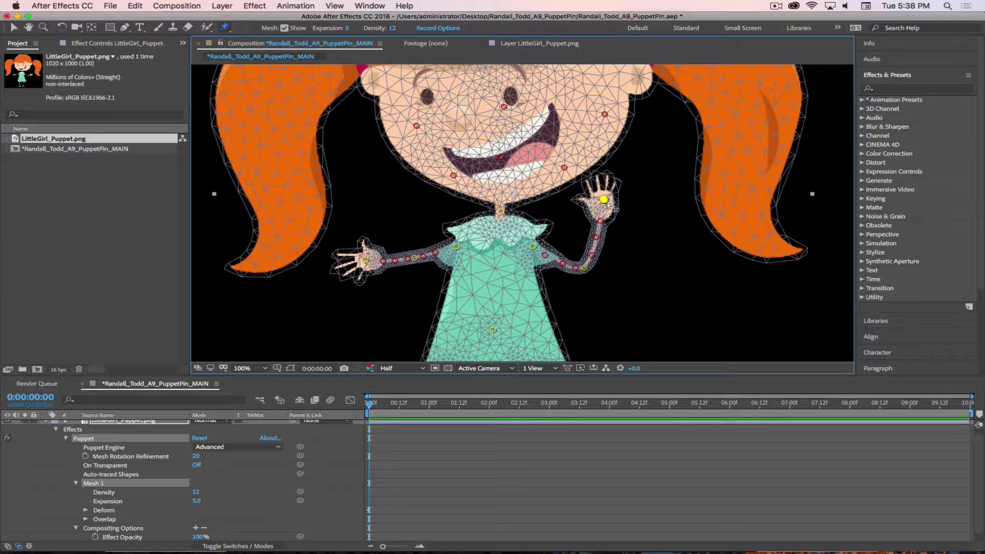
pyautogui.moveTo(607, 204); pyautogui.dragTo(638, 199)
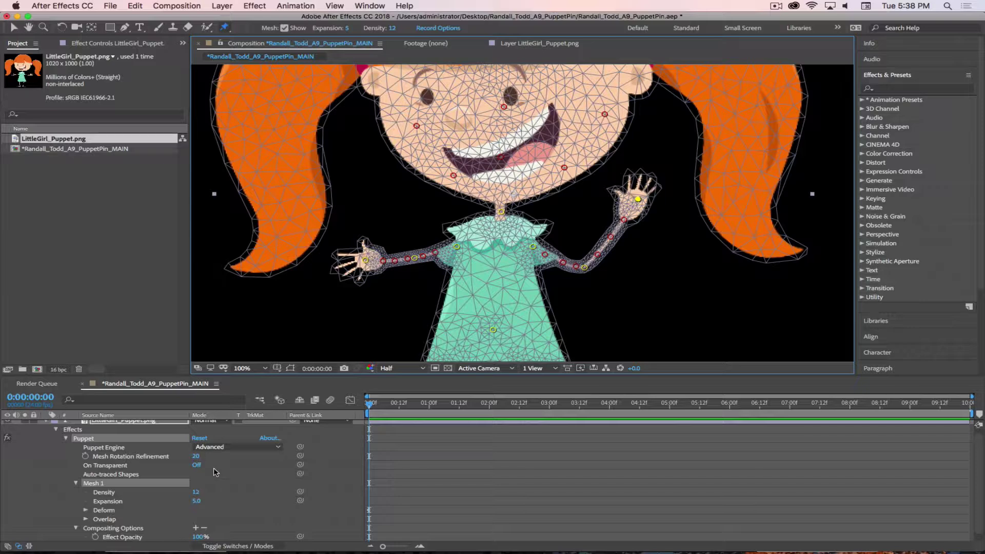
# Lower the raised hand to her side and bend the other arm in toward the dress
pyautogui.click(196, 465)
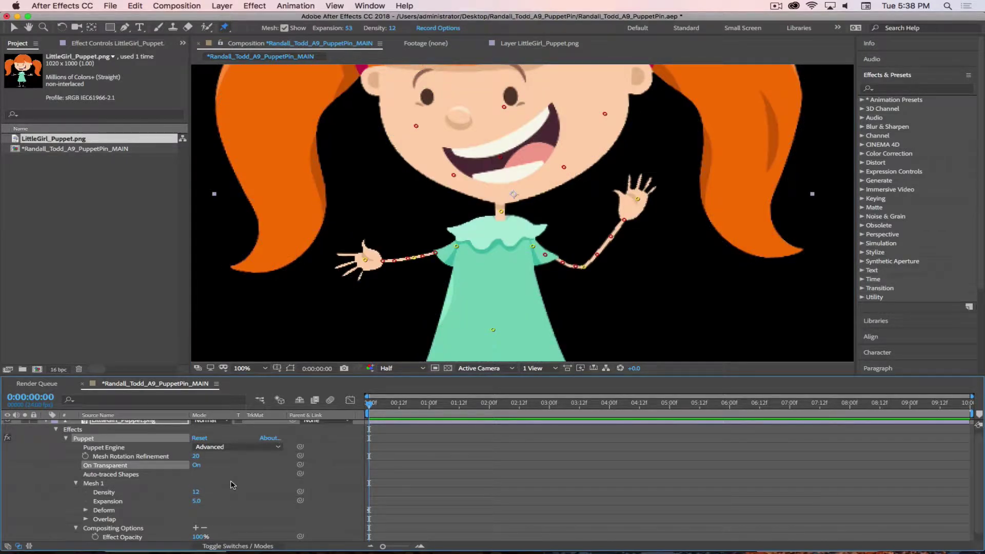
pyautogui.click(638, 198)
pyautogui.scroll(-2, 648, 242)
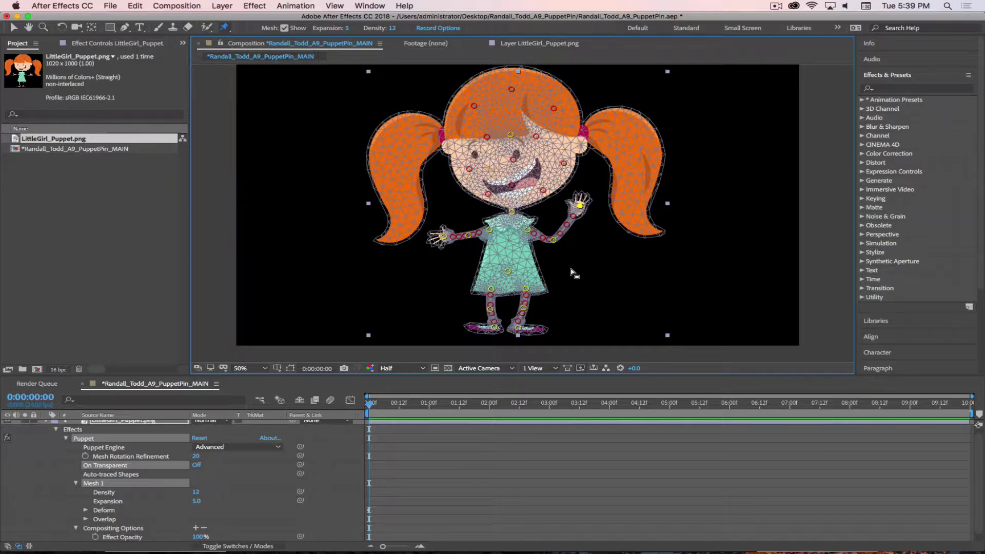
pyautogui.moveTo(580, 205); pyautogui.dragTo(514, 265)
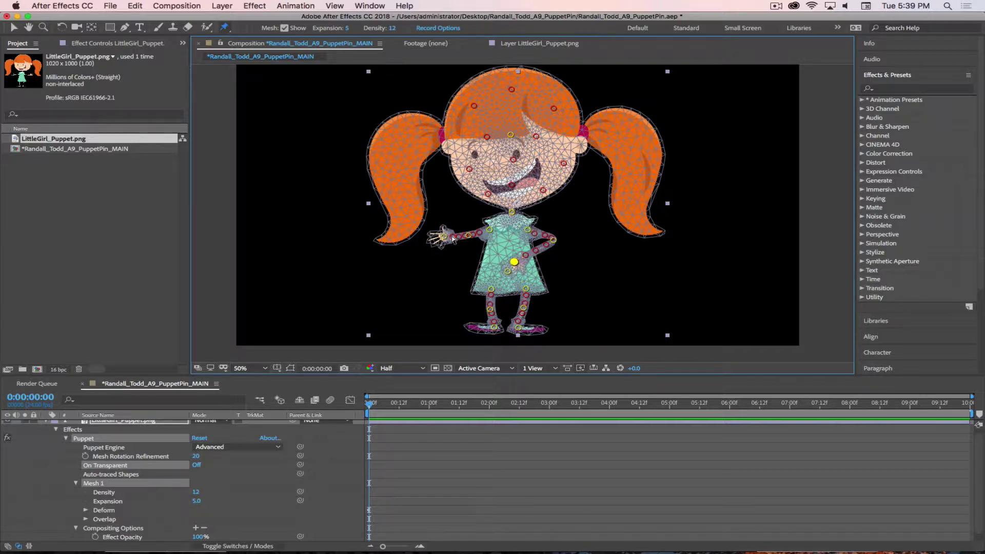
pyautogui.moveTo(444, 237); pyautogui.dragTo(494, 259)
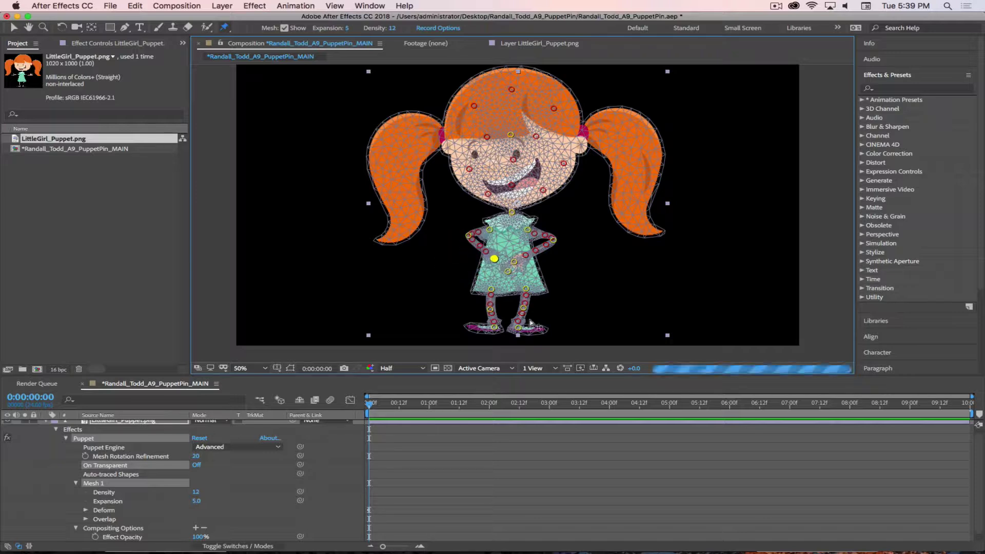
# Deselect the hand pin and turn off Mesh Show to hide the triangle overlay
pyautogui.click(478, 485)
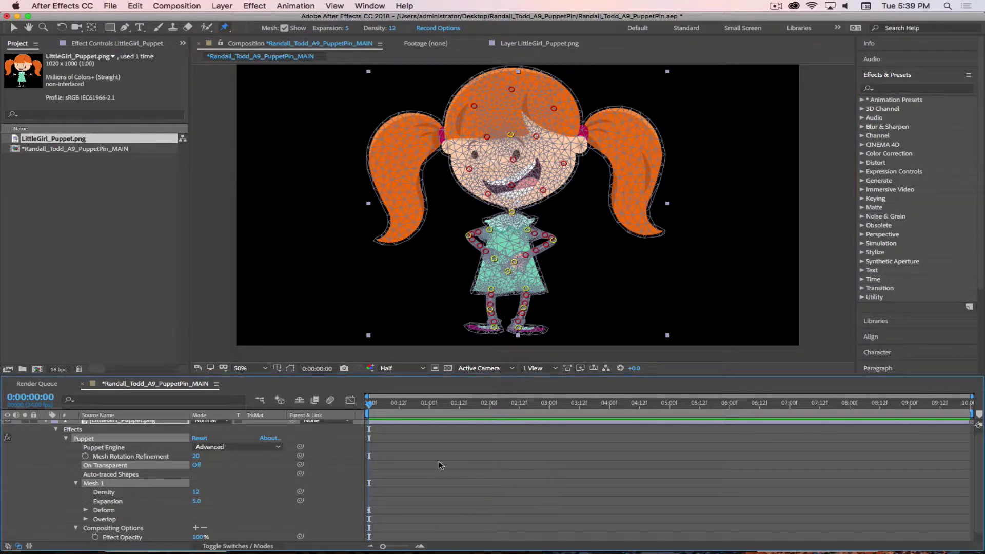
pyautogui.click(284, 28)
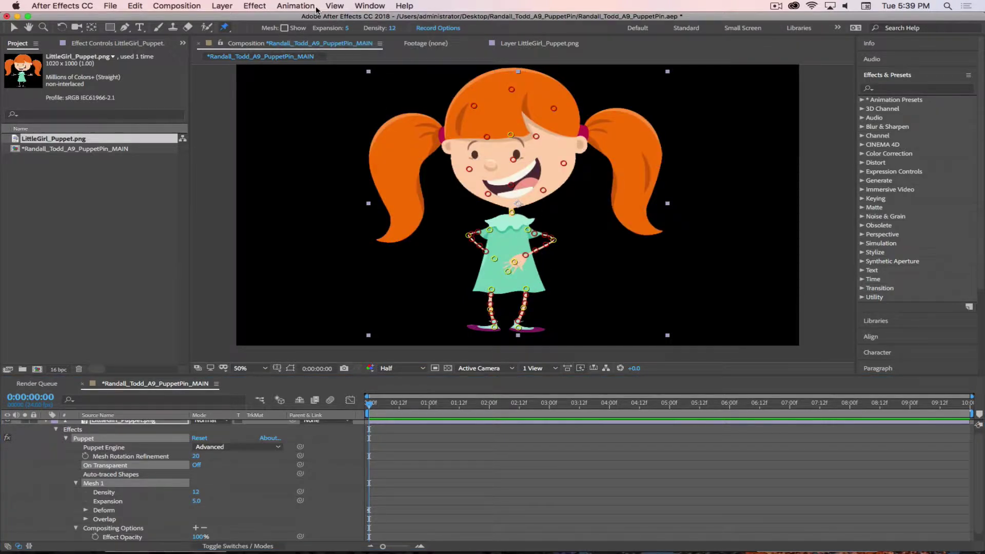
pyautogui.moveTo(224, 28); pyautogui.dragTo(254, 53)
# Select the right-side hand overlap pin and change its In Front from 50% to 35%
pyautogui.click(580, 237)
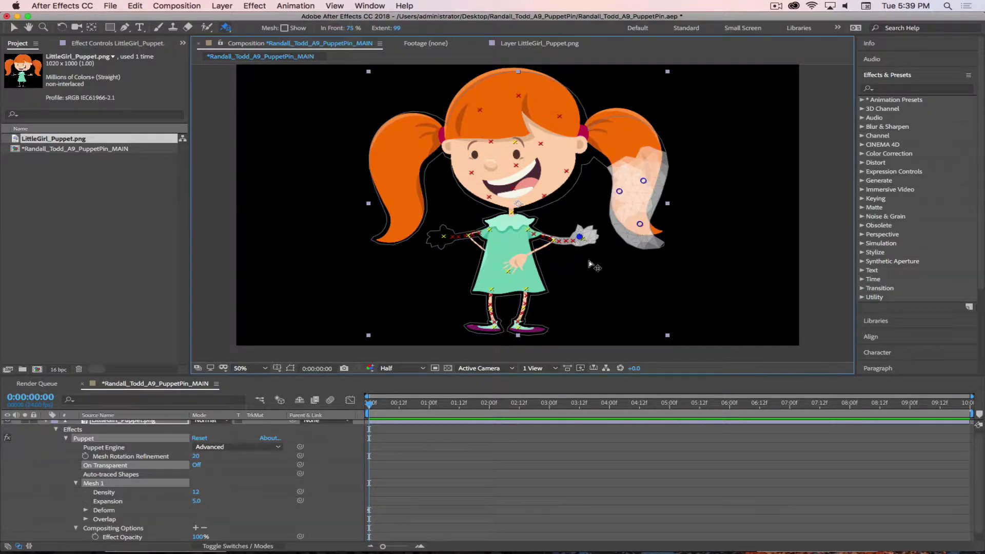
pyautogui.click(351, 28)
pyautogui.write('50')
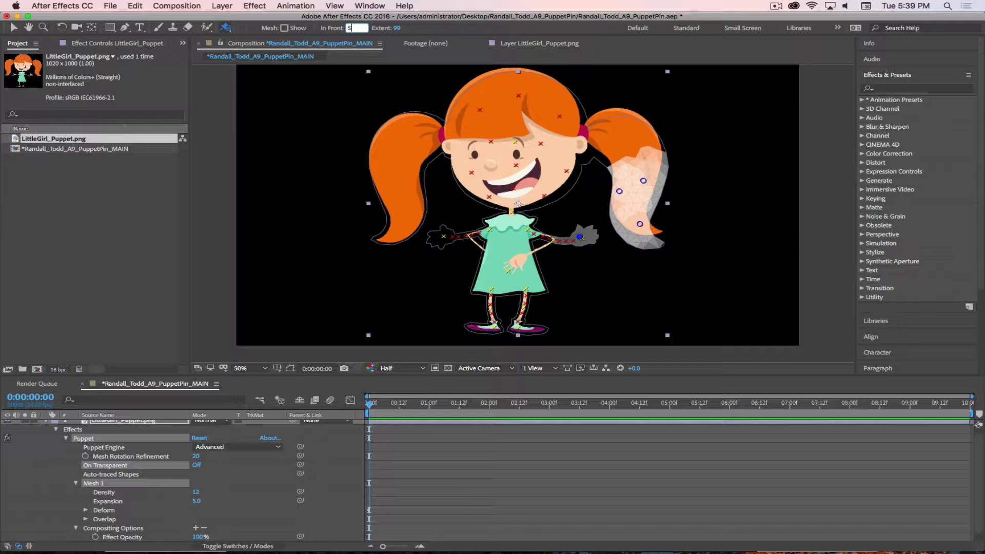
pyautogui.press('Return')
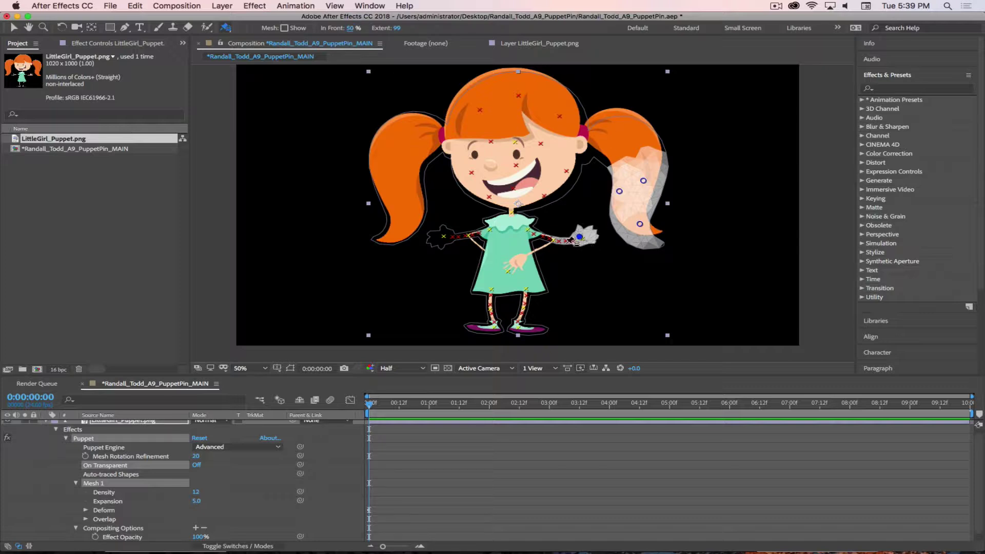
pyautogui.click(354, 28)
pyautogui.write('35')
pyautogui.press('Return')
pyautogui.click(538, 422)
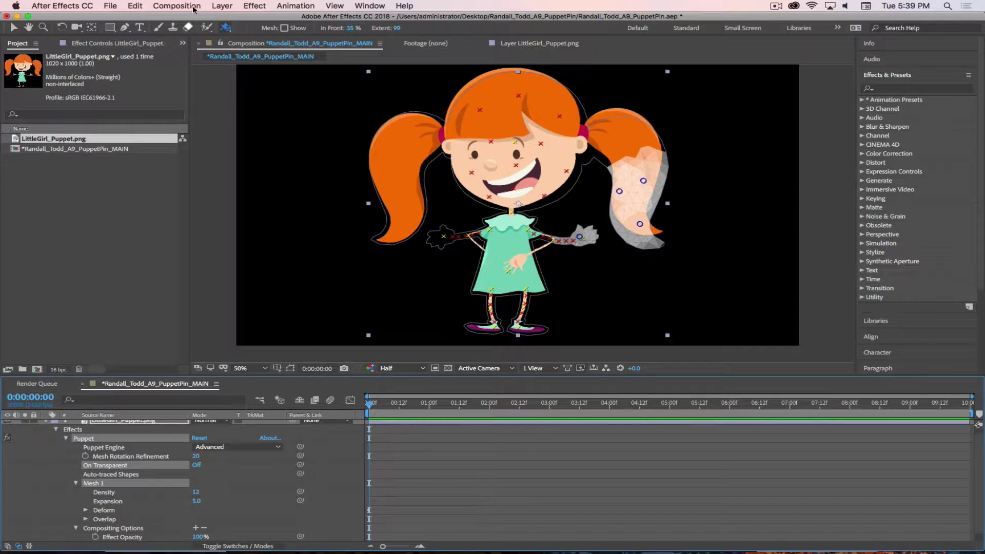
pyautogui.click(226, 27)
pyautogui.click(259, 27)
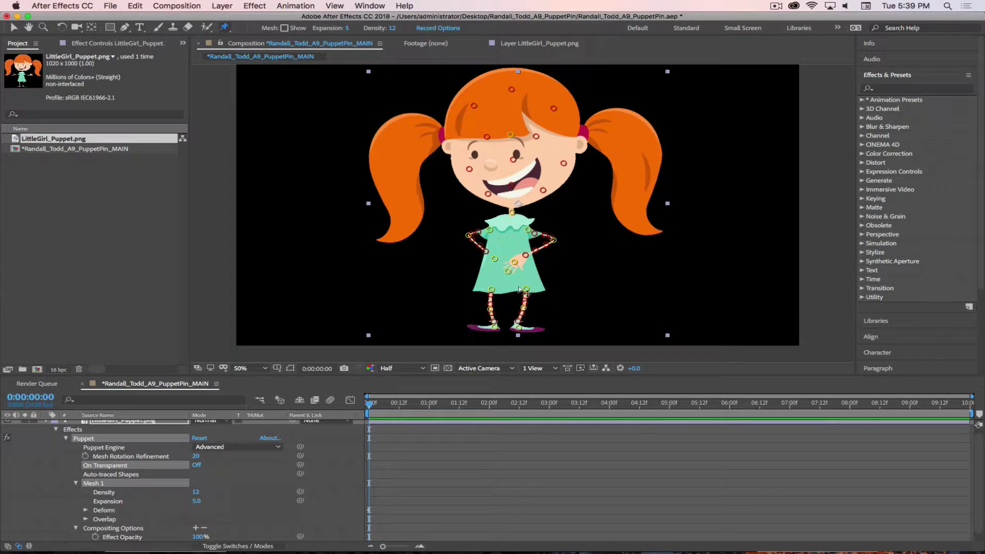
# Drag the right-side hand pin up so the arm waves beside her pigtail
pyautogui.click(514, 262)
pyautogui.moveTo(516, 262); pyautogui.dragTo(570, 212)
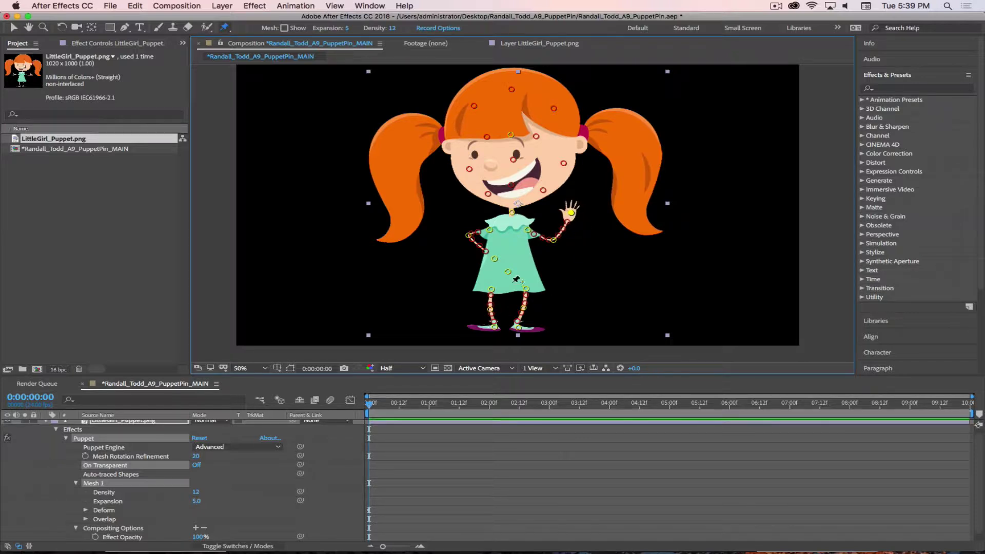
pyautogui.moveTo(224, 27); pyautogui.dragTo(277, 50)
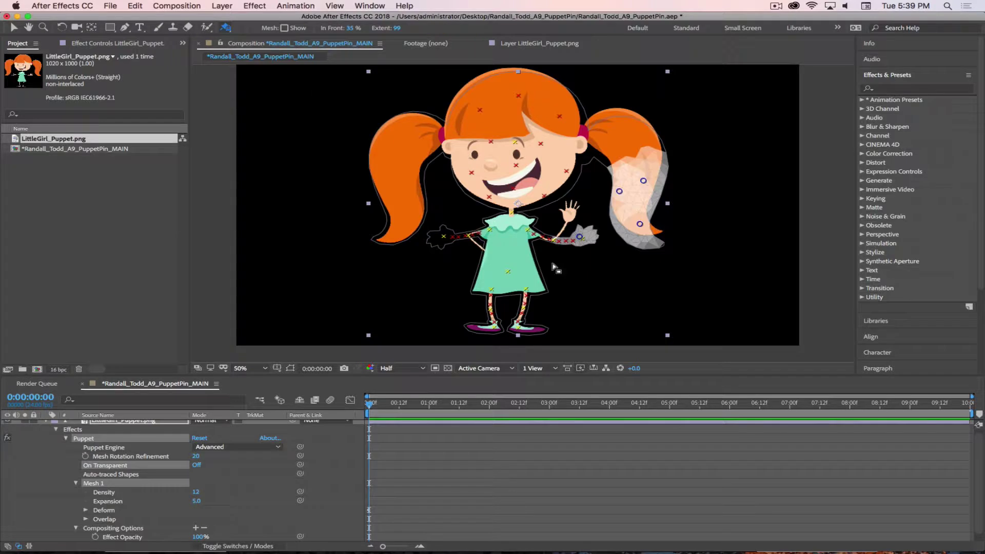
# Add two overlap pins on the dress and give the newer one In Front 55%
pyautogui.click(521, 261)
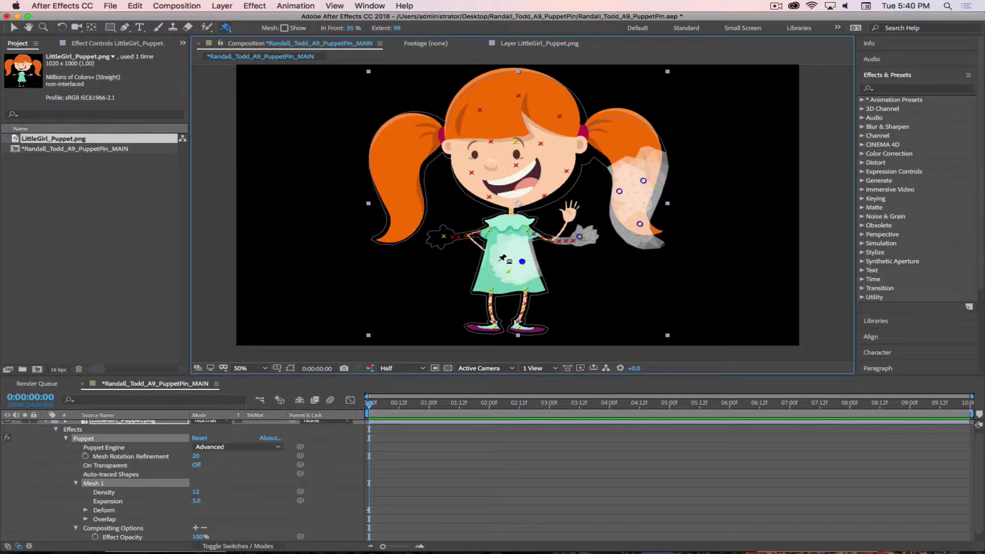
pyautogui.click(498, 261)
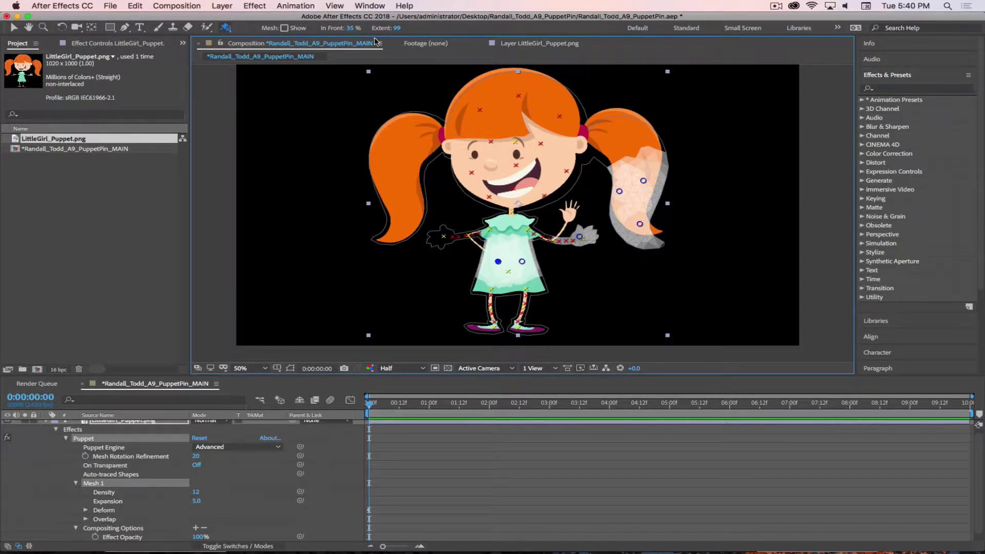
pyautogui.click(353, 27)
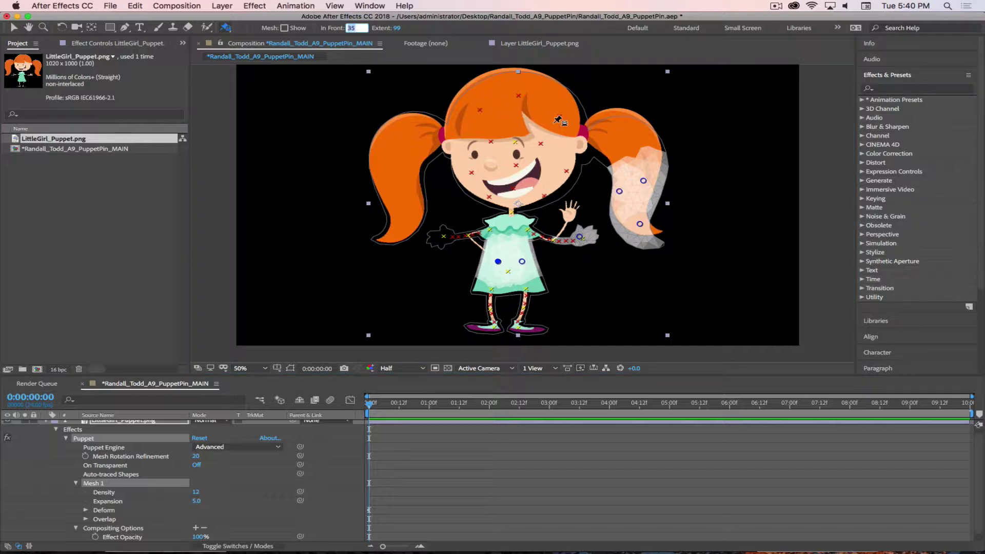
pyautogui.write('55')
pyautogui.press('BackSpace')
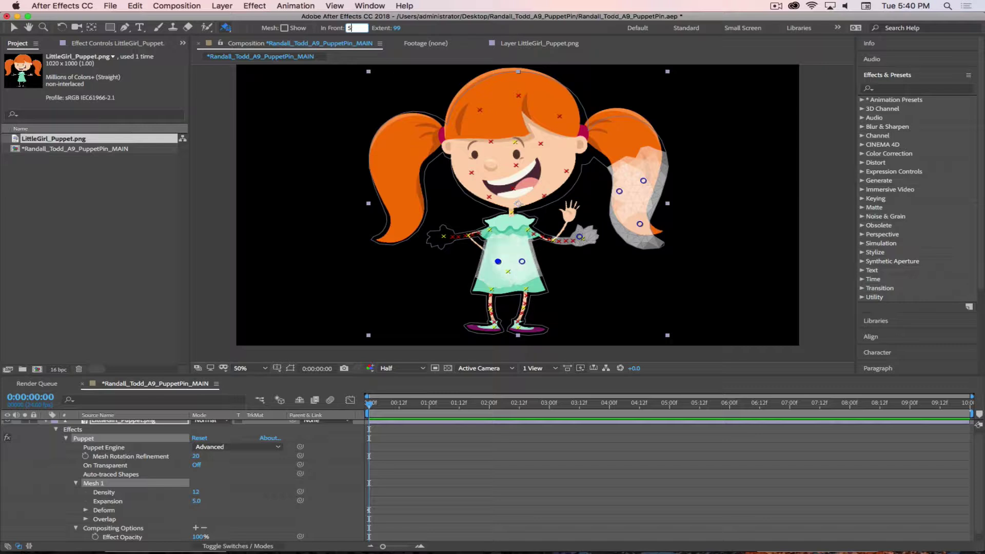
pyautogui.press('Return')
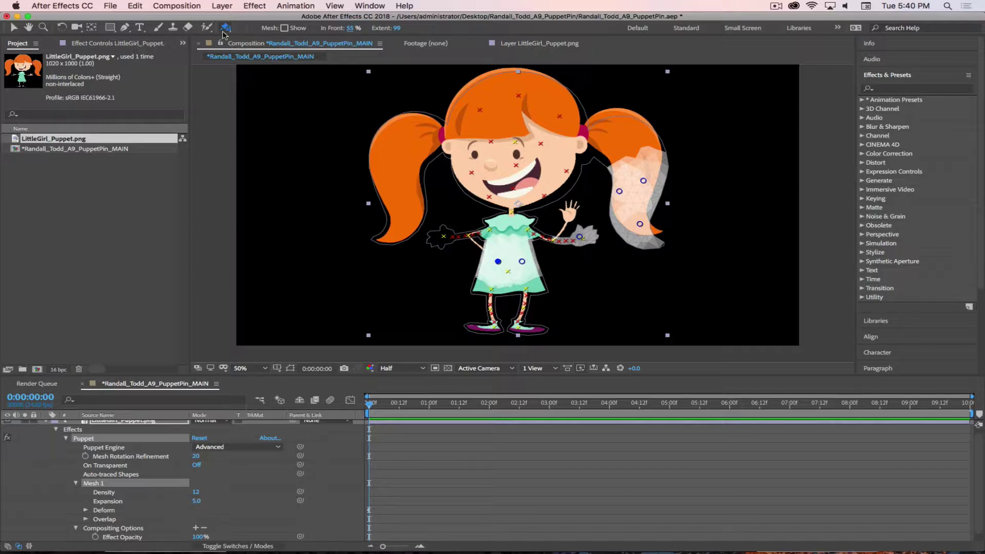
# Lower the waving hand onto her hip and place a dress pin shifted slightly right
pyautogui.moveTo(224, 34); pyautogui.dragTo(257, 29)
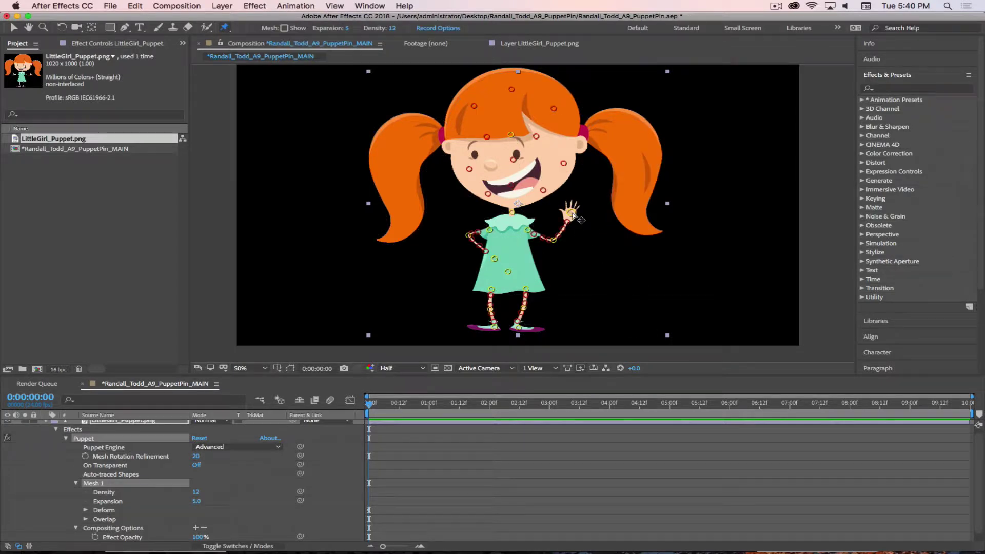
pyautogui.moveTo(571, 213); pyautogui.dragTo(524, 253)
pyautogui.click(511, 259)
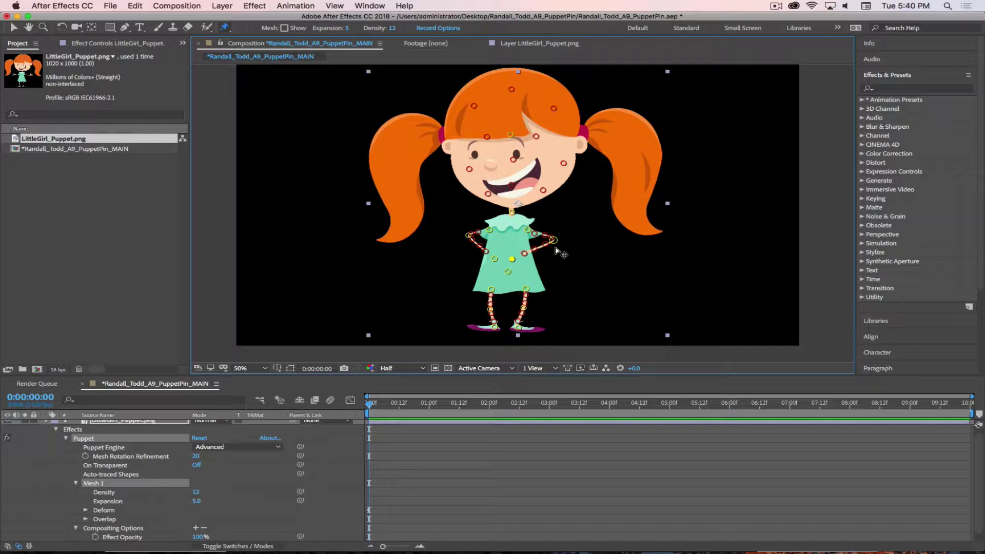
pyautogui.click(485, 468)
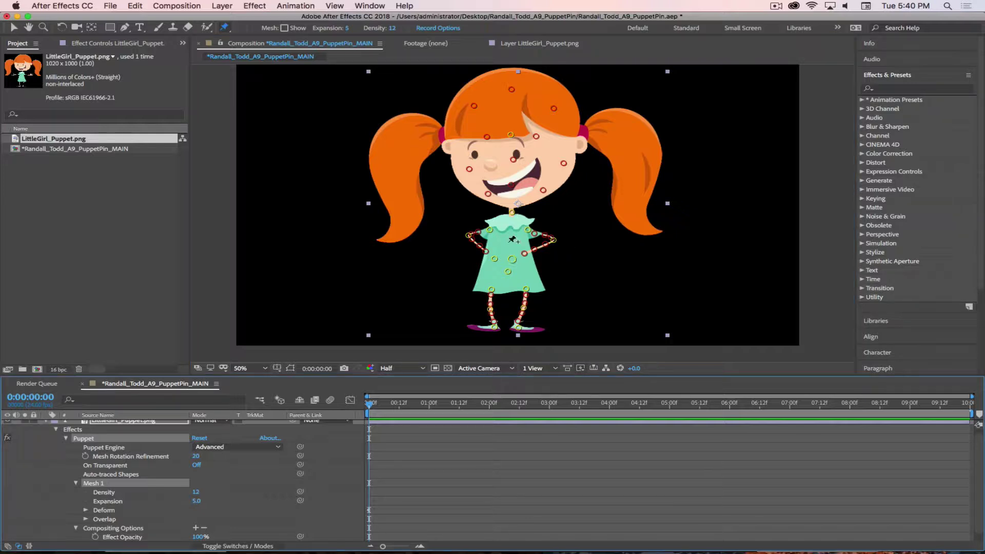
pyautogui.moveTo(511, 259); pyautogui.dragTo(545, 265)
# Add an overlap point on the dress with the Puppet Overlap Tool
pyautogui.click(228, 29)
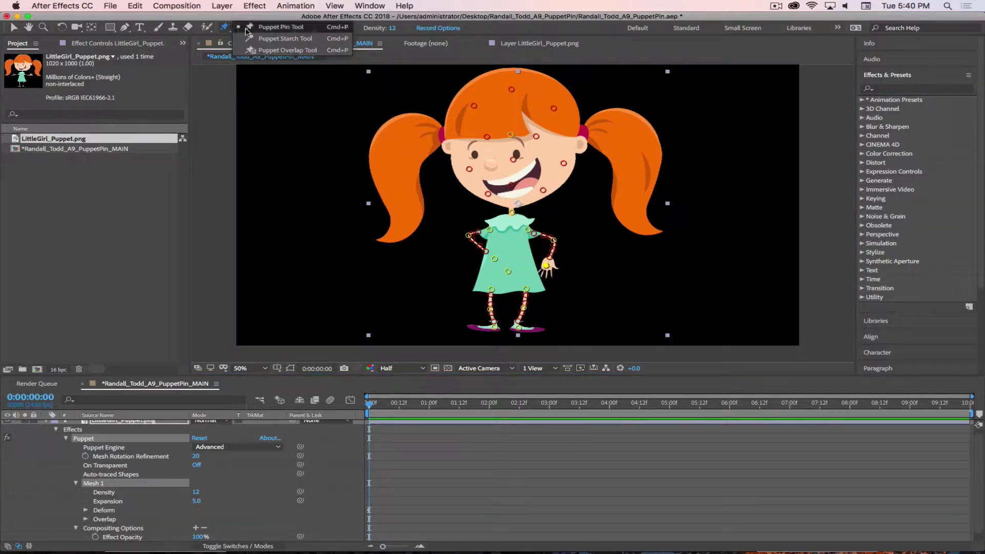
pyautogui.click(287, 49)
pyautogui.click(524, 262)
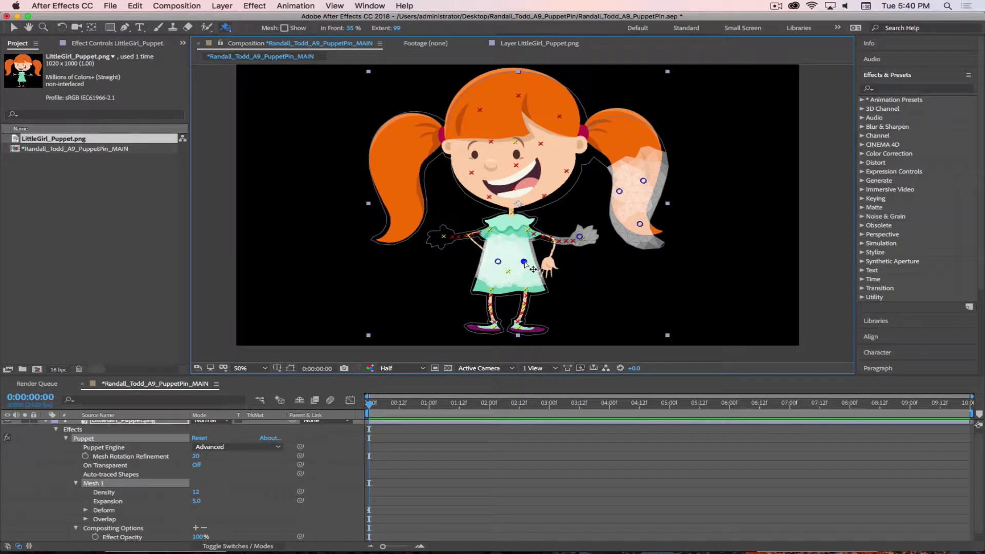
# Add more overlap pins on the dress, nudging one and widening its Extent
pyautogui.moveTo(524, 262); pyautogui.dragTo(524, 261)
pyautogui.moveTo(397, 28); pyautogui.dragTo(419, 29)
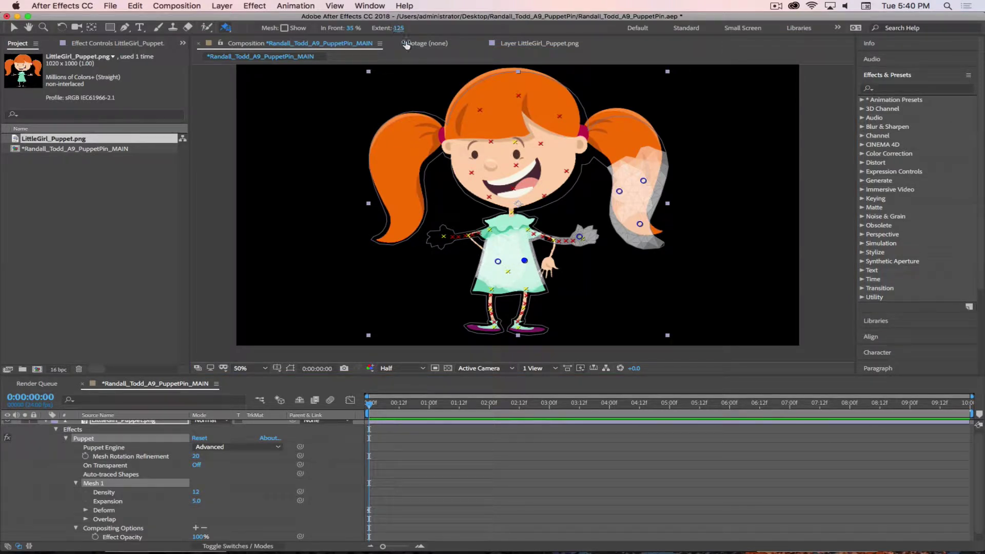
pyautogui.click(497, 262)
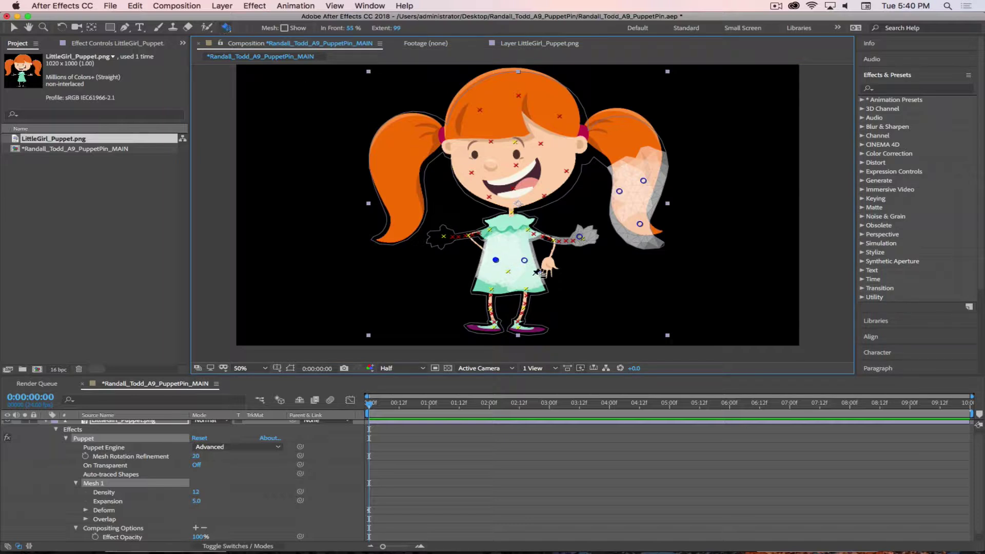
pyautogui.click(525, 278)
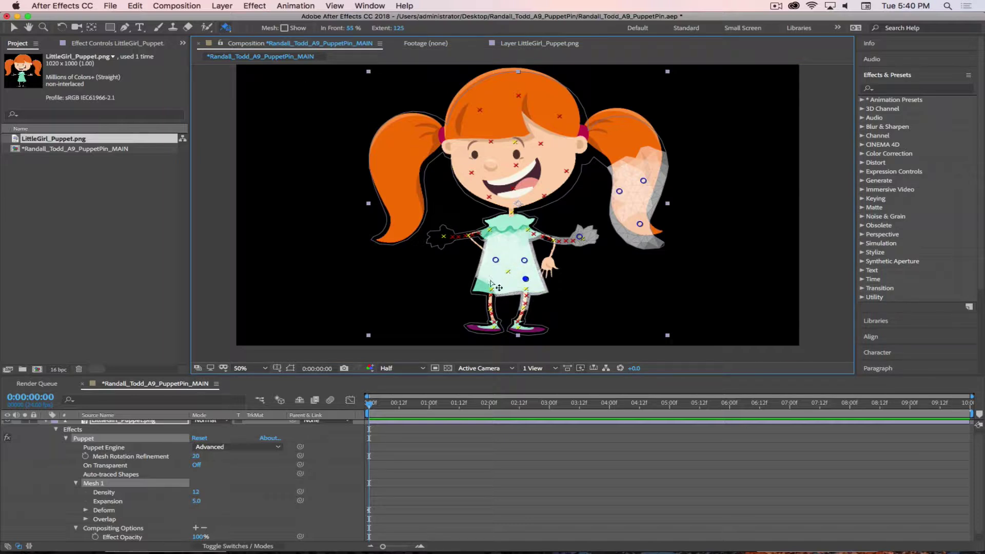
pyautogui.click(490, 280)
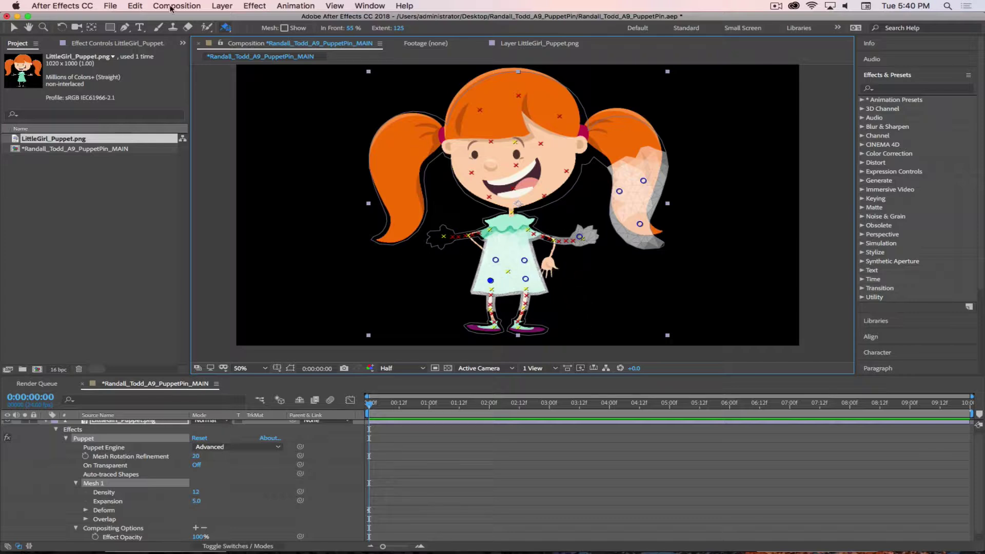
pyautogui.moveTo(226, 28); pyautogui.dragTo(267, 24)
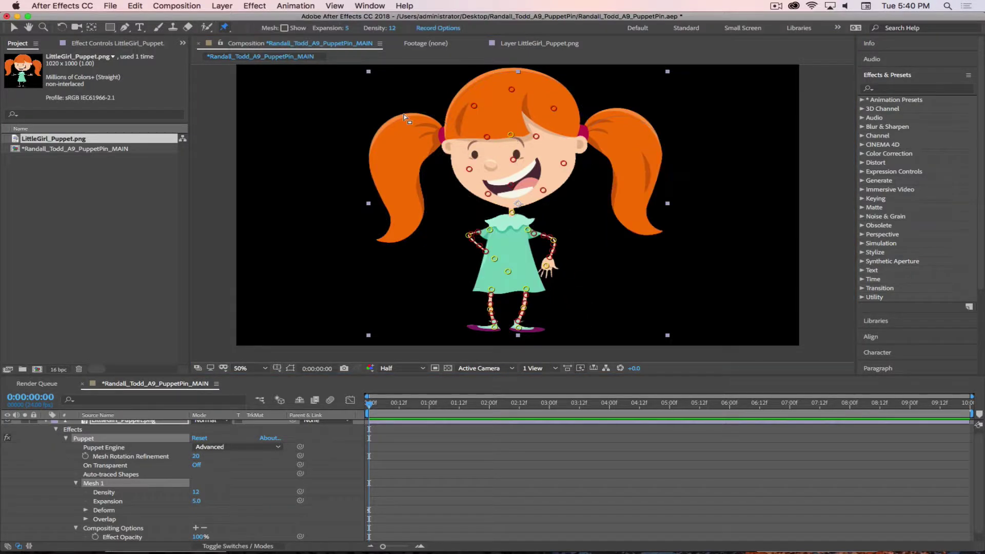
# Pin the girl's raised wrist, drag it down onto her hip, and check the first frames
pyautogui.click(549, 257)
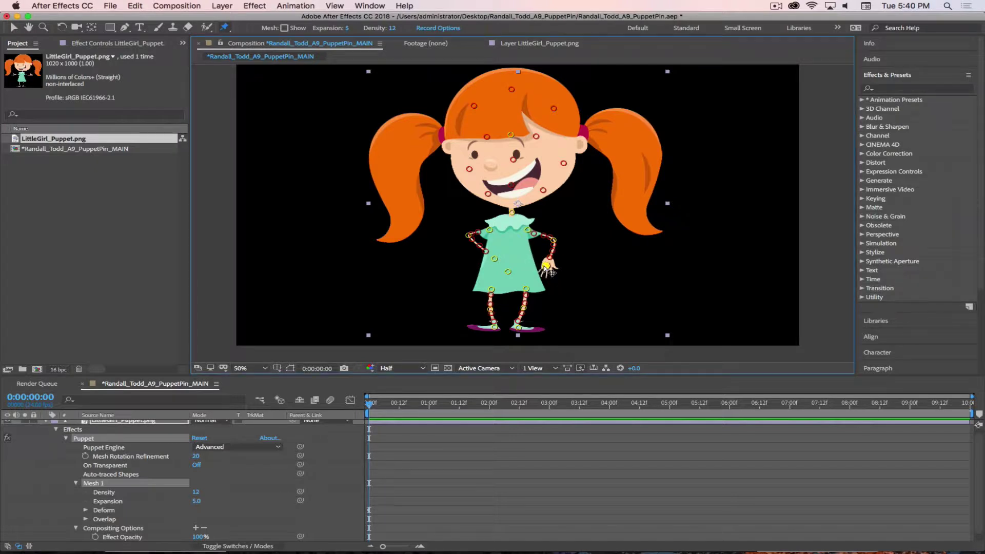
pyautogui.moveTo(550, 257); pyautogui.dragTo(513, 260)
pyautogui.moveTo(377, 413); pyautogui.dragTo(345, 406)
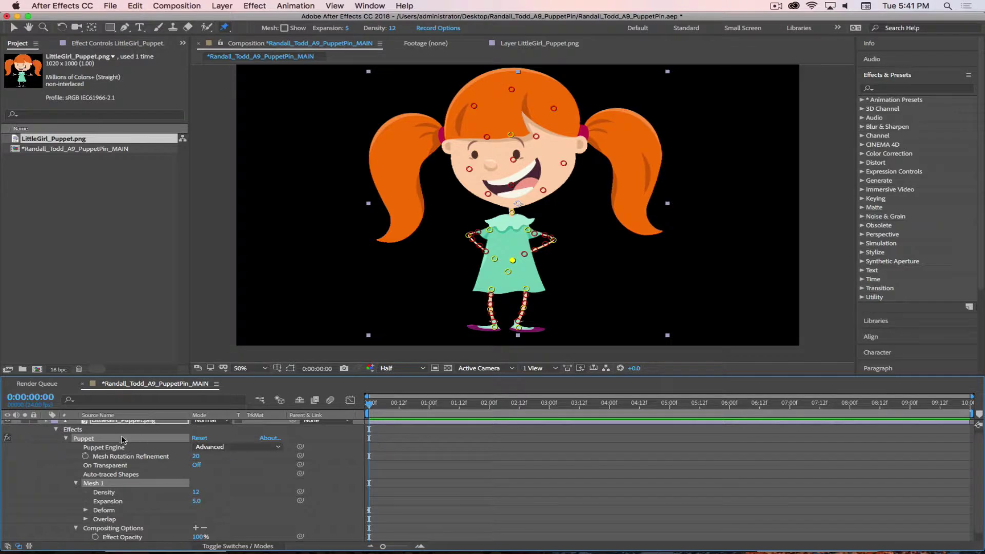
# Collapse the puppet layer's properties, undoing an accidental ellipse mask drawn on the girl
pyautogui.scroll(1, 43, 444)
pyautogui.click(45, 425)
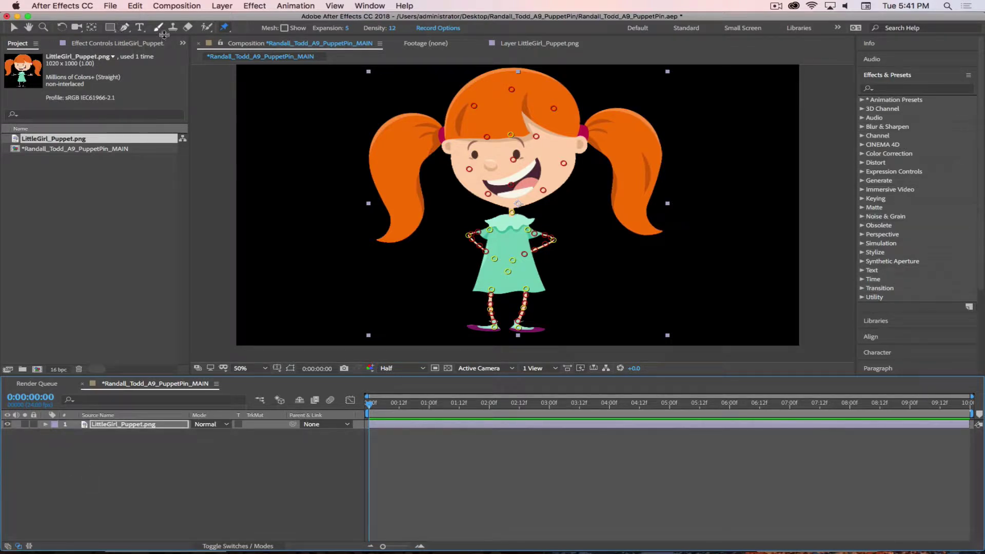
pyautogui.moveTo(109, 27); pyautogui.dragTo(139, 52)
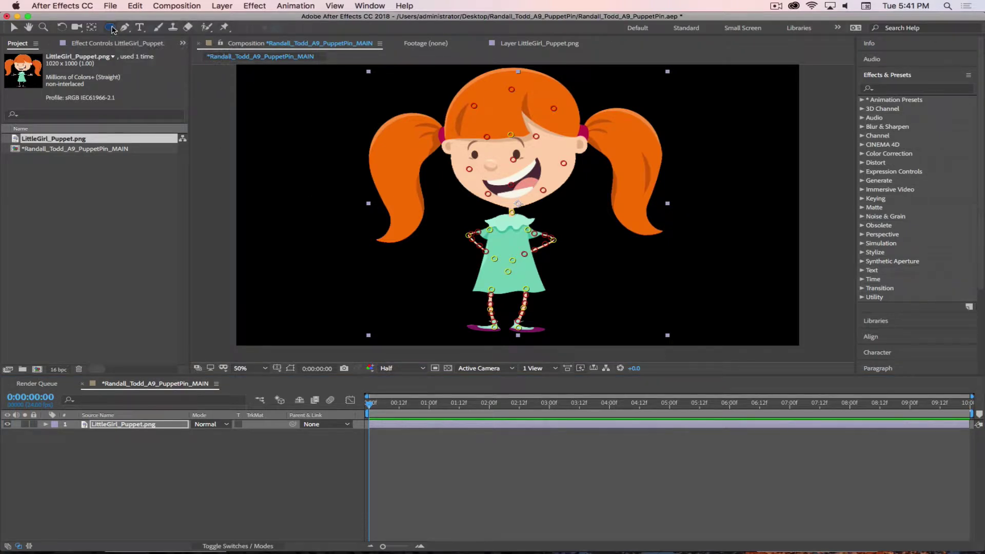
pyautogui.doubleClick(111, 28)
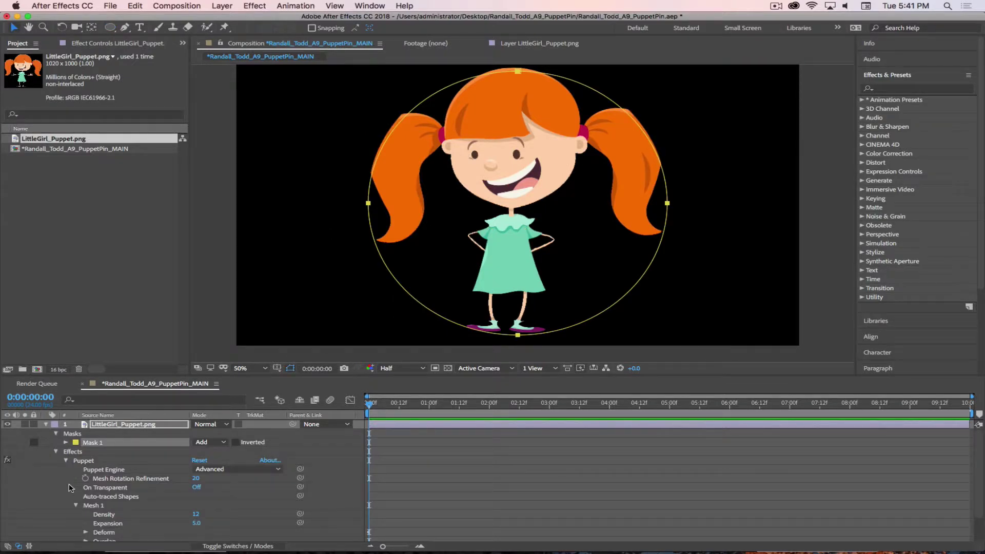
pyautogui.press('super+z')
pyautogui.click(46, 425)
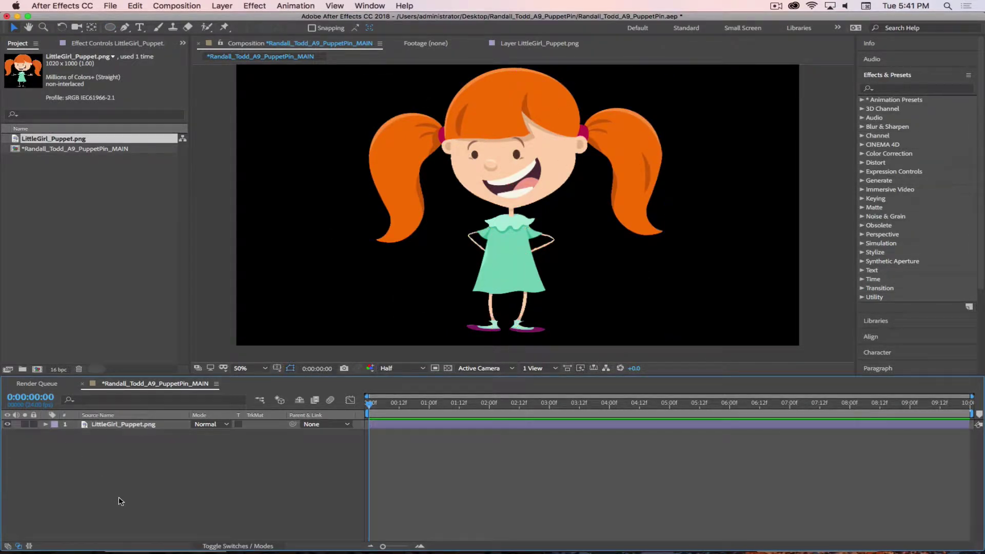
# Create a comp-sized ellipse shape layer and set its fill to None
pyautogui.doubleClick(110, 27)
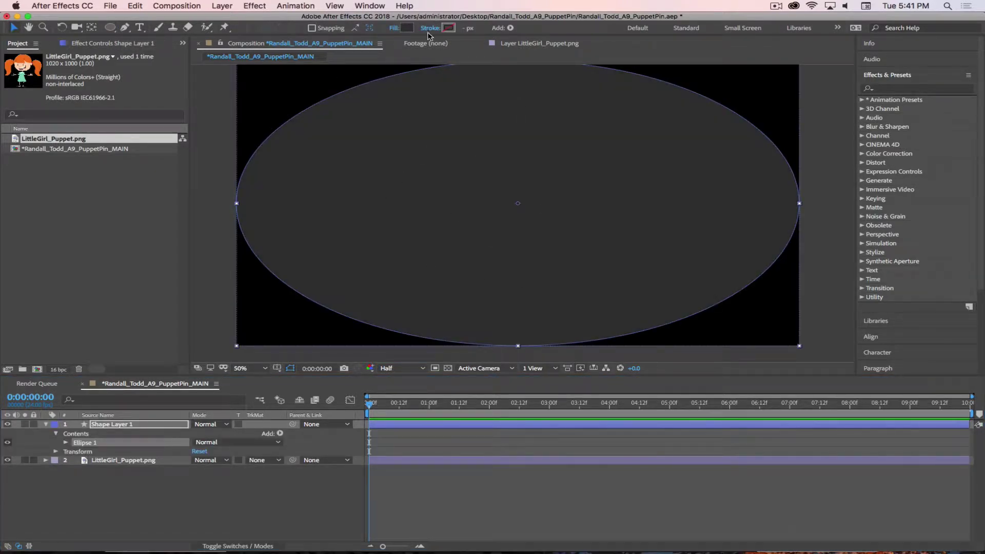
pyautogui.click(431, 29)
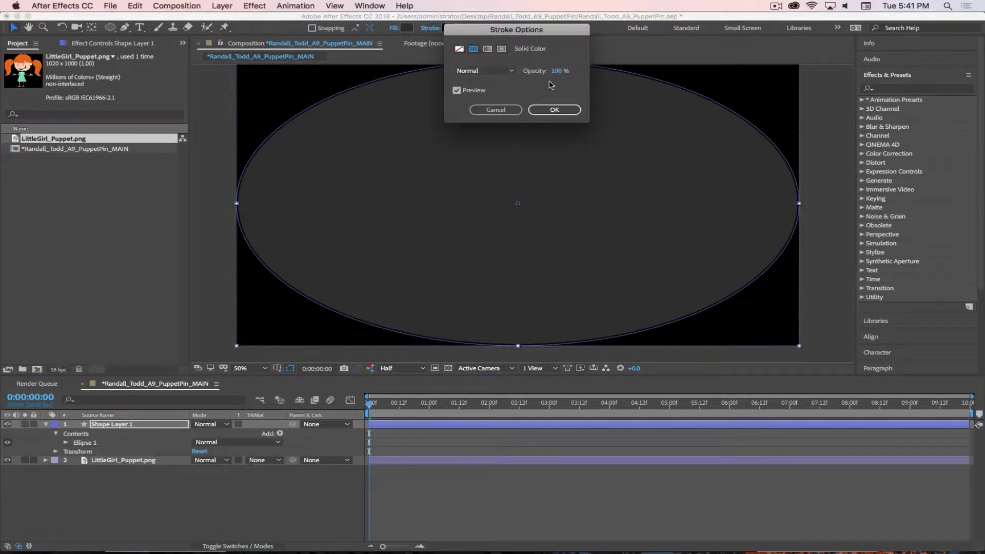
pyautogui.click(541, 106)
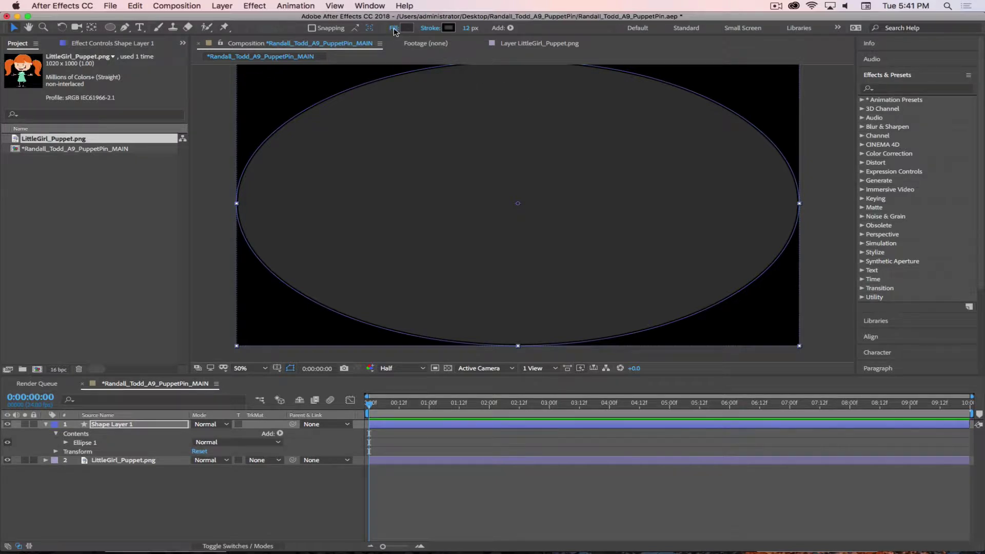
pyautogui.click(394, 28)
pyautogui.click(459, 48)
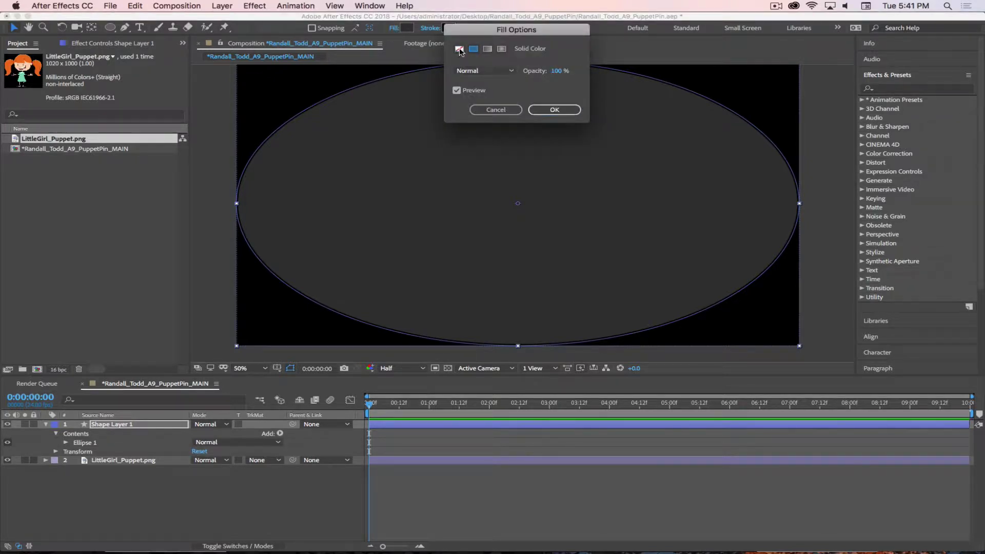
pyautogui.click(548, 111)
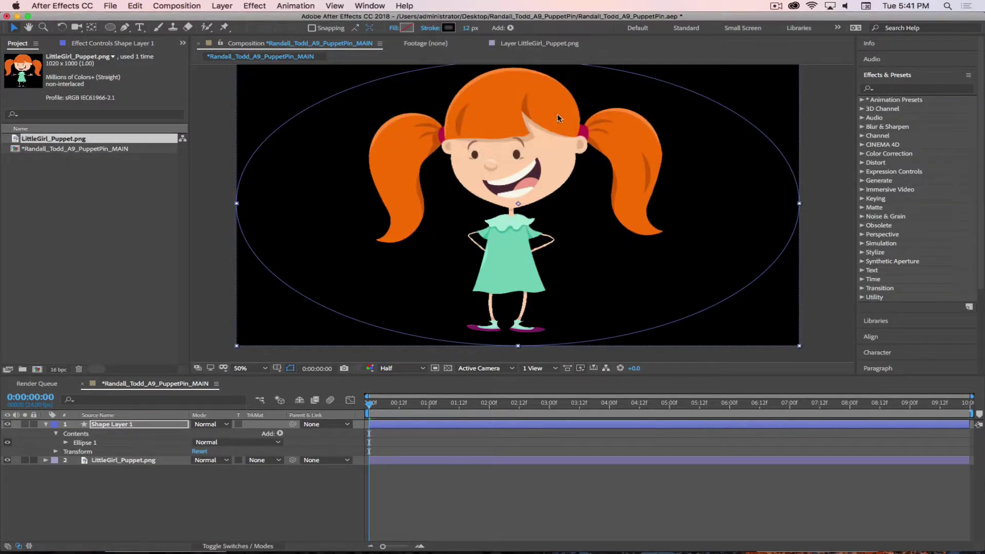
# Sample the girl's orange hair (DC761C) as the ellipse's stroke colour
pyautogui.click(877, 351)
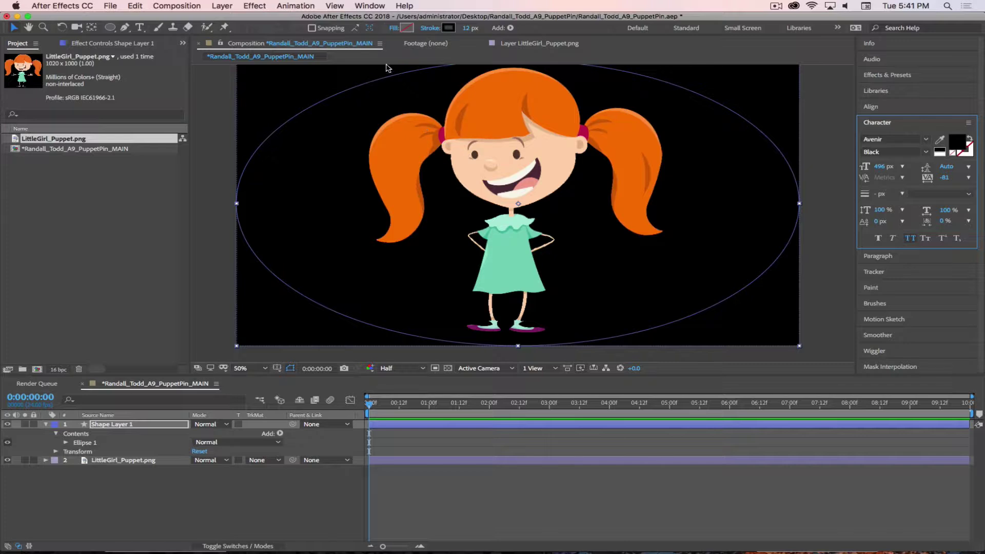
pyautogui.click(449, 29)
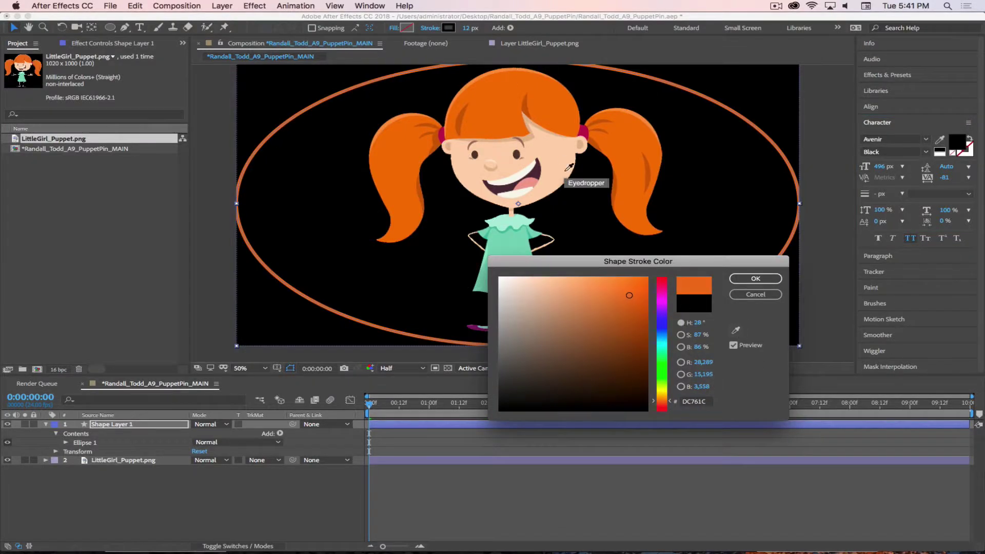
pyautogui.click(630, 165)
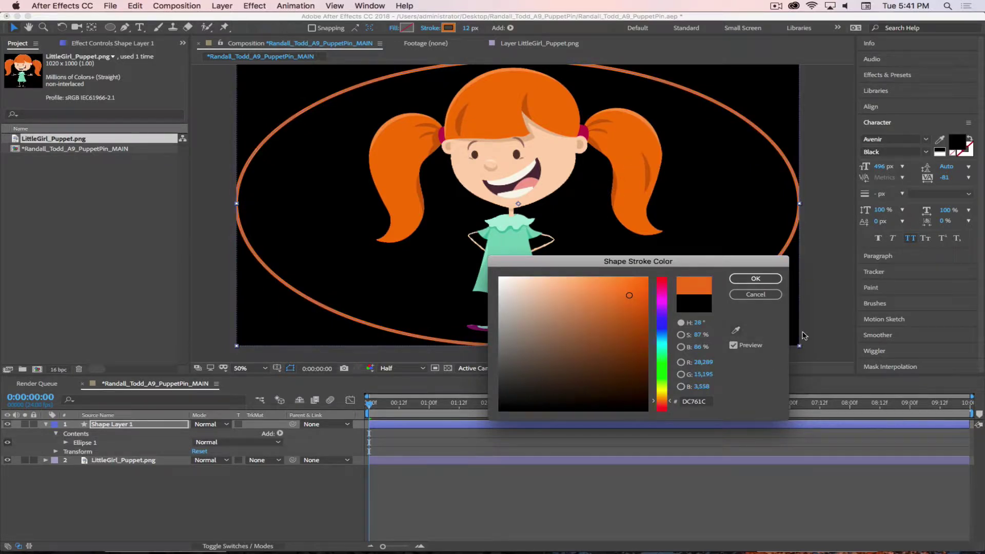
pyautogui.click(763, 280)
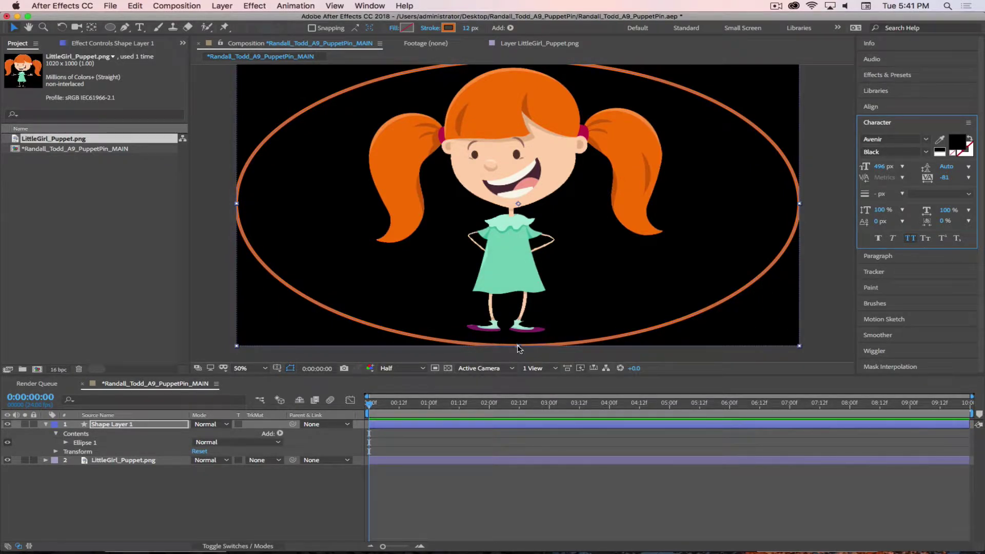
# Try flattening, narrowing and thickening the ellipse outline into a waist band
pyautogui.moveTo(518, 349); pyautogui.dragTo(521, 267)
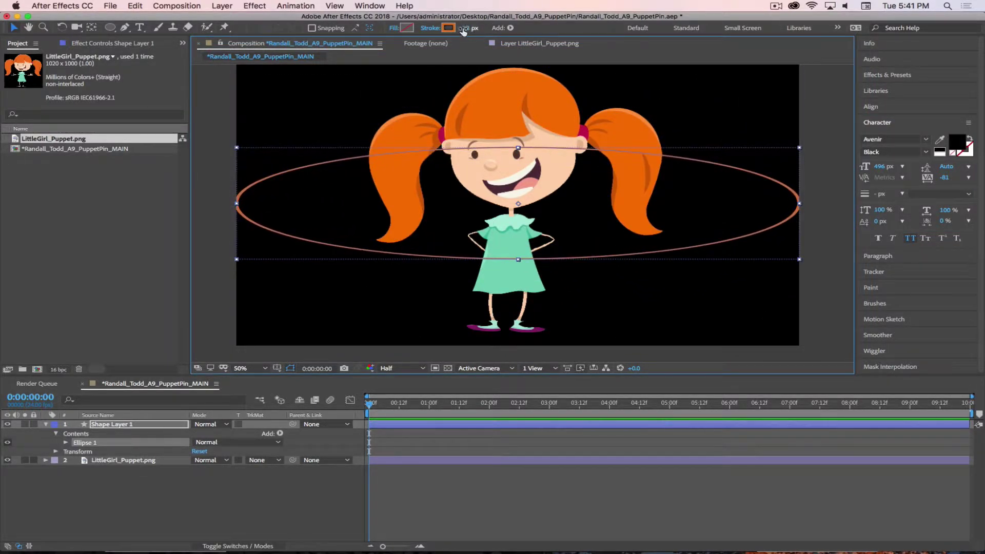
pyautogui.moveTo(463, 32); pyautogui.dragTo(490, 36)
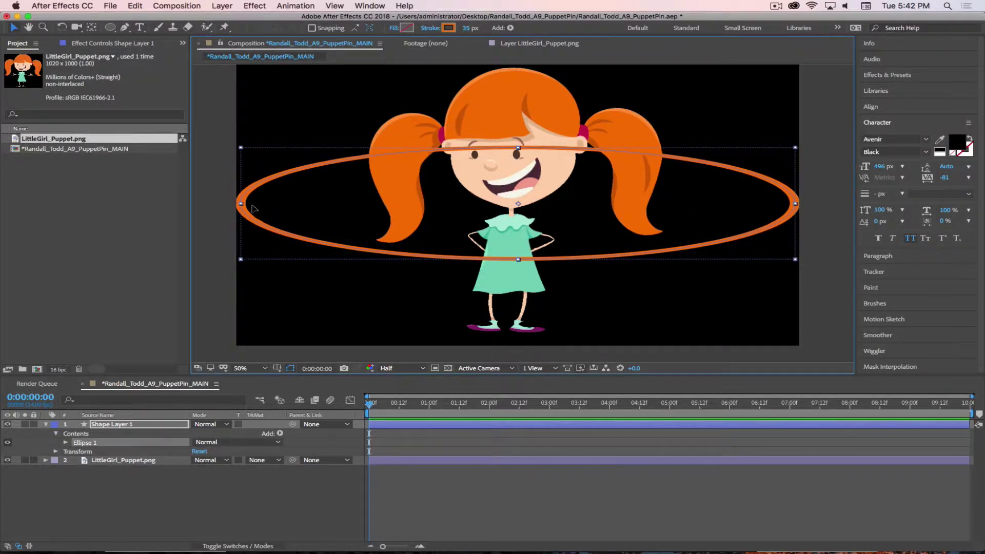
pyautogui.moveTo(237, 203); pyautogui.dragTo(369, 214)
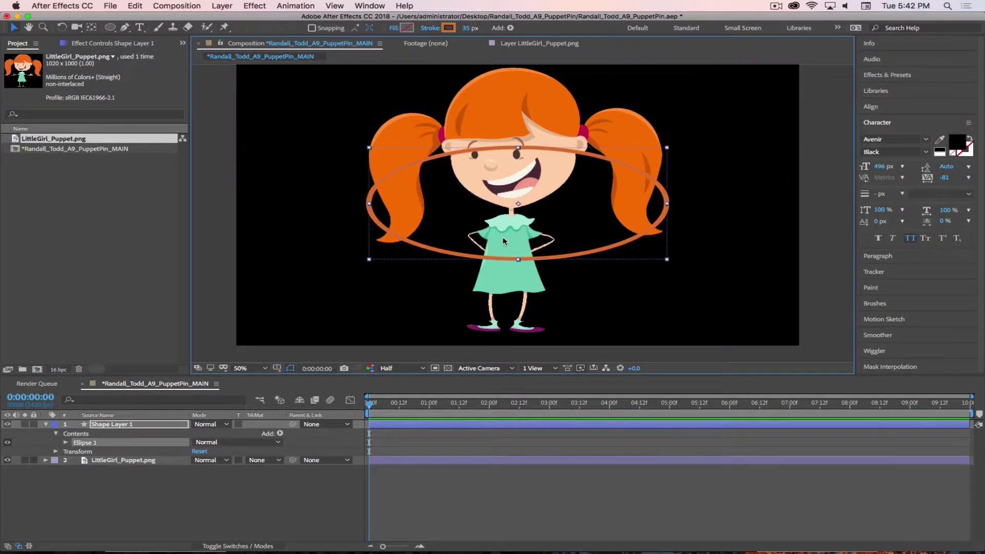
pyautogui.moveTo(516, 258)
pyautogui.mouseDown()
pyautogui.moveTo(517, 233)
pyautogui.moveTo(553, 227)
pyautogui.moveTo(546, 277)
pyautogui.moveTo(509, 279)
pyautogui.mouseUp()
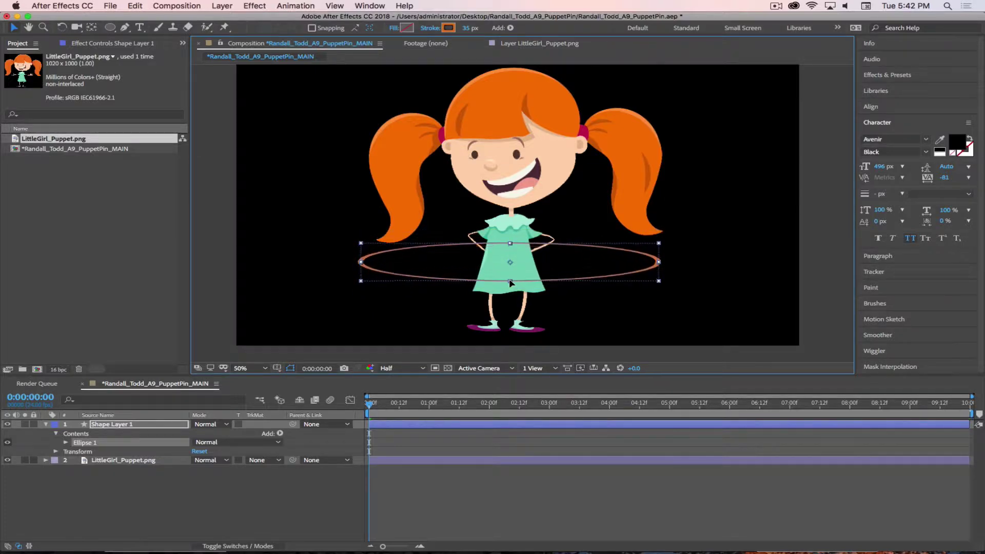
pyautogui.moveTo(470, 28); pyautogui.dragTo(494, 30)
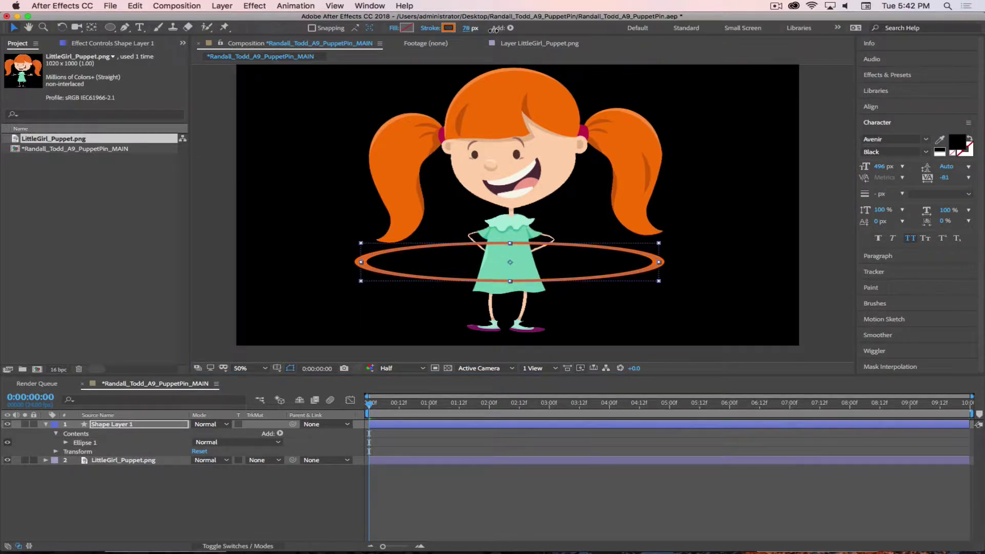
pyautogui.click(399, 491)
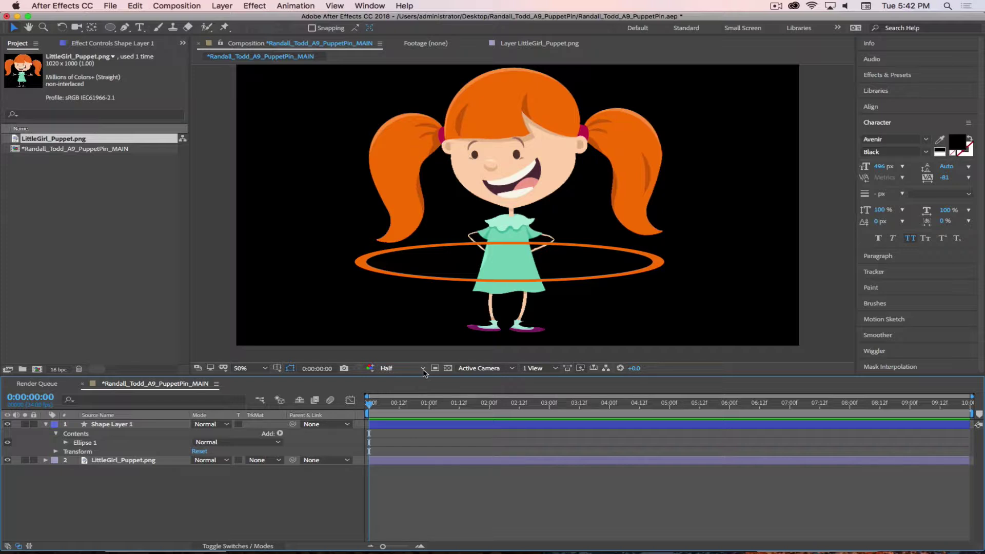
# Revert the ellipse to full comp size and make Shape Layer 1 a 3D layer
pyautogui.press('super+z')
pyautogui.press('super+z')
pyautogui.press('super+z')
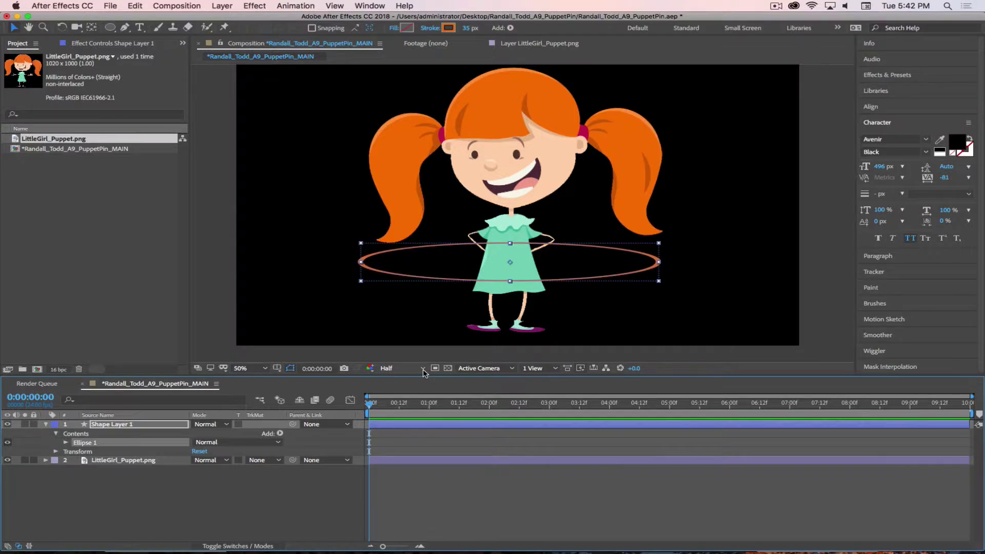
pyautogui.press('super+z')
pyautogui.press('super+z')
pyautogui.press('super+z')
pyautogui.press('super+z')
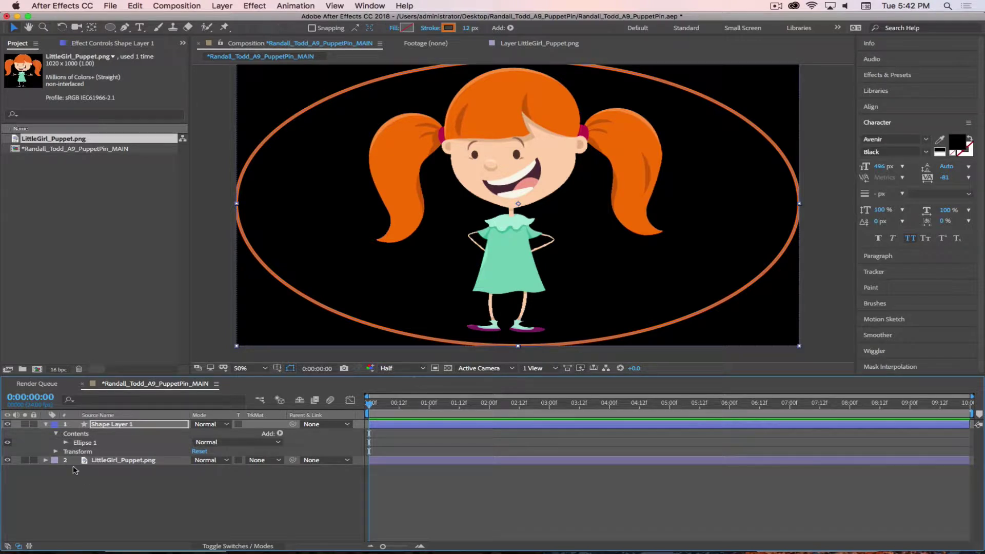
pyautogui.press('Return')
pyautogui.click(239, 547)
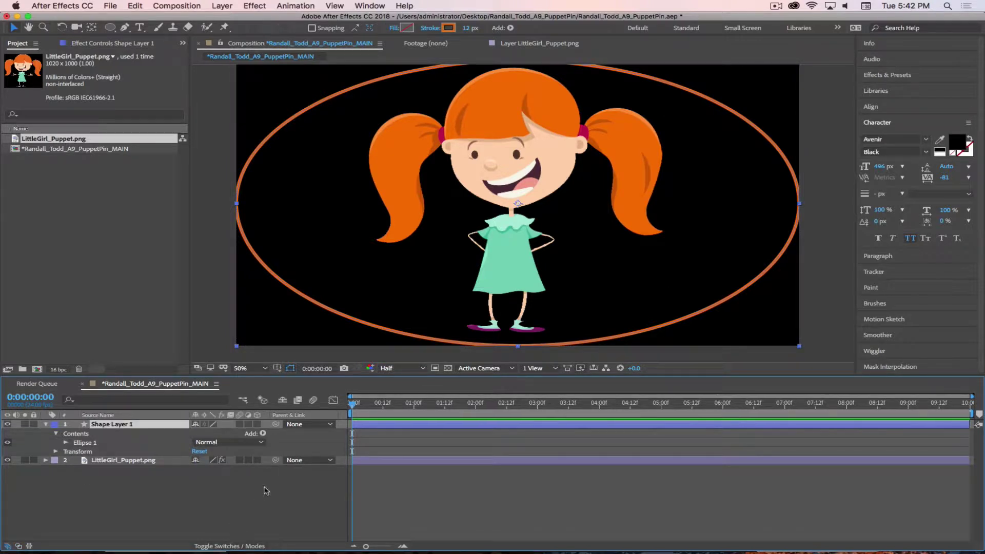
pyautogui.click(262, 476)
pyautogui.click(257, 424)
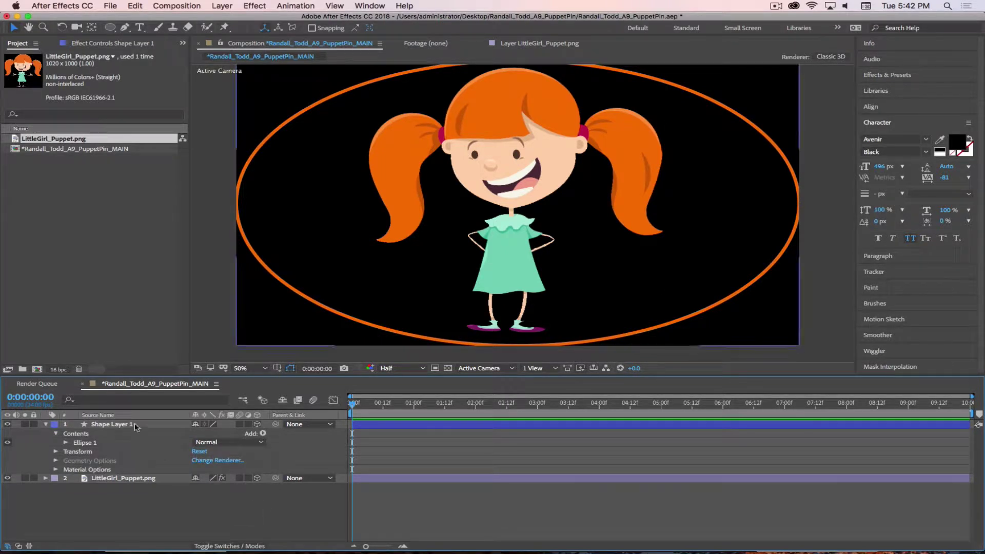
# Try a Y rotation on the ellipse, undo it, and thicken the hoop outline to 44 px
pyautogui.click(133, 425)
pyautogui.press('r')
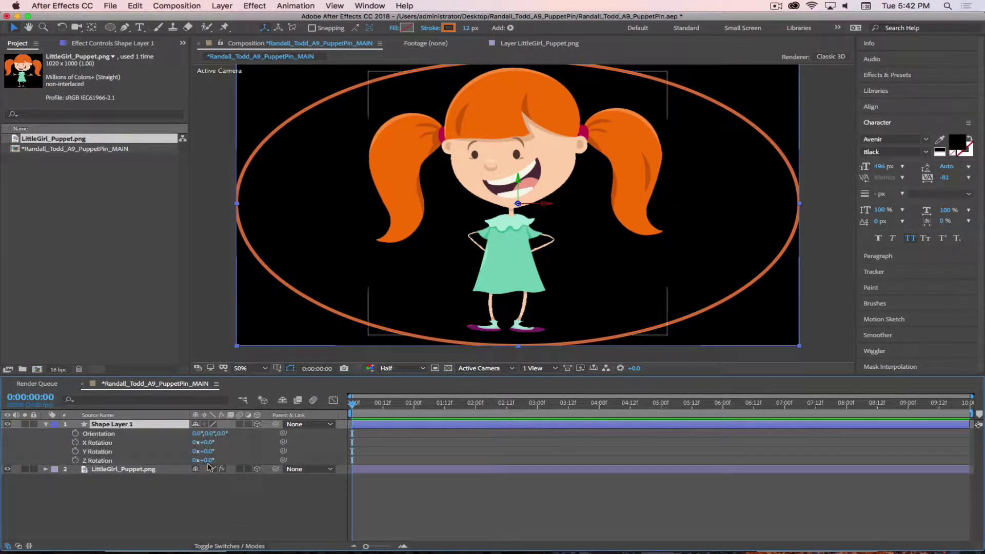
pyautogui.moveTo(207, 451); pyautogui.dragTo(177, 453)
pyautogui.press('super+z')
pyautogui.click(134, 424)
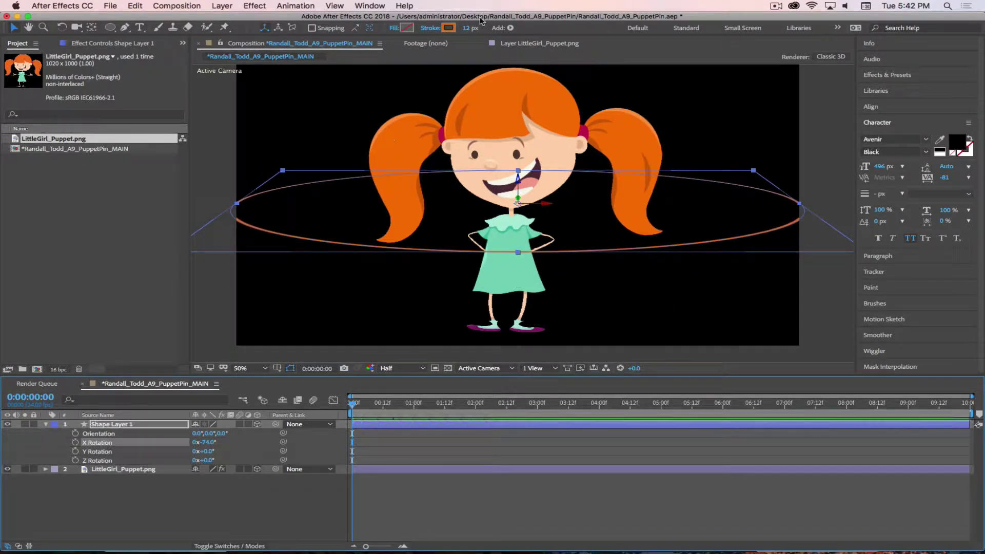
pyautogui.moveTo(467, 28); pyautogui.dragTo(537, 31)
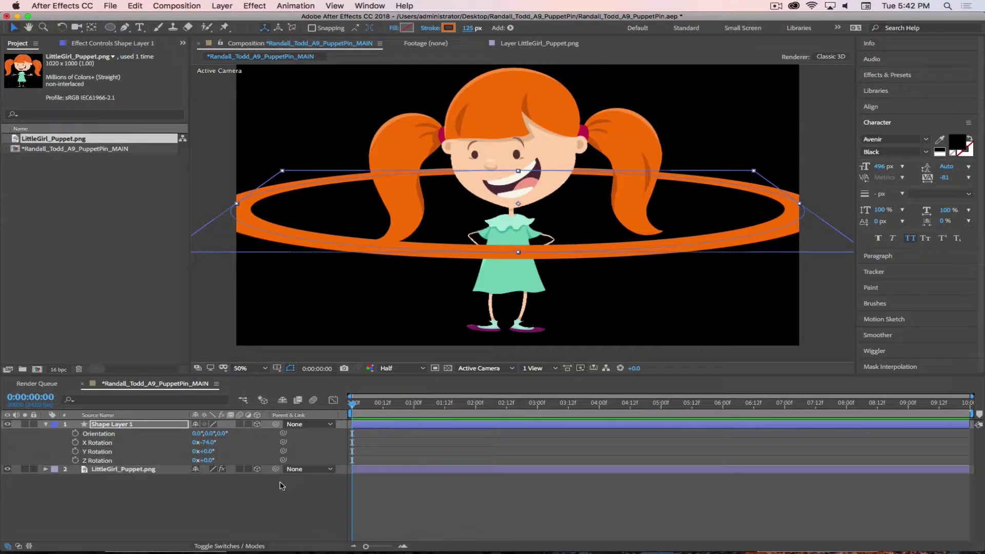
# Scale the hoop down to about 39%, checking its Position property along the way
pyautogui.click(123, 426)
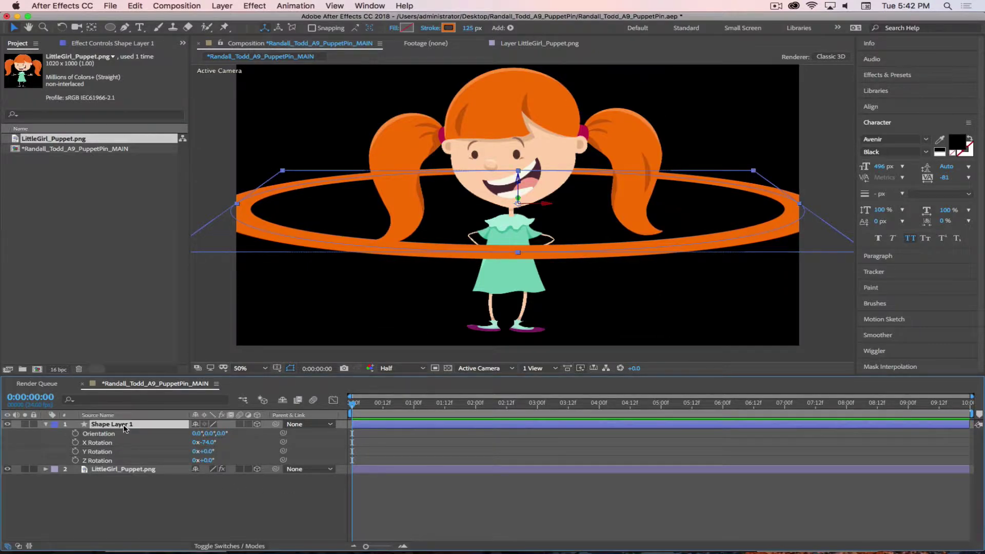
pyautogui.press('p')
pyautogui.press('s')
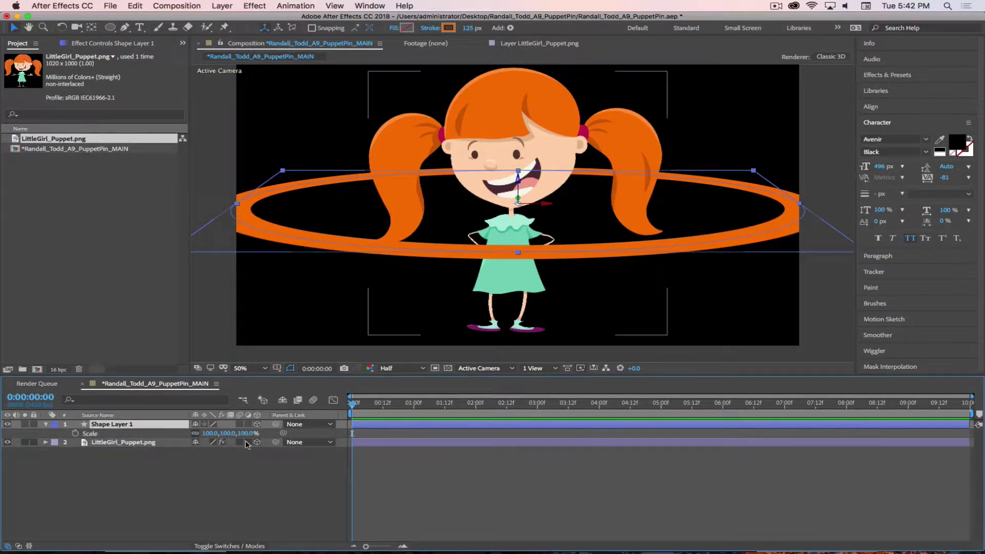
pyautogui.moveTo(215, 433); pyautogui.dragTo(325, 442)
pyautogui.press('p')
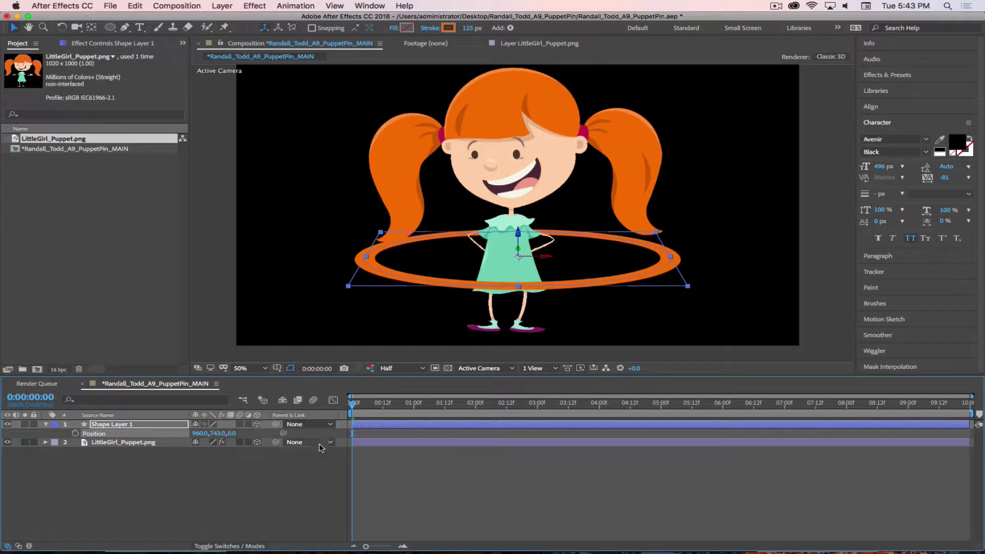
pyautogui.press('s')
pyautogui.moveTo(222, 433); pyautogui.dragTo(212, 434)
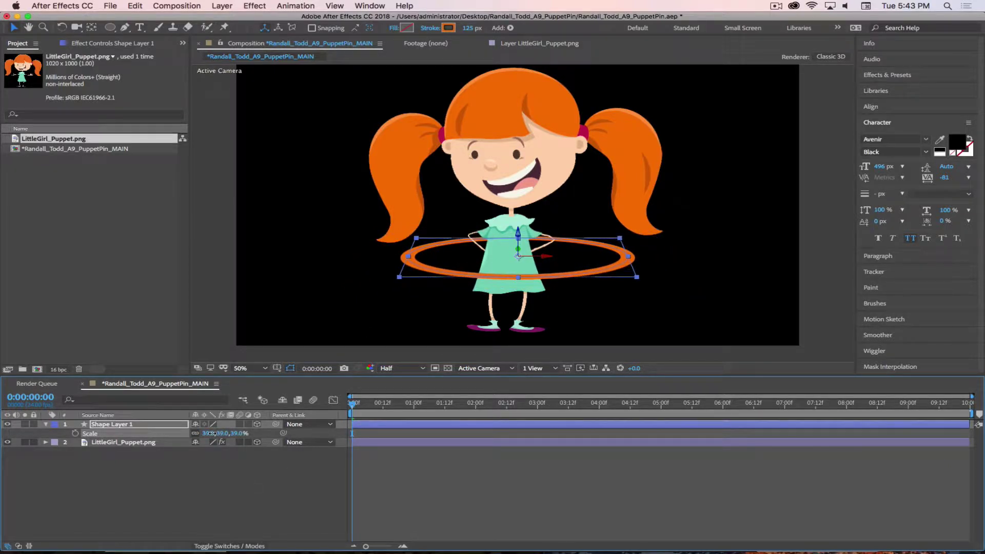
# Shift the hoop's stroke hue from orange to magenta and deselect the layer
pyautogui.click(447, 29)
pyautogui.moveTo(661, 302)
pyautogui.mouseDown()
pyautogui.moveTo(665, 288)
pyautogui.moveTo(668, 303)
pyautogui.moveTo(594, 308)
pyautogui.moveTo(560, 299)
pyautogui.mouseUp()
pyautogui.click(755, 279)
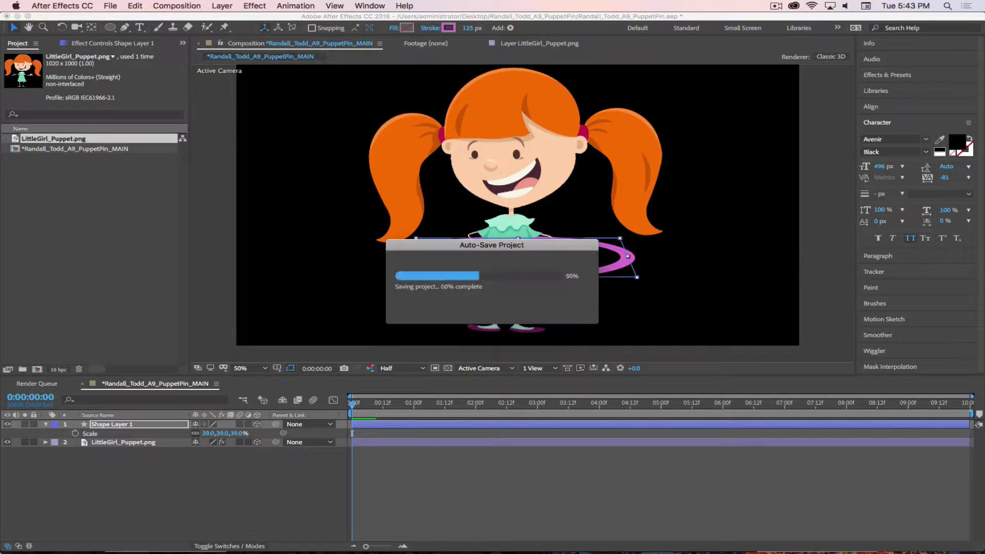
pyautogui.click(132, 521)
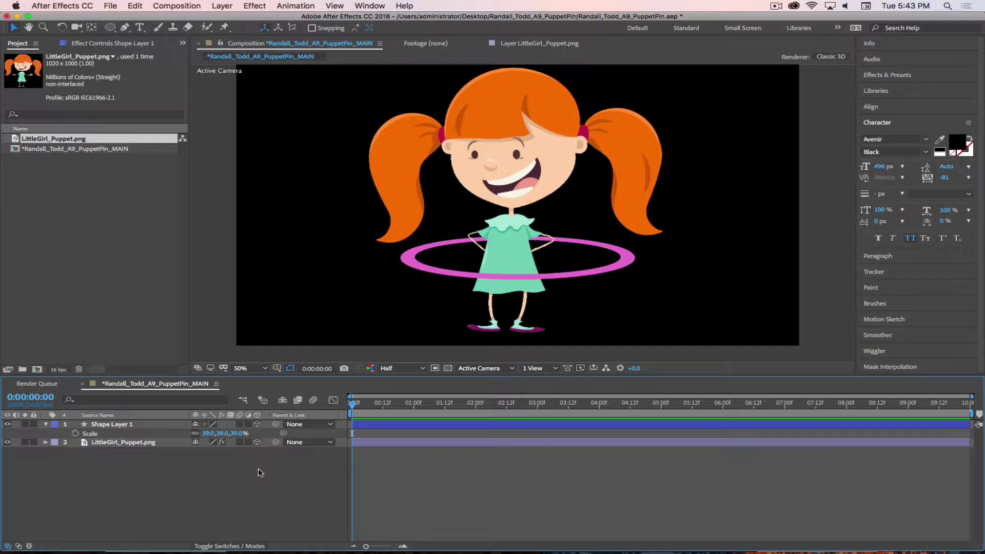
pyautogui.click(177, 6)
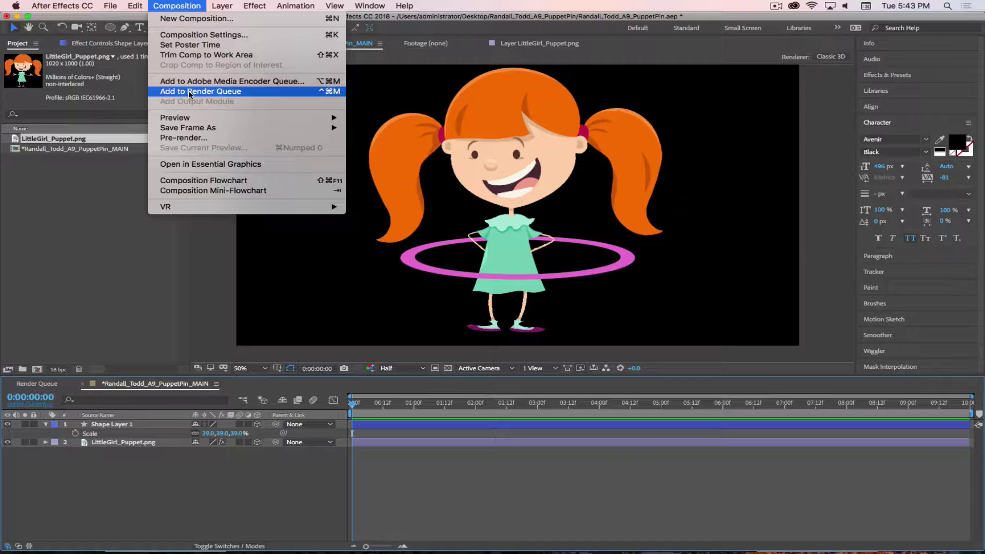
# Set the composition duration to 0:00:30:00 in Composition Settings
pyautogui.click(204, 35)
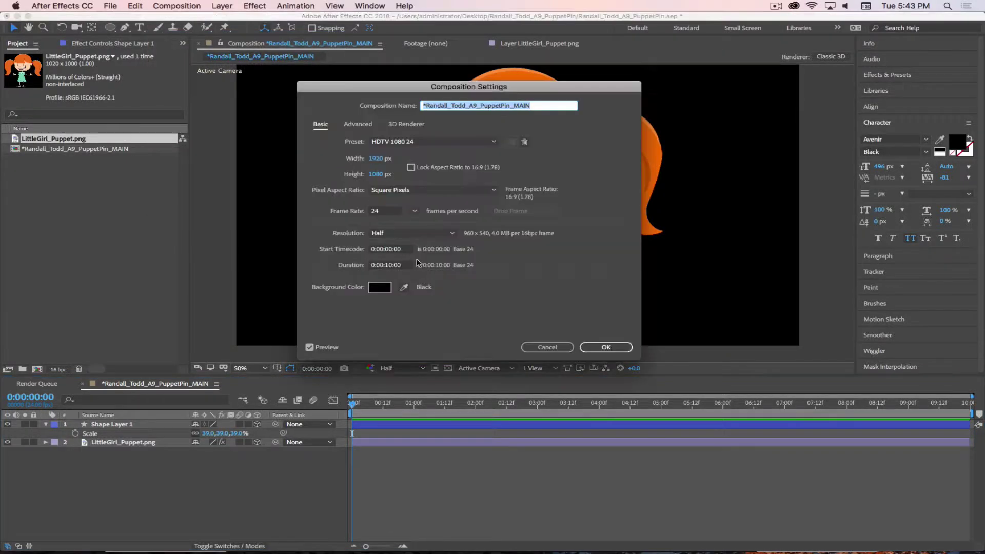
pyautogui.click(397, 266)
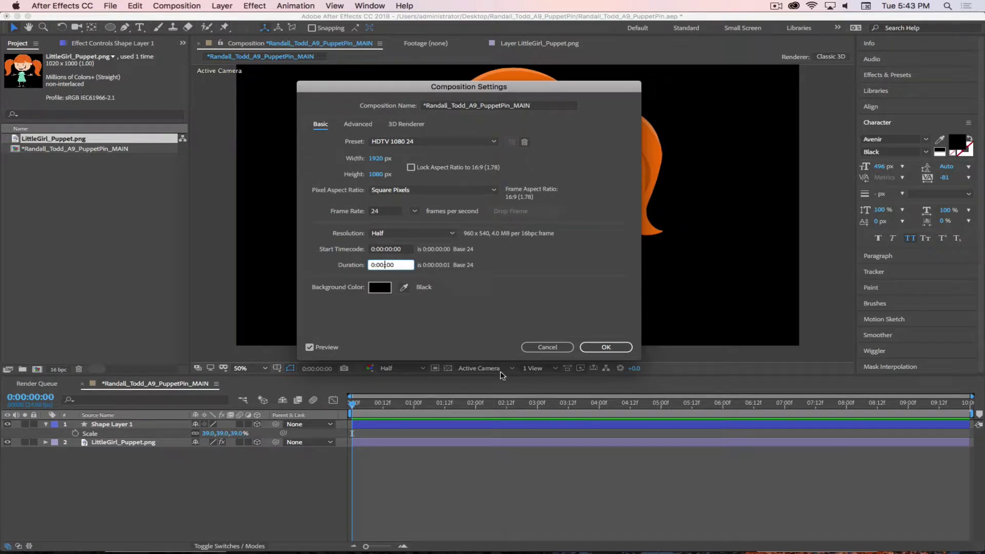
pyautogui.write('30:')
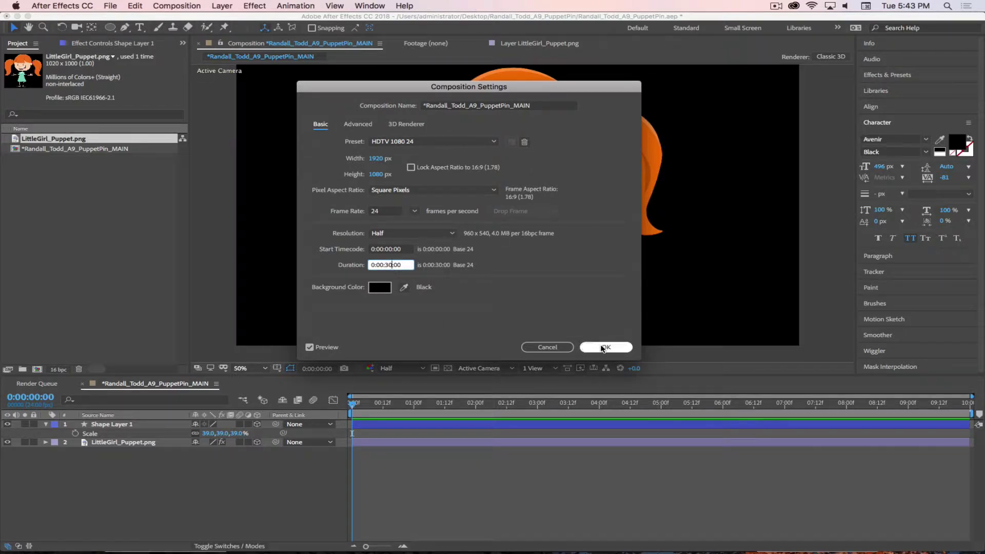
pyautogui.click(604, 348)
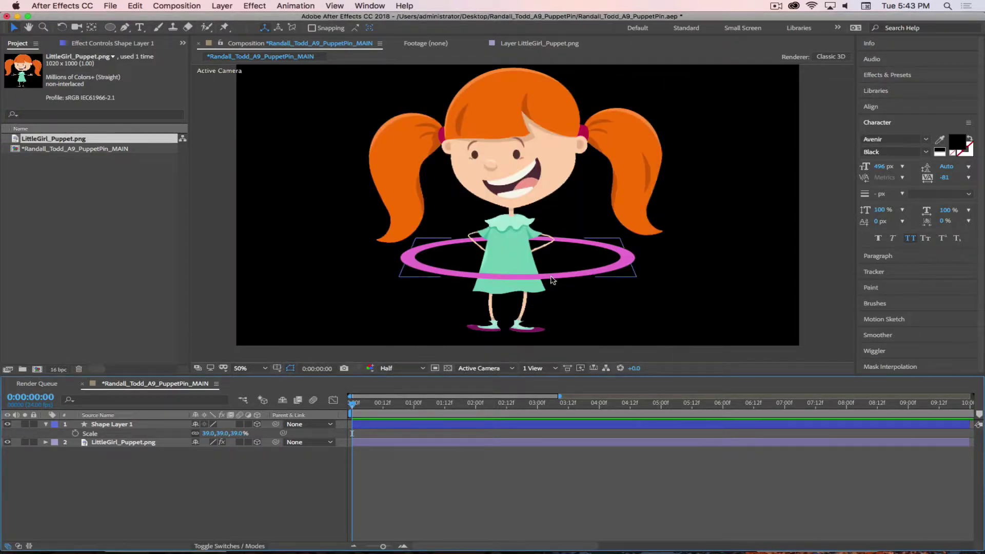
# Preview the animation, then extend the hoop and puppet layer bars to the 30-second end
pyautogui.moveTo(550, 279); pyautogui.dragTo(546, 284)
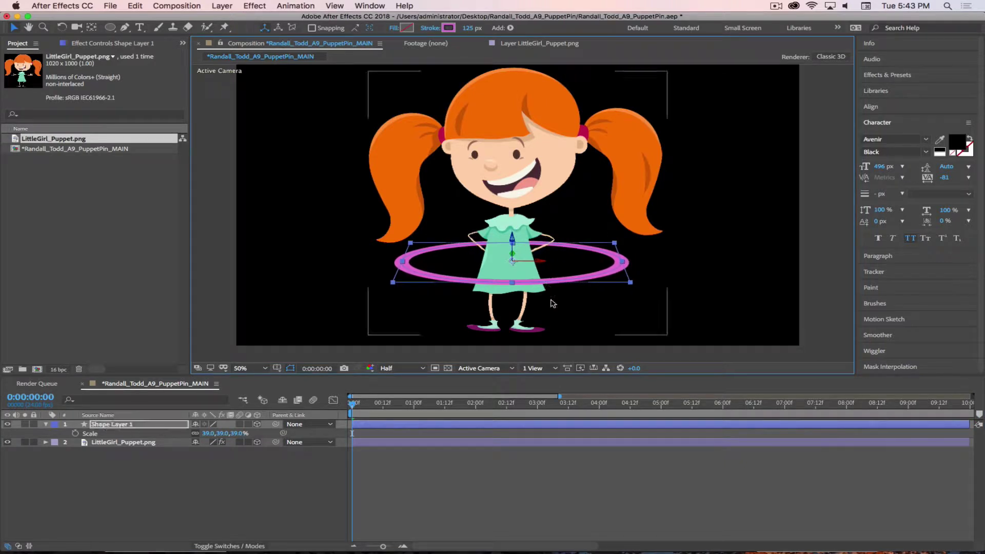
pyautogui.moveTo(353, 404); pyautogui.dragTo(438, 405)
pyautogui.press('space')
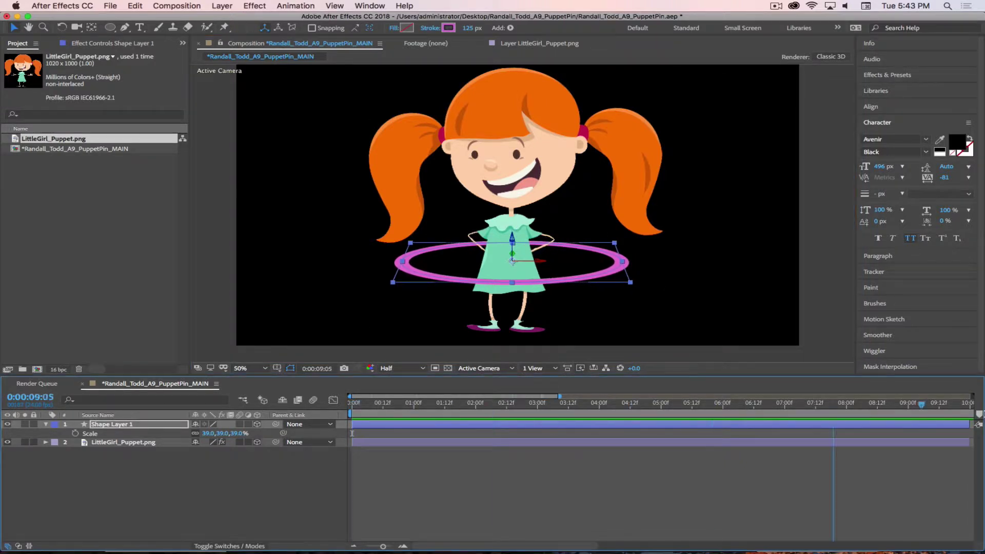
pyautogui.press('space')
pyautogui.click(366, 546)
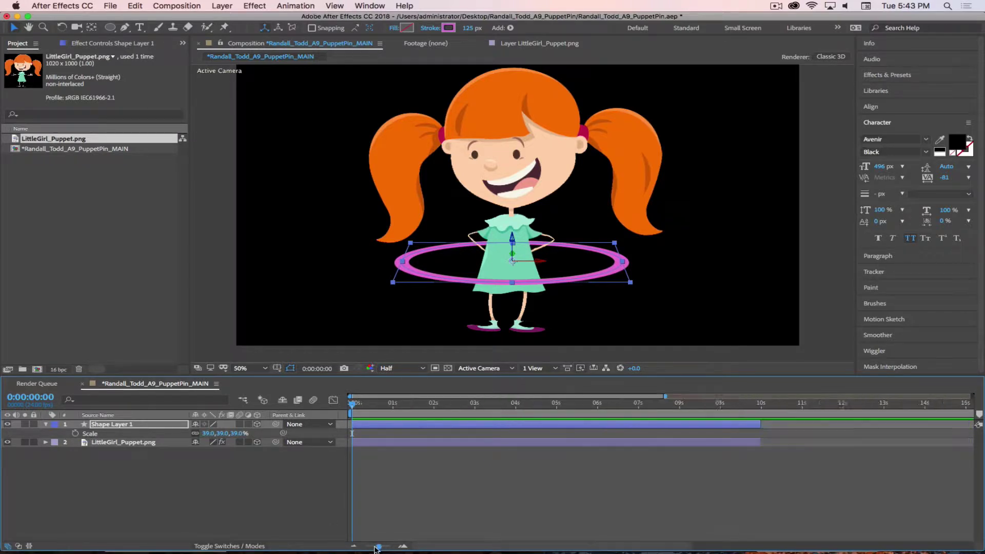
pyautogui.moveTo(557, 424); pyautogui.dragTo(967, 423)
pyautogui.moveTo(557, 441); pyautogui.dragTo(971, 471)
pyautogui.click(28, 495)
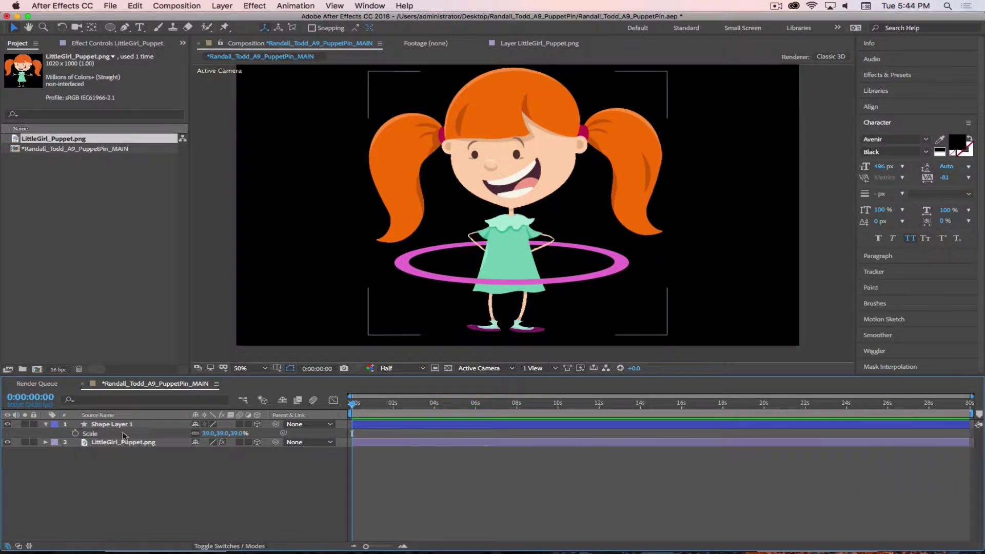
# Rename Shape Layer 1 to 'Hula Hoop' and turn off its visibility
pyautogui.click(116, 424)
pyautogui.press('Return')
pyautogui.write('Hu')
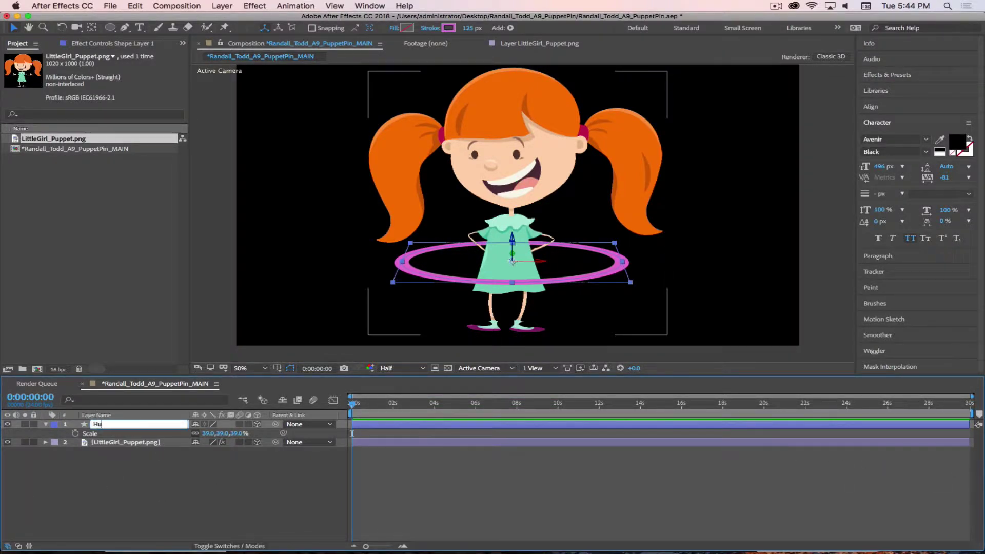
pyautogui.write('la Hoop')
pyautogui.press('Return')
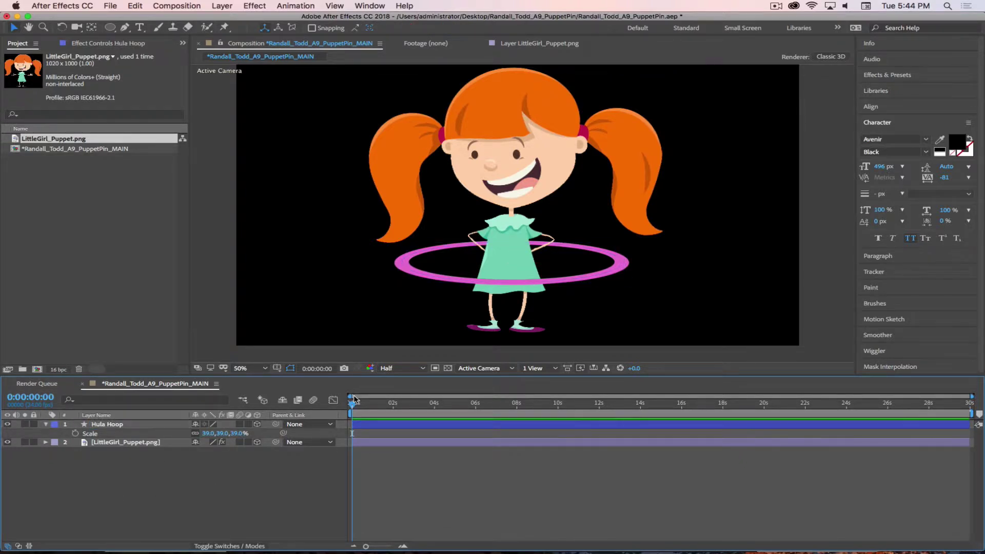
pyautogui.moveTo(352, 402); pyautogui.dragTo(308, 416)
pyautogui.click(410, 423)
pyautogui.click(7, 424)
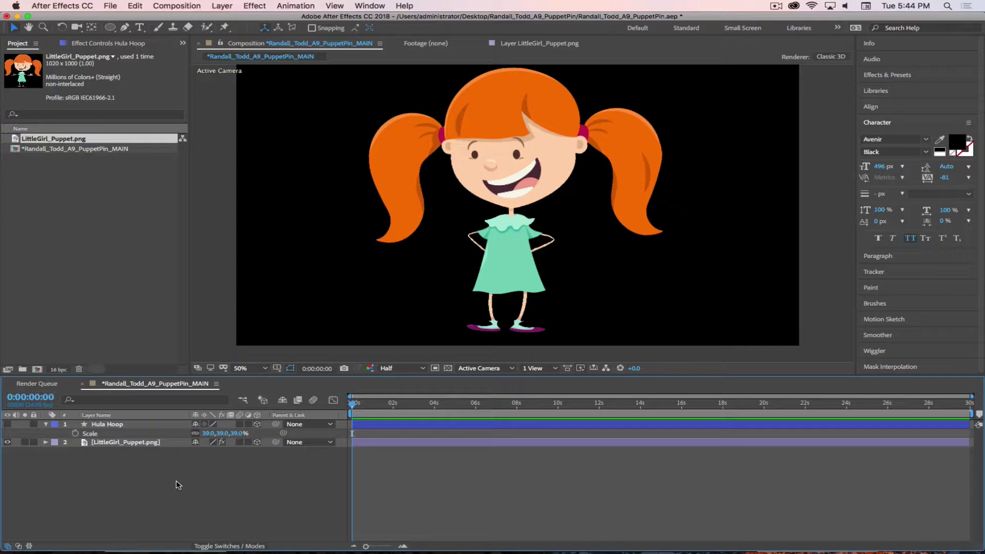
# Switch the selection between the Hula Hoop and LittleGirl_Puppet.png layers, ending on the puppet
pyautogui.click(99, 426)
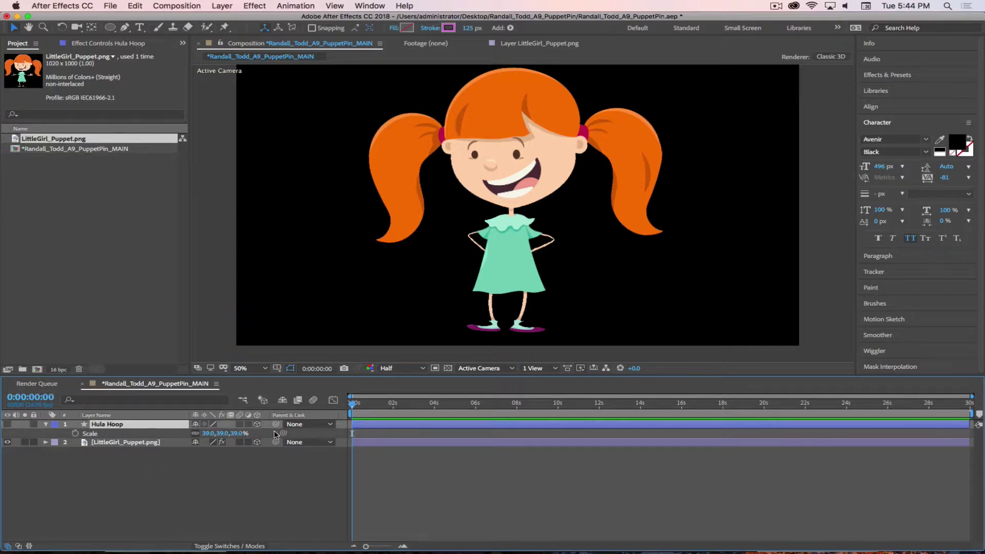
pyautogui.click(136, 443)
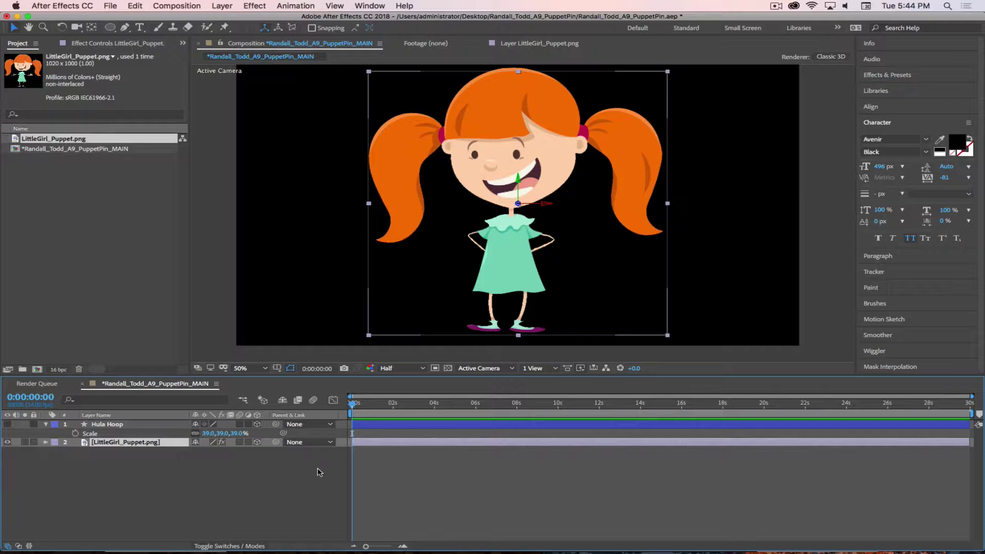
pyautogui.click(295, 476)
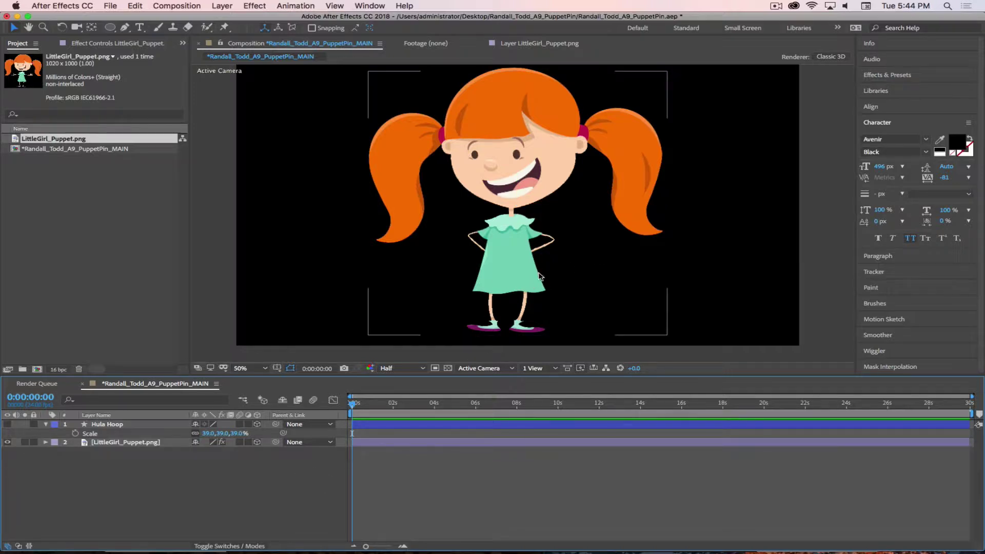
pyautogui.click(116, 435)
pyautogui.press('Return')
pyautogui.click(116, 441)
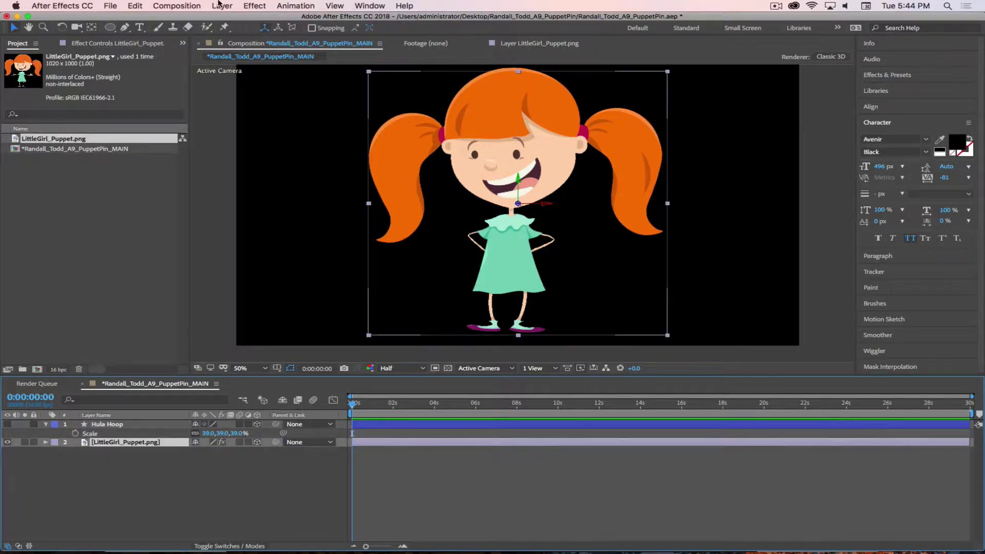
# Add a puppet pin on the girl's dress, undo a test arm wave, and save the project
pyautogui.click(224, 26)
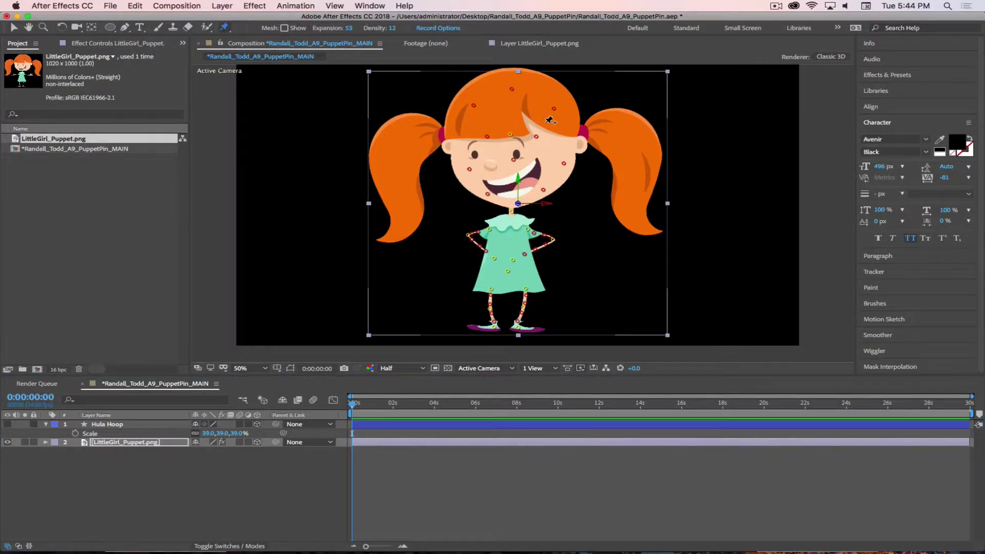
pyautogui.click(514, 261)
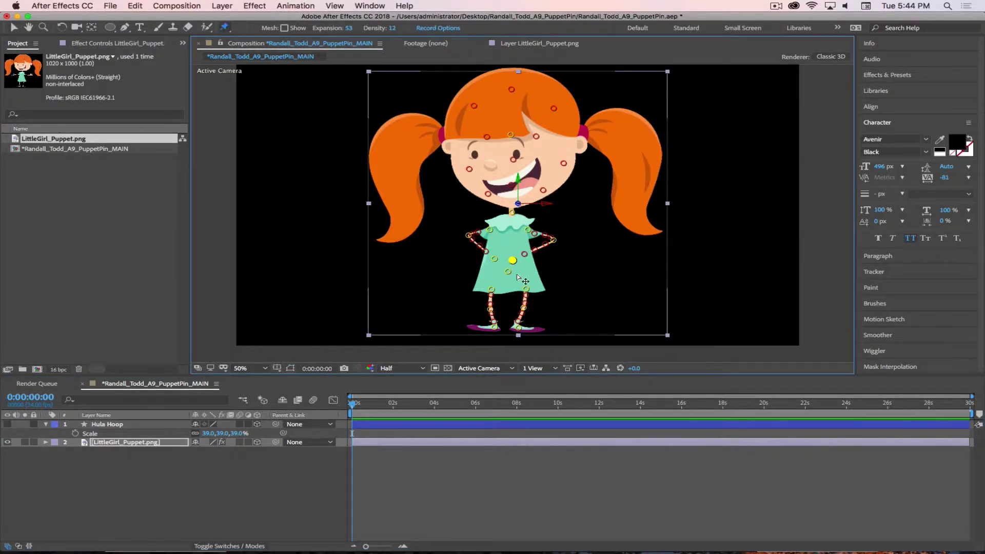
pyautogui.moveTo(554, 240); pyautogui.dragTo(571, 215)
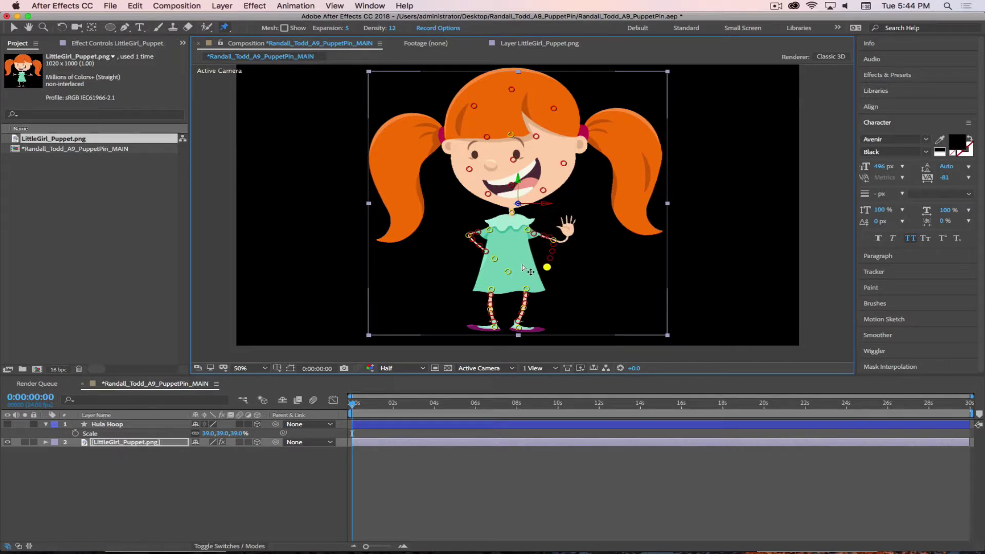
pyautogui.press('super+z')
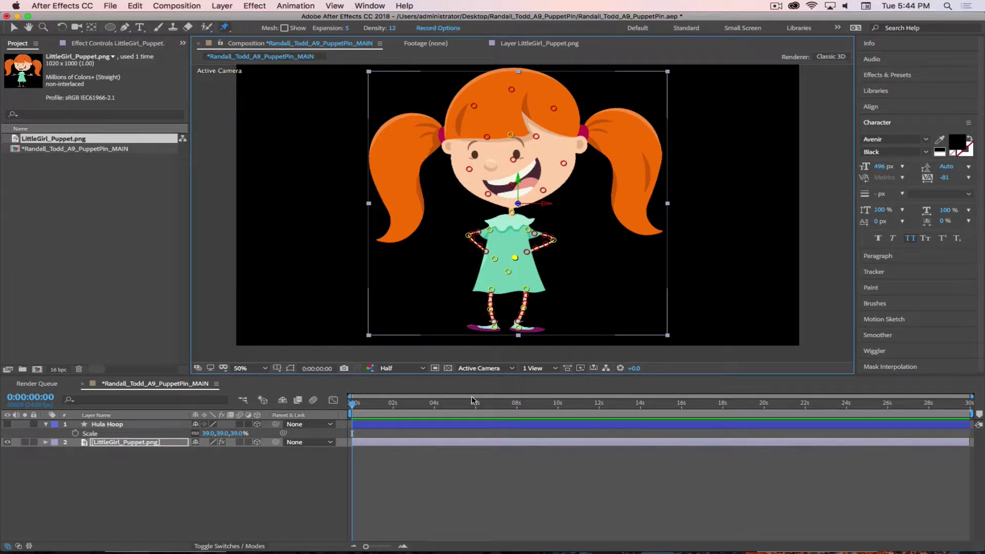
pyautogui.press('super+s')
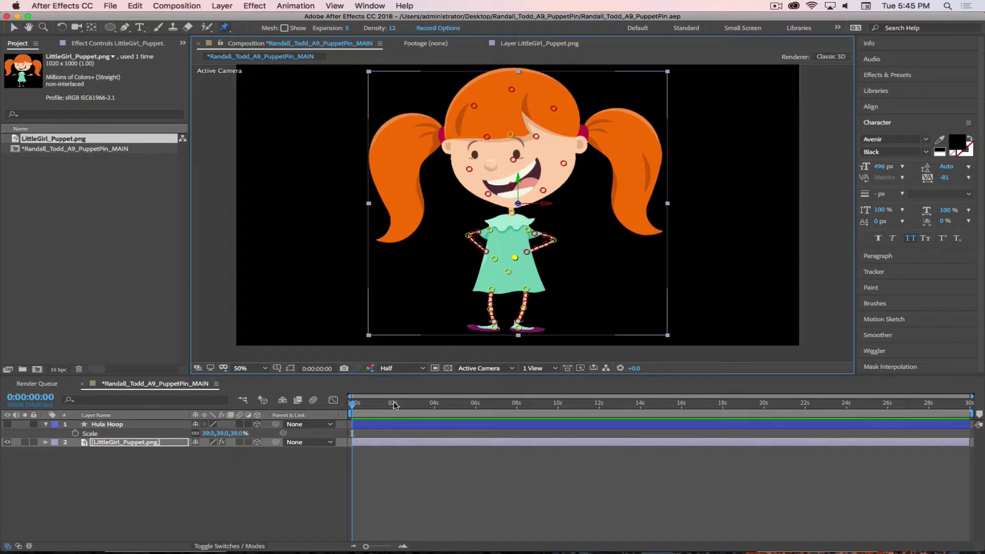
pyautogui.moveTo(353, 405); pyautogui.dragTo(434, 415)
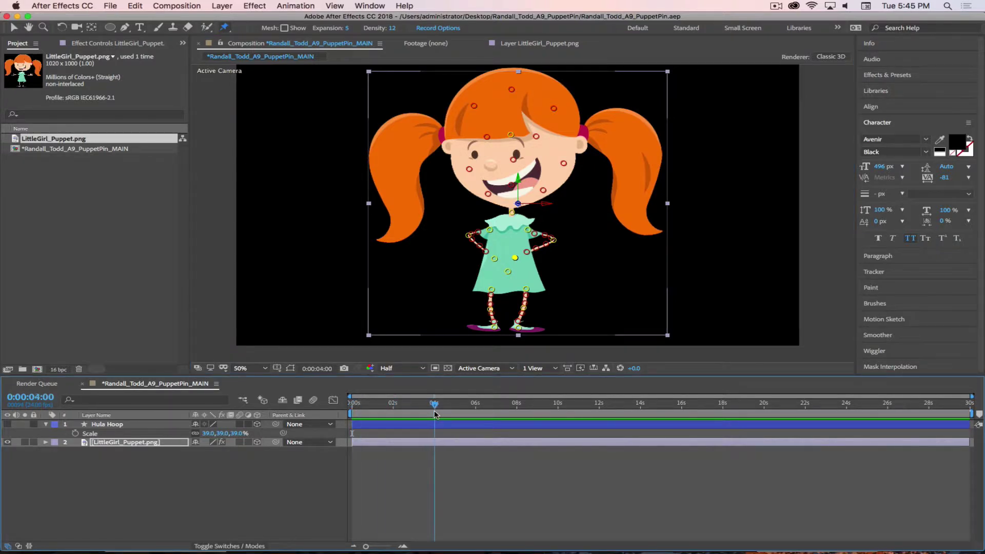
# Create a new composition named 'Holly Hula Title' with a 0:00:05:00 duration
pyautogui.click(223, 7)
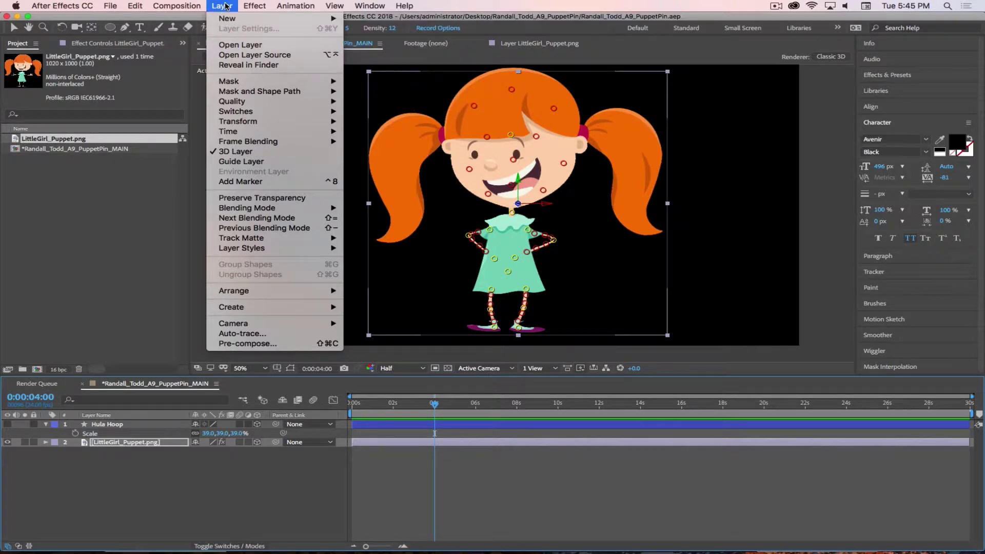
pyautogui.click(187, 19)
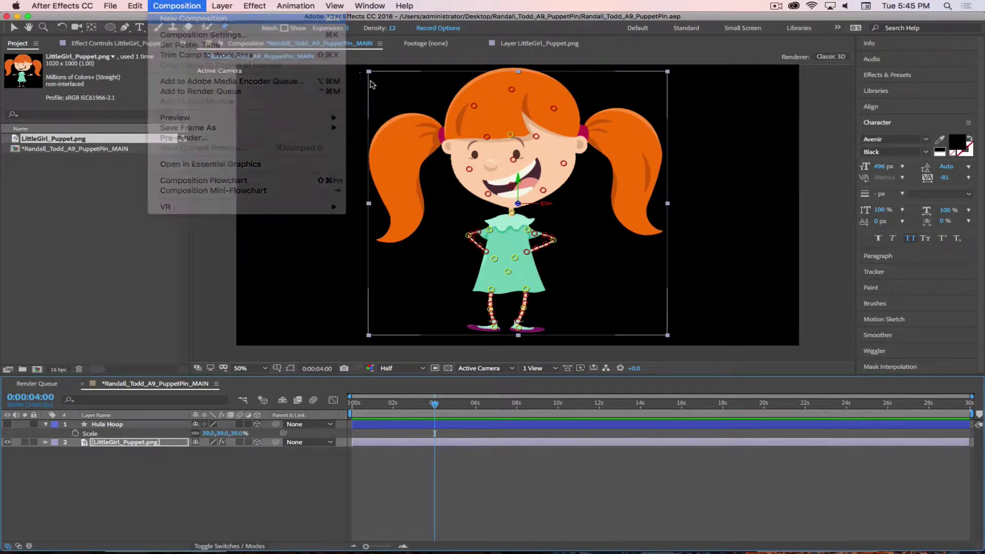
pyautogui.write('Holl')
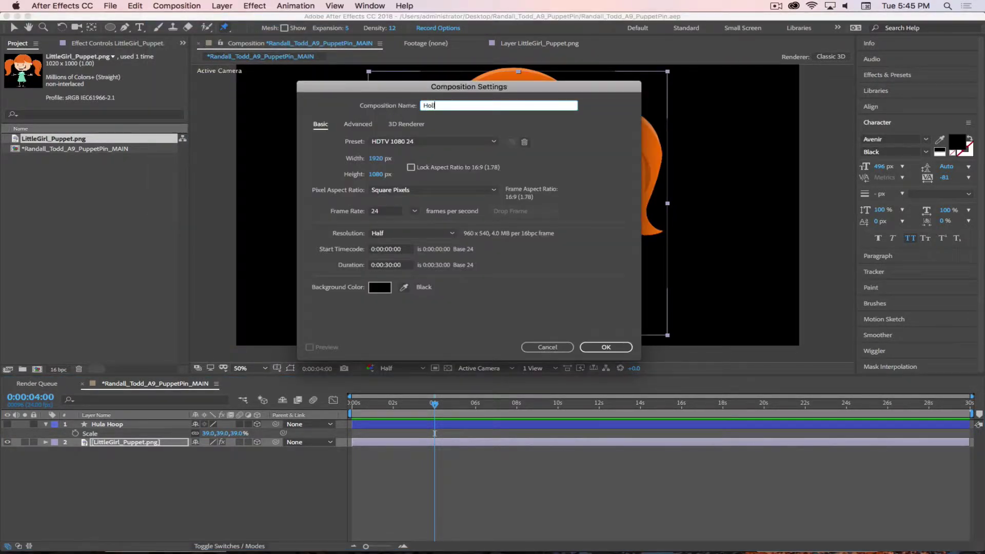
pyautogui.write('y Hula Title')
pyautogui.click(390, 264)
pyautogui.press('BackSpace')
pyautogui.press('BackSpace')
pyautogui.press('BackSpace')
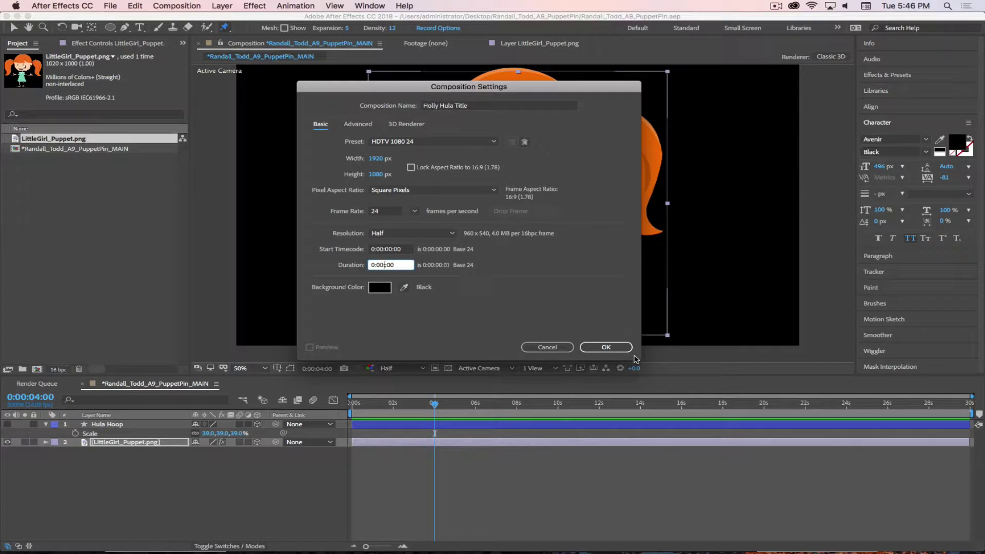
pyautogui.write('05:00')
pyautogui.click(607, 348)
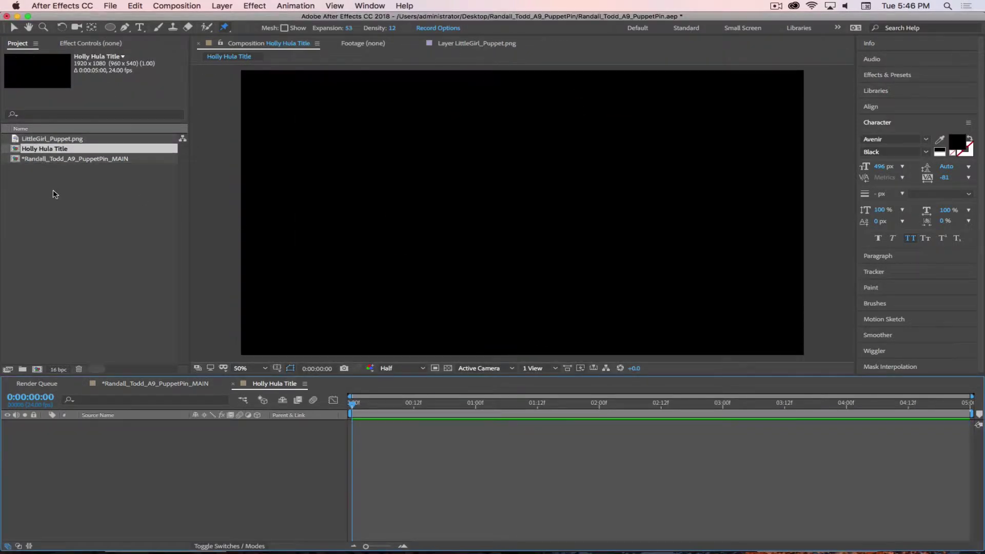
# Start a text layer in Holly Hula Title and set its fill colour to FFFFFF
pyautogui.click(28, 169)
pyautogui.click(16, 150)
pyautogui.click(139, 27)
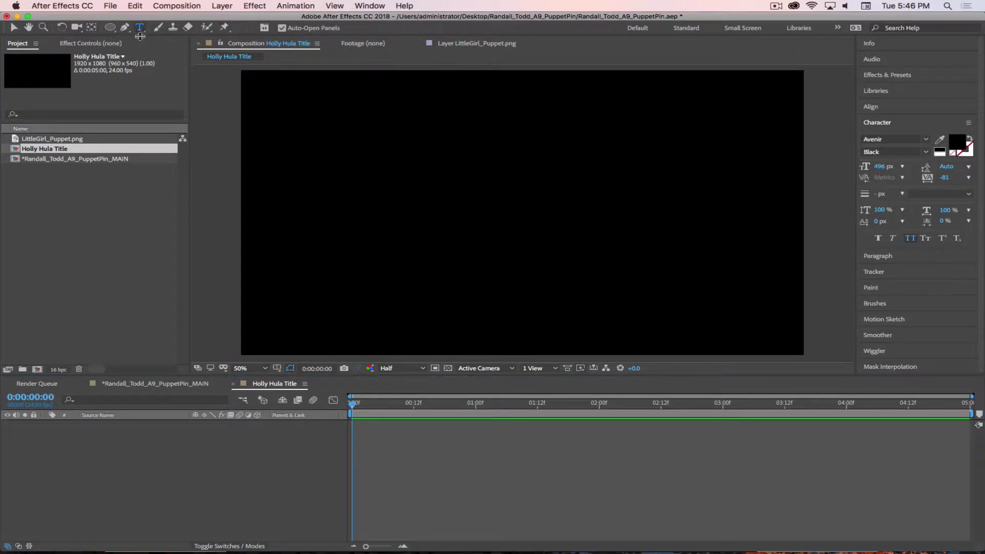
pyautogui.click(335, 143)
pyautogui.write('Holl')
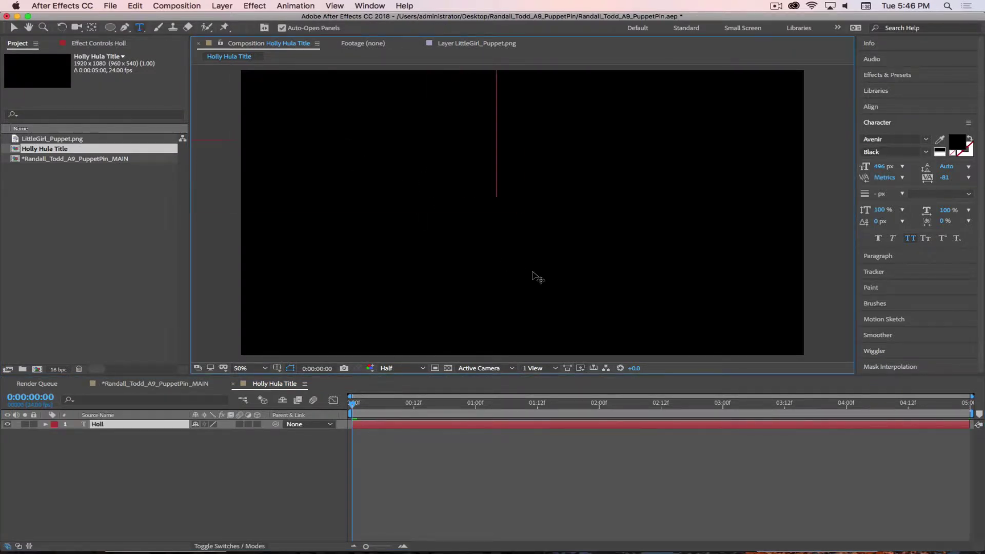
pyautogui.press('super+a')
pyautogui.click(957, 141)
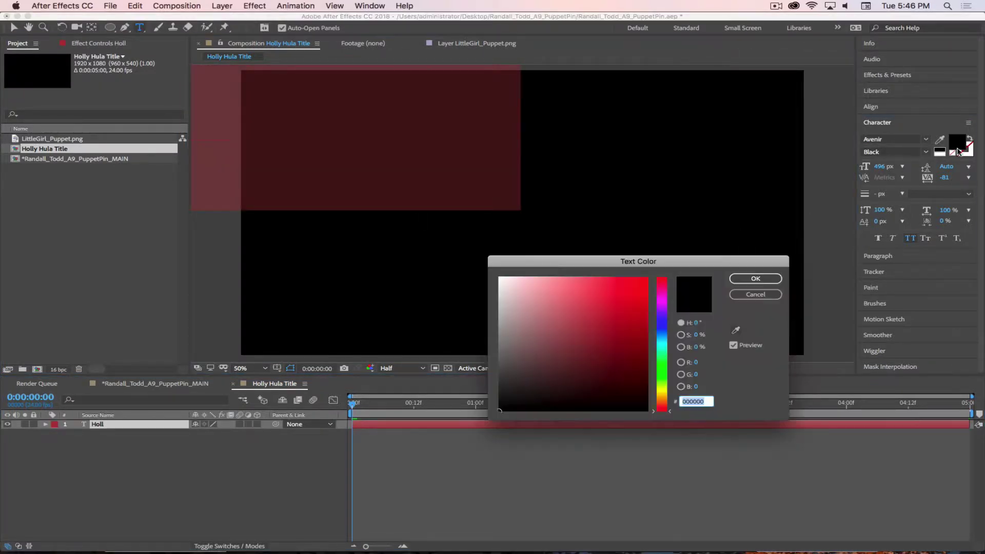
pyautogui.write('FFFFFF')
pyautogui.click(755, 278)
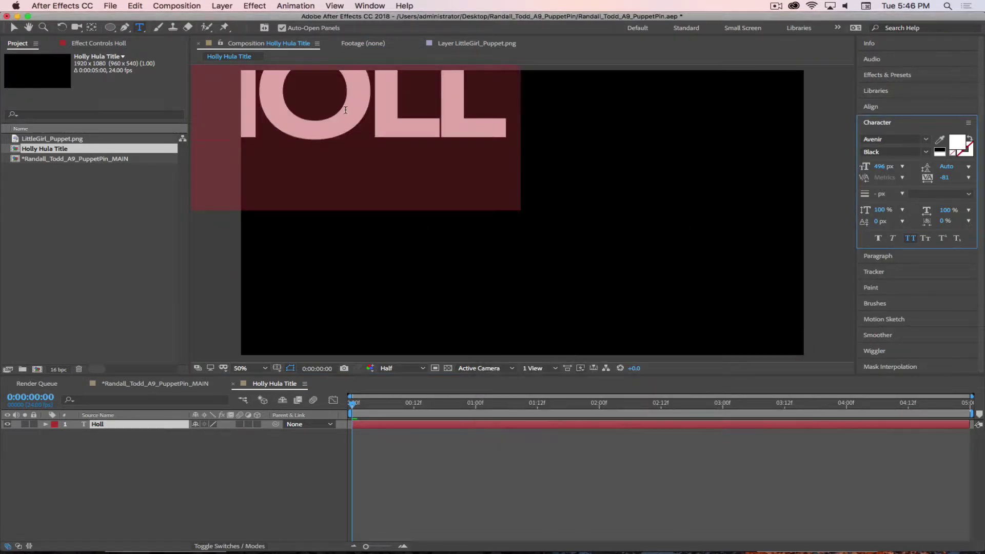
# Complete the word as HOLLY and commit the text layer
pyautogui.click(517, 127)
pyautogui.write('Y')
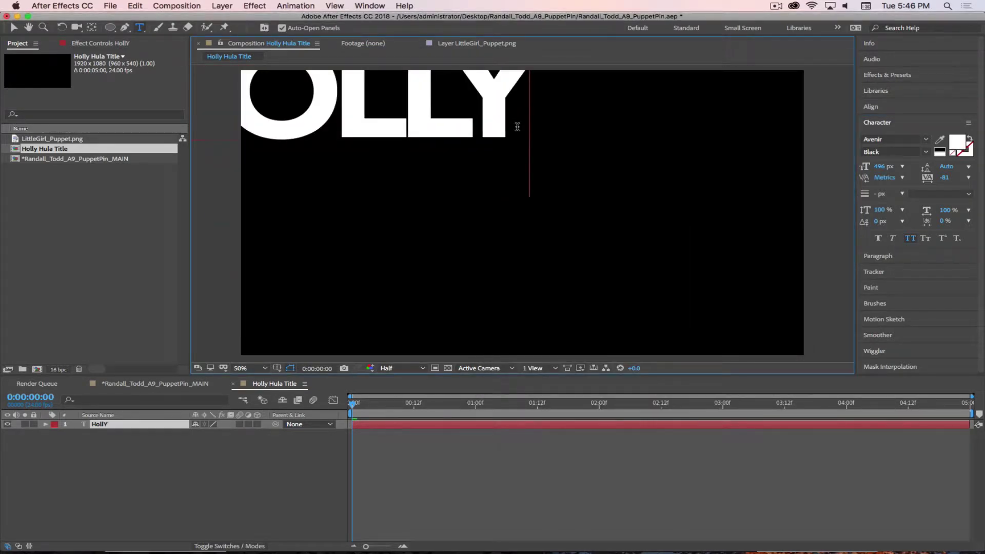
pyautogui.press('KP_Enter')
pyautogui.click(713, 164)
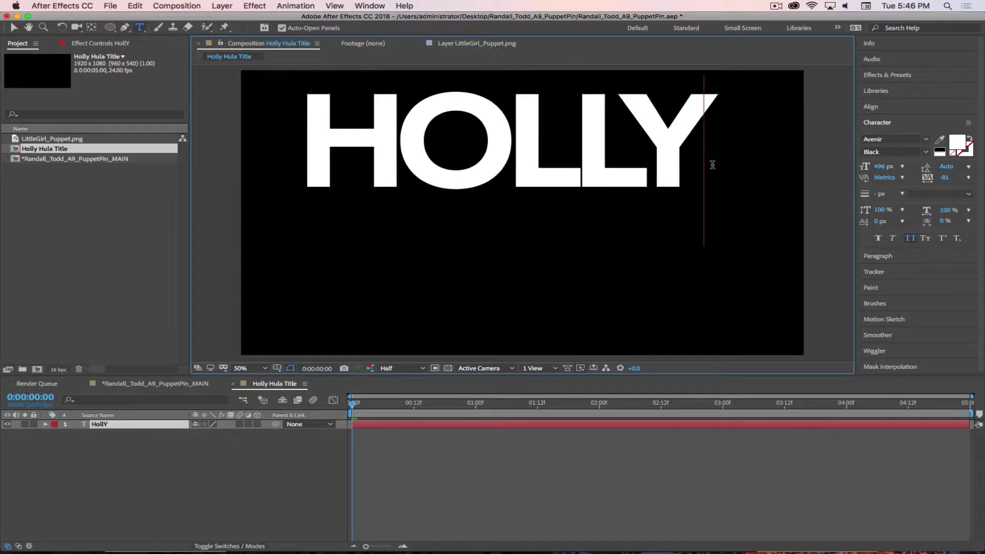
pyautogui.press('Return')
pyautogui.press('BackSpace')
pyautogui.press('KP_Enter')
# Add separate text layers reading HULA and HOOP below HOLLY
pyautogui.click(356, 272)
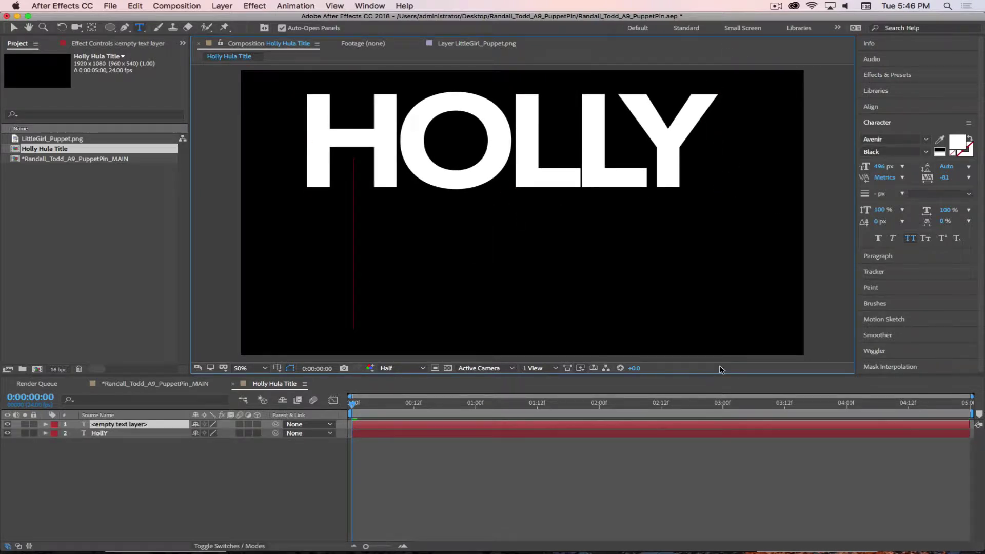
pyautogui.write('Hula')
pyautogui.press('KP_Enter')
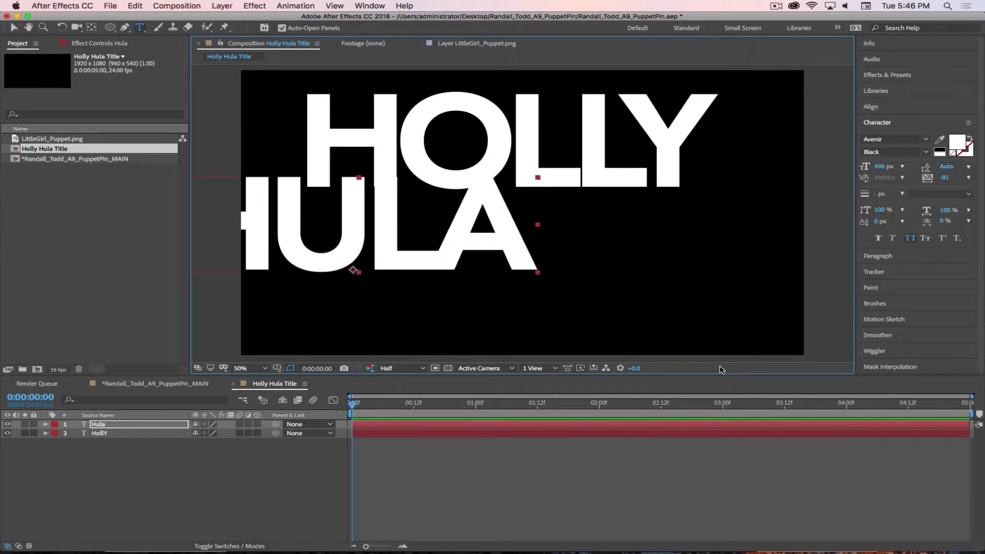
pyautogui.click(524, 321)
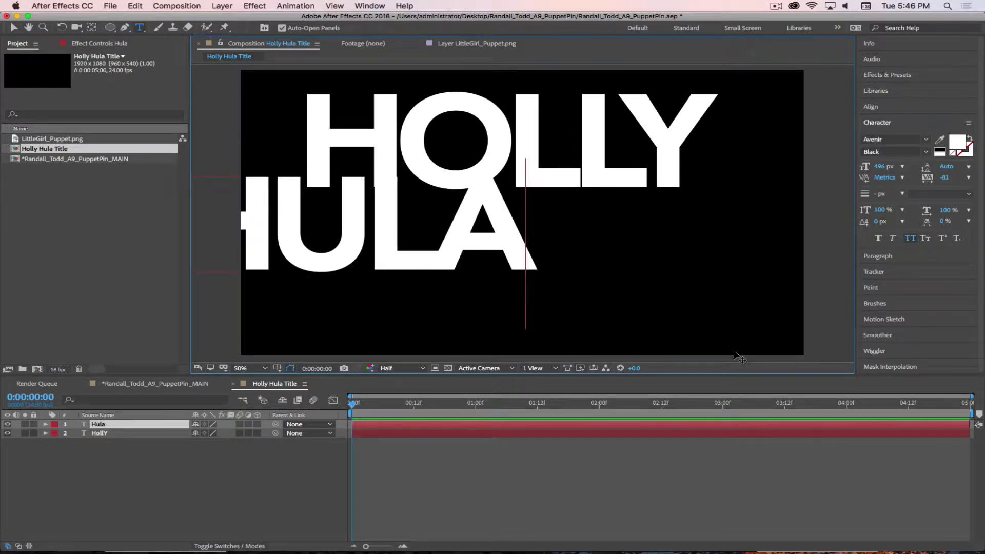
pyautogui.write('Hoop[')
pyautogui.press('BackSpace')
pyautogui.press('BackSpace')
pyautogui.press('BackSpace')
pyautogui.press('BackSpace')
pyautogui.press('BackSpace')
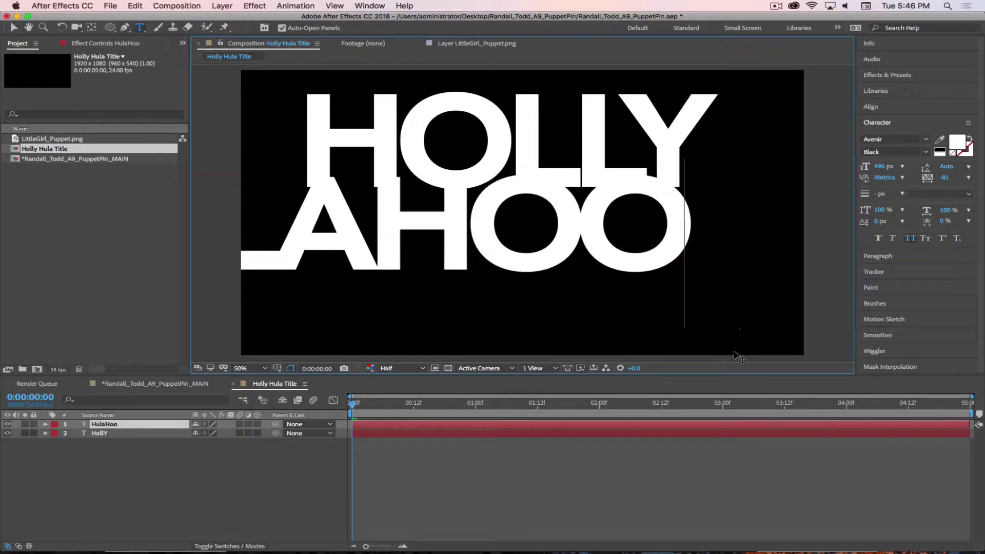
pyautogui.press('KP_Enter')
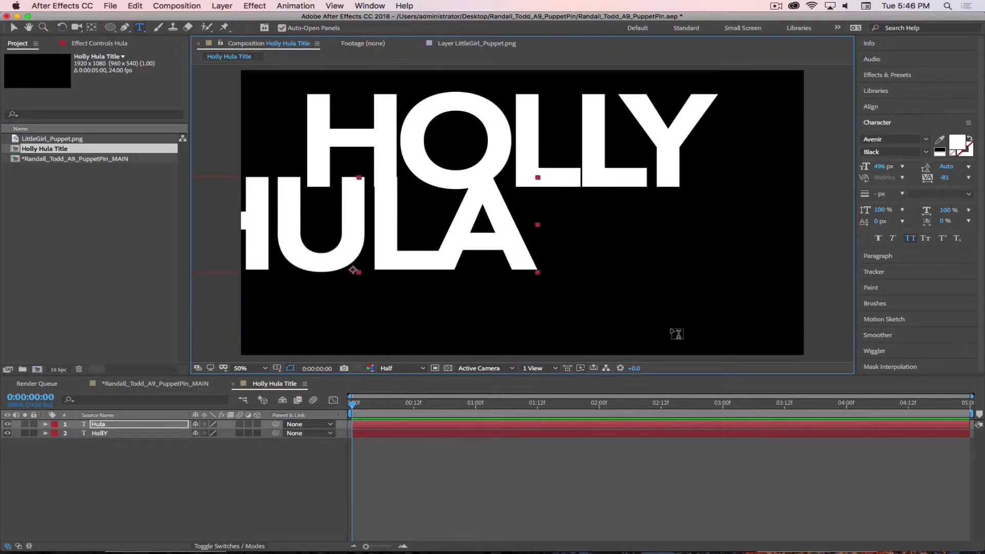
pyautogui.click(672, 336)
pyautogui.write('Hoop')
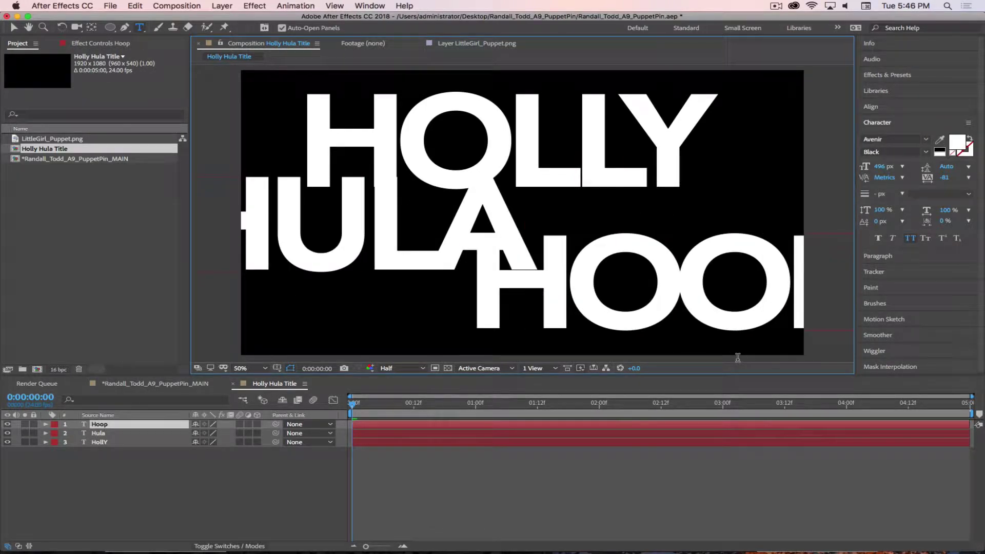
pyautogui.press('KP_Enter')
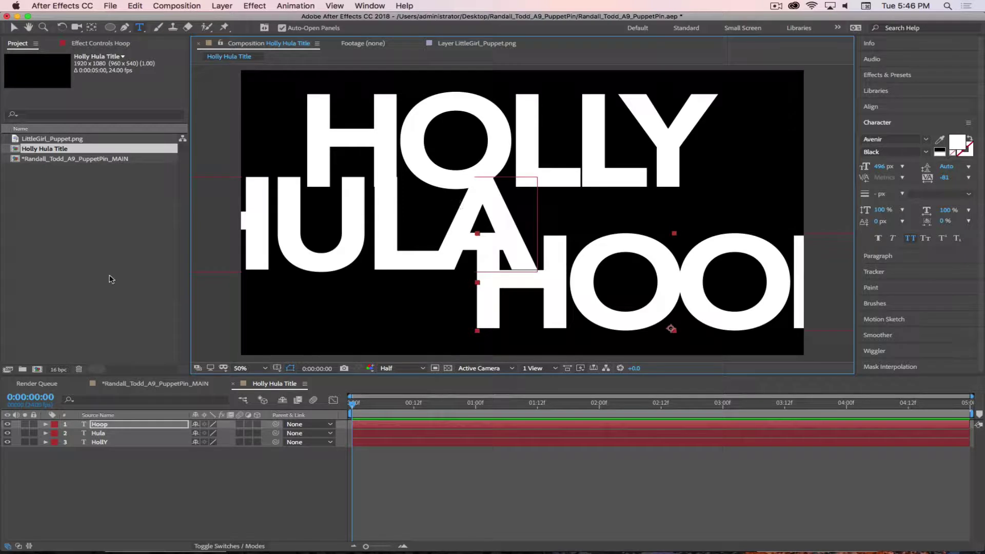
# Scale the HollY text layer down to 66%
pyautogui.click(102, 434)
pyautogui.click(121, 444)
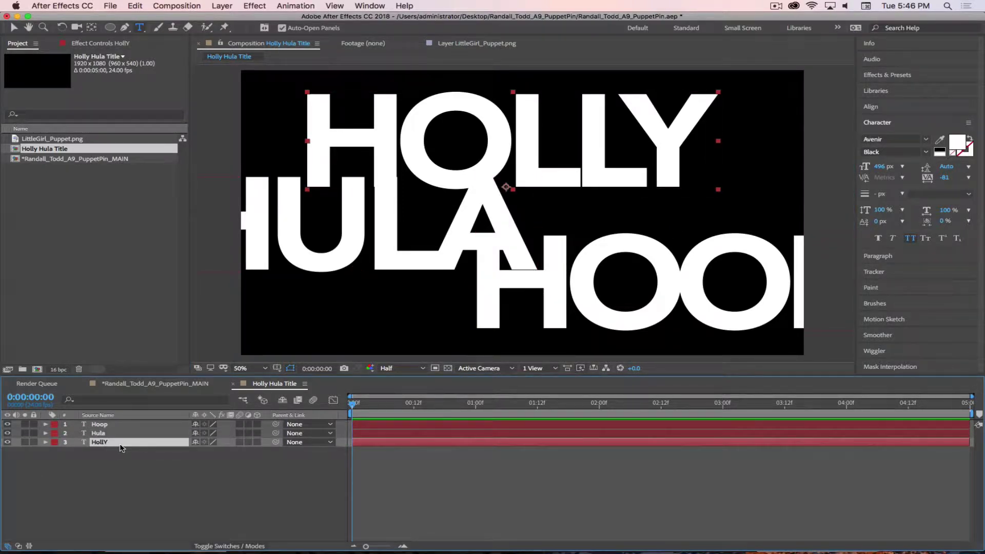
pyautogui.press('s')
pyautogui.moveTo(226, 451); pyautogui.dragTo(208, 451)
# Drag HOLLY, HULA and HOOP into a stacked three-line title, then return to the puppet main comp
pyautogui.press('v')
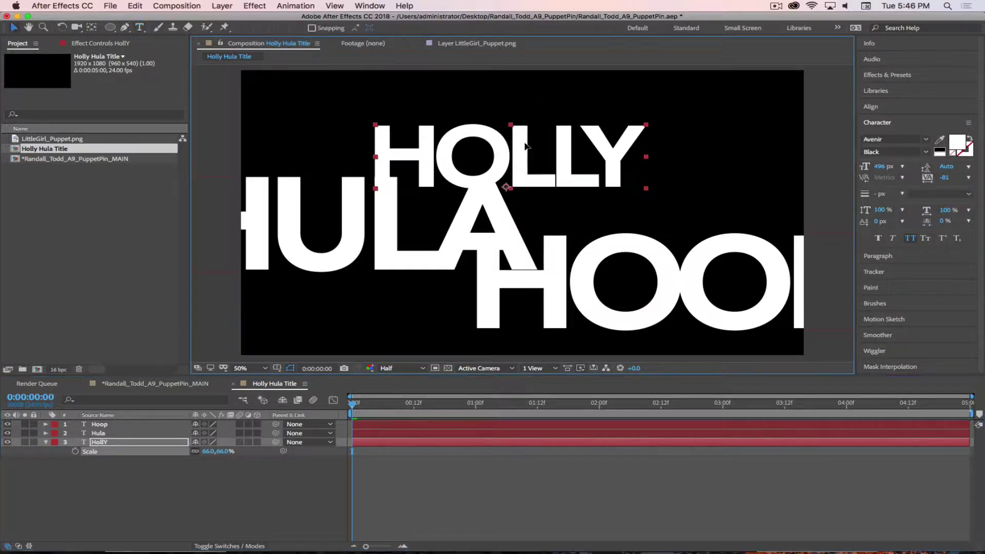
pyautogui.moveTo(518, 164); pyautogui.dragTo(534, 131)
pyautogui.click(417, 249)
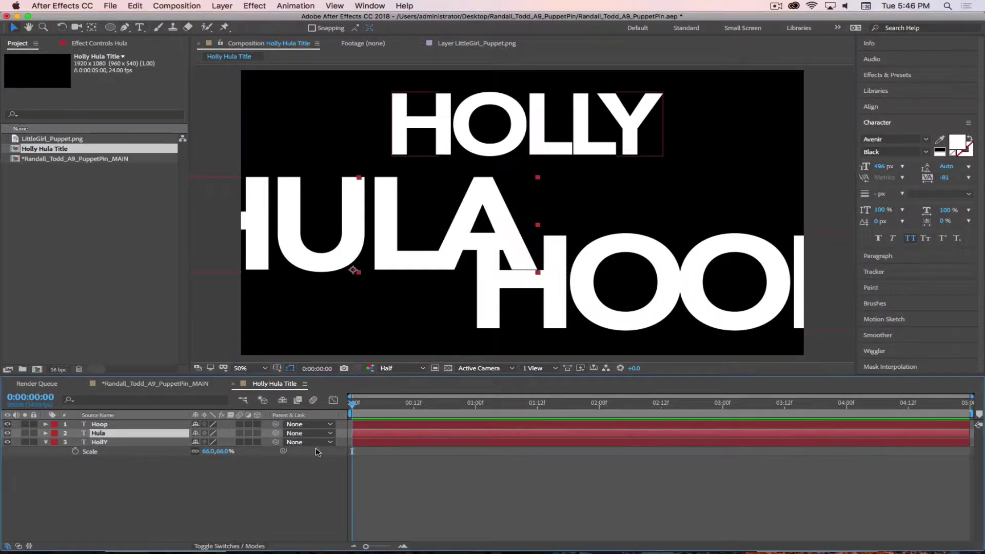
pyautogui.moveTo(416, 249); pyautogui.dragTo(491, 231)
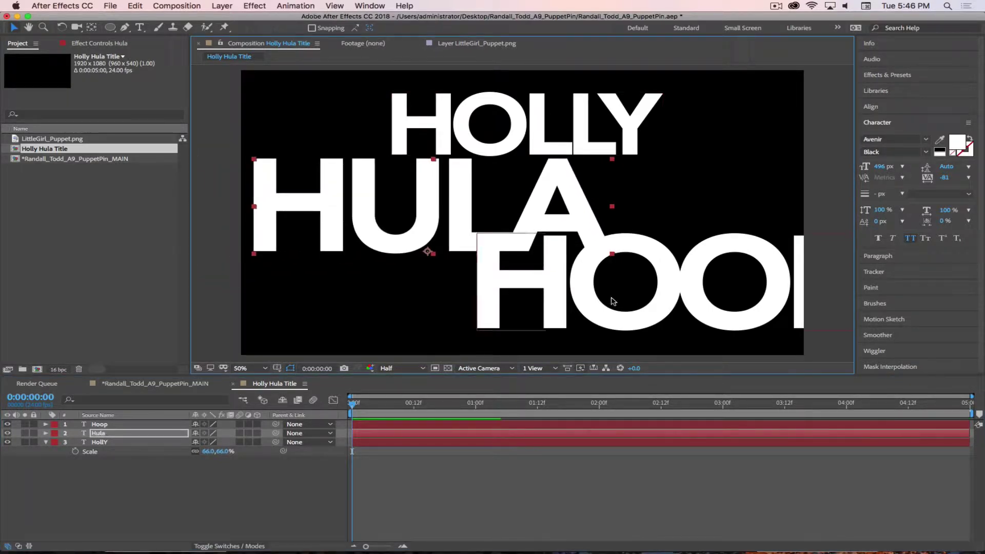
pyautogui.click(128, 423)
pyautogui.moveTo(590, 284); pyautogui.dragTo(515, 295)
pyautogui.moveTo(446, 207); pyautogui.dragTo(463, 195)
pyautogui.moveTo(480, 128); pyautogui.dragTo(512, 115)
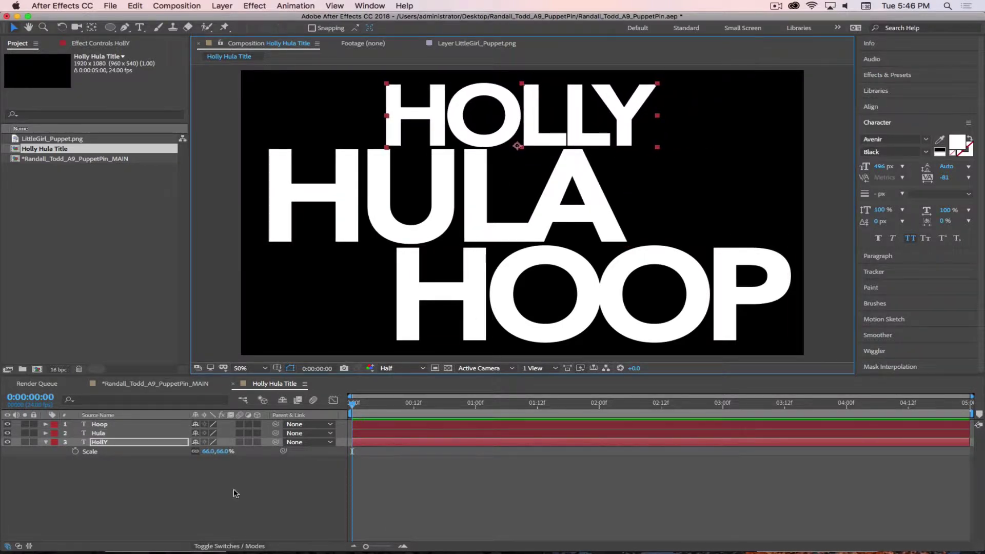
pyautogui.click(172, 511)
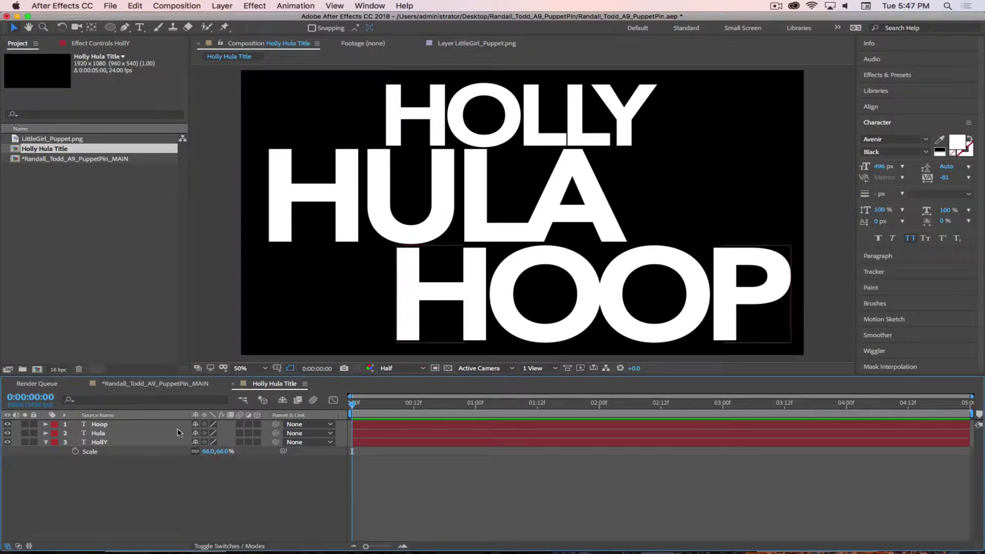
pyautogui.hotkey('shift', ',')
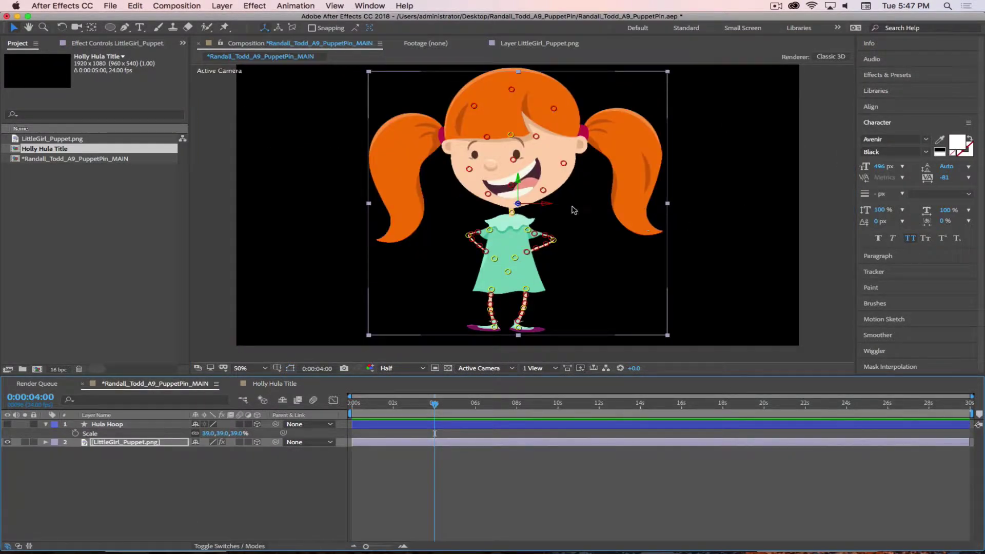
# Change project colour depth from 16 to 8 bits per channel, then go back to Holly Hula Title
pyautogui.click(884, 40)
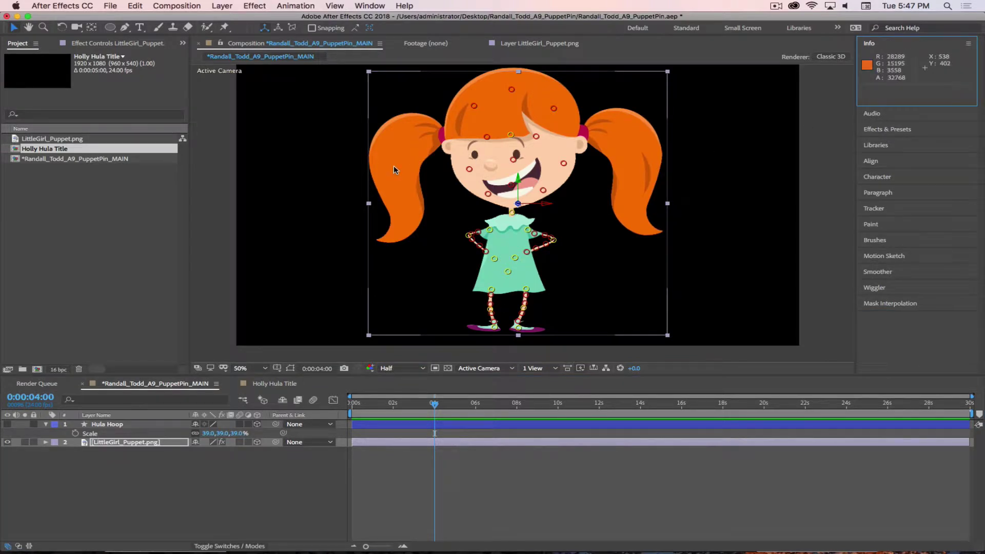
pyautogui.click(62, 370)
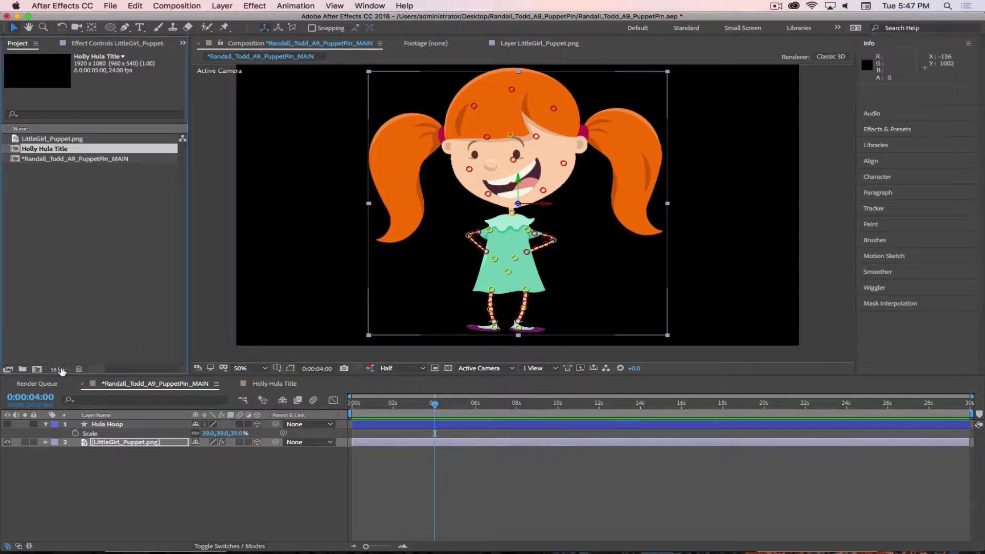
pyautogui.click(441, 60)
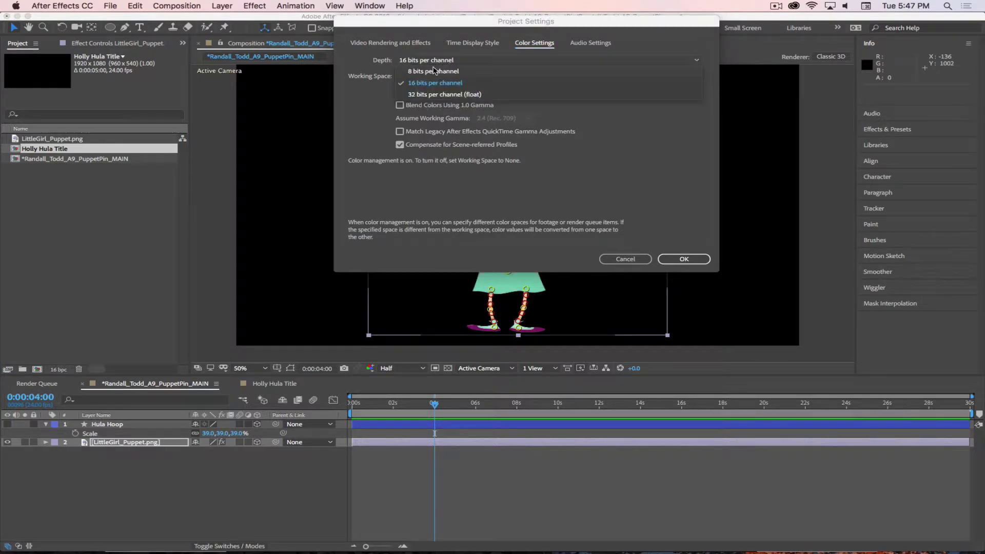
pyautogui.click(437, 75)
pyautogui.click(676, 258)
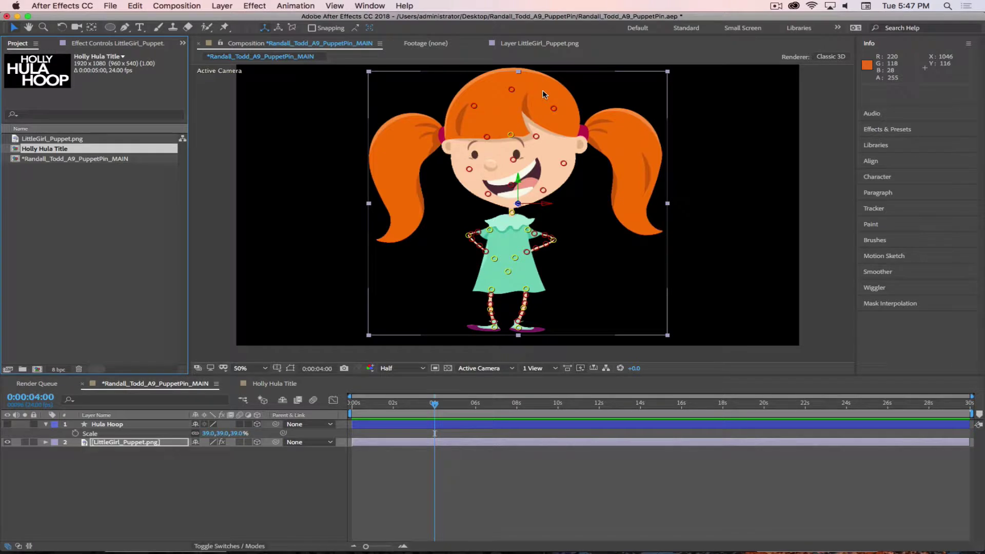
pyautogui.click(274, 383)
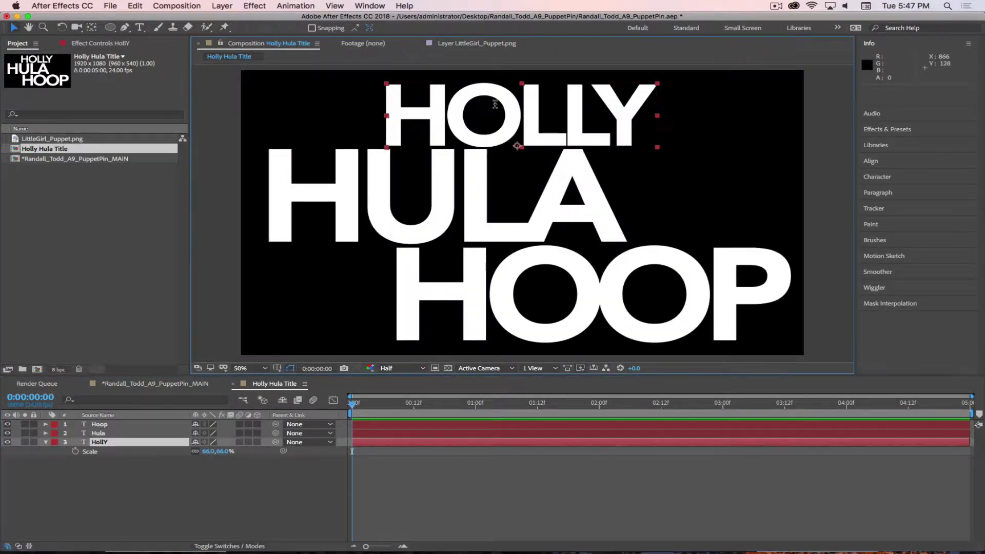
# Colour the HOLLY text orange DC761C (R 220, G 118, B 28)
pyautogui.doubleClick(508, 93)
pyautogui.click(957, 144)
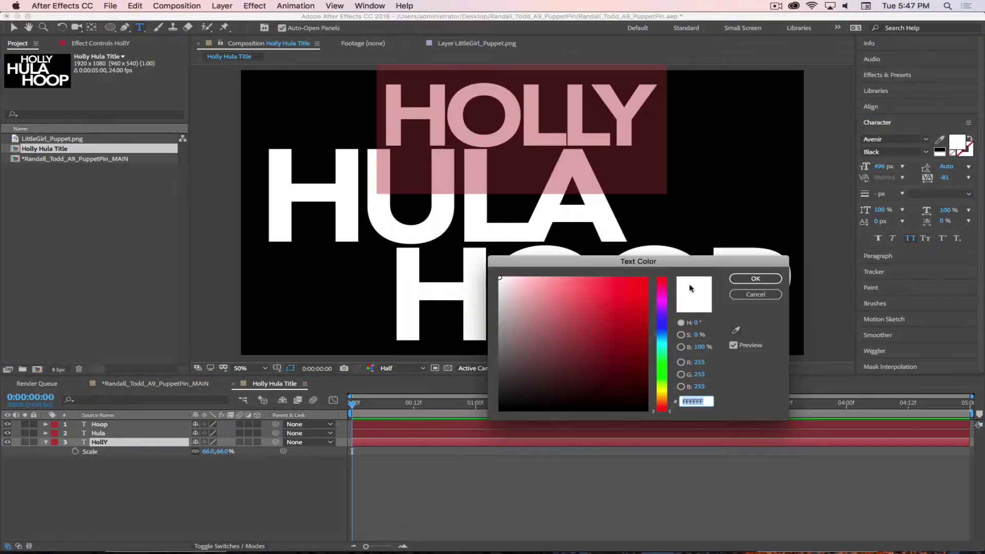
pyautogui.click(703, 362)
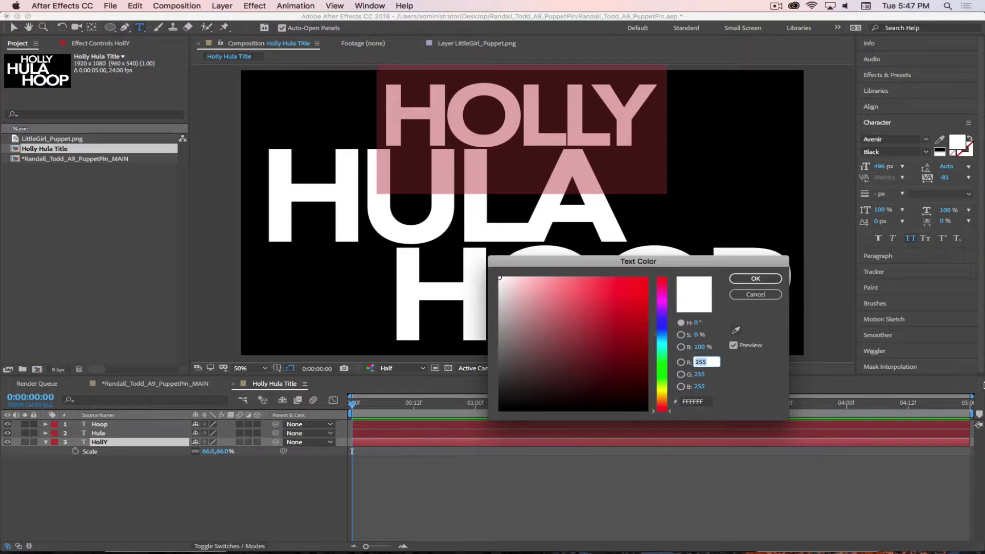
pyautogui.write('220')
pyautogui.press('Tab')
pyautogui.write('118')
pyautogui.press('Tab')
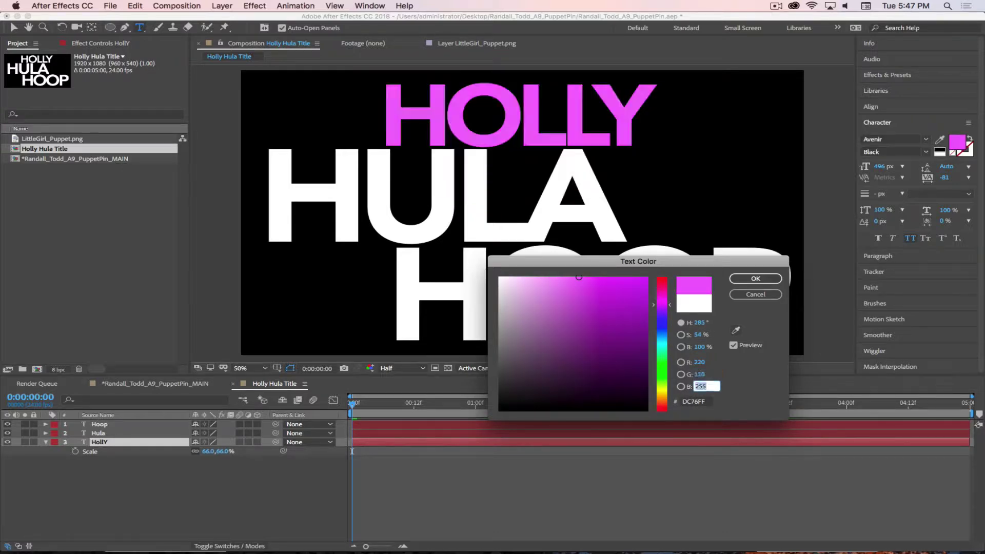
pyautogui.write('28')
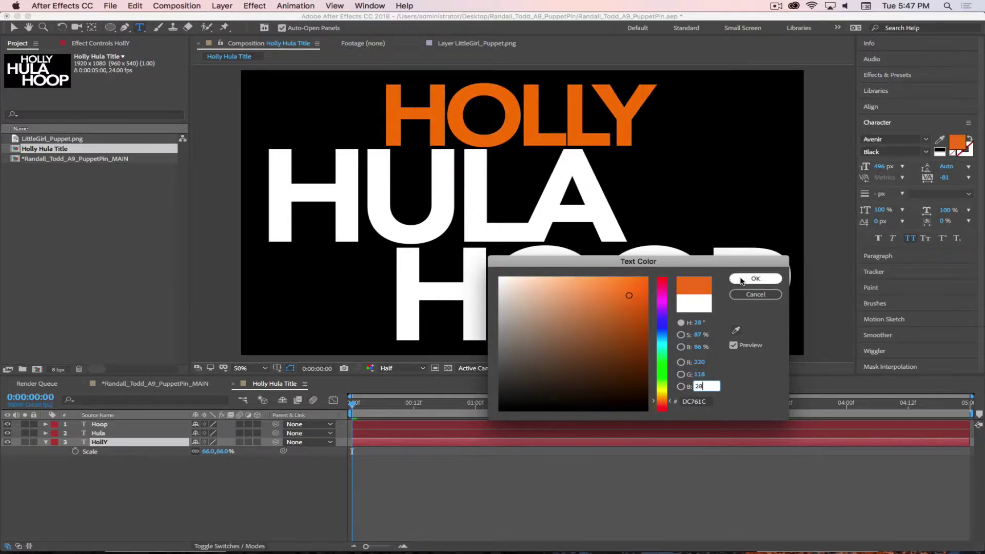
pyautogui.press('Tab')
pyautogui.press('super+c')
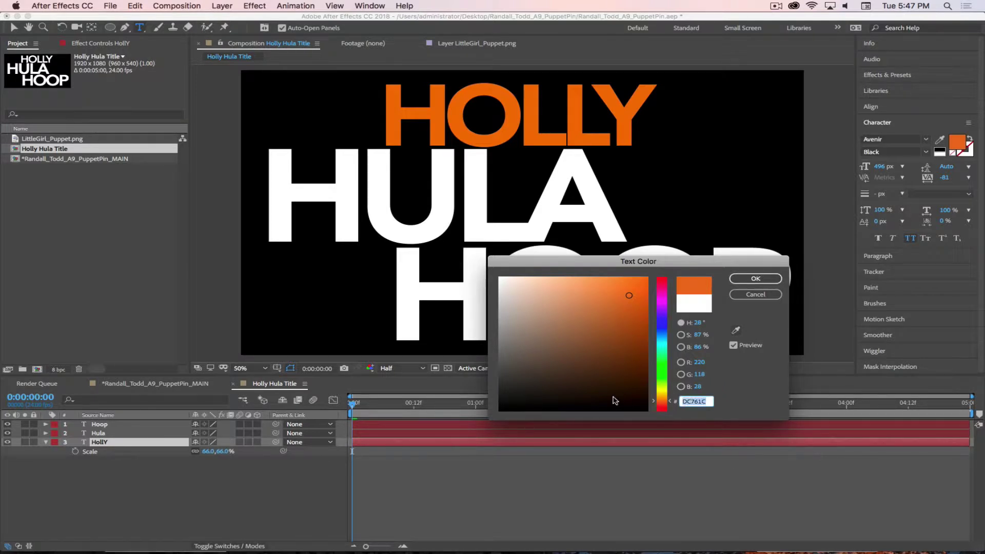
pyautogui.click(755, 278)
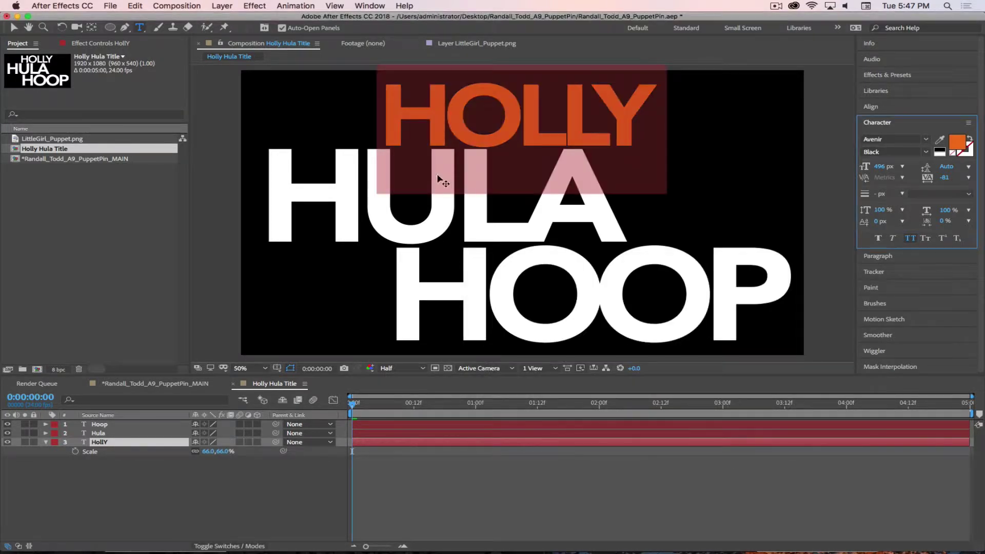
pyautogui.click(177, 493)
# Apply the same DC761C orange to the HULA text
pyautogui.click(106, 434)
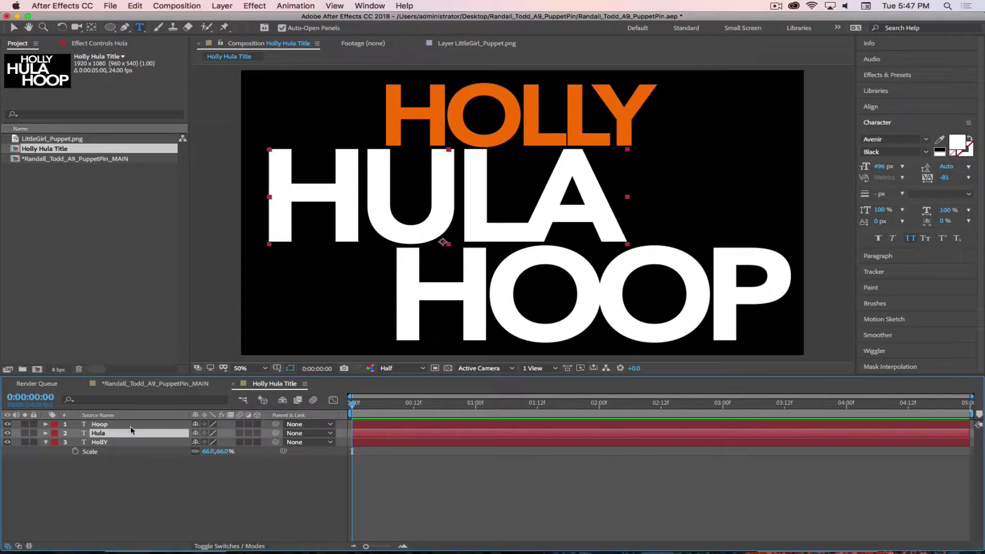
pyautogui.doubleClick(84, 433)
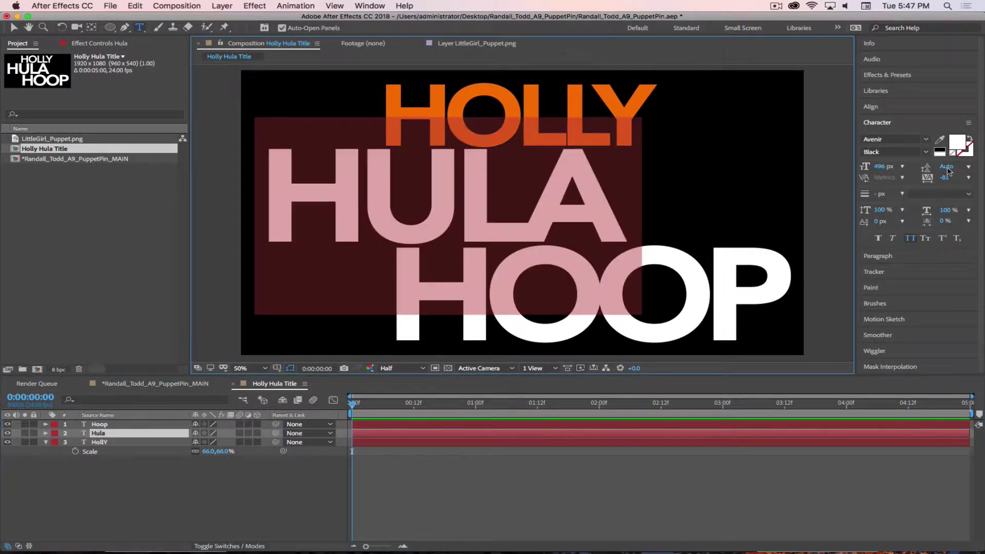
pyautogui.click(957, 141)
pyautogui.press('super+v')
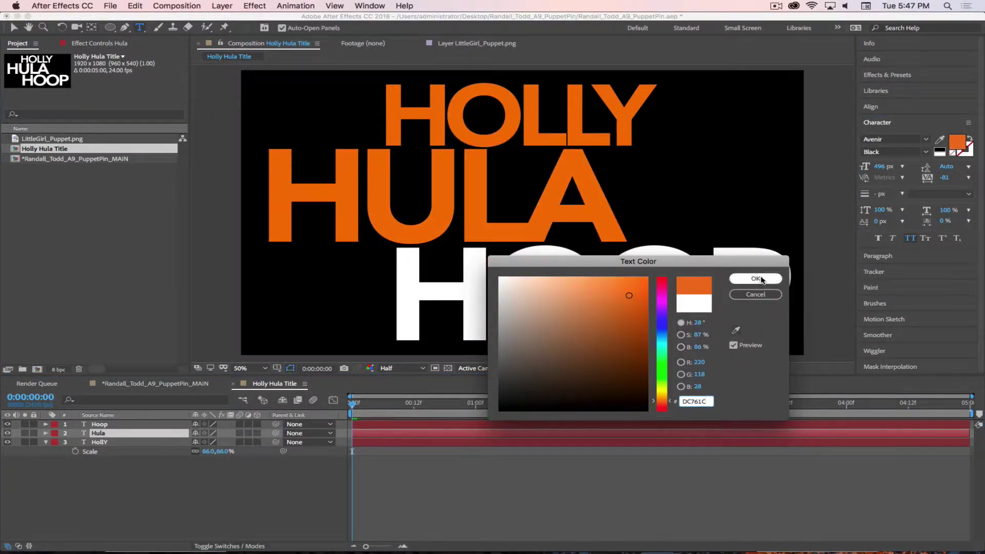
pyautogui.click(755, 278)
pyautogui.click(153, 495)
pyautogui.click(122, 426)
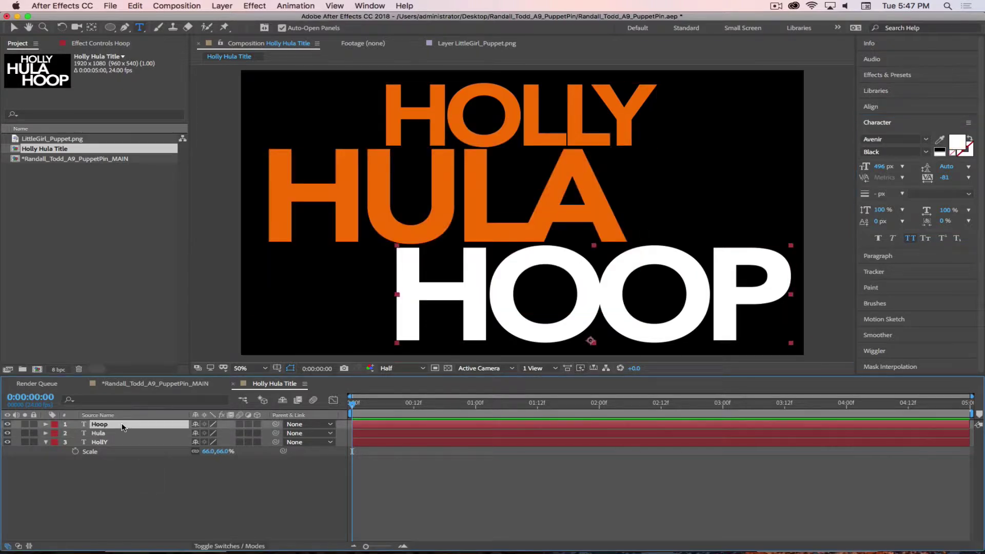
pyautogui.doubleClick(122, 426)
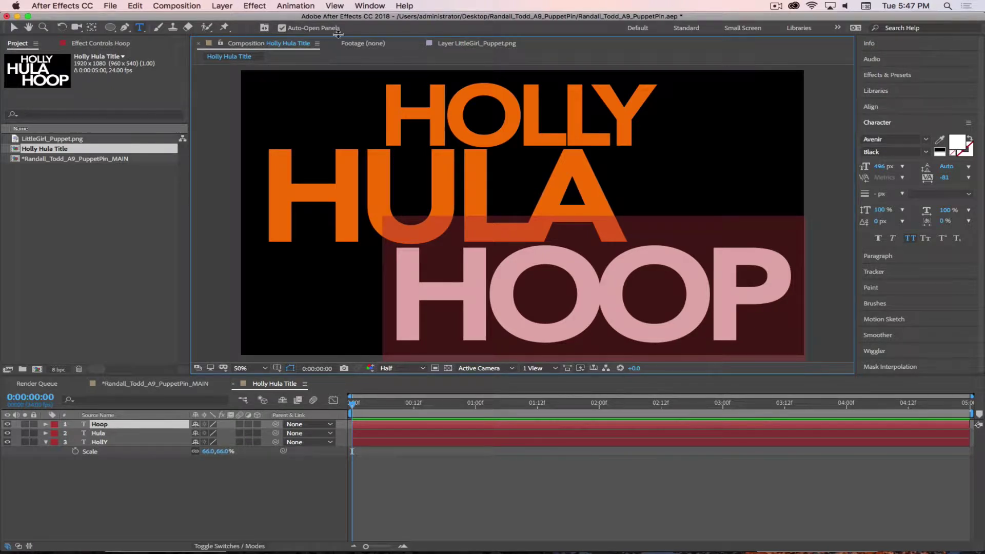
# Paste DC761C as the HOOP text colour, then go to the PuppetPin_MAIN comp
pyautogui.moveTo(224, 28); pyautogui.dragTo(288, 45)
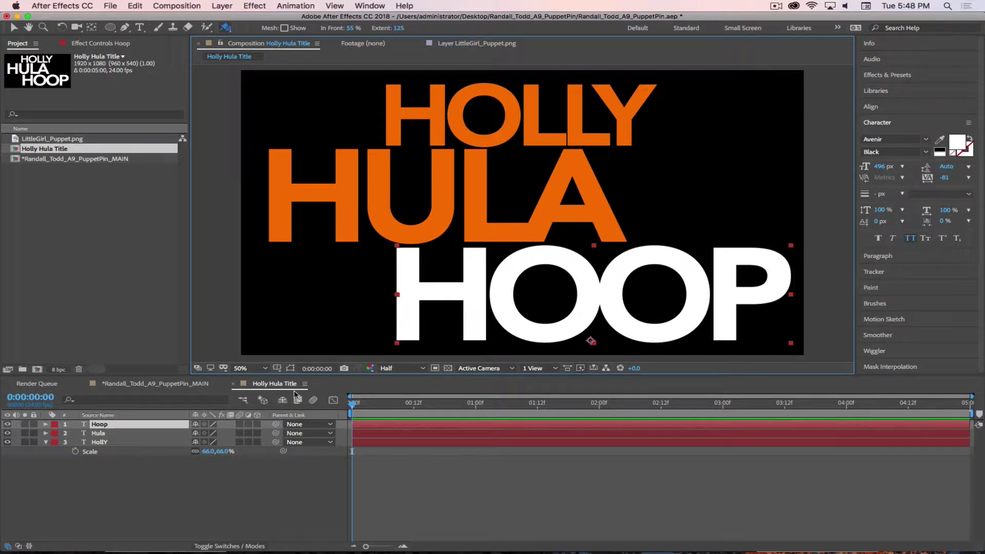
pyautogui.click(139, 27)
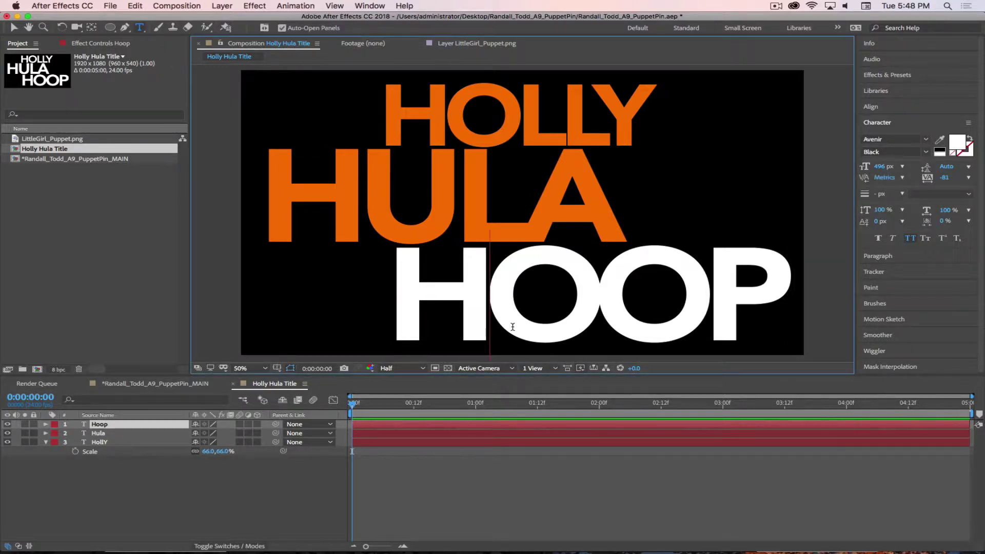
pyautogui.doubleClick(515, 328)
pyautogui.click(955, 148)
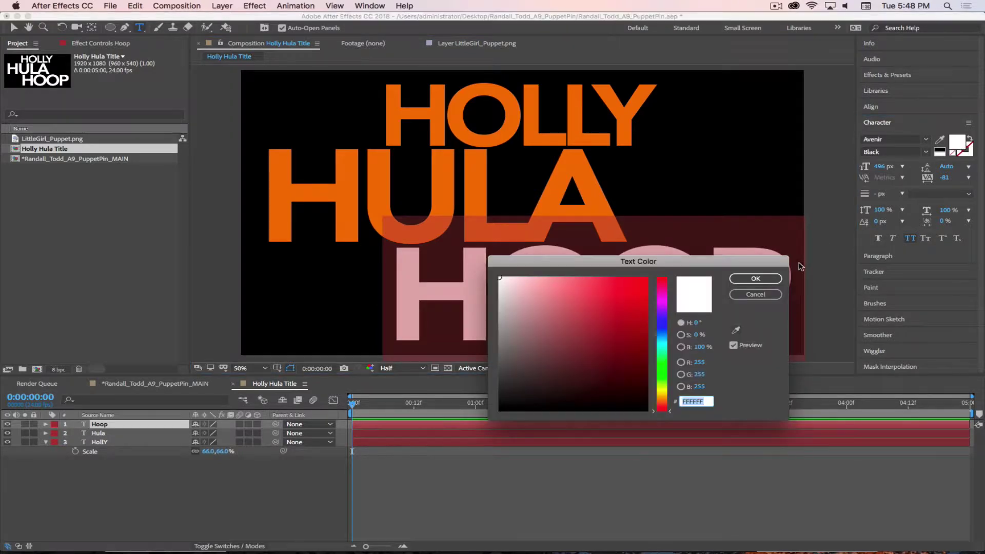
pyautogui.press('super+v')
pyautogui.click(756, 278)
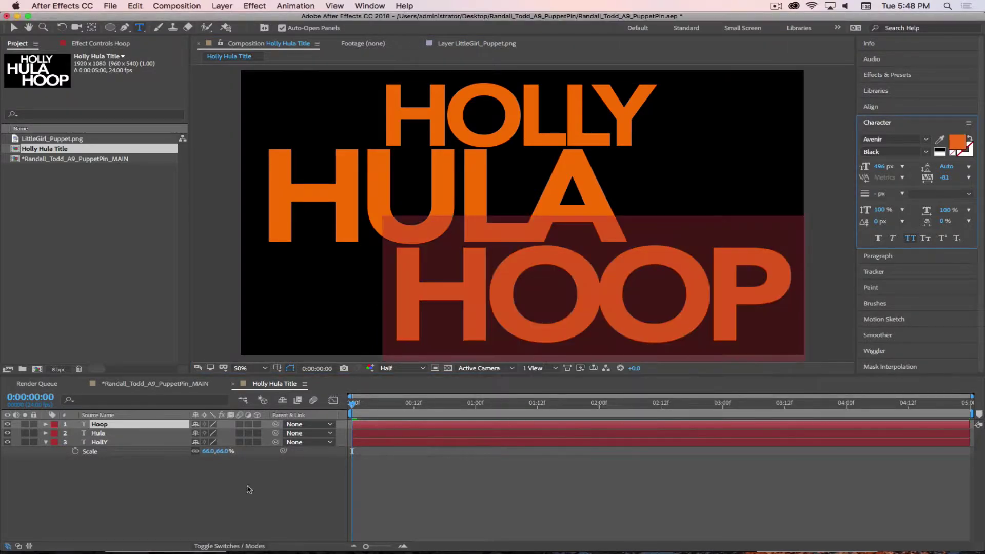
pyautogui.click(155, 383)
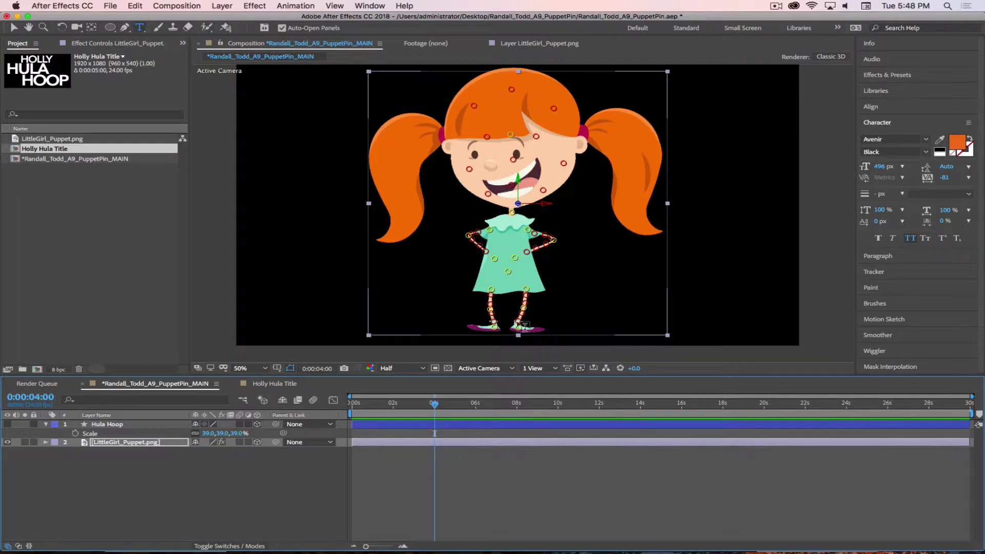
# Switch to the Selection tool, show the Info panel and reopen Holly Hula Title
pyautogui.press('v')
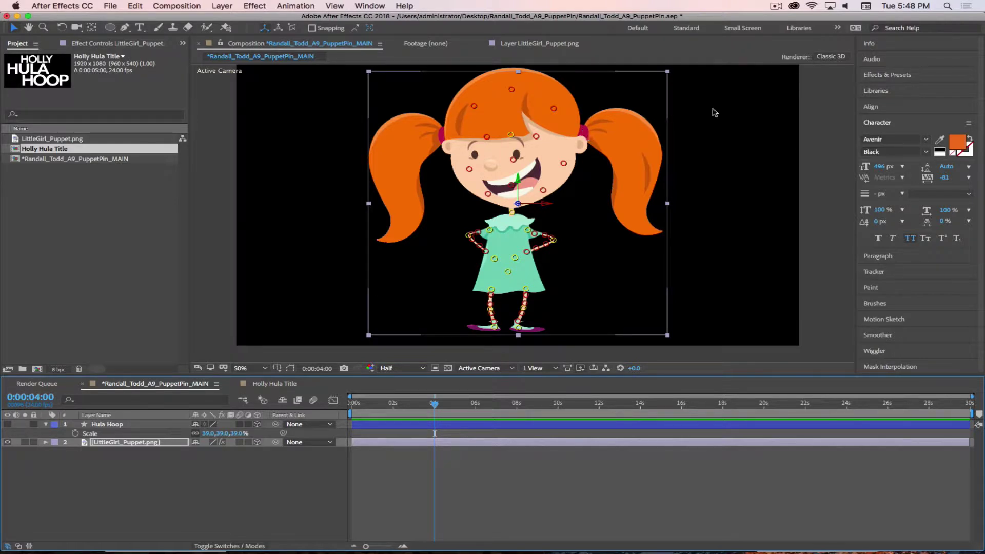
pyautogui.press('super+2')
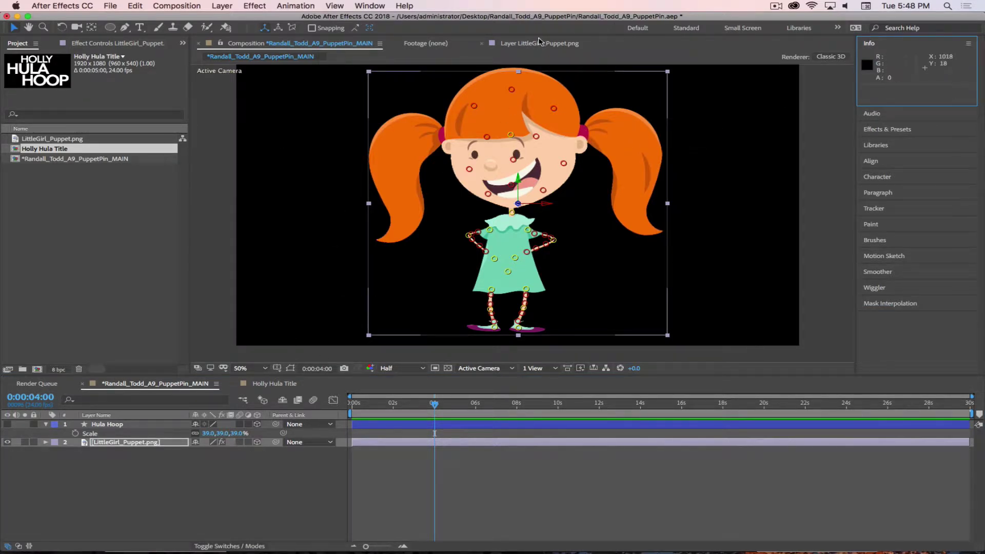
pyautogui.click(256, 386)
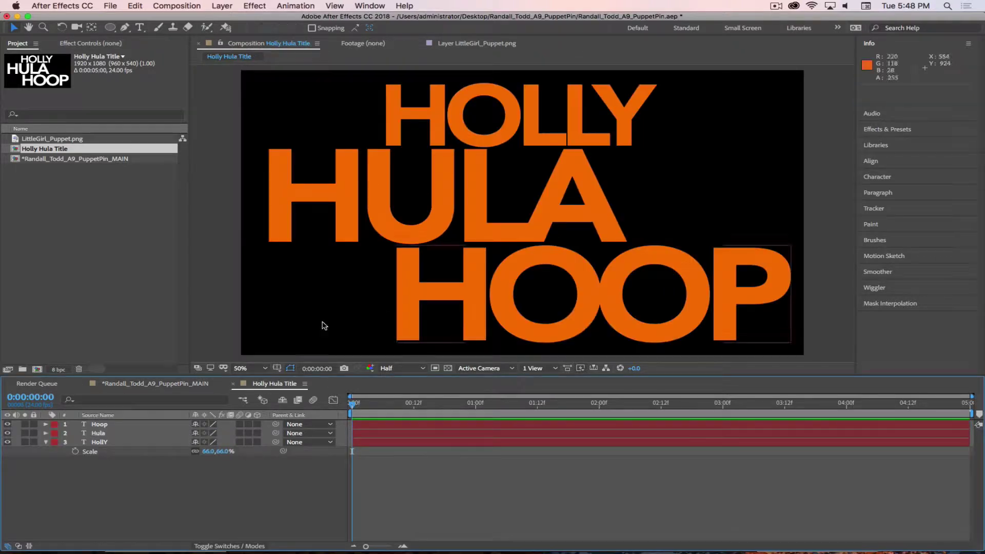
# Create a new solid coloured A80051 (R 168, G 0, B 81), named Magenta-Red Solid 1
pyautogui.click(219, 9)
pyautogui.moveTo(229, 21)
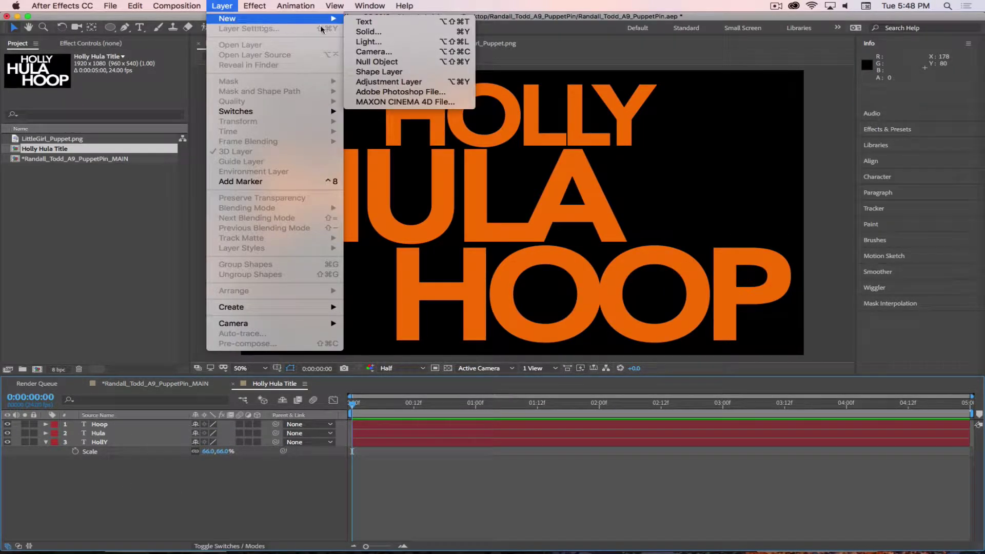
pyautogui.click(378, 34)
pyautogui.click(412, 223)
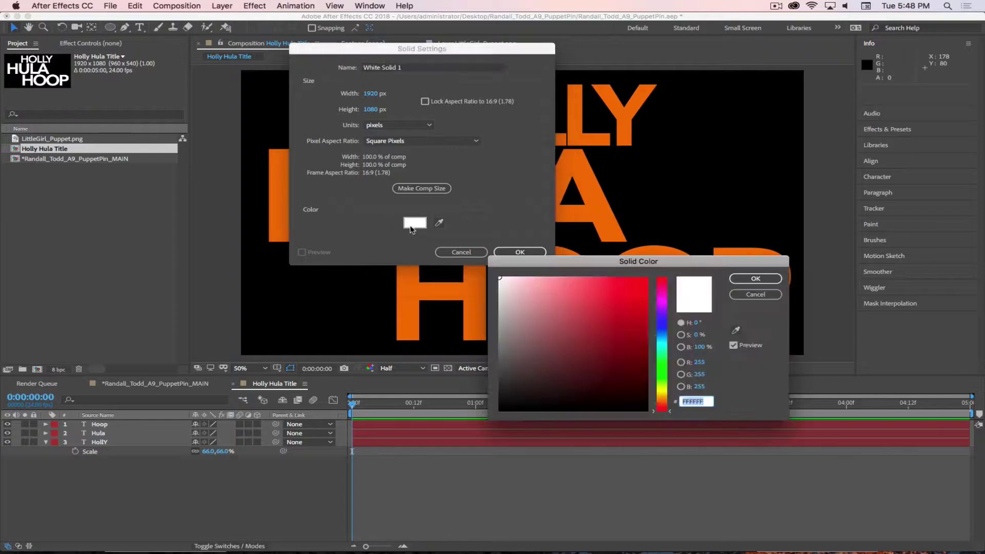
pyautogui.click(699, 361)
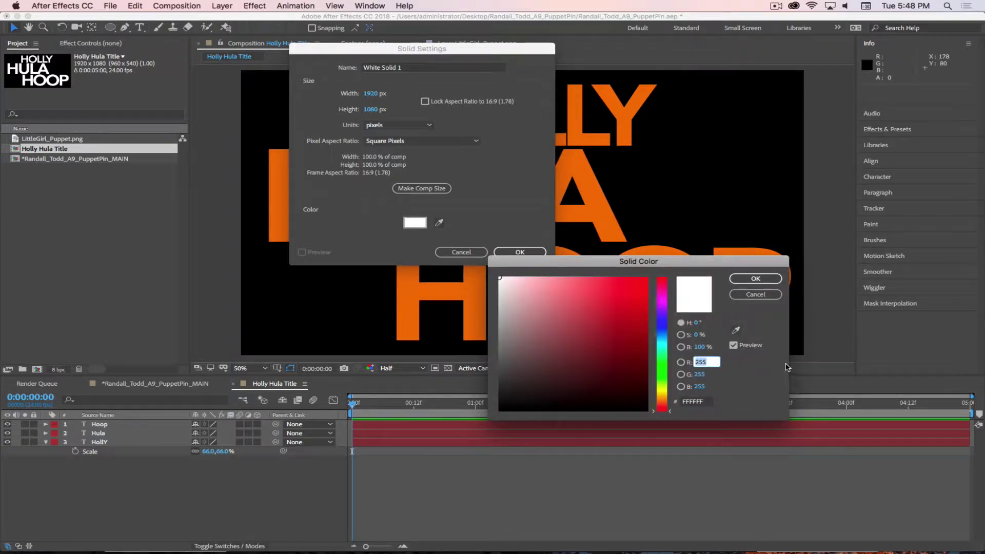
pyautogui.write('168')
pyautogui.press('Tab')
pyautogui.write('0')
pyautogui.press('Tab')
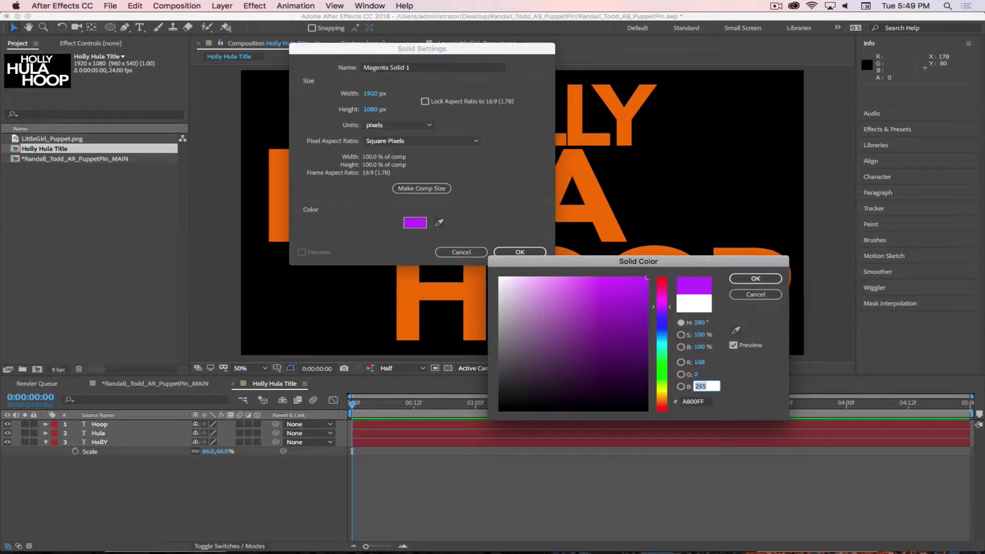
pyautogui.write('81')
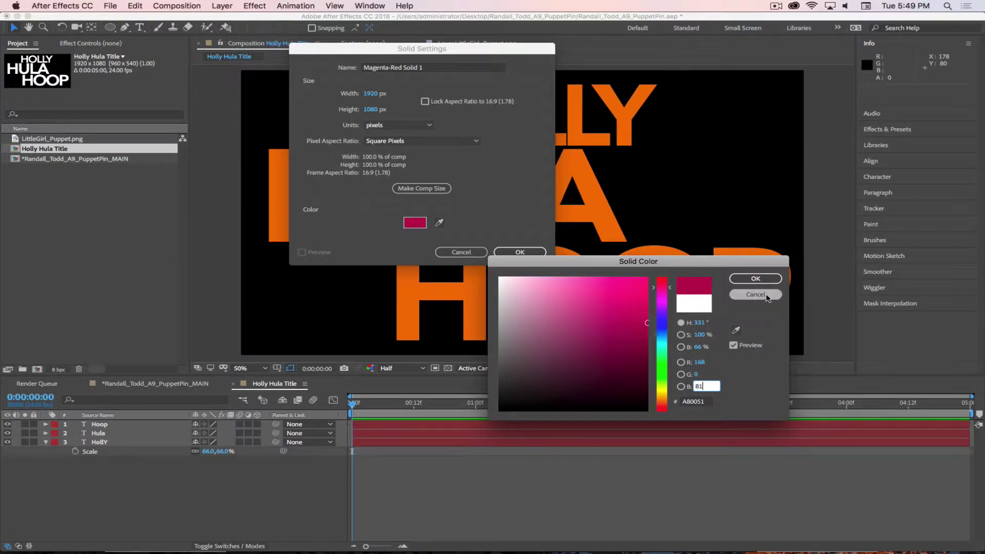
pyautogui.click(756, 279)
pyautogui.click(520, 252)
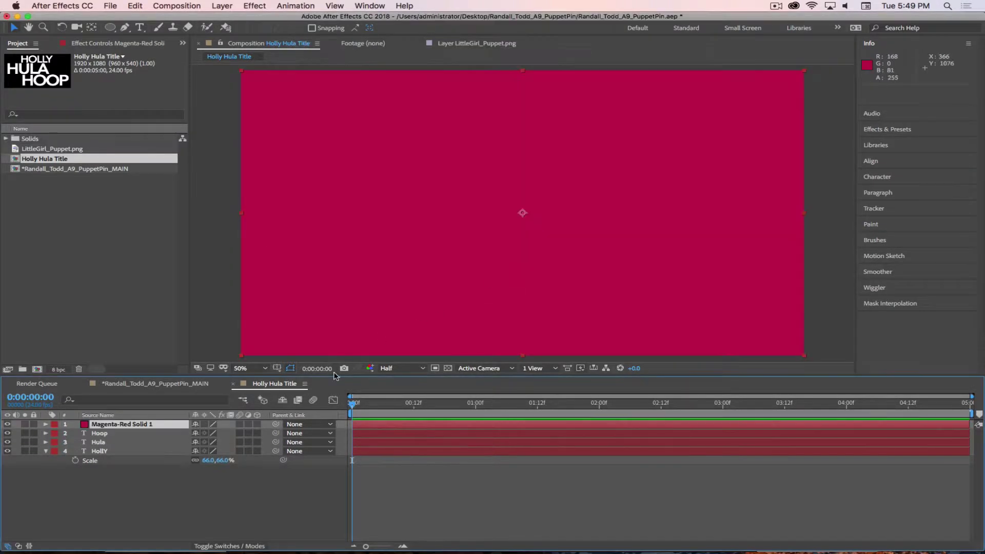
# Move the solid below the text layers and apply Gradient Ramp to it
pyautogui.moveTo(117, 429); pyautogui.dragTo(125, 515)
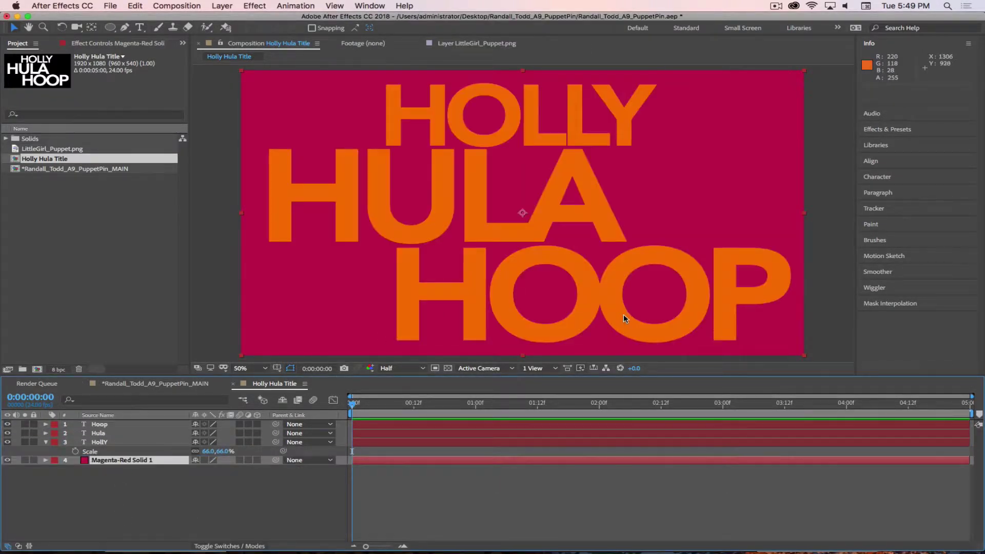
pyautogui.click(208, 516)
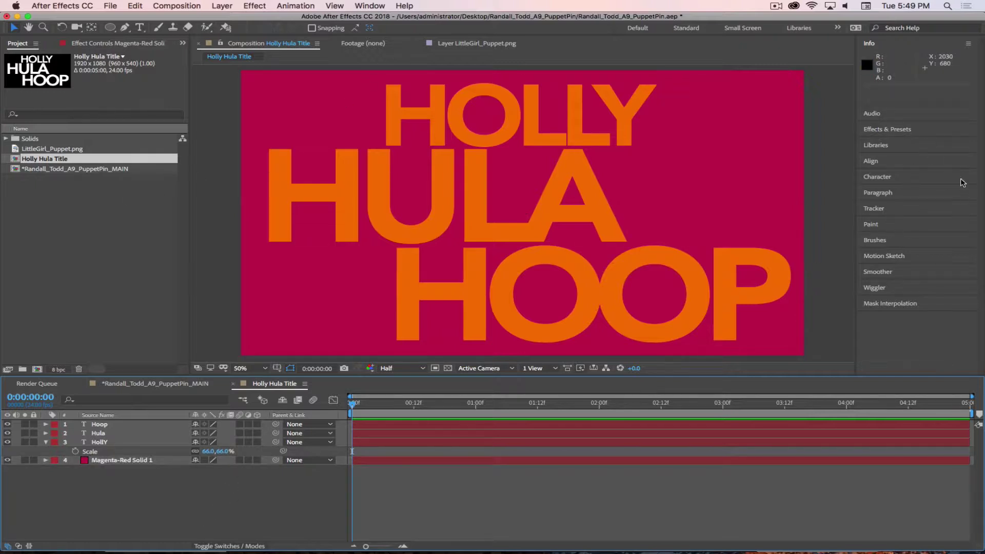
pyautogui.click(887, 131)
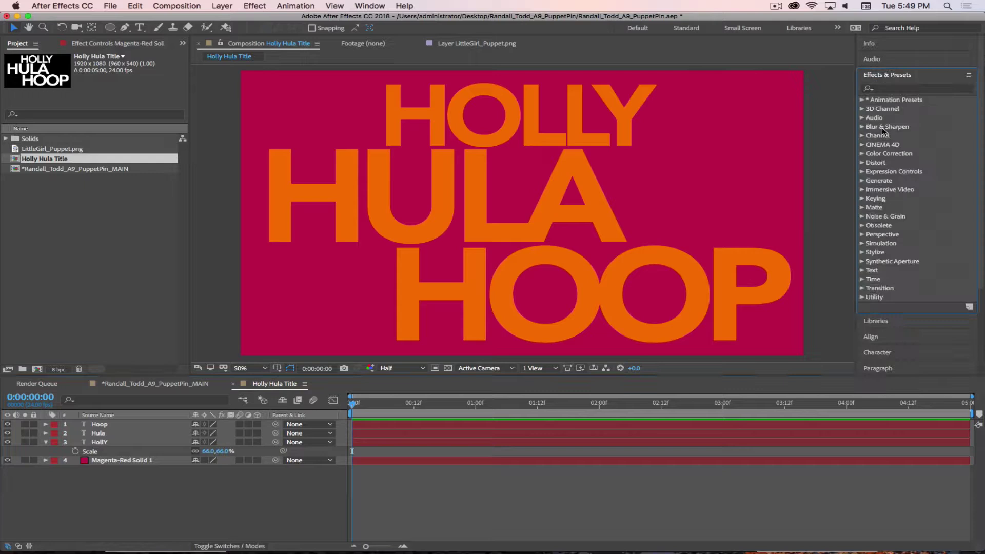
pyautogui.click(885, 89)
pyautogui.write('Ramp')
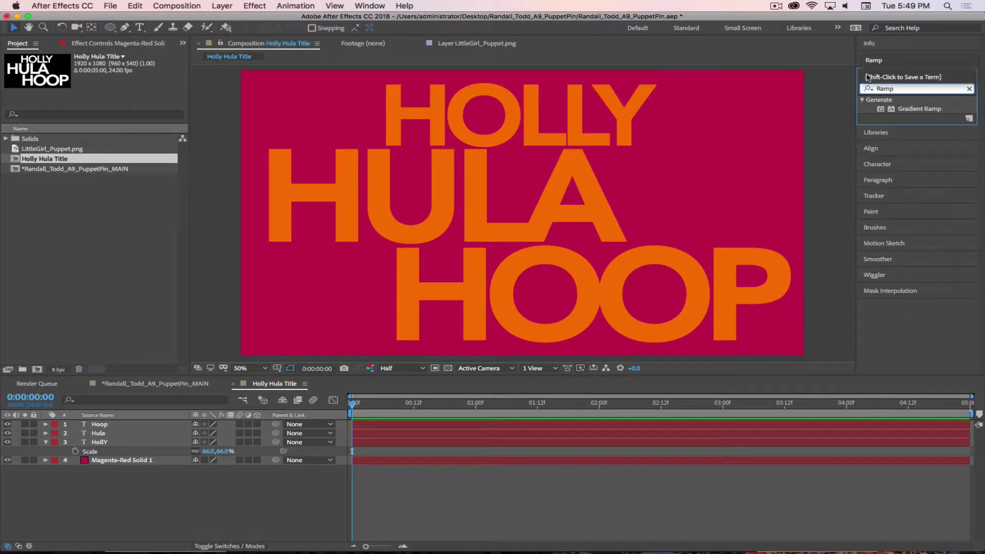
pyautogui.moveTo(886, 110); pyautogui.dragTo(135, 460)
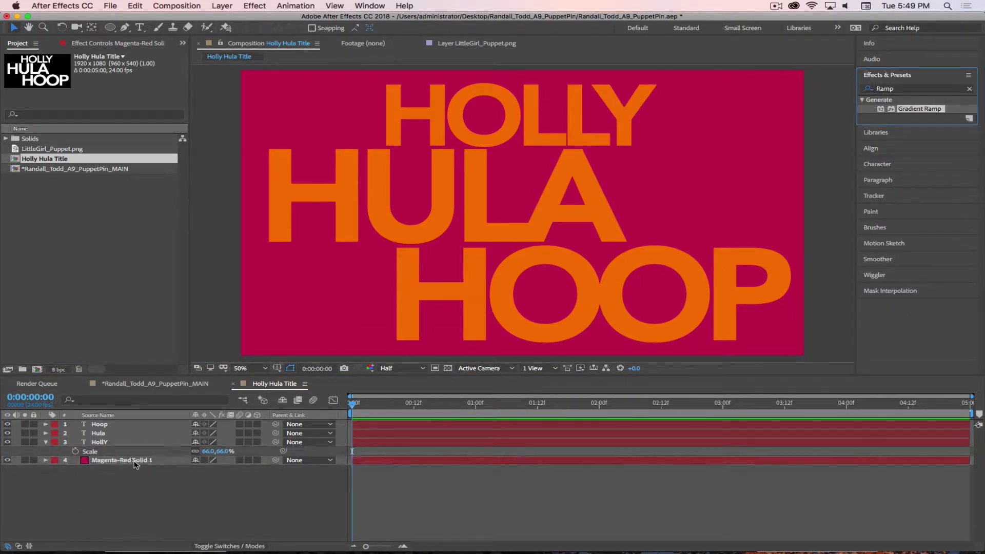
# Keep a linear ramp, swap its colours and set Blend With Original to 57%
pyautogui.click(156, 112)
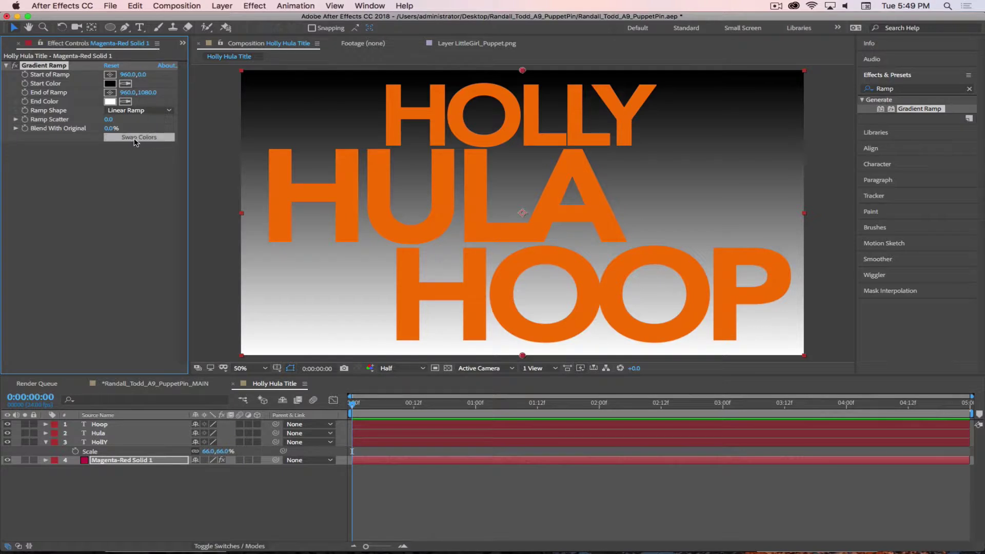
pyautogui.click(134, 111)
pyautogui.moveTo(110, 129); pyautogui.dragTo(134, 126)
pyautogui.click(139, 137)
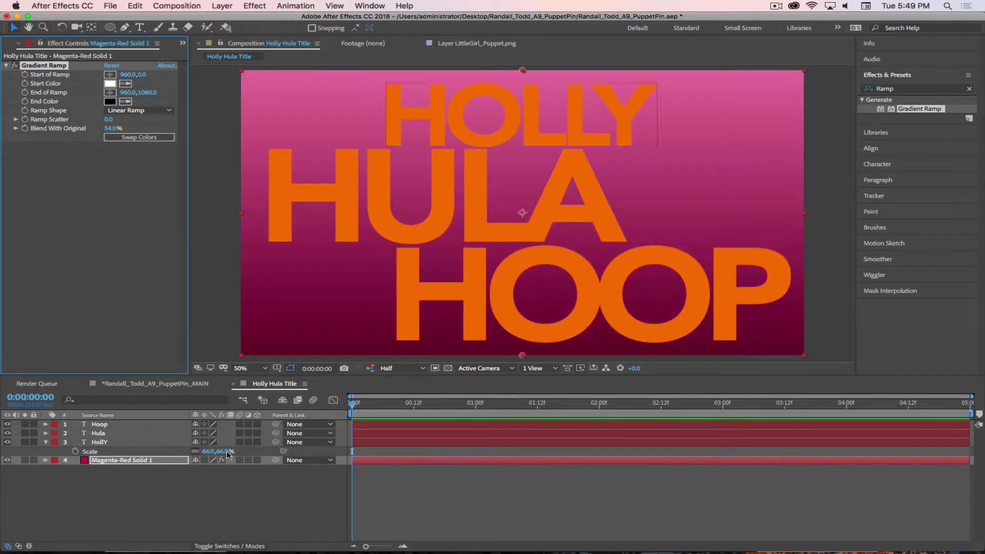
pyautogui.moveTo(114, 128); pyautogui.dragTo(116, 129)
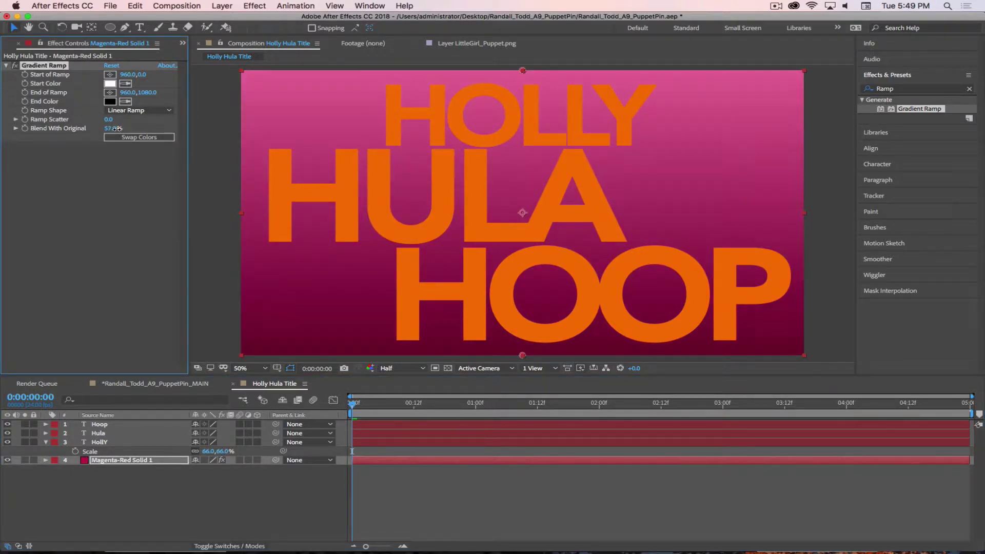
pyautogui.click(277, 304)
pyautogui.click(169, 521)
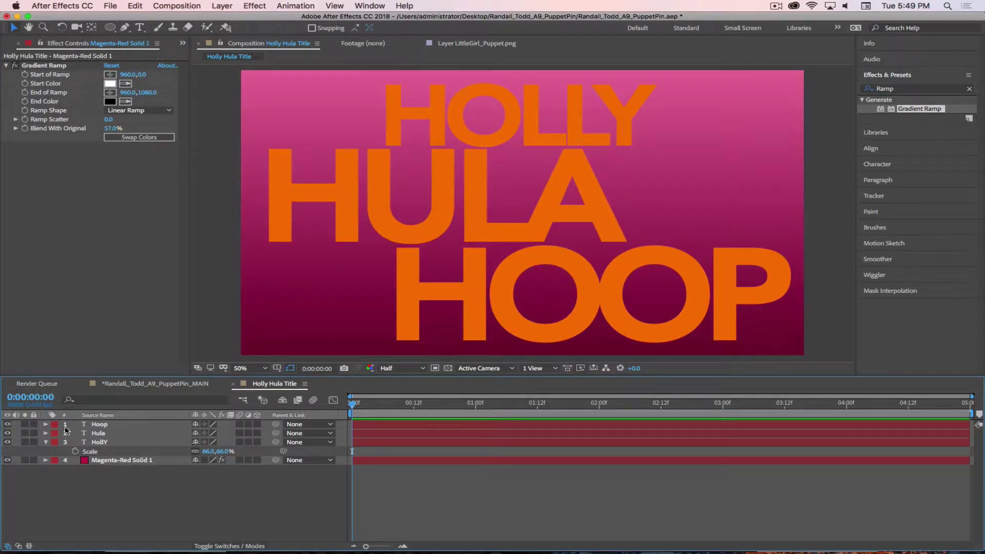
pyautogui.click(46, 442)
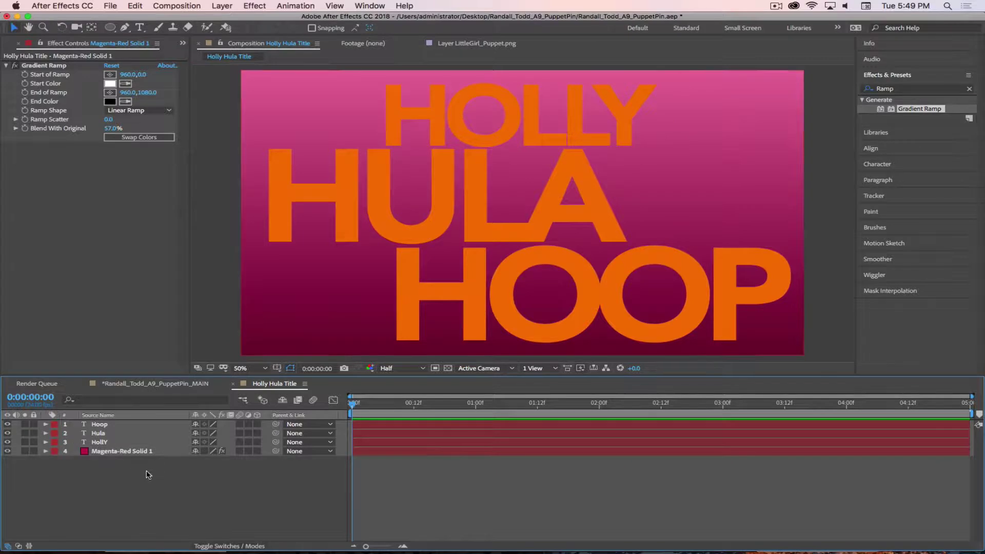
# Add a Drop Shadow with Distance 21 to the HollY text layer
pyautogui.click(102, 441)
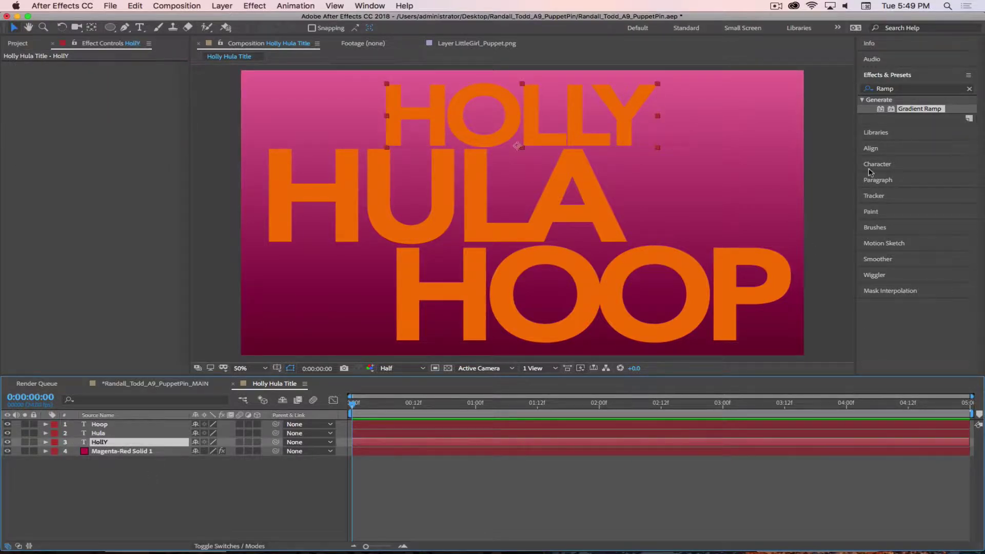
pyautogui.click(920, 88)
pyautogui.write('Drop')
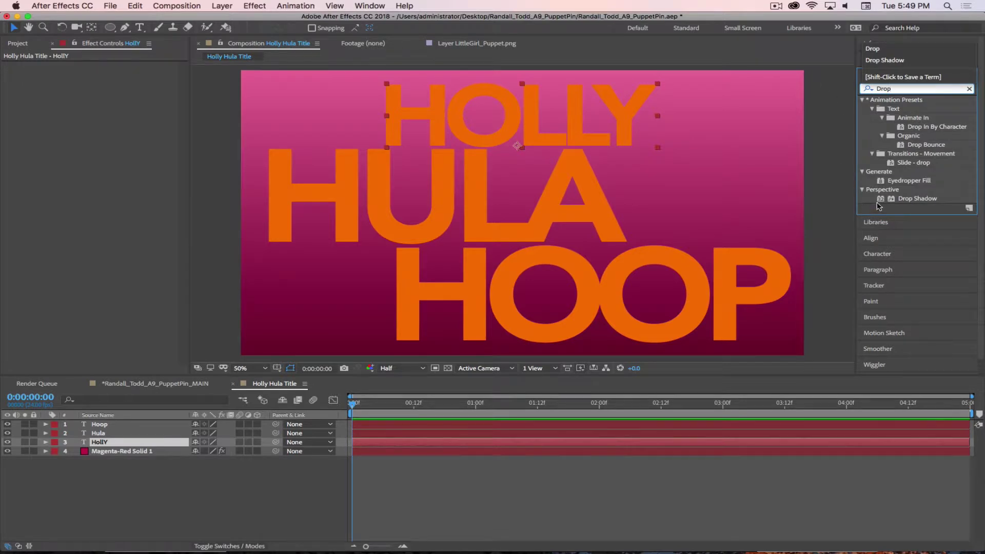
pyautogui.moveTo(879, 205); pyautogui.dragTo(576, 118)
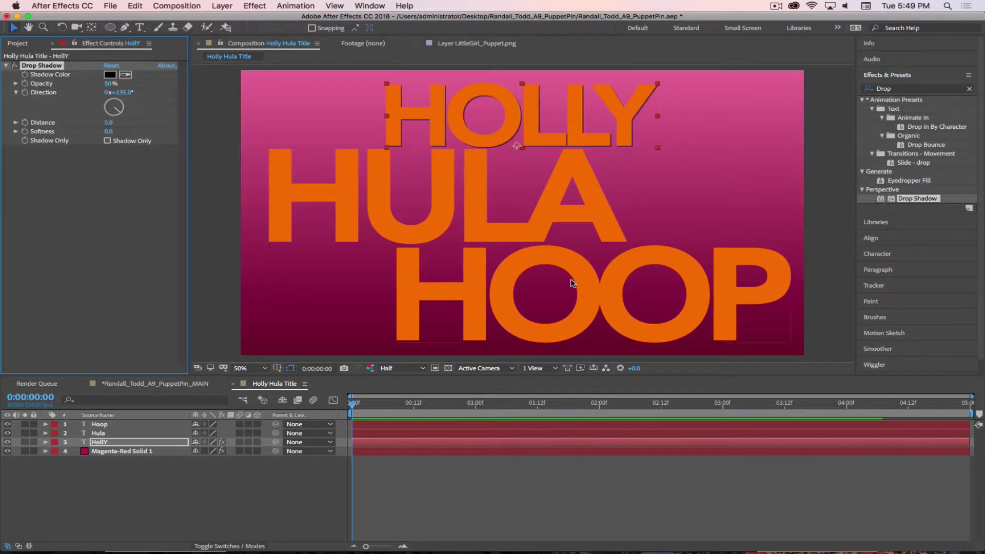
pyautogui.moveTo(109, 122); pyautogui.dragTo(129, 131)
pyautogui.click(88, 173)
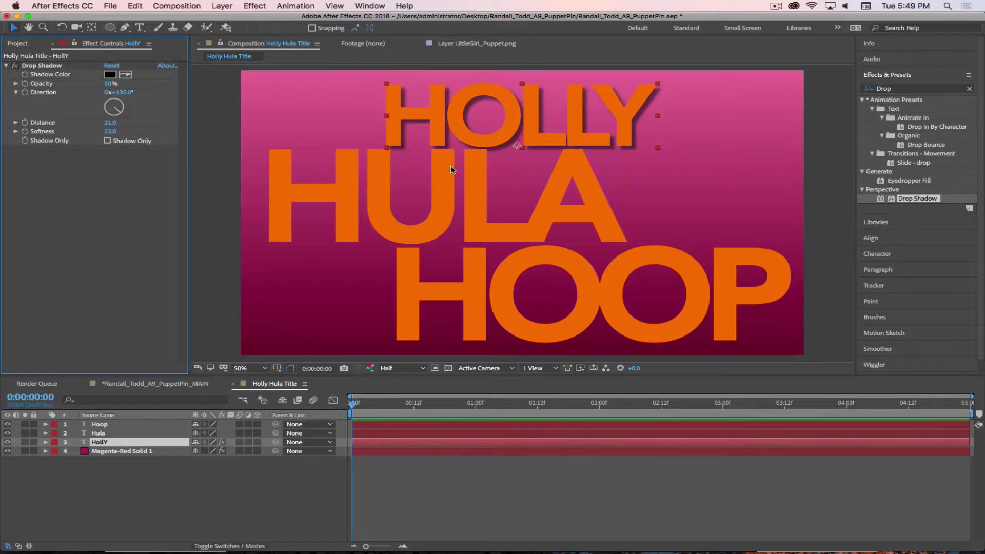
# Copy the drop shadow onto Hula and Hoop, then return to the MAIN comp
pyautogui.click(45, 66)
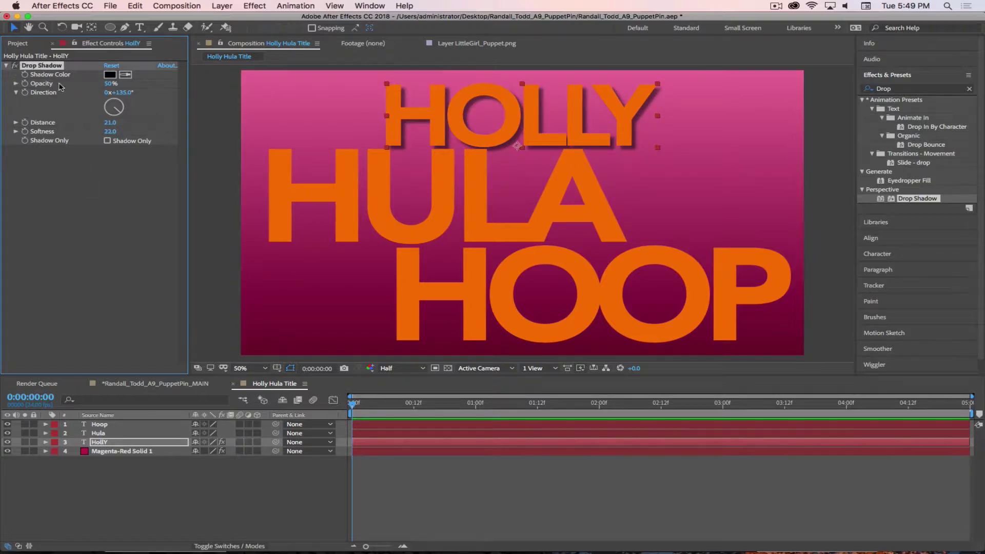
pyautogui.click(109, 433)
pyautogui.press('super+v')
pyautogui.click(115, 425)
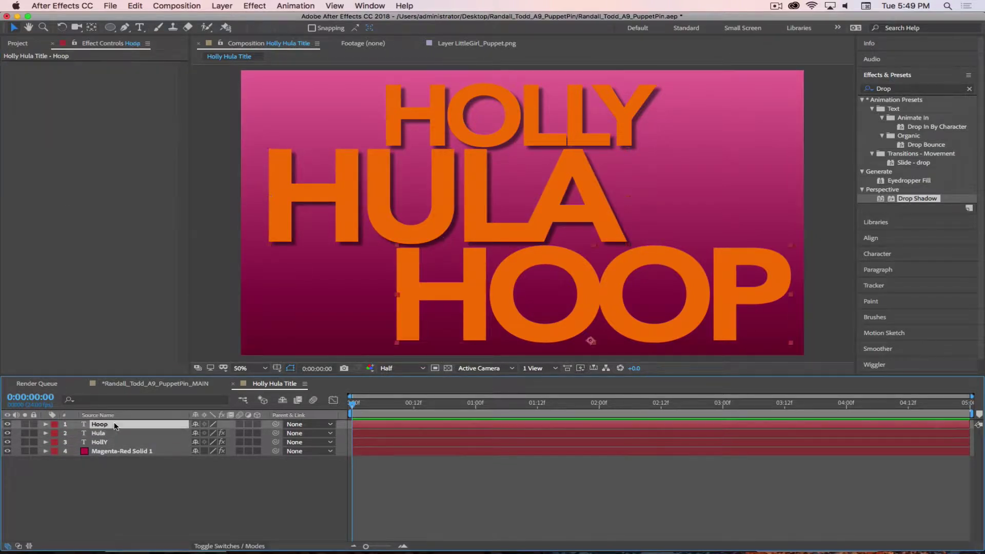
pyautogui.press('super+v')
pyautogui.click(176, 512)
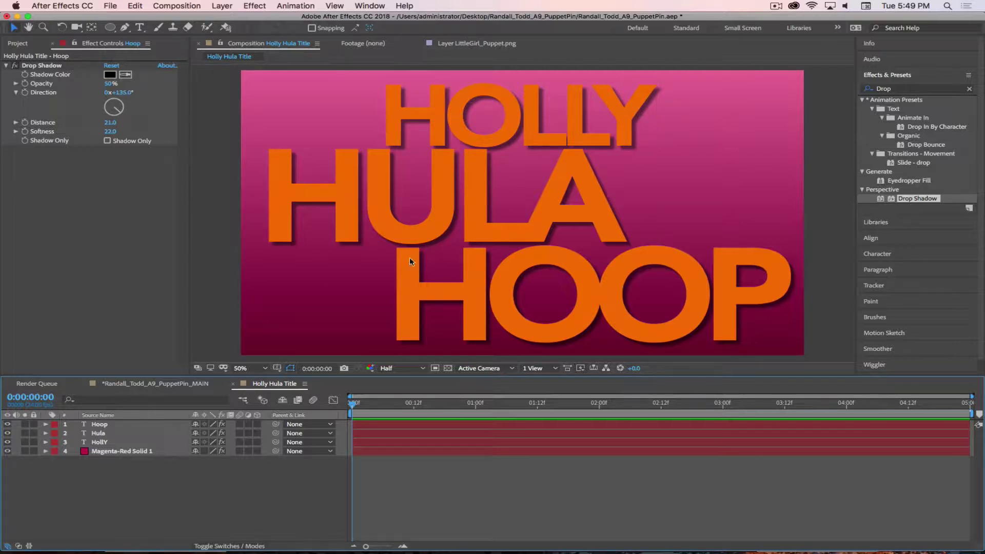
pyautogui.click(149, 384)
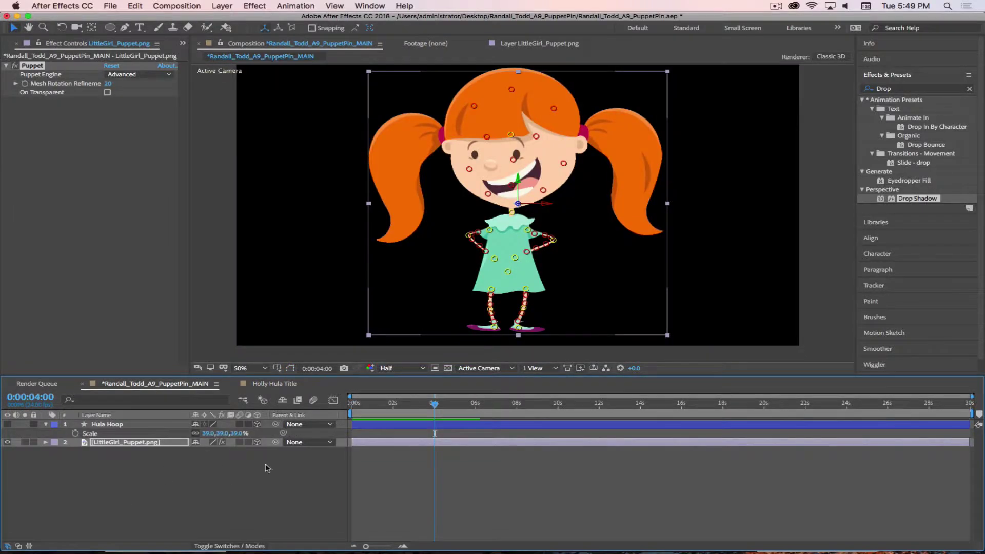
# Place Holly Hula Title as layer 1 in MAIN and start Hula Hoop at 0:00:04:00
pyautogui.click(182, 43)
pyautogui.click(211, 57)
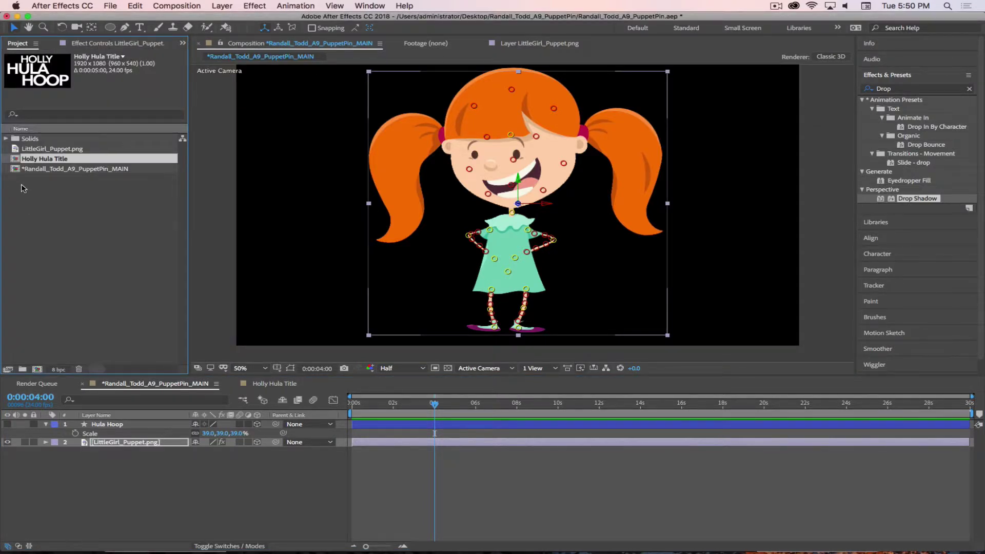
pyautogui.moveTo(14, 162); pyautogui.dragTo(153, 421)
pyautogui.moveTo(434, 404); pyautogui.dragTo(495, 417)
pyautogui.click(191, 495)
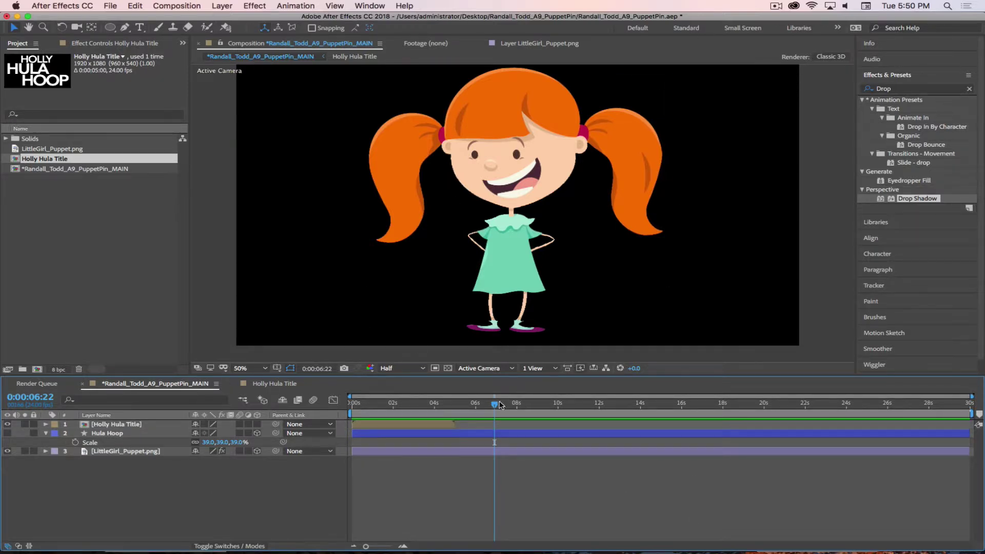
pyautogui.moveTo(500, 406); pyautogui.dragTo(454, 405)
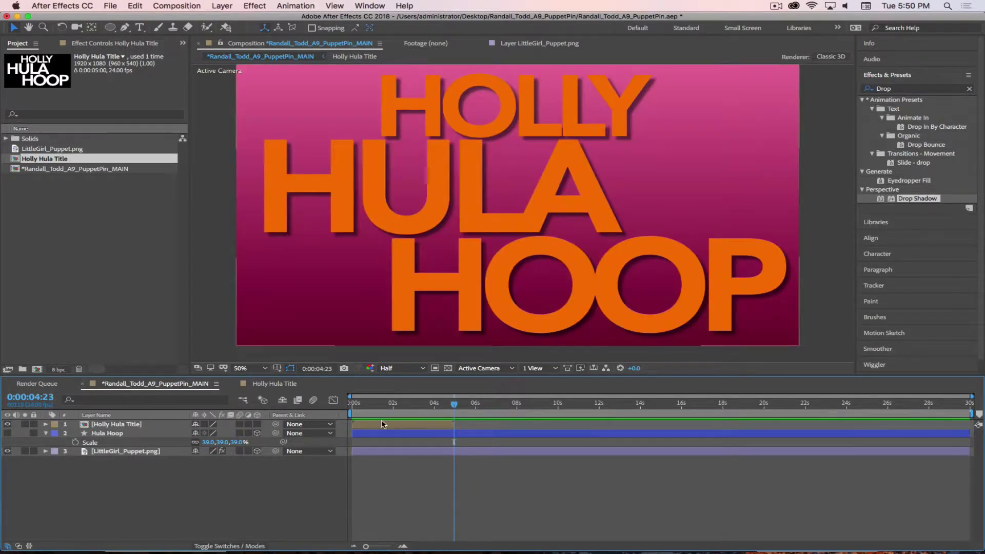
pyautogui.moveTo(351, 434); pyautogui.dragTo(434, 414)
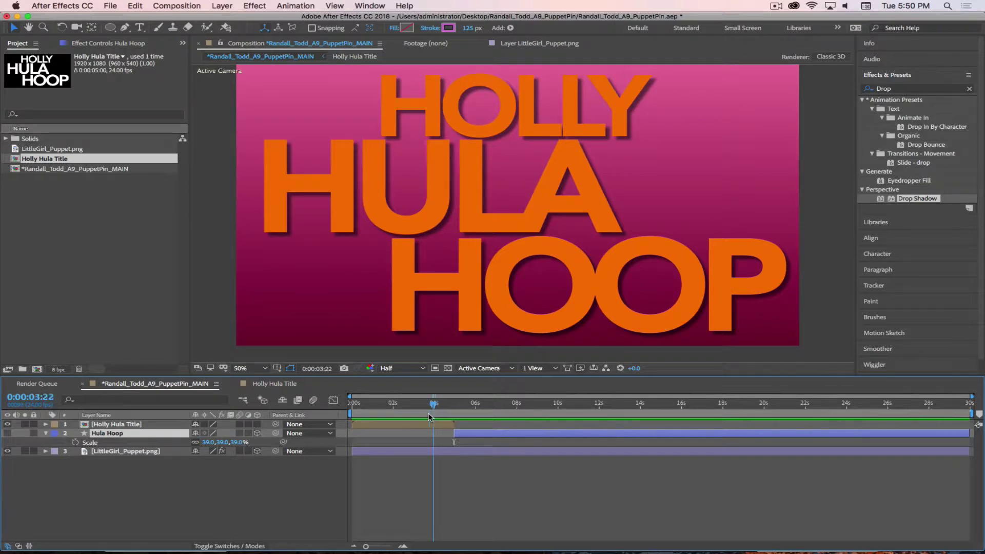
pyautogui.moveTo(452, 433); pyautogui.dragTo(466, 410)
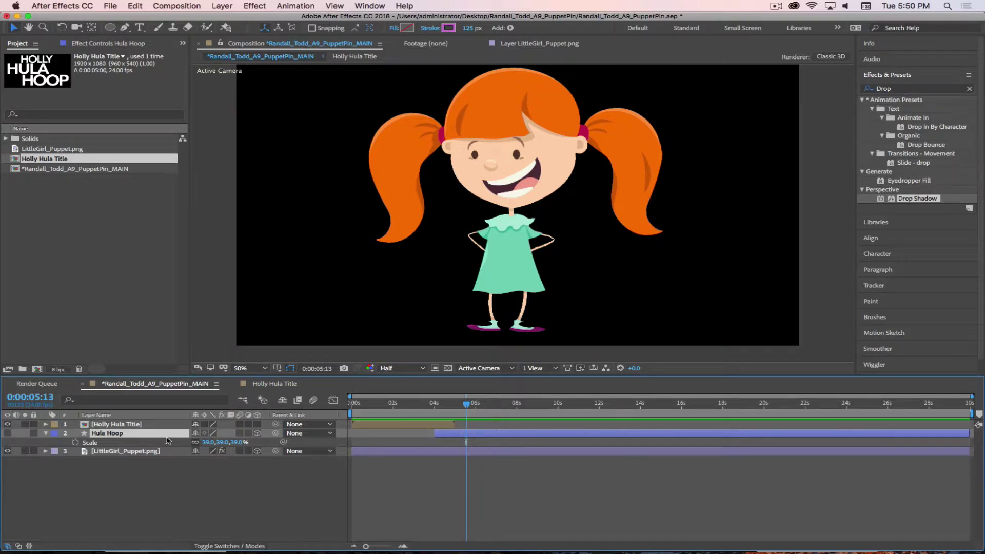
# Start the LittleGirl_Puppet.png layer at 4 seconds, view her at 6:02, and pick the Puppet Pin Tool
pyautogui.click(145, 451)
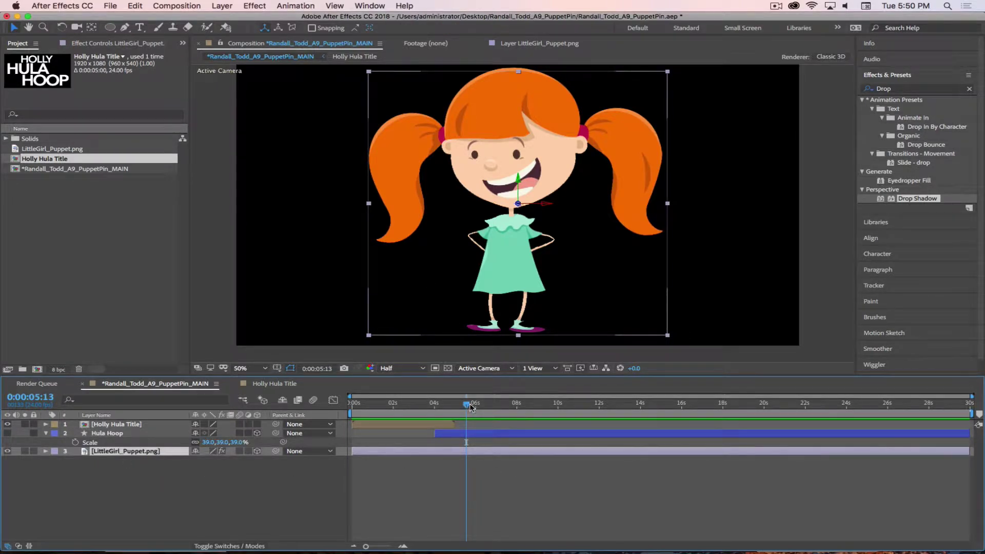
pyautogui.moveTo(472, 407); pyautogui.dragTo(435, 406)
pyautogui.moveTo(353, 450); pyautogui.dragTo(435, 451)
pyautogui.moveTo(453, 406); pyautogui.dragTo(479, 405)
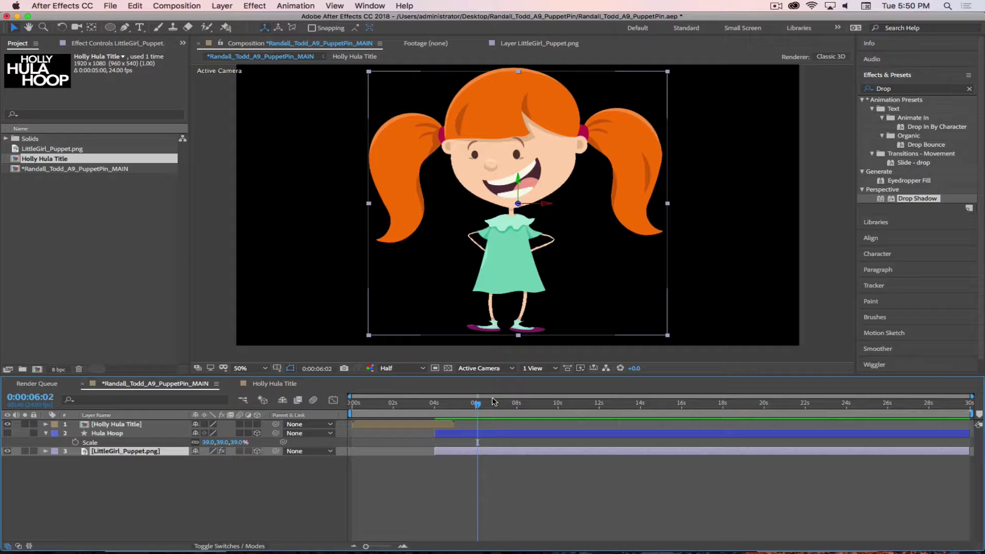
pyautogui.click(224, 28)
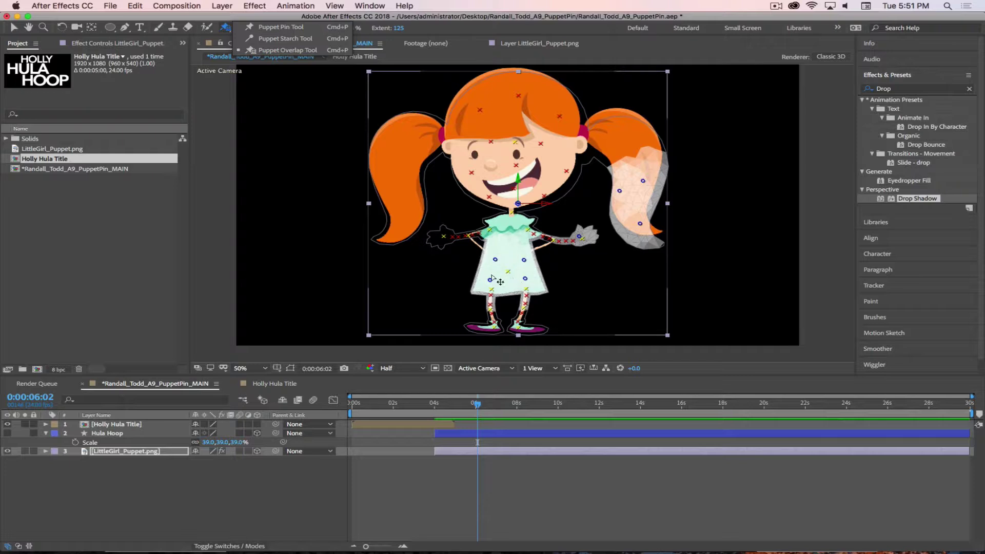
# Place a puppet pin on the girl's dress and show her layer's Scale at 100%
pyautogui.click(523, 260)
pyautogui.press('s')
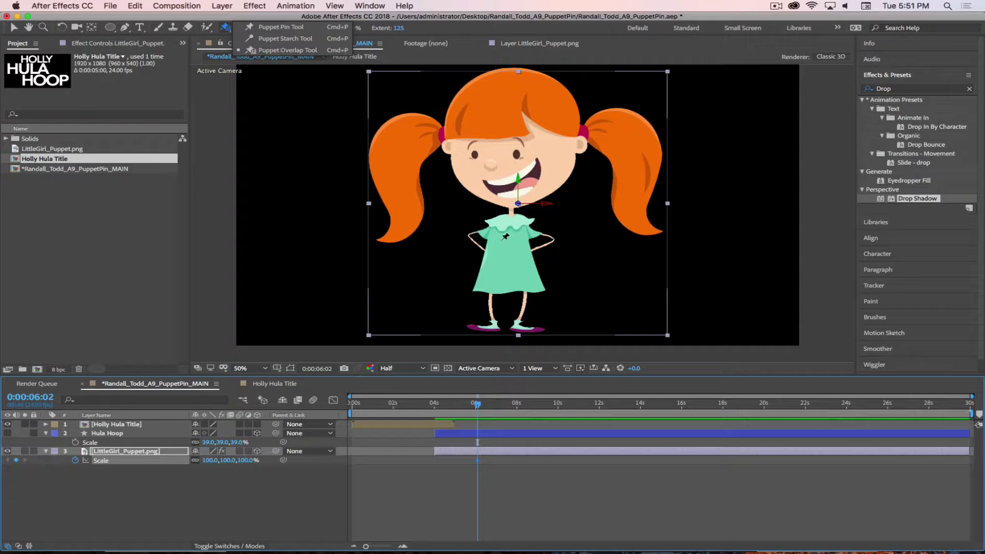
pyautogui.press('super+Tab')
# Search Google for 'Walk Cycle' in a new Safari tab
pyautogui.click(598, 247)
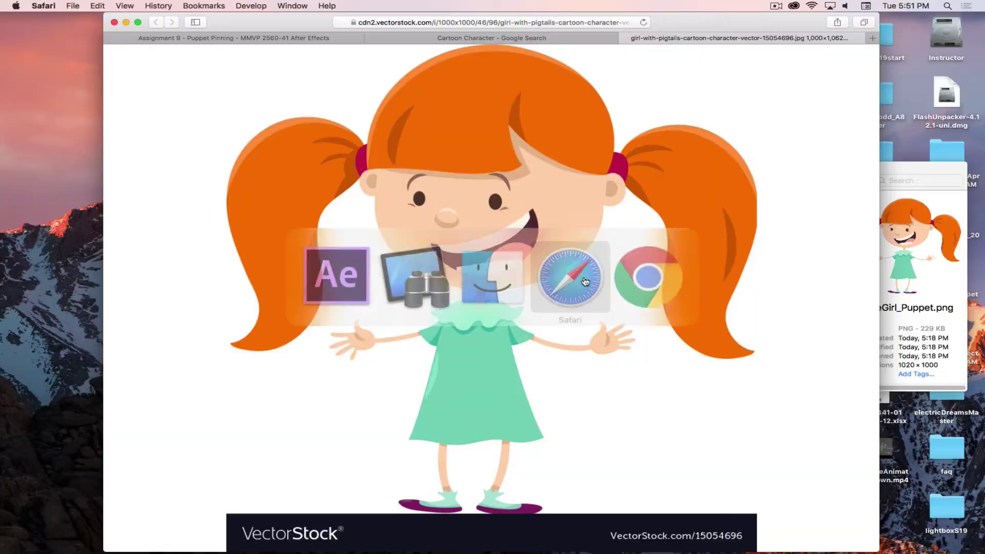
pyautogui.press('super+t')
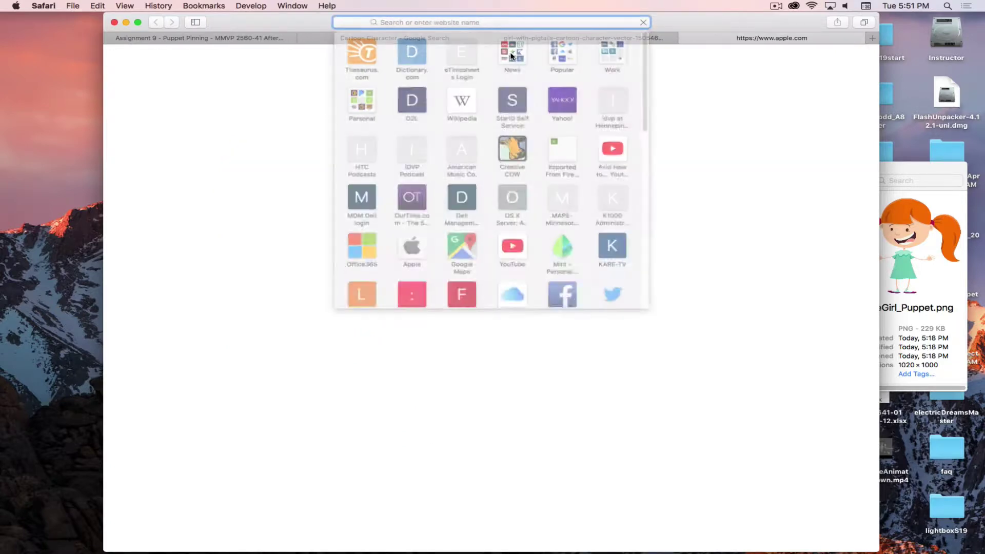
pyautogui.write('Walk Cycle')
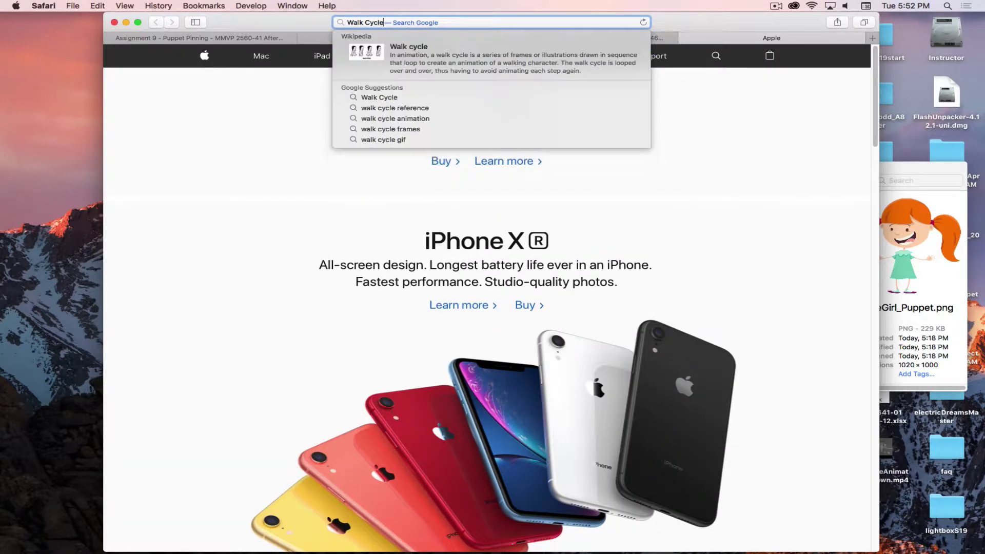
pyautogui.press('Return')
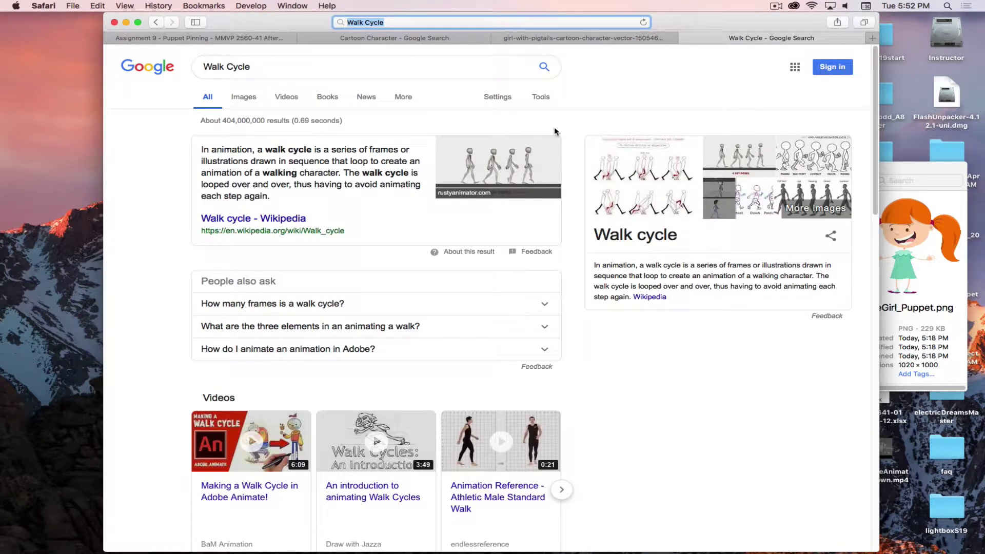
# Show the image results and open the tutorial-2 walk cycle reference preview
pyautogui.click(264, 105)
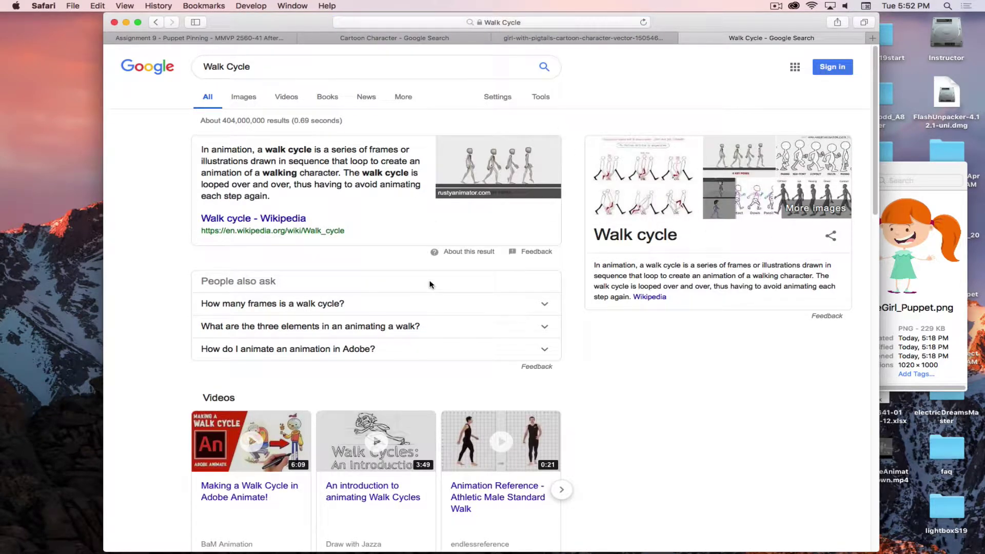
pyautogui.click(244, 97)
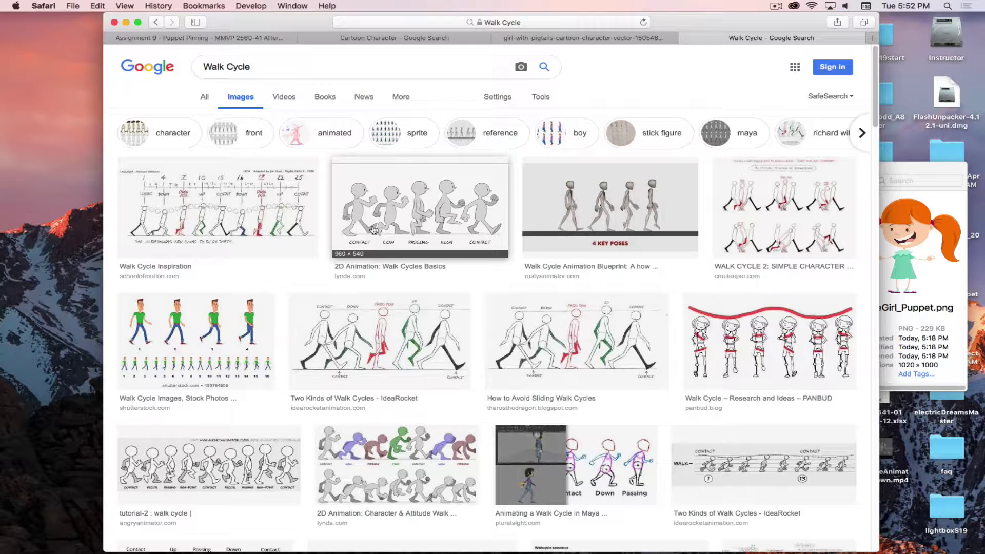
pyautogui.scroll(-3, 155, 387)
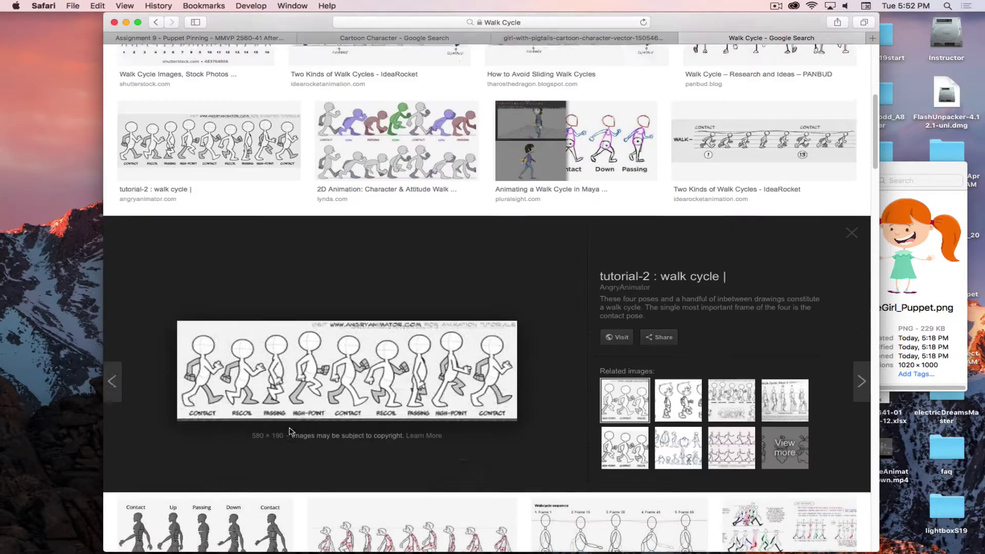
pyautogui.click(244, 379)
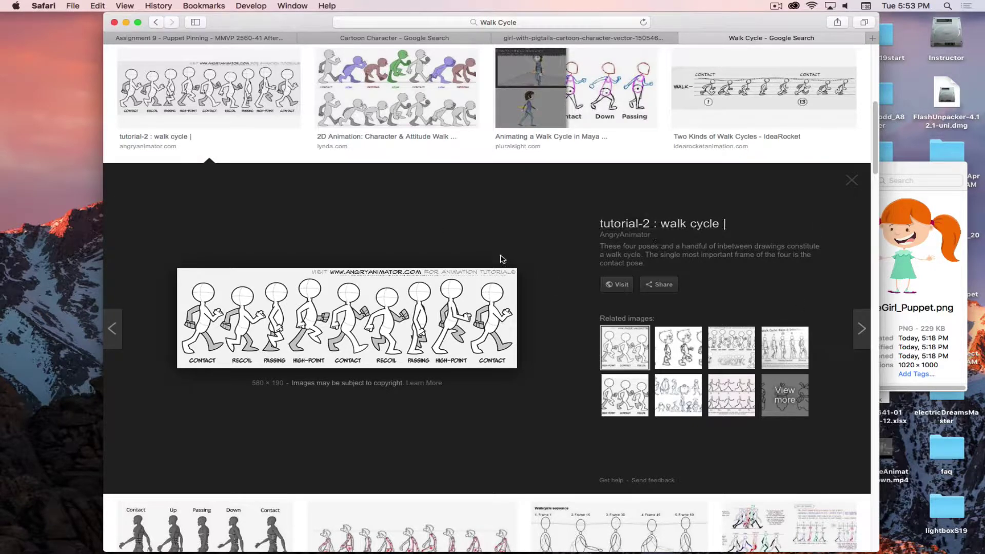
# Switch from Safari back to the After Effects puppet-pin project
pyautogui.press('super+Tab')
pyautogui.click(416, 255)
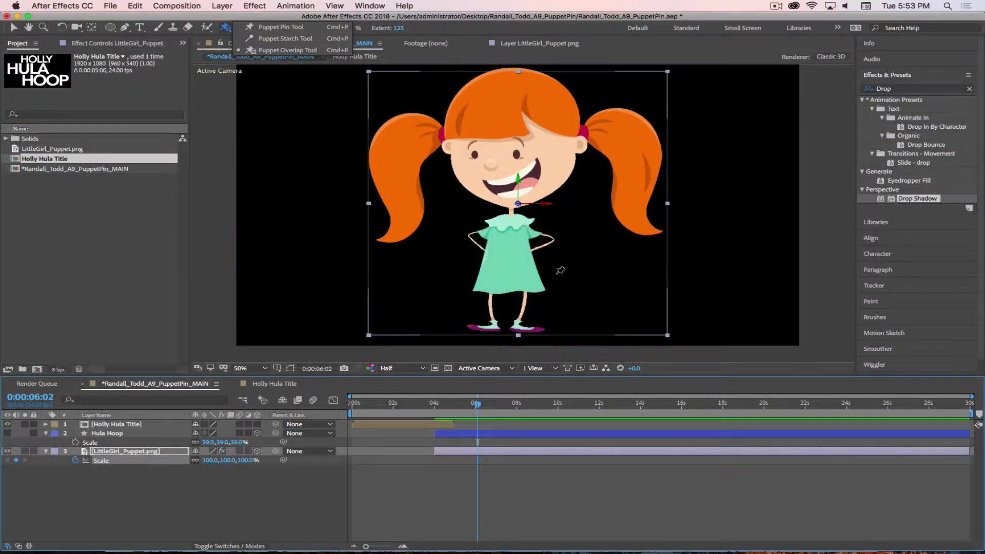
# At 6:06, use the Puppet Pin Tool to pose the girl's hand up into a wave and back onto her hip
pyautogui.moveTo(476, 403); pyautogui.dragTo(480, 404)
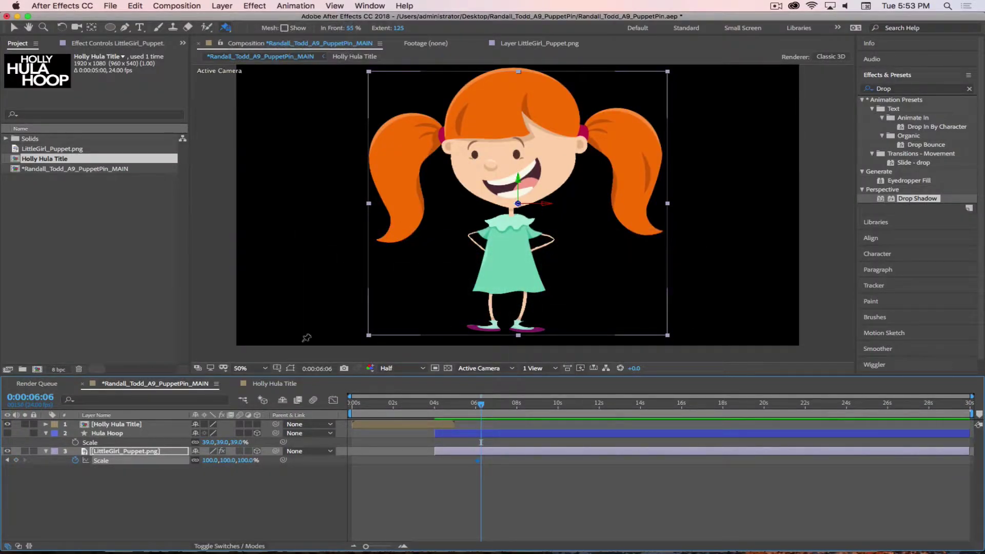
pyautogui.click(226, 27)
pyautogui.click(280, 27)
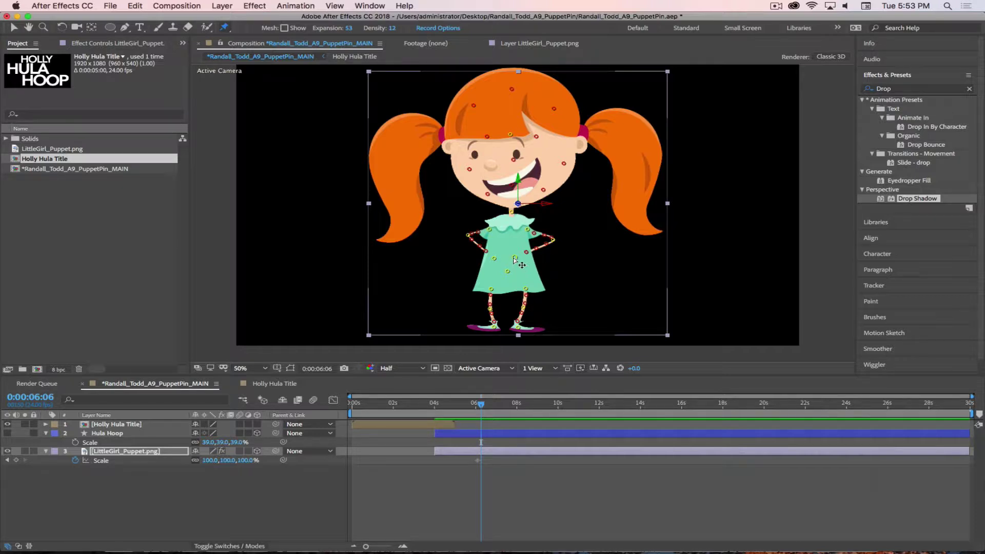
pyautogui.moveTo(516, 260); pyautogui.dragTo(589, 236)
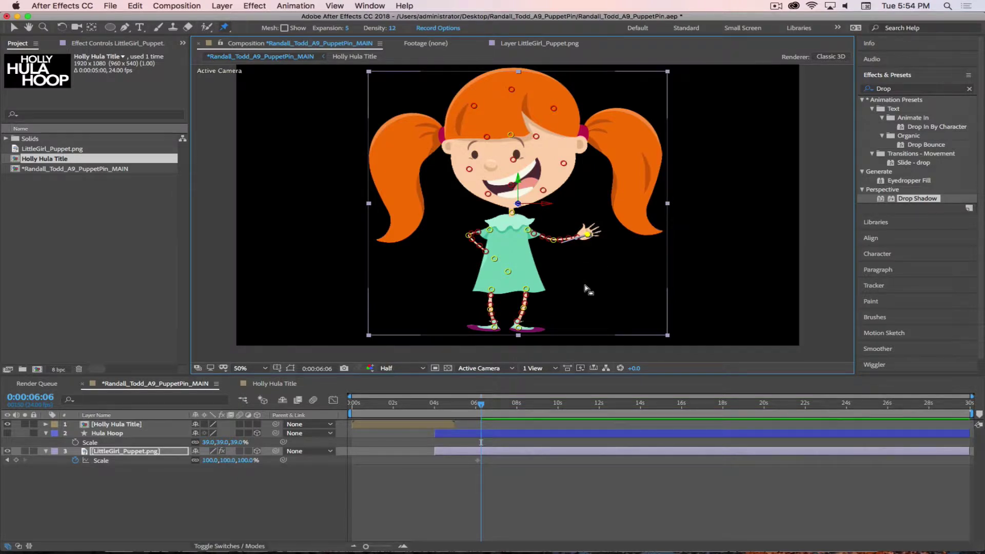
pyautogui.moveTo(587, 235); pyautogui.dragTo(553, 240)
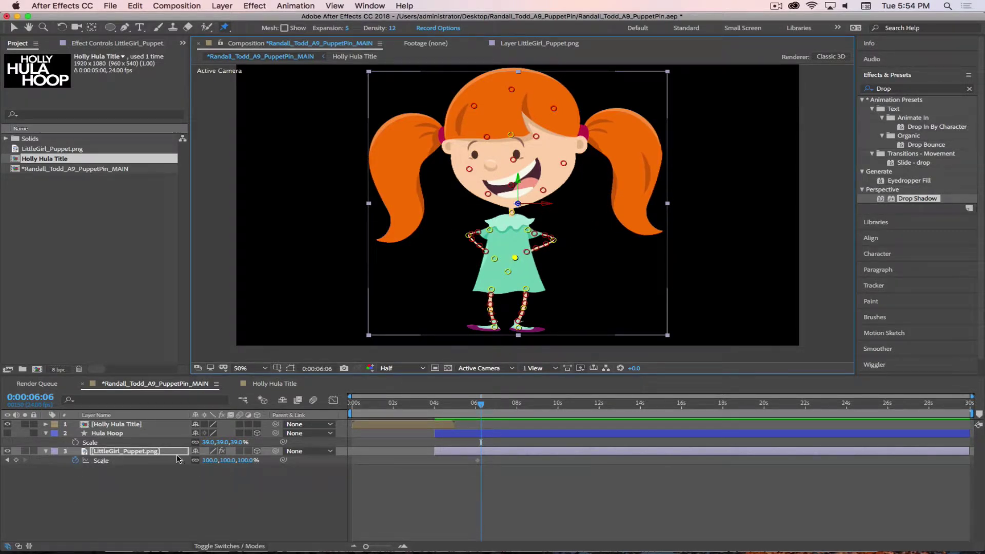
# List and then collapse the pin positions, move back in time, and hide the Holly Hula Title layer
pyautogui.press('u')
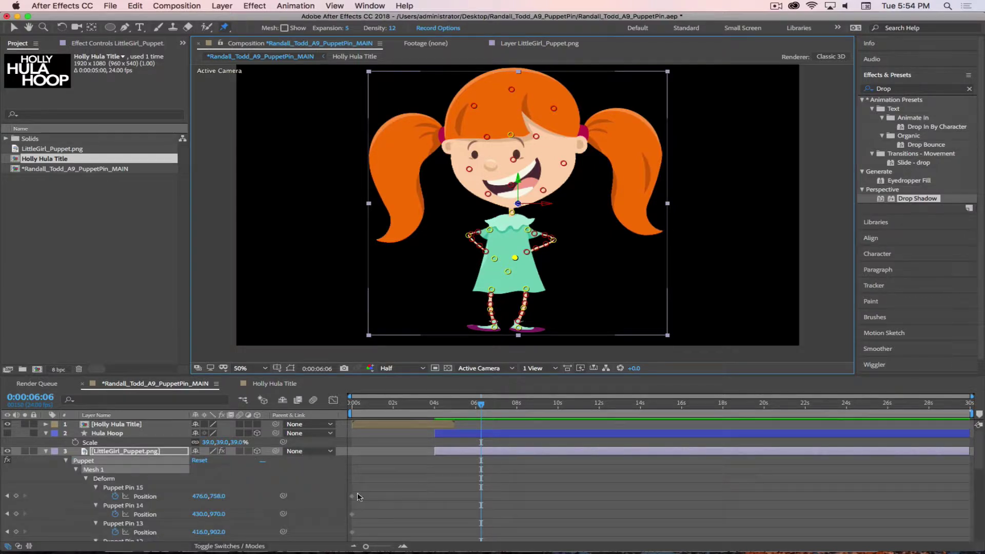
pyautogui.press('u')
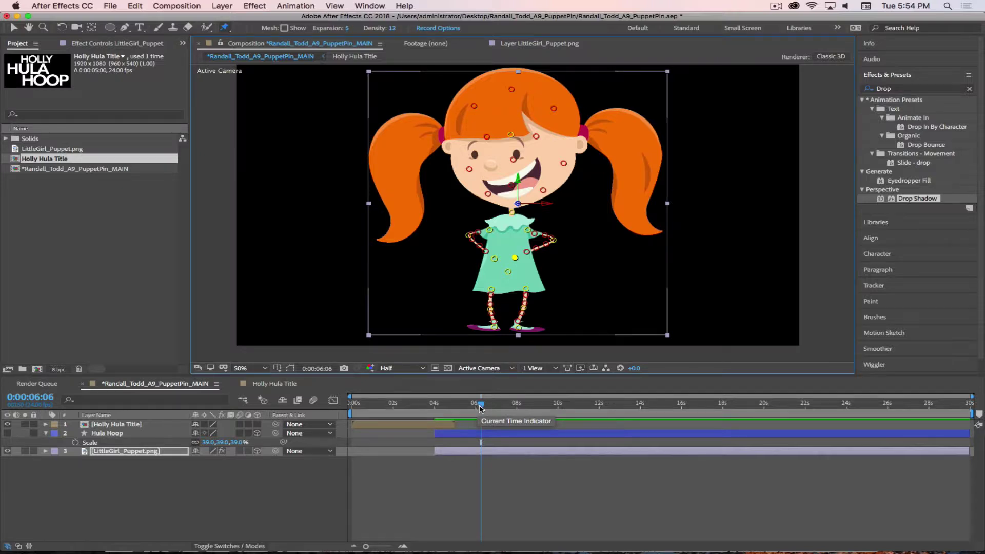
pyautogui.moveTo(481, 408); pyautogui.dragTo(434, 408)
pyautogui.click(7, 424)
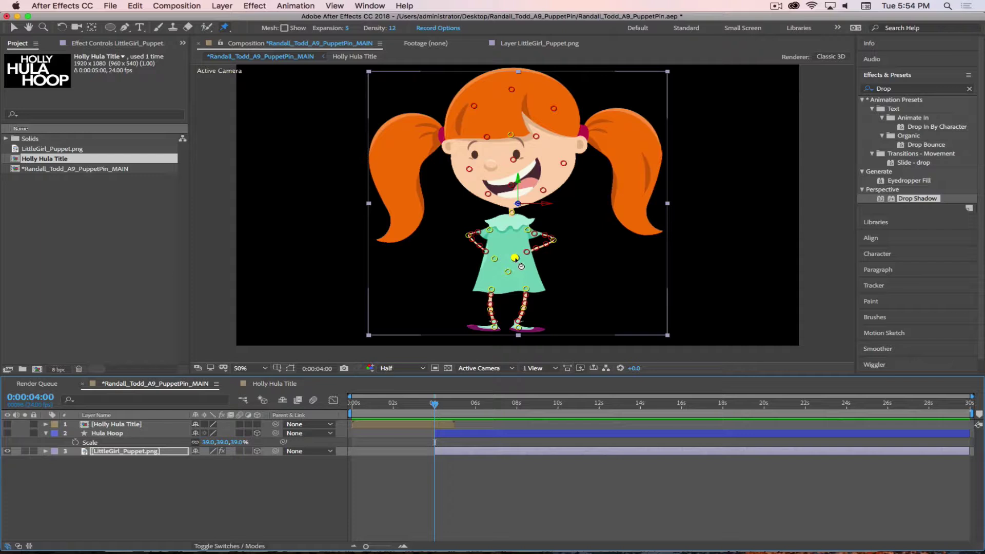
# Record the girl's wave by Cmd-dragging Puppet Pin 8 from 4 seconds, then reveal its keyframes
pyautogui.moveTo(521, 266)
pyautogui.mouseDown()
pyautogui.moveTo(589, 248)
pyautogui.moveTo(578, 212)
pyautogui.moveTo(594, 221)
pyautogui.moveTo(561, 212)
pyautogui.moveTo(581, 222)
pyautogui.moveTo(581, 243)
pyautogui.moveTo(516, 259)
pyautogui.mouseUp()
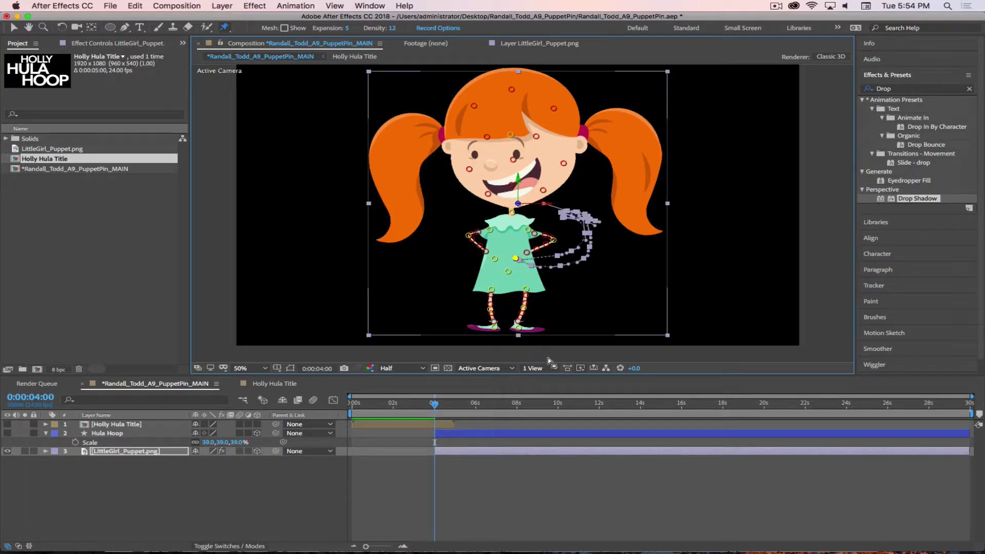
pyautogui.moveTo(435, 406)
pyautogui.mouseDown()
pyautogui.moveTo(523, 406)
pyautogui.moveTo(450, 406)
pyautogui.mouseUp()
pyautogui.press('u')
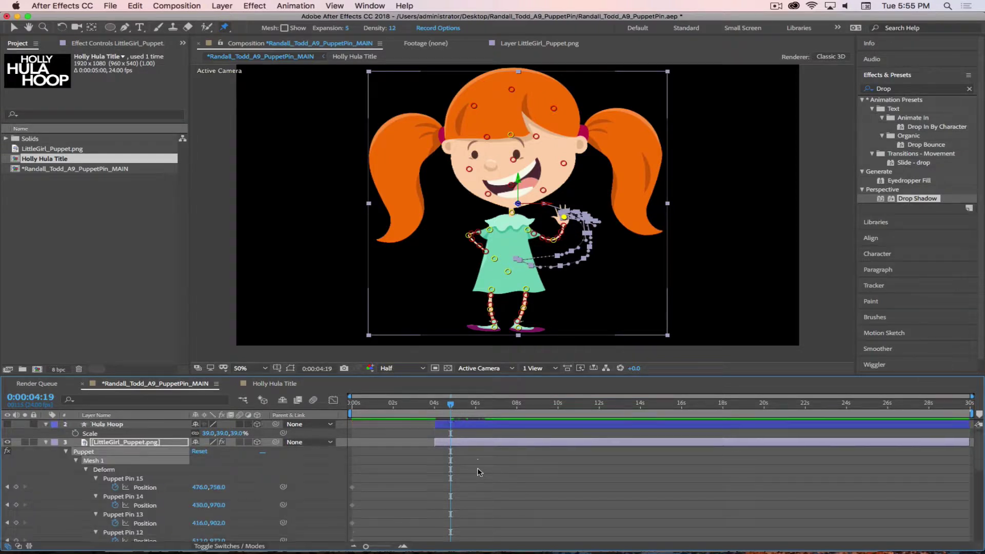
pyautogui.scroll(-5, 470, 469)
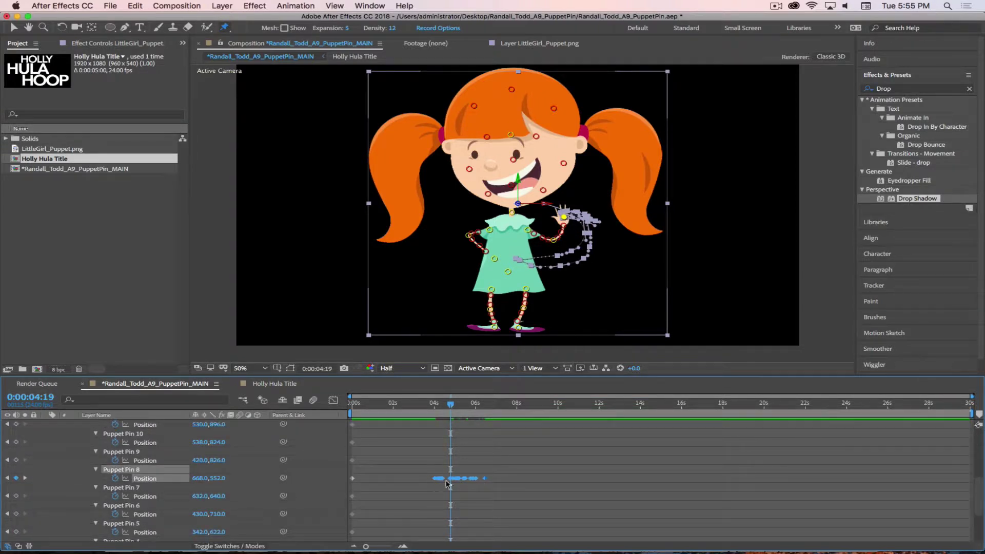
# Set the work area from 4:00 to 7:23, then stretch its end to about 10 seconds
pyautogui.moveTo(452, 405)
pyautogui.mouseDown()
pyautogui.moveTo(425, 405)
pyautogui.moveTo(433, 406)
pyautogui.mouseUp()
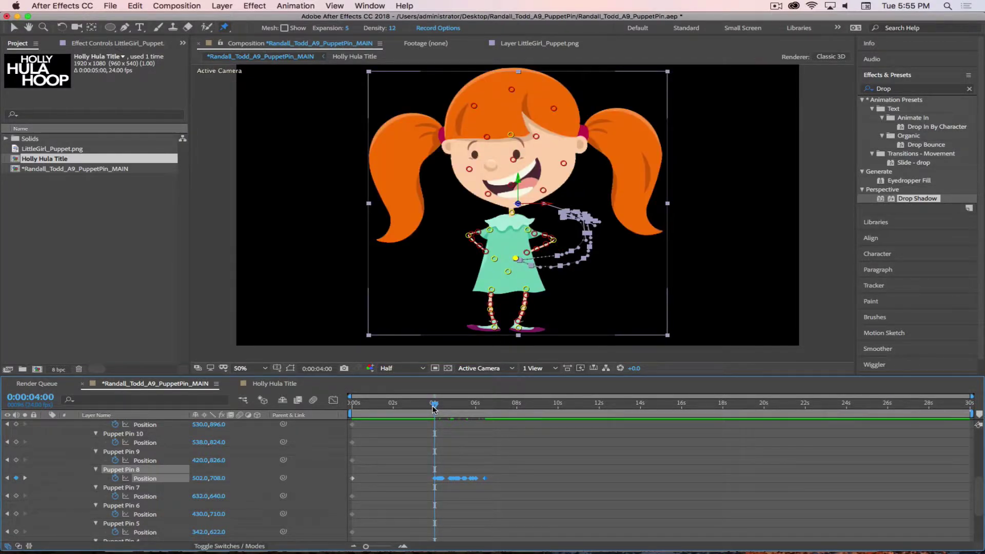
pyautogui.press('b')
pyautogui.moveTo(434, 406); pyautogui.dragTo(517, 417)
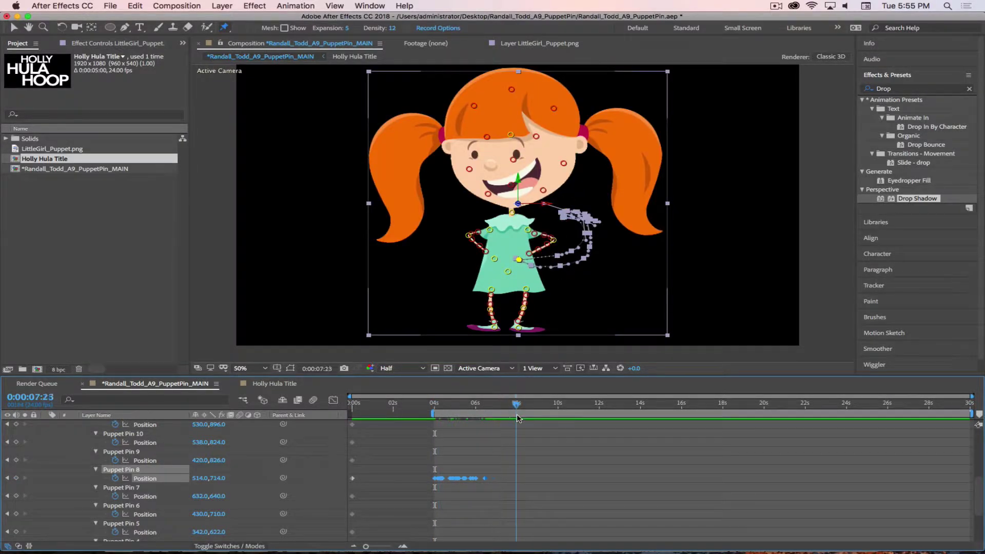
pyautogui.press('n')
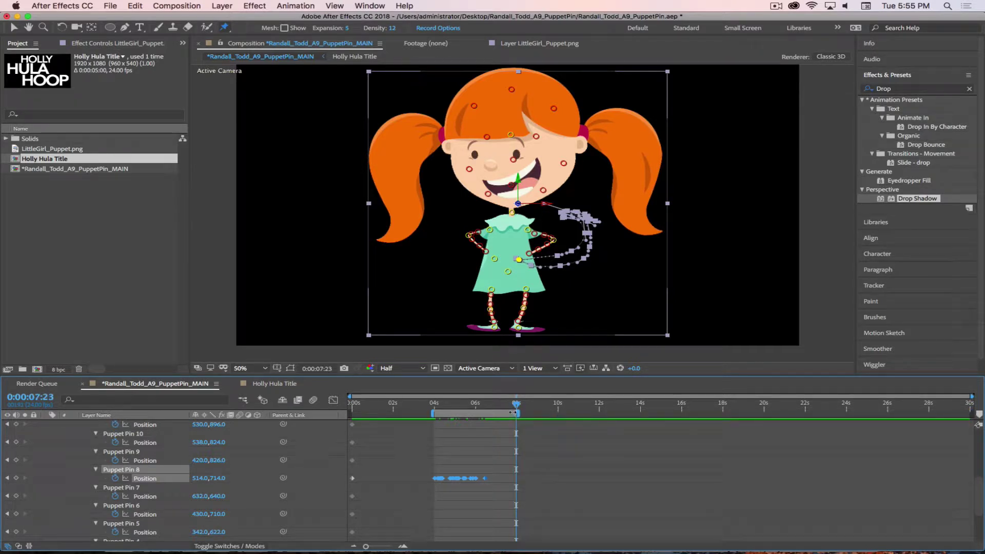
pyautogui.moveTo(436, 407); pyautogui.dragTo(326, 415)
pyautogui.moveTo(517, 413); pyautogui.dragTo(563, 412)
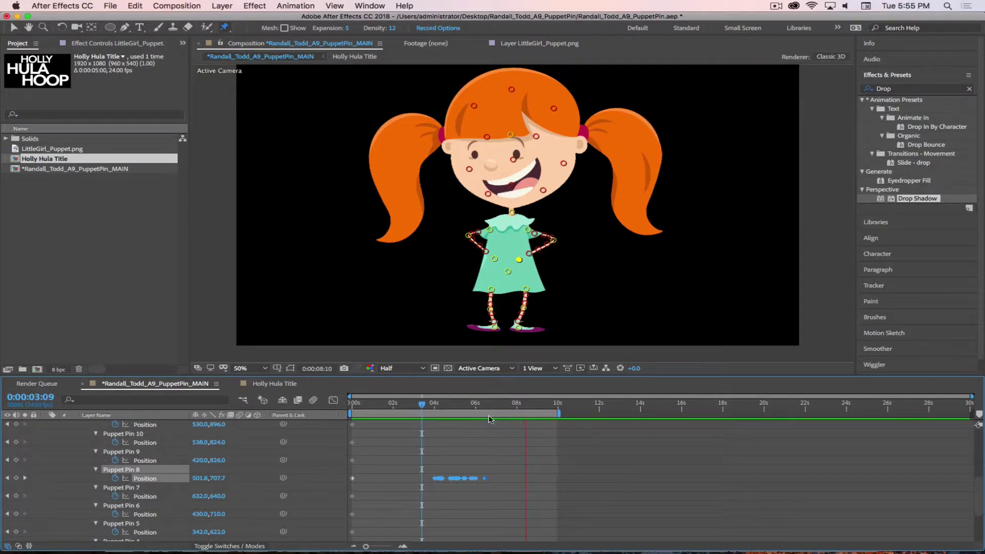
# Reset the work area to 3:07–7:02 and play a preview of the wave
pyautogui.press('space')
pyautogui.moveTo(531, 408); pyautogui.dragTo(418, 407)
pyautogui.press('n')
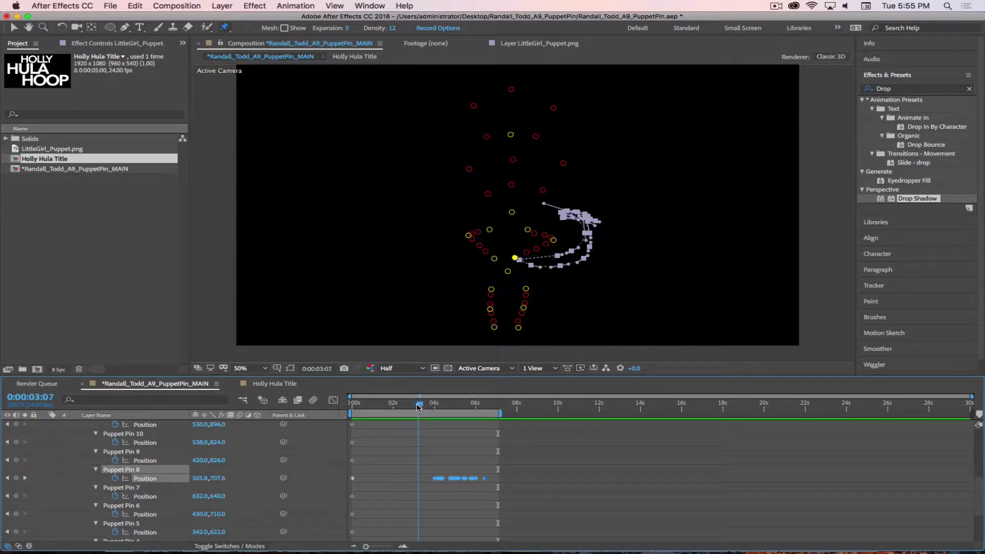
pyautogui.press('b')
pyautogui.press('space')
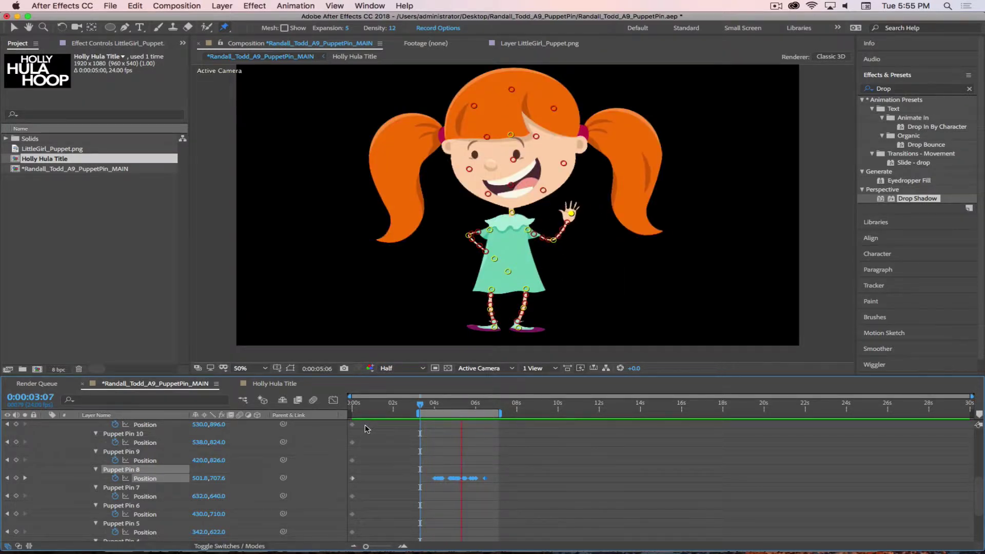
pyautogui.press('space')
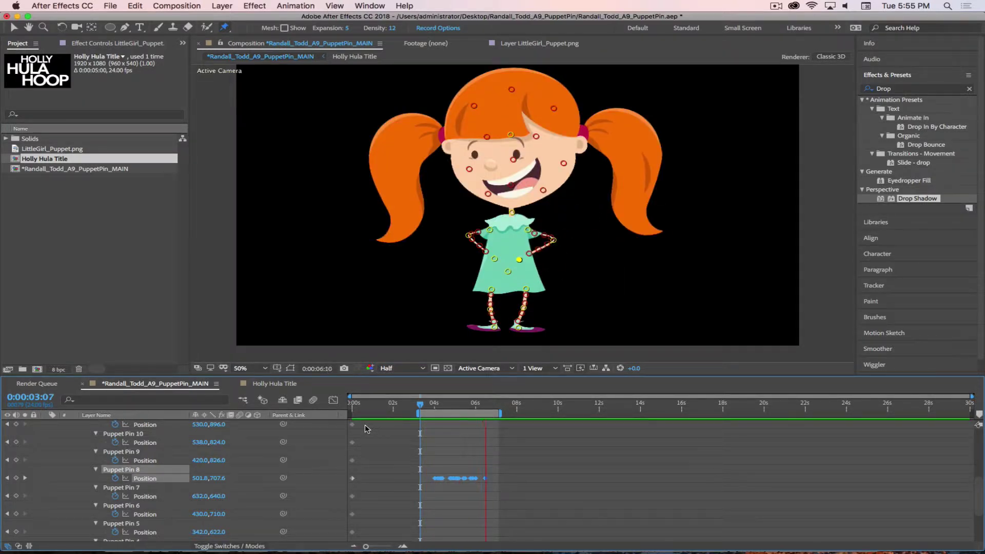
# Zoom the timeline in and check the hand pose between 5:23 and 6:01, then deselect Puppet Pin 8
pyautogui.moveTo(481, 405); pyautogui.dragTo(487, 406)
pyautogui.press('=')
pyautogui.press('=')
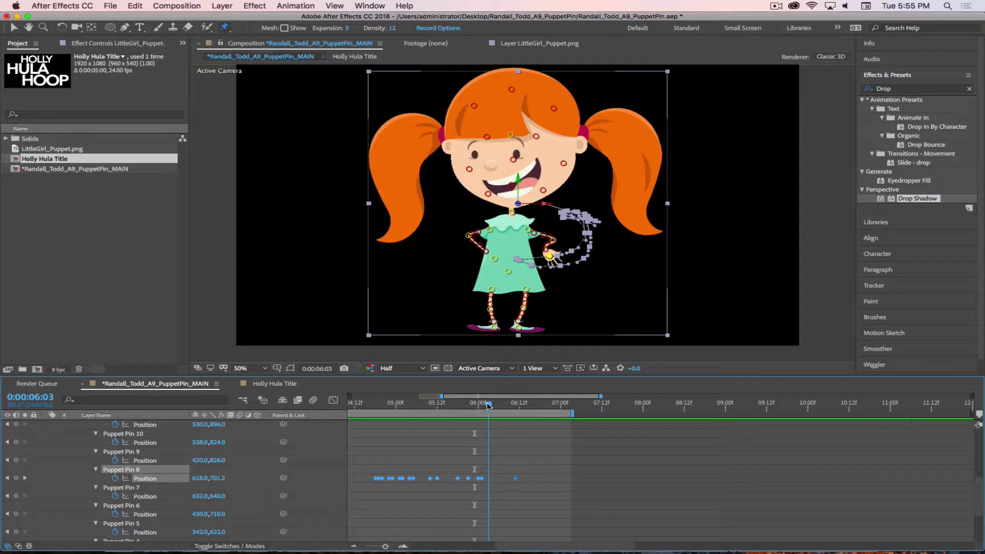
pyautogui.moveTo(488, 406); pyautogui.dragTo(447, 407)
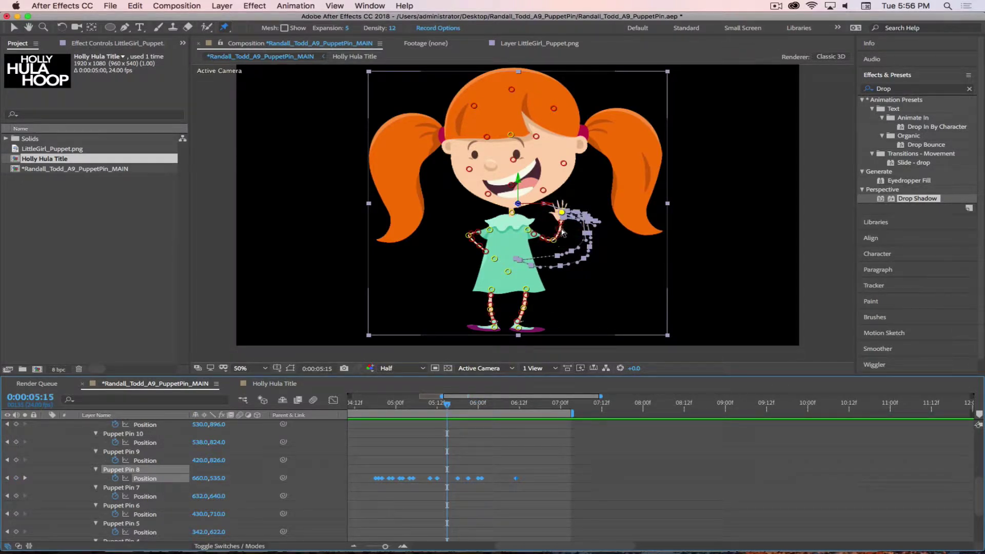
pyautogui.click(567, 256)
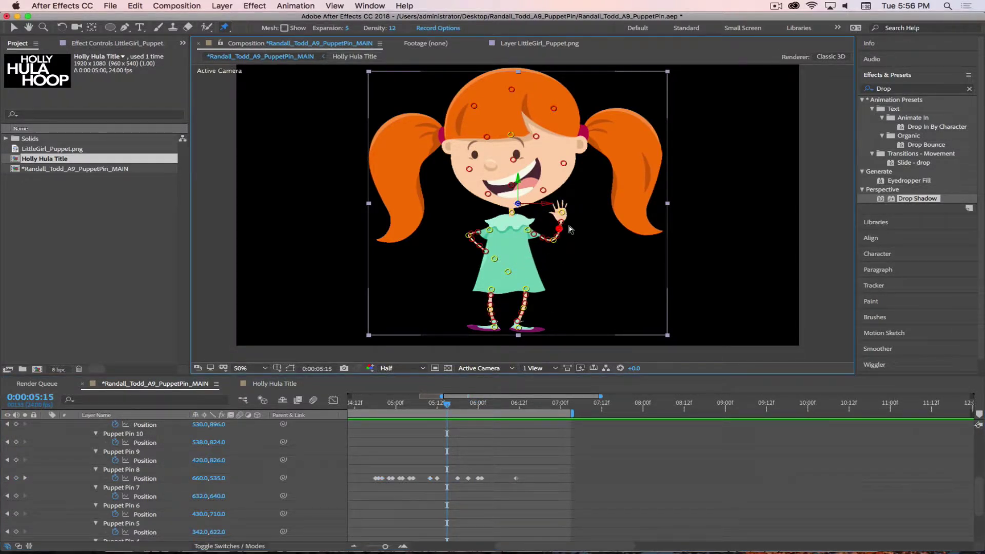
pyautogui.scroll(3, 572, 210)
pyautogui.scroll(-3, 573, 213)
# Add a Puppet Starch pin at the raised wrist and turn on Mesh Show
pyautogui.moveTo(224, 27); pyautogui.dragTo(248, 40)
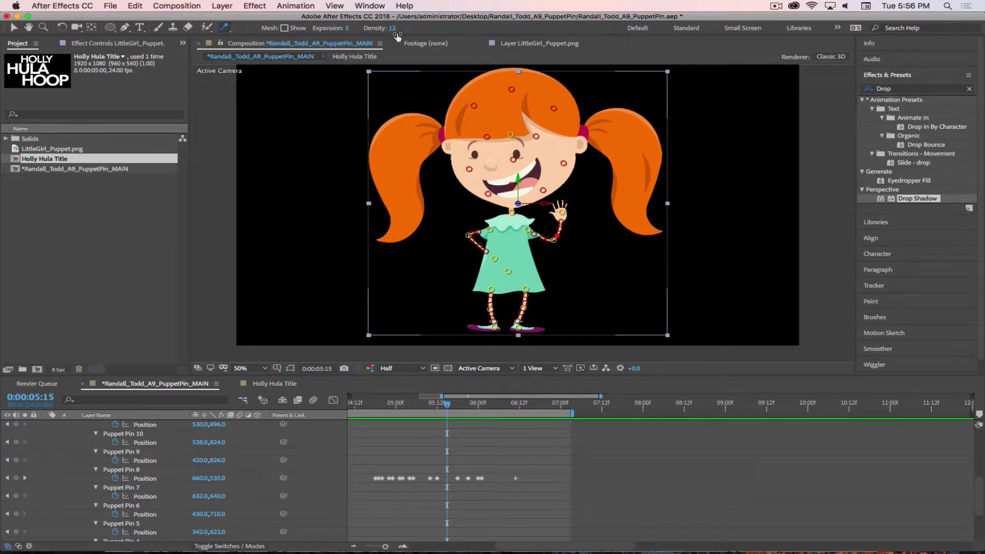
pyautogui.click(558, 229)
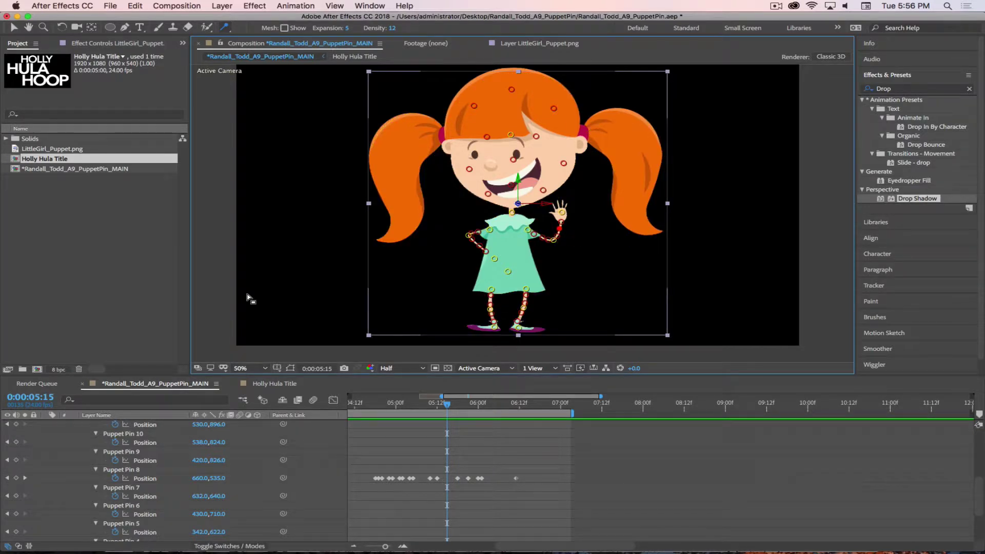
pyautogui.click(284, 28)
pyautogui.scroll(-4, 570, 218)
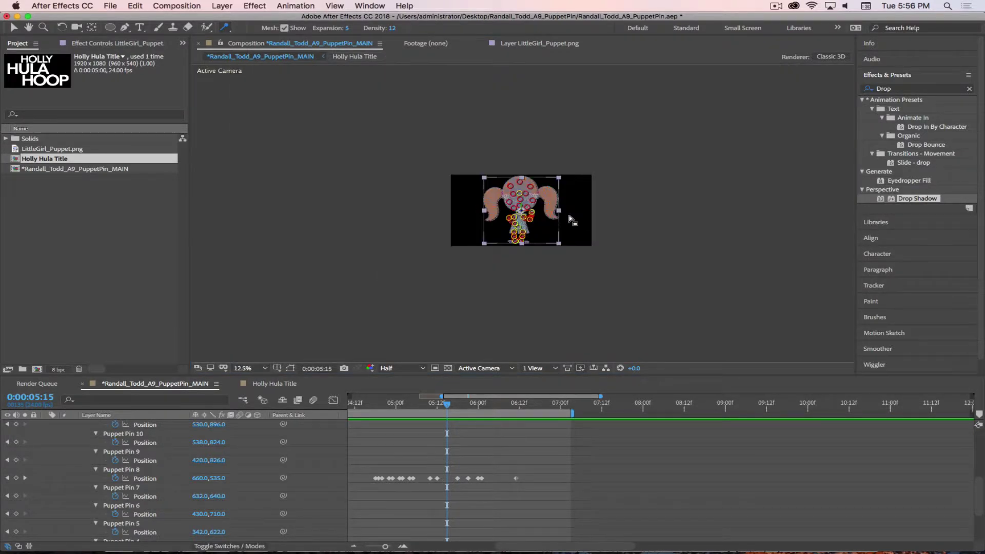
# Confirm the puppet mesh Density at 12
pyautogui.scroll(3, 569, 218)
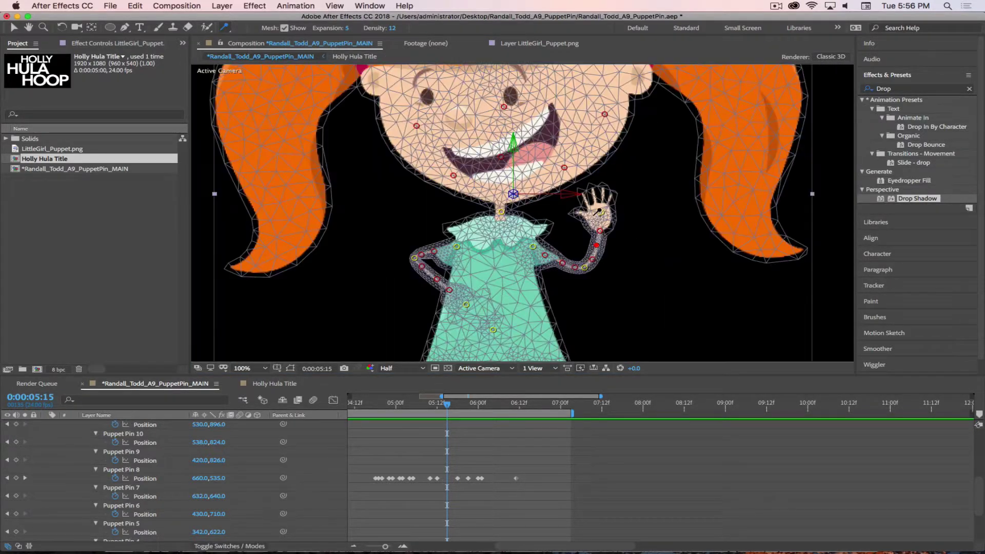
pyautogui.scroll(1, 611, 222)
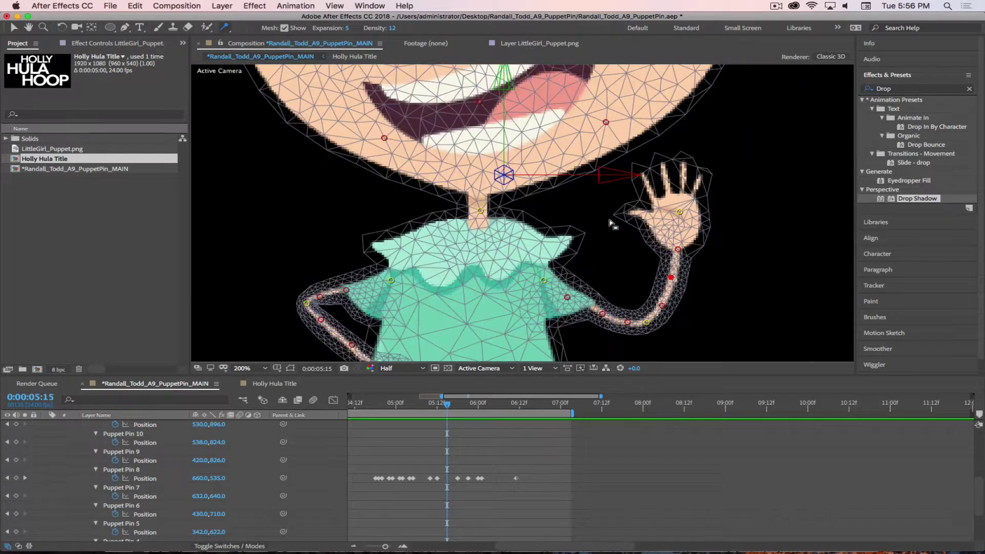
pyautogui.click(389, 28)
pyautogui.press('Return')
pyautogui.click(395, 29)
pyautogui.press('Right')
pyautogui.press('Return')
# Raise mesh Expansion to 60, scrub it down to 5, and zoom the viewer out to 50%
pyautogui.moveTo(332, 31); pyautogui.dragTo(354, 31)
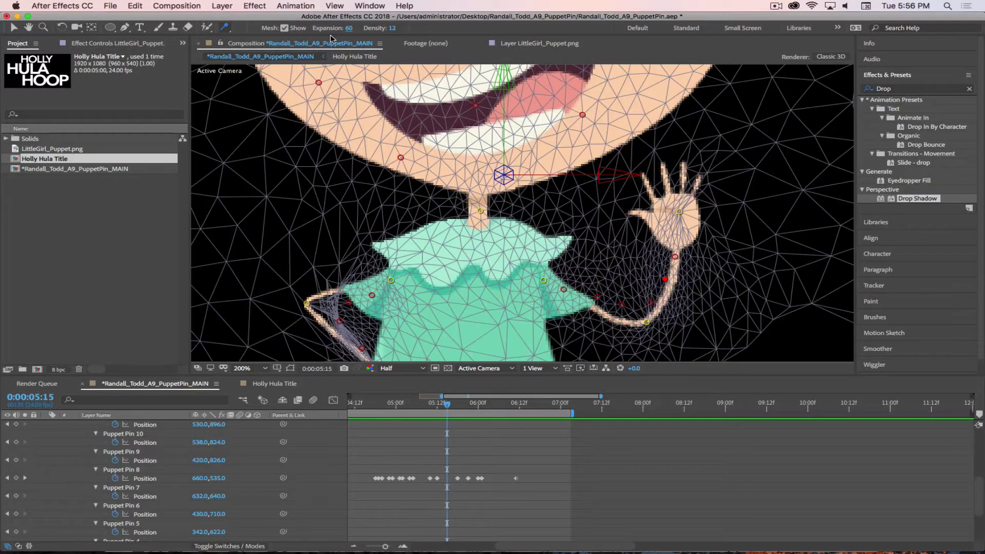
pyautogui.click(349, 28)
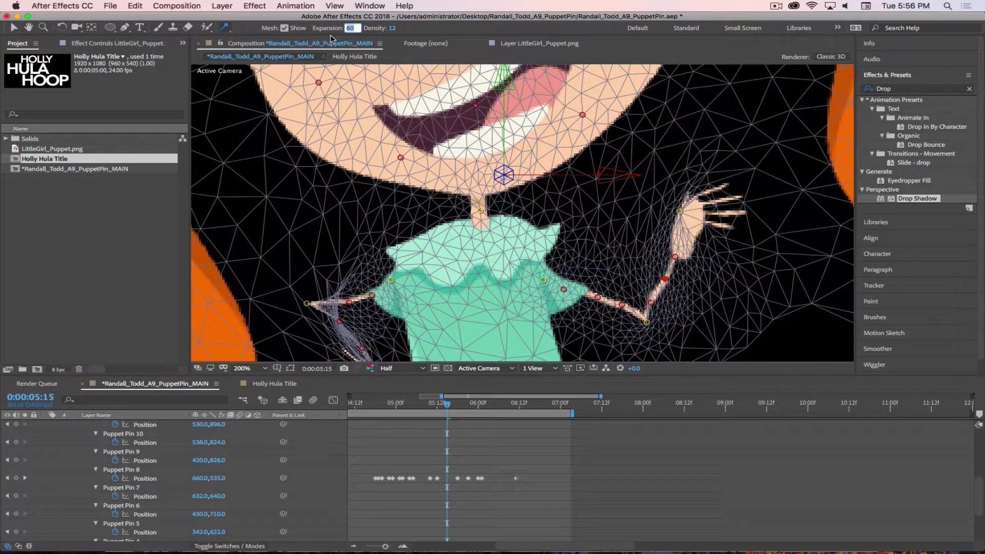
pyautogui.press('Return')
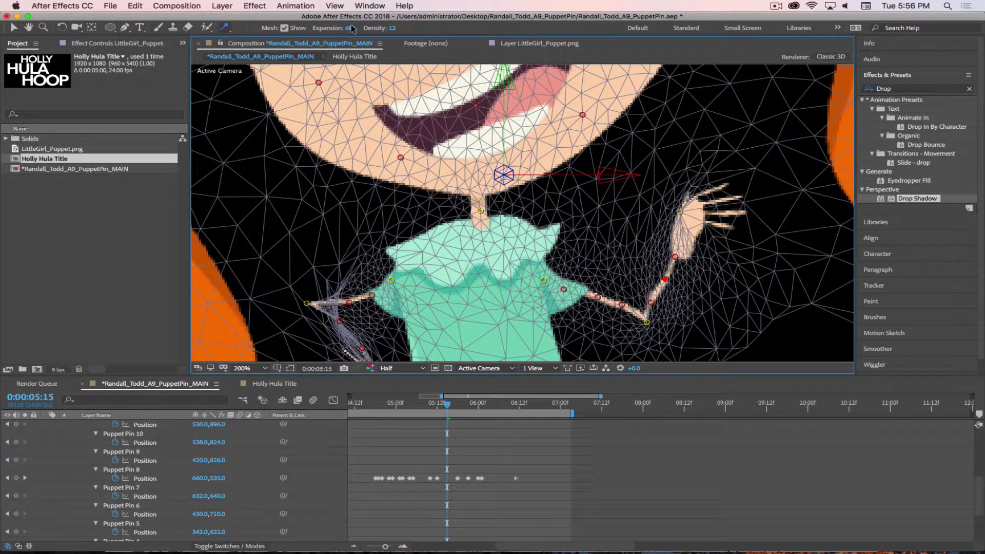
pyautogui.moveTo(352, 29); pyautogui.dragTo(349, 30)
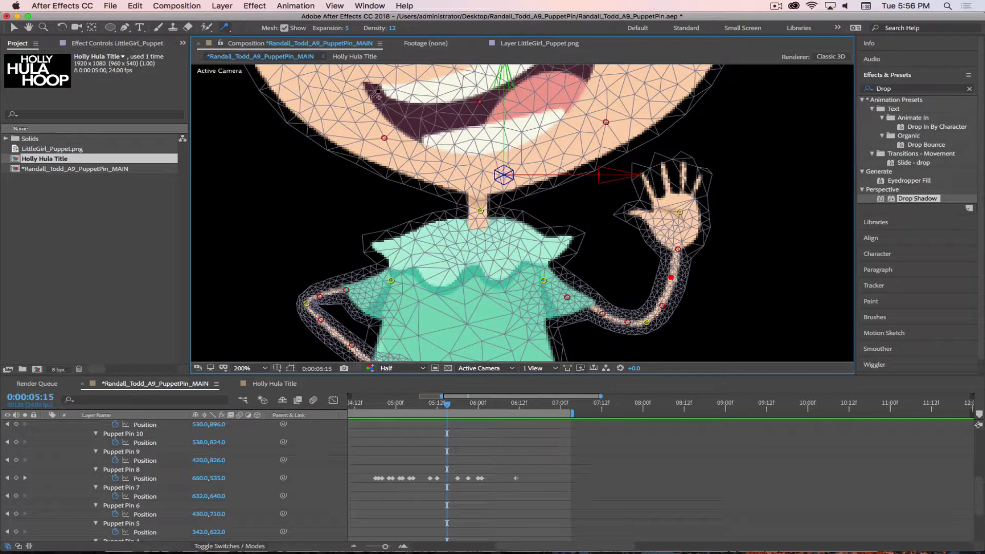
pyautogui.press(',')
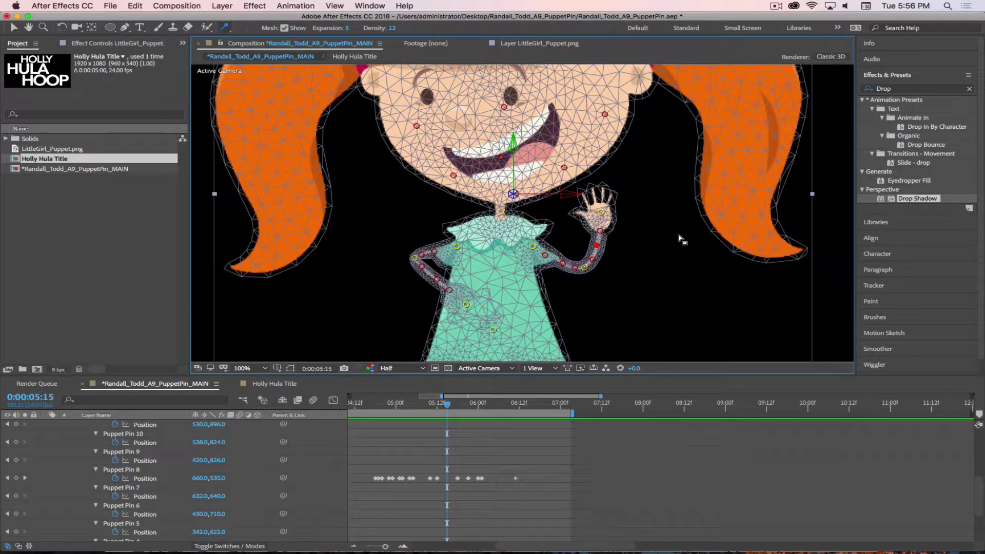
pyautogui.press(',')
pyautogui.click(115, 246)
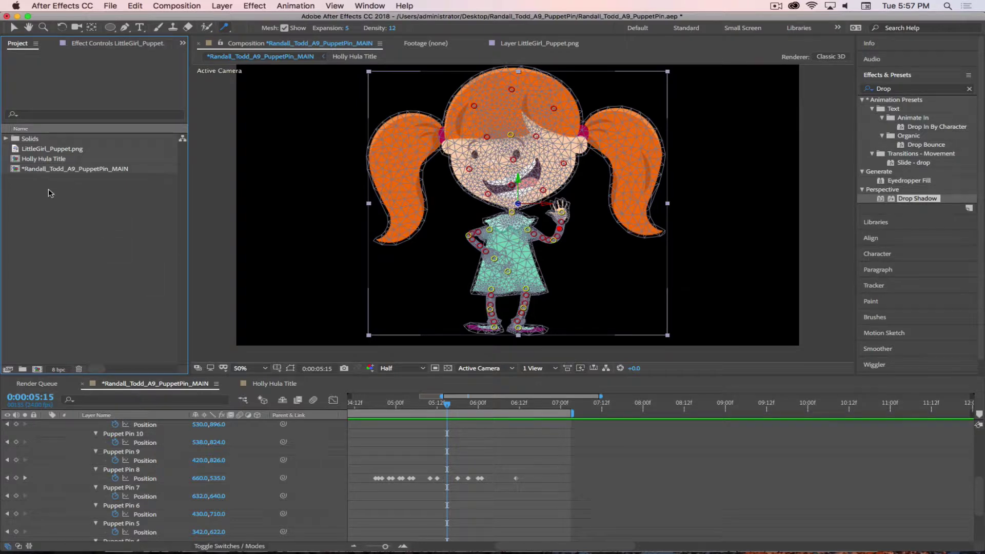
pyautogui.click(110, 8)
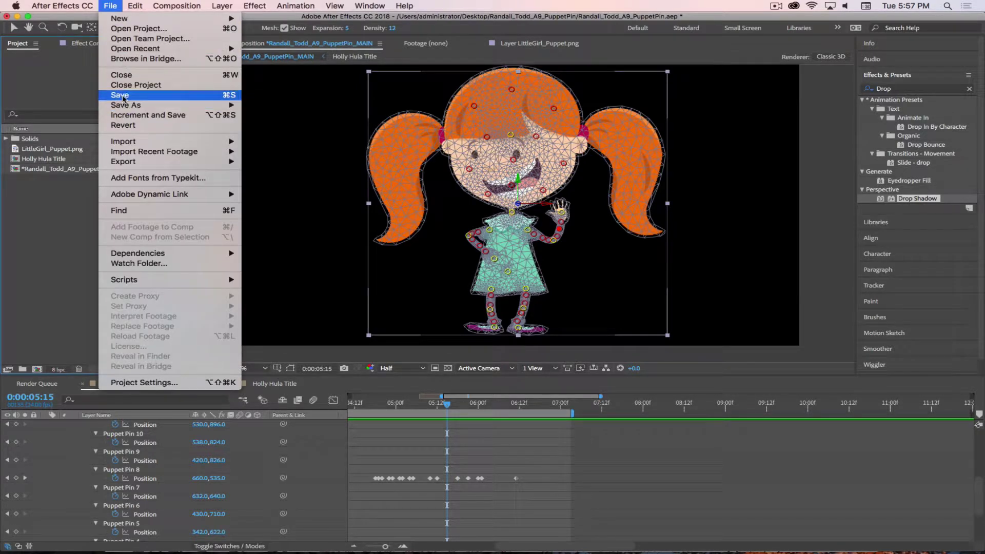
pyautogui.click(116, 94)
pyautogui.click(110, 6)
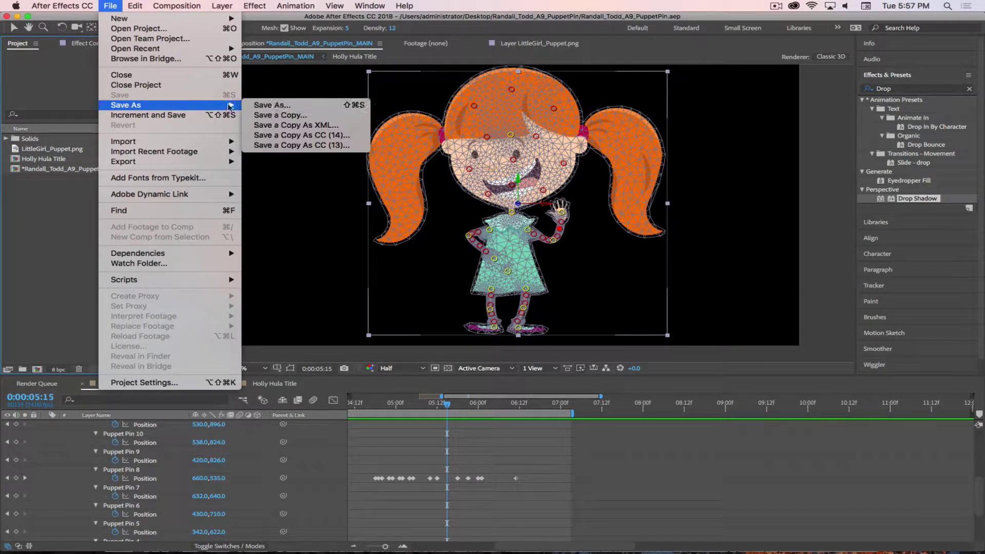
pyautogui.click(354, 105)
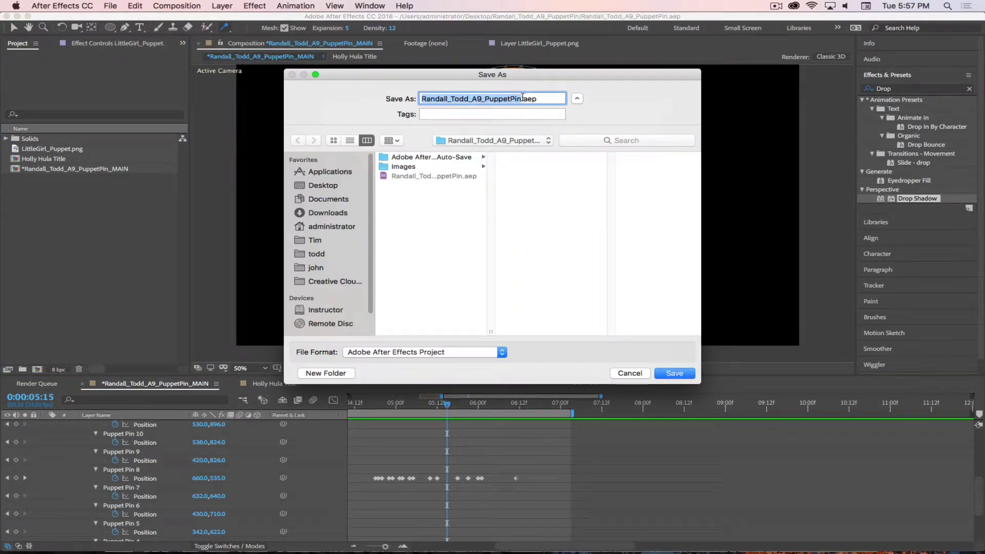
pyautogui.press('Right')
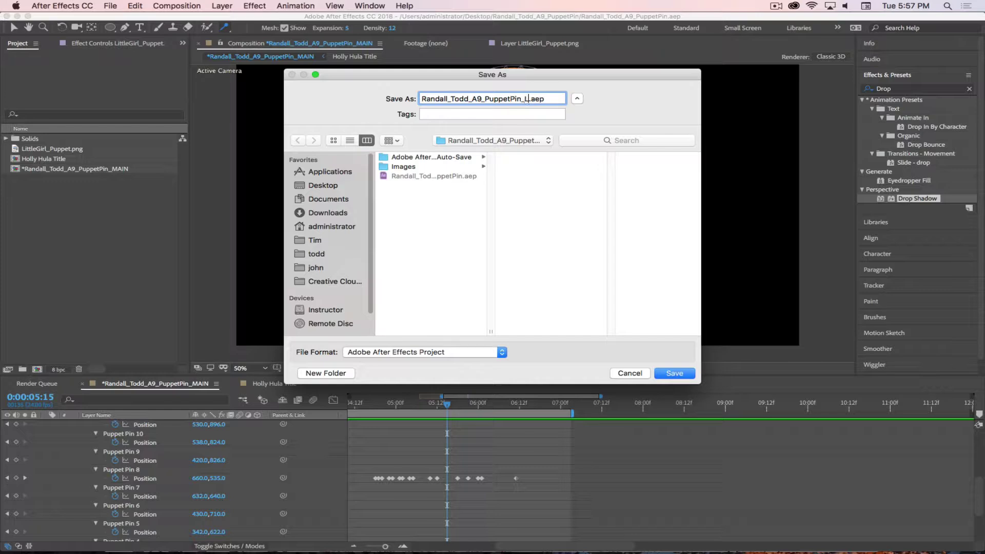
pyautogui.click(686, 376)
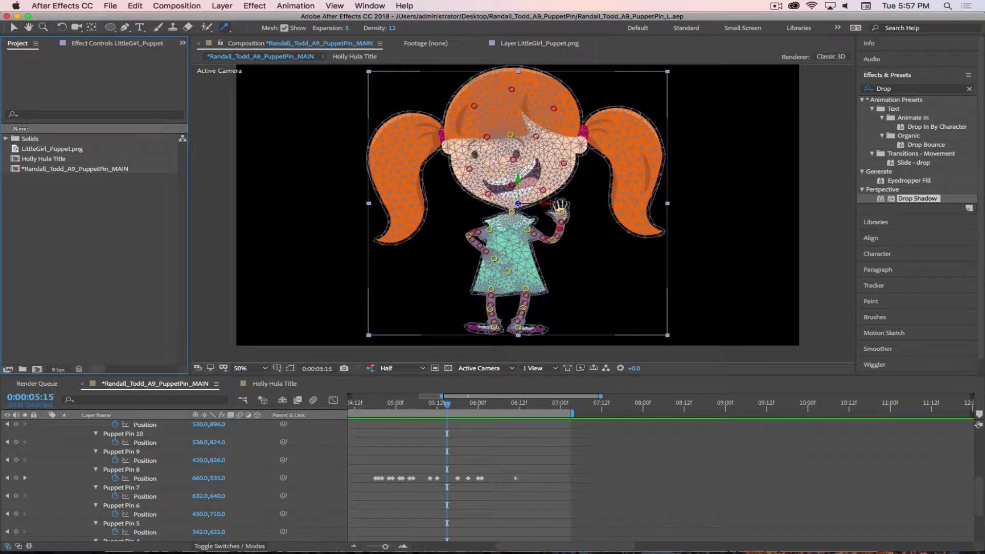
# Delete the LittleGirl_Puppet layer (layer 3) from the composition
pyautogui.scroll(6, 90, 458)
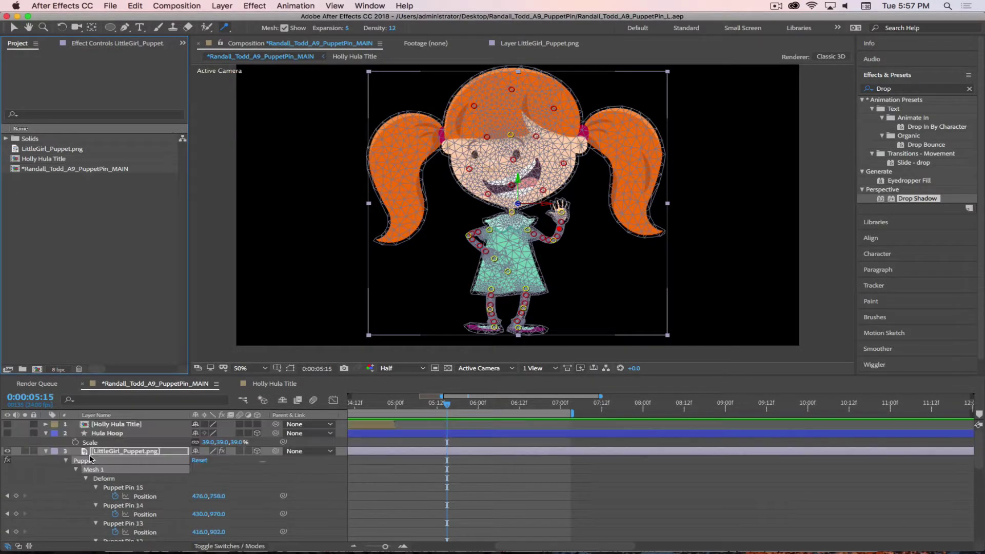
pyautogui.click(118, 451)
pyautogui.press('Delete')
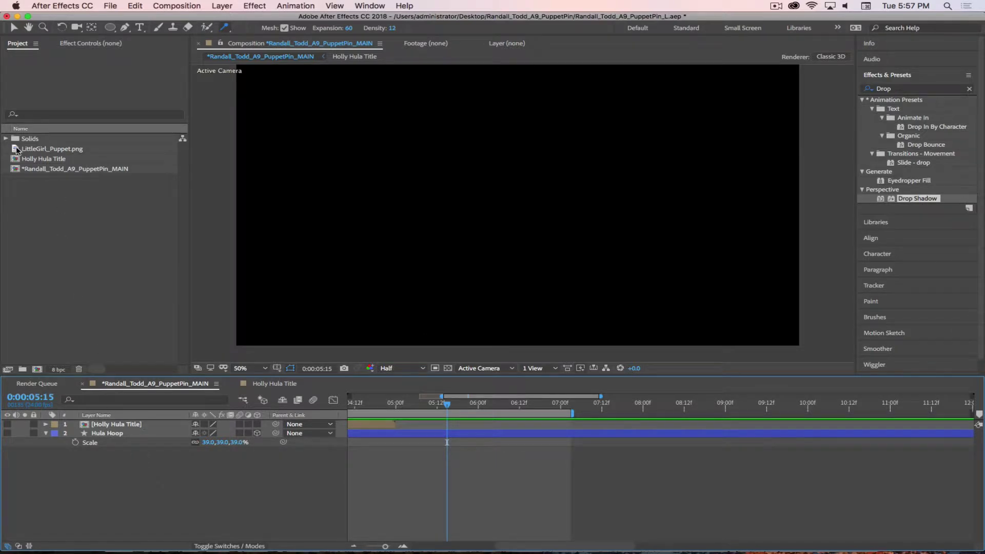
# Drag LittleGirl_Puppet.png back into the timeline, choose the Puppet Pin Tool, and expand the new layer
pyautogui.moveTo(17, 149); pyautogui.dragTo(67, 472)
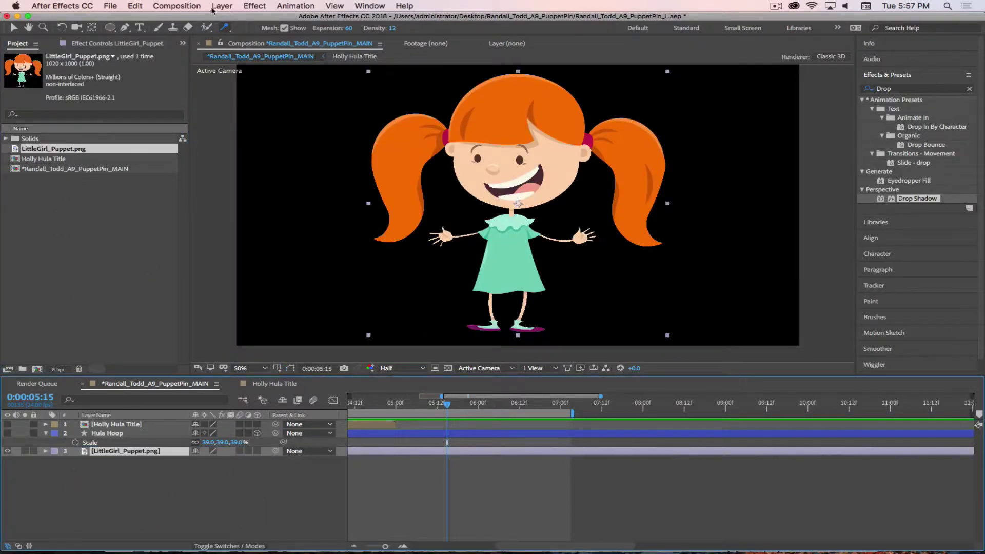
pyautogui.click(224, 27)
pyautogui.click(267, 29)
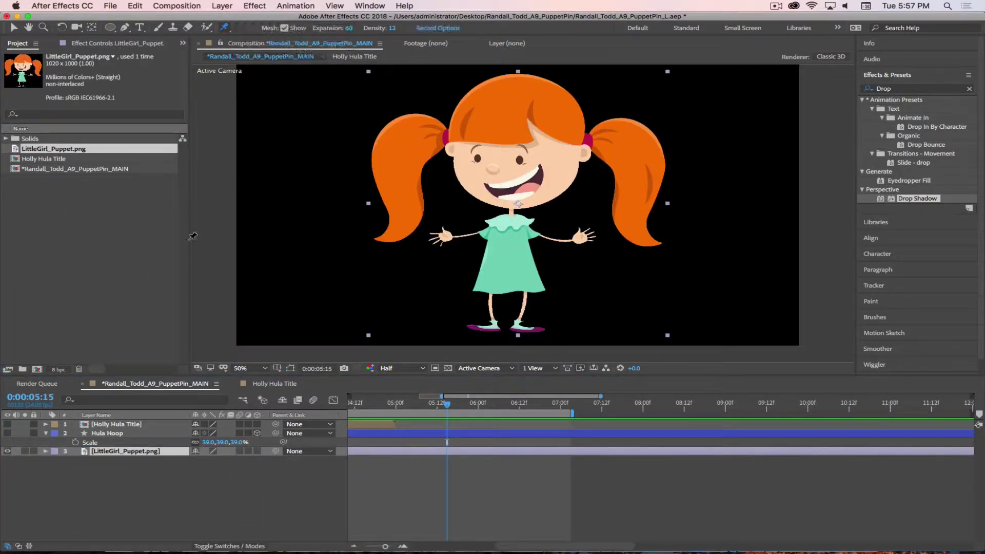
pyautogui.click(45, 451)
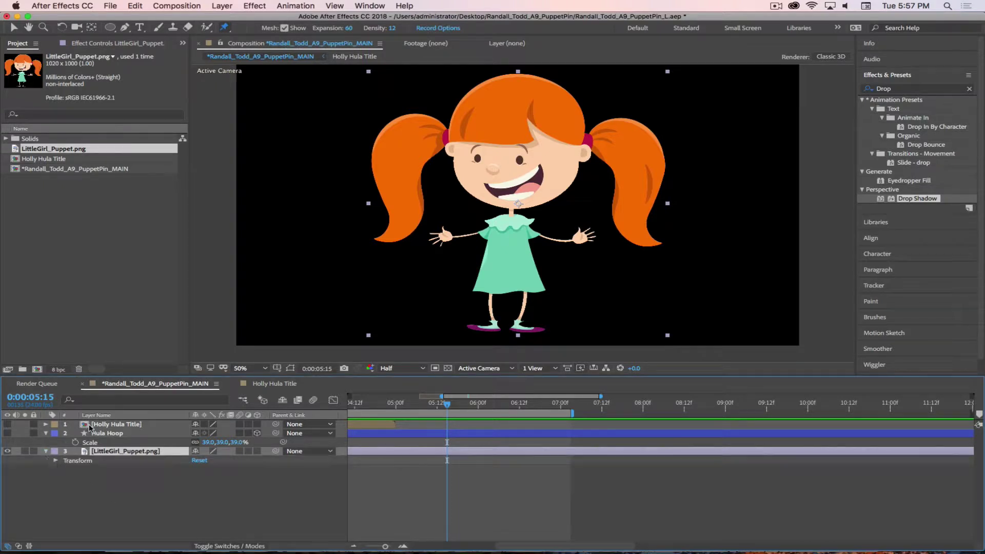
# Edit the mesh Expansion field, entering 12 first and then reopening it
pyautogui.click(348, 27)
pyautogui.write('12')
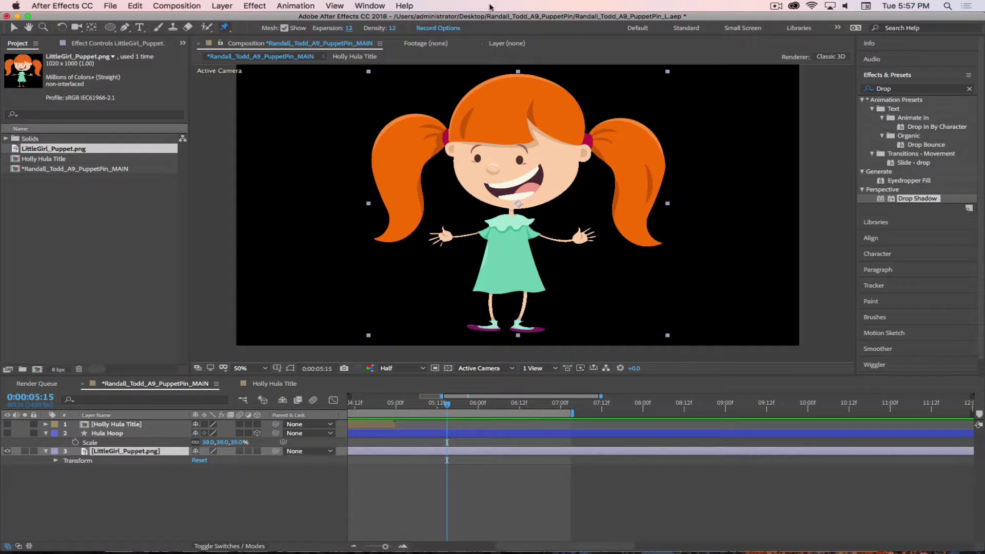
pyautogui.click(350, 29)
# Set Expansion to 5, pin the girl's forehead, and switch Puppet Engine to Legacy, dismissing the warning
pyautogui.write('5')
pyautogui.click(519, 149)
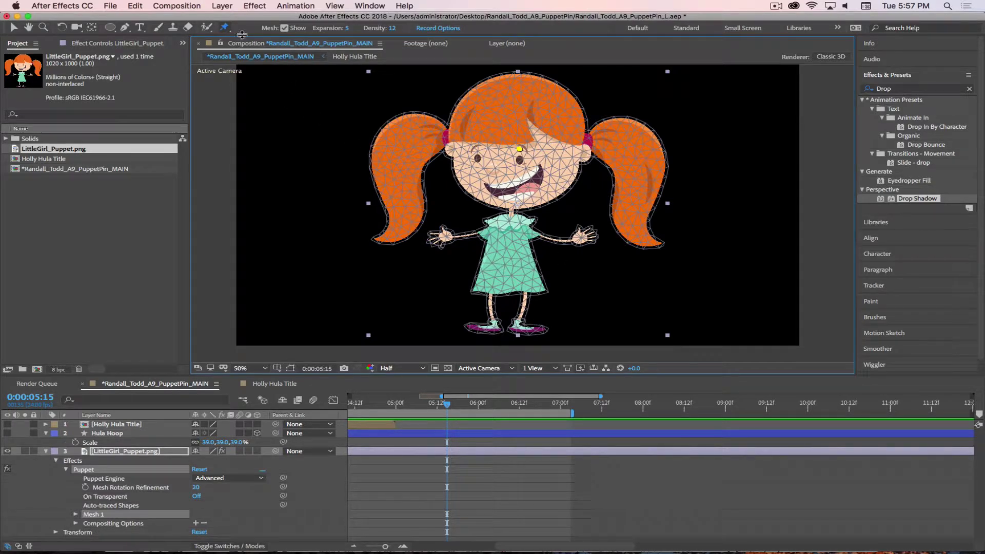
pyautogui.click(211, 478)
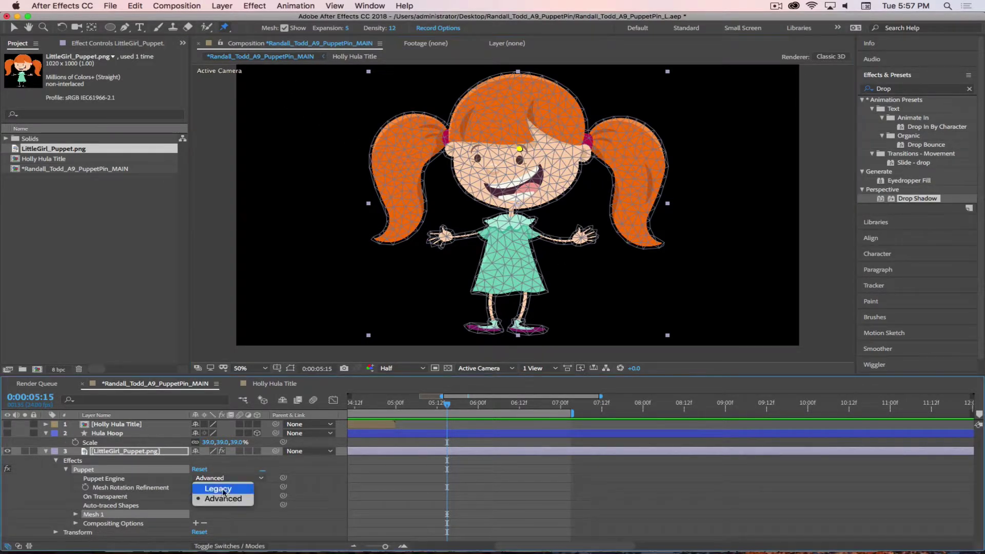
pyautogui.click(225, 489)
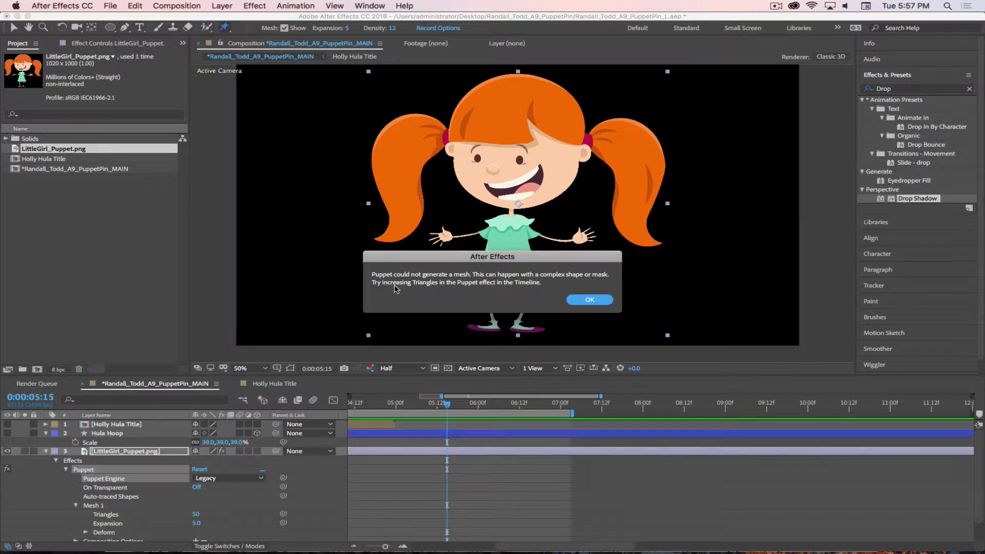
pyautogui.click(589, 300)
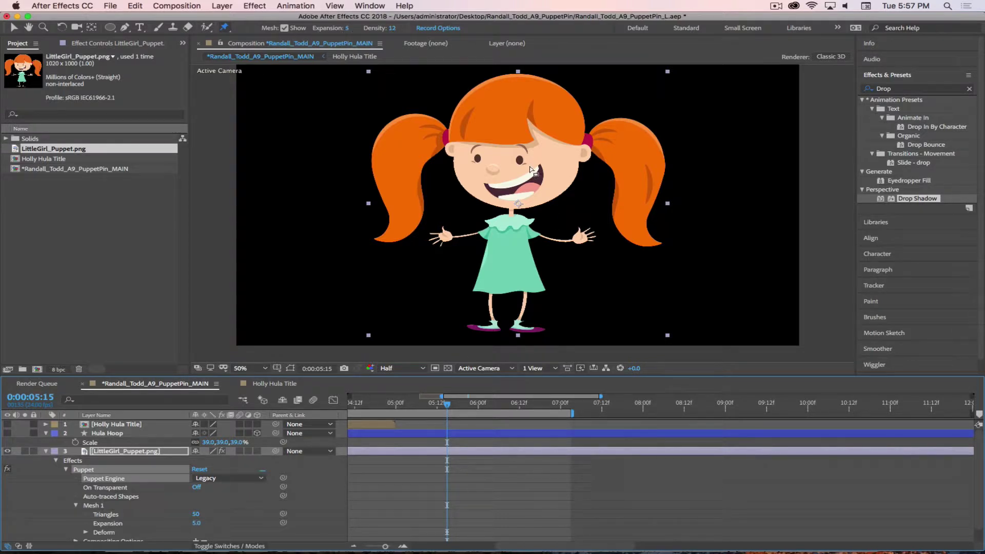
# Select the girl's mesh and set Mesh 1 Triangles to 120, then 500
pyautogui.click(227, 29)
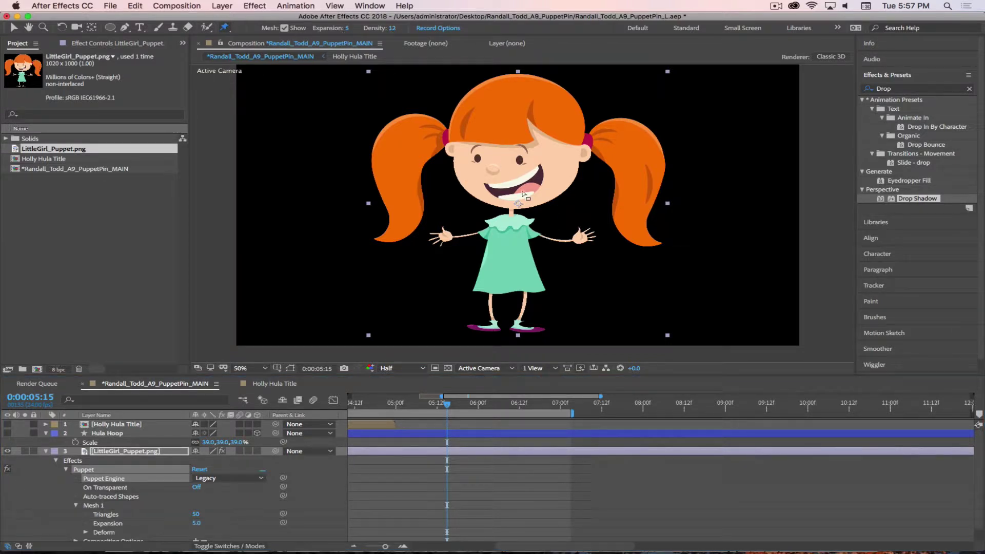
pyautogui.click(520, 161)
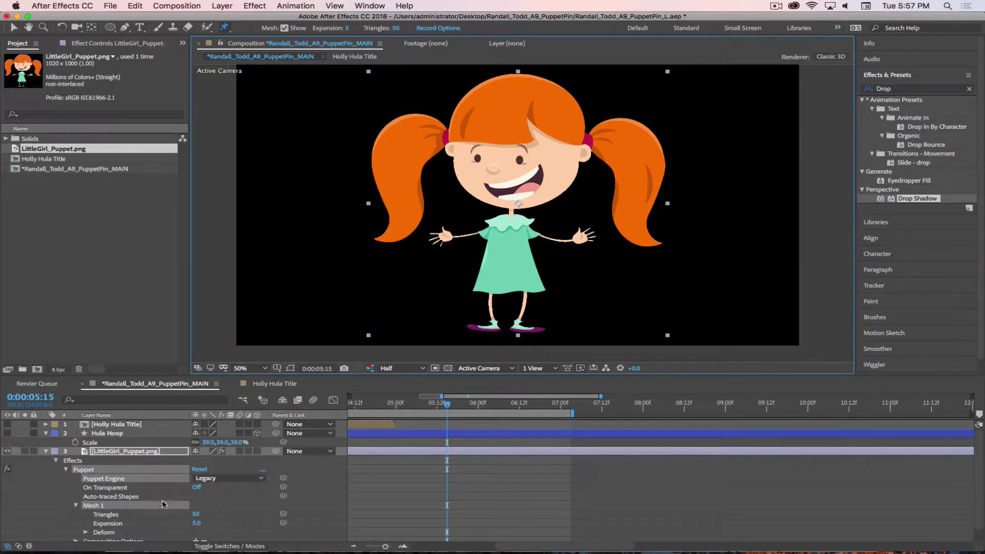
pyautogui.click(194, 514)
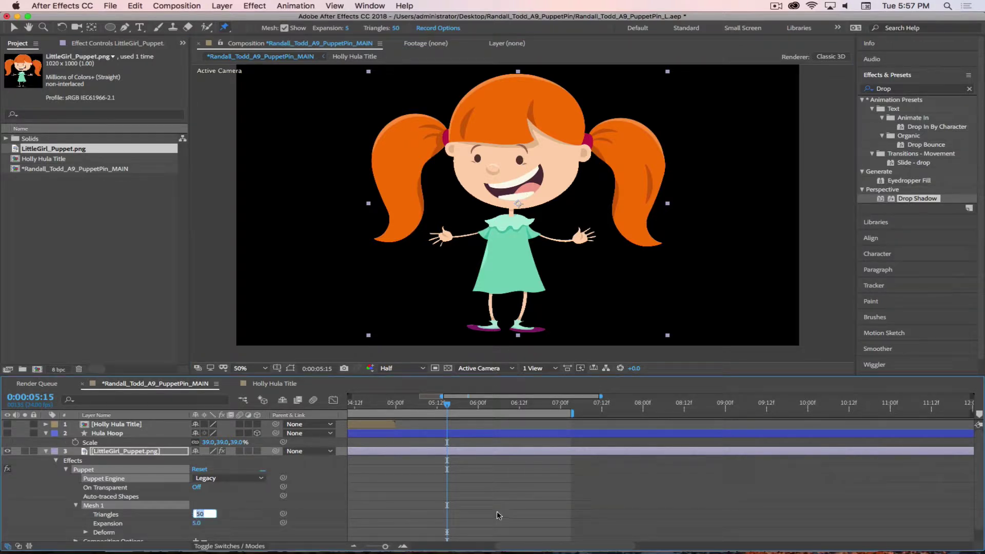
pyautogui.write('120')
pyautogui.press('Return')
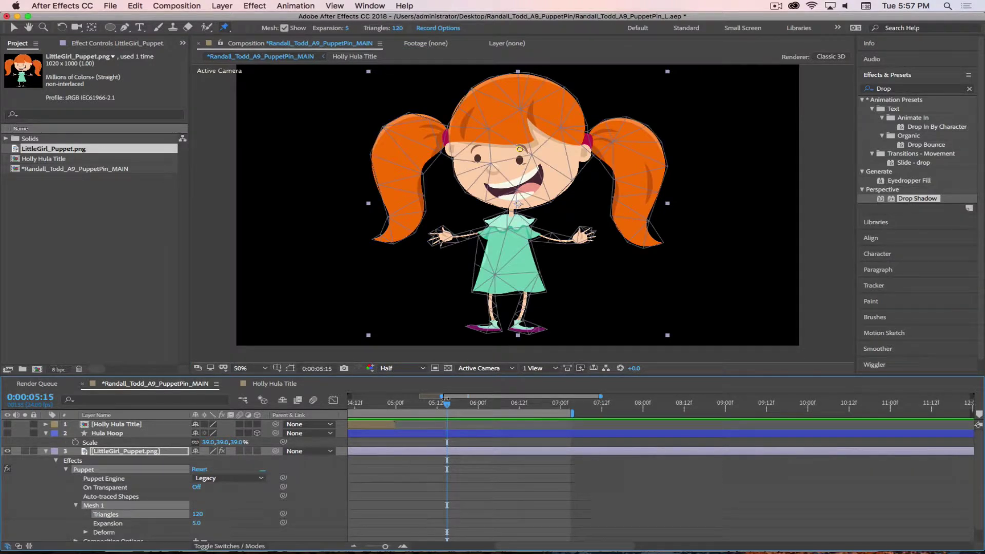
pyautogui.click(197, 514)
pyautogui.write('500')
pyautogui.press('Return')
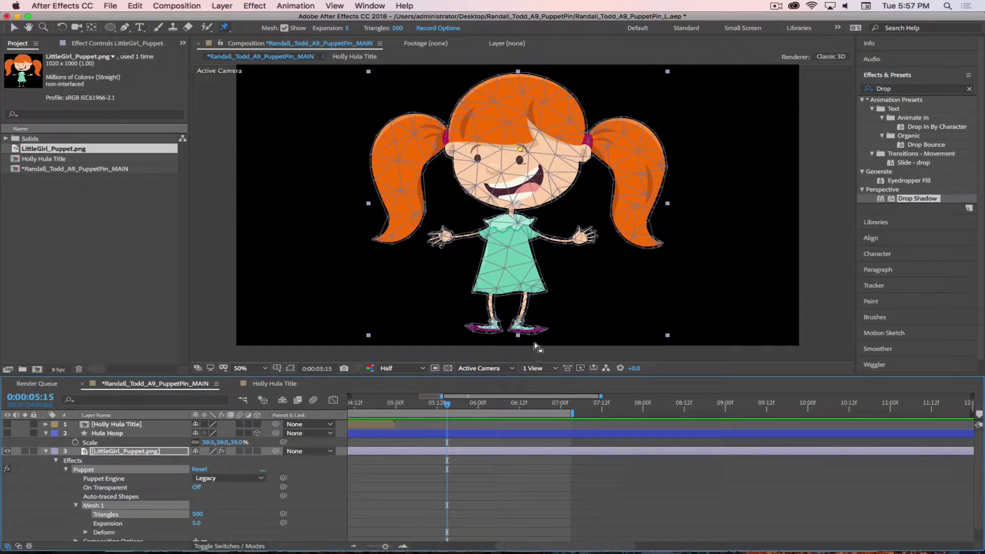
# Pin the neck, both shoulders, mid-dress and both hem sides, then raise Triangles to 700
pyautogui.click(511, 210)
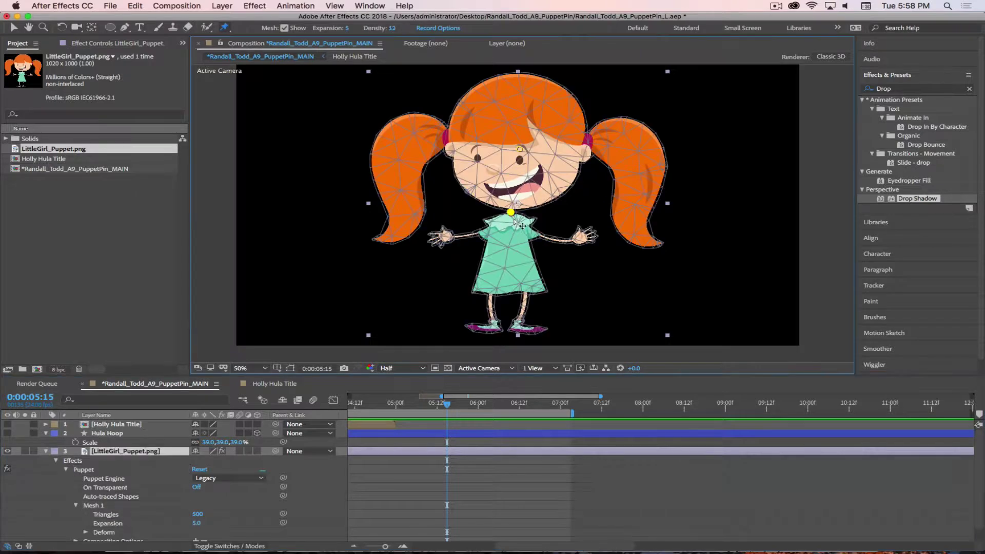
pyautogui.click(487, 232)
pyautogui.click(534, 233)
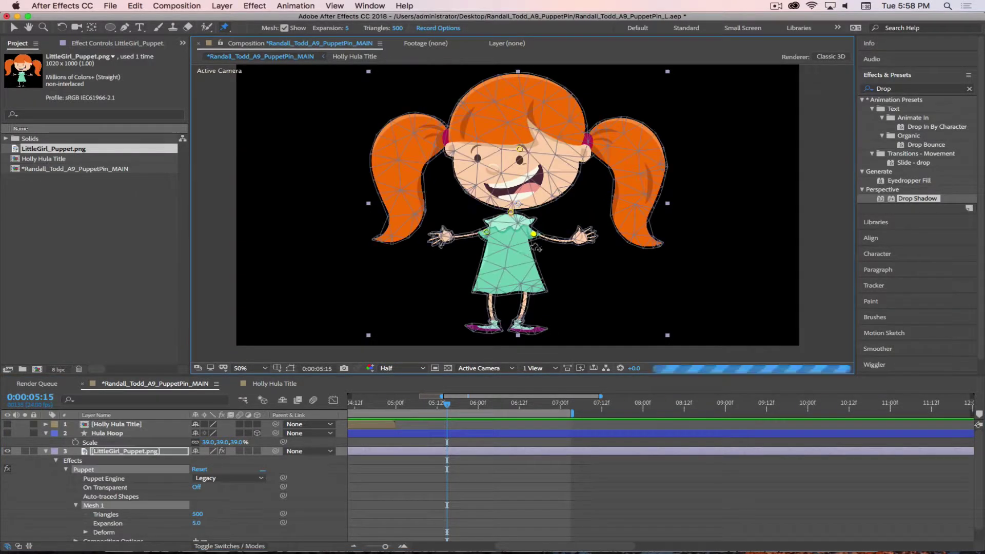
pyautogui.click(508, 270)
pyautogui.click(490, 291)
pyautogui.click(526, 291)
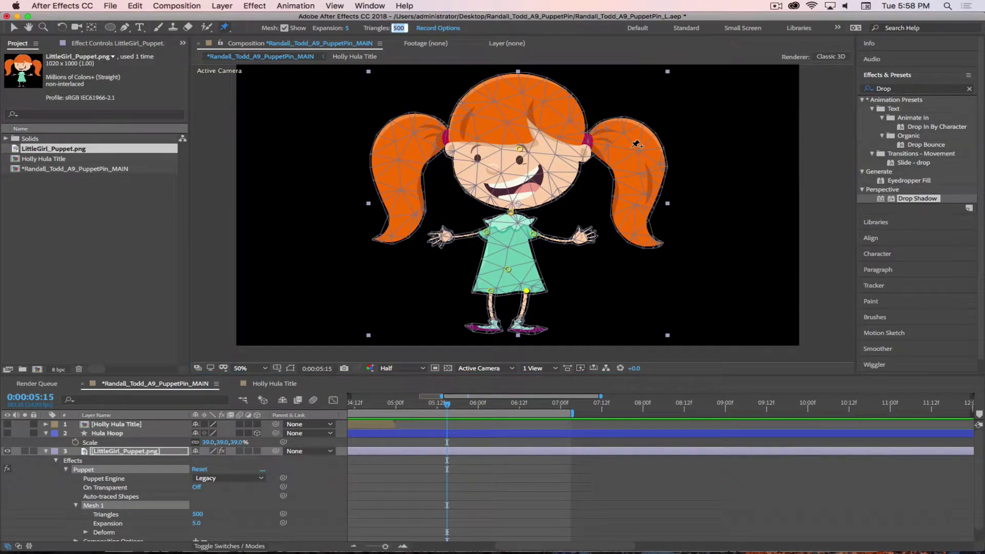
pyautogui.write('700')
pyautogui.press('Return')
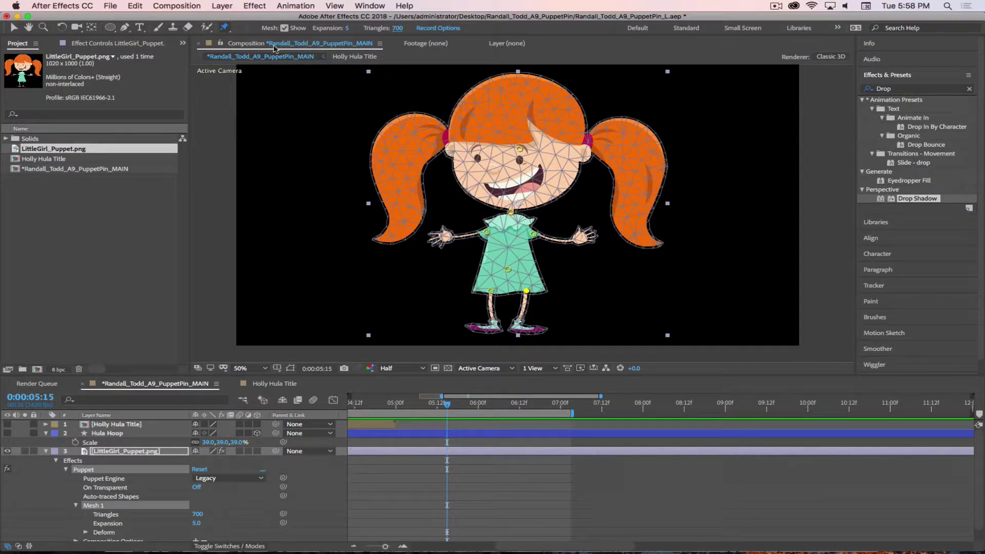
pyautogui.moveTo(228, 31); pyautogui.dragTo(267, 56)
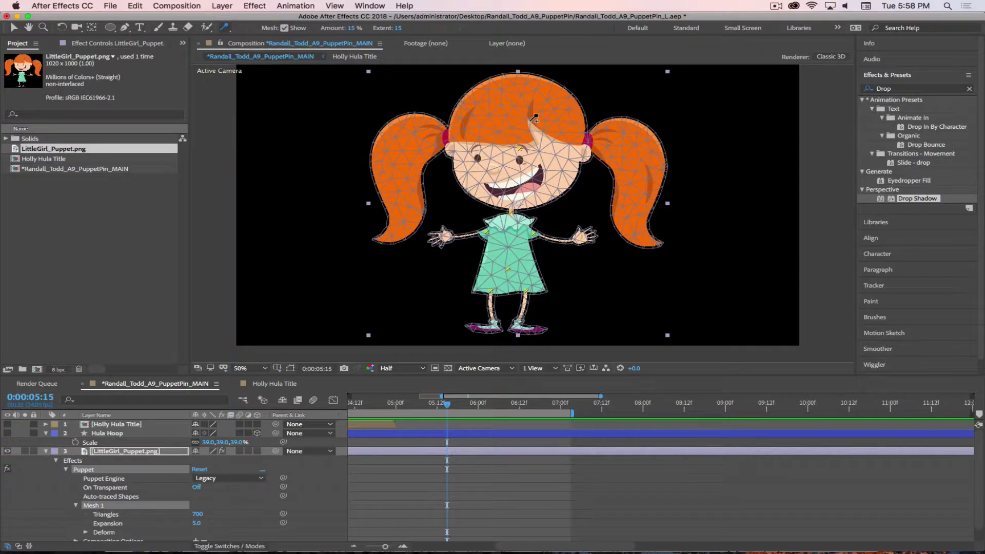
# Add a starch pin on the girl's cheek and set its extent to 71
pyautogui.click(554, 149)
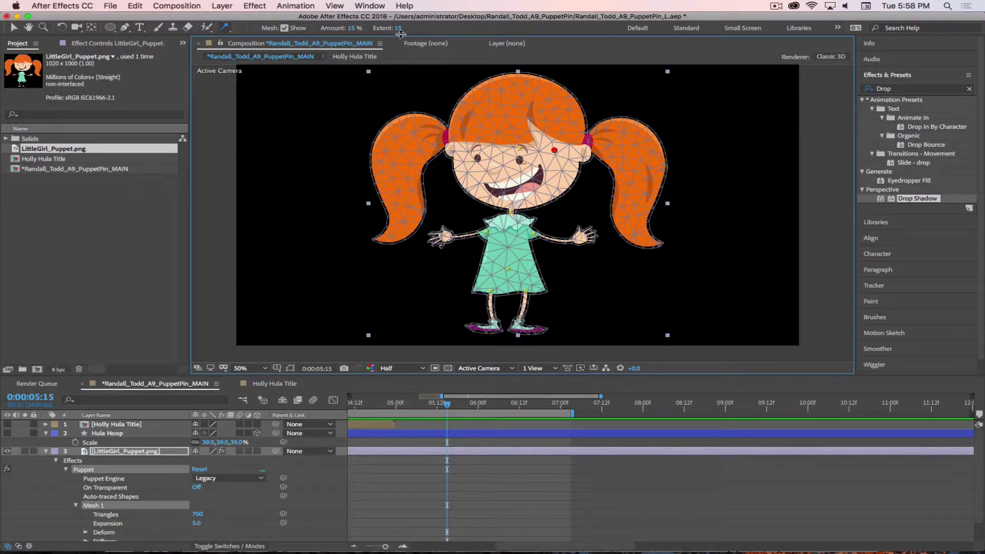
pyautogui.moveTo(400, 31); pyautogui.dragTo(429, 31)
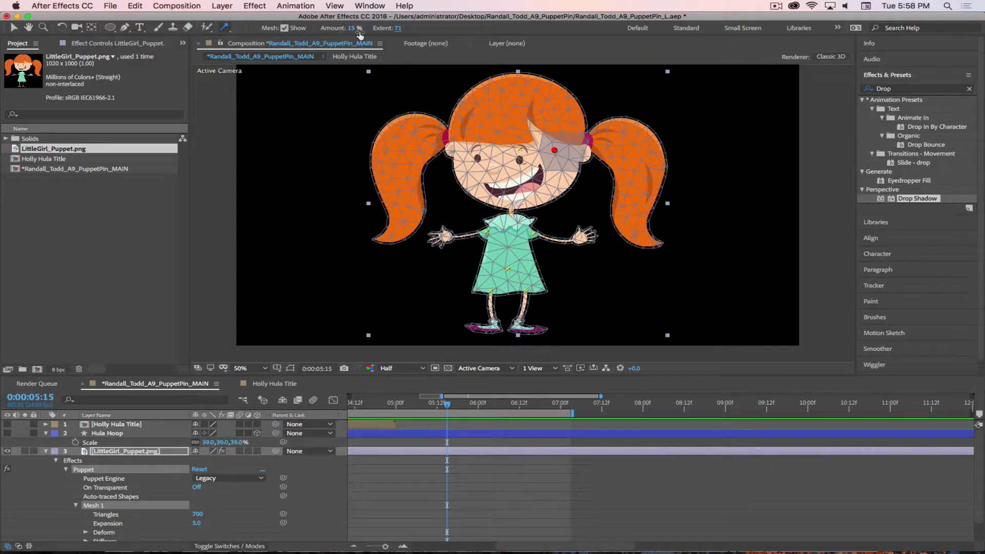
pyautogui.moveTo(399, 31)
pyautogui.mouseDown()
pyautogui.moveTo(385, 31)
pyautogui.moveTo(407, 33)
pyautogui.mouseUp()
# Delete the stray cheek starch pin and view the girl at 100% with the Position Pin tool
pyautogui.click(567, 178)
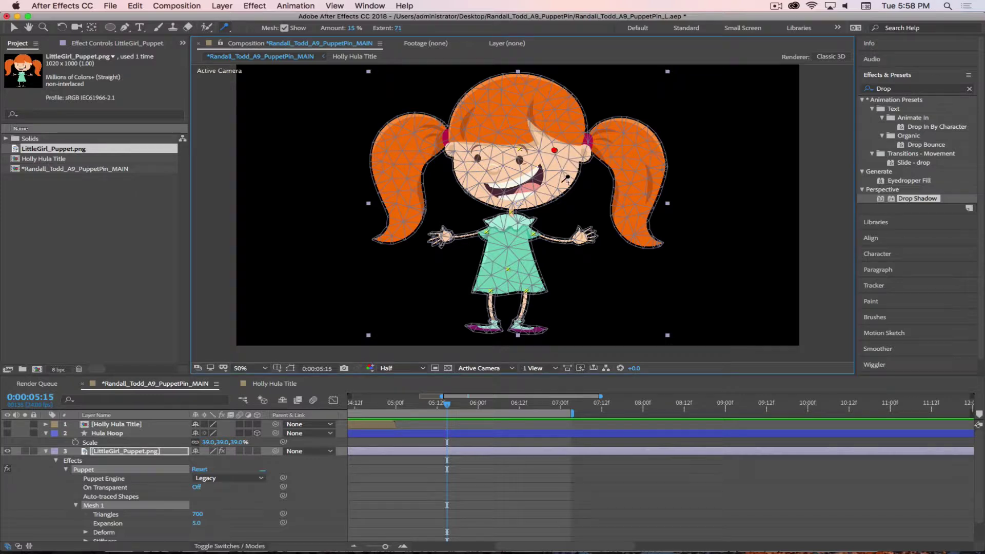
pyautogui.press('Delete')
pyautogui.moveTo(224, 27); pyautogui.dragTo(246, 37)
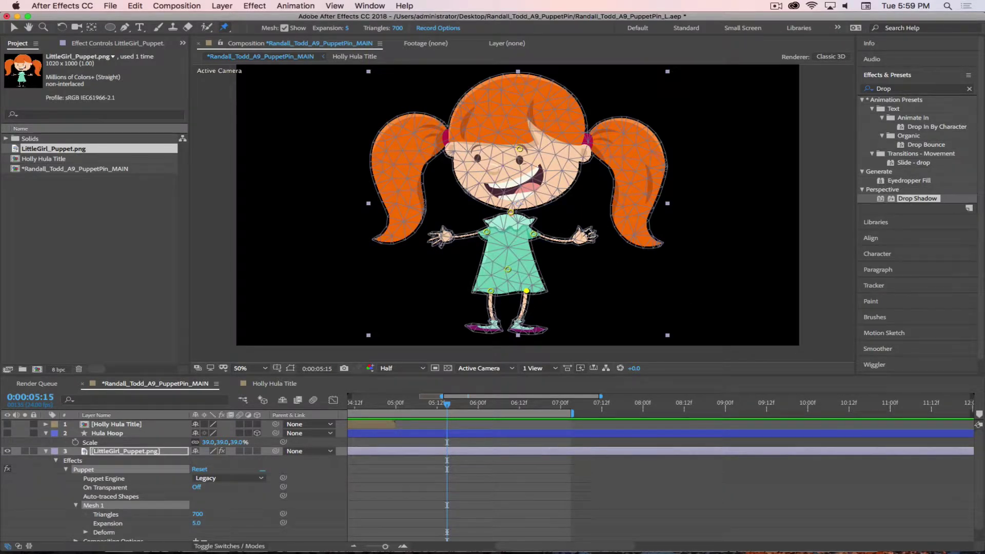
pyautogui.press('/')
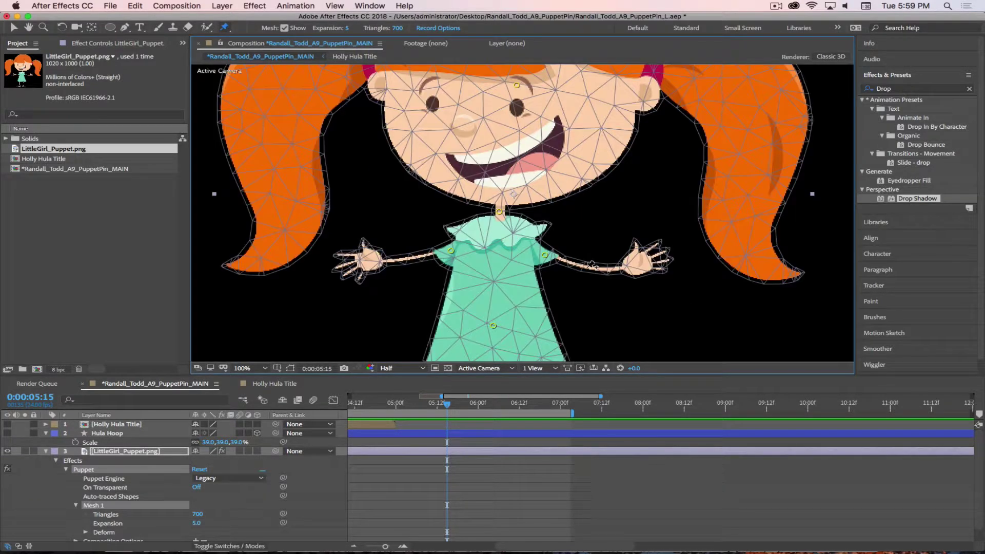
# Pin the girl's elbow and hand, add two starch pins along the arm, and test the wave
pyautogui.click(590, 267)
pyautogui.click(638, 262)
pyautogui.moveTo(224, 27); pyautogui.dragTo(248, 40)
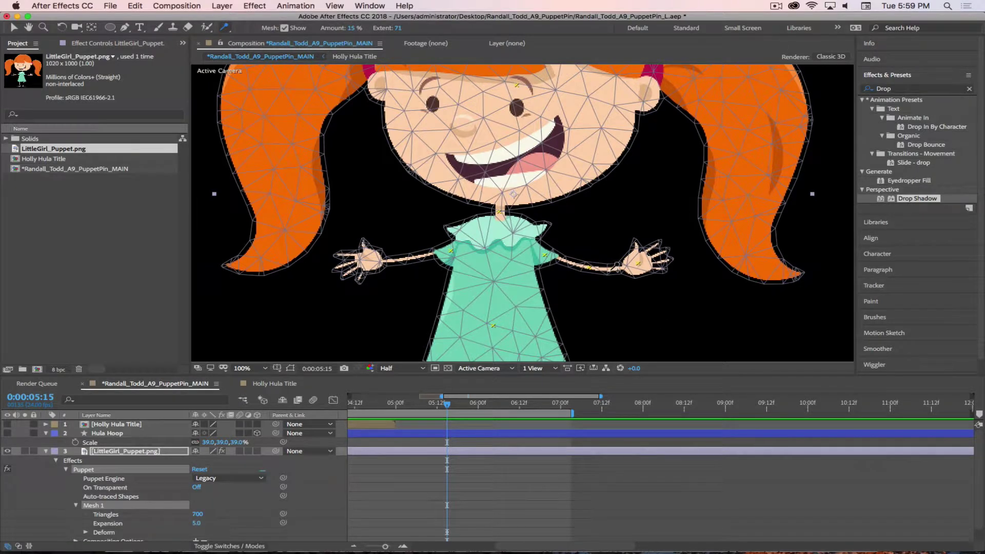
pyautogui.click(610, 271)
pyautogui.click(567, 262)
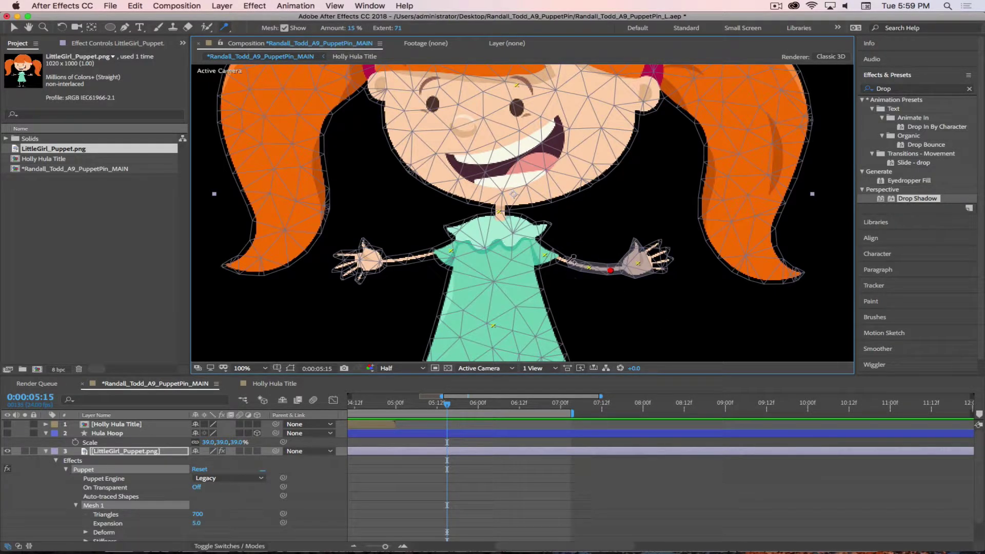
pyautogui.click(615, 346)
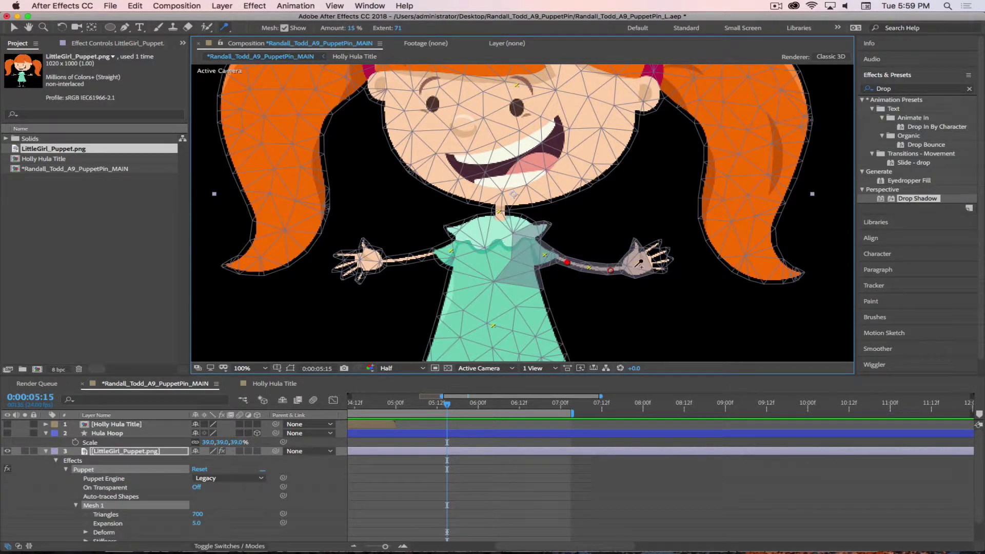
pyautogui.moveTo(229, 32); pyautogui.dragTo(246, 32)
pyautogui.moveTo(639, 265)
pyautogui.mouseDown()
pyautogui.moveTo(622, 226)
pyautogui.moveTo(645, 251)
pyautogui.moveTo(640, 284)
pyautogui.moveTo(639, 264)
pyautogui.mouseUp()
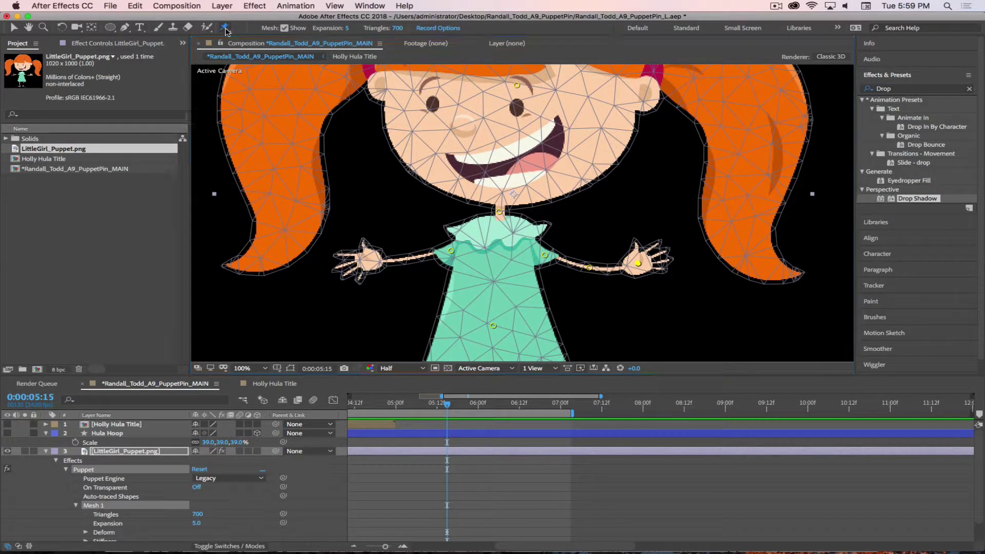
# Shrink the arm starch pins' extents to 23, 28 and 24
pyautogui.moveTo(228, 30); pyautogui.dragTo(254, 40)
pyautogui.click(610, 271)
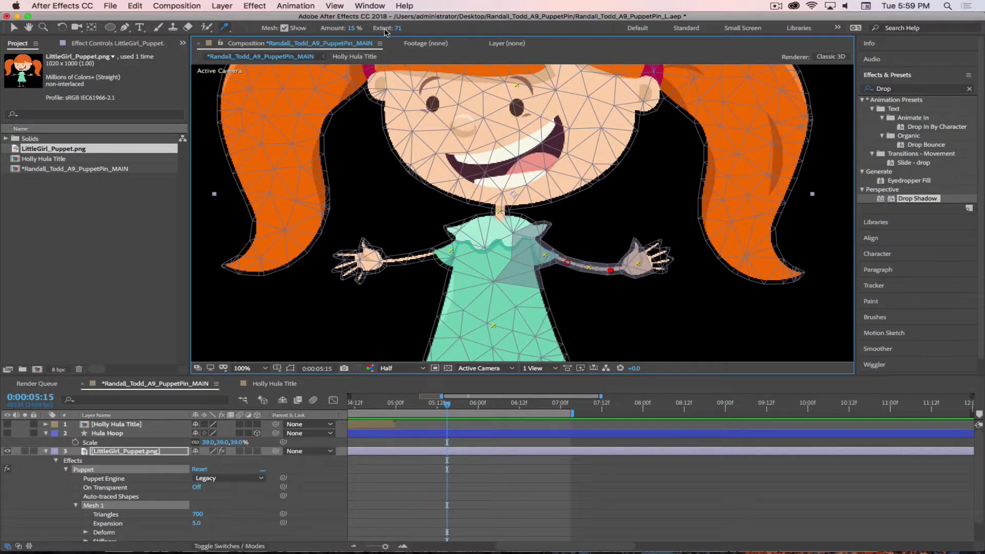
pyautogui.moveTo(385, 32); pyautogui.dragTo(367, 29)
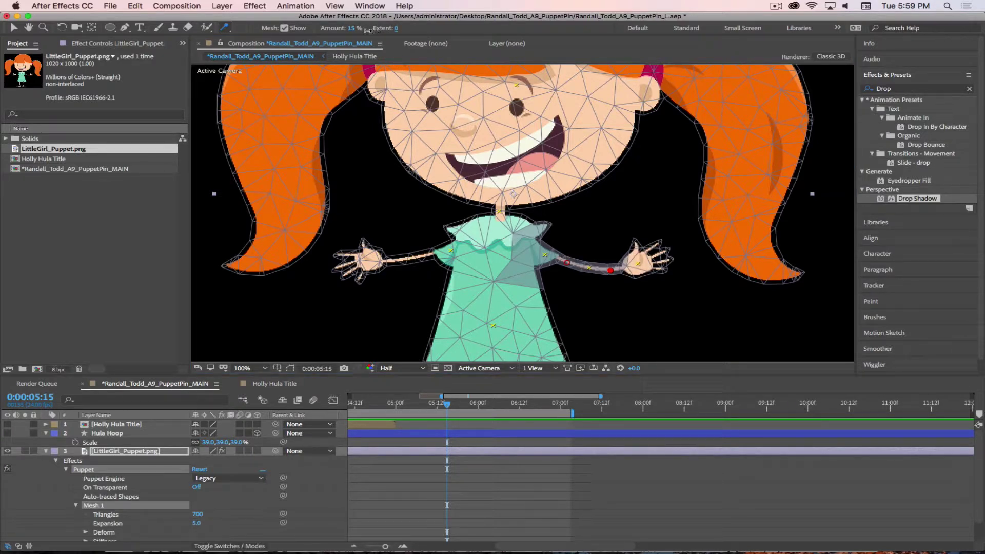
pyautogui.click(567, 262)
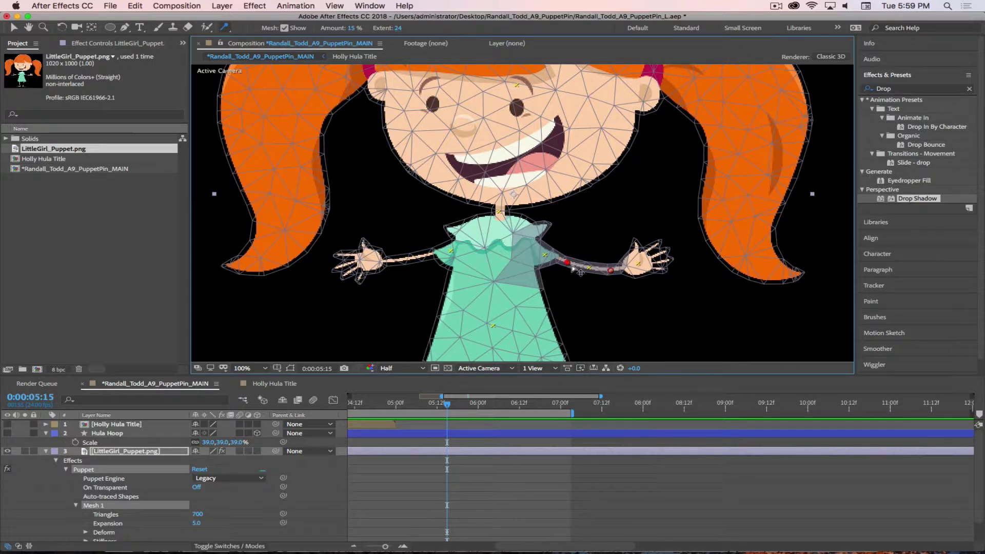
pyautogui.moveTo(398, 32)
pyautogui.mouseDown()
pyautogui.moveTo(443, 32)
pyautogui.moveTo(367, 31)
pyautogui.mouseUp()
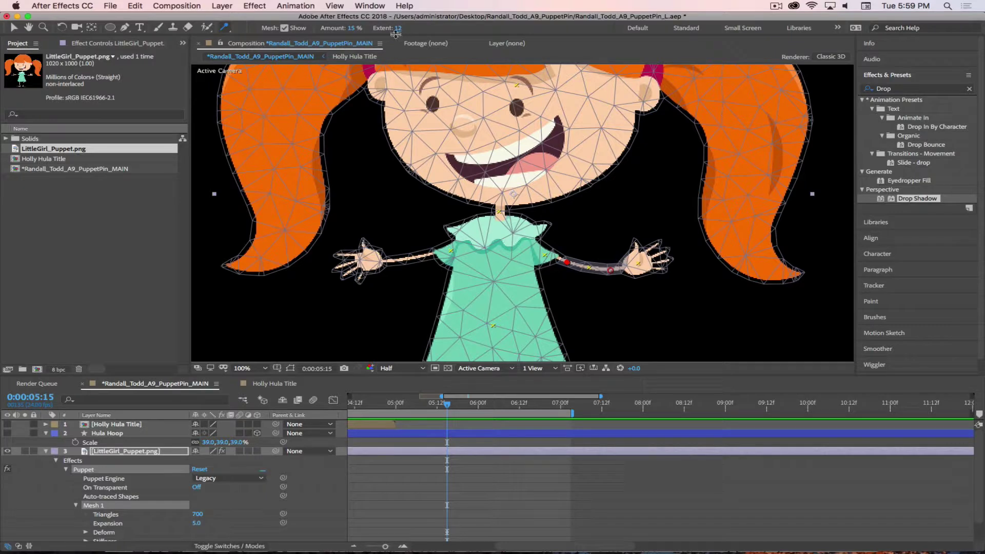
pyautogui.moveTo(411, 30); pyautogui.dragTo(413, 29)
pyautogui.click(615, 271)
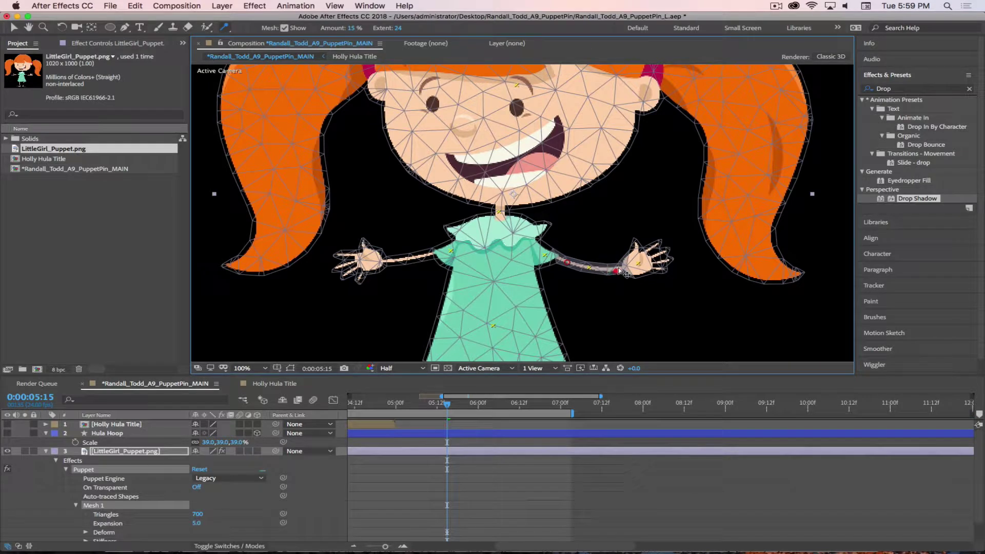
pyautogui.moveTo(616, 272); pyautogui.dragTo(615, 271)
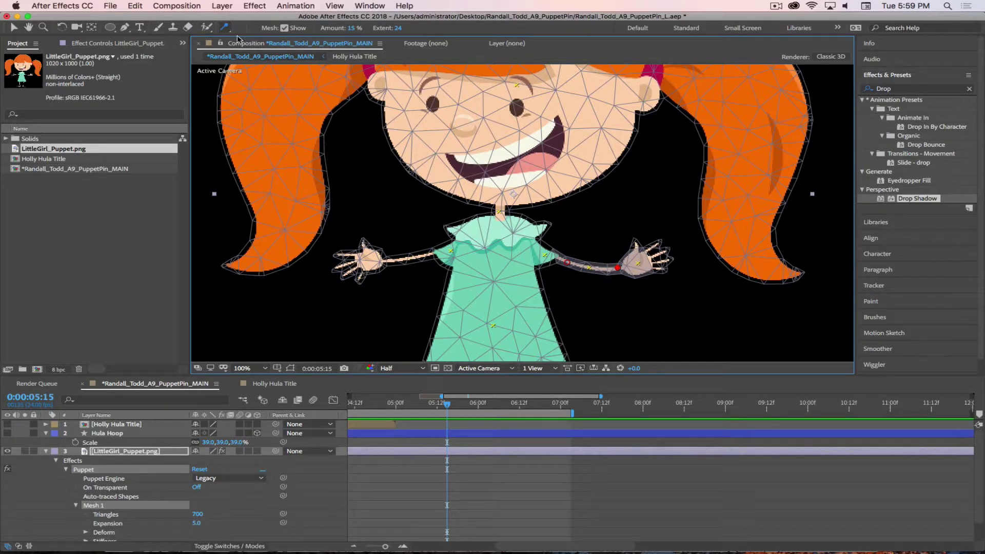
# Rebuild the puppet mesh with 1500 triangles
pyautogui.moveTo(224, 26); pyautogui.dragTo(267, 33)
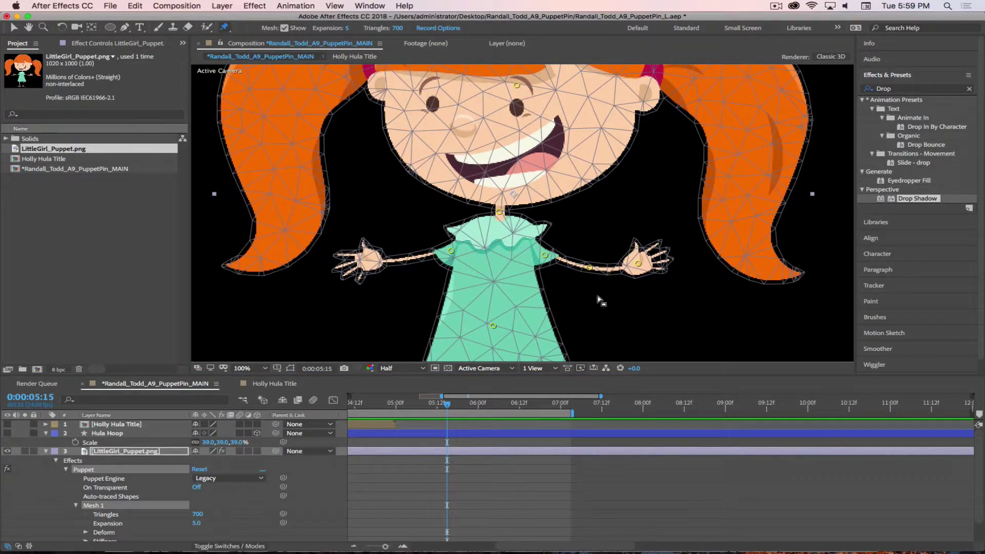
pyautogui.click(589, 267)
pyautogui.write('2000')
pyautogui.press('Return')
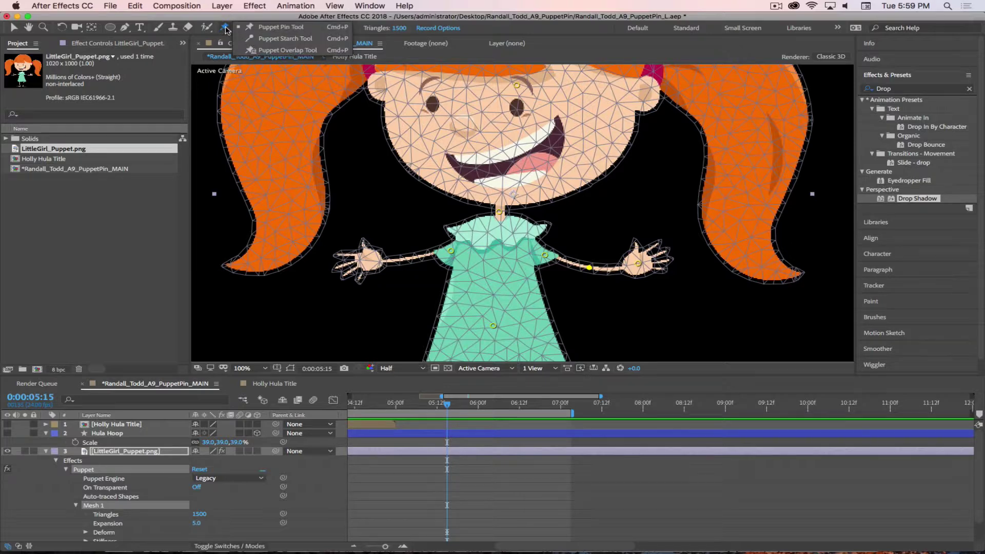
# Set the wrist-side arm starch pin's amount to 85%
pyautogui.moveTo(224, 28); pyautogui.dragTo(252, 40)
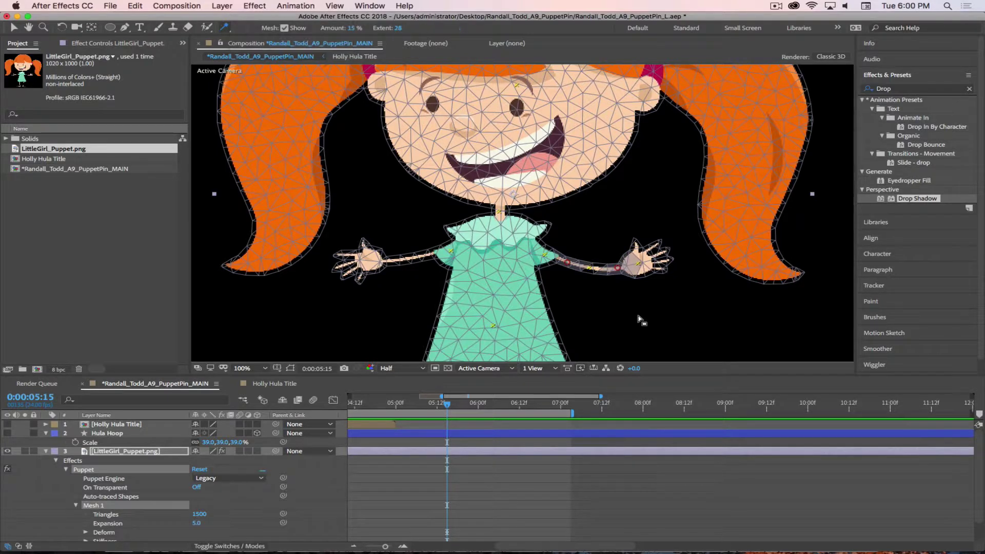
pyautogui.click(616, 268)
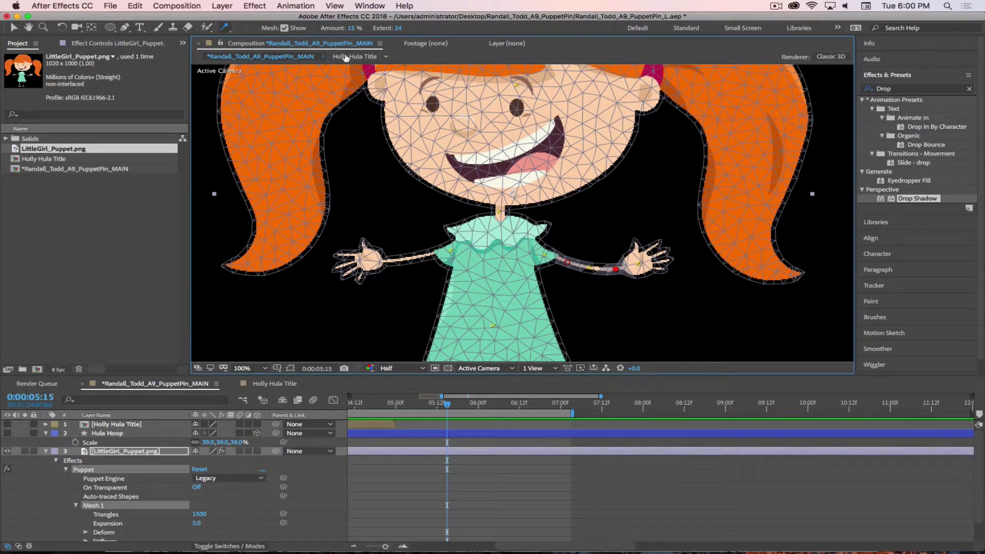
pyautogui.moveTo(349, 28); pyautogui.dragTo(353, 30)
pyautogui.click(350, 28)
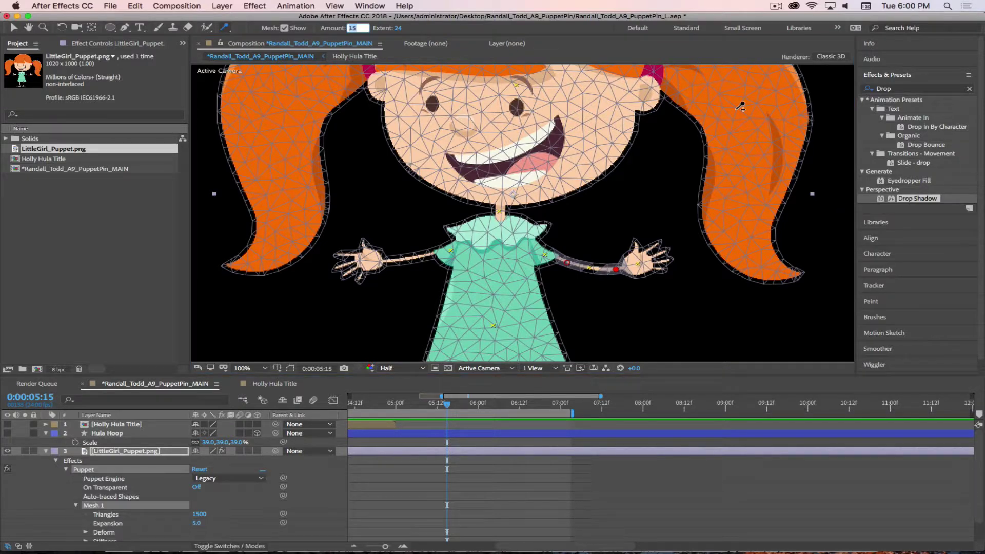
pyautogui.write('85')
pyautogui.press('Return')
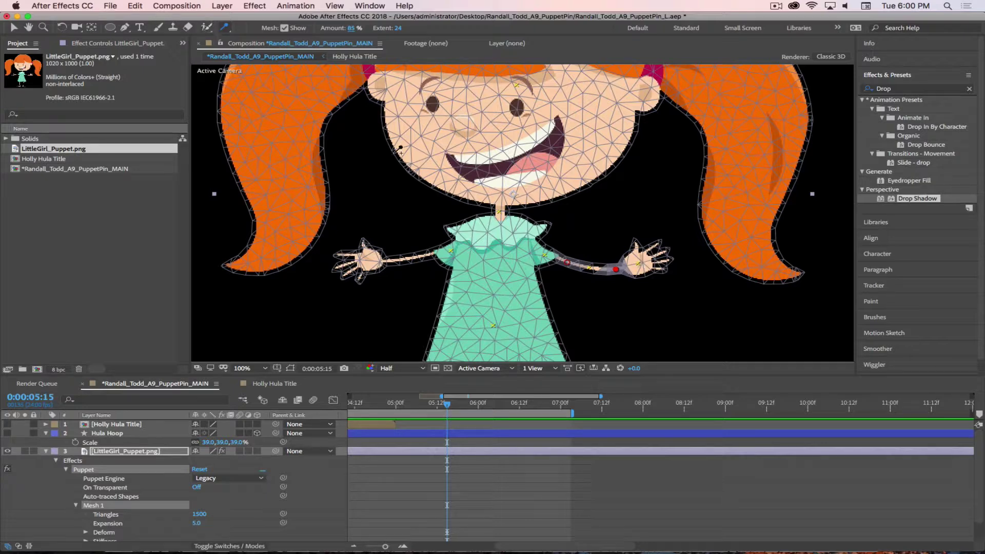
# Set the upper arm starch pin's amount to 85% as well
pyautogui.click(567, 263)
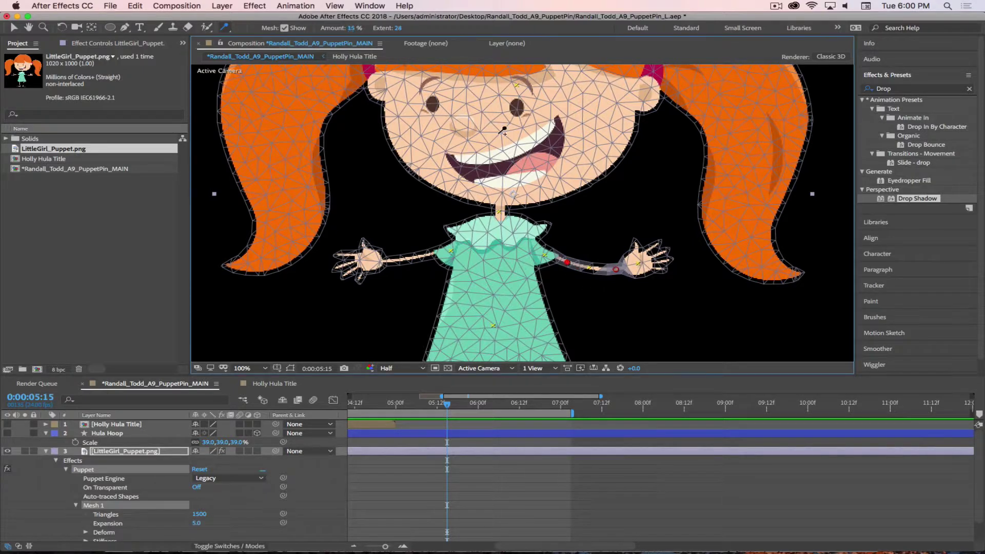
pyautogui.click(351, 29)
pyautogui.write('8')
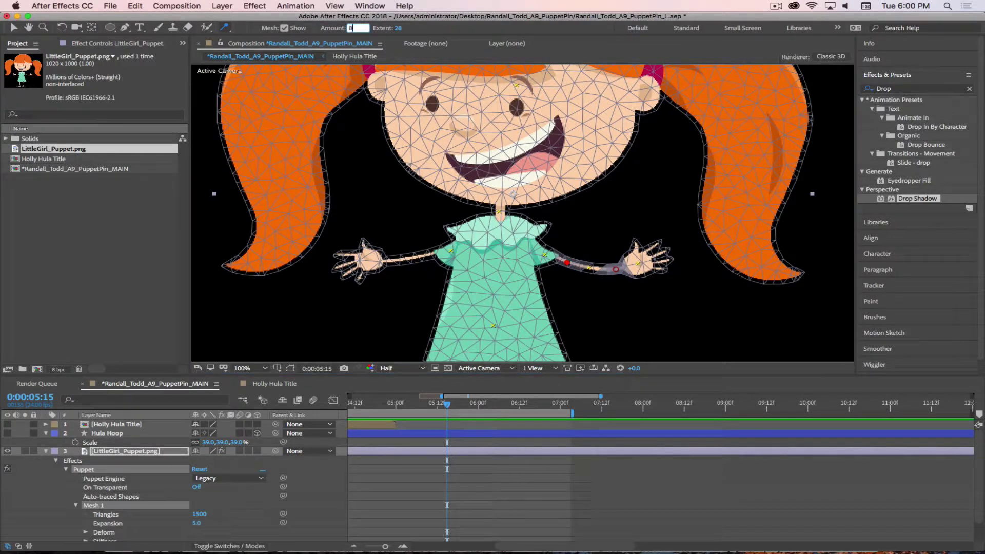
pyautogui.write('5')
pyautogui.press('Return')
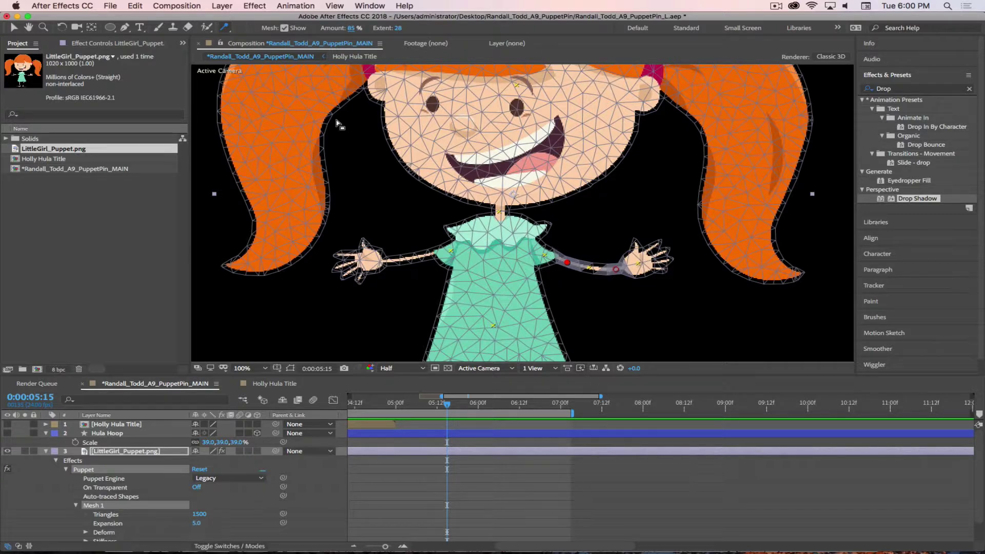
pyautogui.click(225, 32)
pyautogui.click(288, 43)
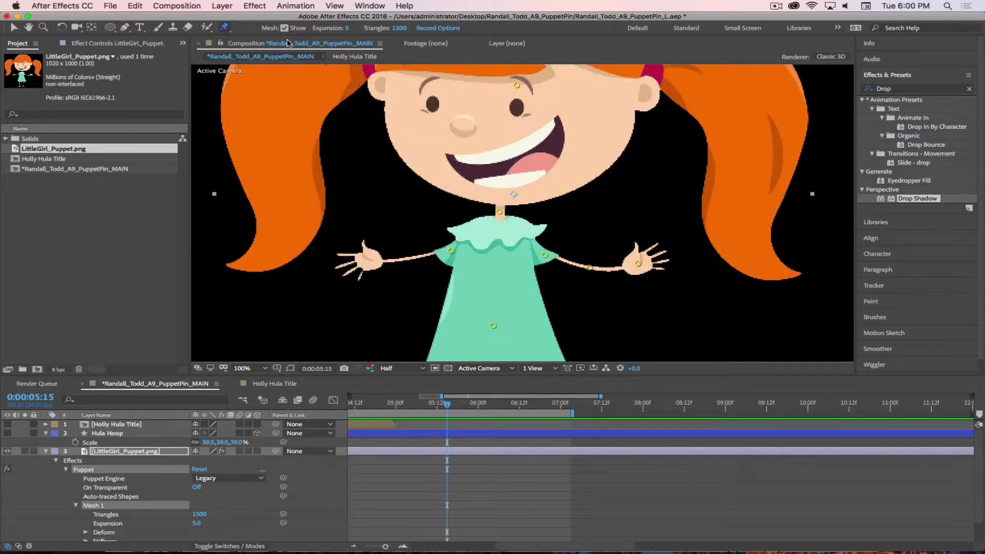
# Raise the girl's hand into a wave beside her head, bending the elbow
pyautogui.moveTo(637, 263); pyautogui.dragTo(609, 322)
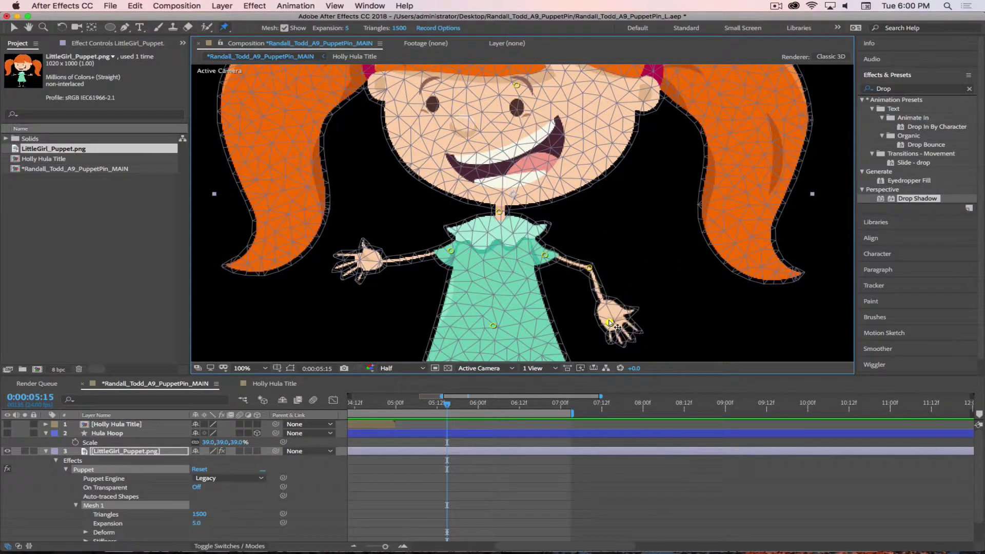
pyautogui.moveTo(625, 295); pyautogui.dragTo(613, 237)
pyautogui.moveTo(586, 268)
pyautogui.mouseDown()
pyautogui.moveTo(591, 259)
pyautogui.moveTo(575, 285)
pyautogui.moveTo(581, 269)
pyautogui.mouseUp()
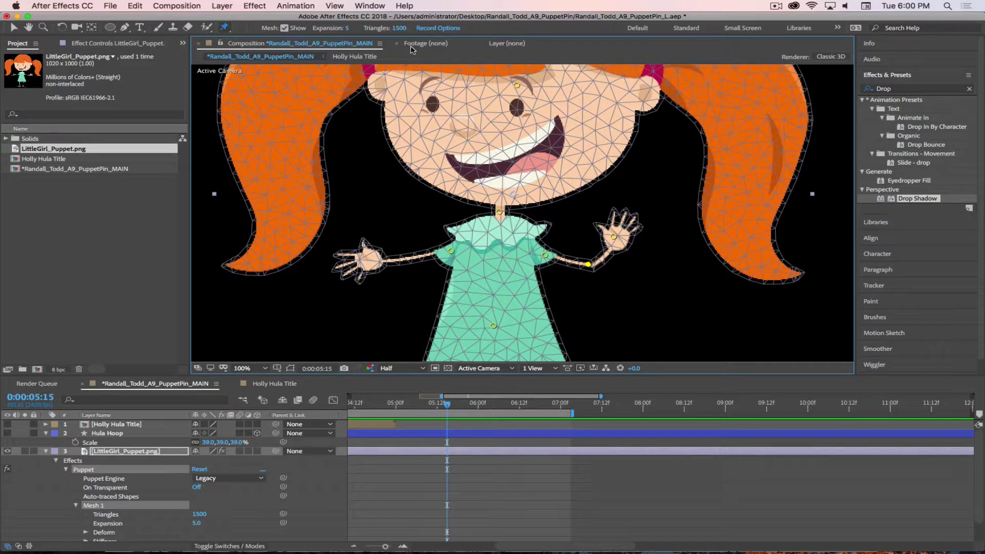
pyautogui.click(400, 29)
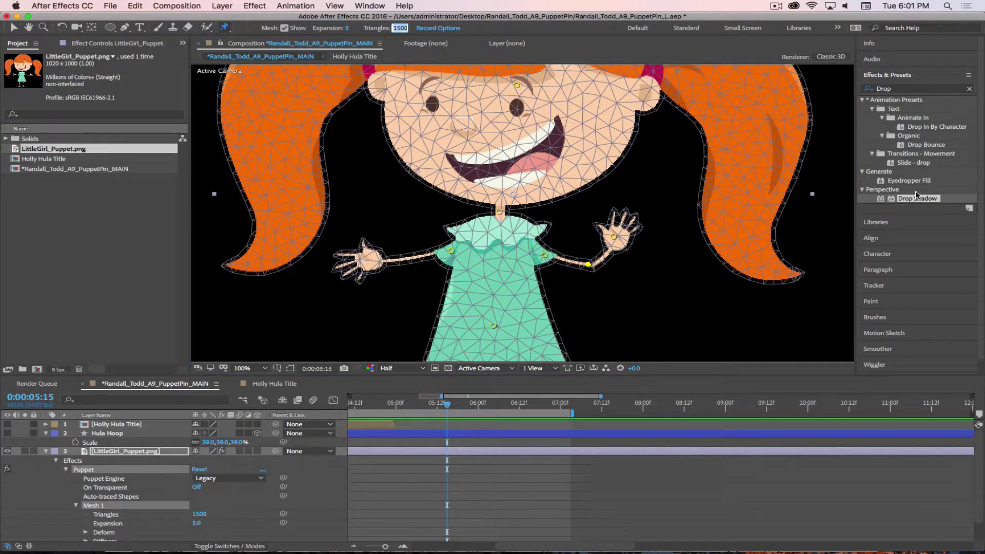
pyautogui.write('2')
pyautogui.press('Escape')
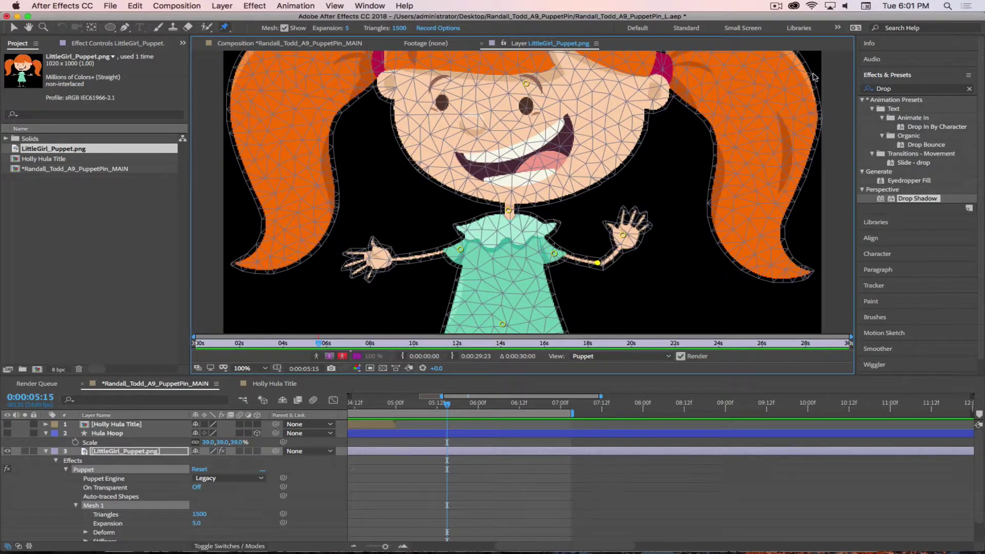
# Try bending the raised hand at the wrist, undo it, and open the File menu
pyautogui.click(295, 44)
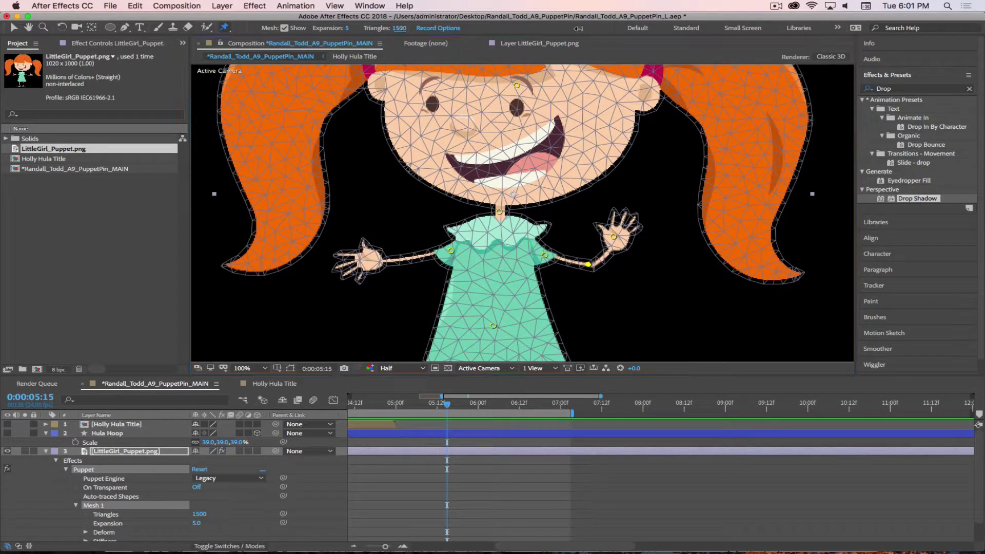
pyautogui.moveTo(613, 236)
pyautogui.mouseDown()
pyautogui.moveTo(605, 229)
pyautogui.moveTo(641, 235)
pyautogui.moveTo(595, 228)
pyautogui.moveTo(633, 232)
pyautogui.moveTo(597, 227)
pyautogui.moveTo(612, 233)
pyautogui.mouseUp()
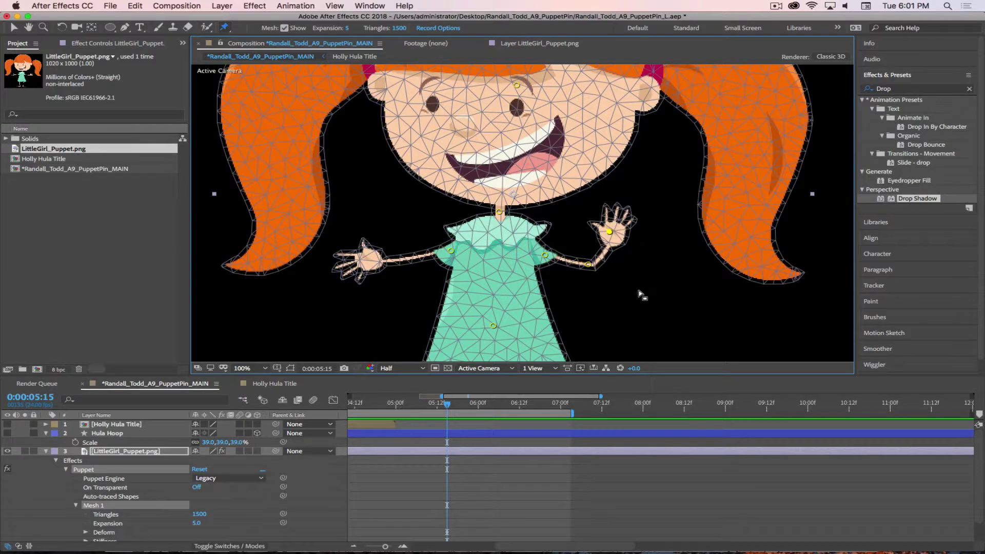
pyautogui.press('super+z')
pyautogui.click(117, 5)
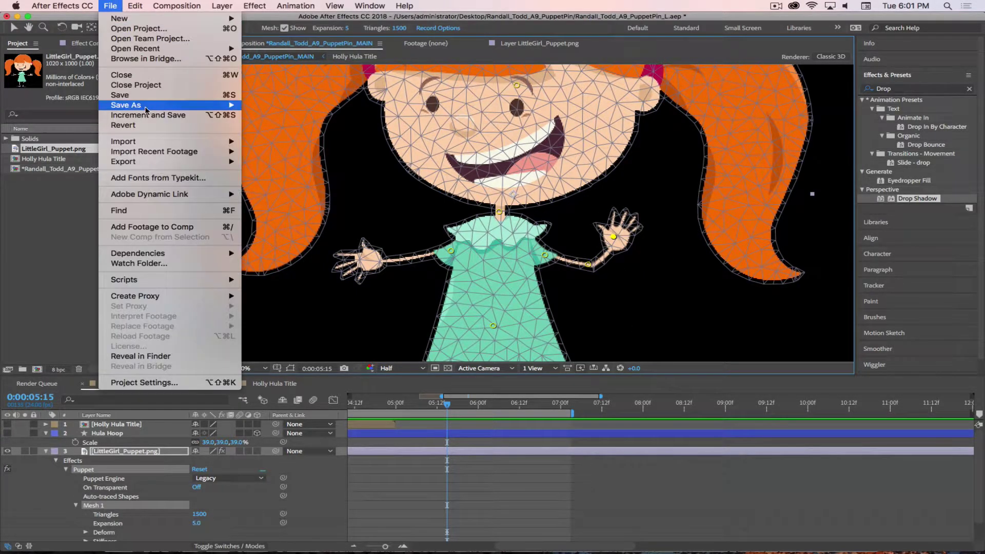
pyautogui.click(118, 5)
pyautogui.click(112, 6)
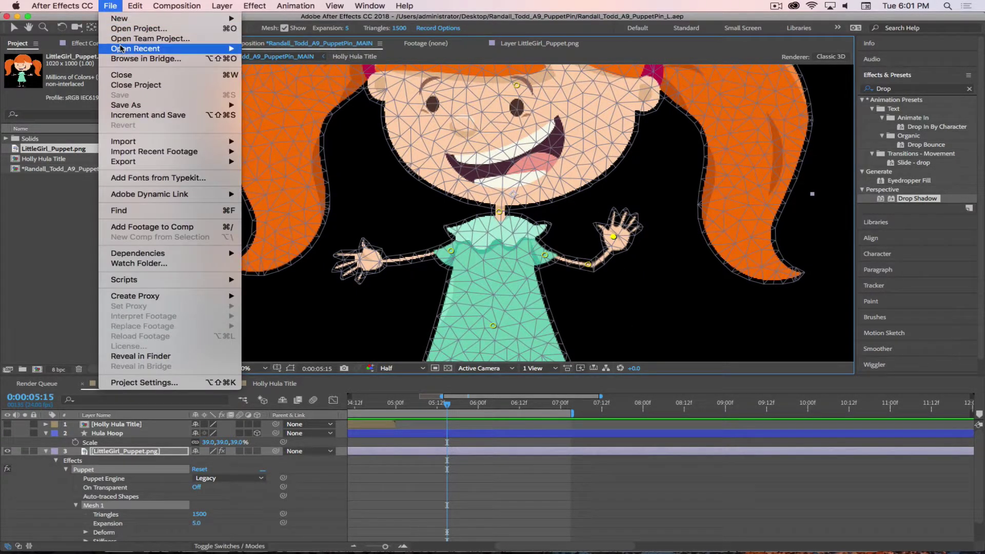
pyautogui.moveTo(136, 49)
pyautogui.click(426, 58)
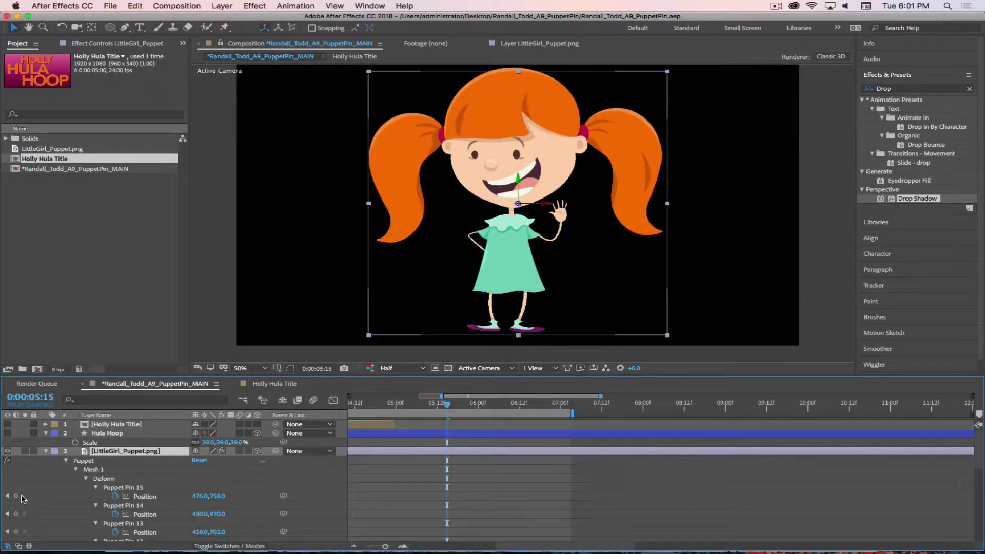
# Step back in the wave and confirm the Puppet effect uses the Advanced engine
pyautogui.moveTo(446, 406)
pyautogui.mouseDown()
pyautogui.moveTo(396, 404)
pyautogui.moveTo(534, 413)
pyautogui.moveTo(445, 407)
pyautogui.mouseUp()
pyautogui.click(66, 461)
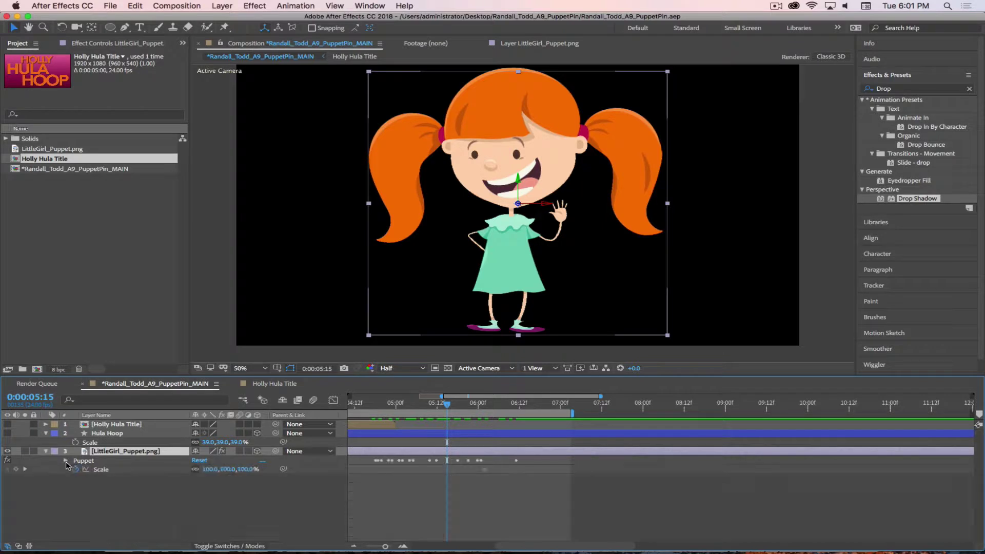
pyautogui.click(65, 461)
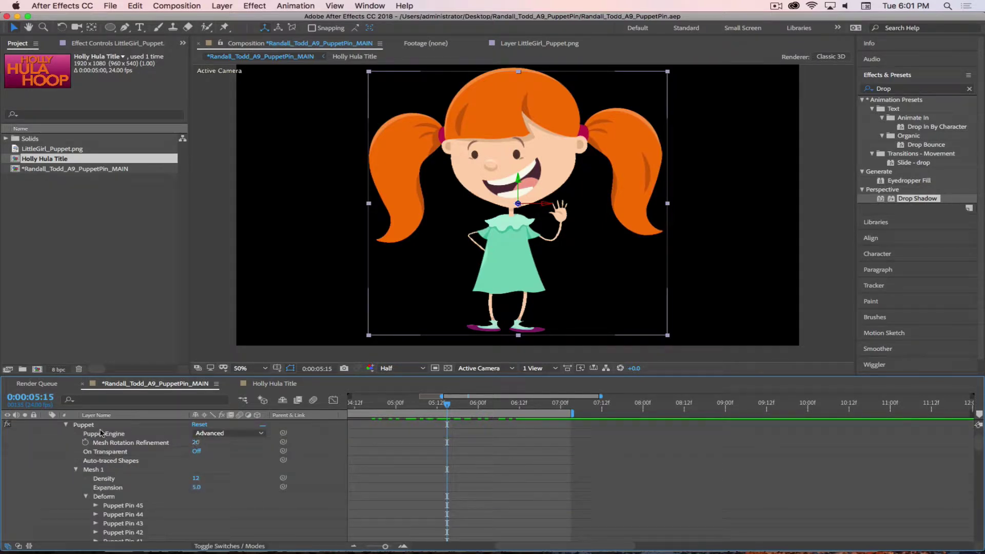
pyautogui.click(215, 434)
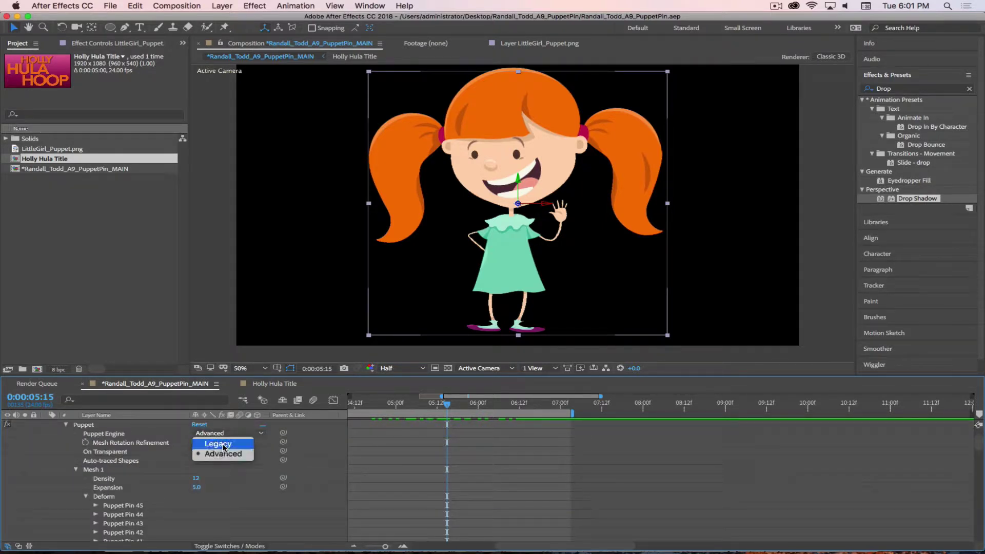
pyautogui.click(173, 437)
pyautogui.click(776, 6)
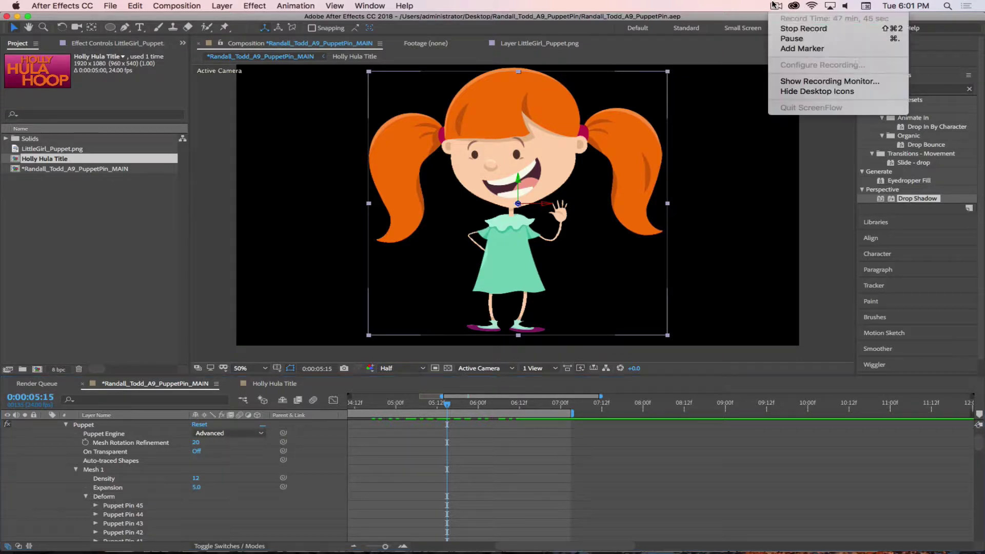
pyautogui.click(791, 48)
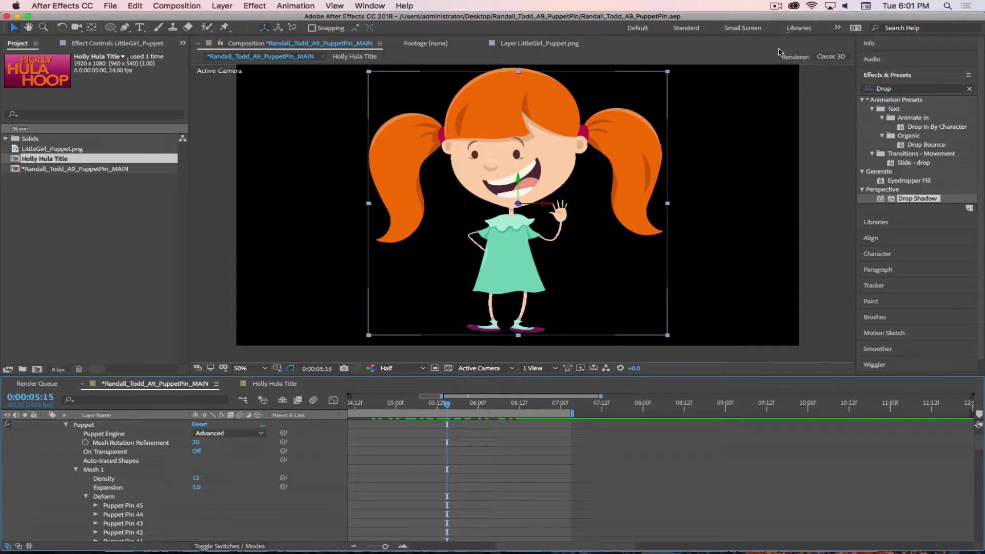
pyautogui.click(776, 6)
pyautogui.click(792, 48)
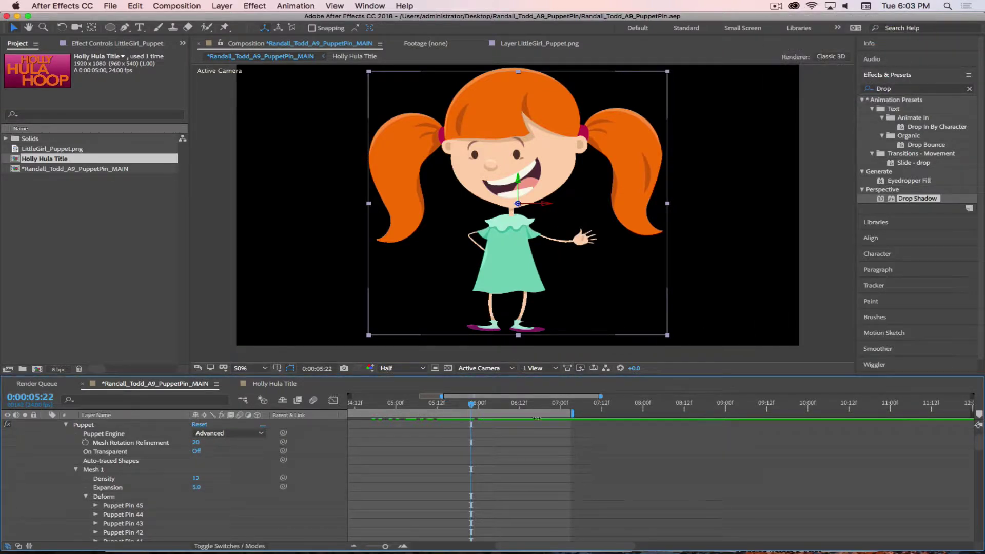
# Scrub from the 5:22 wave to the hands-on-hips pose near 7:06, showing all 30 seconds
pyautogui.moveTo(489, 401); pyautogui.dragTo(462, 401)
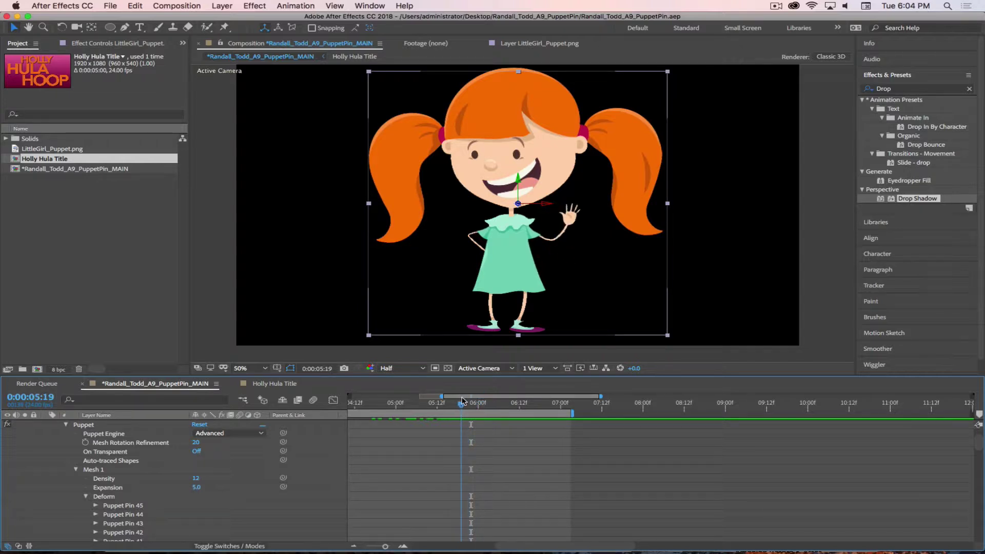
pyautogui.moveTo(463, 401); pyautogui.dragTo(482, 397)
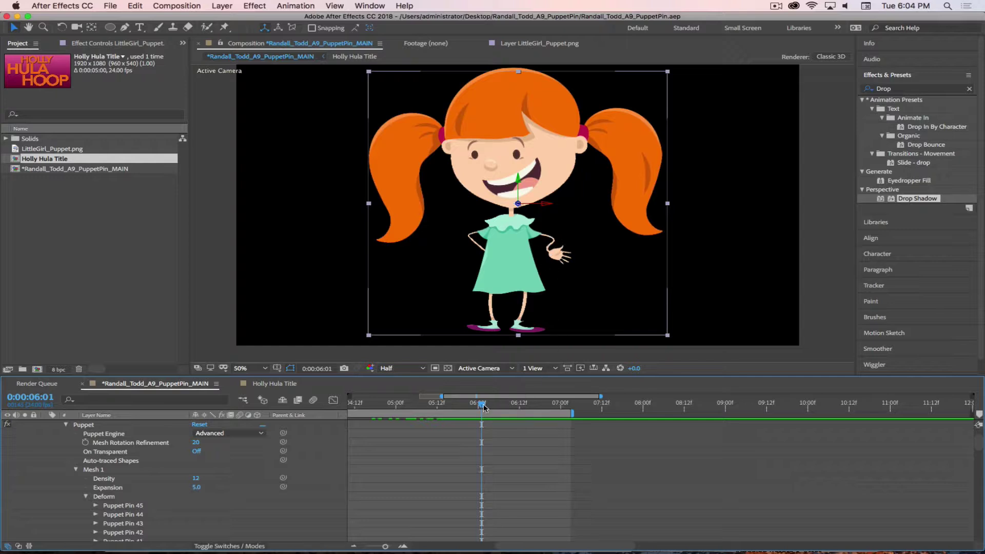
pyautogui.moveTo(484, 407); pyautogui.dragTo(983, 432)
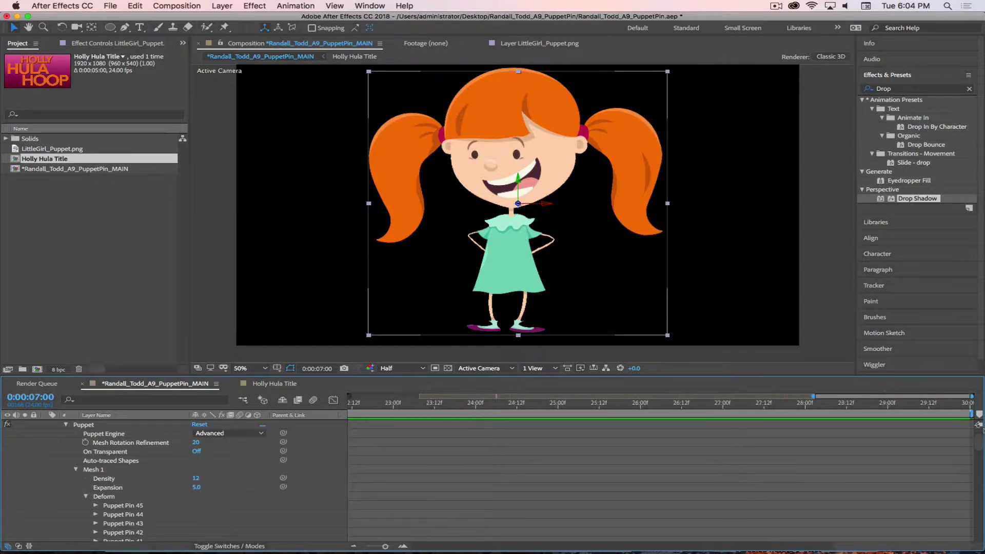
pyautogui.moveTo(384, 547); pyautogui.dragTo(360, 547)
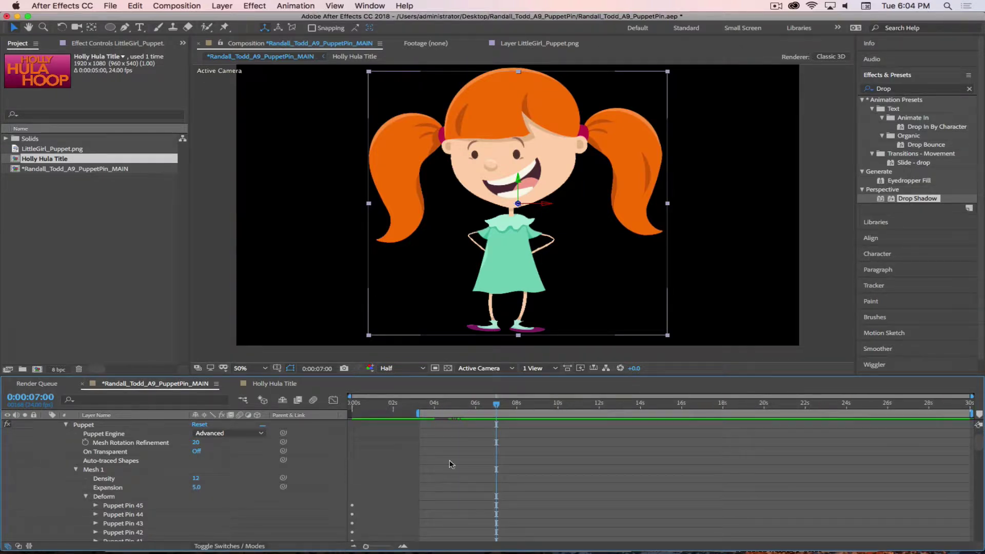
pyautogui.moveTo(497, 404)
pyautogui.mouseDown()
pyautogui.moveTo(425, 404)
pyautogui.moveTo(525, 404)
pyautogui.moveTo(466, 404)
pyautogui.moveTo(513, 405)
pyautogui.moveTo(501, 403)
pyautogui.mouseUp()
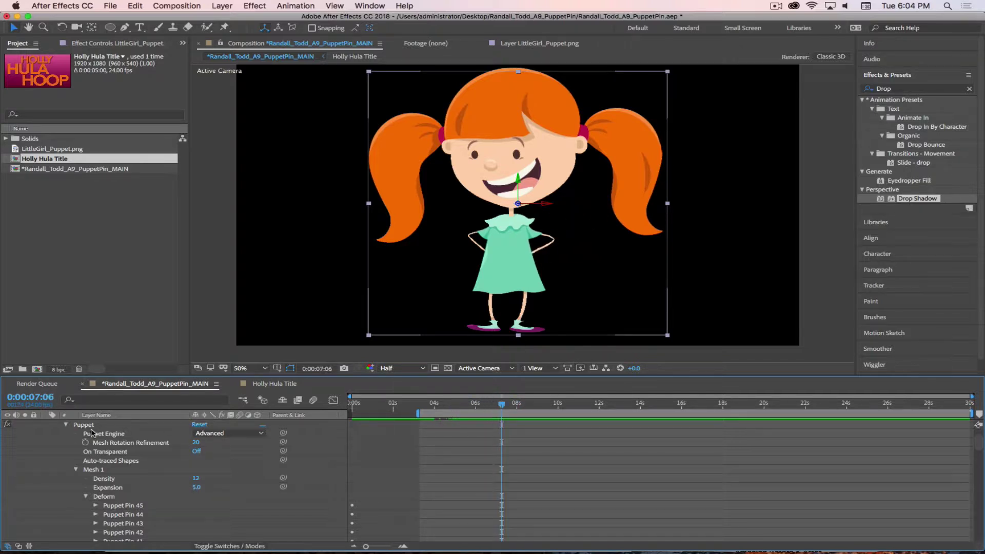
# Nudge the girl's dress pin and lower the preview resolution to Third
pyautogui.click(225, 27)
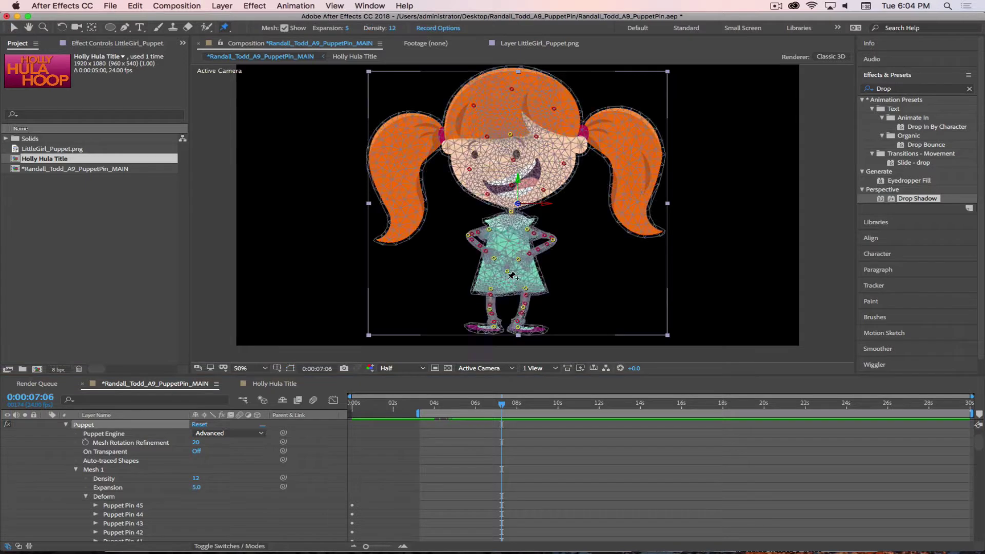
pyautogui.moveTo(504, 270)
pyautogui.mouseDown()
pyautogui.moveTo(520, 268)
pyautogui.moveTo(477, 275)
pyautogui.moveTo(536, 277)
pyautogui.moveTo(508, 273)
pyautogui.mouseUp()
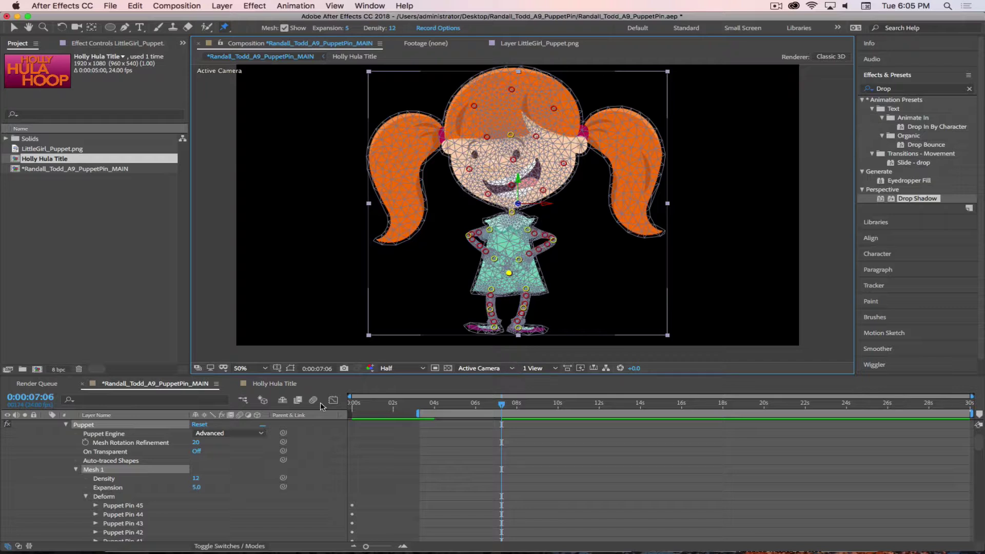
pyautogui.click(390, 369)
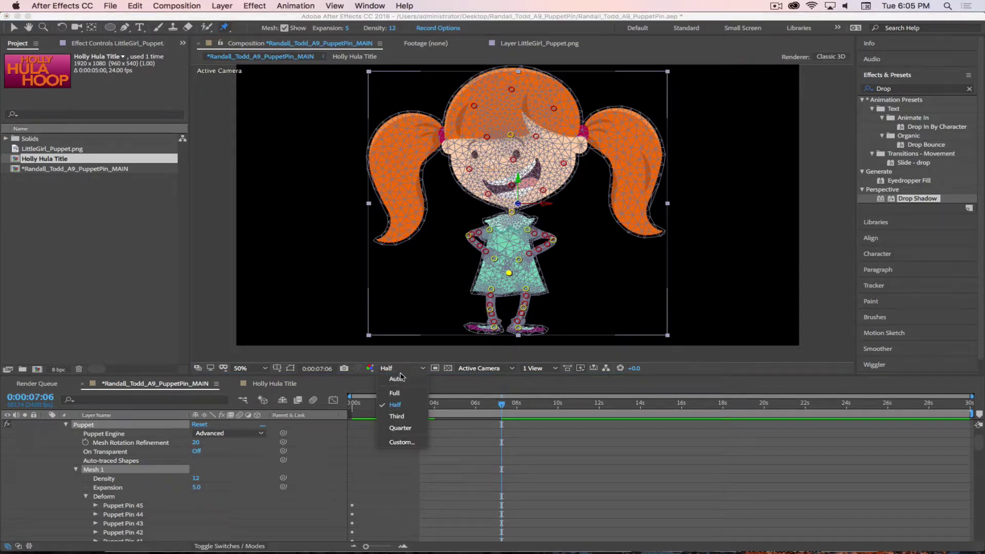
pyautogui.click(399, 418)
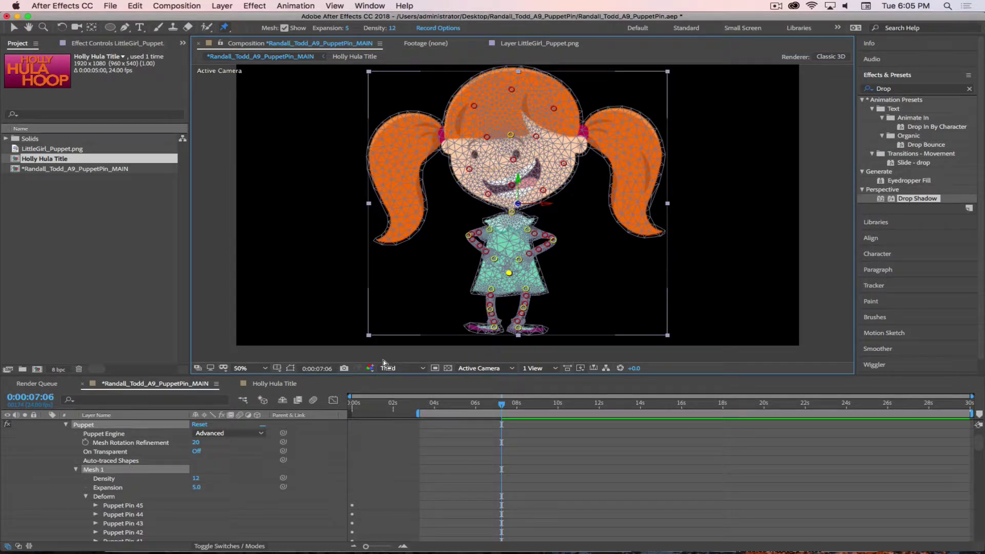
# Try 33.3% and 100% magnification, settling at 50% to see the whole girl
pyautogui.click(252, 368)
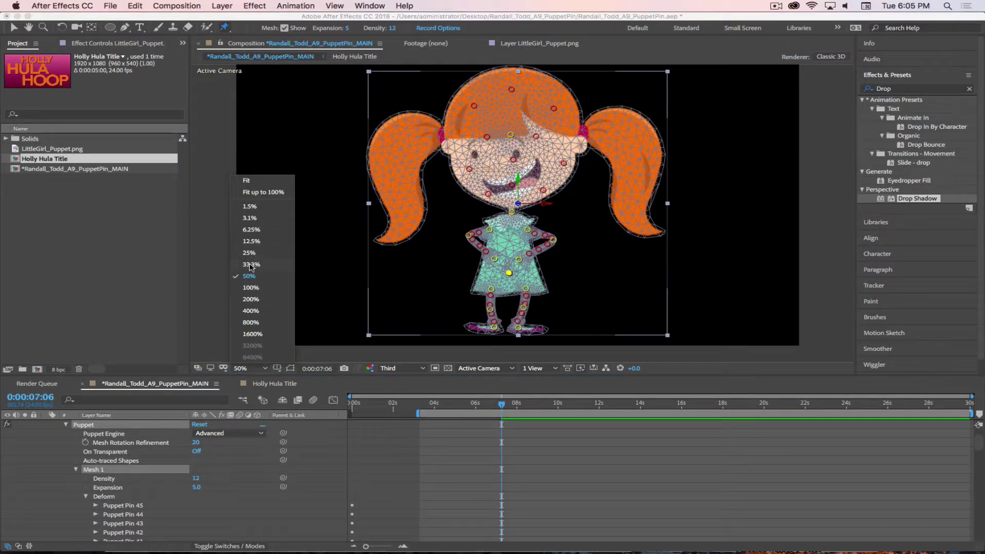
pyautogui.click(251, 265)
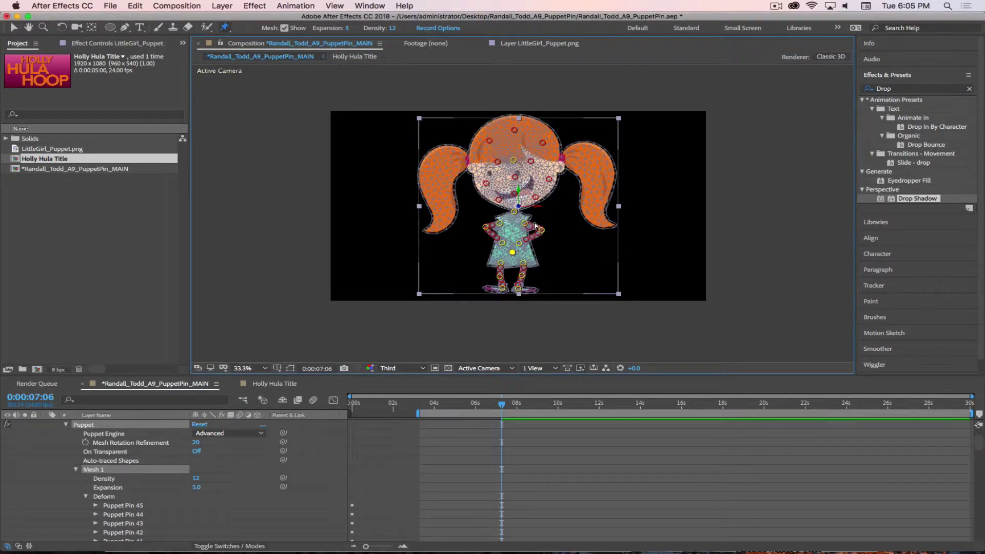
pyautogui.press('.')
pyautogui.press('.')
pyautogui.press('.')
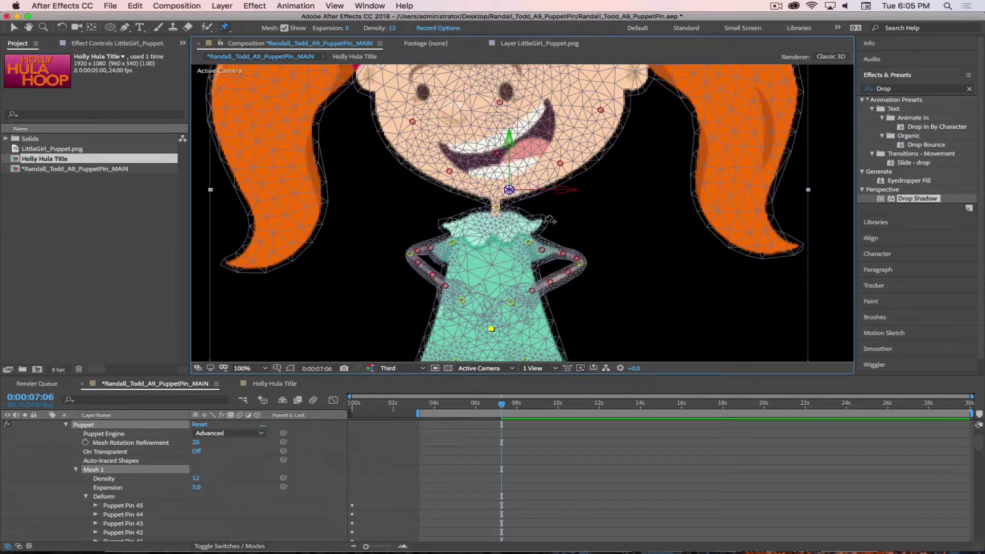
pyautogui.press(',')
pyautogui.press(',')
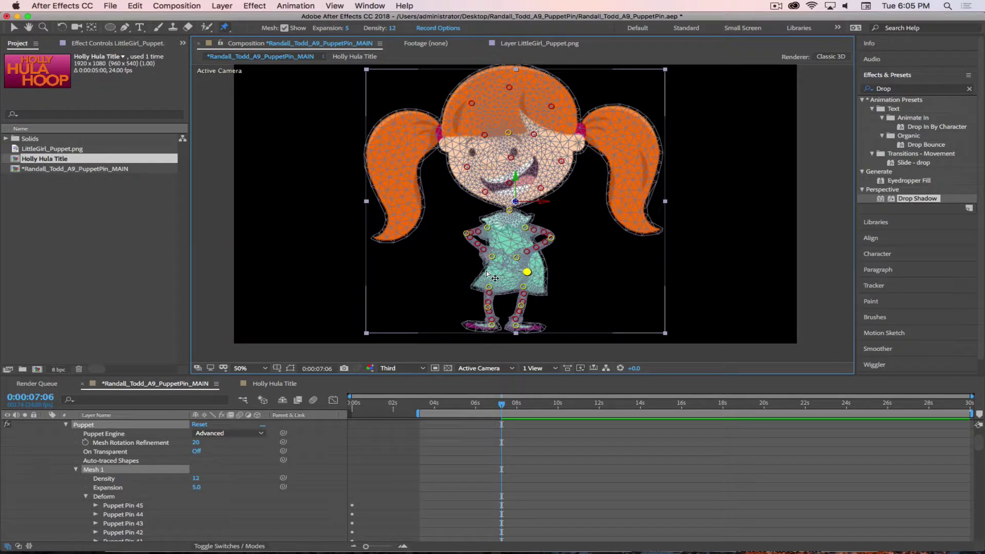
# Trial-drag the dress and head pins, undo the moves, and scrub the playhead to 8:00
pyautogui.moveTo(528, 273); pyautogui.dragTo(489, 269)
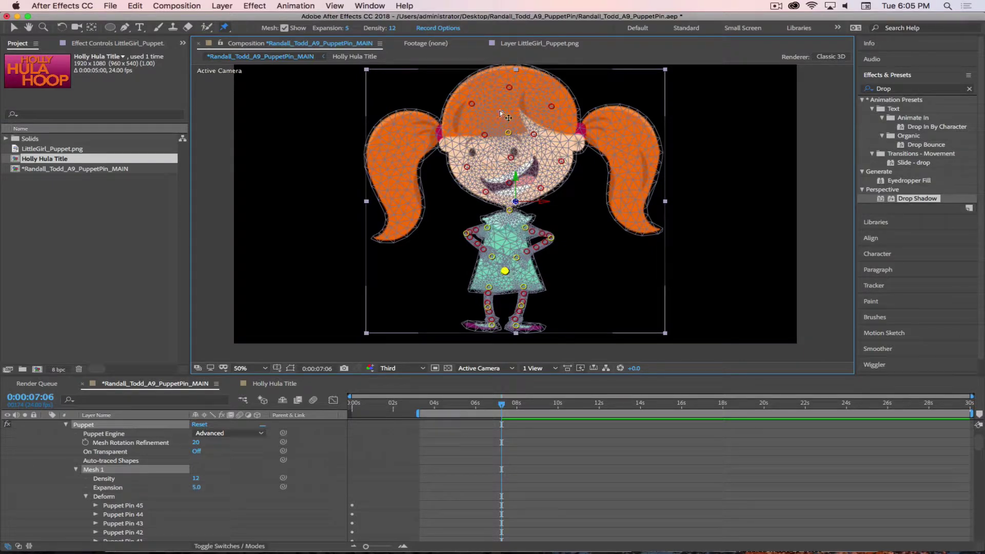
pyautogui.moveTo(508, 133); pyautogui.dragTo(492, 136)
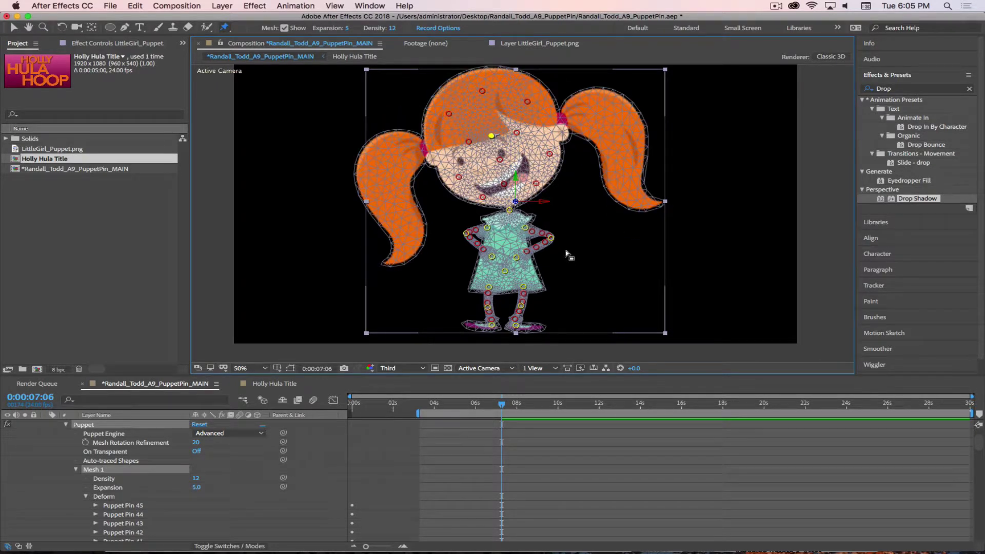
pyautogui.press('super+z')
pyautogui.press('super+z')
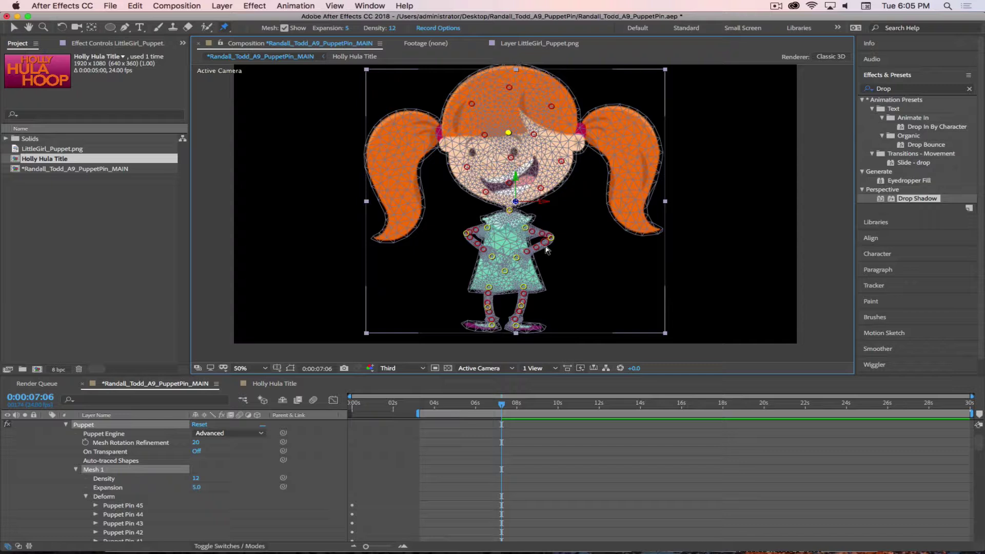
pyautogui.click(500, 404)
pyautogui.moveTo(488, 406); pyautogui.dragTo(518, 421)
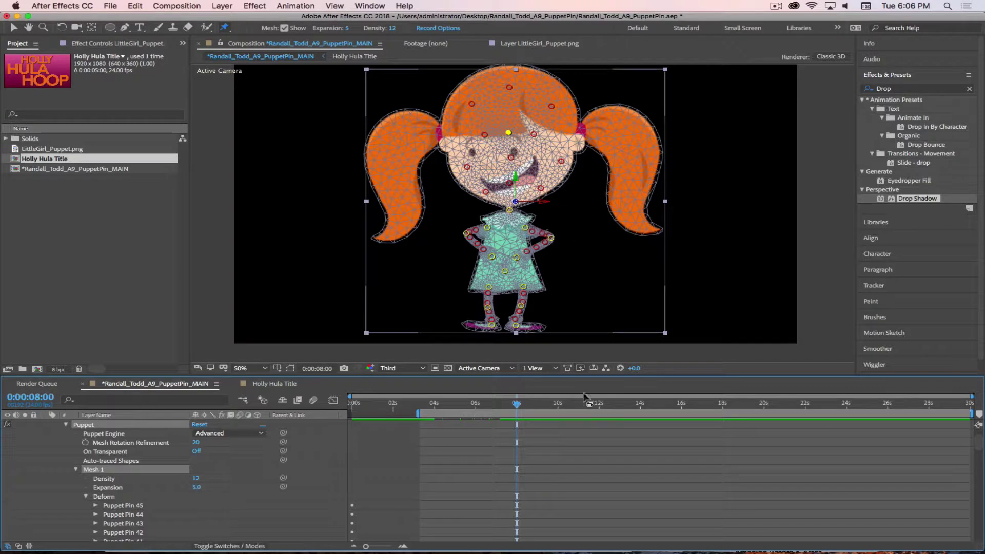
# Select the LittleGirl_Puppet layer and click Mesh 1 to display the mesh and pins
pyautogui.scroll(-15, 426, 460)
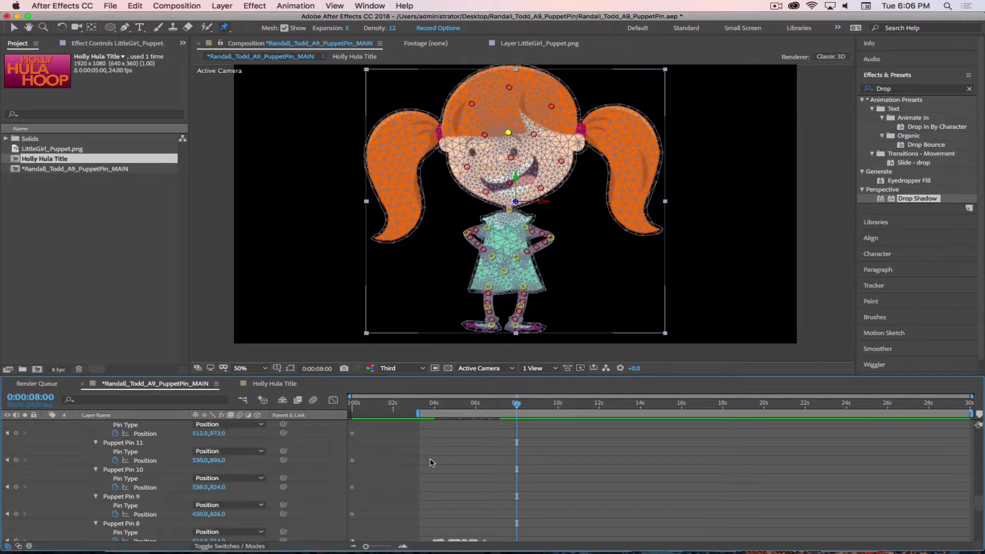
pyautogui.scroll(15, 430, 458)
pyautogui.click(113, 452)
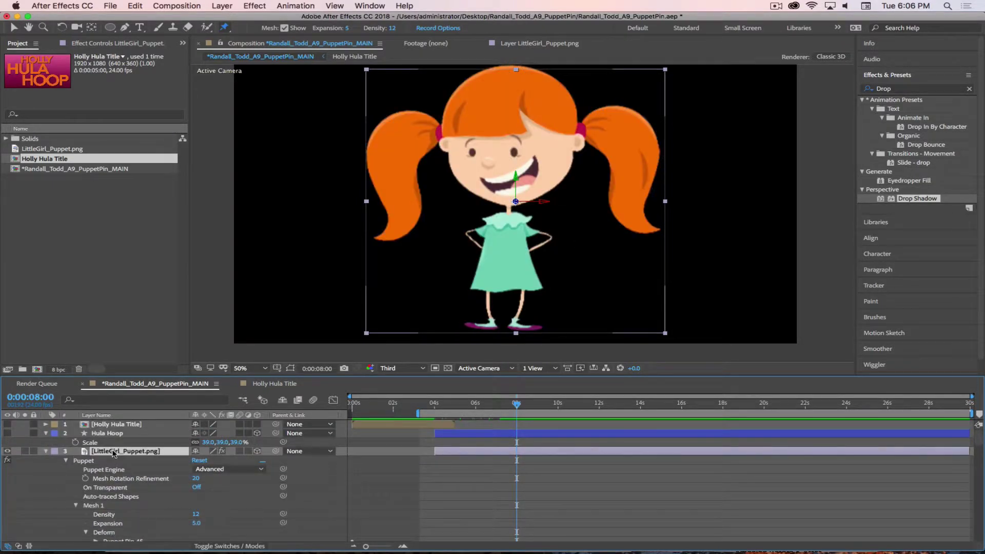
pyautogui.scroll(-20, 608, 480)
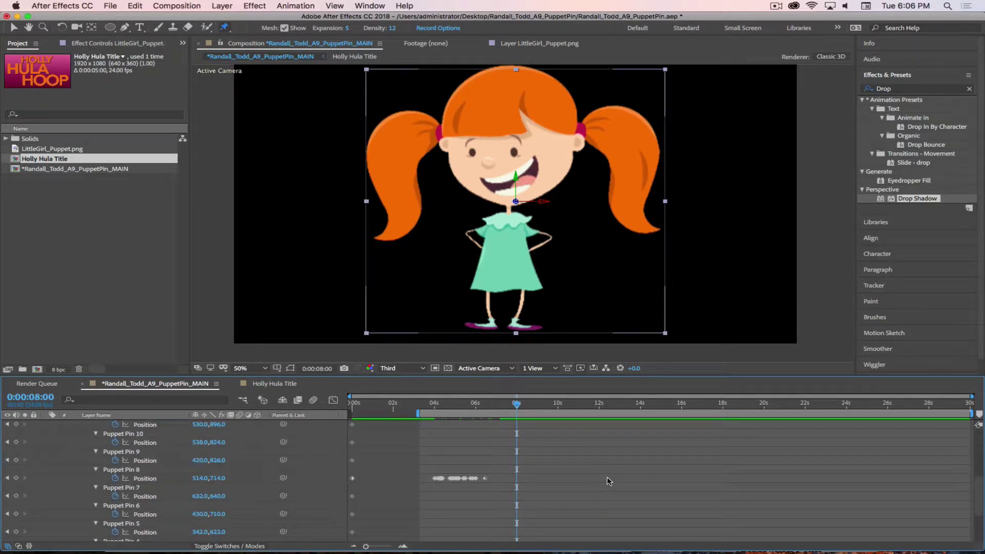
pyautogui.moveTo(477, 406); pyautogui.dragTo(507, 408)
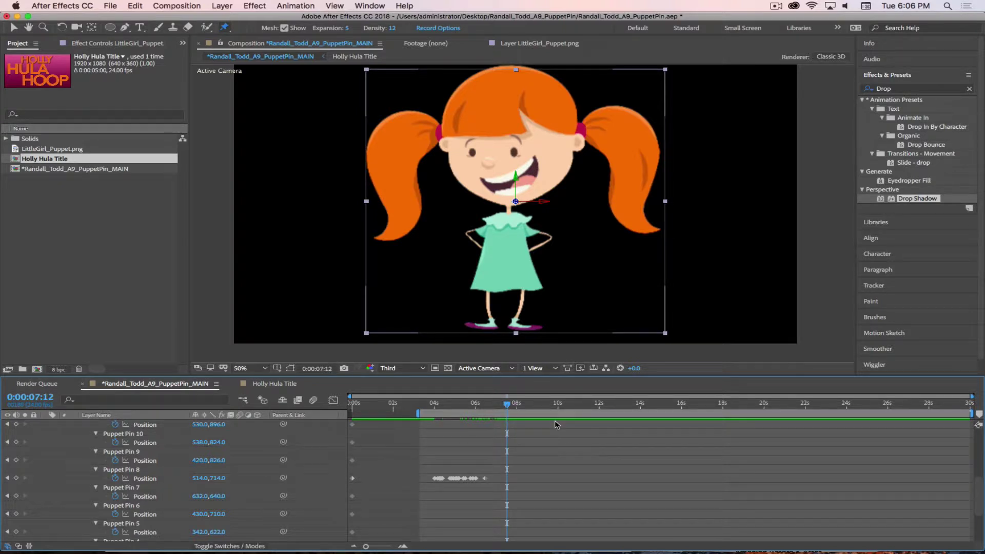
pyautogui.scroll(1, 556, 417)
pyautogui.scroll(-1, 556, 417)
pyautogui.scroll(5, 185, 490)
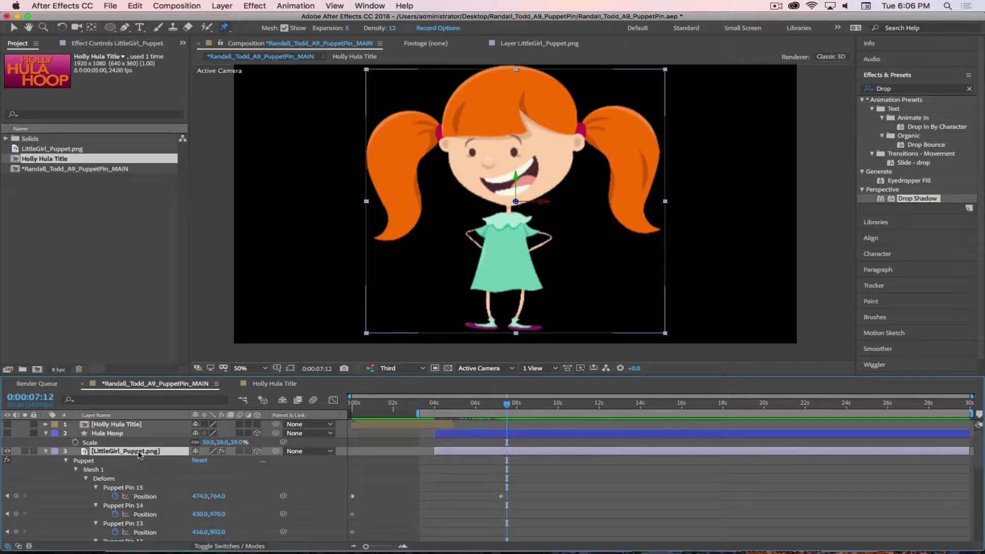
pyautogui.click(495, 459)
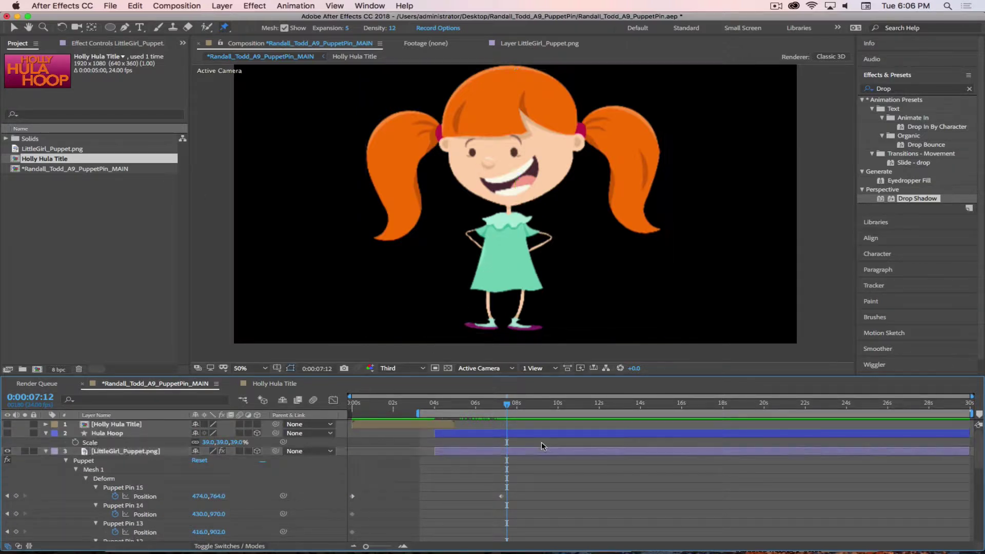
pyautogui.click(441, 451)
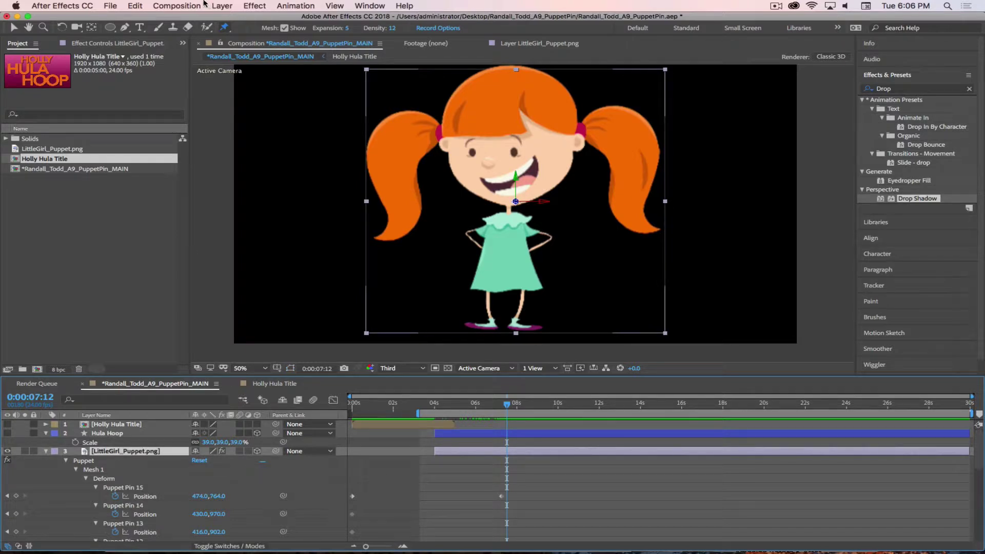
pyautogui.click(107, 473)
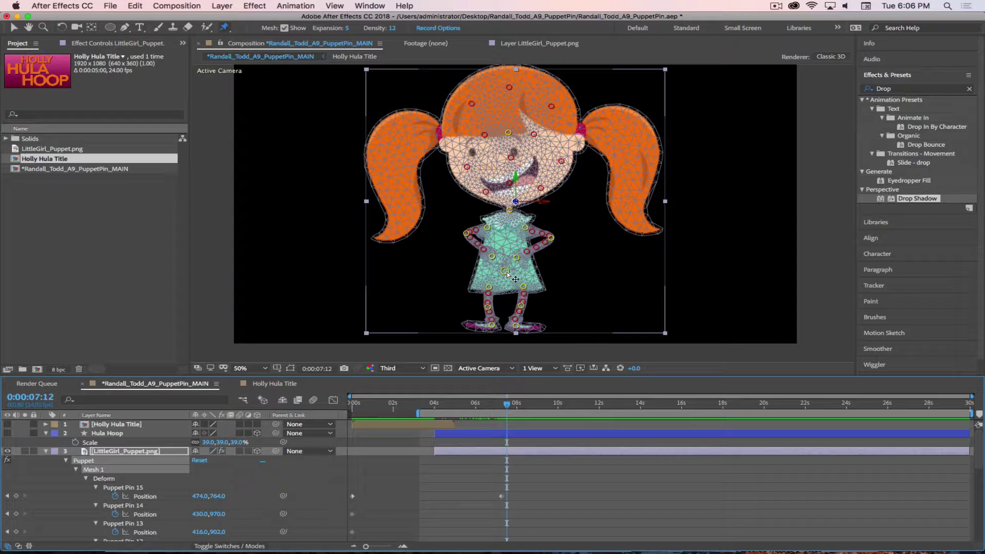
# Record a side-to-side sway on waist Puppet Pin 15 and play it back to 16 seconds
pyautogui.click(504, 271)
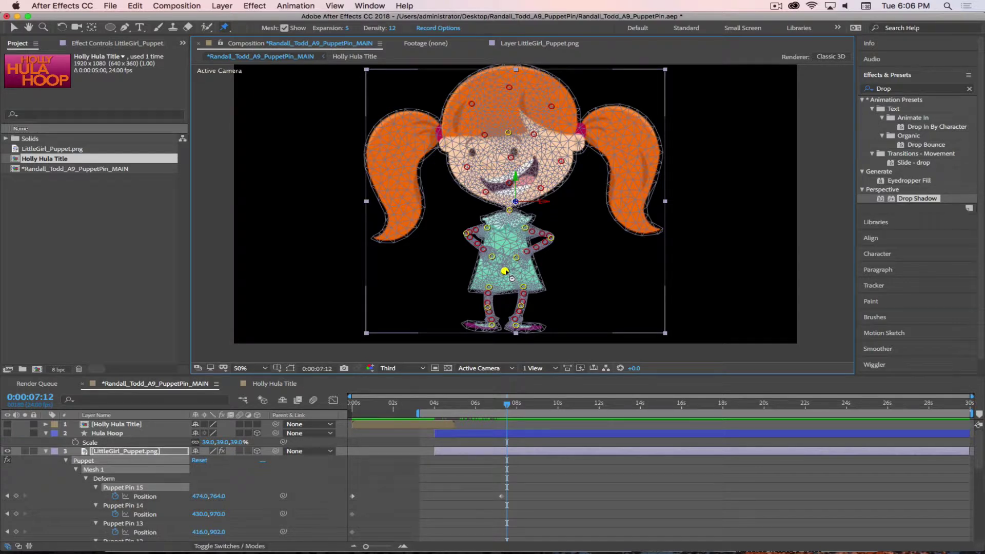
pyautogui.moveTo(511, 277)
pyautogui.mouseDown()
pyautogui.moveTo(506, 259)
pyautogui.moveTo(526, 257)
pyautogui.moveTo(484, 252)
pyautogui.moveTo(487, 272)
pyautogui.moveTo(533, 256)
pyautogui.moveTo(477, 257)
pyautogui.moveTo(533, 267)
pyautogui.moveTo(482, 267)
pyautogui.moveTo(538, 259)
pyautogui.moveTo(474, 257)
pyautogui.moveTo(536, 261)
pyautogui.moveTo(517, 267)
pyautogui.moveTo(534, 259)
pyautogui.moveTo(480, 262)
pyautogui.moveTo(536, 259)
pyautogui.moveTo(484, 272)
pyautogui.moveTo(533, 262)
pyautogui.moveTo(479, 259)
pyautogui.moveTo(541, 267)
pyautogui.moveTo(477, 259)
pyautogui.moveTo(557, 263)
pyautogui.moveTo(482, 262)
pyautogui.moveTo(539, 259)
pyautogui.moveTo(515, 265)
pyautogui.mouseUp()
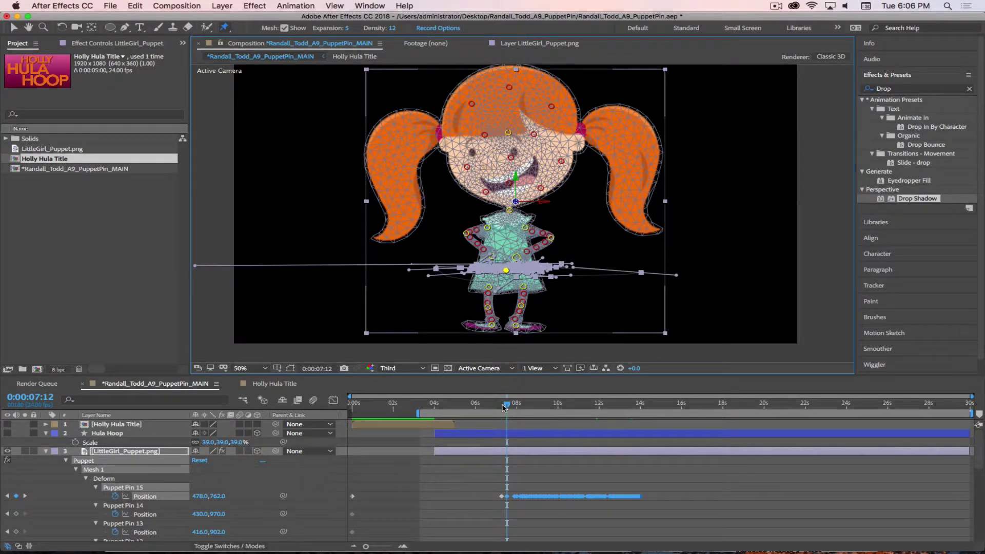
pyautogui.moveTo(502, 407); pyautogui.dragTo(678, 424)
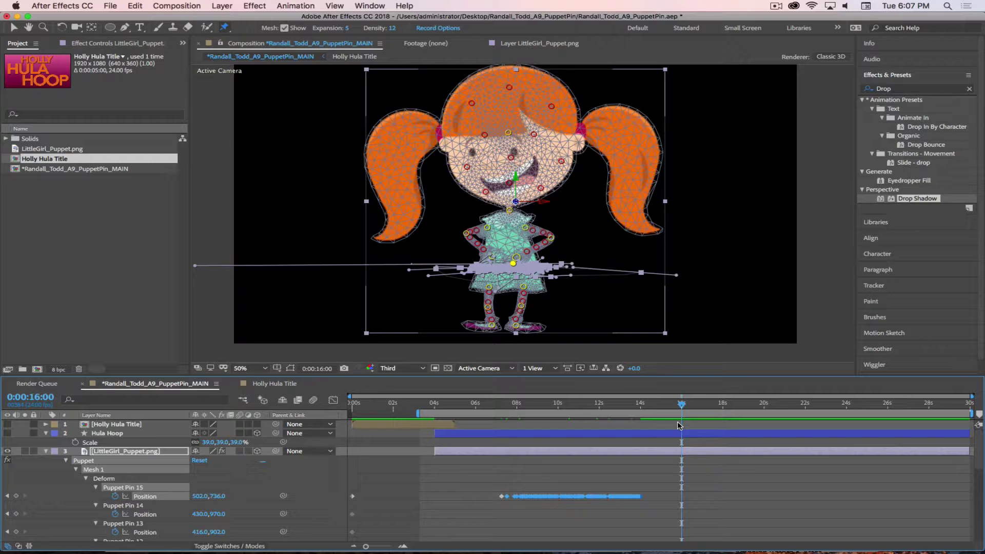
# End the work area at 16 seconds, preview the Puppet Pin 15 hip sway, and scrub back to 9:16
pyautogui.press('n')
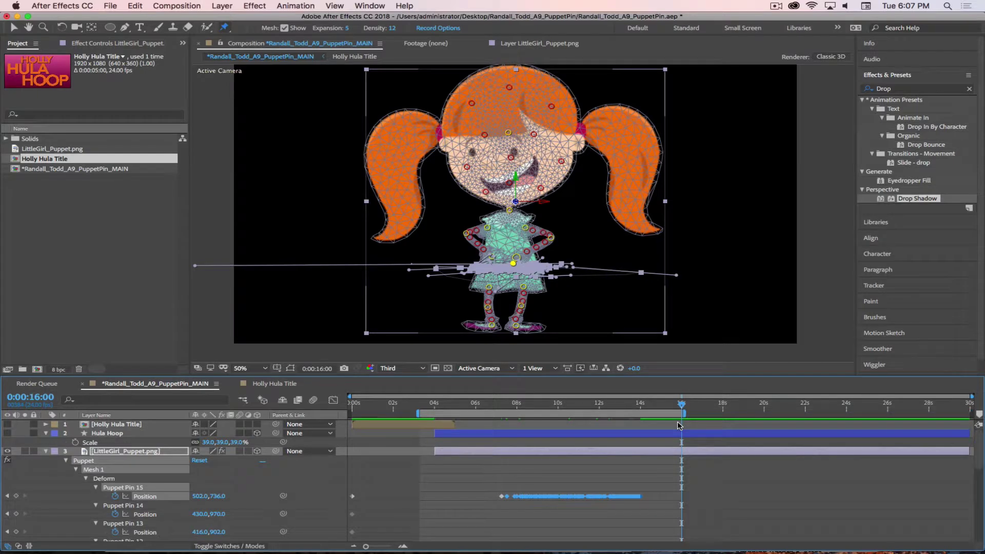
pyautogui.press('space')
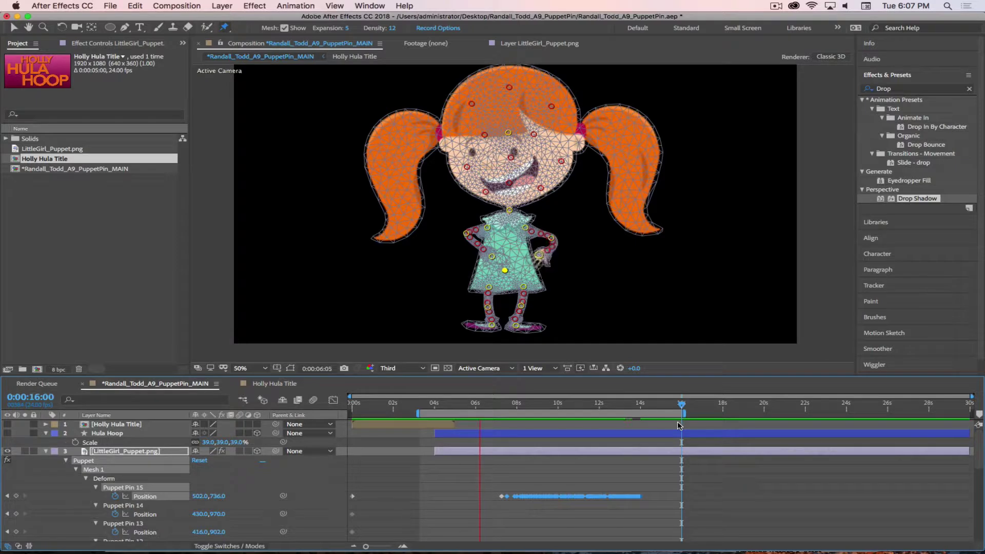
pyautogui.click(775, 7)
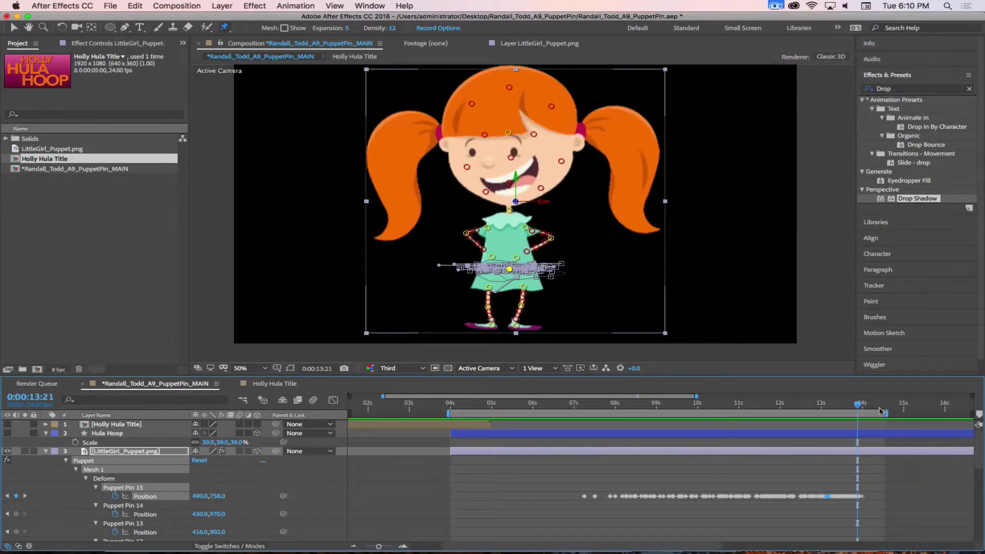
pyautogui.moveTo(857, 407); pyautogui.dragTo(683, 435)
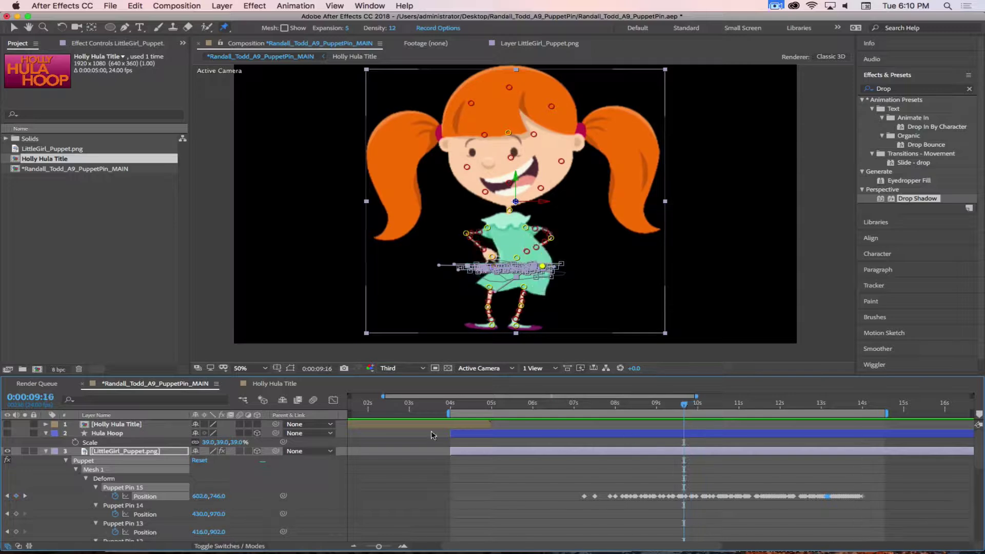
# Collapse the puppet pins, reveal Position on the title and Hula Hoop layers, show the hoop, and hide the title
pyautogui.click(46, 452)
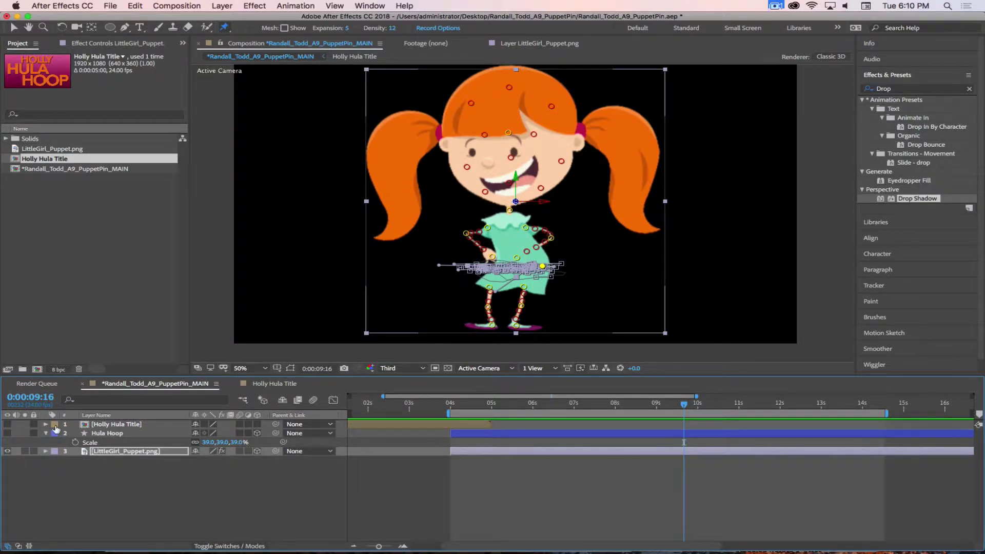
pyautogui.click(96, 425)
pyautogui.click(6, 424)
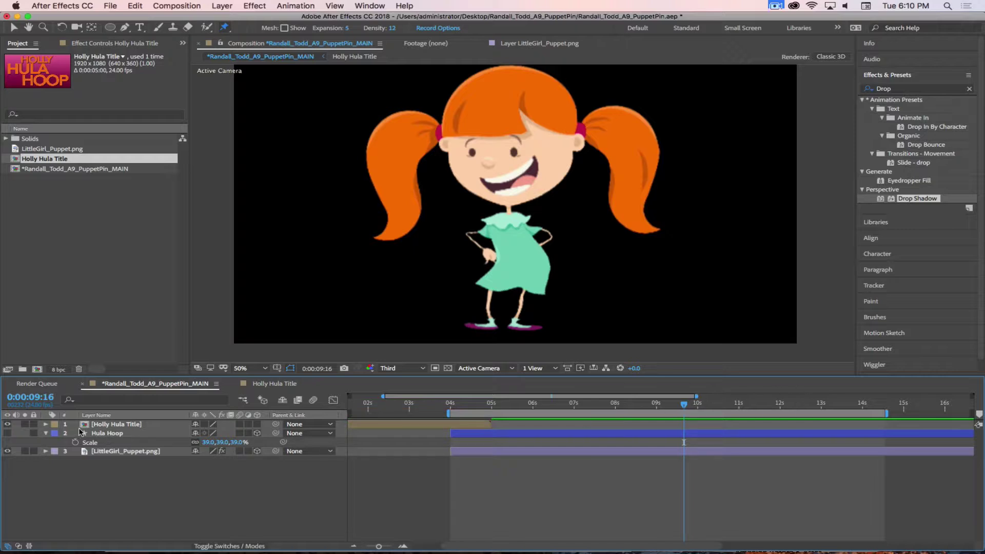
pyautogui.click(94, 425)
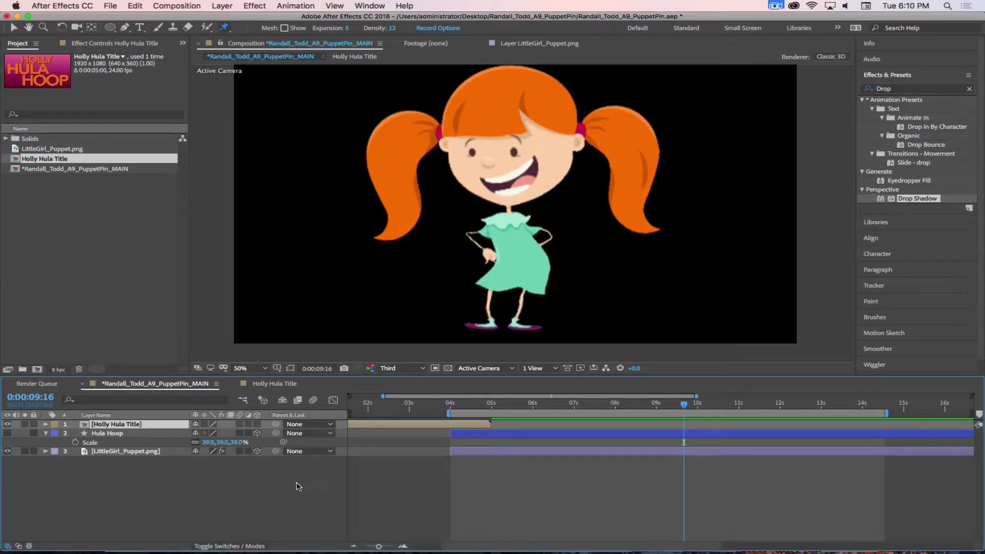
pyautogui.press('p')
pyautogui.click(107, 442)
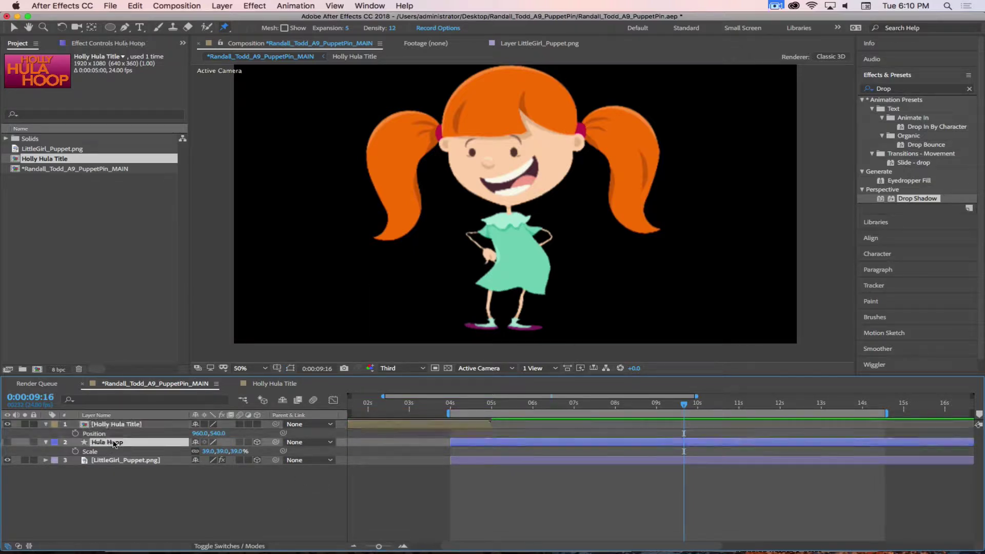
pyautogui.press('p')
pyautogui.click(7, 442)
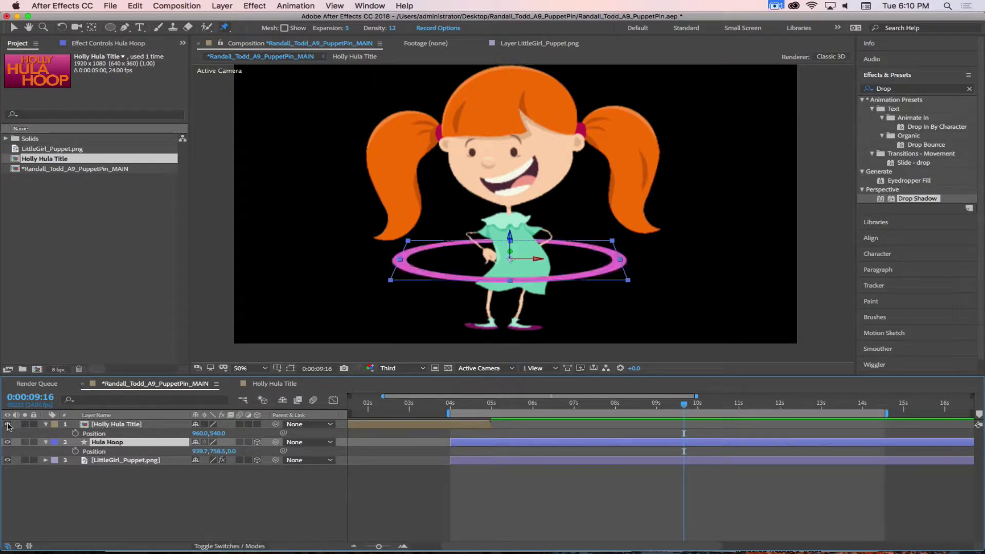
pyautogui.click(7, 425)
# Start the Hula Hoop layer at 6:16 with a Position keyframe of 939.7,758.5,0.0
pyautogui.moveTo(684, 407); pyautogui.dragTo(561, 403)
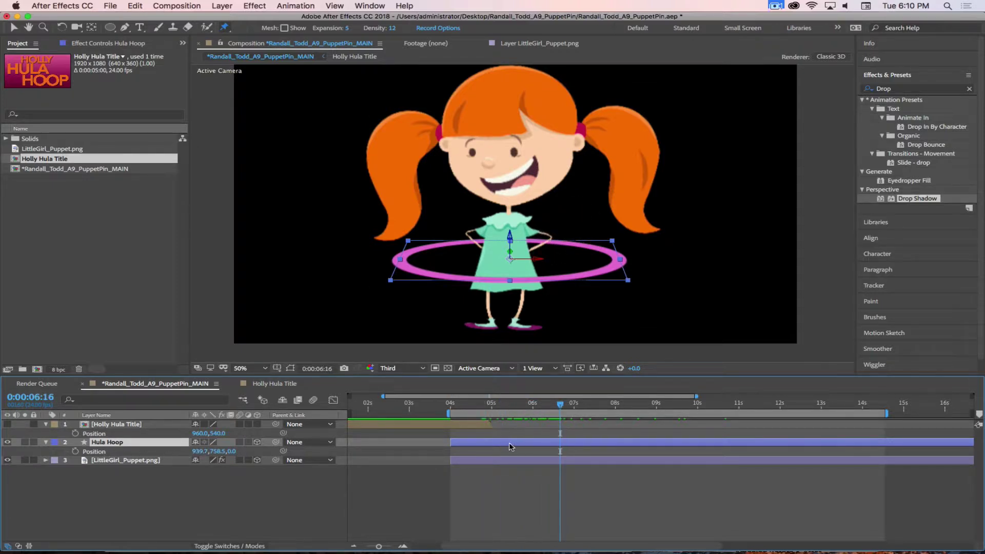
pyautogui.moveTo(447, 440); pyautogui.dragTo(557, 446)
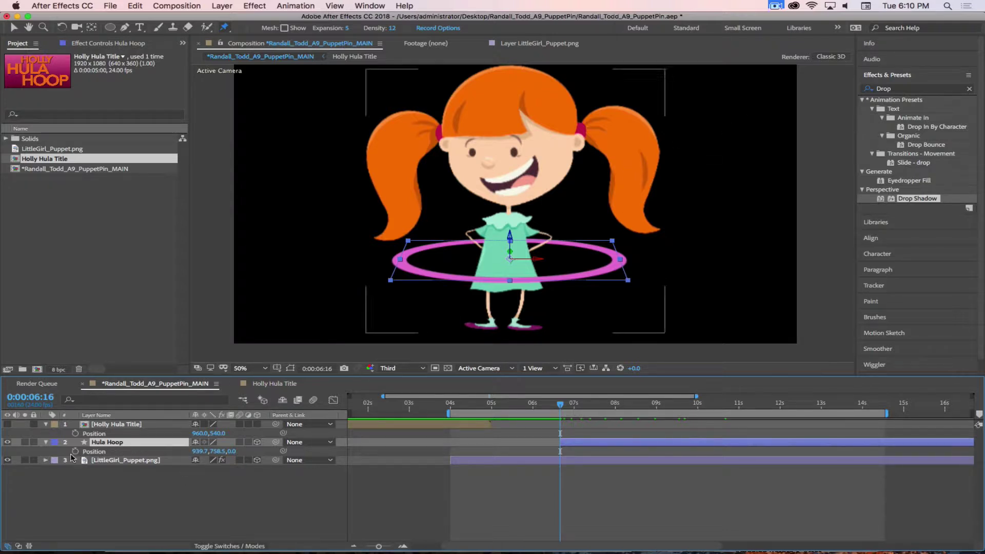
pyautogui.hotkey('alt', 'shift', 'p')
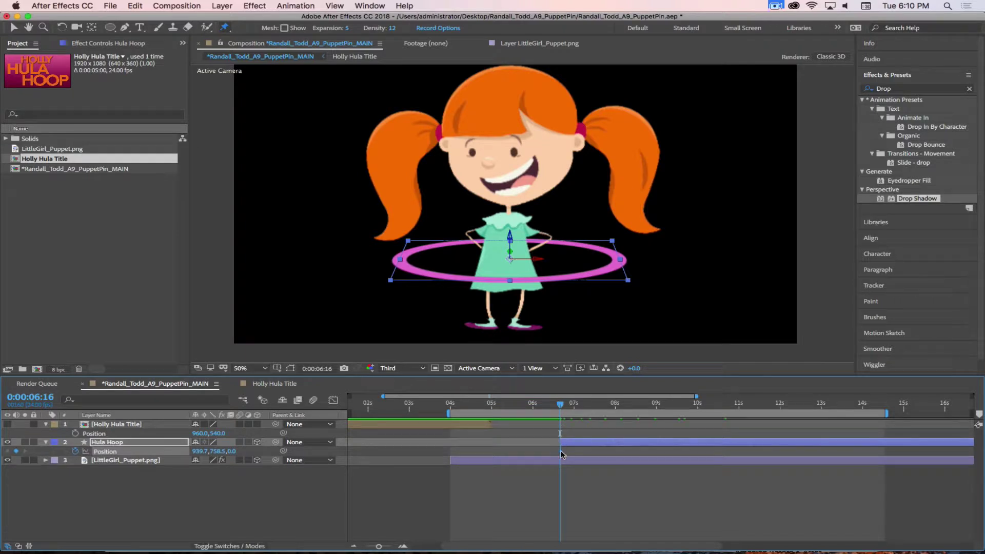
# Move the hoop's landing Position keyframe to about 7:06, matching the waist pin's keyframe
pyautogui.moveTo(562, 455); pyautogui.dragTo(567, 451)
pyautogui.moveTo(564, 406); pyautogui.dragTo(589, 415)
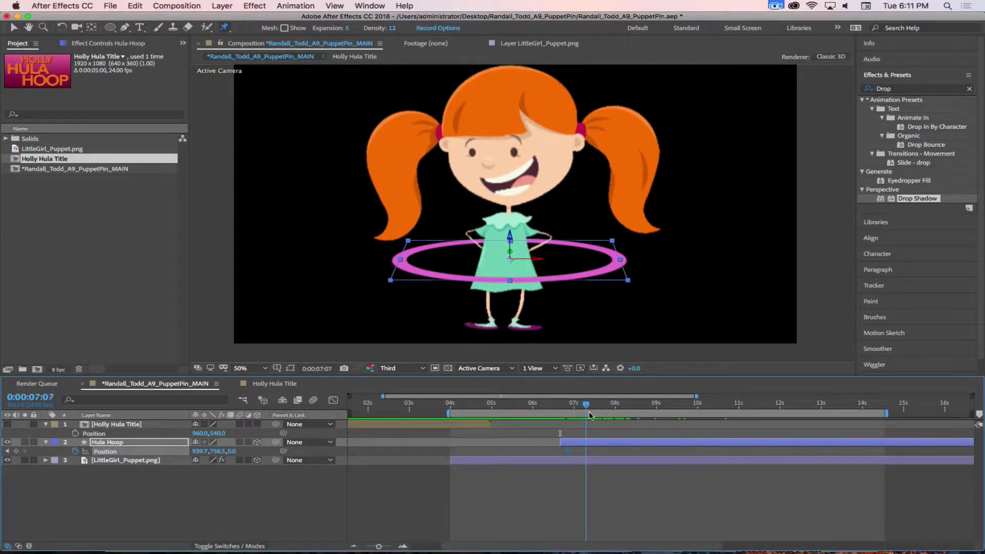
pyautogui.click(565, 461)
pyautogui.press('u')
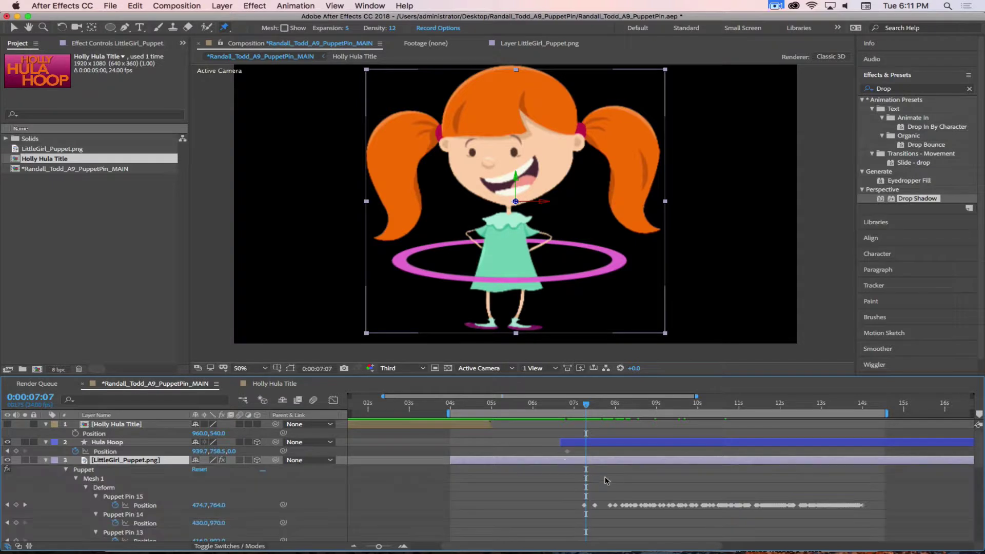
pyautogui.moveTo(584, 408); pyautogui.dragTo(584, 408)
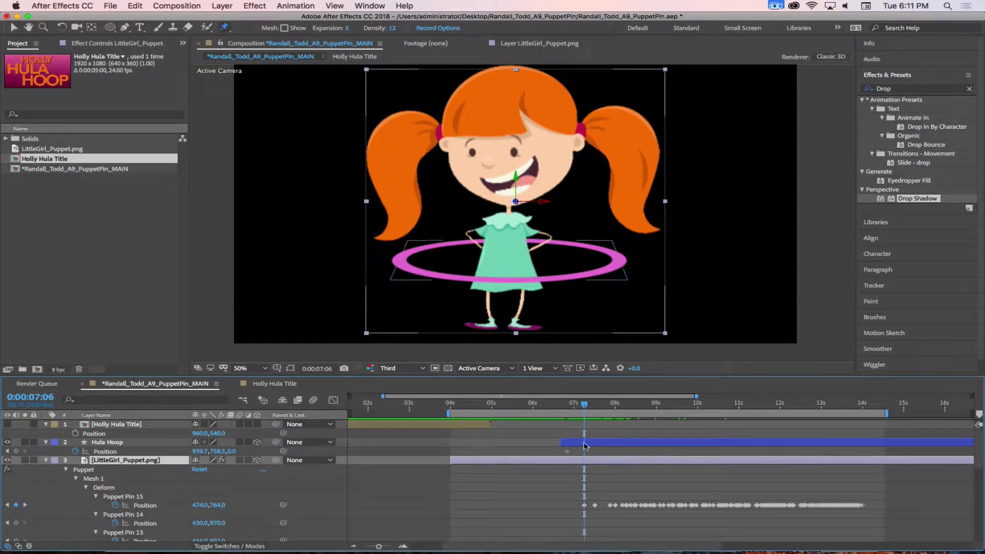
pyautogui.press('pageup')
pyautogui.press('pageup')
pyautogui.press('pageup')
pyautogui.press('pageup')
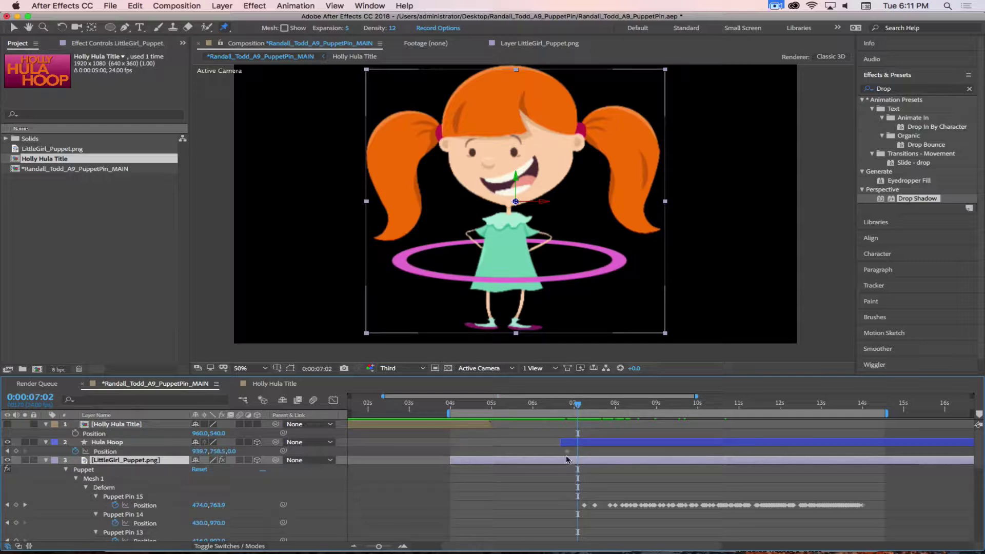
pyautogui.press('pagedown')
pyautogui.press('pagedown')
pyautogui.press('pagedown')
pyautogui.press('pagedown')
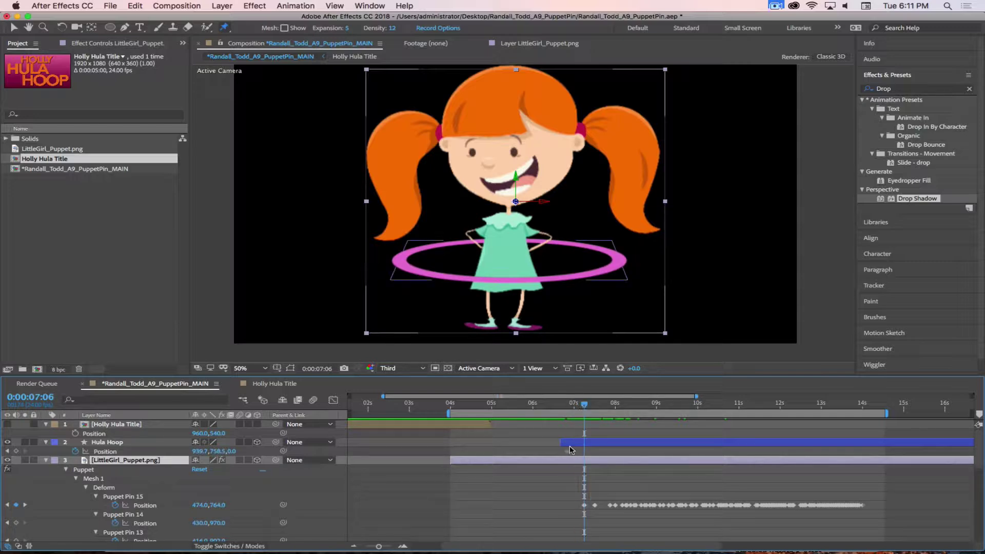
pyautogui.click(569, 447)
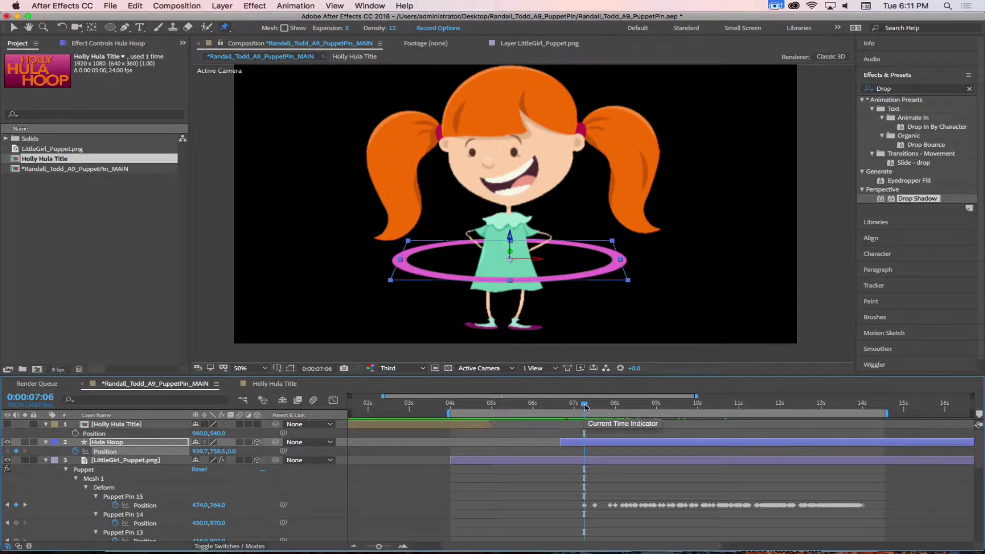
# At 6:23, raise the hoop far above the girl and apply Easy Ease In to its landing keyframe
pyautogui.moveTo(584, 406); pyautogui.dragTo(573, 405)
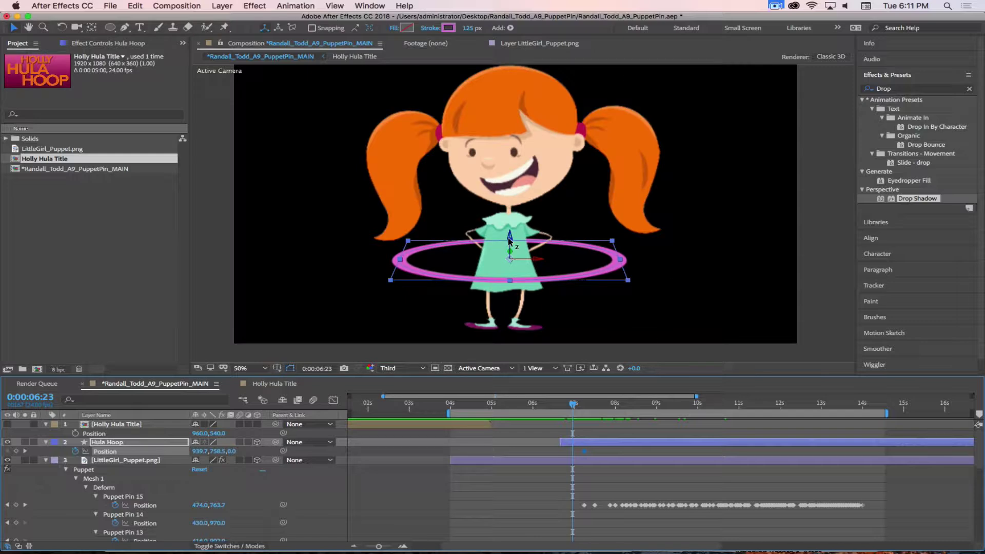
pyautogui.press('v')
pyautogui.moveTo(508, 240); pyautogui.dragTo(521, 216)
pyautogui.scroll(-2, 521, 215)
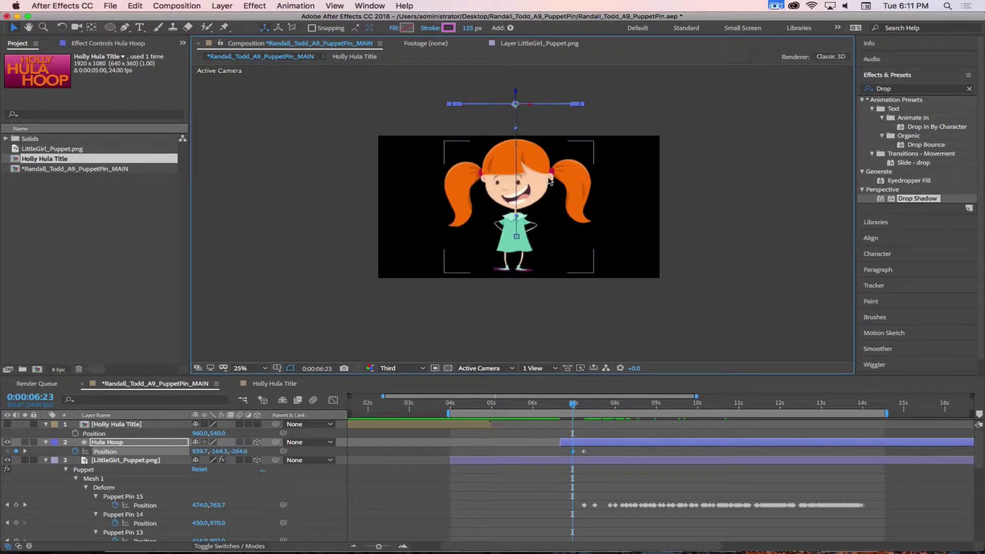
pyautogui.press('.')
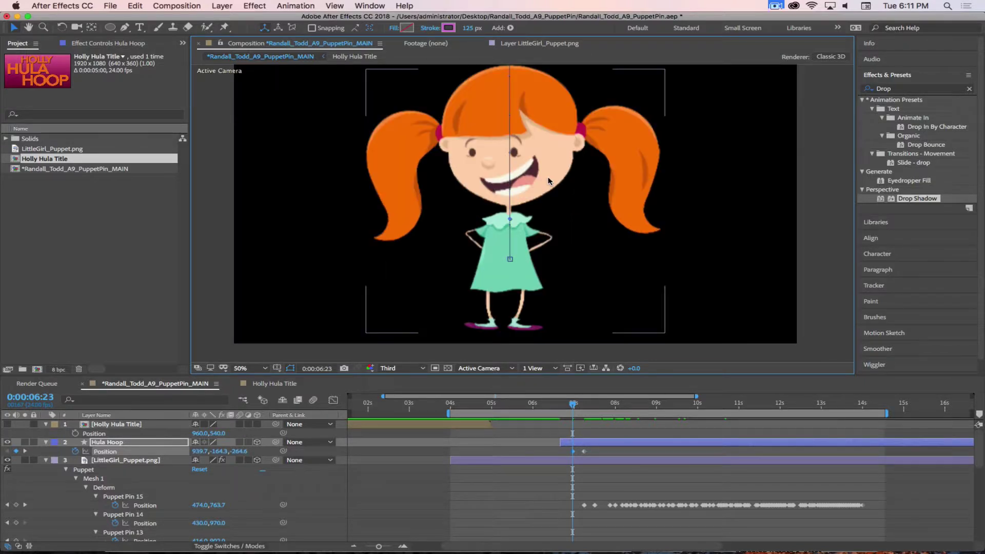
pyautogui.rightClick(584, 451)
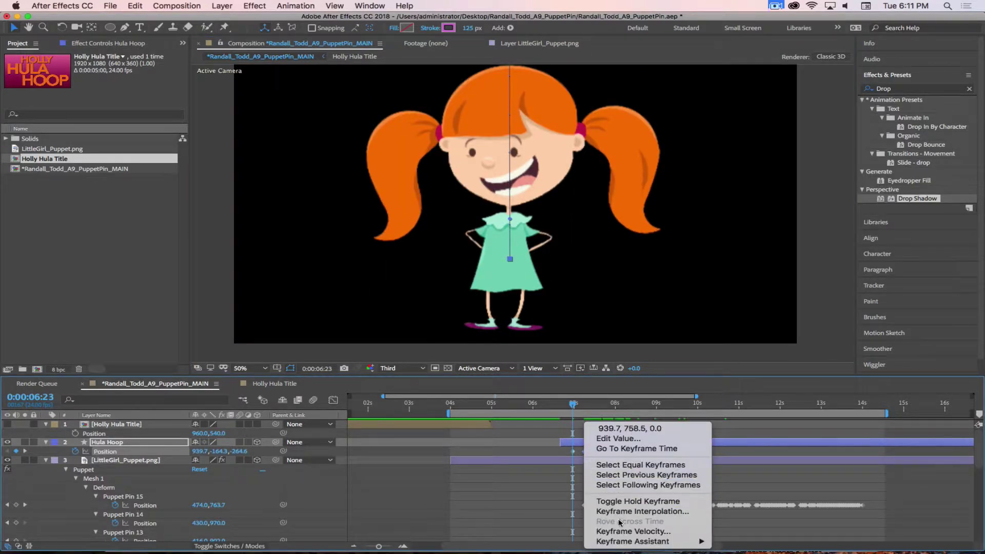
pyautogui.moveTo(701, 548)
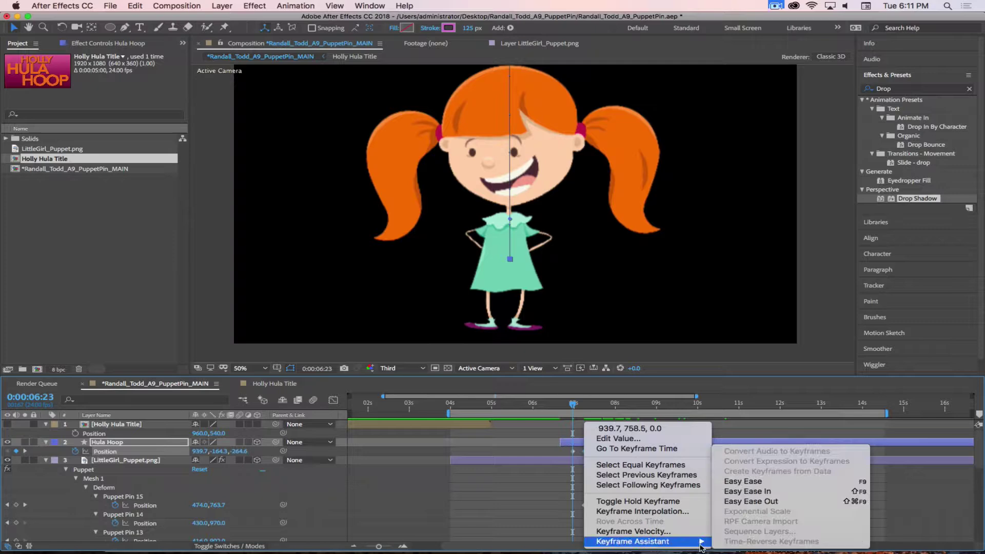
pyautogui.click(750, 492)
pyautogui.moveTo(573, 404)
pyautogui.mouseDown()
pyautogui.moveTo(562, 405)
pyautogui.moveTo(609, 401)
pyautogui.moveTo(584, 395)
pyautogui.mouseUp()
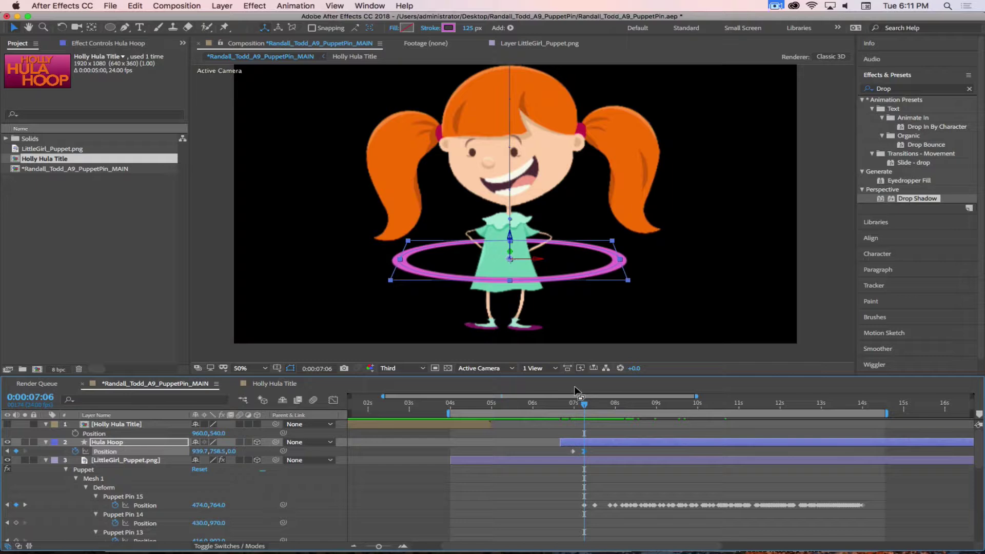
# Set a Position keyframe on Puppet Pin 8 at the moment the hoop reaches the girl
pyautogui.moveTo(584, 404); pyautogui.dragTo(562, 405)
pyautogui.click(546, 327)
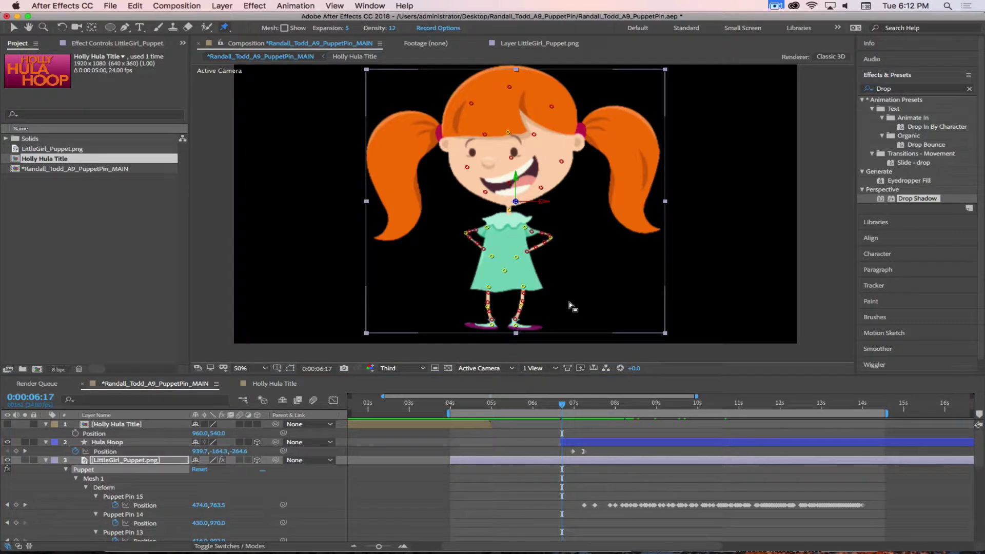
pyautogui.moveTo(564, 410); pyautogui.dragTo(586, 407)
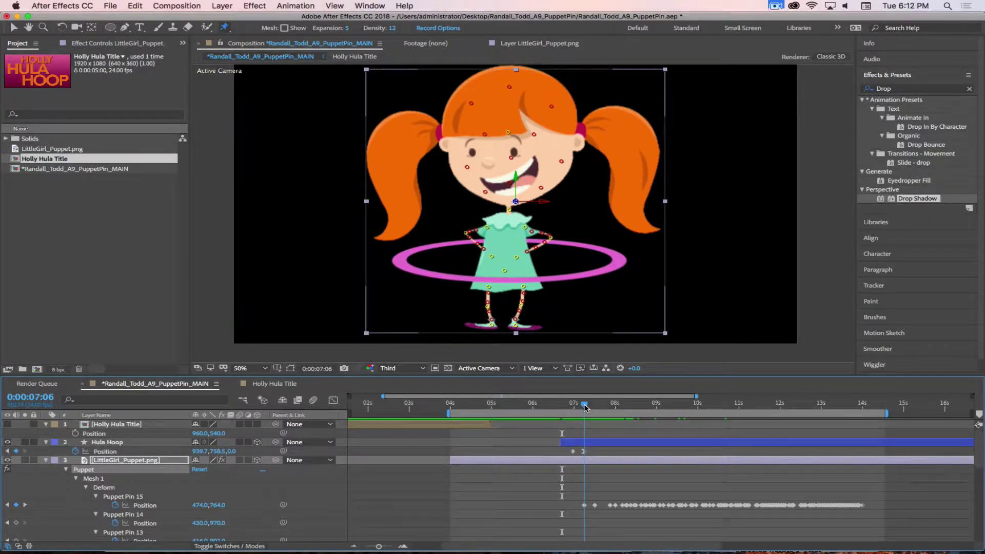
pyautogui.moveTo(585, 407); pyautogui.dragTo(561, 408)
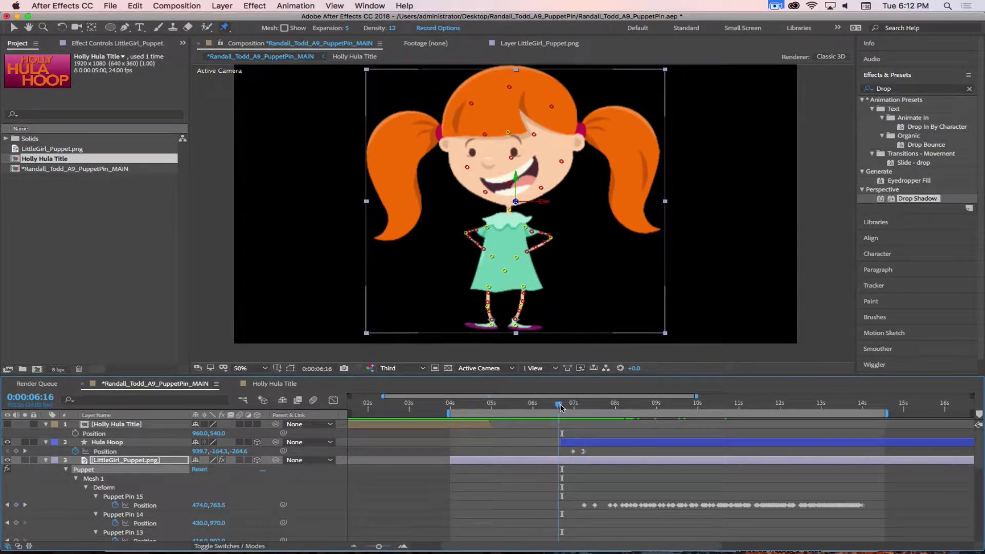
pyautogui.scroll(-7, 564, 477)
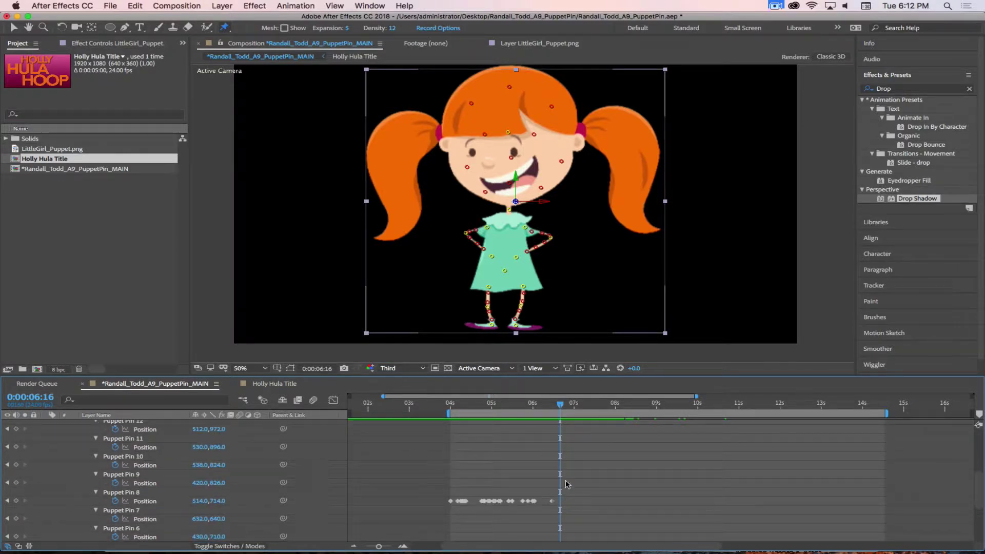
pyautogui.moveTo(561, 404); pyautogui.dragTo(581, 407)
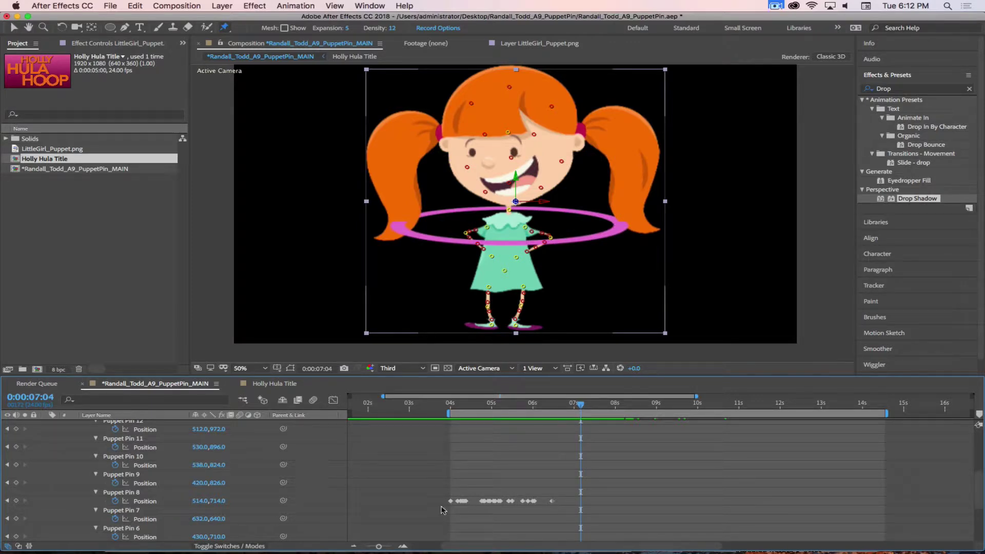
pyautogui.click(16, 500)
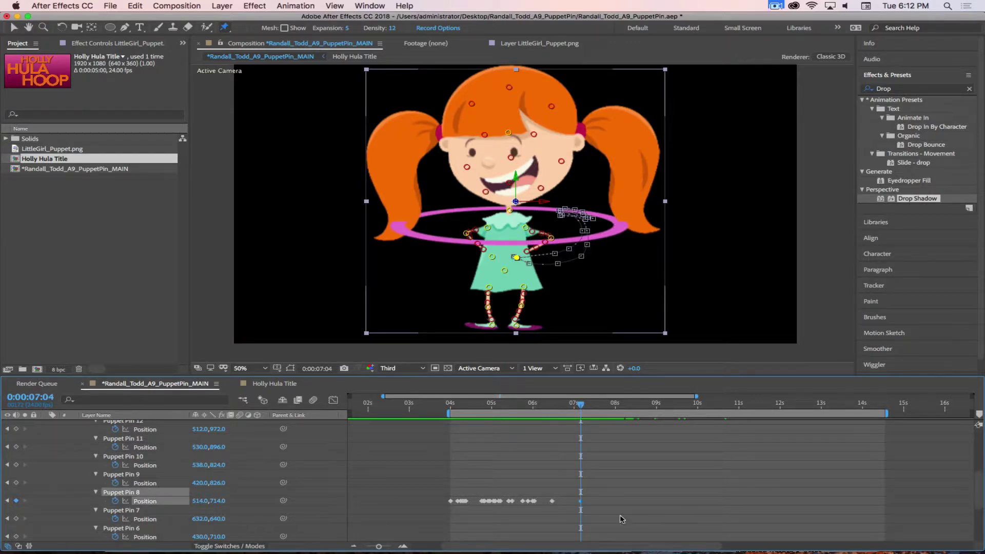
# At 7:07, drag Puppet Pin 8 outward to 738,662 and scrub to review the arm move
pyautogui.moveTo(580, 406)
pyautogui.mouseDown()
pyautogui.moveTo(512, 405)
pyautogui.moveTo(580, 410)
pyautogui.mouseUp()
pyautogui.moveTo(578, 404); pyautogui.dragTo(587, 403)
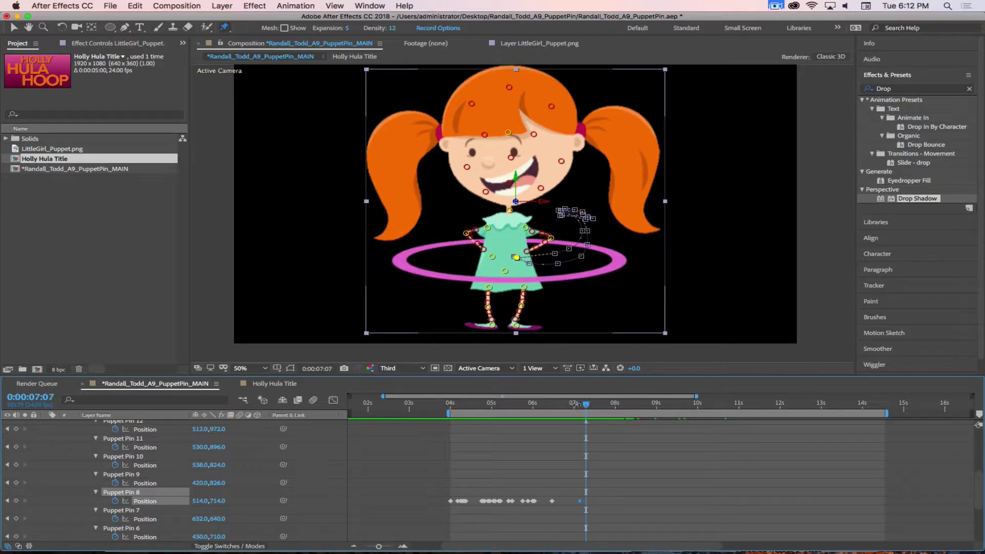
pyautogui.moveTo(516, 258); pyautogui.dragTo(582, 246)
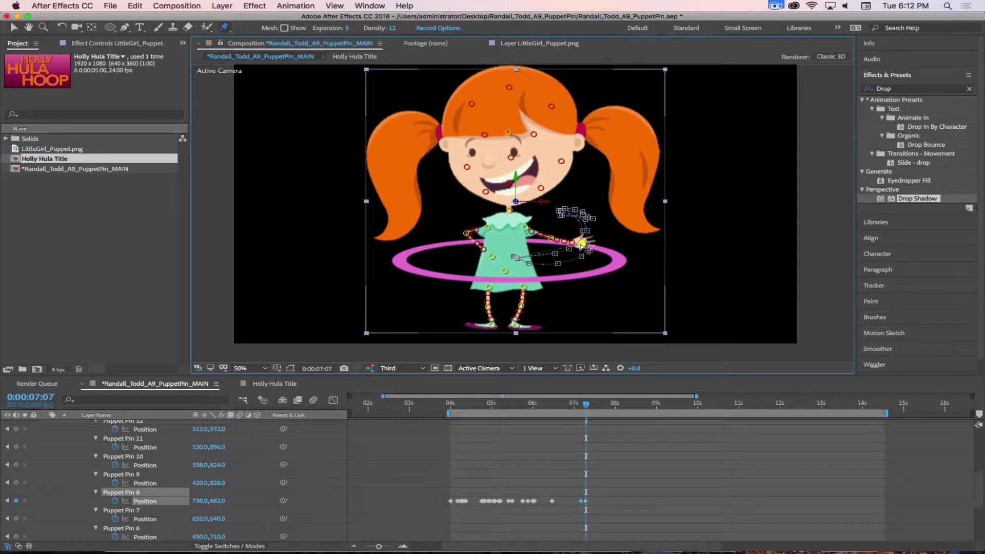
pyautogui.moveTo(586, 405)
pyautogui.mouseDown()
pyautogui.moveTo(564, 405)
pyautogui.moveTo(599, 407)
pyautogui.moveTo(583, 408)
pyautogui.mouseUp()
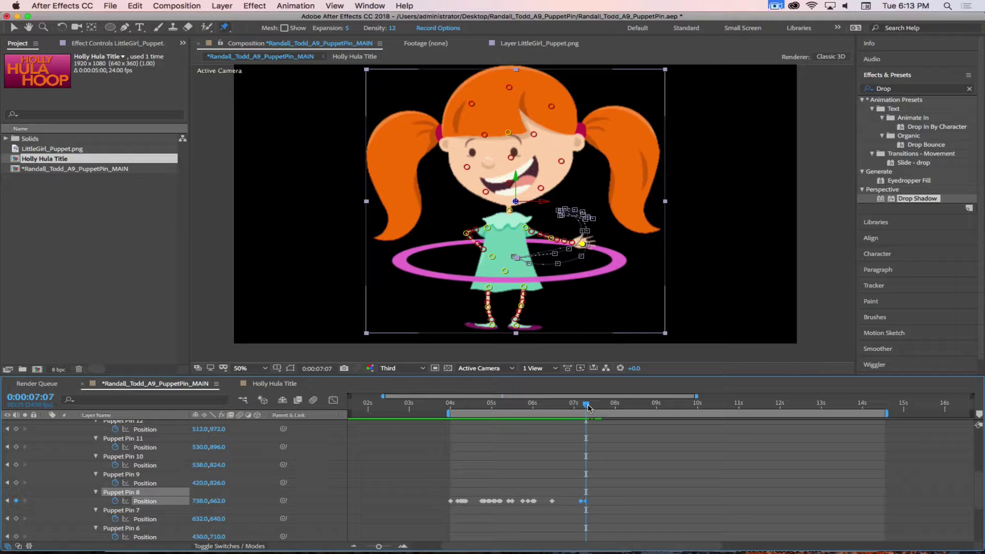
pyautogui.moveTo(586, 406); pyautogui.dragTo(577, 408)
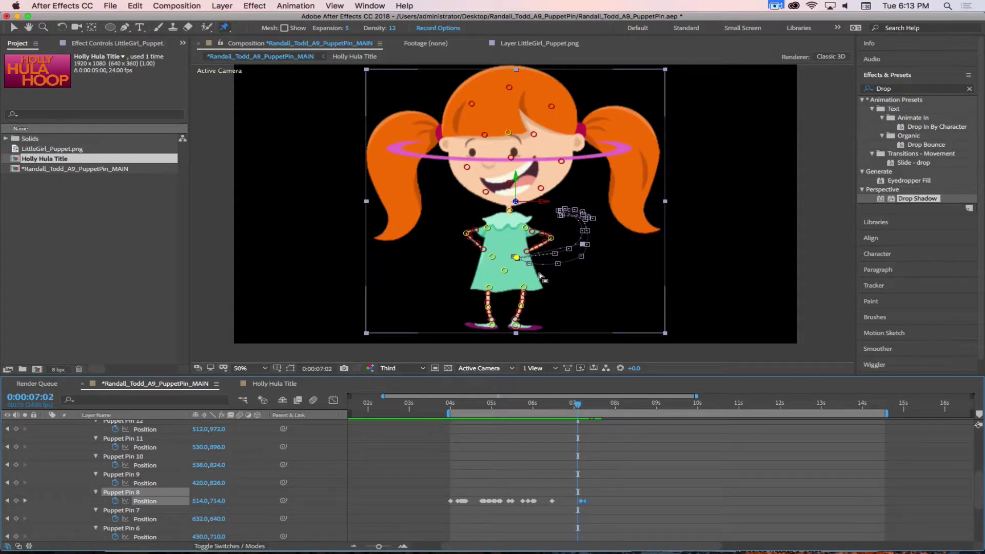
# Keyframe Puppet Pin 6 at 7:02 and drag it outward to 238,668 at 7:07
pyautogui.click(492, 257)
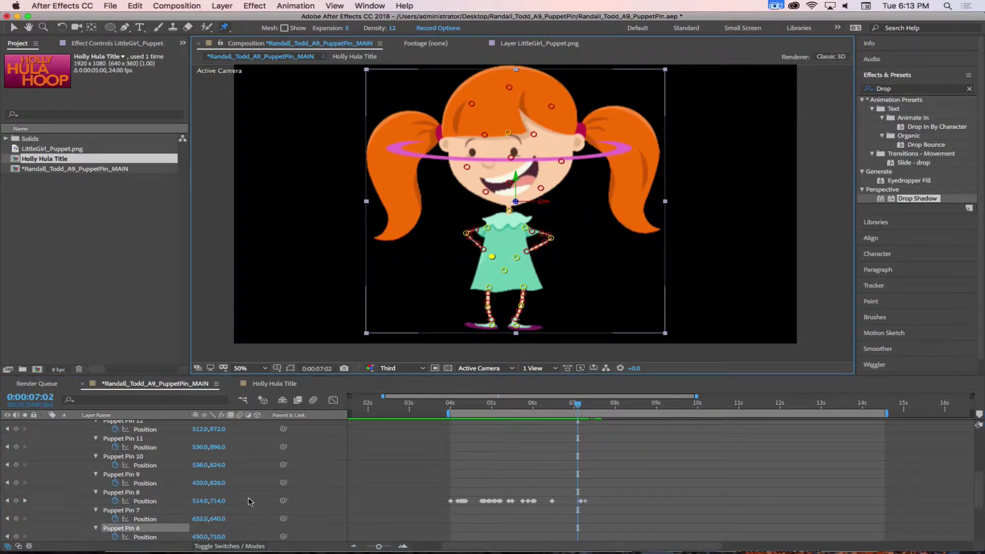
pyautogui.click(16, 536)
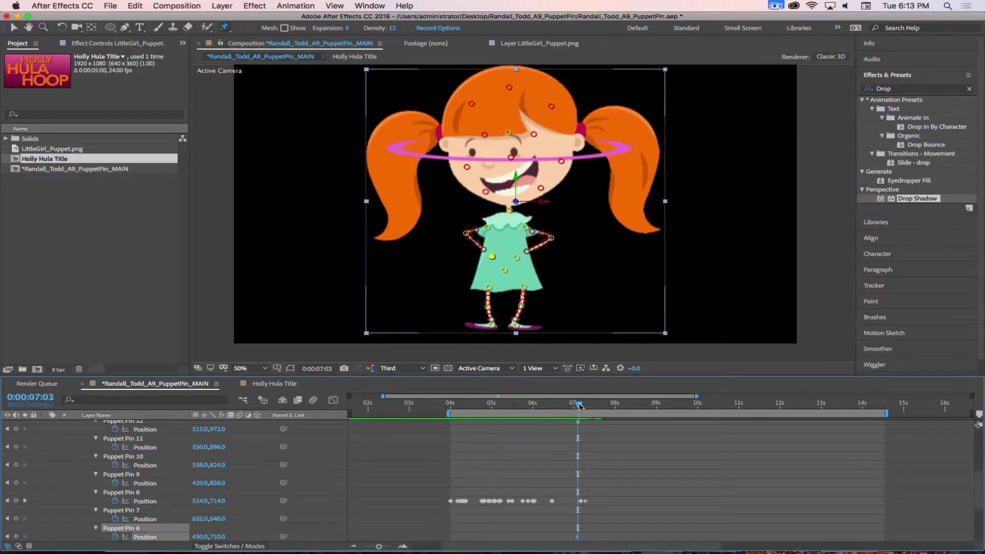
pyautogui.moveTo(578, 407); pyautogui.dragTo(587, 406)
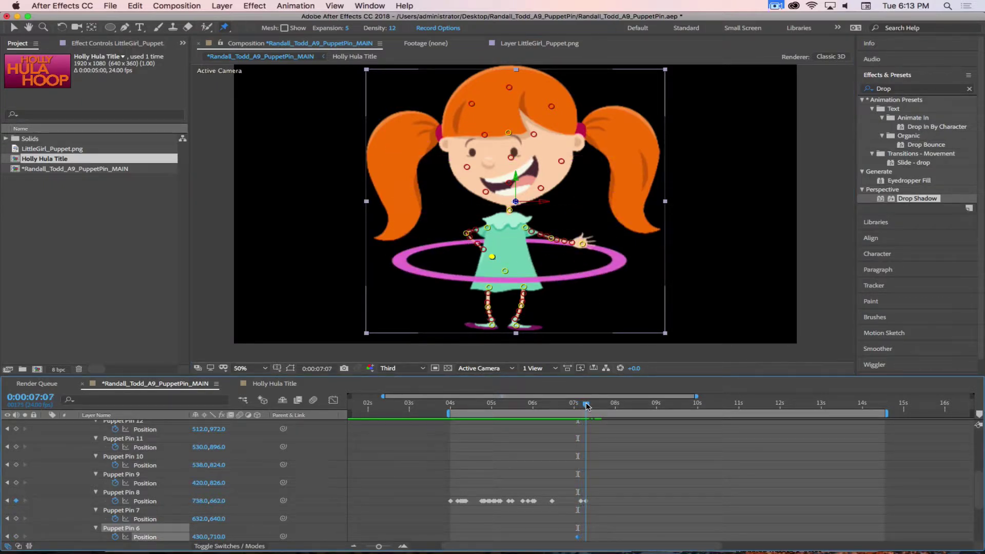
pyautogui.moveTo(492, 257); pyautogui.dragTo(438, 245)
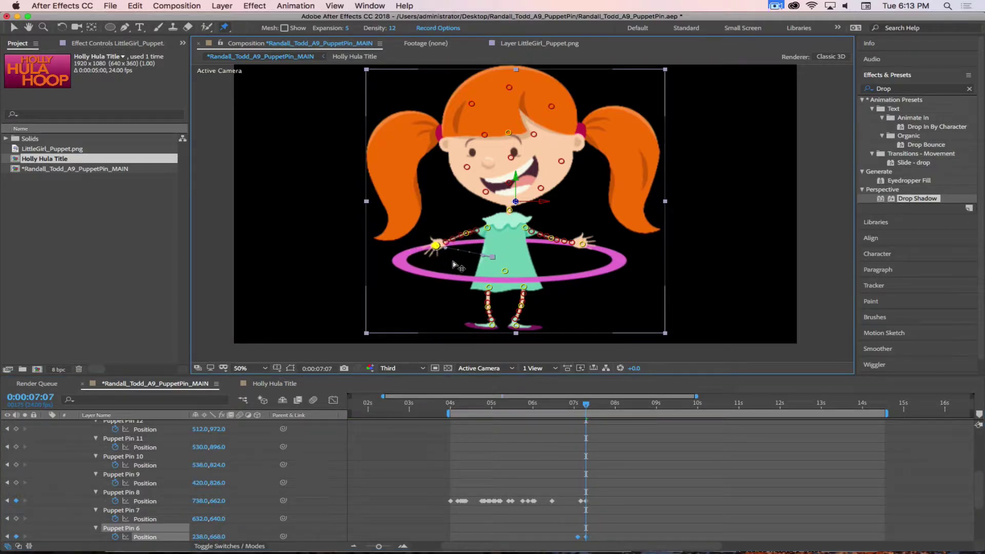
pyautogui.click(449, 257)
pyautogui.click(436, 246)
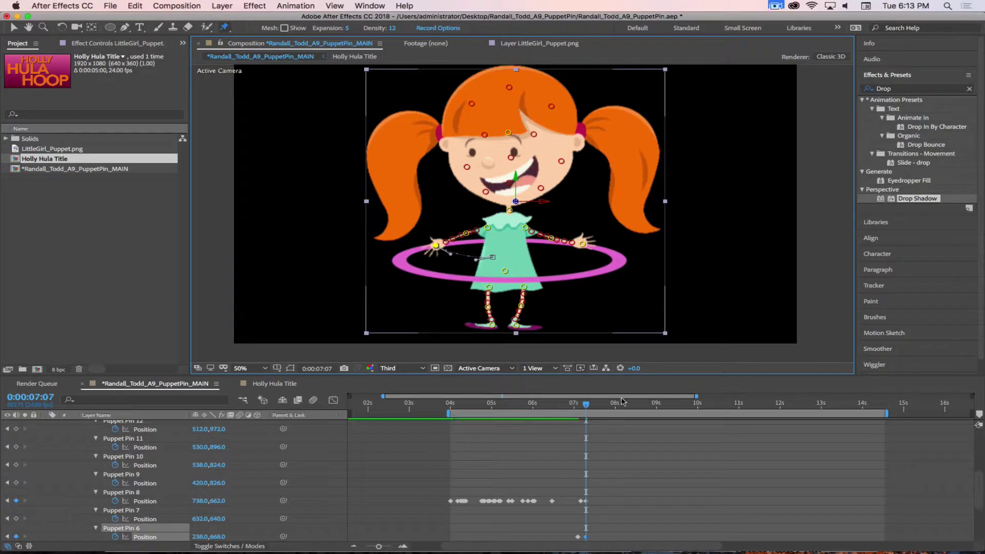
pyautogui.moveTo(592, 408)
pyautogui.mouseDown()
pyautogui.moveTo(573, 408)
pyautogui.moveTo(594, 409)
pyautogui.mouseUp()
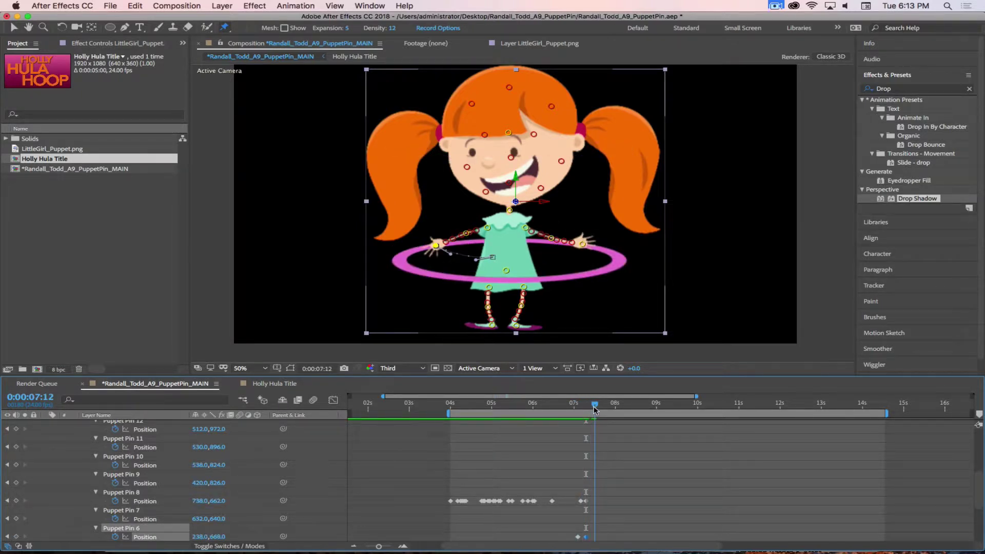
pyautogui.moveTo(594, 409)
pyautogui.mouseDown()
pyautogui.moveTo(571, 408)
pyautogui.moveTo(621, 409)
pyautogui.moveTo(598, 408)
pyautogui.mouseUp()
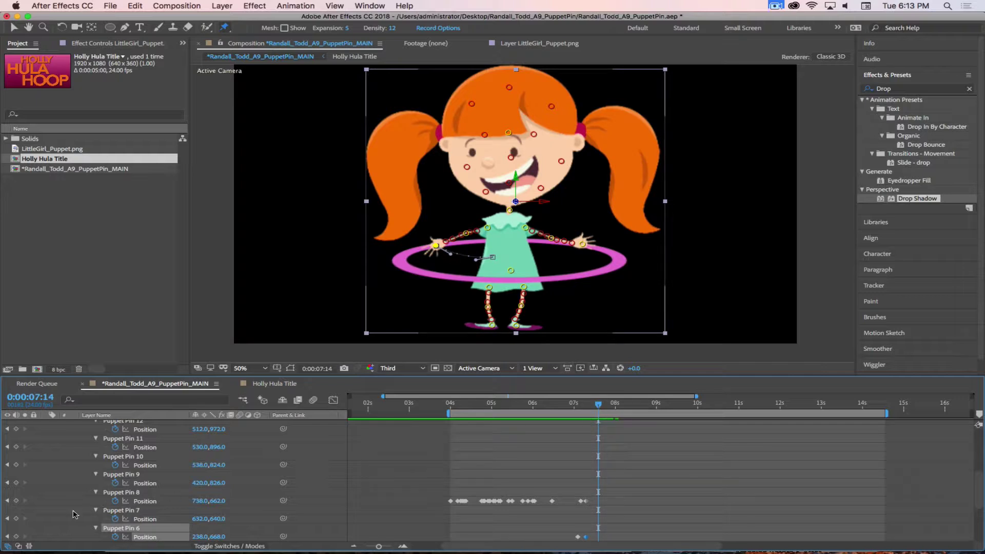
# Add holding Position keyframes for Puppet Pins 8, 7 and 6 at 7:14, then preview to 7:23
pyautogui.click(16, 501)
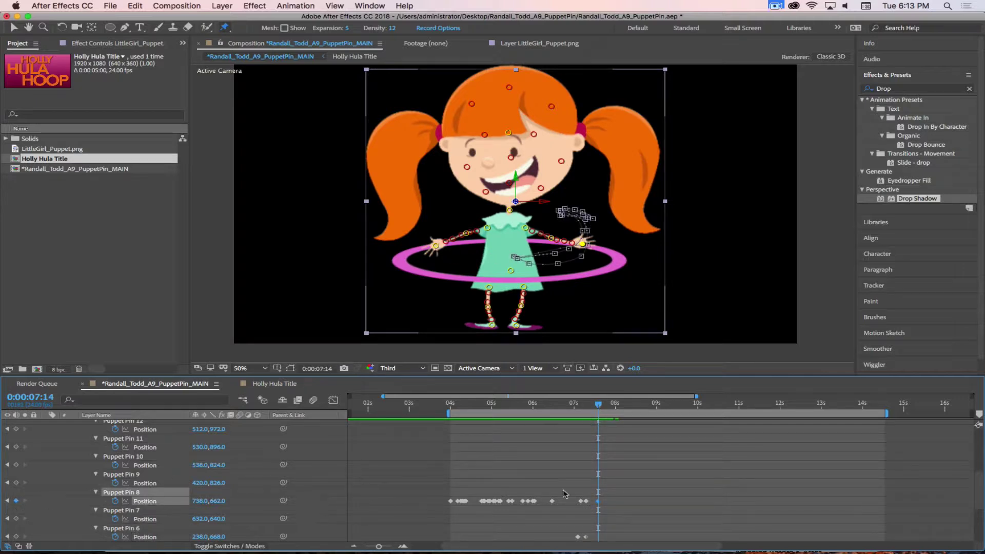
pyautogui.click(16, 519)
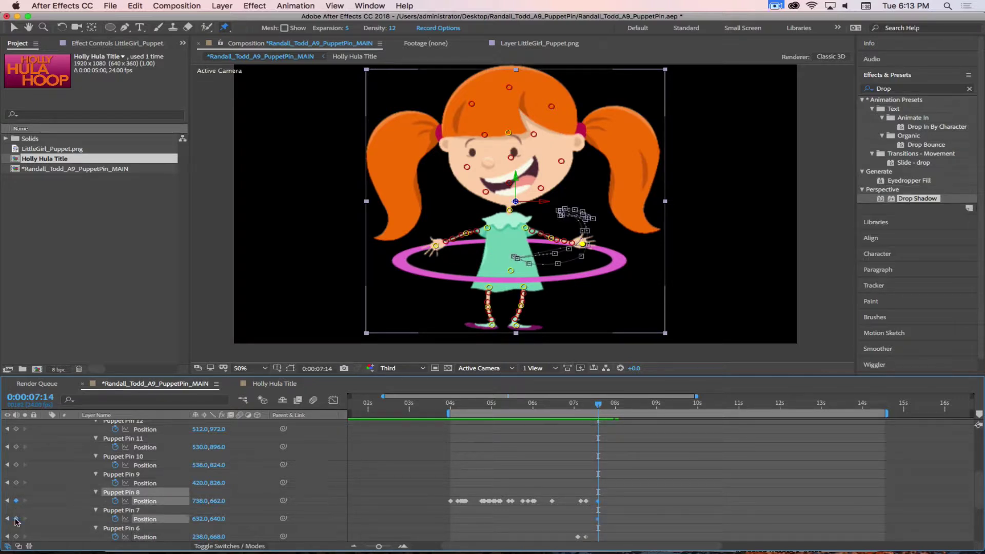
pyautogui.click(17, 537)
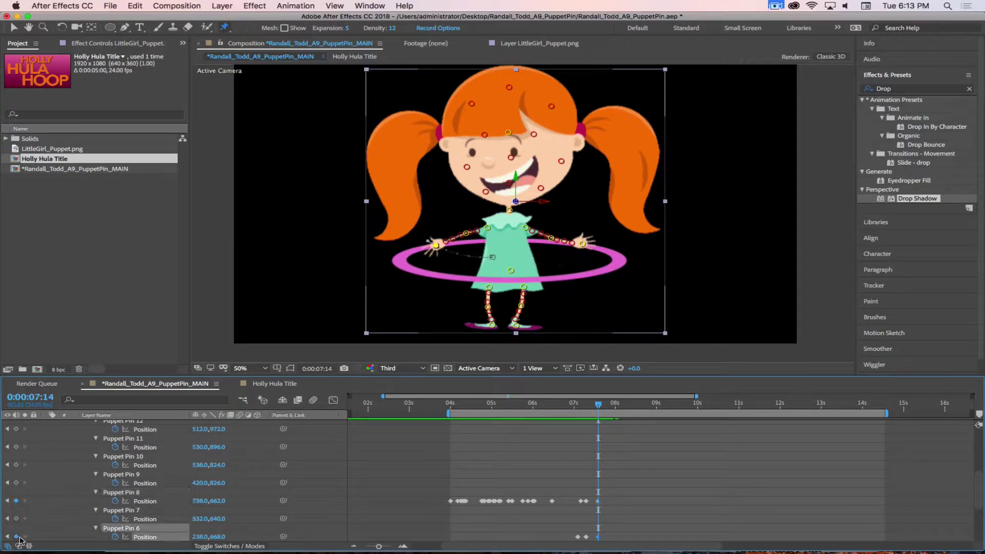
pyautogui.moveTo(587, 406)
pyautogui.mouseDown()
pyautogui.moveTo(575, 405)
pyautogui.moveTo(609, 407)
pyautogui.moveTo(598, 407)
pyautogui.mouseUp()
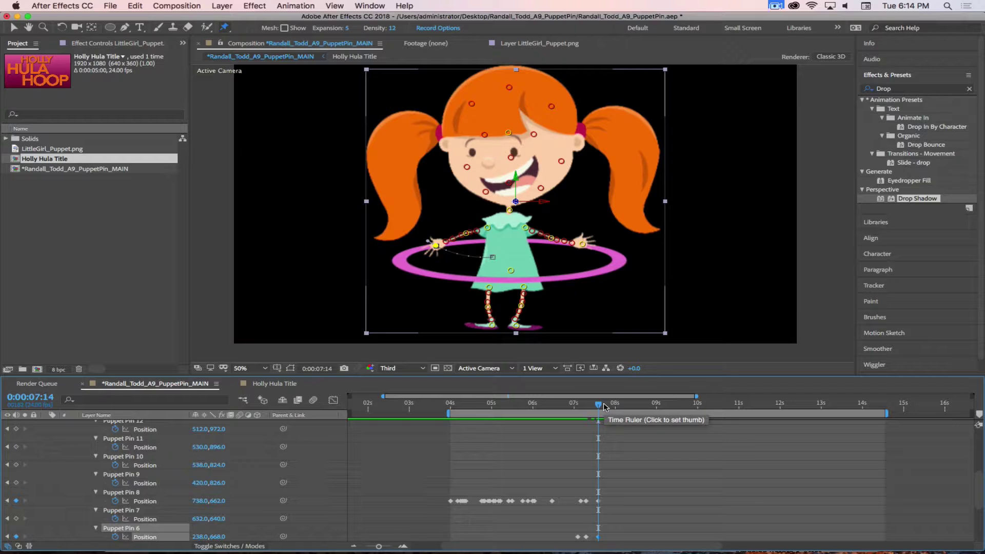
pyautogui.moveTo(599, 406); pyautogui.dragTo(621, 408)
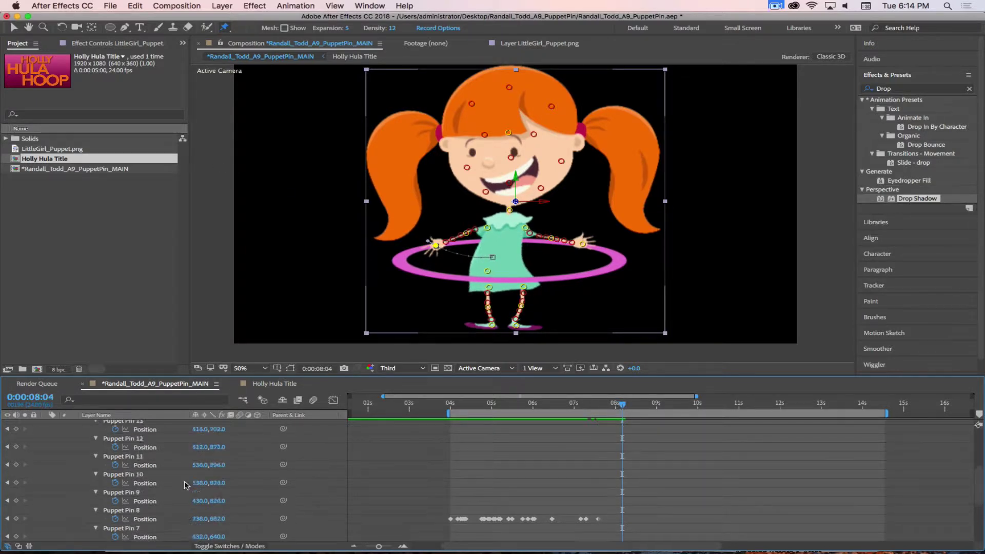
pyautogui.scroll(5, 184, 485)
pyautogui.click(94, 479)
pyautogui.click(46, 460)
pyautogui.click(123, 443)
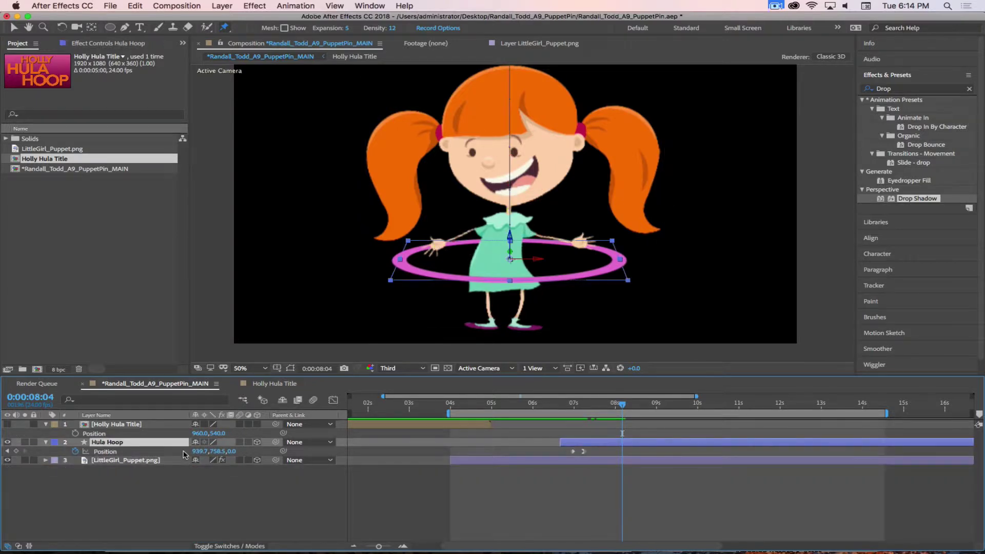
pyautogui.moveTo(195, 452); pyautogui.dragTo(345, 462)
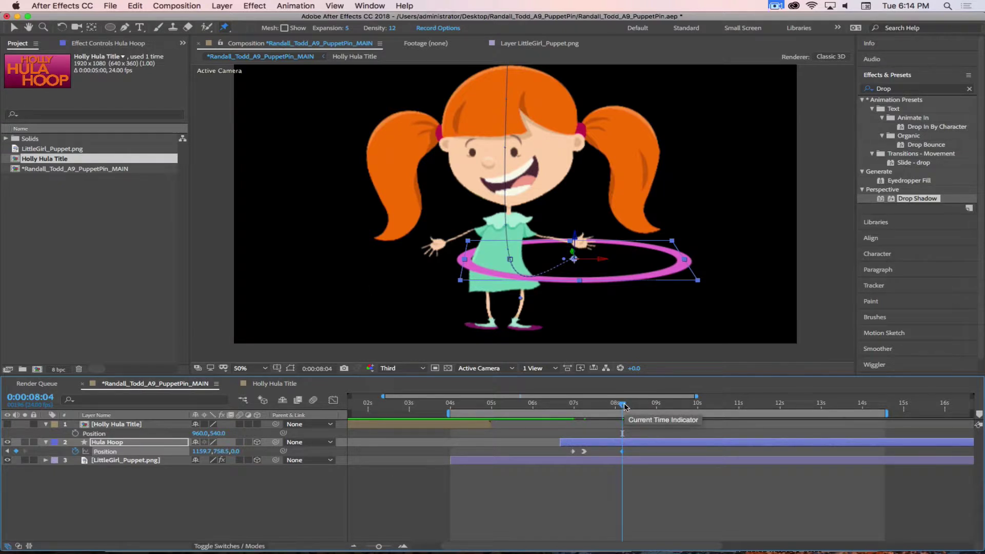
pyautogui.press('super+z')
pyautogui.click(594, 459)
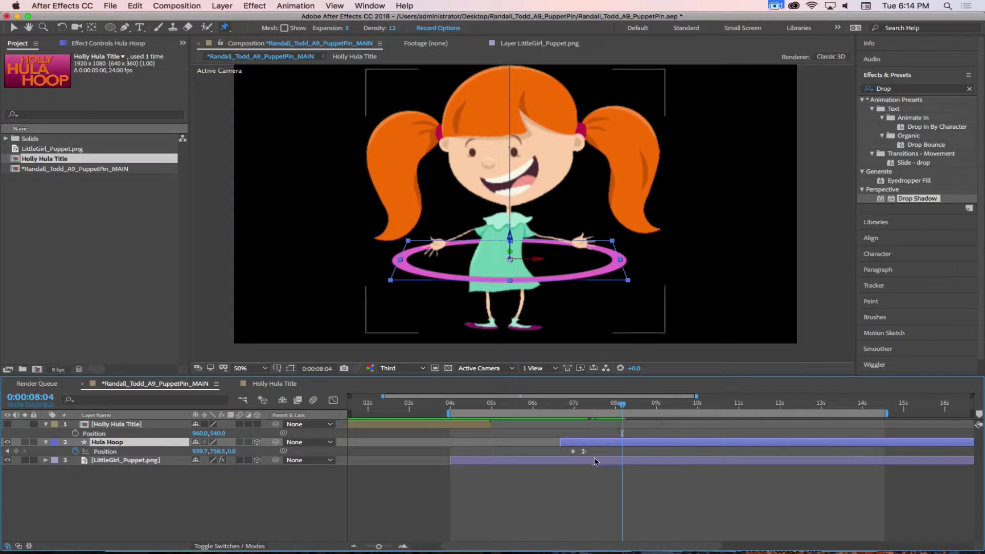
pyautogui.press('u')
pyautogui.moveTo(622, 405); pyautogui.dragTo(592, 406)
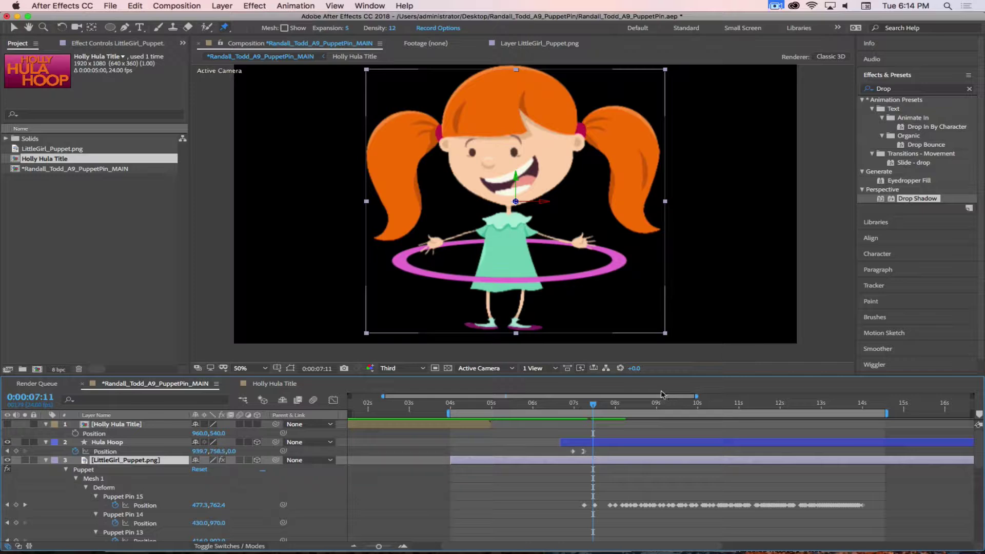
pyautogui.moveTo(589, 406); pyautogui.dragTo(609, 410)
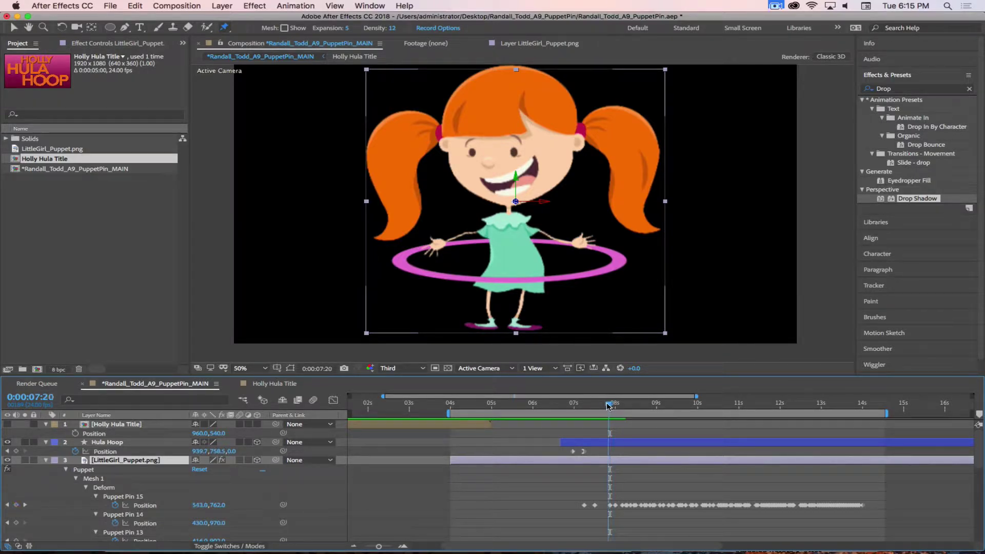
pyautogui.moveTo(598, 406)
pyautogui.mouseDown()
pyautogui.moveTo(588, 408)
pyautogui.moveTo(608, 409)
pyautogui.moveTo(556, 408)
pyautogui.moveTo(613, 409)
pyautogui.moveTo(581, 408)
pyautogui.moveTo(603, 409)
pyautogui.mouseUp()
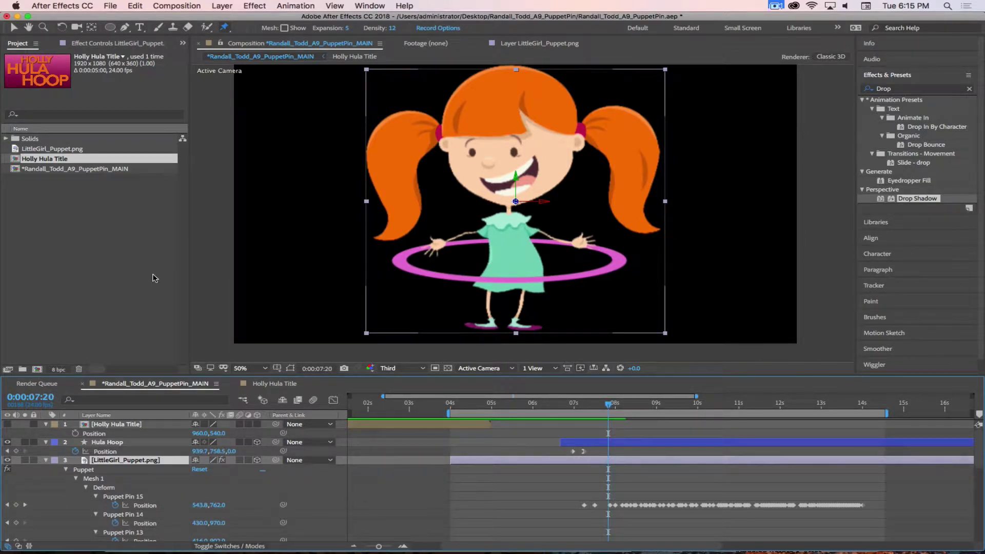
pyautogui.moveTo(598, 408); pyautogui.dragTo(600, 408)
pyautogui.moveTo(630, 407); pyautogui.dragTo(596, 418)
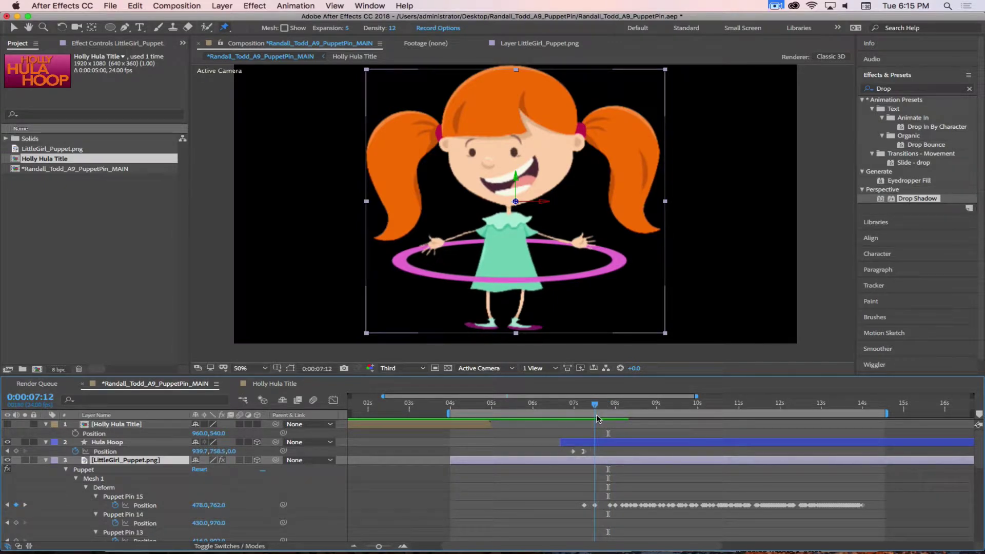
# At 7:20, pull Puppet Pin 8 inward to 528,702 and raise Pin 6 to 244,526 in a wave
pyautogui.scroll(-8, 150, 531)
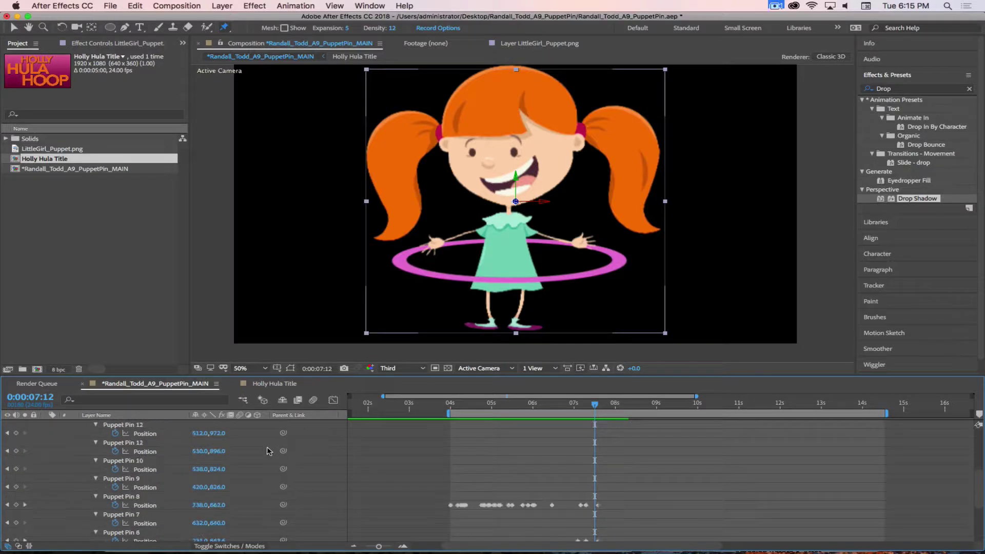
pyautogui.scroll(-1, 267, 451)
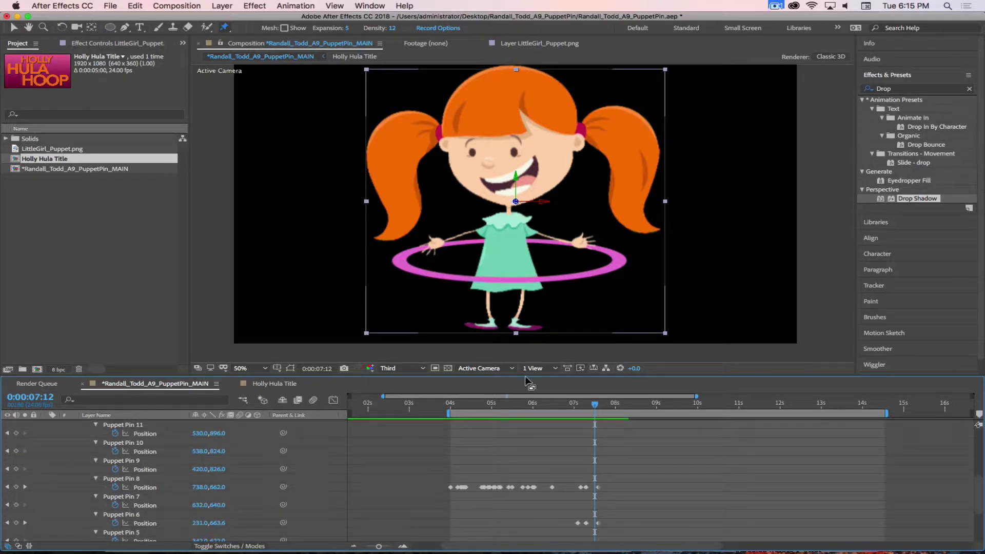
pyautogui.click(597, 487)
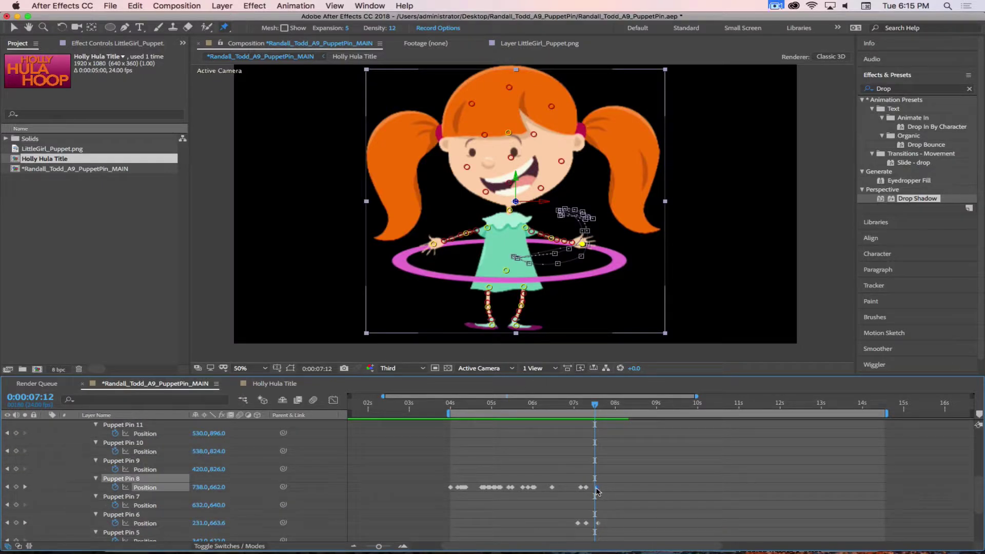
pyautogui.click(597, 523)
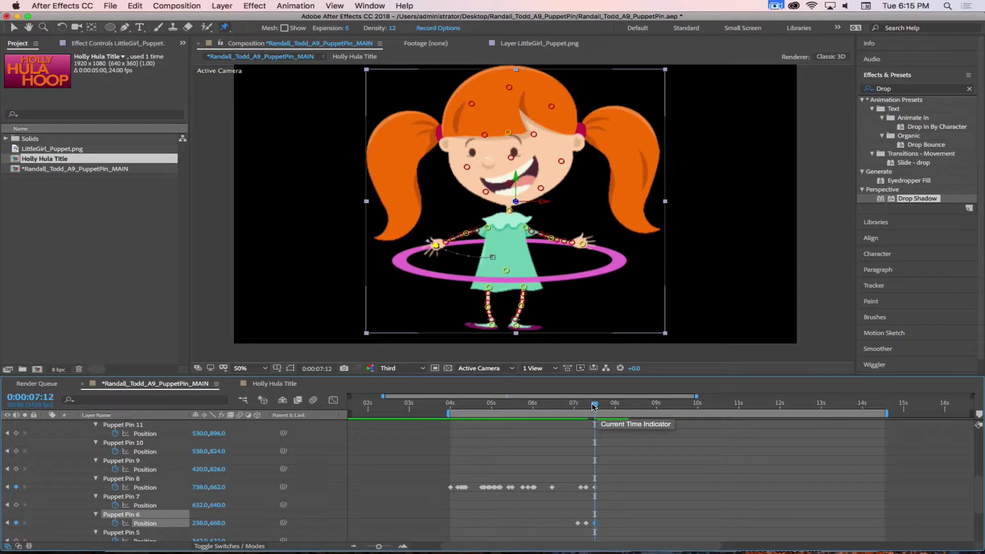
pyautogui.moveTo(594, 407); pyautogui.dragTo(606, 407)
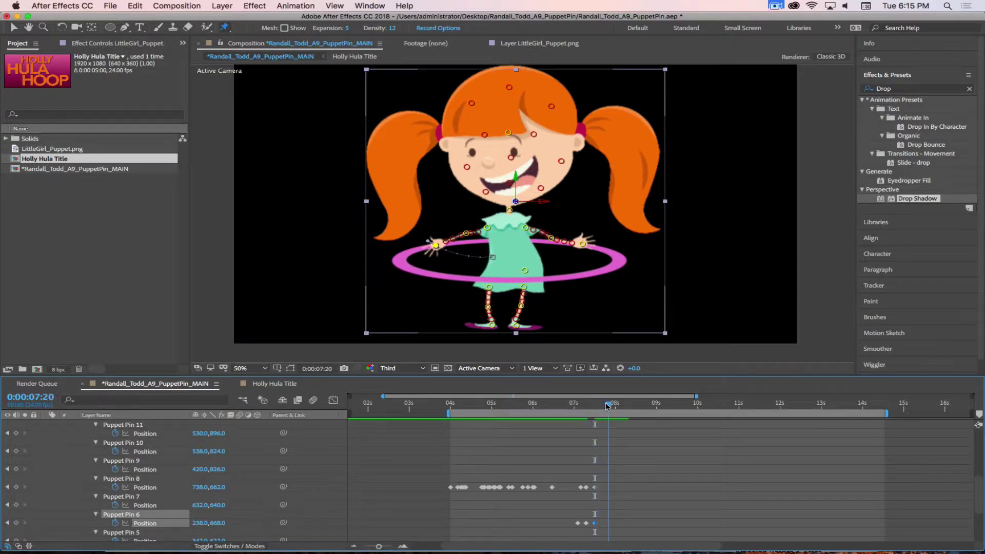
pyautogui.click(583, 244)
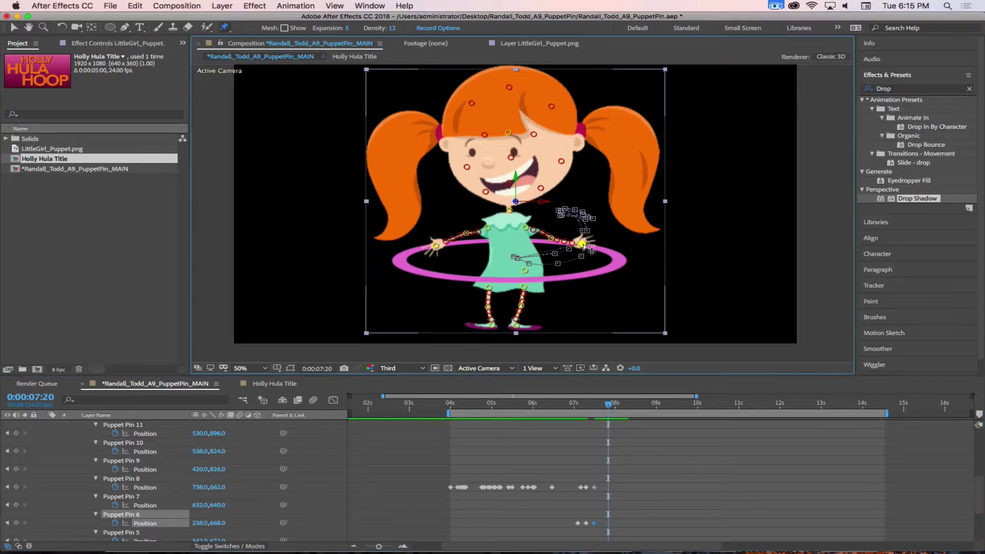
pyautogui.moveTo(583, 246); pyautogui.dragTo(520, 255)
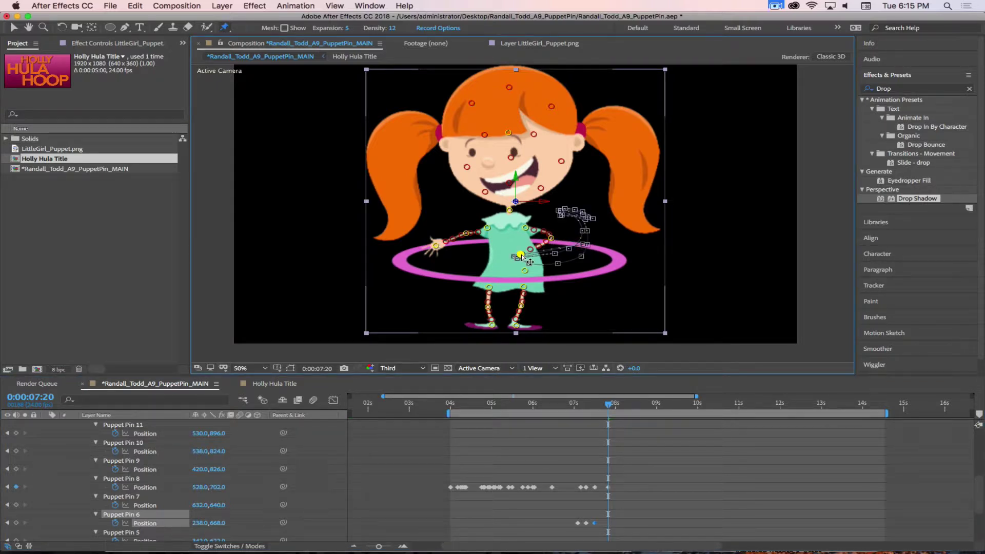
pyautogui.moveTo(435, 248); pyautogui.dragTo(439, 210)
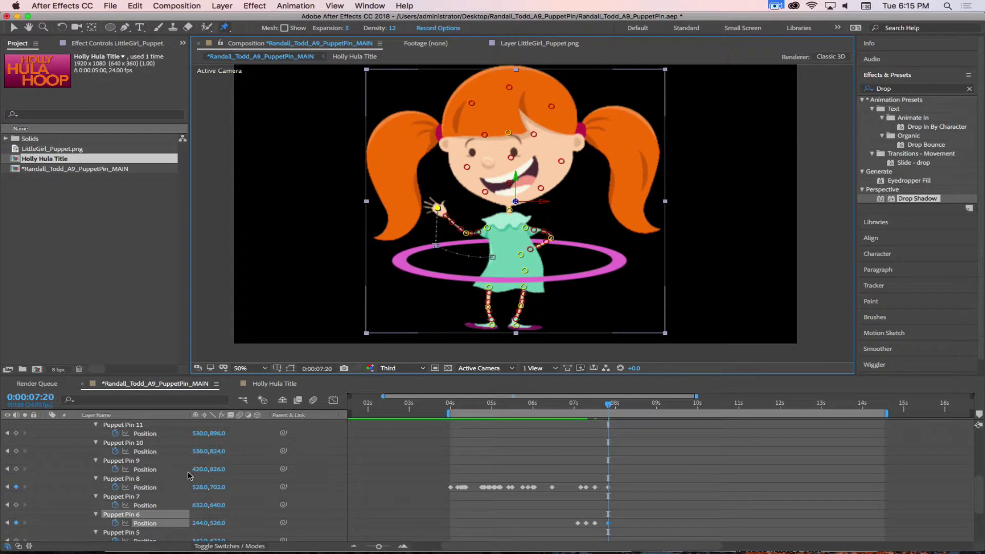
pyautogui.click(224, 27)
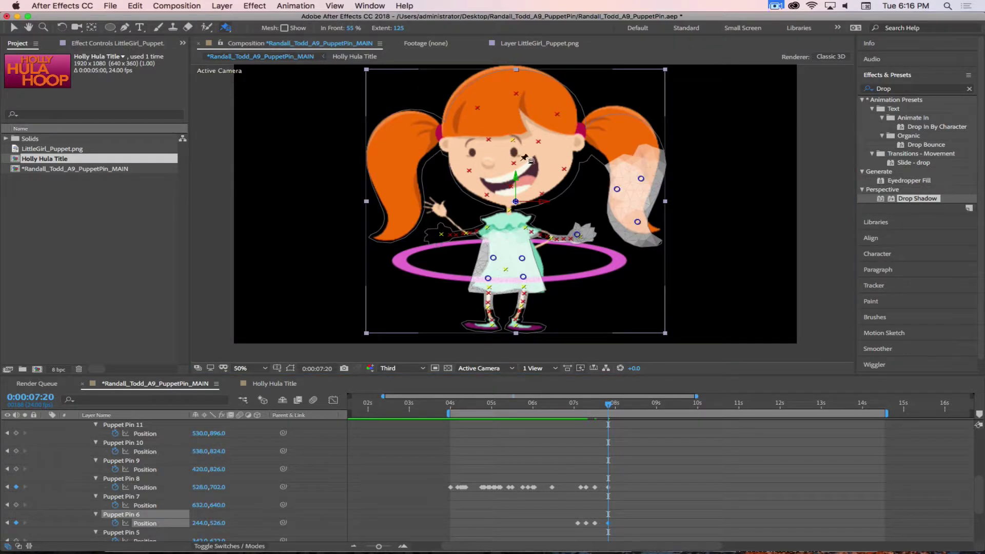
# Expand the puppet's Mesh 1 overlap list to reveal Overlap 1's properties
pyautogui.click(577, 235)
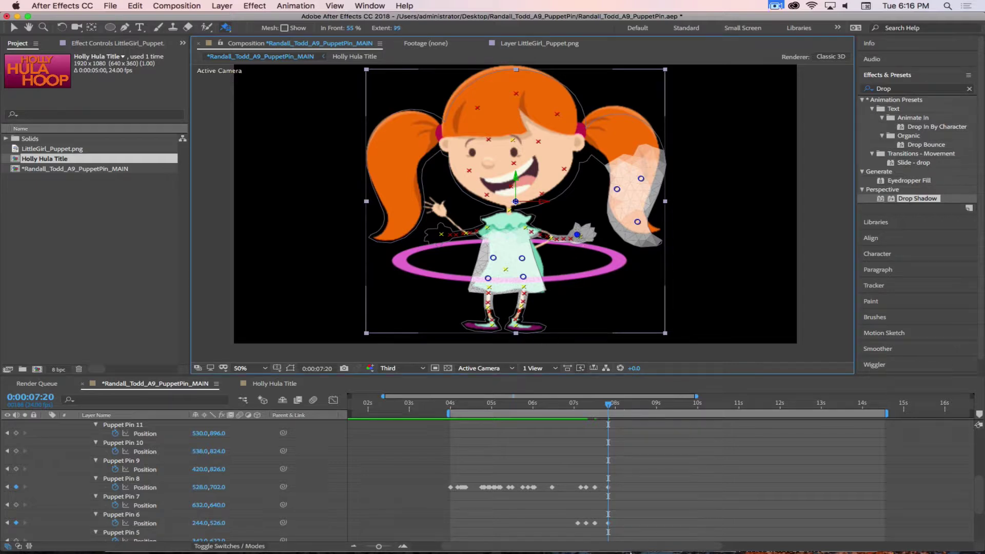
pyautogui.scroll(3, 149, 477)
pyautogui.scroll(-8, 174, 482)
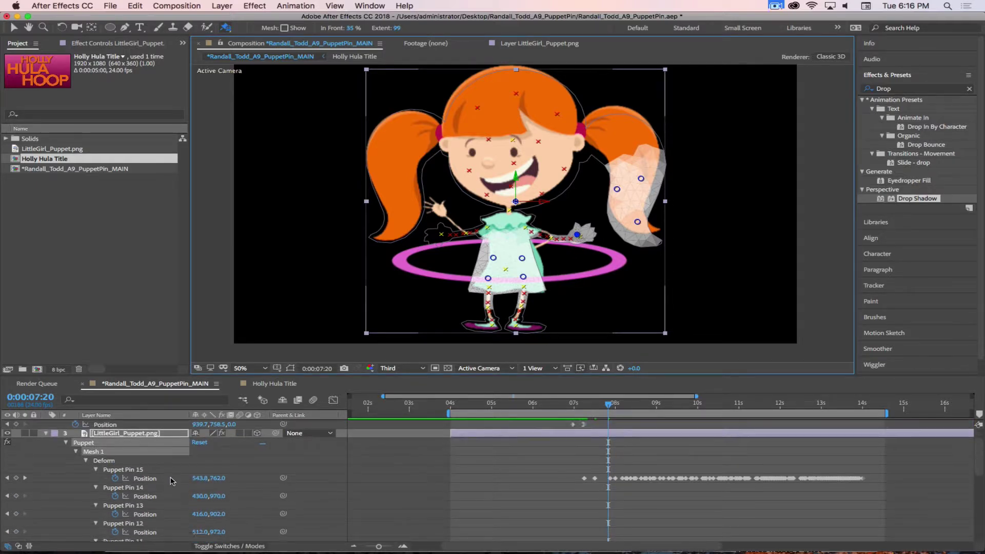
pyautogui.scroll(3, 179, 483)
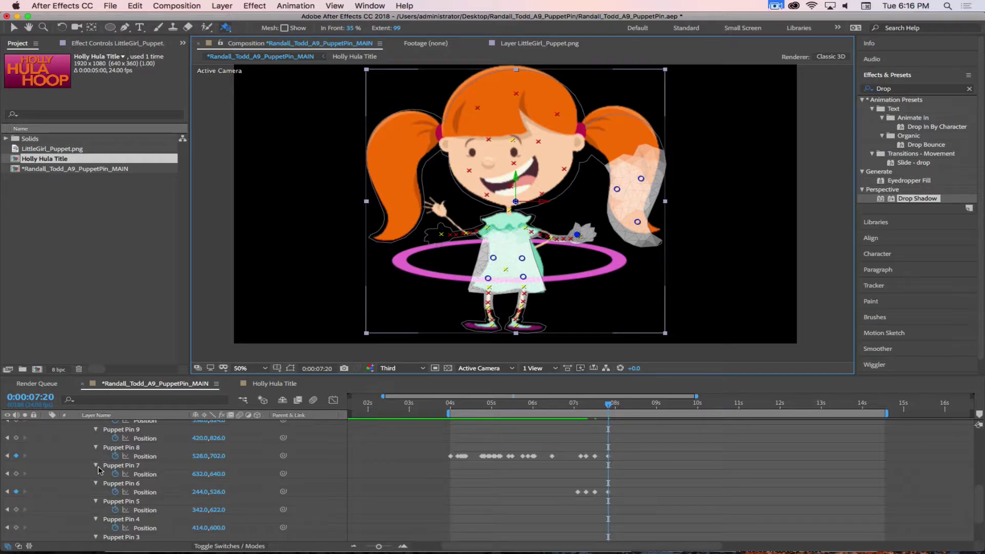
pyautogui.scroll(10, 99, 472)
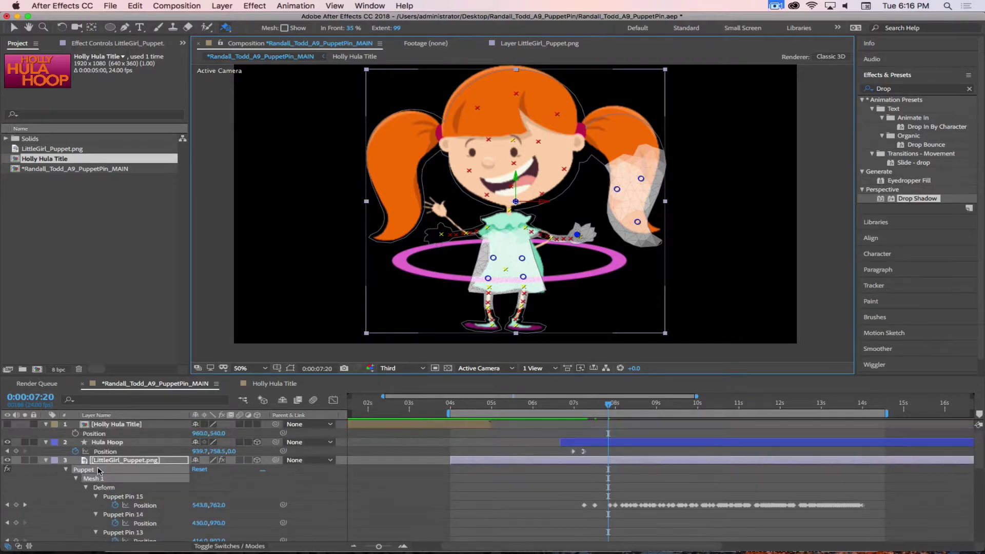
pyautogui.click(77, 479)
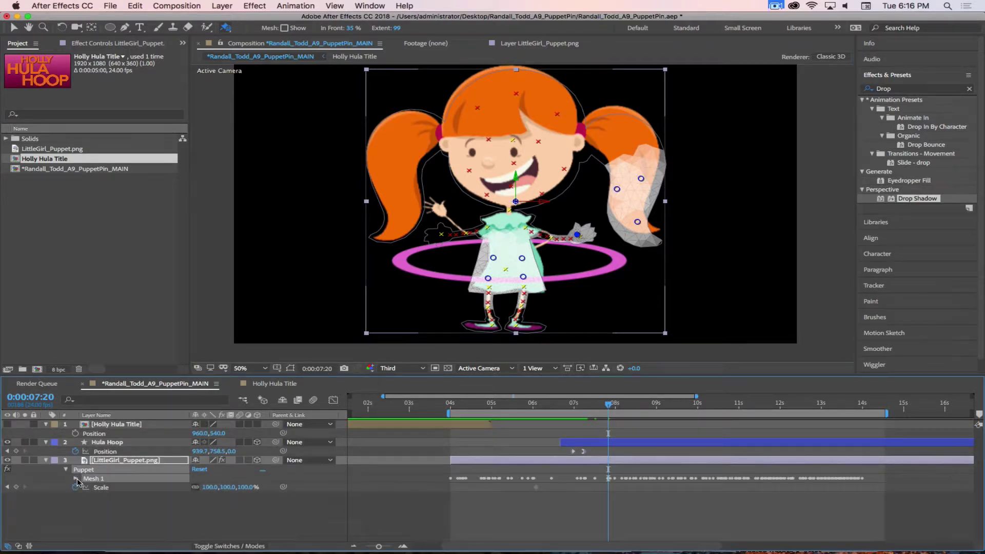
pyautogui.click(76, 479)
pyautogui.scroll(-2, 96, 492)
pyautogui.scroll(1, 87, 454)
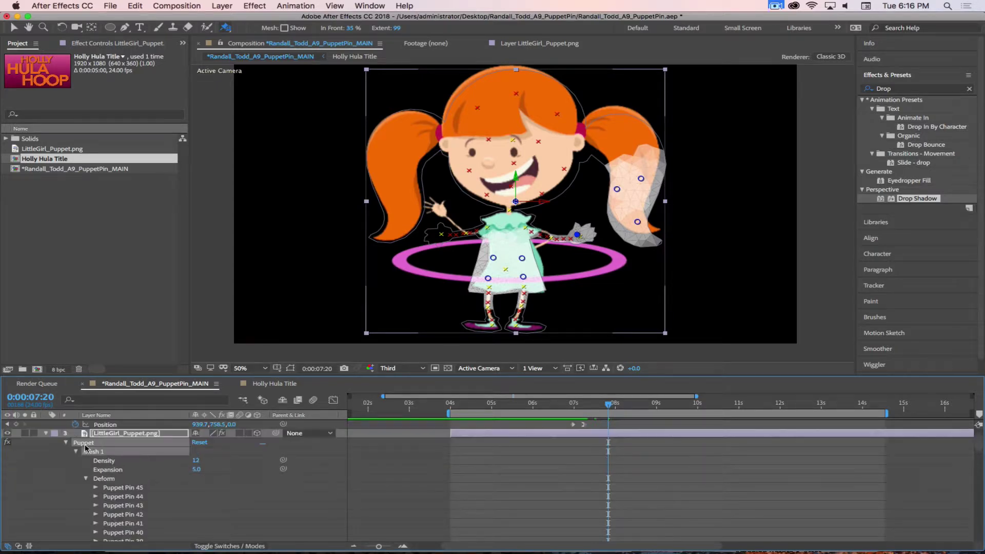
pyautogui.scroll(-8, 88, 473)
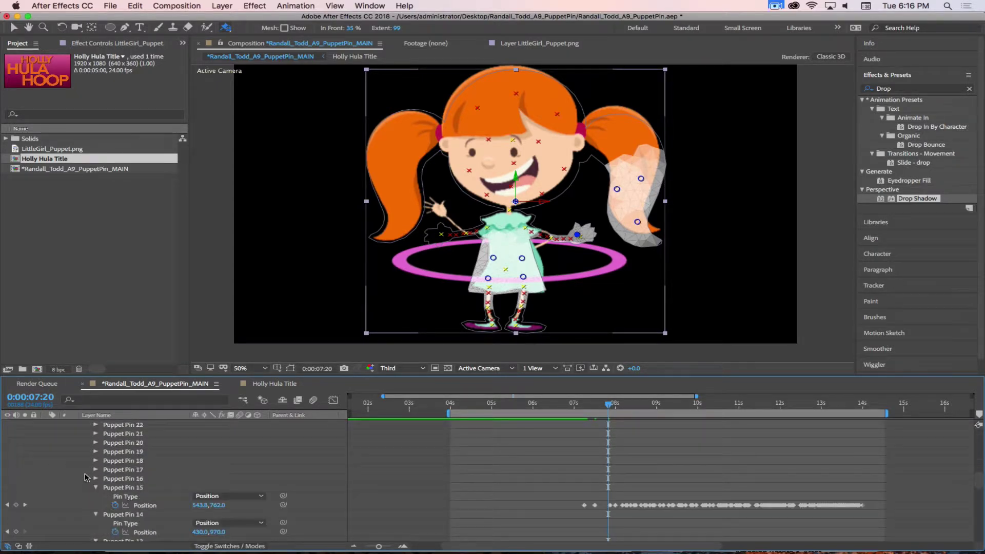
pyautogui.scroll(-2, 86, 477)
pyautogui.scroll(-5, 87, 477)
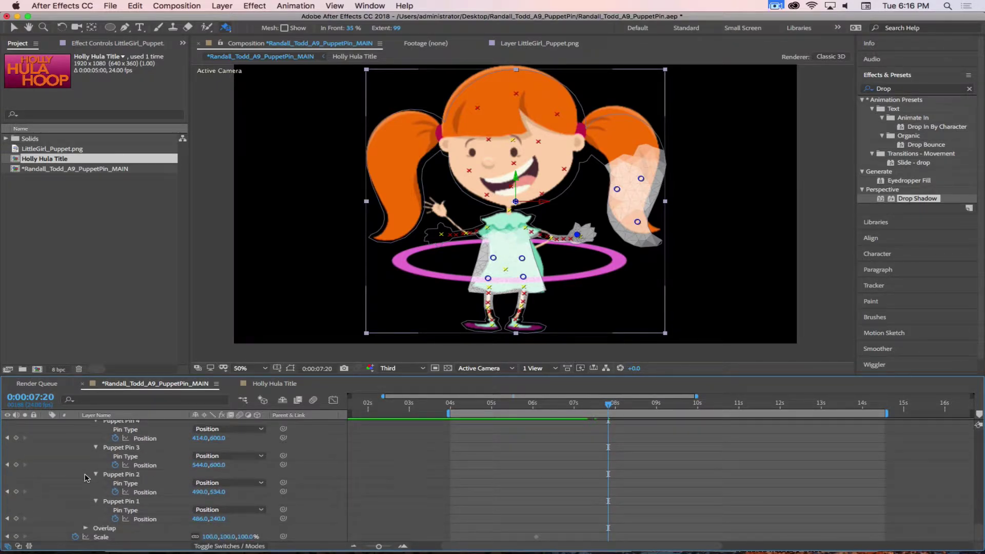
pyautogui.click(86, 528)
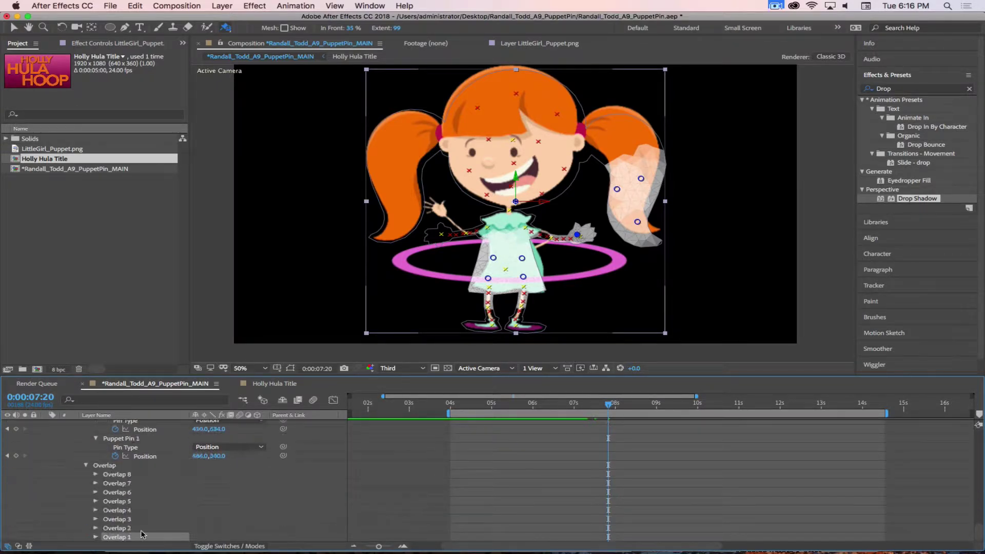
pyautogui.click(167, 527)
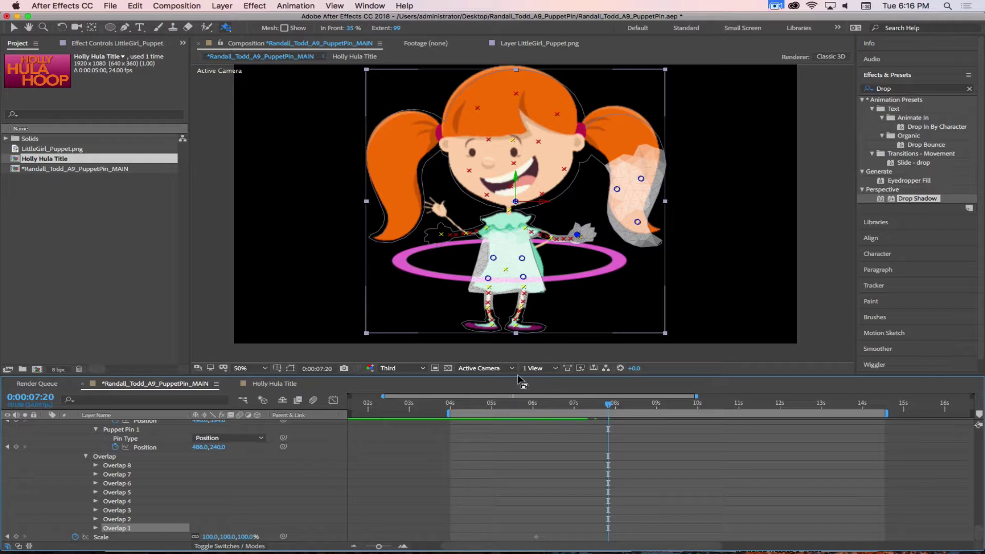
pyautogui.click(96, 528)
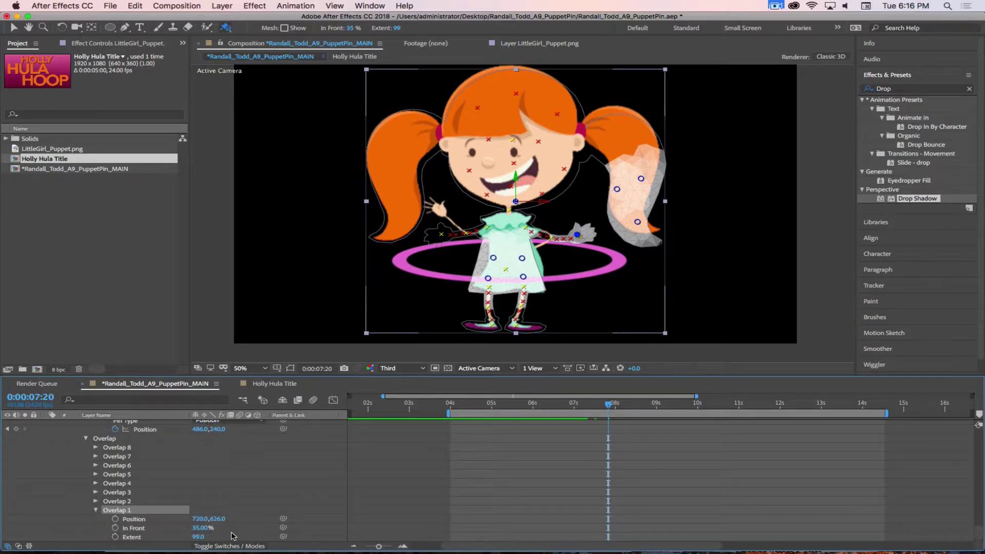
pyautogui.scroll(-1, 135, 531)
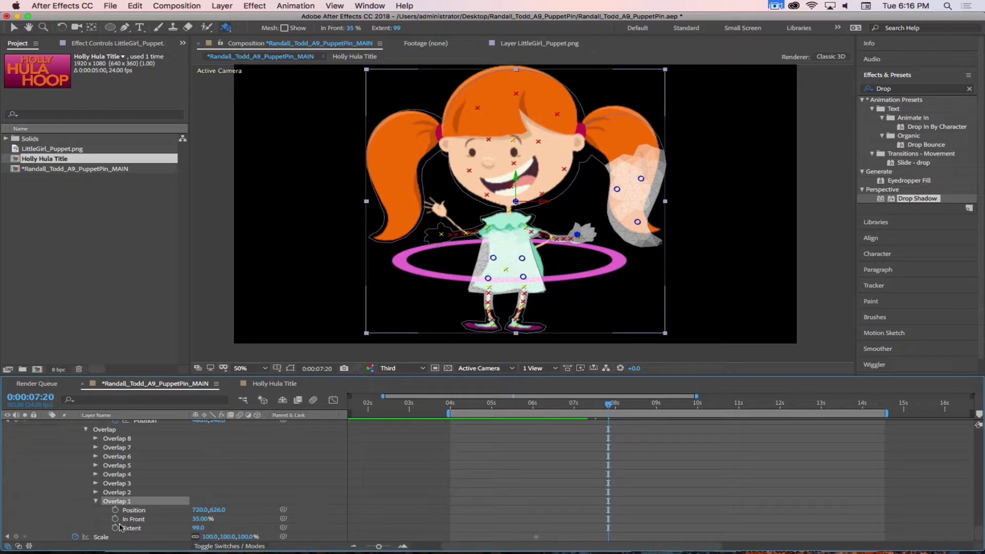
# Keyframe Overlap 1's In Front so it reaches 95% by 7:19, then collapse Overlap 1
pyautogui.click(114, 518)
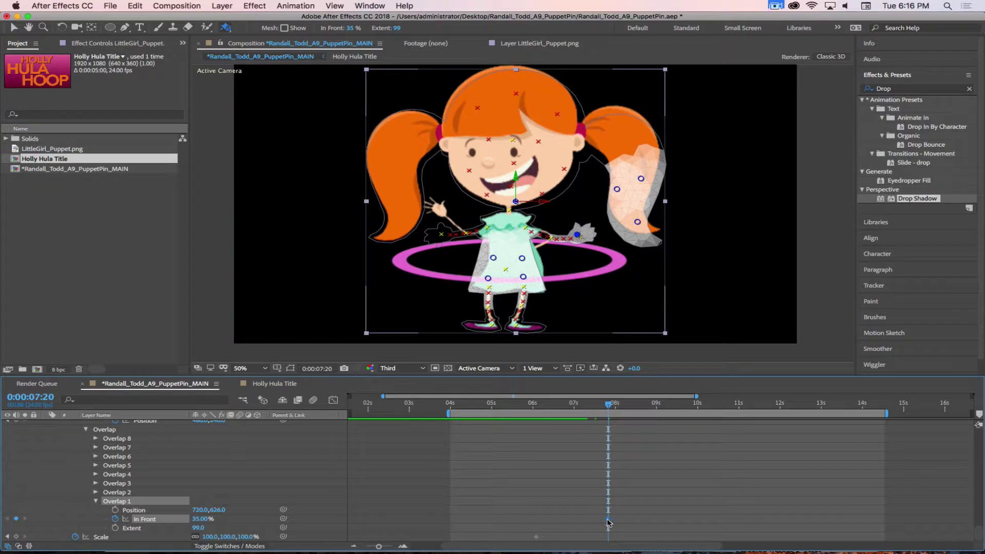
pyautogui.moveTo(609, 404); pyautogui.dragTo(588, 406)
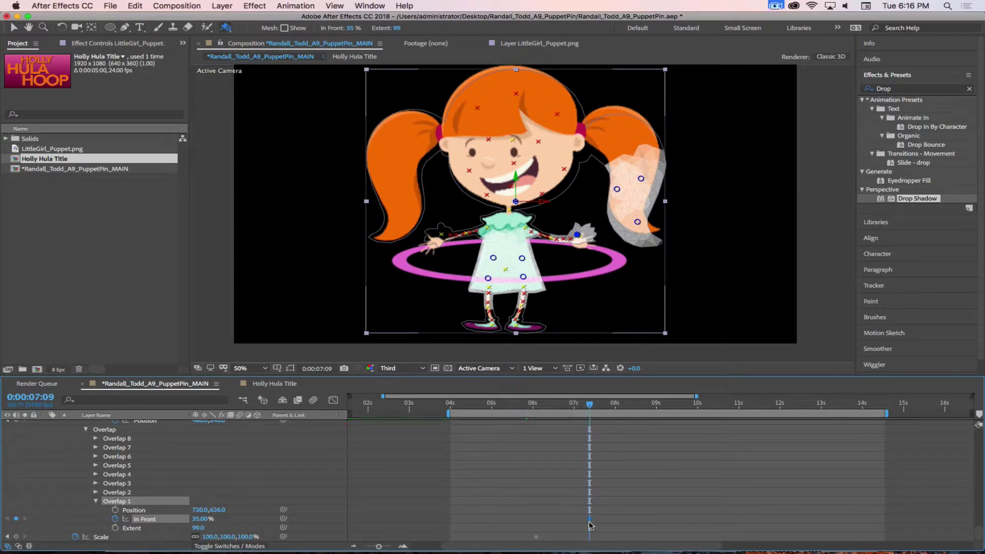
pyautogui.moveTo(590, 405)
pyautogui.mouseDown()
pyautogui.moveTo(619, 408)
pyautogui.moveTo(607, 407)
pyautogui.mouseUp()
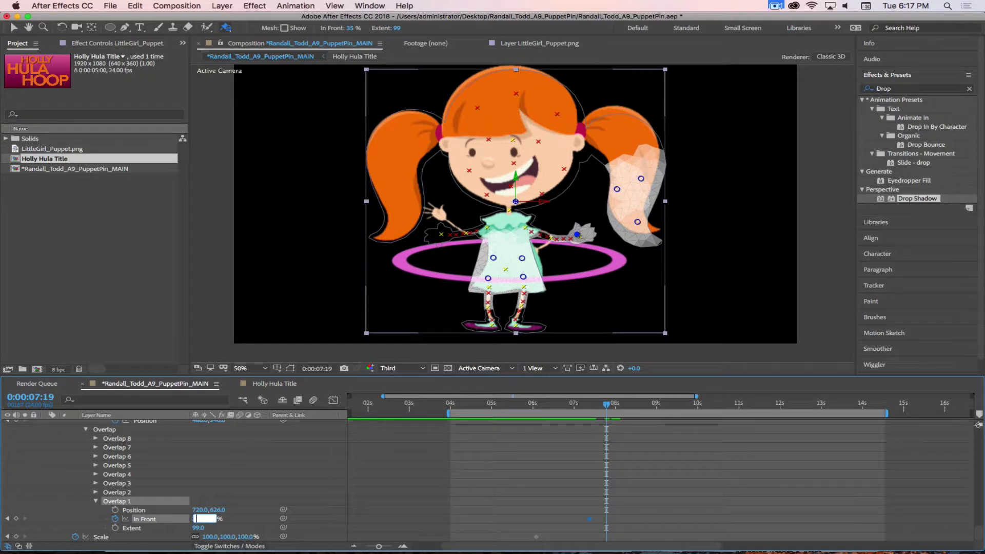
pyautogui.press('Return')
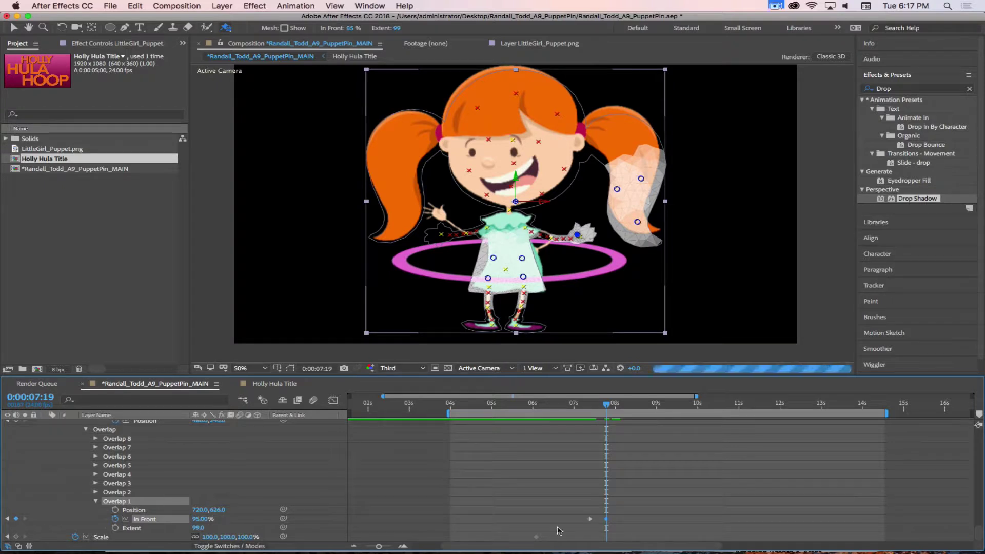
pyautogui.moveTo(597, 408); pyautogui.dragTo(625, 408)
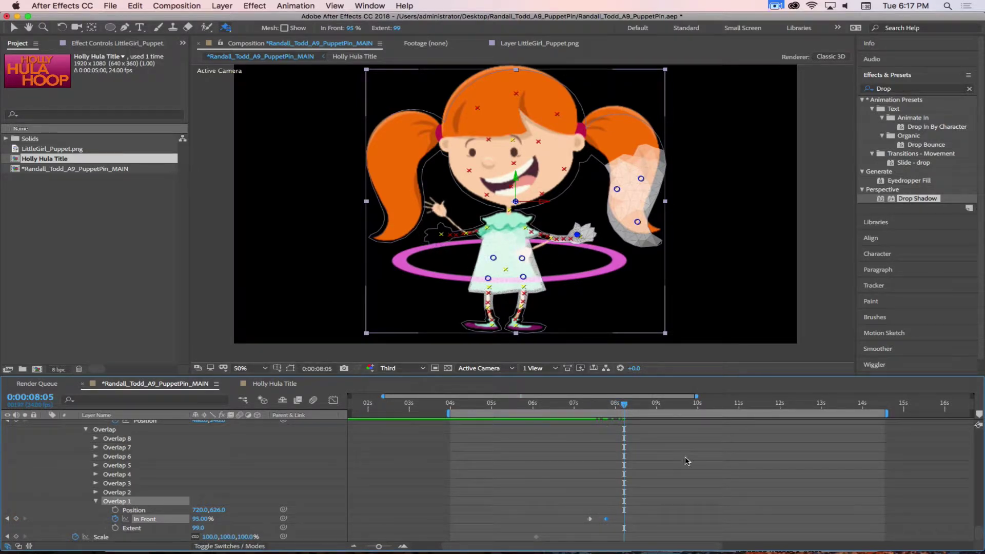
pyautogui.press('F2')
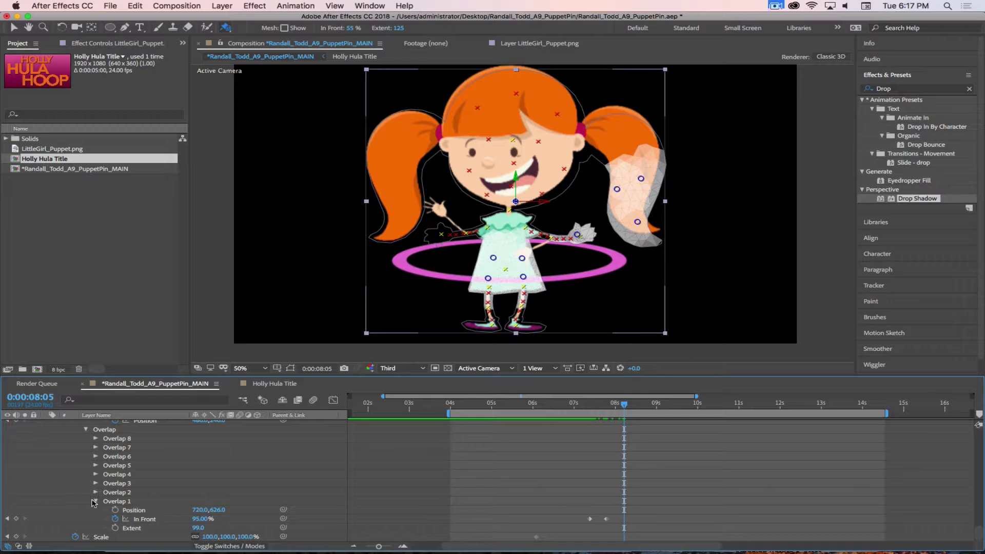
pyautogui.click(94, 501)
pyautogui.scroll(6, 98, 493)
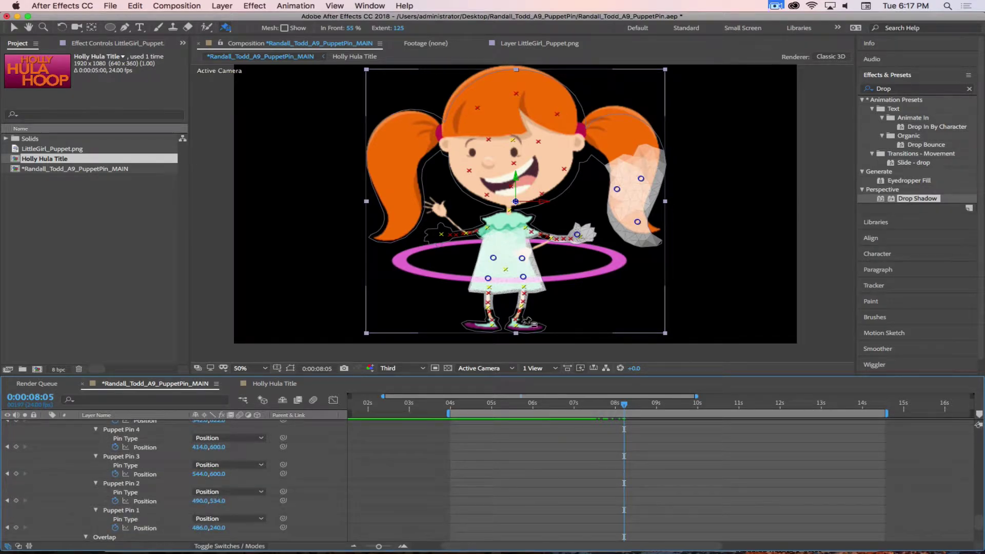
# With the Puppet Position Pin tool, record the right-side hand waving beside her head from 7:21
pyautogui.moveTo(225, 26); pyautogui.dragTo(251, 45)
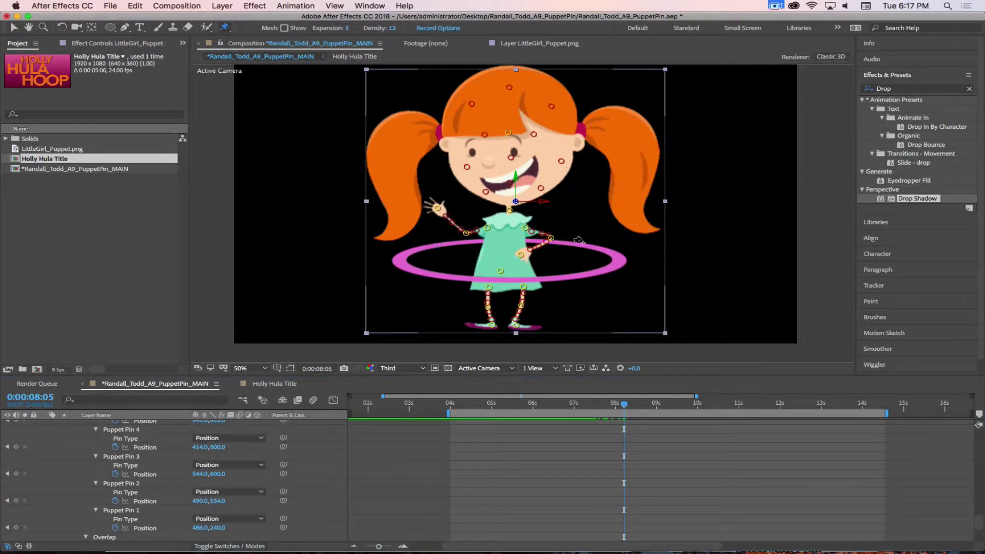
pyautogui.moveTo(622, 404)
pyautogui.mouseDown()
pyautogui.moveTo(647, 405)
pyautogui.moveTo(587, 407)
pyautogui.moveTo(726, 408)
pyautogui.moveTo(616, 405)
pyautogui.mouseUp()
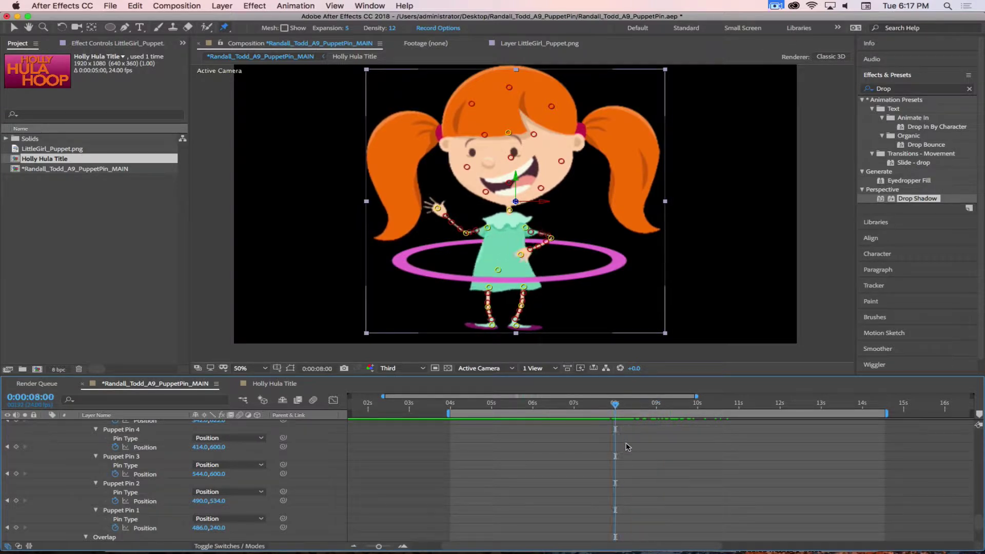
pyautogui.scroll(-3, 632, 454)
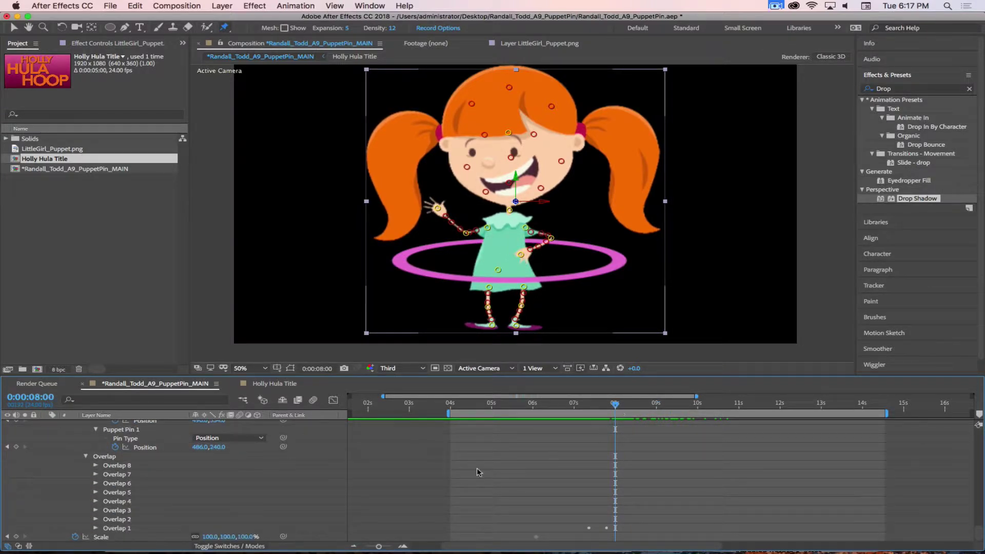
pyautogui.scroll(5, 539, 487)
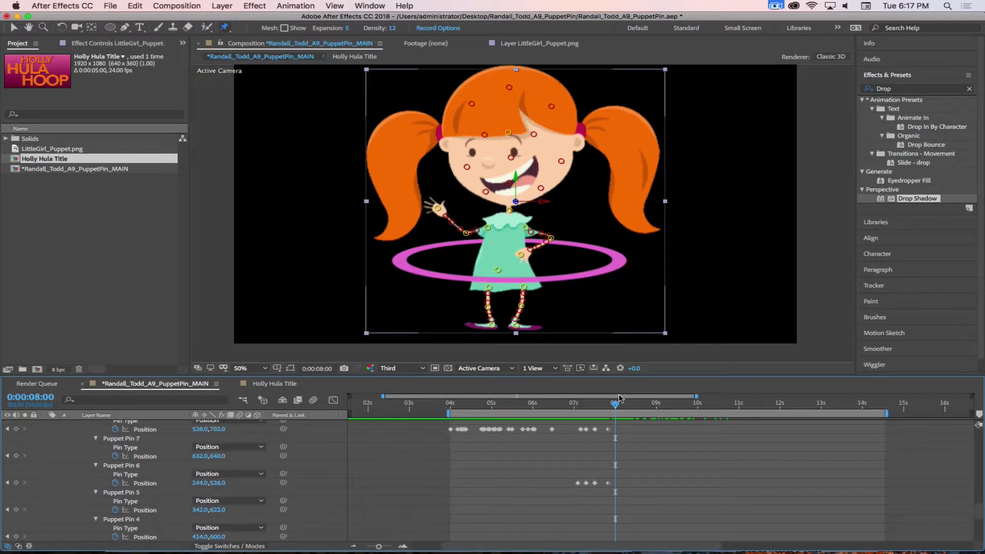
pyautogui.moveTo(604, 407); pyautogui.dragTo(624, 408)
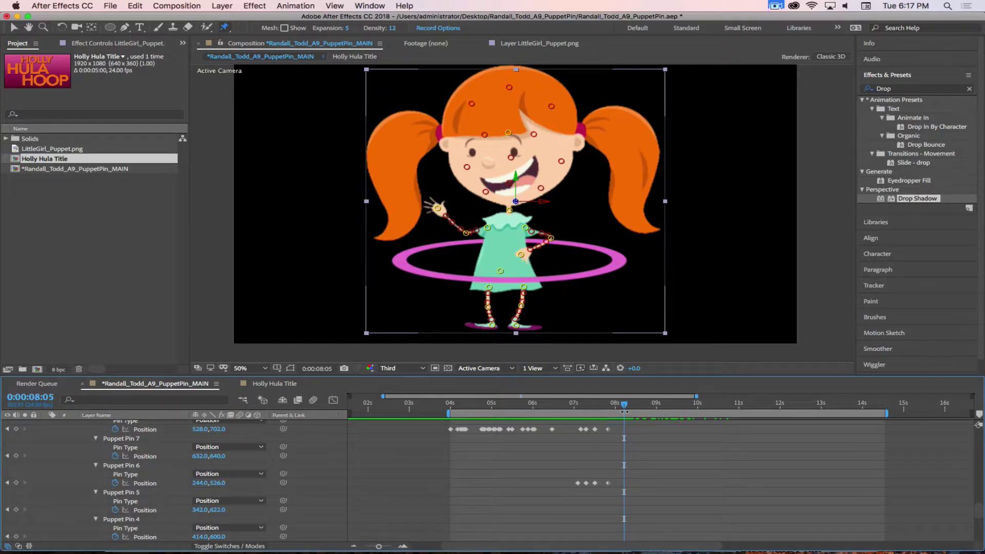
pyautogui.moveTo(624, 408); pyautogui.dragTo(607, 407)
pyautogui.click(520, 254)
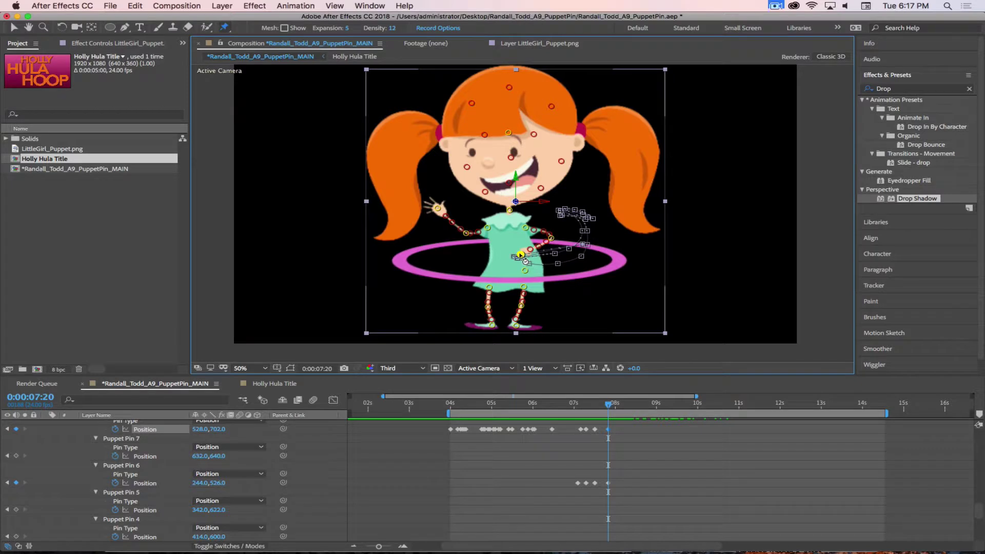
pyautogui.moveTo(521, 255)
pyautogui.mouseDown()
pyautogui.moveTo(548, 241)
pyautogui.moveTo(574, 208)
pyautogui.mouseUp()
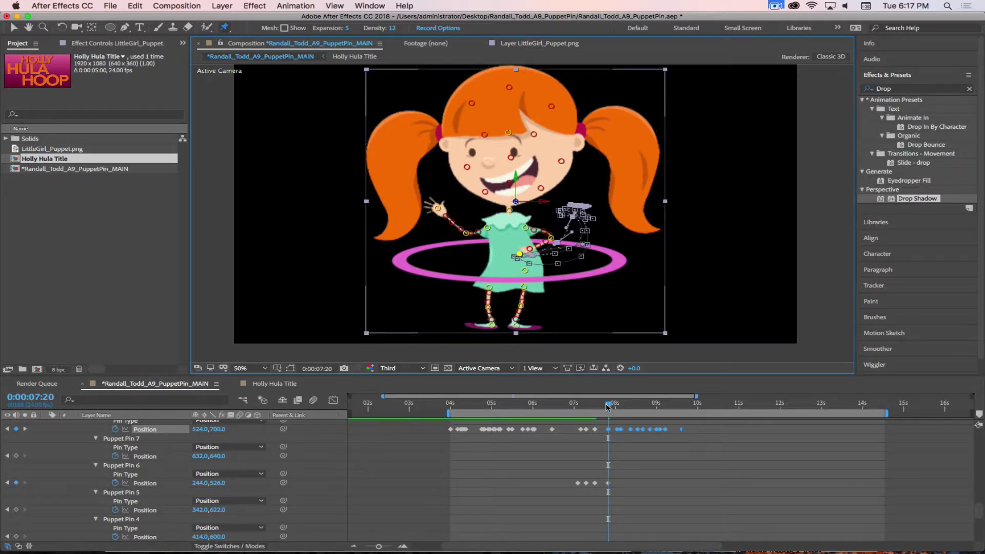
# Shift the first recorded Puppet Pin 8 keyframe slightly earlier and play back to review
pyautogui.moveTo(607, 406); pyautogui.dragTo(619, 440)
pyautogui.click(617, 430)
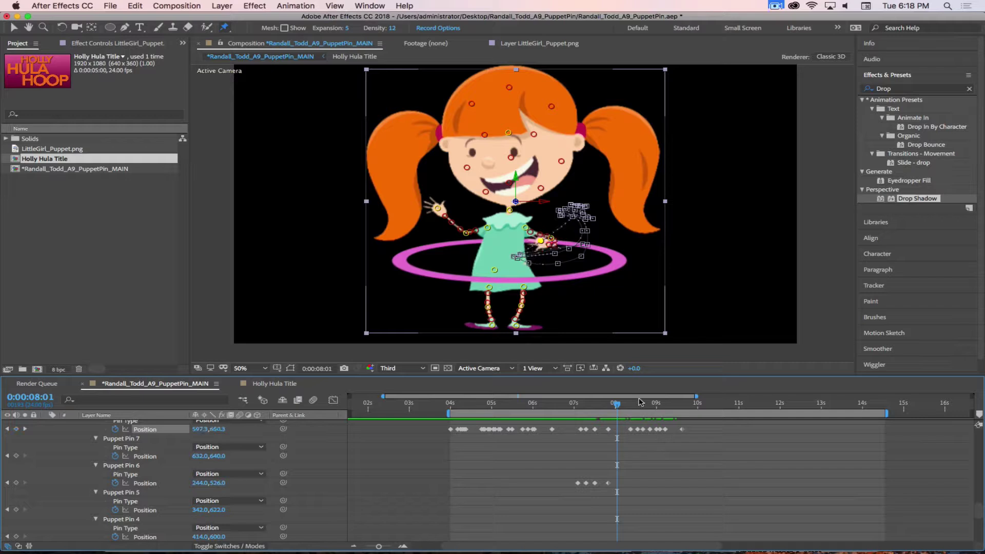
pyautogui.moveTo(626, 430); pyautogui.dragTo(642, 409)
pyautogui.press('space')
pyautogui.moveTo(658, 408); pyautogui.dragTo(622, 409)
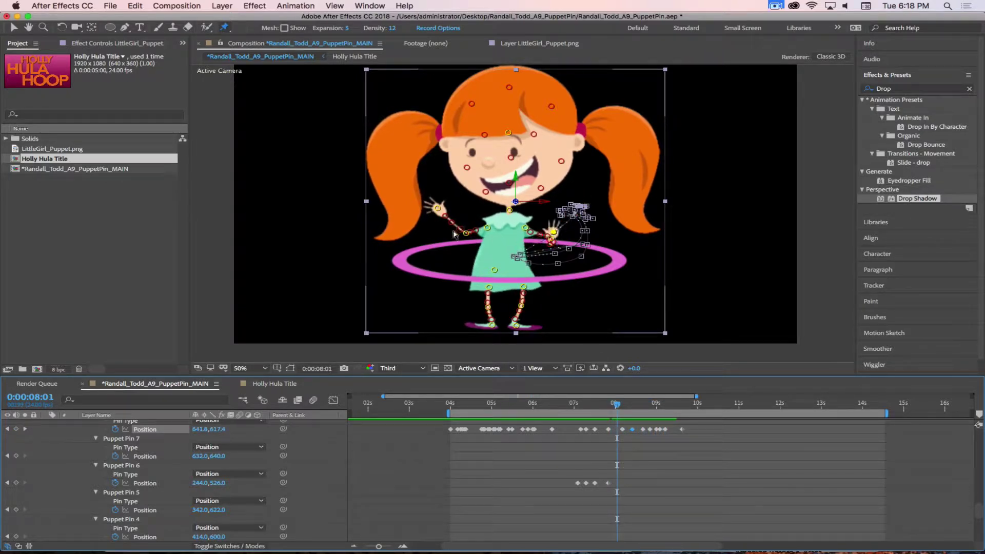
# Record Puppet Pin 6's waving motion from 8:01, keeping the left-side hand raised until about 13.5 seconds
pyautogui.click(437, 209)
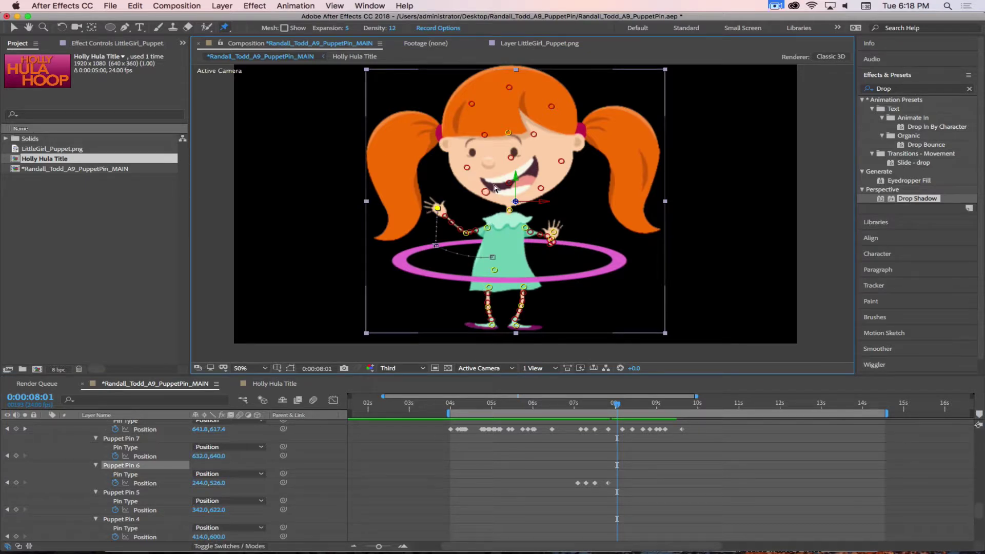
pyautogui.click(439, 212)
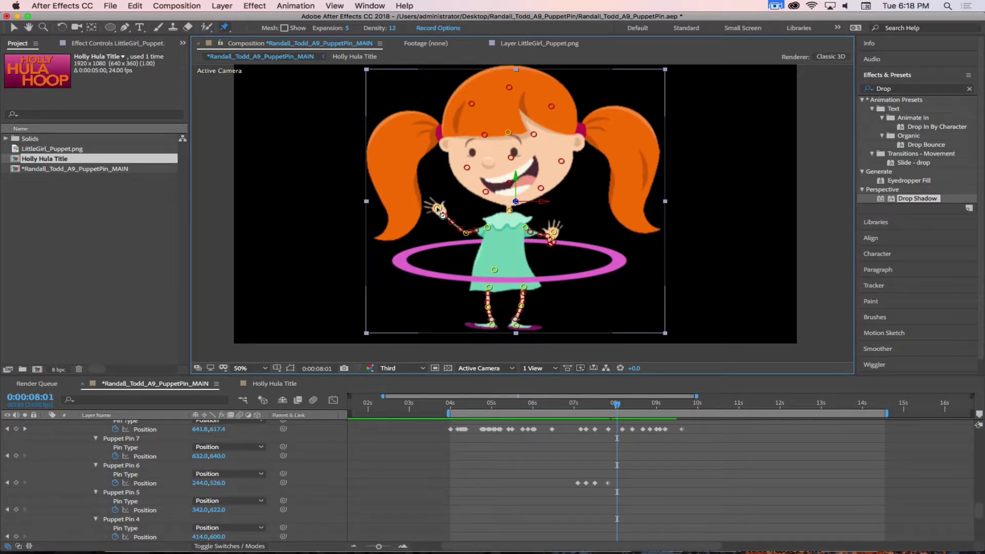
pyautogui.click(437, 209)
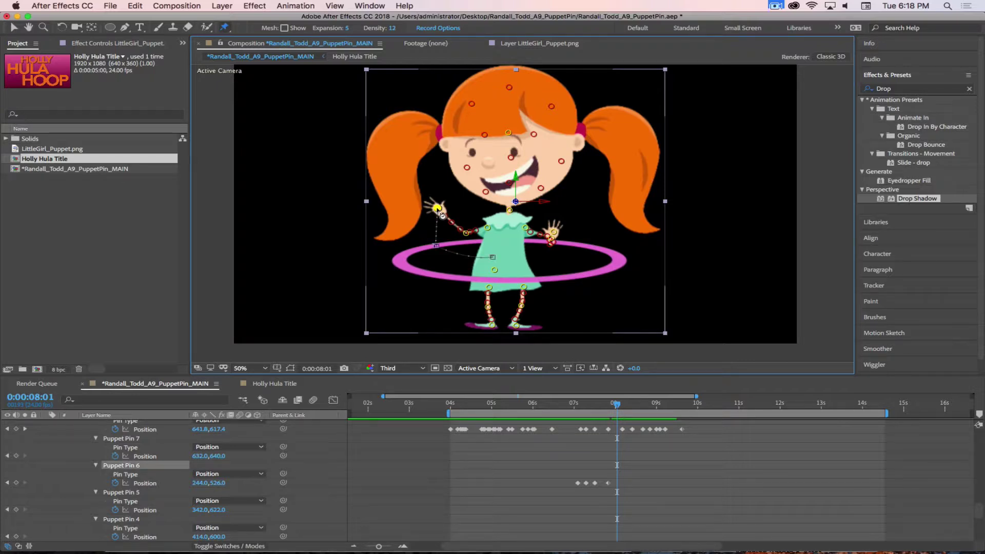
pyautogui.press('super+shift+h')
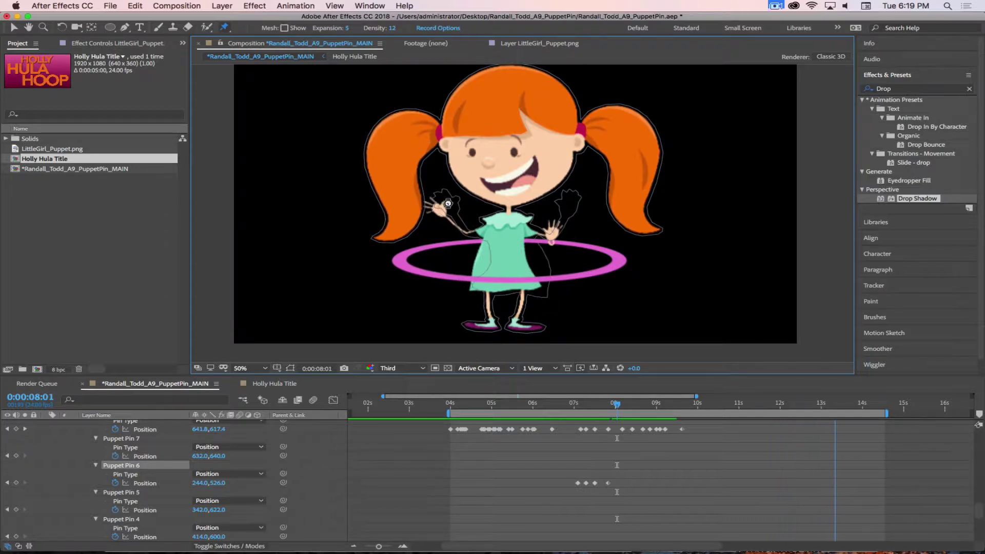
pyautogui.moveTo(448, 204); pyautogui.dragTo(447, 205)
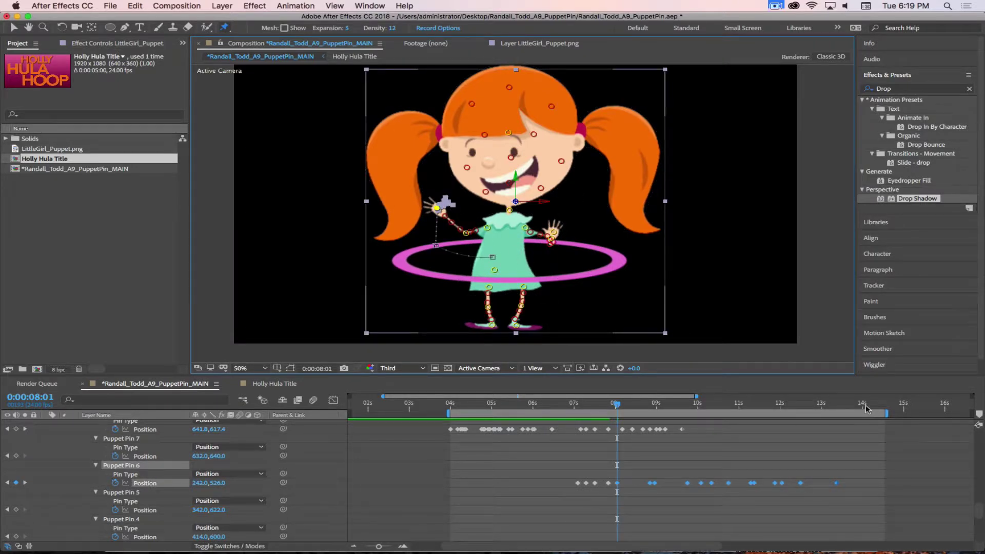
pyautogui.moveTo(866, 408); pyautogui.dragTo(573, 442)
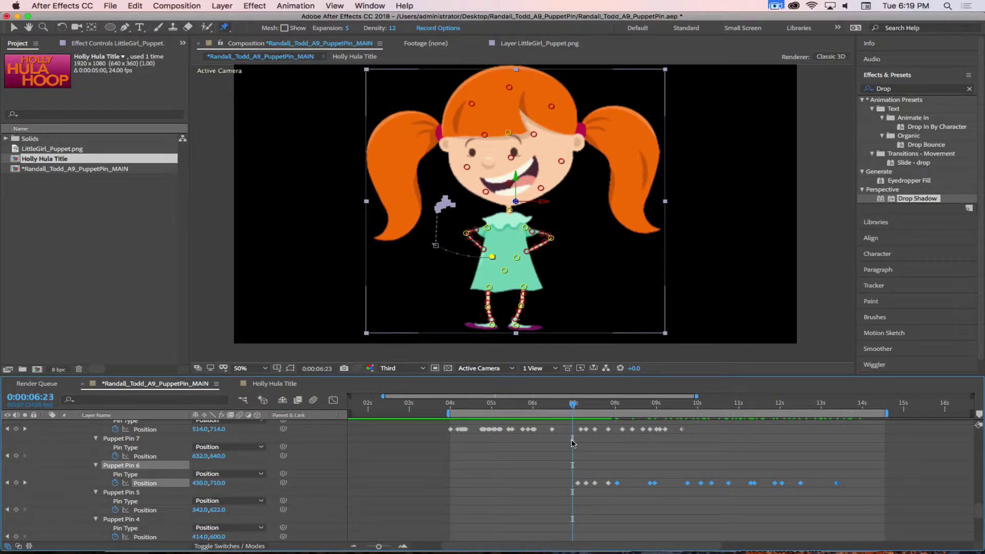
pyautogui.scroll(3, 585, 443)
pyautogui.scroll(3, 243, 457)
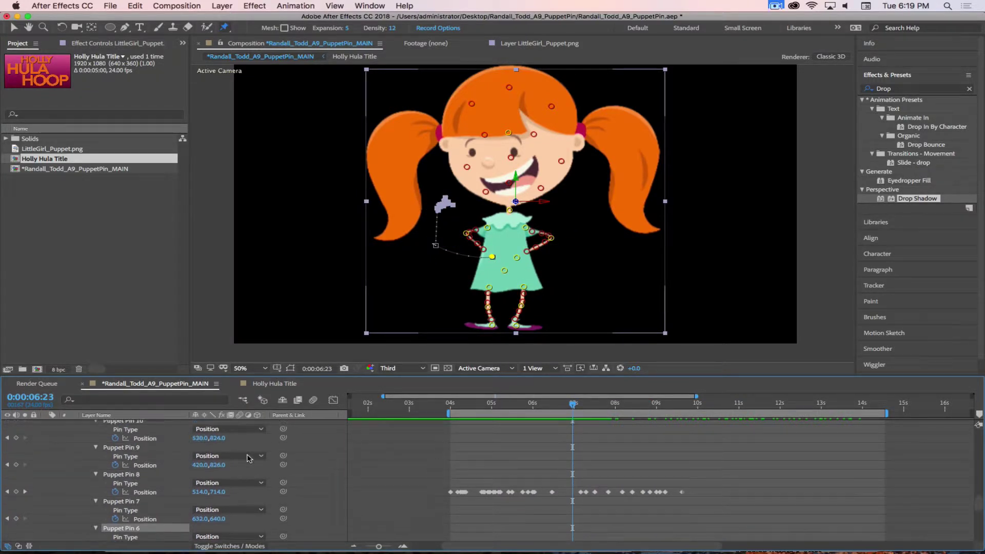
pyautogui.scroll(10, 560, 484)
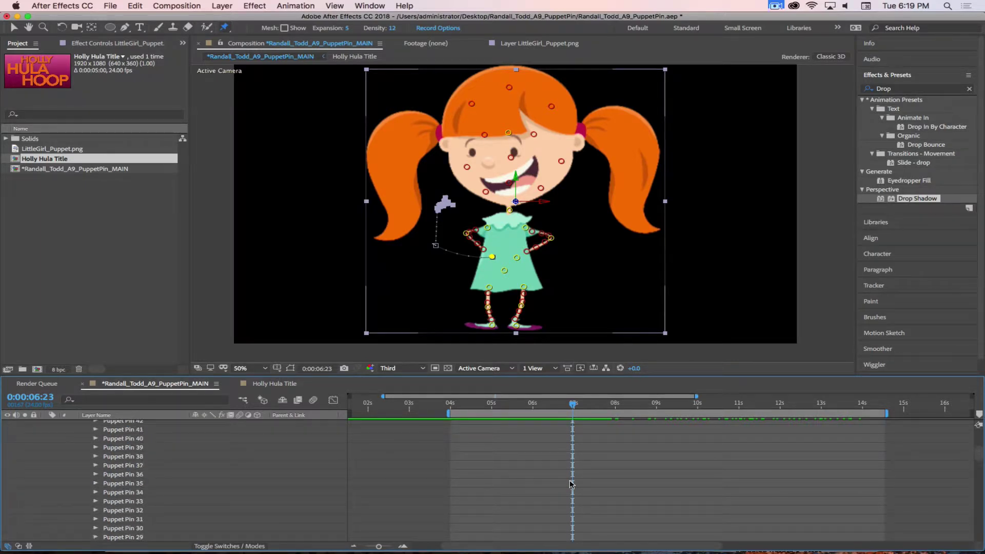
pyautogui.scroll(8, 571, 484)
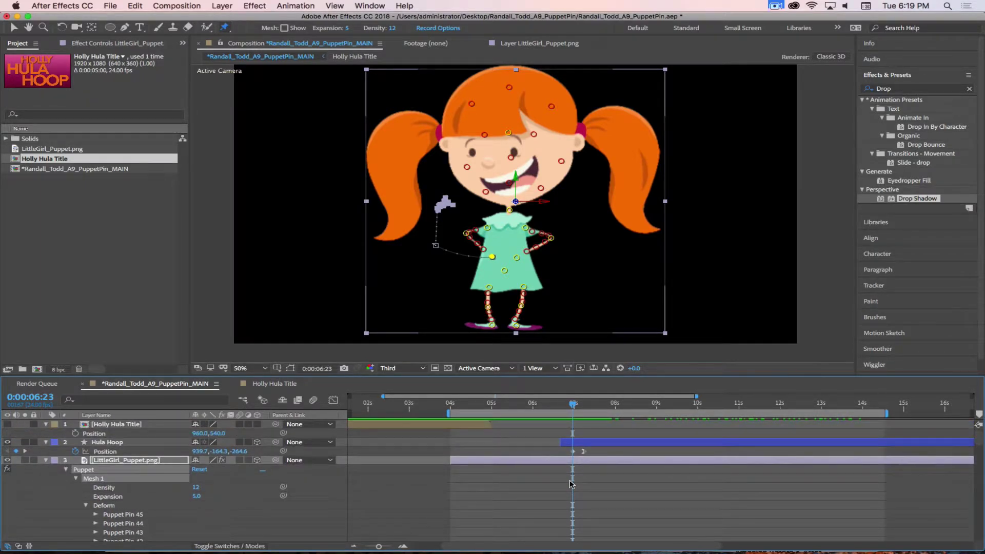
# Check the Hula Hoop and puppet layers at 7:06, where the hoop lands at the waist
pyautogui.click(120, 442)
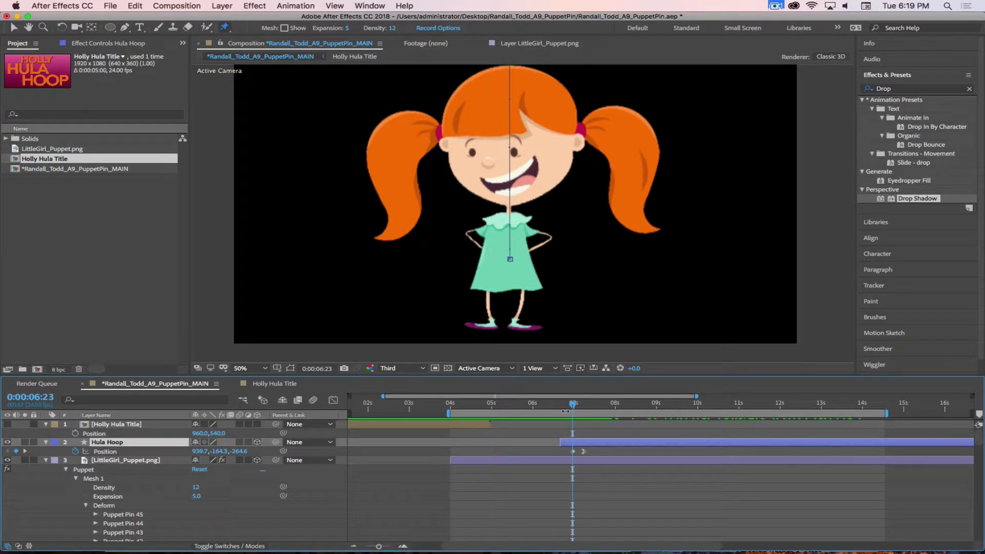
pyautogui.moveTo(575, 405)
pyautogui.mouseDown()
pyautogui.moveTo(609, 405)
pyautogui.moveTo(589, 406)
pyautogui.mouseUp()
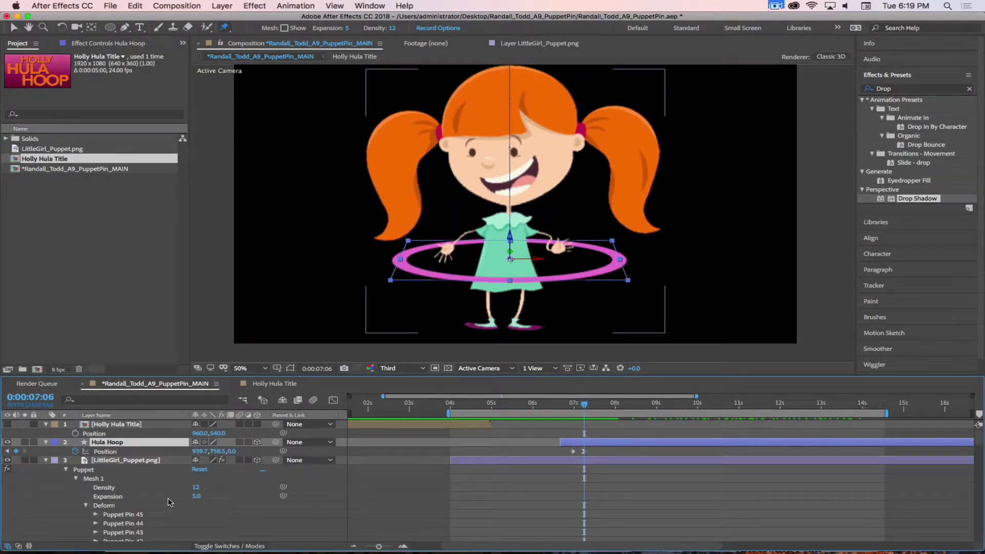
pyautogui.scroll(-5, 193, 500)
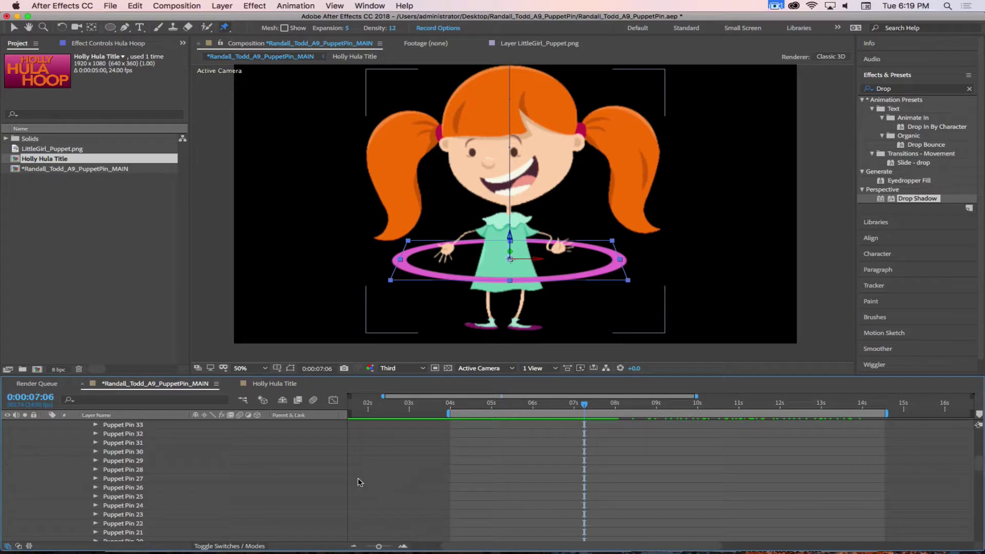
pyautogui.scroll(7, 235, 488)
pyautogui.click(126, 460)
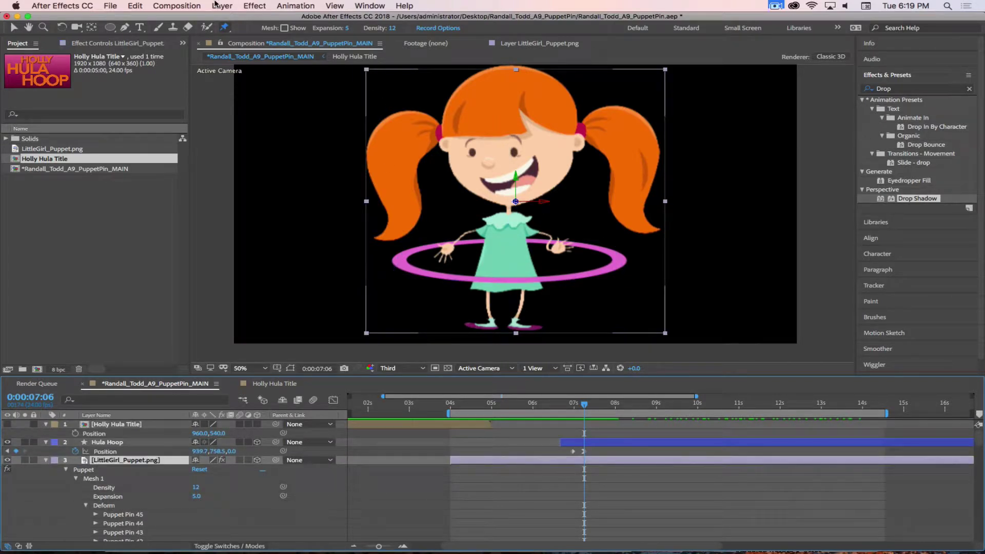
pyautogui.scroll(-5, 606, 510)
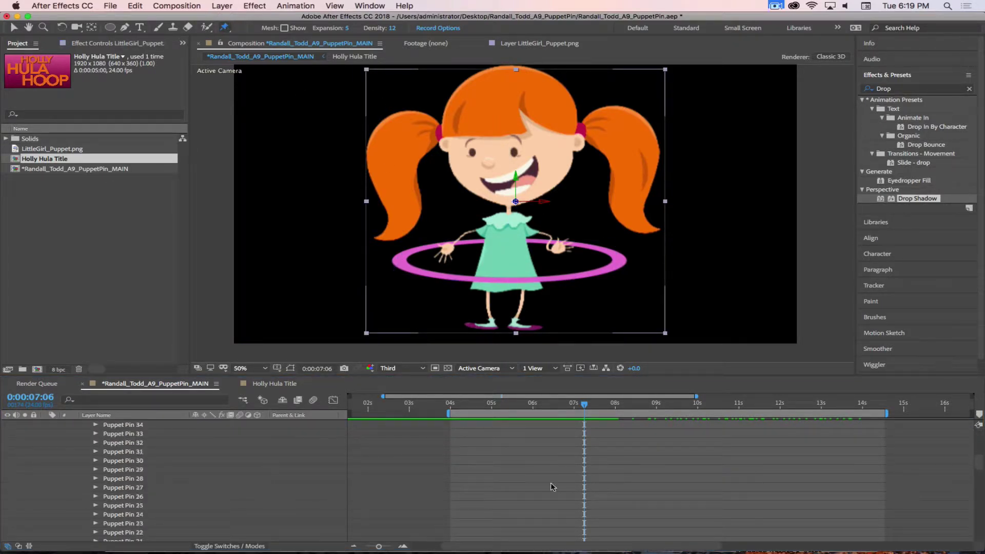
pyautogui.scroll(-6, 263, 493)
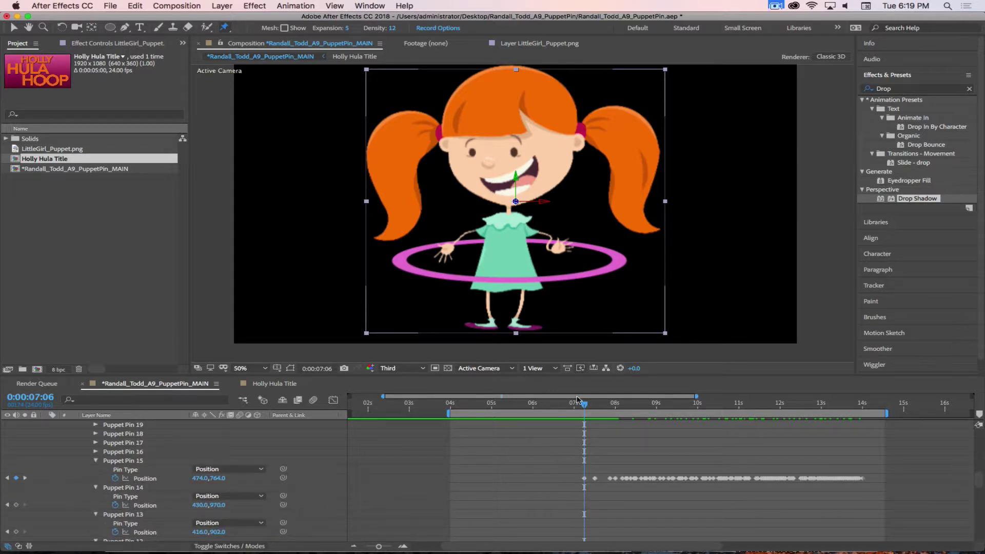
# Play and scrub from 7 to 11 seconds to review the arms and hoop, then collapse the pin properties
pyautogui.moveTo(577, 399); pyautogui.dragTo(587, 451)
pyautogui.press('space')
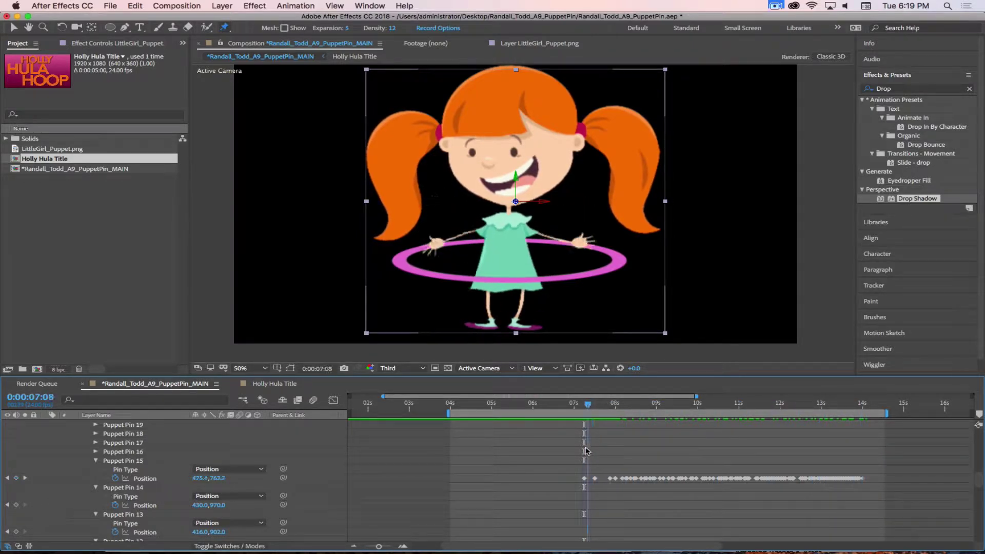
pyautogui.moveTo(689, 451)
pyautogui.mouseDown()
pyautogui.moveTo(862, 453)
pyautogui.moveTo(614, 456)
pyautogui.moveTo(690, 456)
pyautogui.mouseUp()
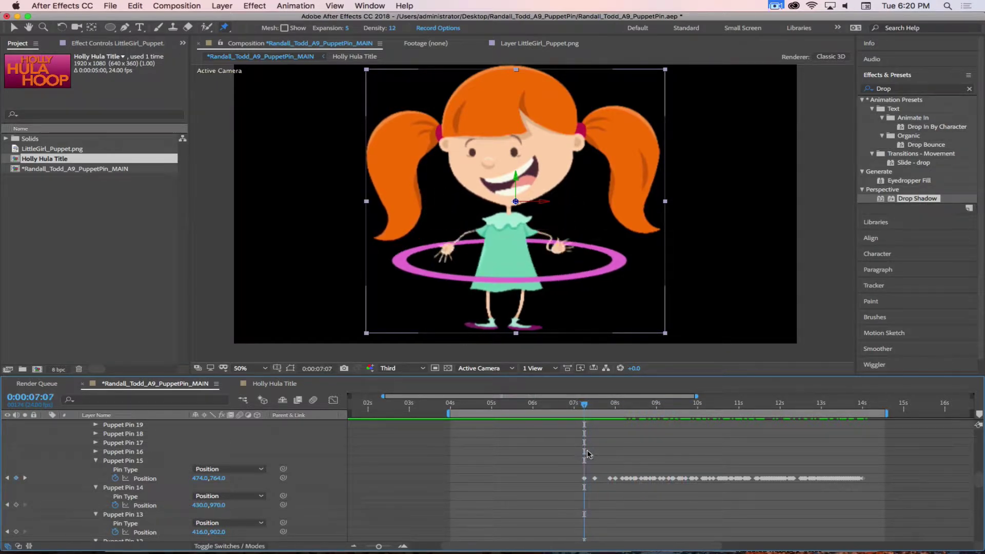
pyautogui.moveTo(584, 454)
pyautogui.mouseDown()
pyautogui.moveTo(623, 452)
pyautogui.moveTo(585, 454)
pyautogui.mouseUp()
pyautogui.press('u')
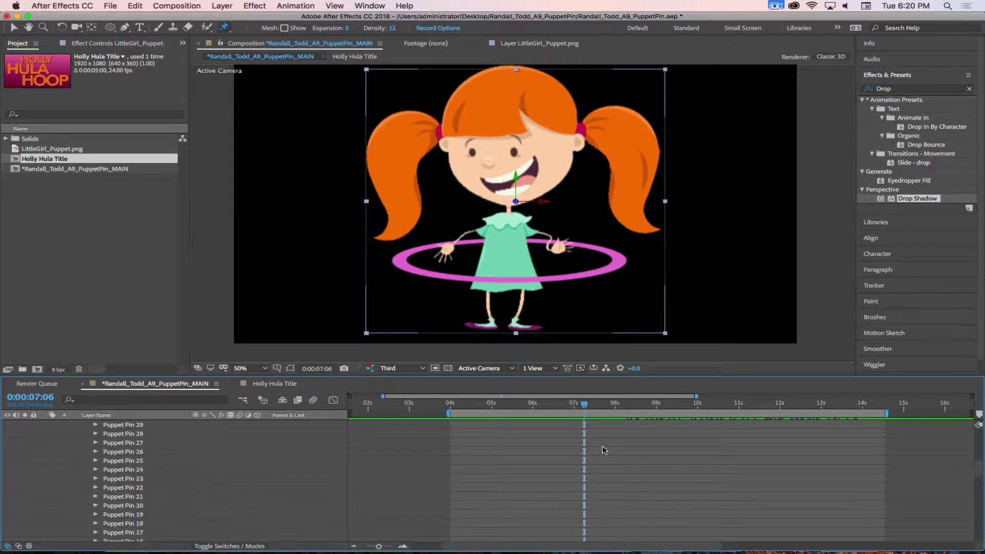
pyautogui.scroll(8, 604, 450)
pyautogui.moveTo(587, 408)
pyautogui.mouseDown()
pyautogui.moveTo(618, 412)
pyautogui.moveTo(589, 413)
pyautogui.mouseUp()
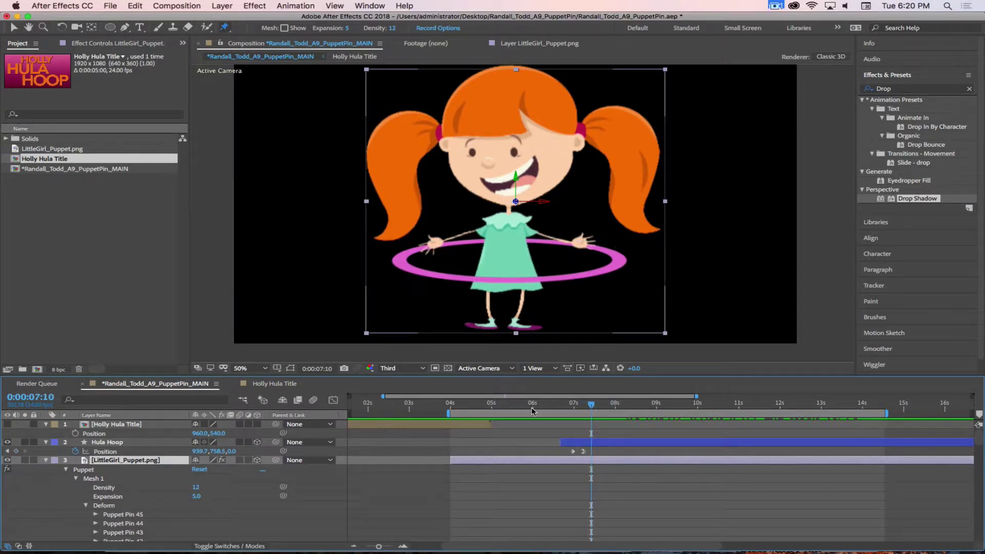
# Keyframe the hoop's Position sliding left at 7:21, then right to 1168.1,762.4 near 8:02
pyautogui.click(17, 451)
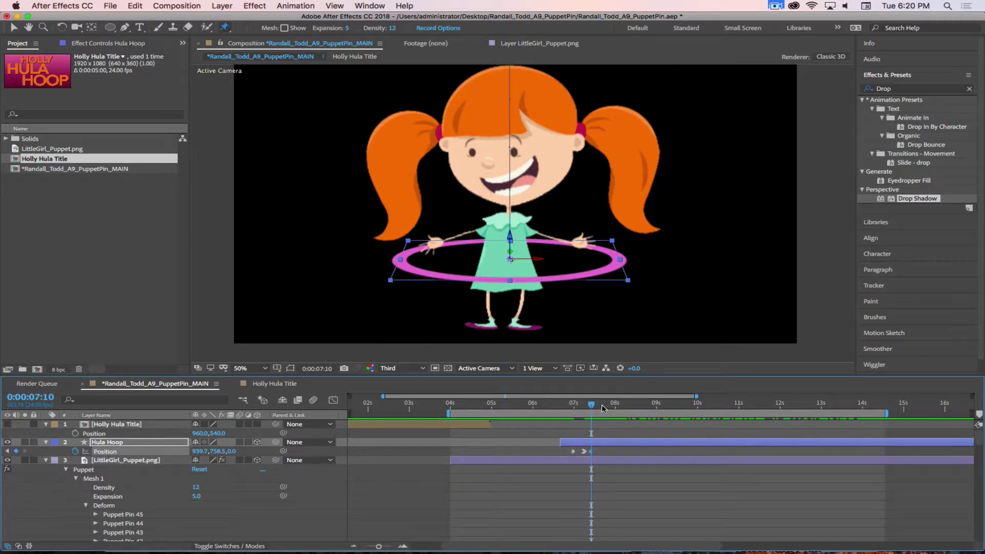
pyautogui.moveTo(592, 407)
pyautogui.mouseDown()
pyautogui.moveTo(624, 403)
pyautogui.moveTo(586, 403)
pyautogui.moveTo(623, 402)
pyautogui.moveTo(586, 404)
pyautogui.moveTo(605, 399)
pyautogui.mouseUp()
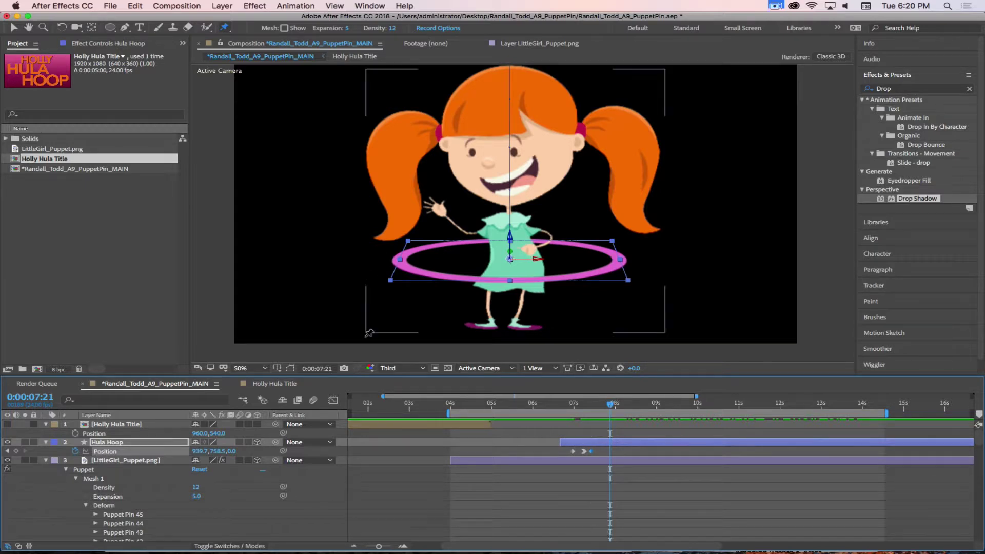
pyautogui.moveTo(205, 454); pyautogui.dragTo(52, 442)
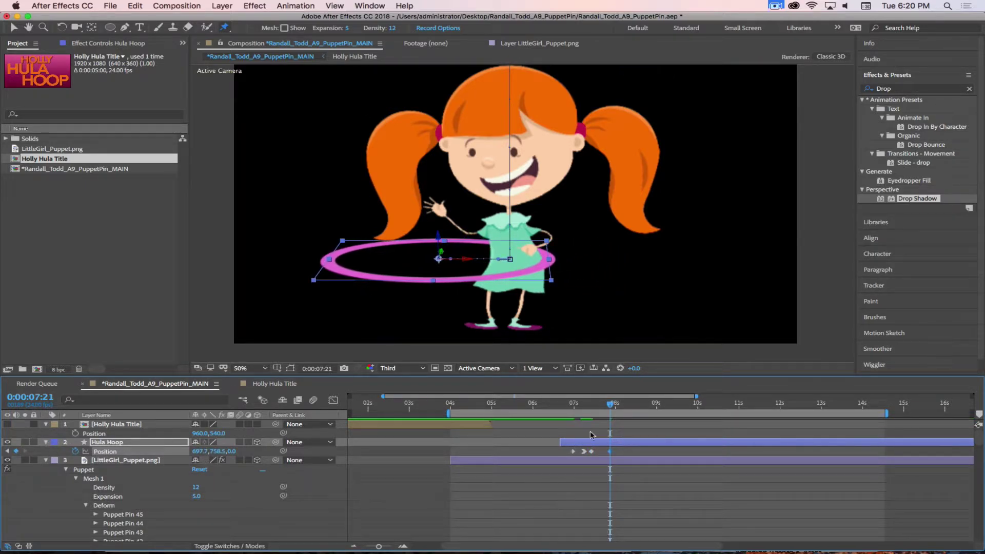
pyautogui.moveTo(609, 407)
pyautogui.mouseDown()
pyautogui.moveTo(549, 406)
pyautogui.moveTo(634, 406)
pyautogui.moveTo(616, 405)
pyautogui.mouseUp()
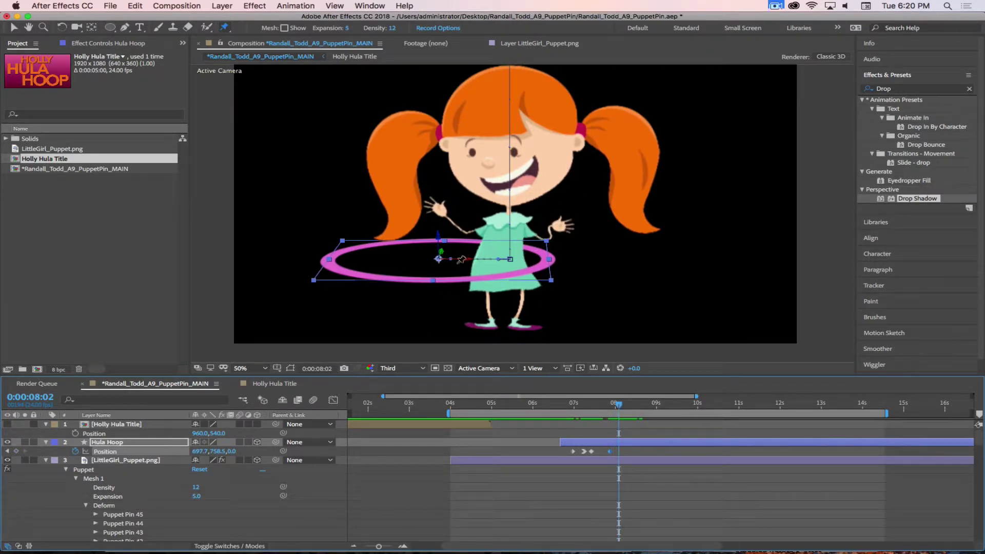
pyautogui.press('v')
pyautogui.moveTo(475, 263); pyautogui.dragTo(607, 264)
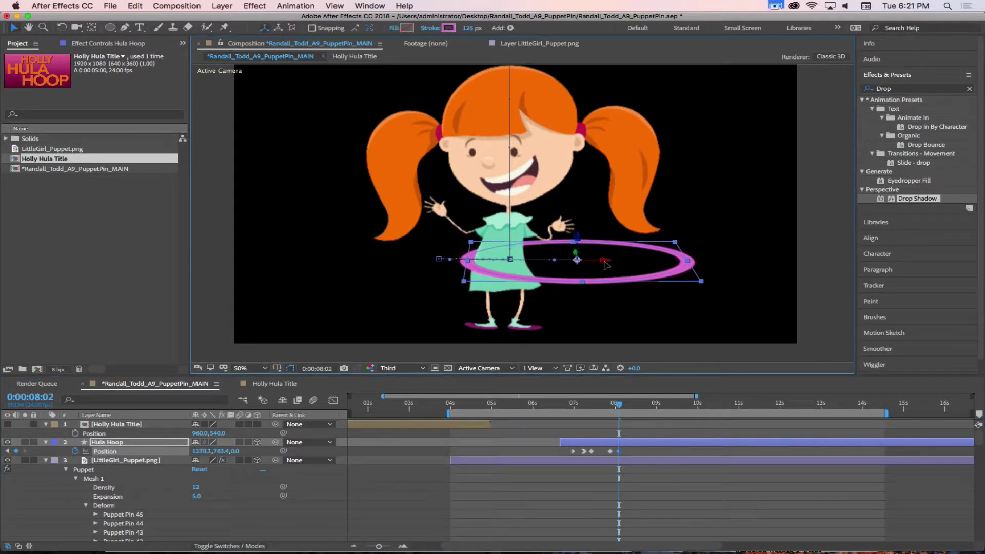
pyautogui.moveTo(616, 408)
pyautogui.mouseDown()
pyautogui.moveTo(577, 406)
pyautogui.moveTo(630, 404)
pyautogui.mouseUp()
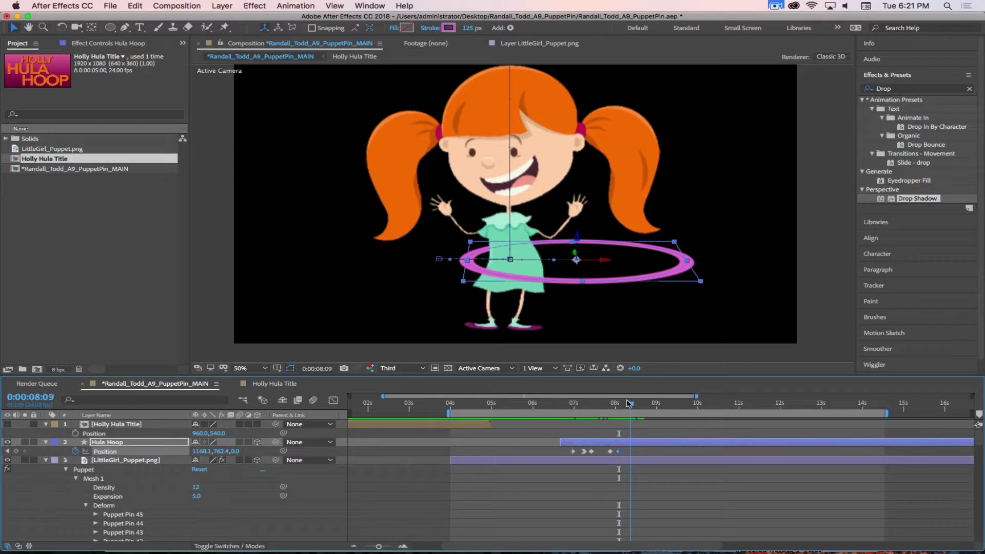
# Swing the hoop left at 8:09, right at 8:13 and left again at 8:21
pyautogui.click(603, 264)
pyautogui.moveTo(604, 264); pyautogui.dragTo(468, 263)
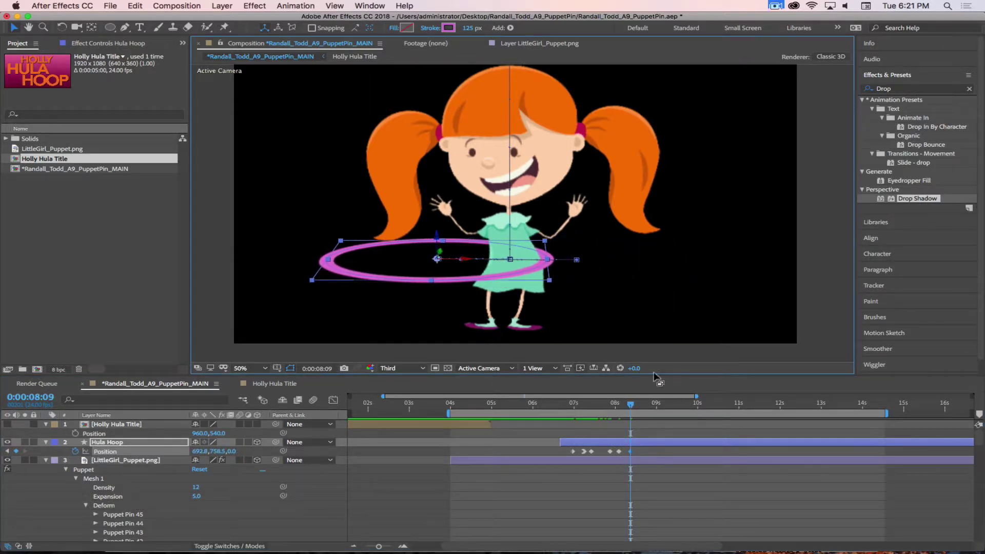
pyautogui.click(636, 409)
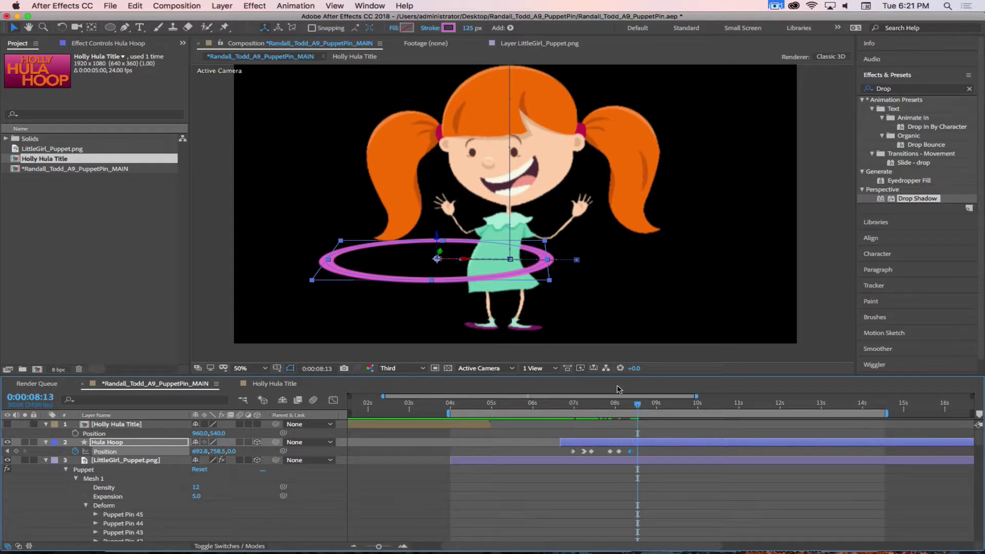
pyautogui.moveTo(465, 258); pyautogui.dragTo(602, 263)
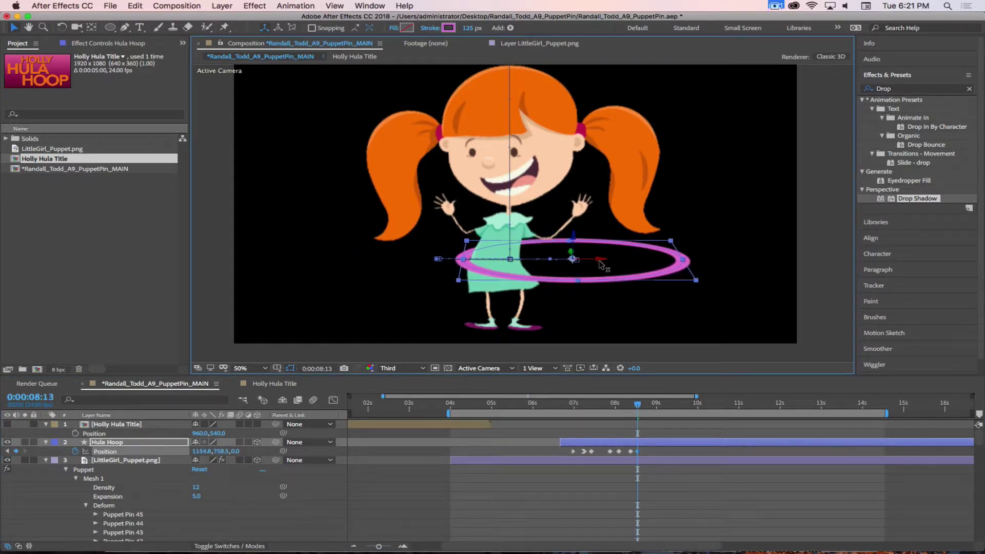
pyautogui.moveTo(638, 406); pyautogui.dragTo(650, 408)
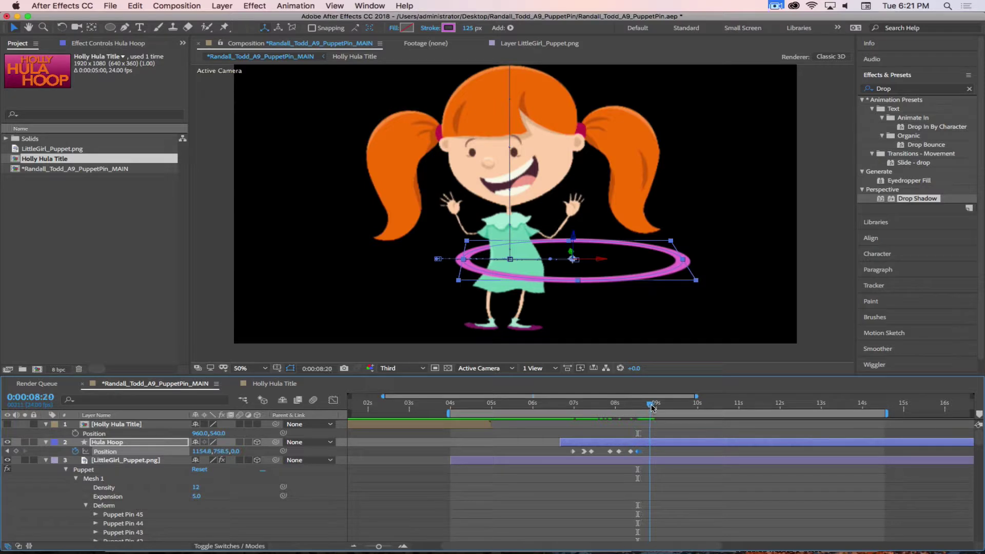
pyautogui.moveTo(605, 252); pyautogui.dragTo(465, 262)
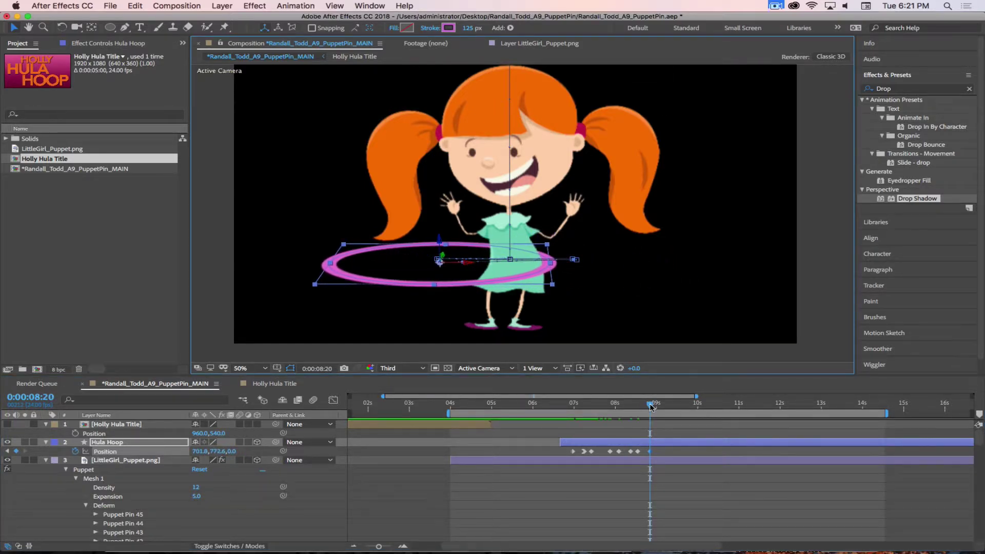
# Swing the hoop right at 9:03, slightly left at 9:06, right at 9:13, then review from 8:23
pyautogui.moveTo(650, 407); pyautogui.dragTo(659, 409)
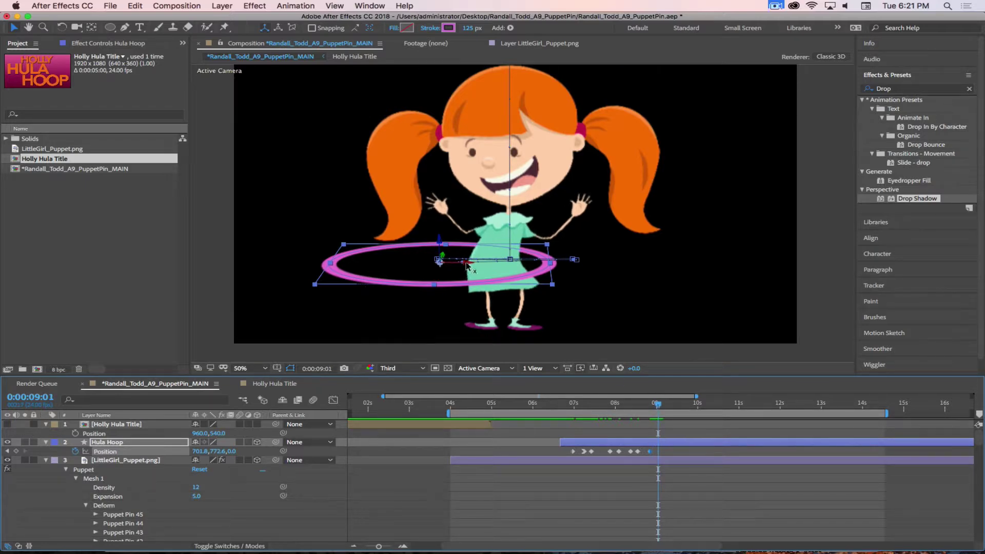
pyautogui.moveTo(476, 264); pyautogui.dragTo(609, 263)
pyautogui.moveTo(660, 404); pyautogui.dragTo(666, 405)
pyautogui.moveTo(590, 264); pyautogui.dragTo(472, 267)
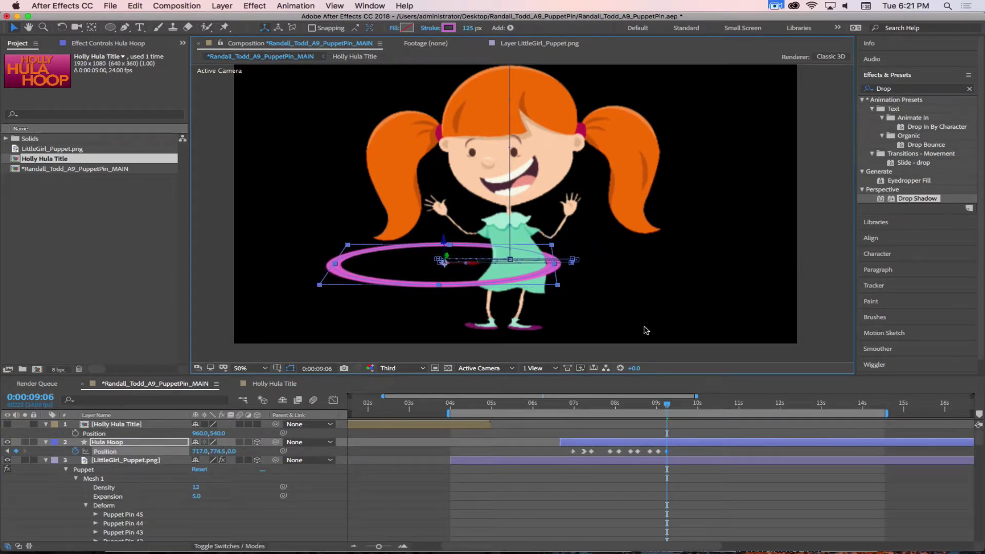
pyautogui.click(669, 405)
pyautogui.moveTo(671, 405); pyautogui.dragTo(681, 406)
pyautogui.moveTo(467, 263); pyautogui.dragTo(593, 257)
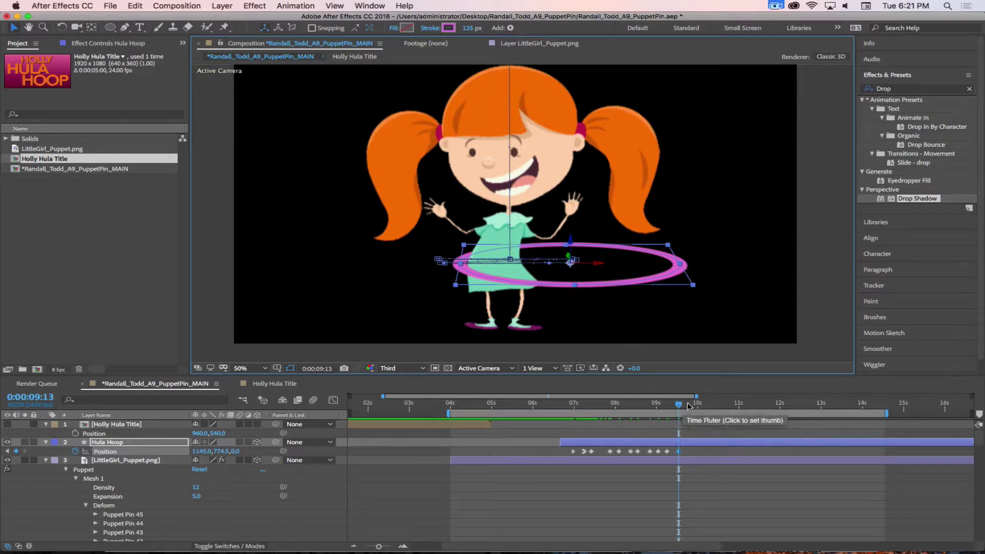
pyautogui.moveTo(678, 405); pyautogui.dragTo(602, 403)
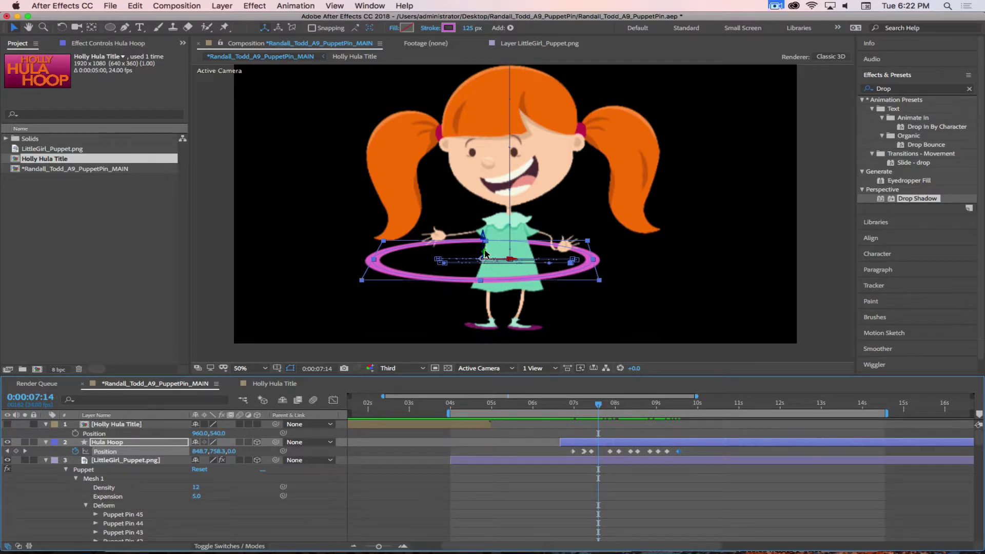
# Dip the hoop lower and nearer at 7:14, raise it farther at 7:23, lower it nearer at 8:04
pyautogui.moveTo(484, 253); pyautogui.dragTo(483, 264)
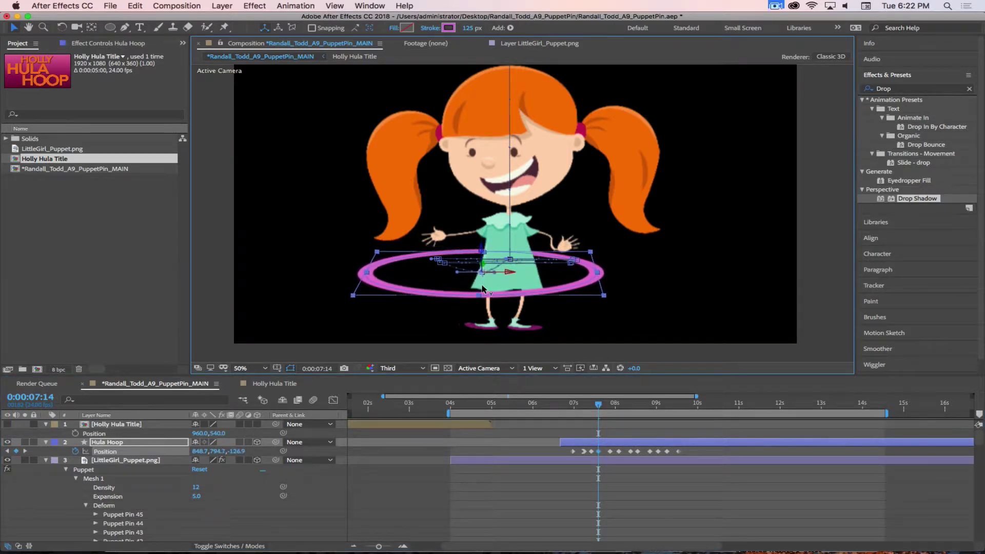
pyautogui.moveTo(598, 404)
pyautogui.mouseDown()
pyautogui.moveTo(569, 406)
pyautogui.moveTo(632, 409)
pyautogui.moveTo(585, 408)
pyautogui.moveTo(613, 409)
pyautogui.mouseUp()
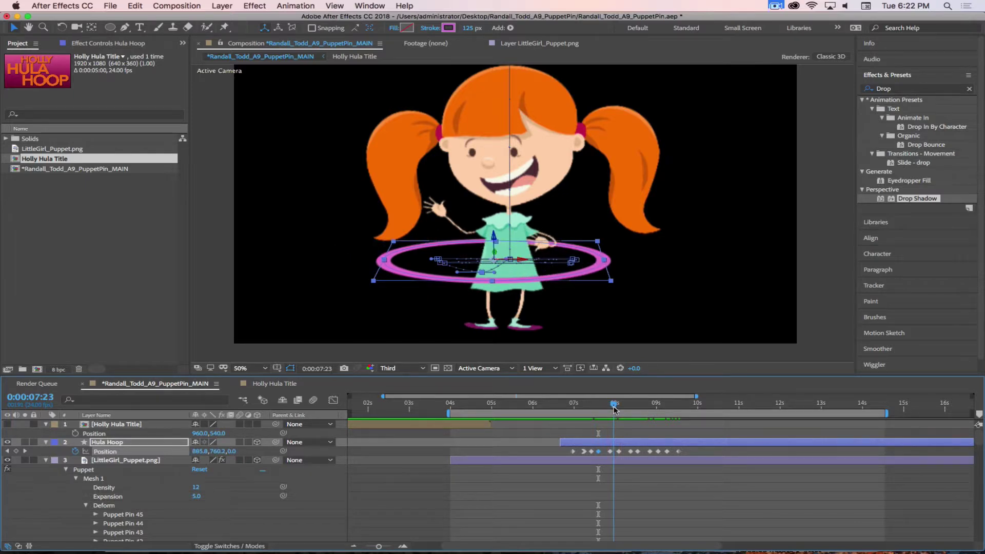
pyautogui.moveTo(496, 253); pyautogui.dragTo(496, 240)
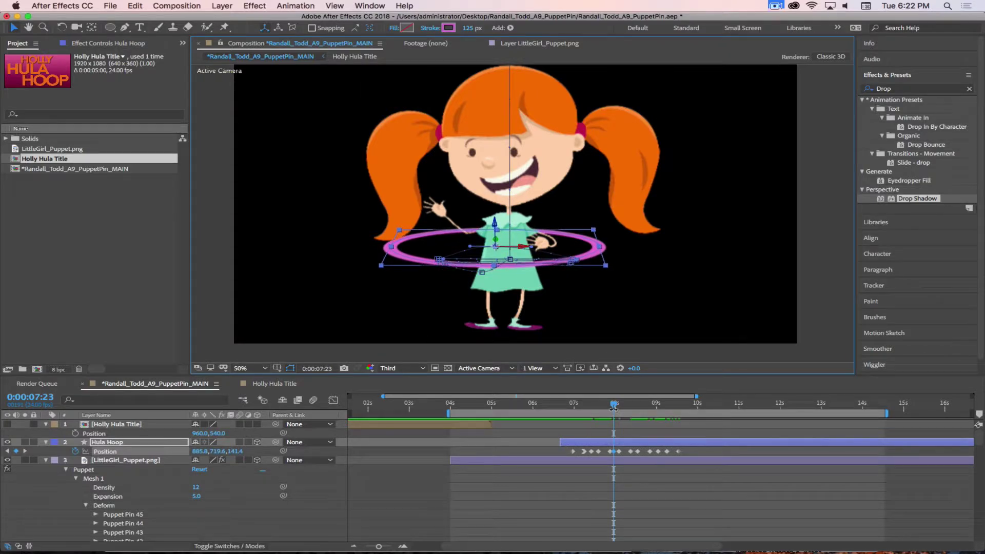
pyautogui.moveTo(614, 404); pyautogui.dragTo(625, 404)
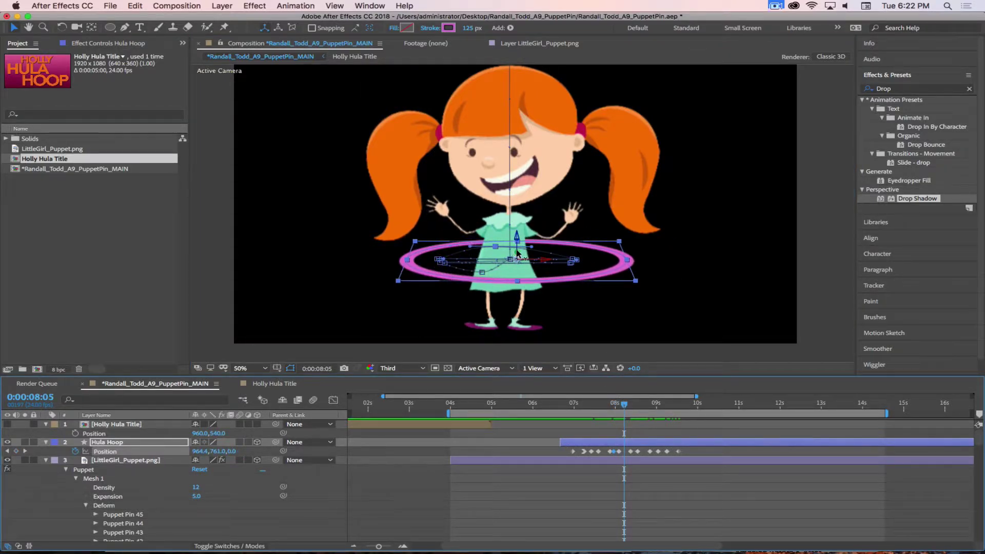
pyautogui.moveTo(517, 253); pyautogui.dragTo(635, 405)
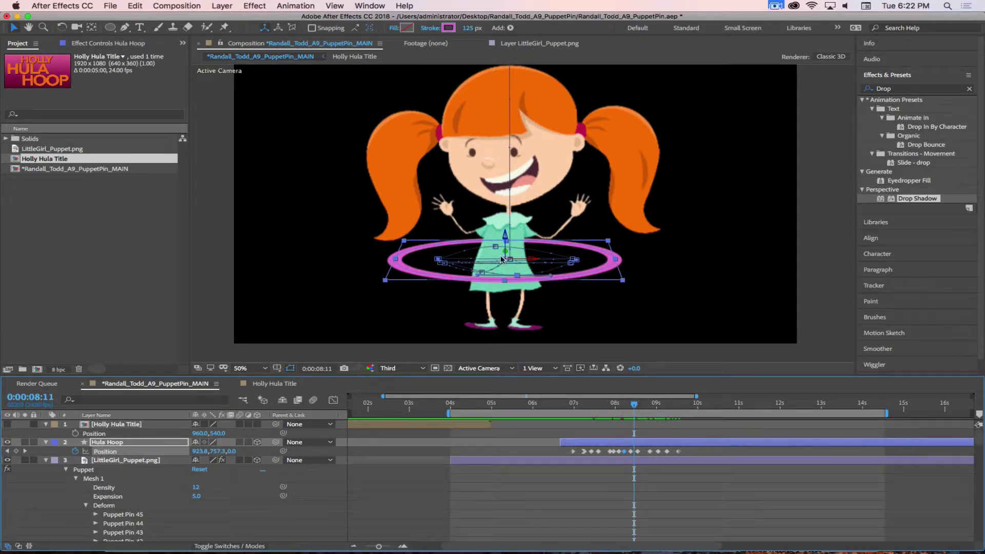
# Alternate the hoop's height and depth at 8:11, 8:16, 8:23 and 9:03, then scrub back to review
pyautogui.moveTo(505, 252); pyautogui.dragTo(506, 239)
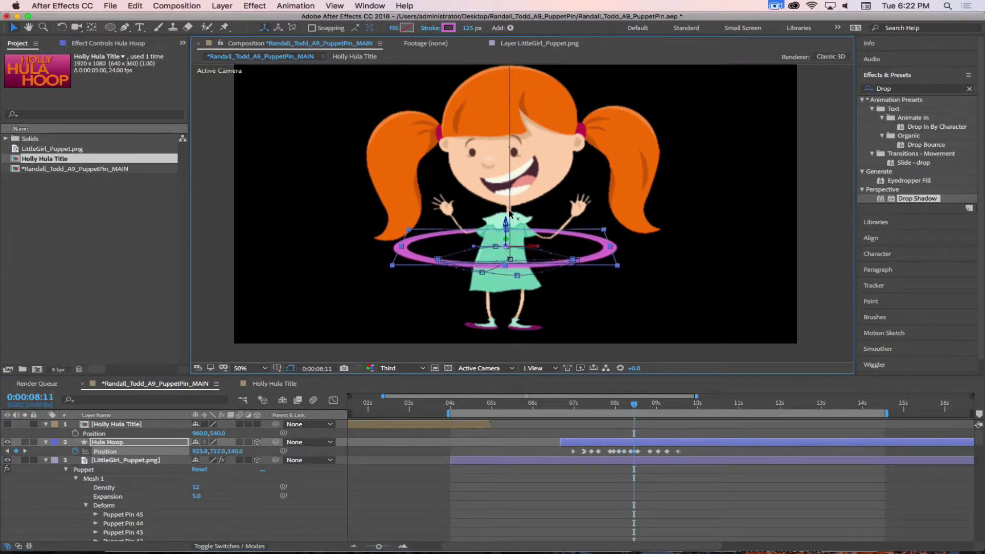
pyautogui.click(606, 368)
pyautogui.moveTo(634, 405); pyautogui.dragTo(642, 405)
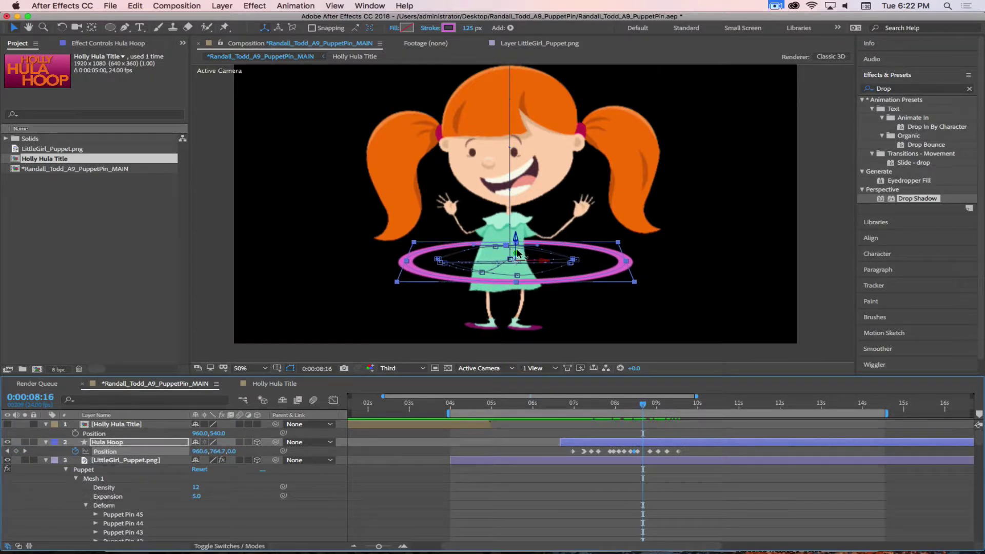
pyautogui.moveTo(519, 278); pyautogui.dragTo(523, 296)
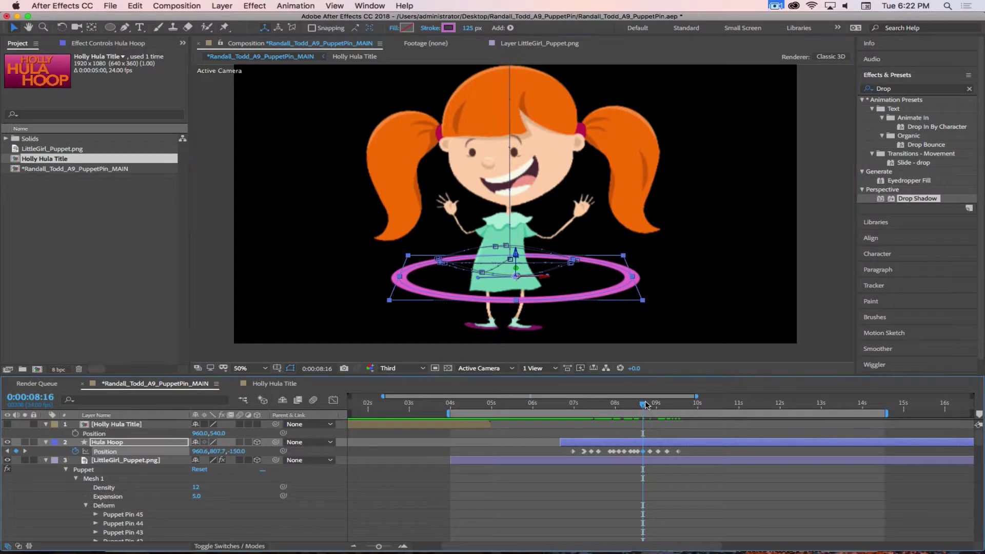
pyautogui.moveTo(644, 404); pyautogui.dragTo(659, 403)
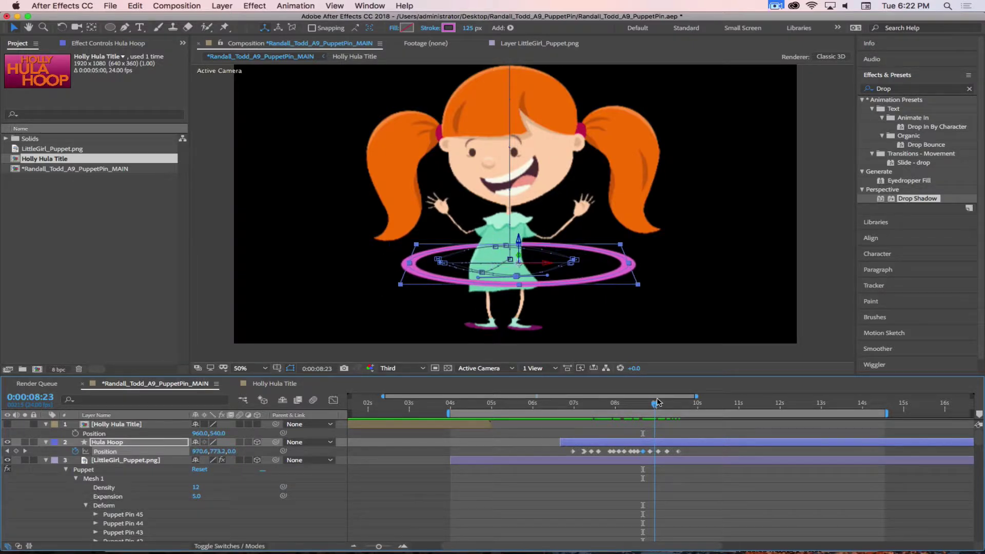
pyautogui.moveTo(522, 250)
pyautogui.mouseDown()
pyautogui.moveTo(522, 241)
pyautogui.moveTo(521, 273)
pyautogui.moveTo(518, 244)
pyautogui.mouseUp()
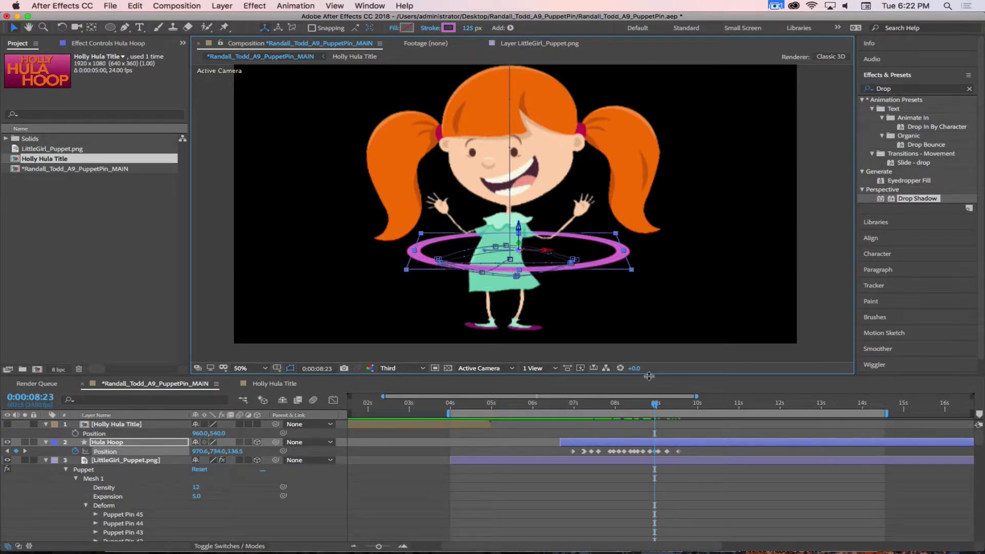
pyautogui.moveTo(656, 407); pyautogui.dragTo(662, 407)
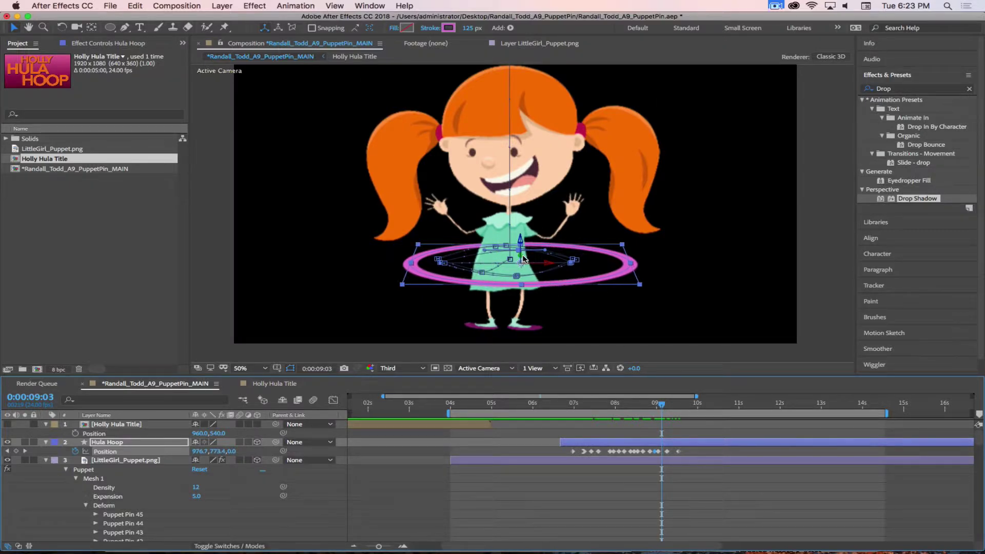
pyautogui.moveTo(519, 259); pyautogui.dragTo(521, 288)
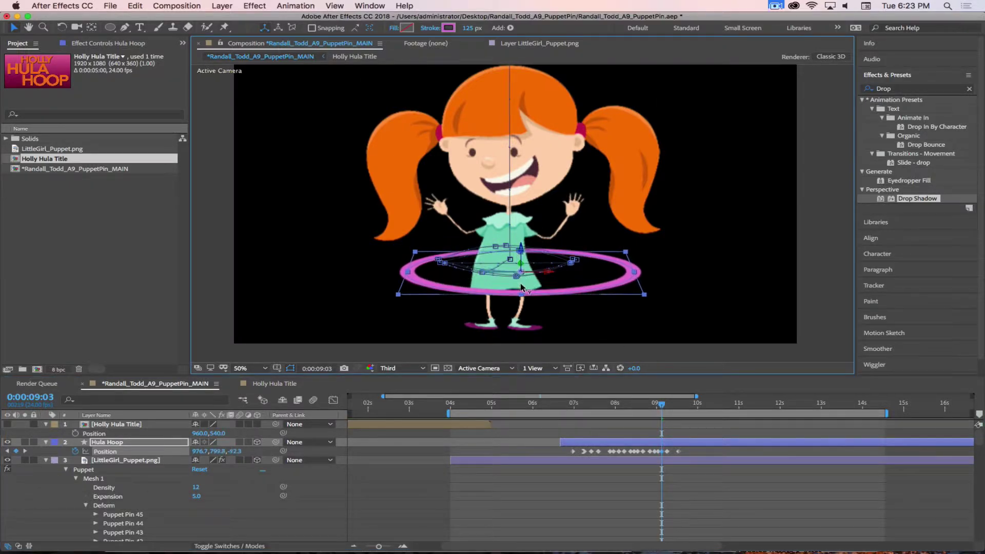
pyautogui.moveTo(661, 404)
pyautogui.mouseDown()
pyautogui.moveTo(579, 406)
pyautogui.moveTo(687, 409)
pyautogui.moveTo(650, 411)
pyautogui.mouseUp()
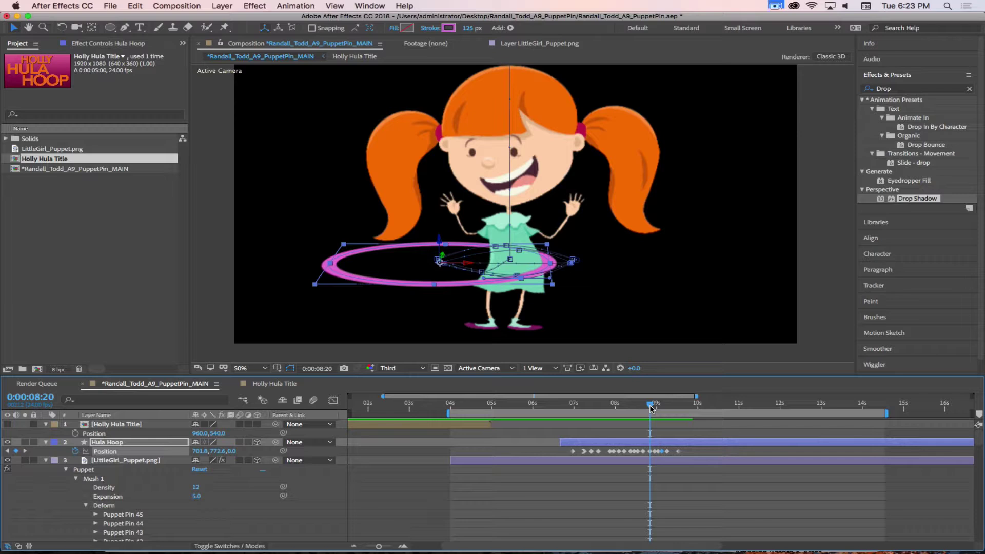
# Keyframe the hoop raised around the girl's waist, then swung to her left and right
pyautogui.moveTo(650, 407); pyautogui.dragTo(672, 405)
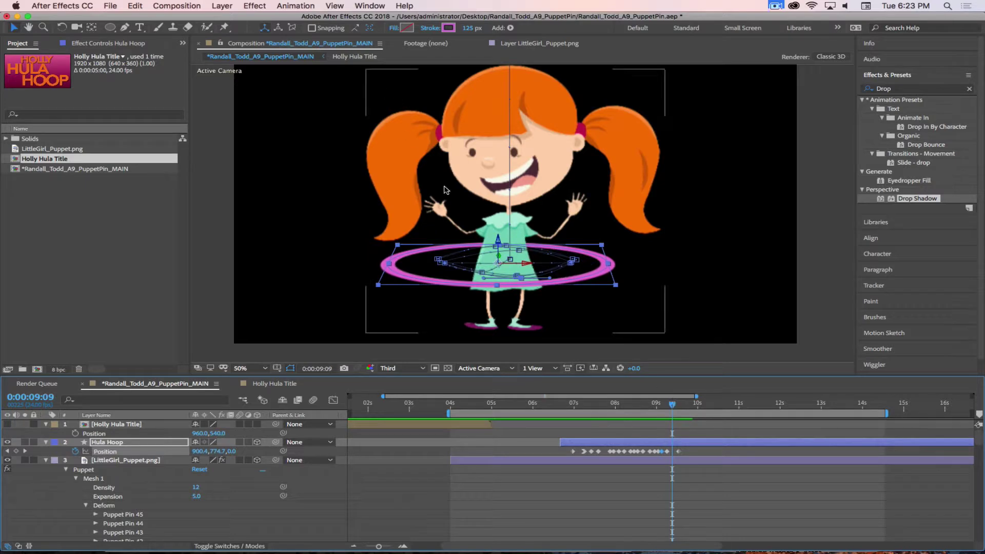
pyautogui.moveTo(502, 259); pyautogui.dragTo(504, 214)
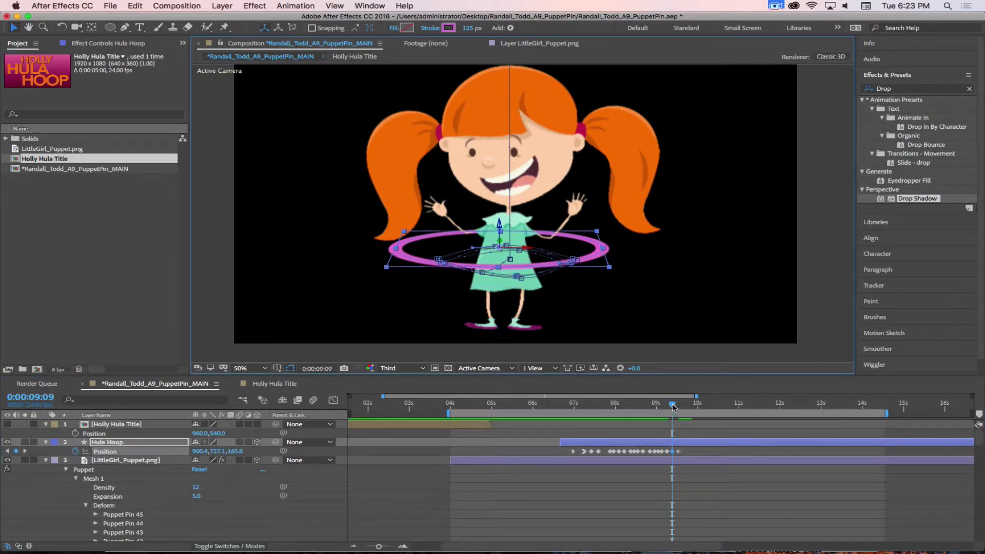
pyautogui.moveTo(673, 408); pyautogui.dragTo(687, 406)
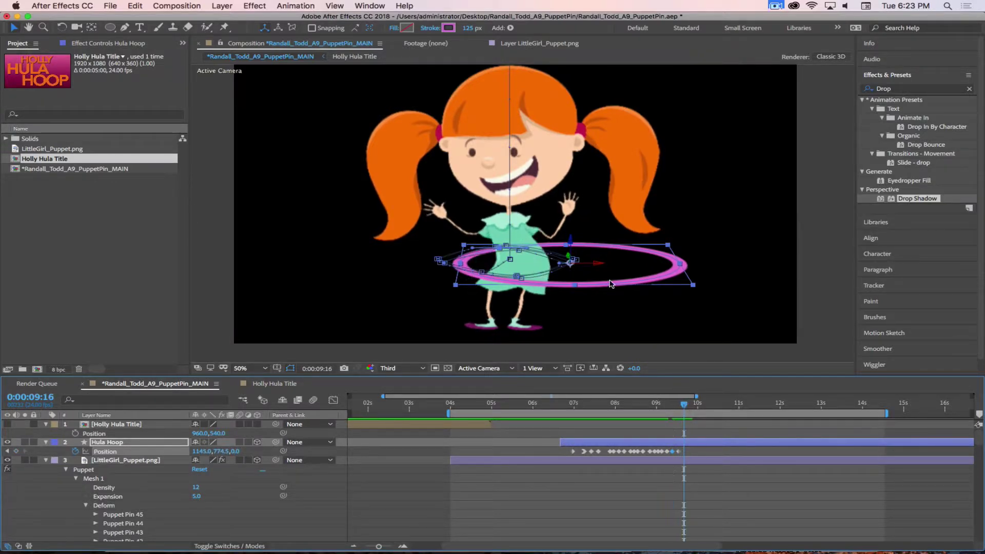
pyautogui.moveTo(597, 266); pyautogui.dragTo(471, 259)
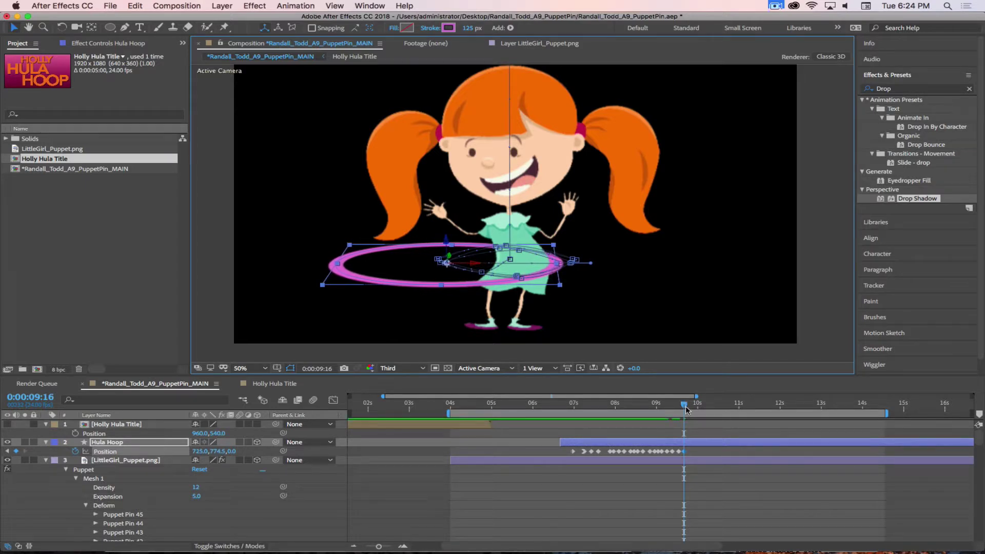
pyautogui.moveTo(686, 409); pyautogui.dragTo(697, 408)
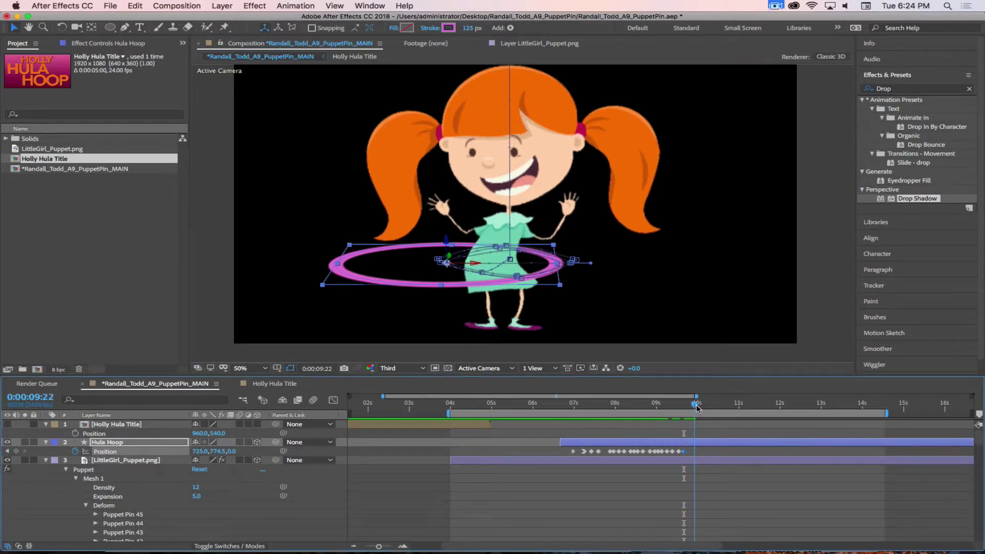
pyautogui.moveTo(472, 271); pyautogui.dragTo(597, 269)
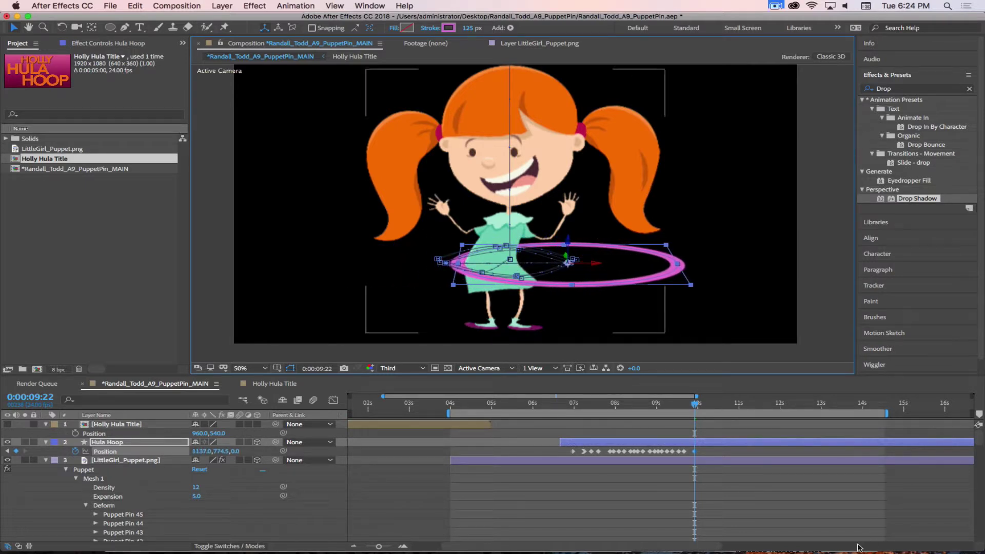
# Swing the hoop left at 10:04, right at 10:09, and left again at 10:13
pyautogui.moveTo(695, 406); pyautogui.dragTo(704, 407)
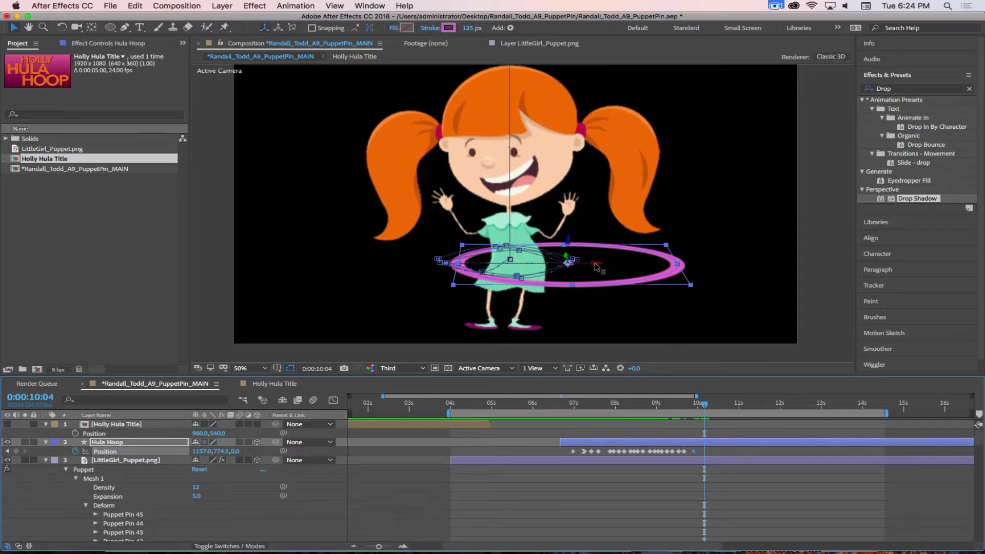
pyautogui.moveTo(595, 265); pyautogui.dragTo(471, 263)
pyautogui.moveTo(706, 407); pyautogui.dragTo(714, 407)
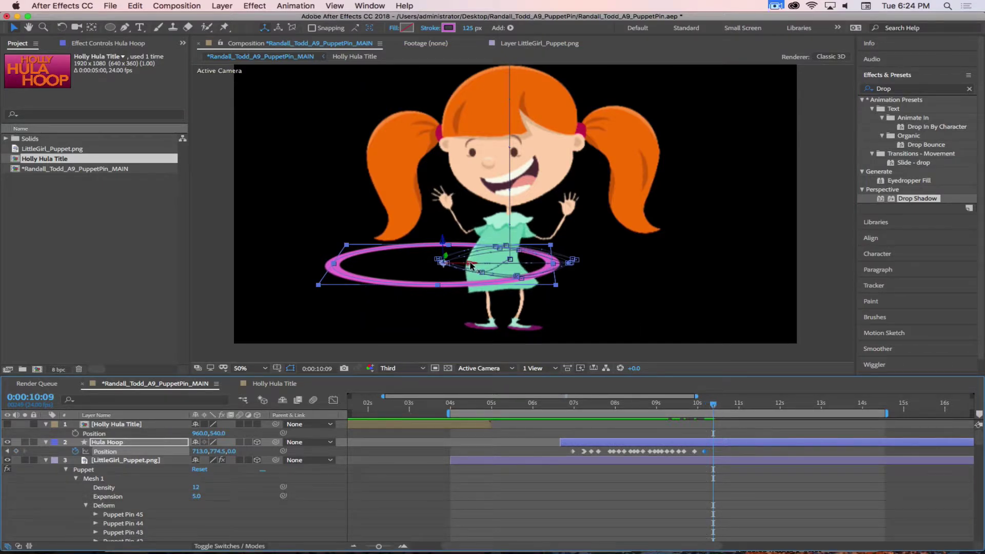
pyautogui.moveTo(471, 263); pyautogui.dragTo(595, 265)
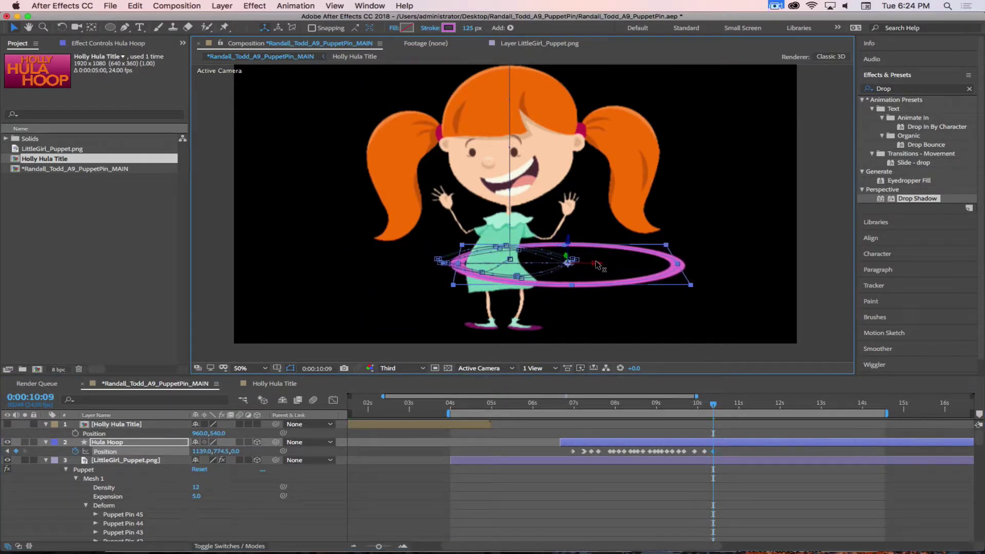
pyautogui.click(722, 406)
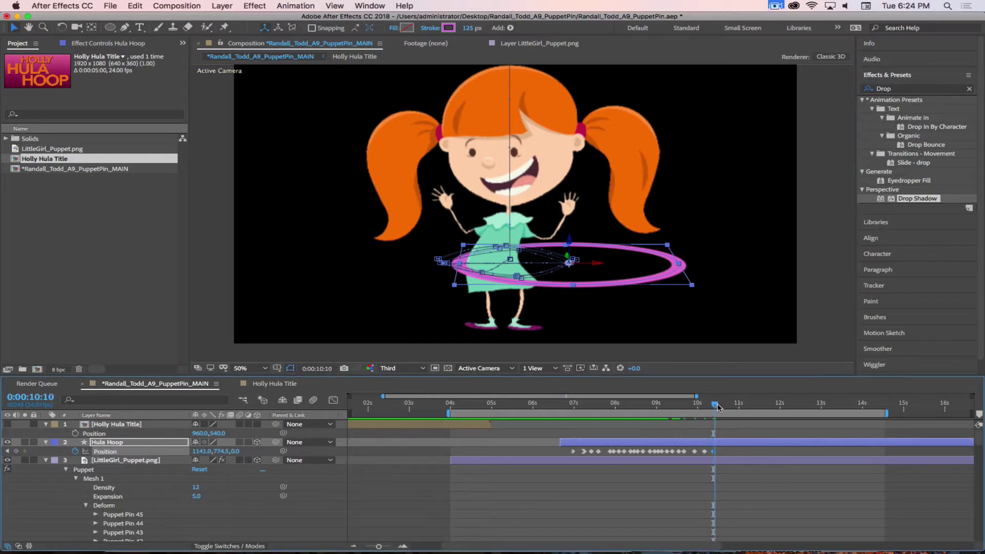
pyautogui.click(721, 406)
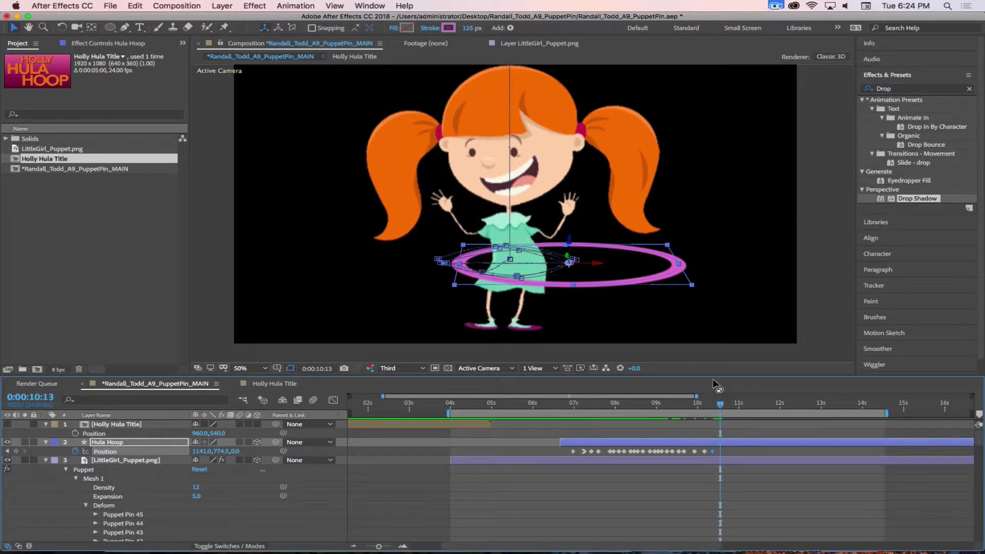
pyautogui.moveTo(590, 262); pyautogui.dragTo(474, 267)
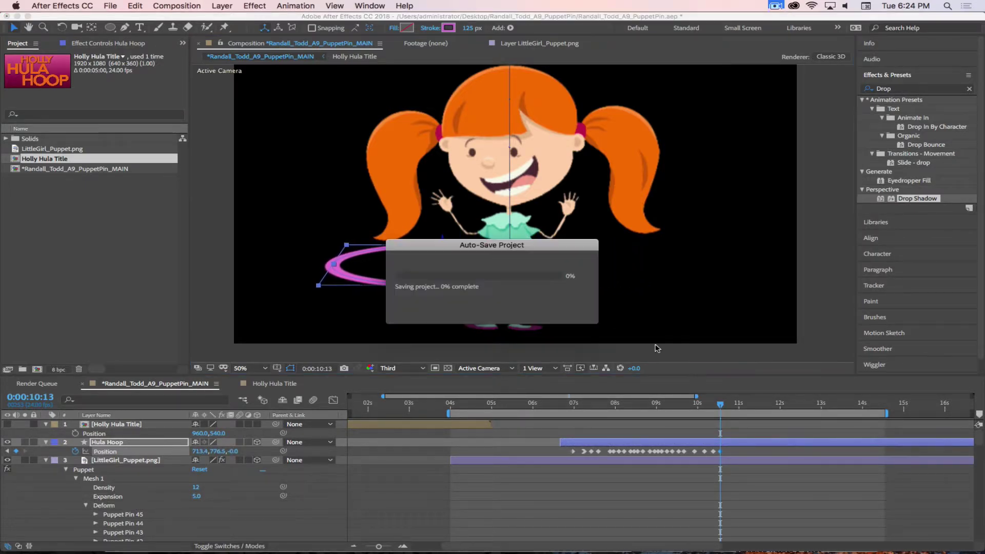
# Swing the hoop right two frames later, then left at 10:19
pyautogui.moveTo(720, 407); pyautogui.dragTo(725, 406)
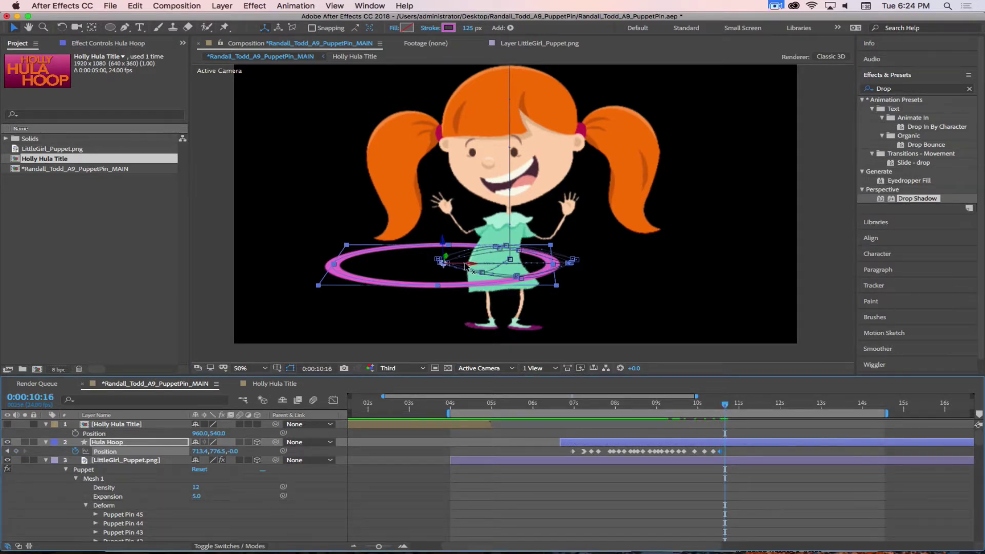
pyautogui.moveTo(465, 265); pyautogui.dragTo(597, 267)
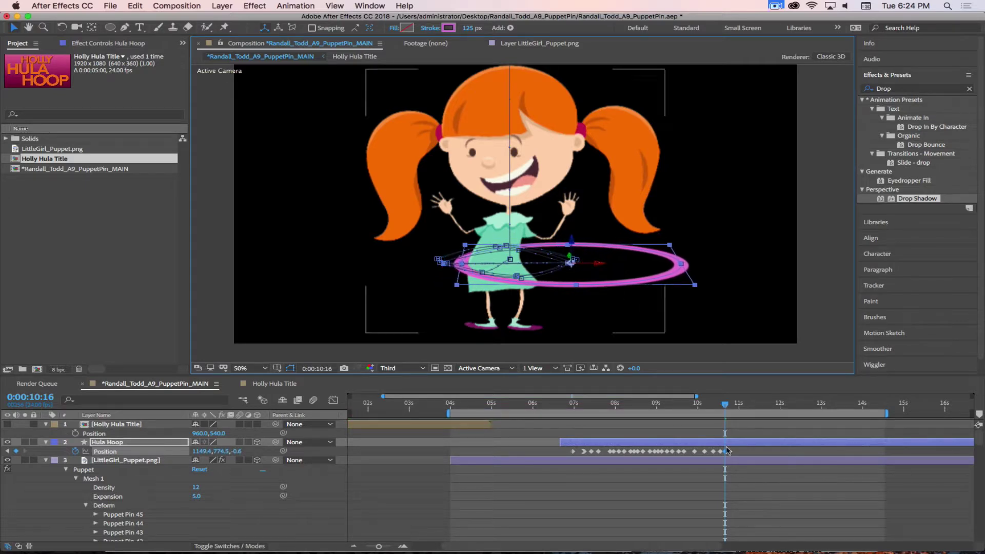
pyautogui.moveTo(725, 404); pyautogui.dragTo(725, 407)
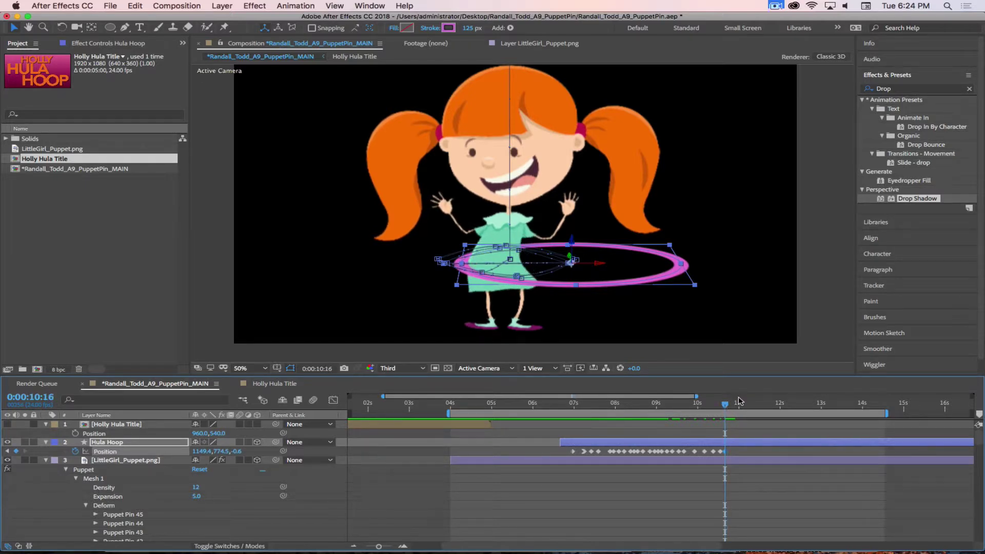
pyautogui.press('pagedown')
pyautogui.press('pagedown')
pyautogui.press('pagedown')
pyautogui.press('pagedown')
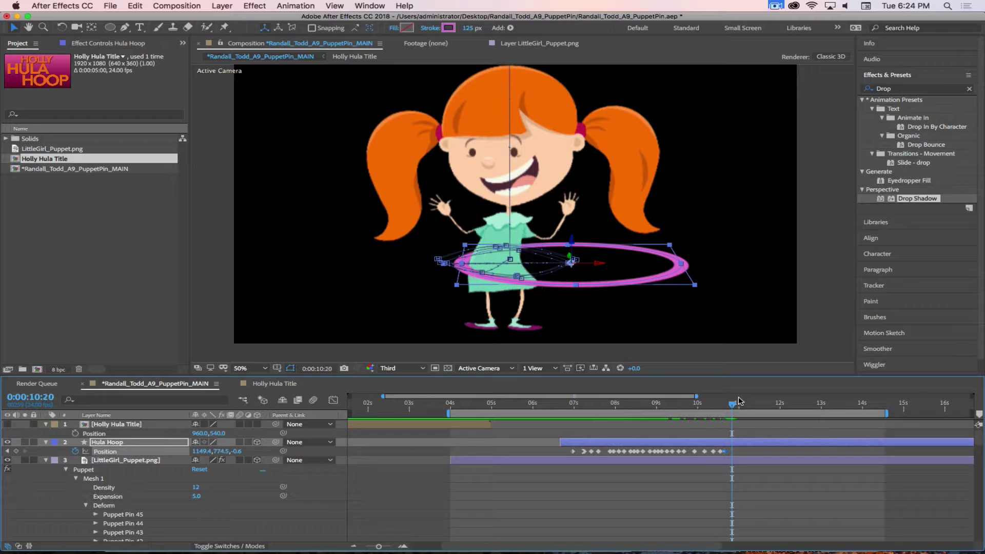
pyautogui.press('pageup')
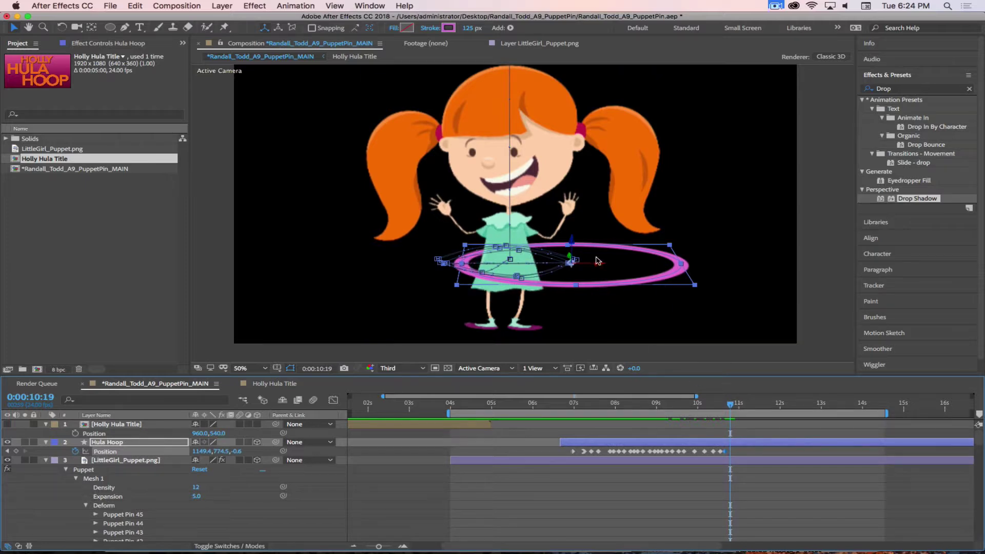
pyautogui.moveTo(597, 261); pyautogui.dragTo(461, 262)
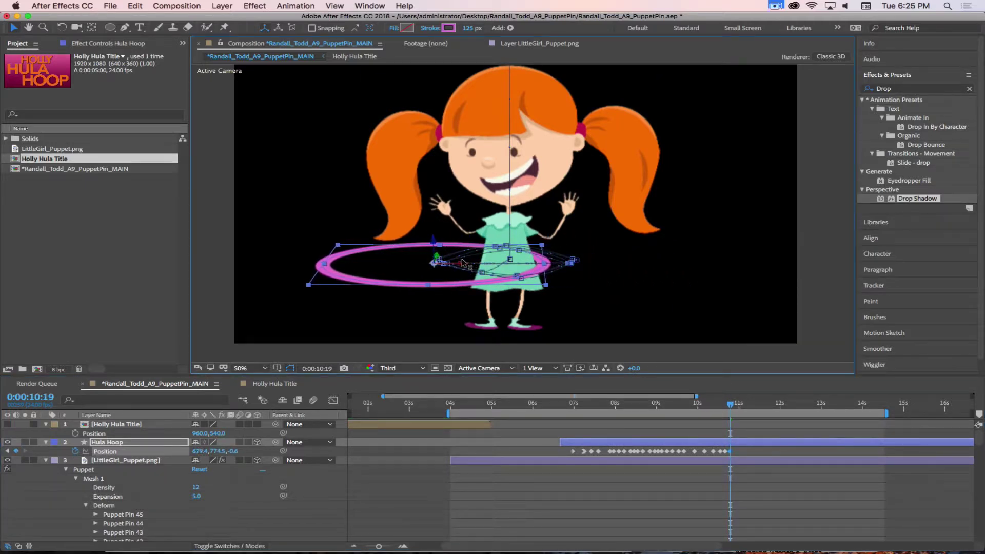
# Swing the hoop right at 10:21 and left at 11:00, then scrub back to preview
pyautogui.click(735, 405)
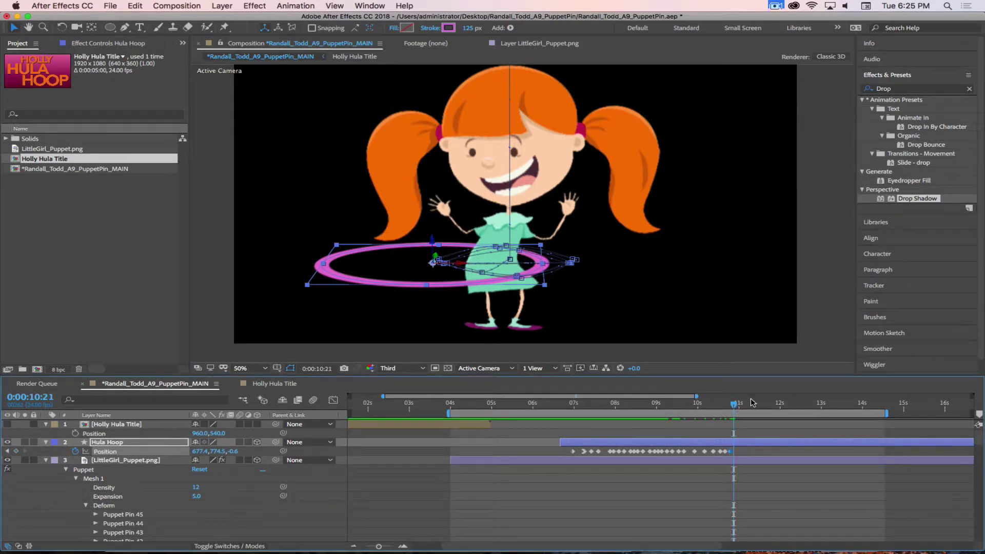
pyautogui.moveTo(468, 267); pyautogui.dragTo(612, 266)
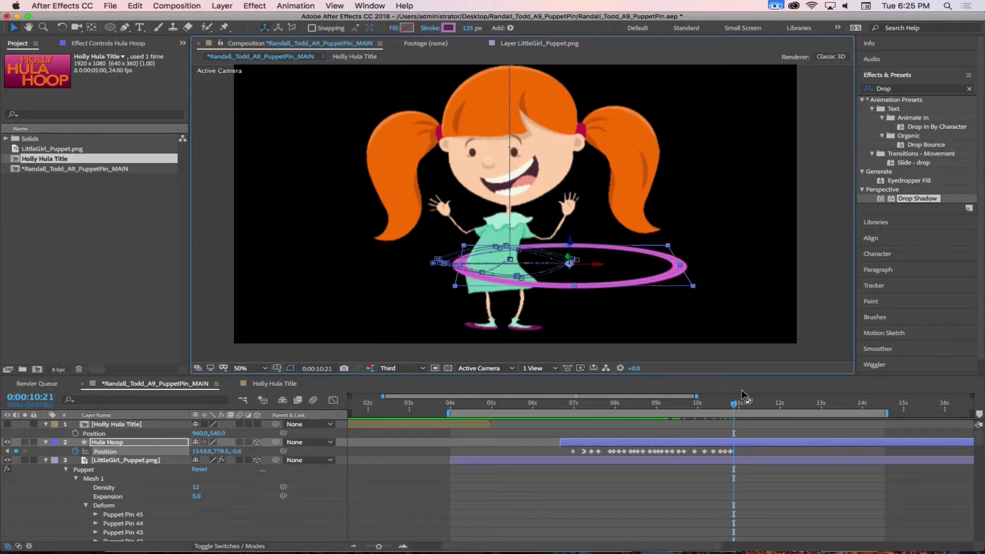
pyautogui.click(741, 405)
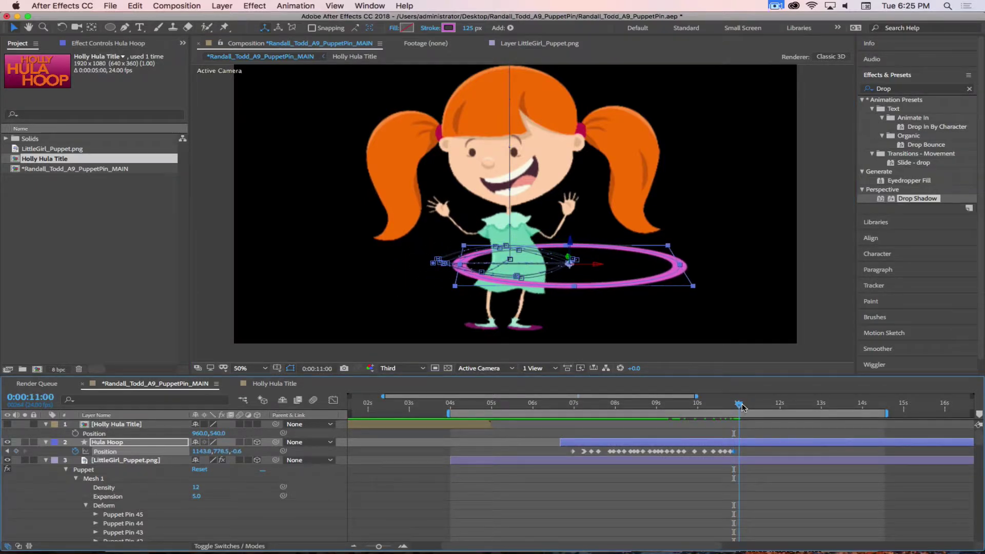
pyautogui.click(742, 405)
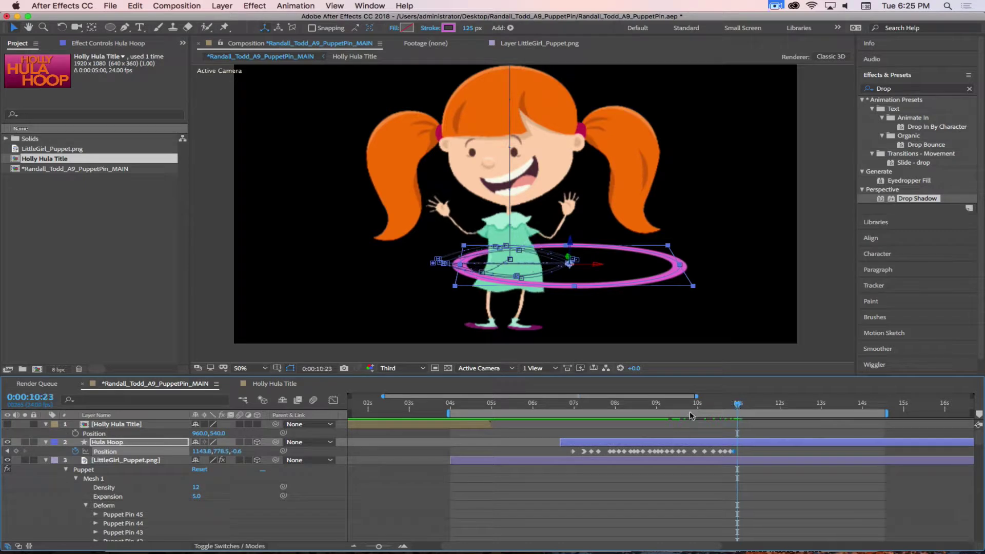
pyautogui.press('pageup')
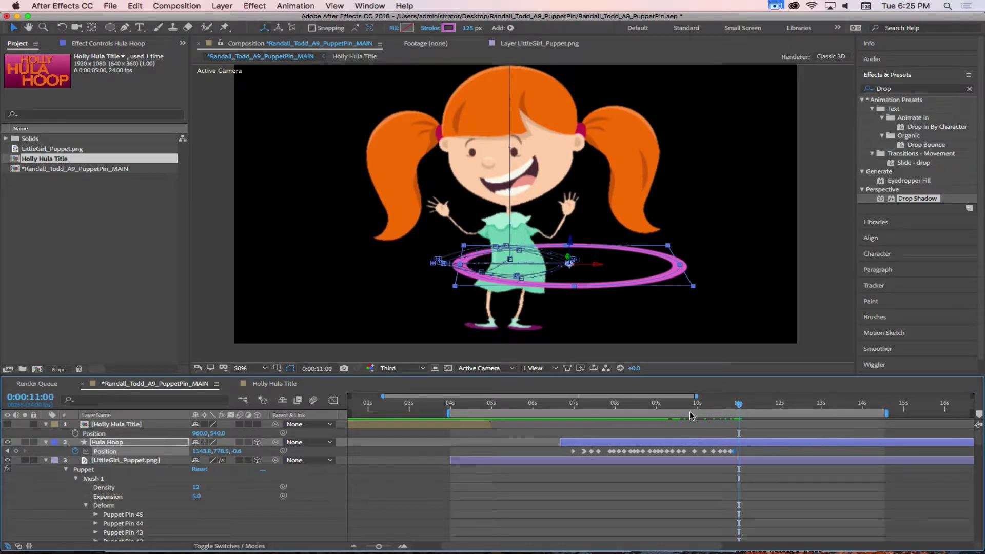
pyautogui.moveTo(585, 266); pyautogui.dragTo(468, 266)
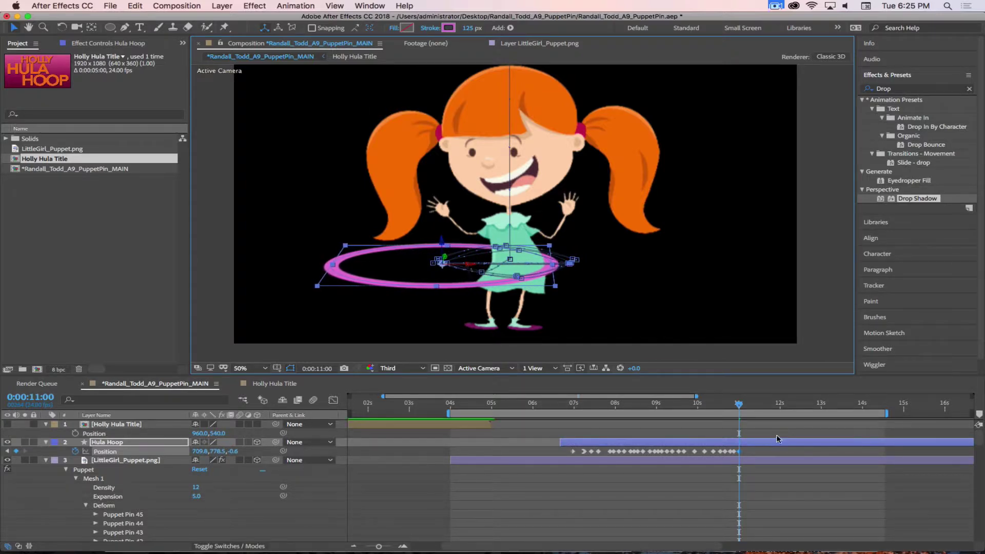
pyautogui.moveTo(739, 407); pyautogui.dragTo(685, 405)
# Raise the hoop near 9 seconds, lower it at 9:22, and raise it at 10:05
pyautogui.moveTo(685, 404); pyautogui.dragTo(681, 404)
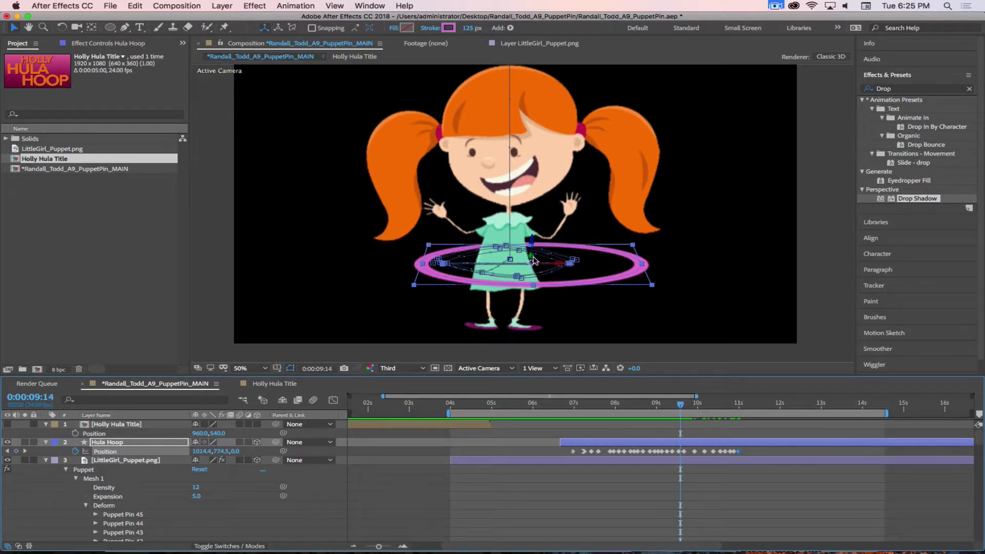
pyautogui.moveTo(533, 259); pyautogui.dragTo(535, 300)
pyautogui.press('super+z')
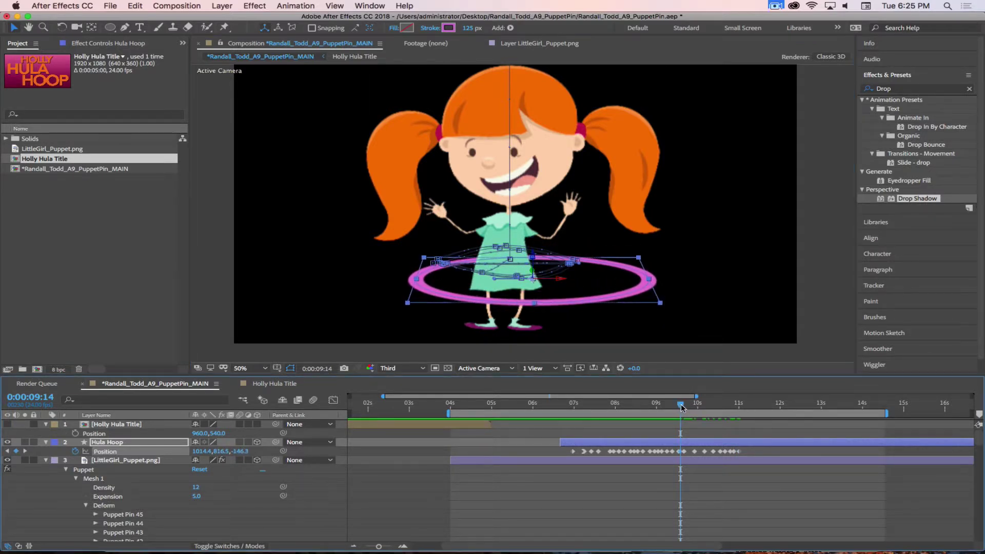
pyautogui.moveTo(680, 403); pyautogui.dragTo(689, 406)
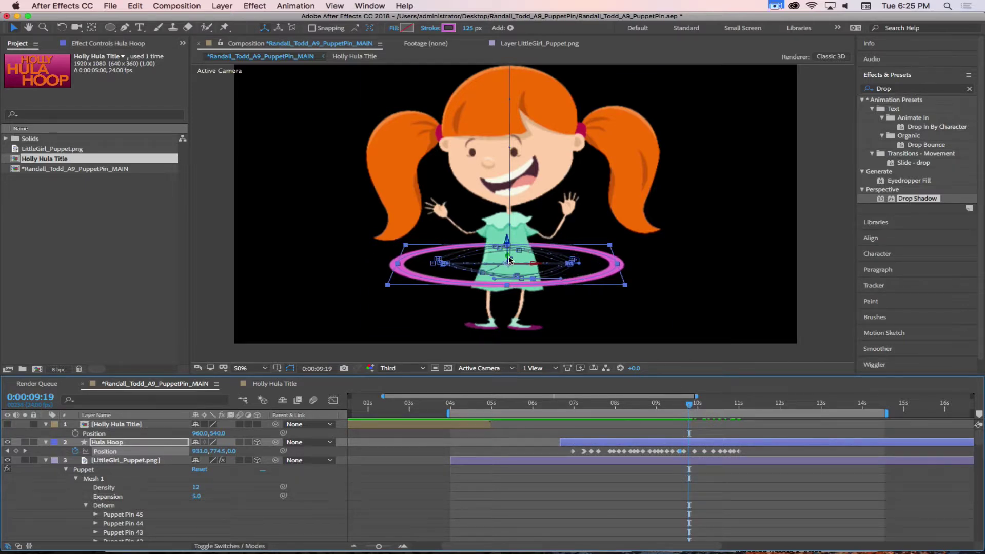
pyautogui.moveTo(510, 259); pyautogui.dragTo(509, 246)
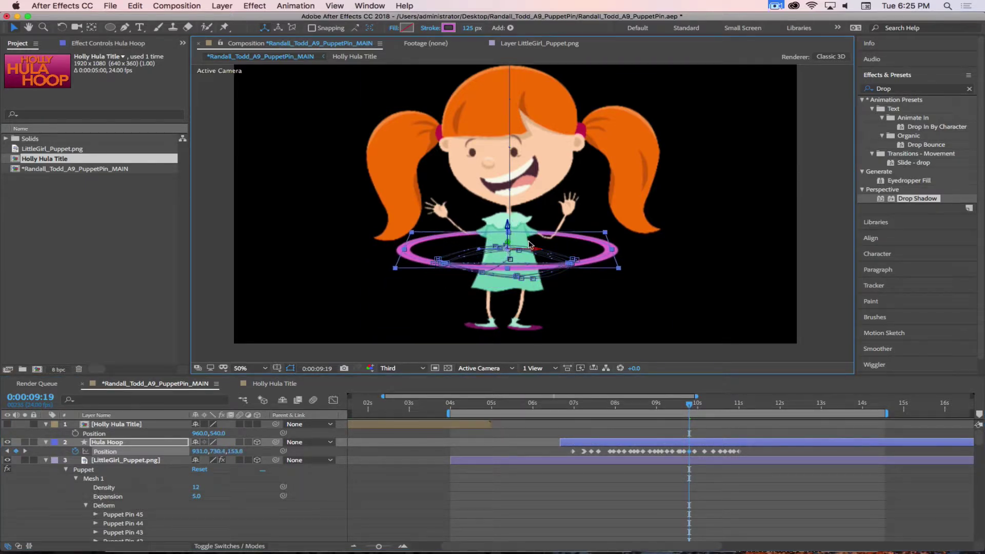
pyautogui.moveTo(691, 404); pyautogui.dragTo(698, 406)
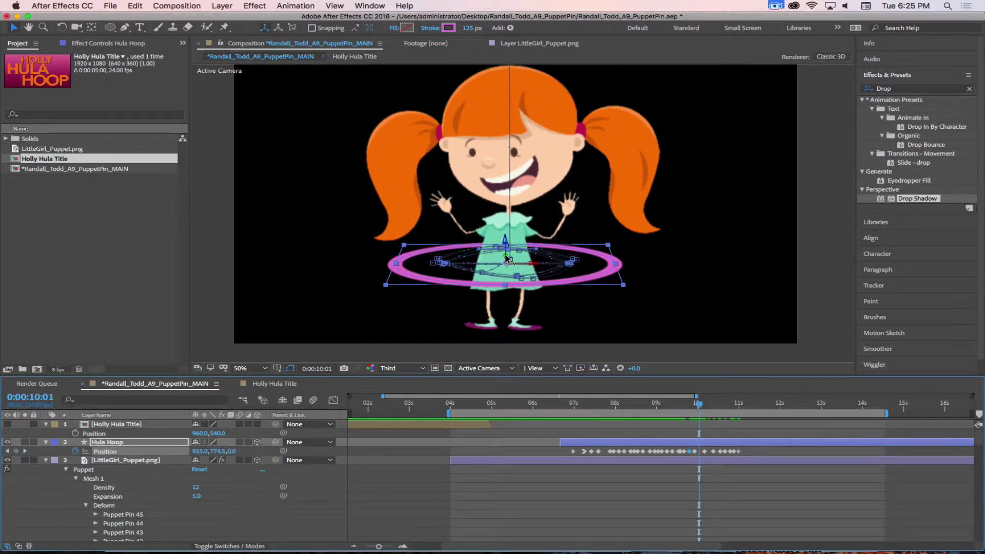
pyautogui.moveTo(506, 258); pyautogui.dragTo(504, 296)
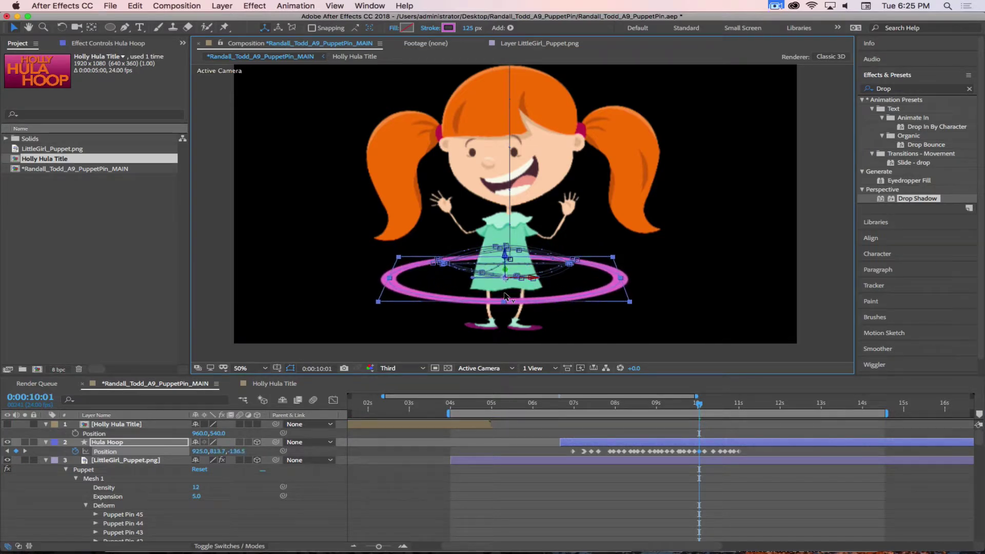
pyautogui.moveTo(700, 408); pyautogui.dragTo(711, 407)
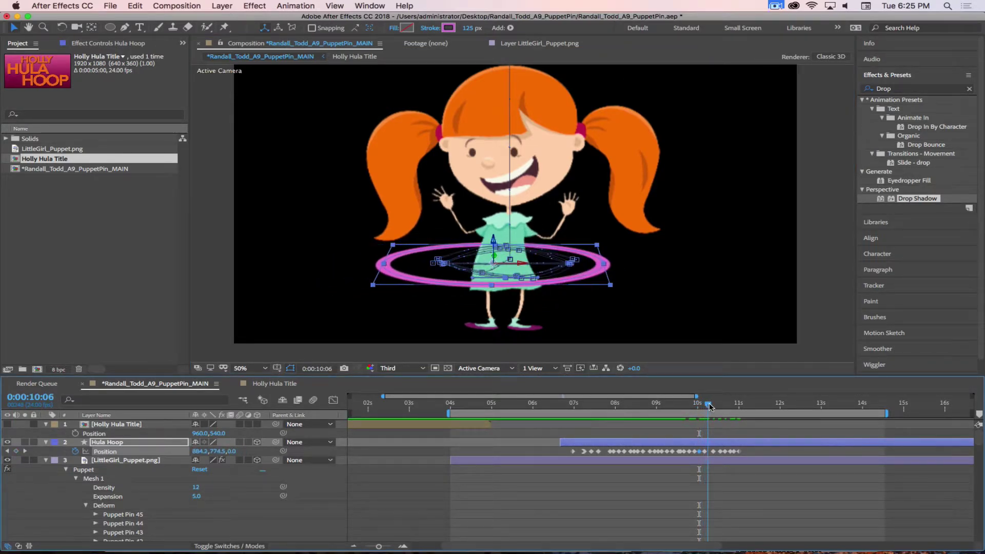
pyautogui.moveTo(496, 258); pyautogui.dragTo(498, 217)
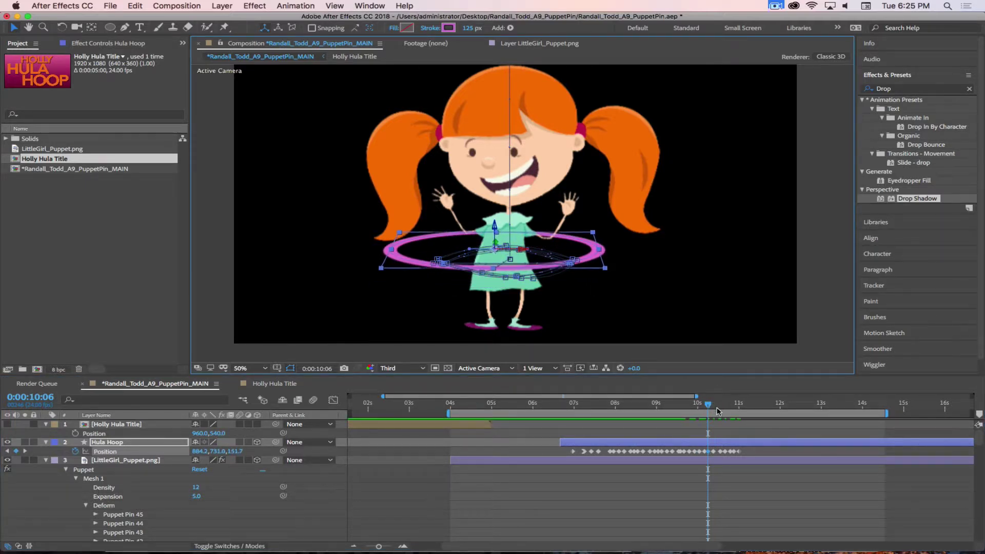
# Alternate the hoop down and up on frames from 10:10 to 10:22, then go to 11:20
pyautogui.moveTo(708, 405); pyautogui.dragTo(717, 407)
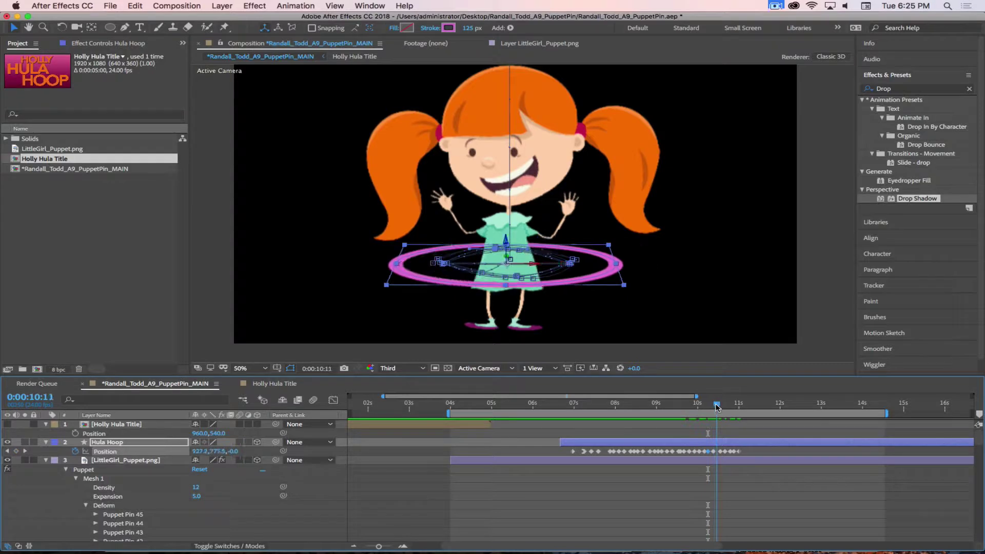
pyautogui.moveTo(507, 259); pyautogui.dragTo(510, 301)
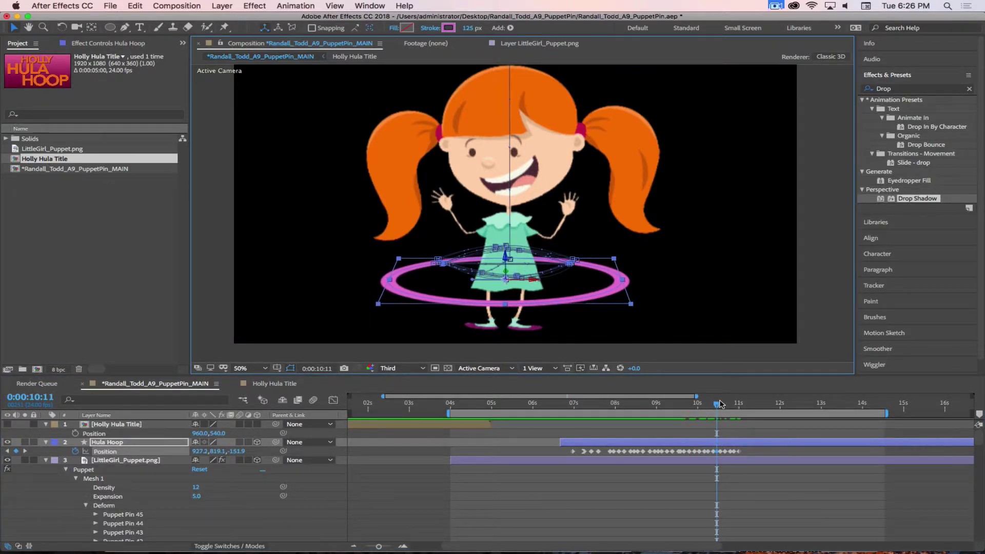
pyautogui.moveTo(718, 405); pyautogui.dragTo(724, 405)
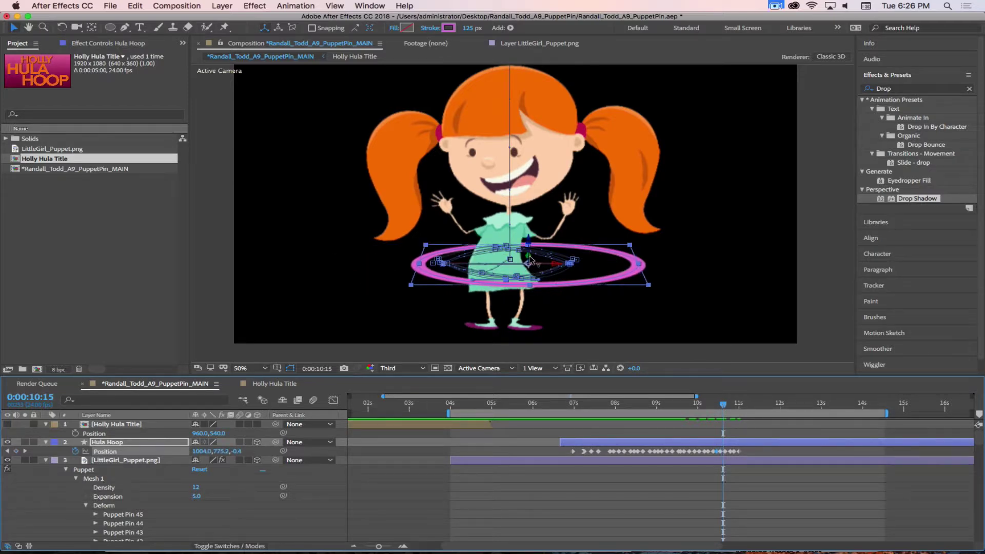
pyautogui.moveTo(530, 260); pyautogui.dragTo(528, 249)
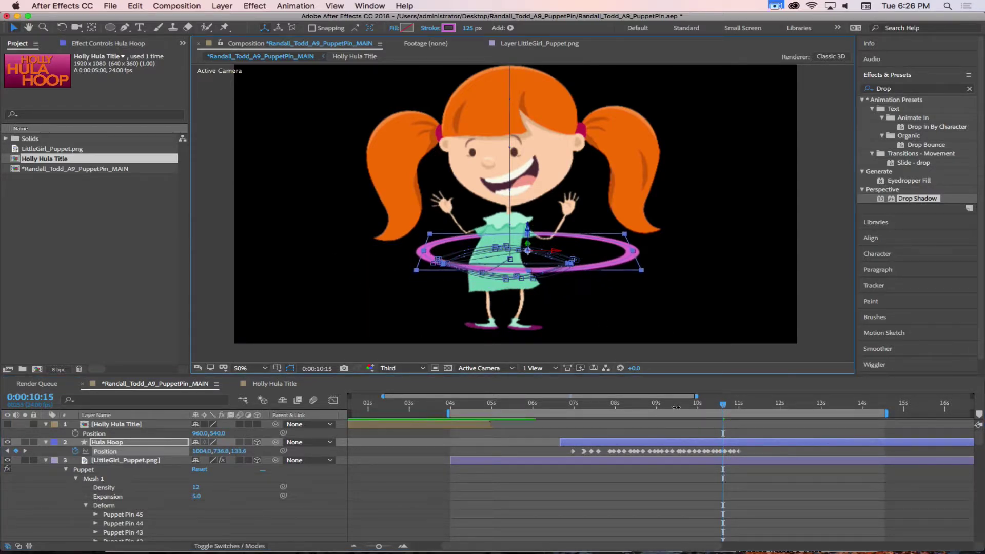
pyautogui.press('pagedown')
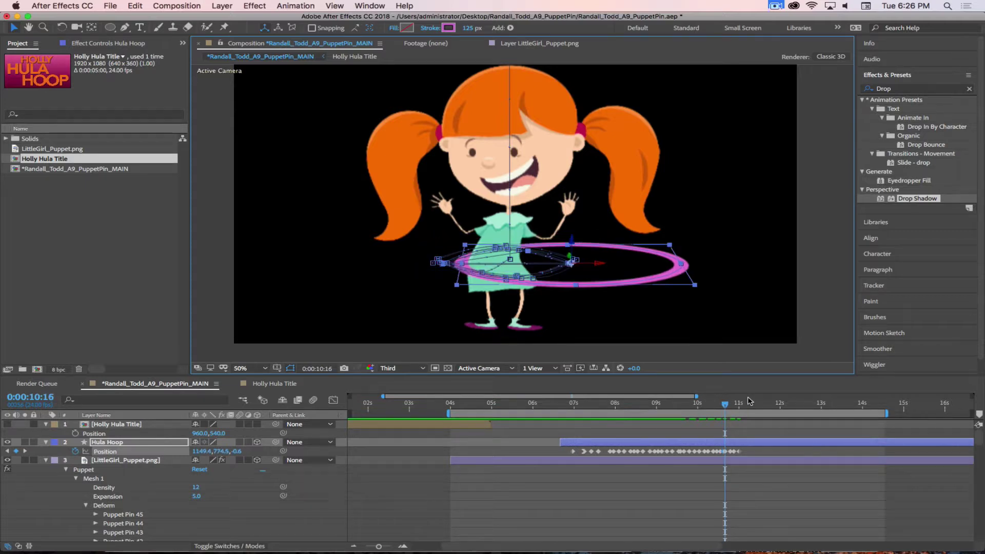
pyautogui.press('pagedown')
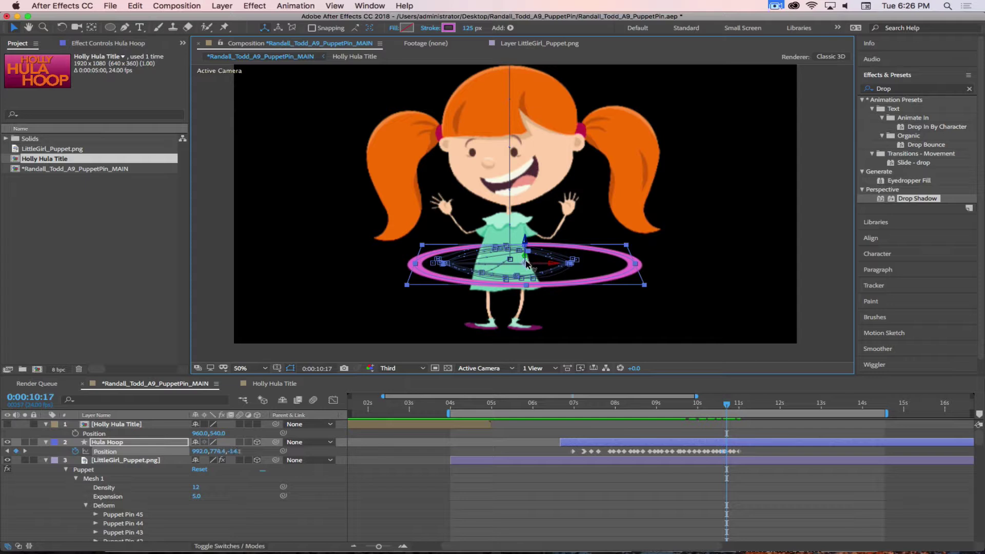
pyautogui.moveTo(526, 263); pyautogui.dragTo(527, 278)
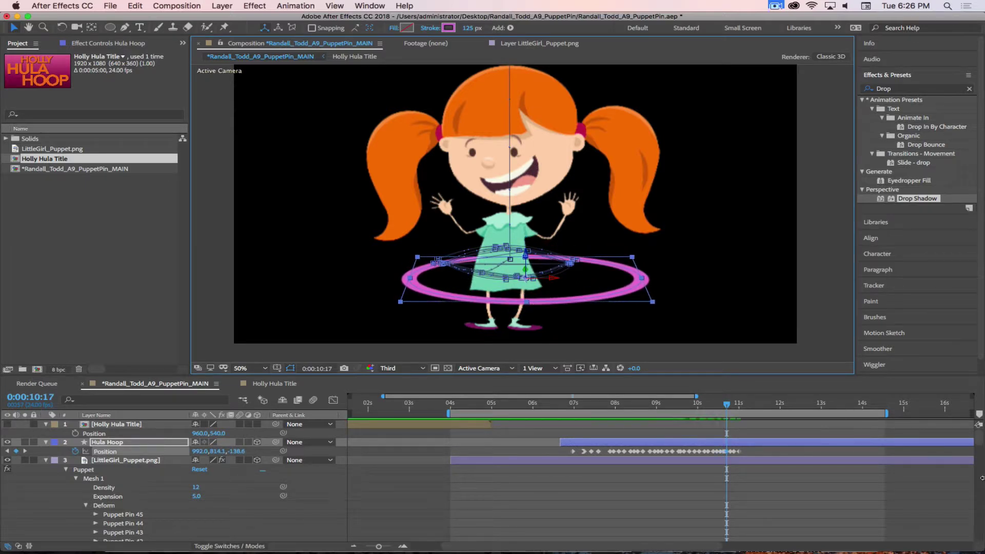
pyautogui.press('pagedown')
pyautogui.press('pagedown')
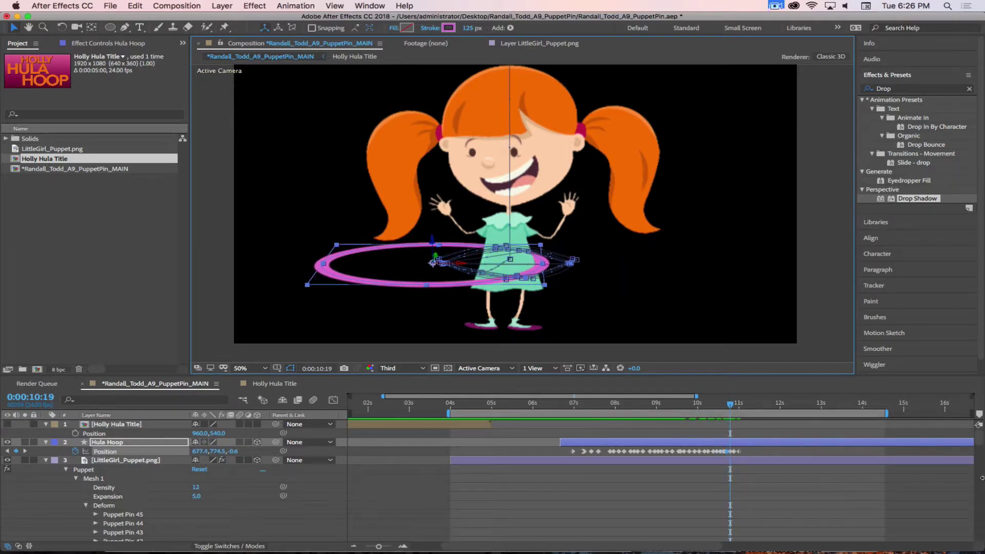
pyautogui.press('pagedown')
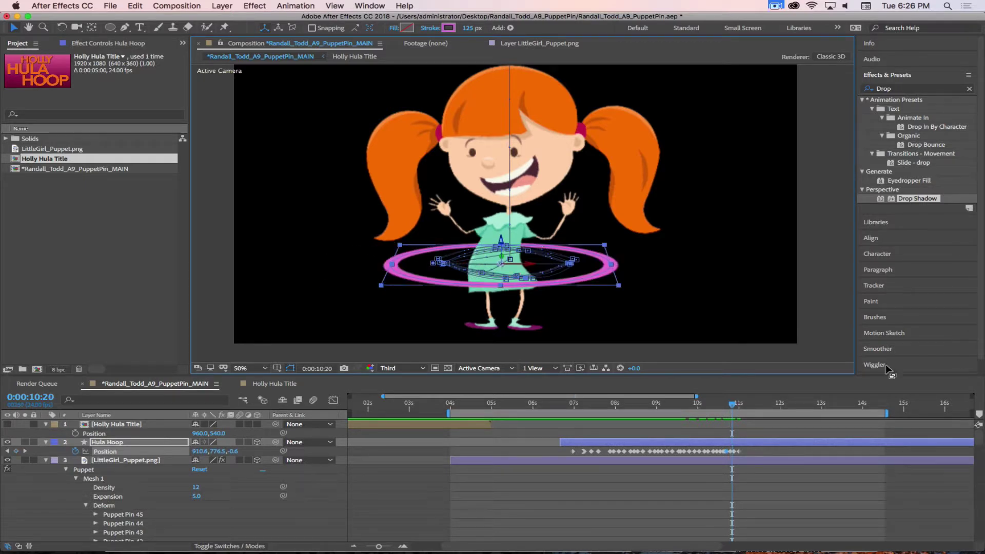
pyautogui.moveTo(503, 259); pyautogui.dragTo(503, 246)
pyautogui.press('pagedown')
pyautogui.press('pagedown')
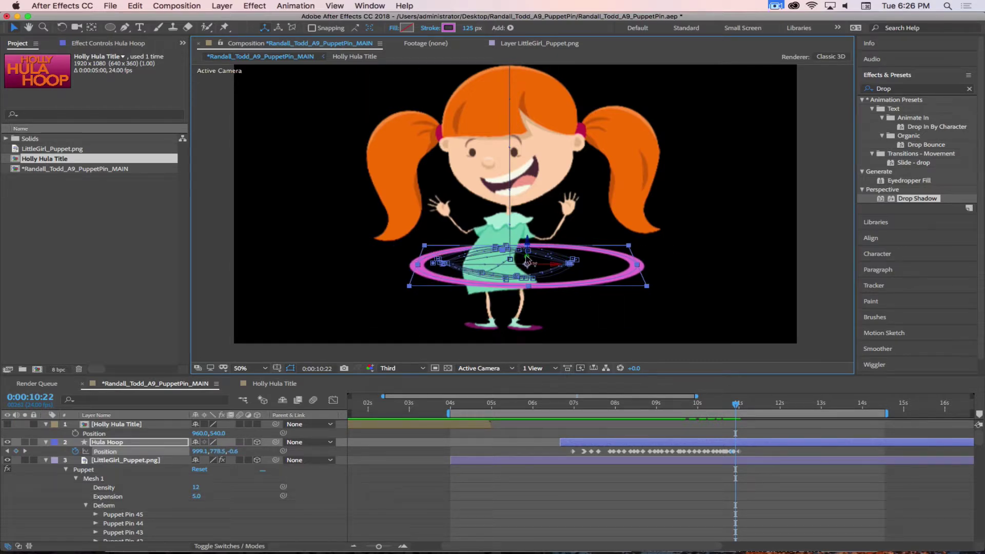
pyautogui.moveTo(527, 260); pyautogui.dragTo(529, 278)
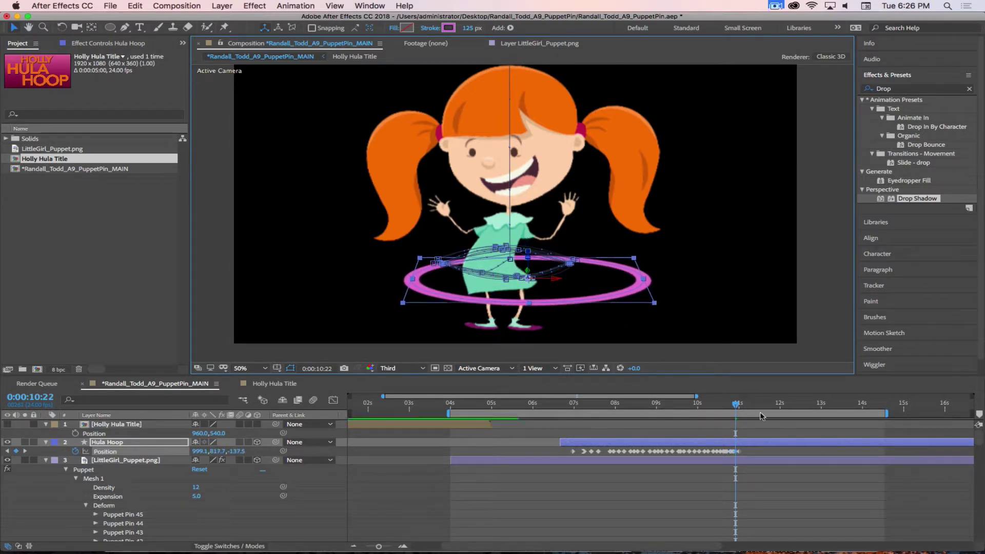
pyautogui.moveTo(739, 407); pyautogui.dragTo(775, 410)
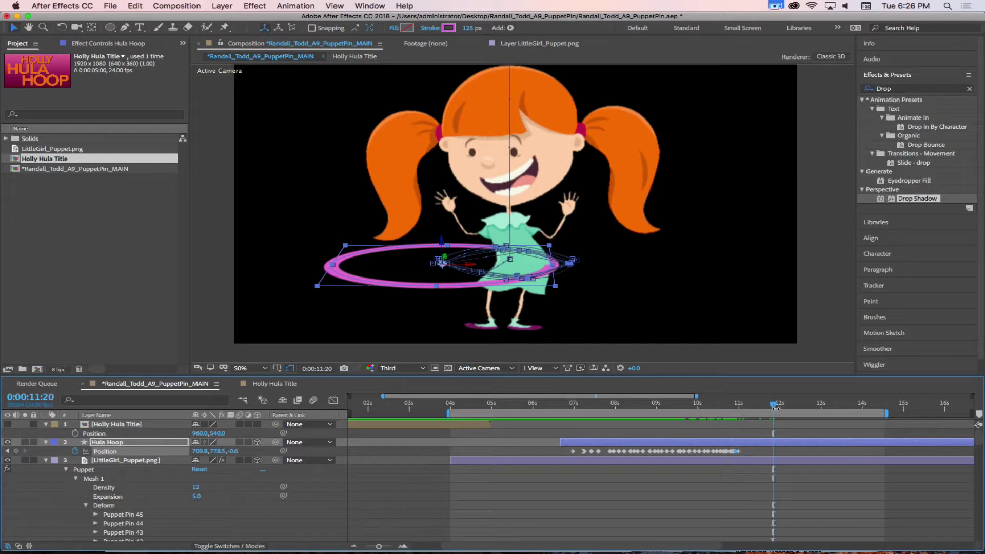
# Preview the animation with the work area ending at 11:20, then choose the Puppet Pin tool
pyautogui.press('n')
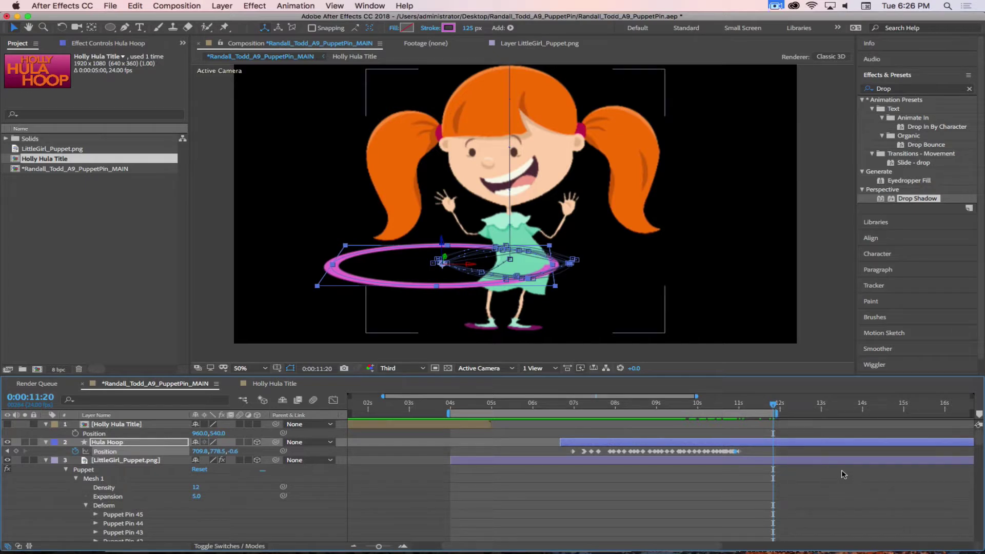
pyautogui.press('space')
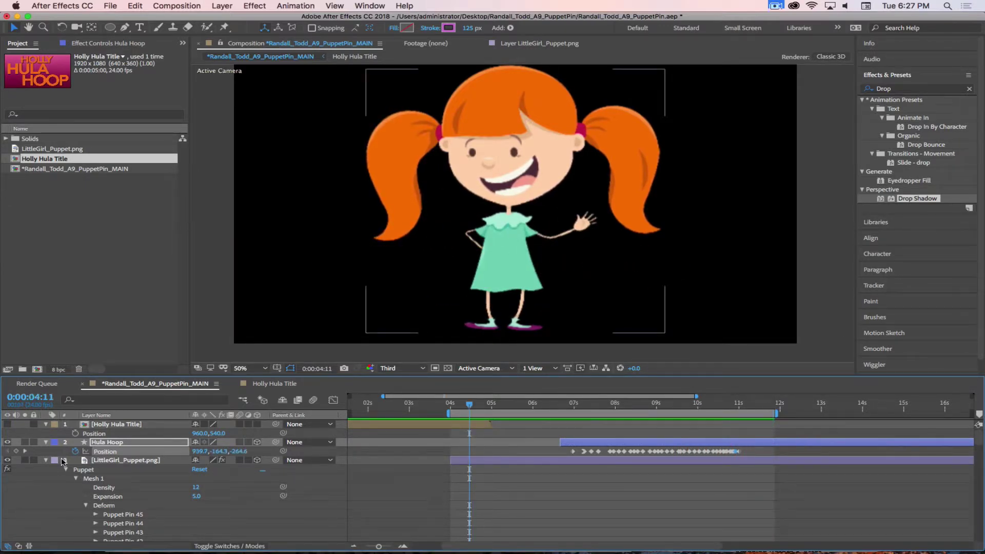
pyautogui.click(223, 28)
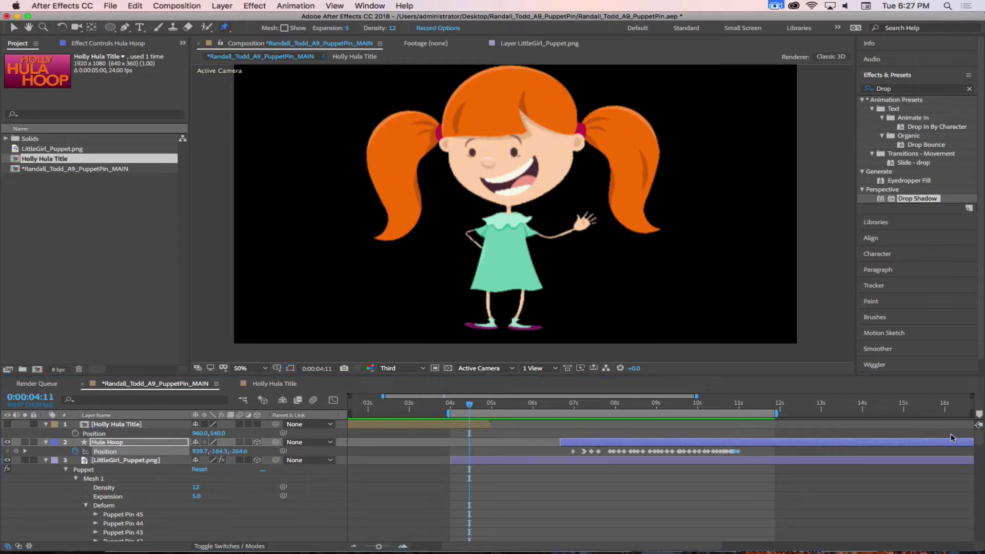
pyautogui.scroll(-2, 128, 500)
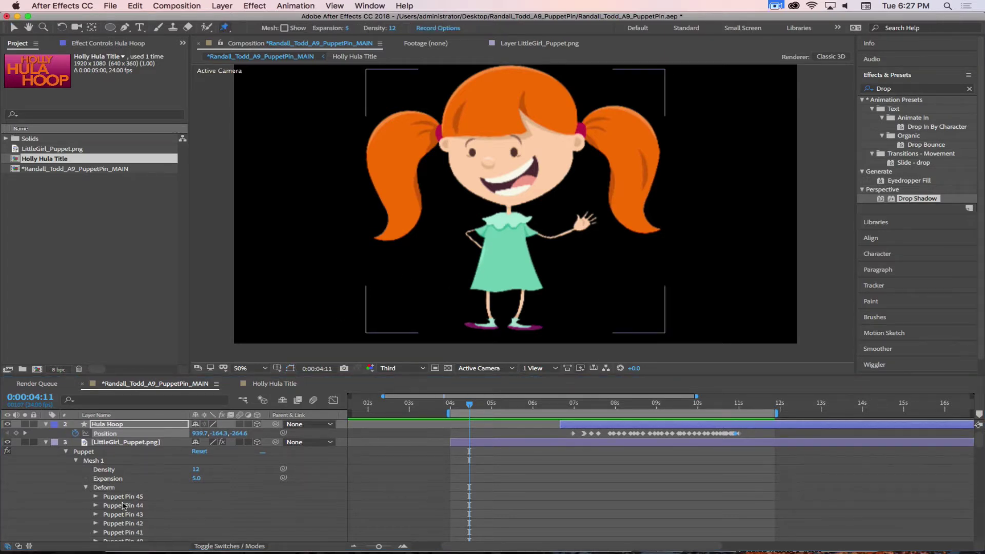
# Select Puppet Pin 45 and the pins on both legs, zooming in close on her legs
pyautogui.click(124, 497)
pyautogui.click(519, 309)
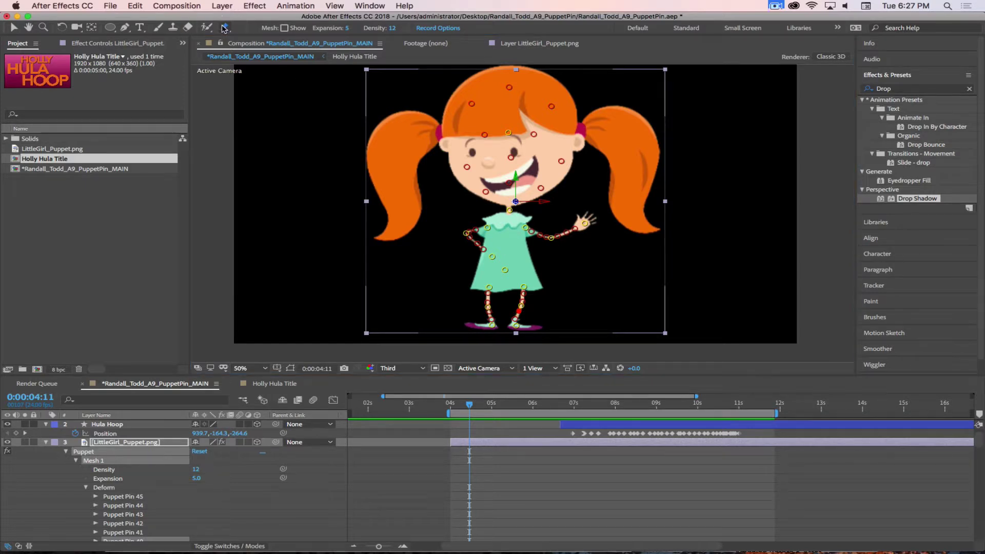
pyautogui.click(489, 307)
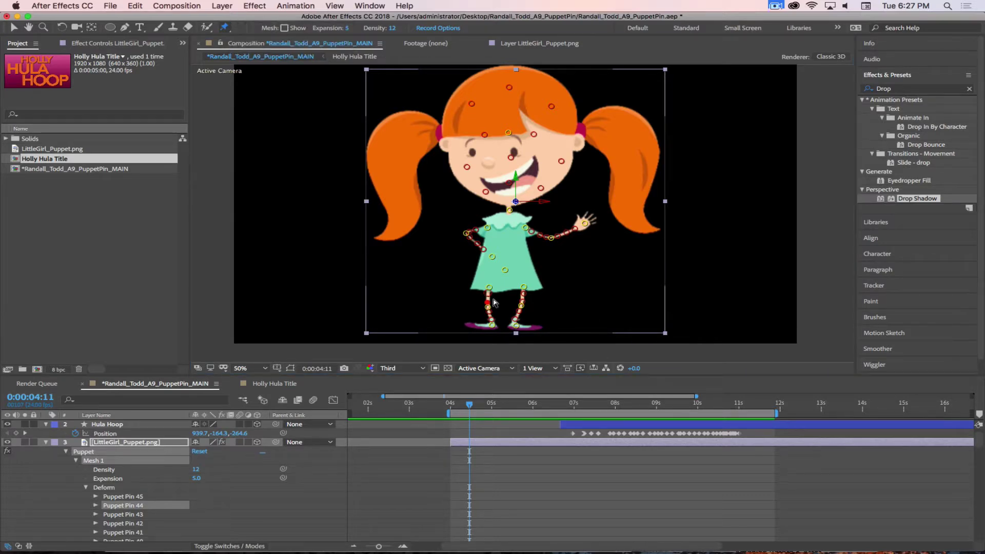
pyautogui.scroll(2, 518, 309)
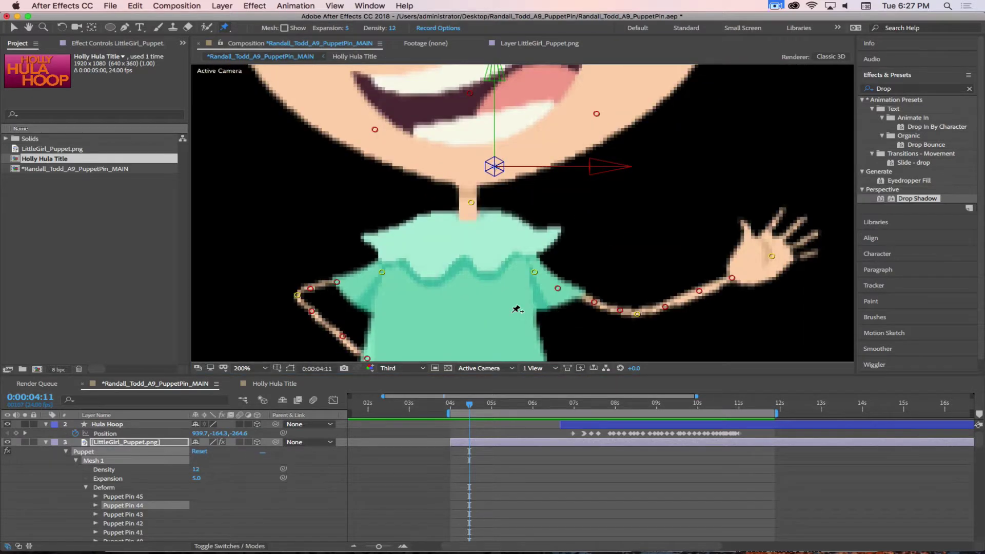
pyautogui.moveTo(544, 332); pyautogui.dragTo(588, 37)
pyautogui.moveTo(607, 224); pyautogui.dragTo(633, 91)
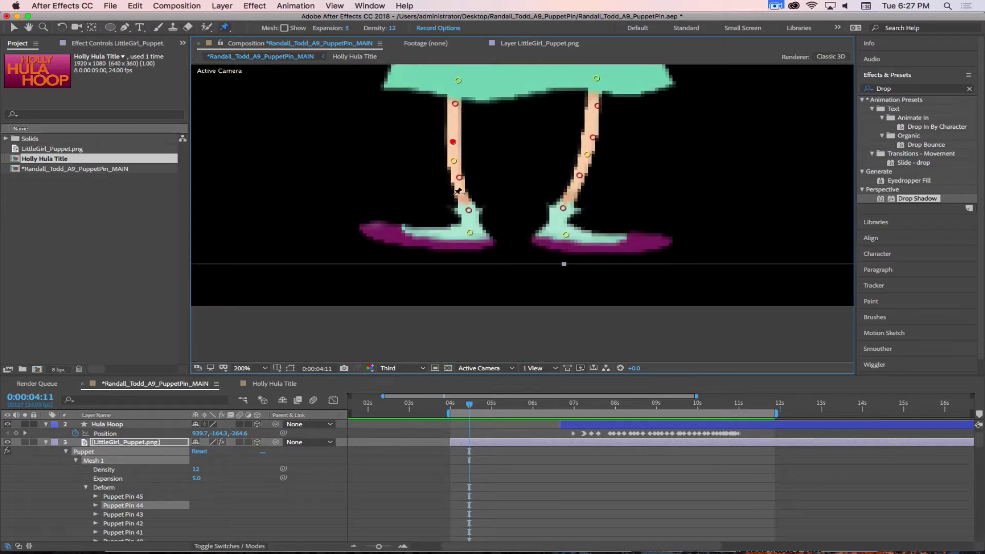
pyautogui.click(453, 162)
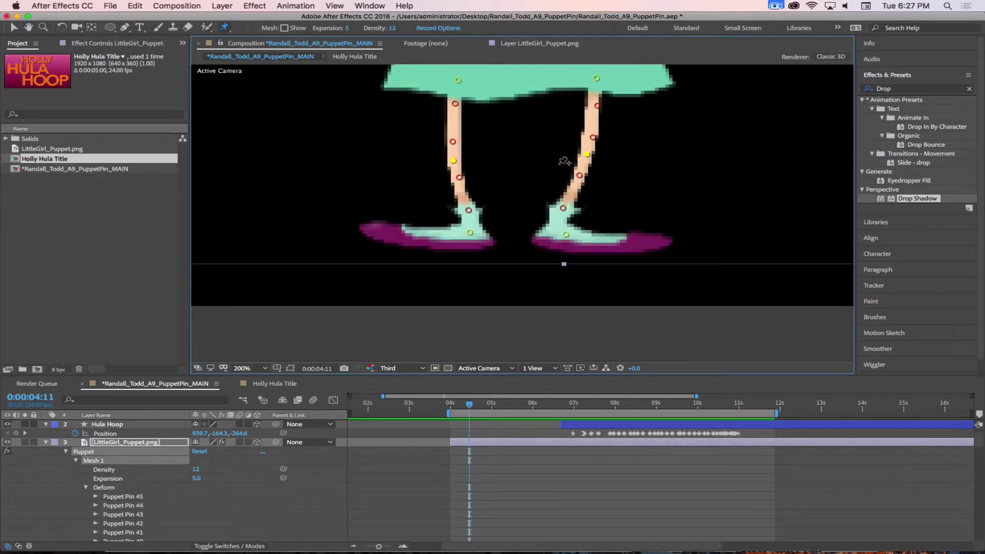
pyautogui.scroll(-2, 639, 182)
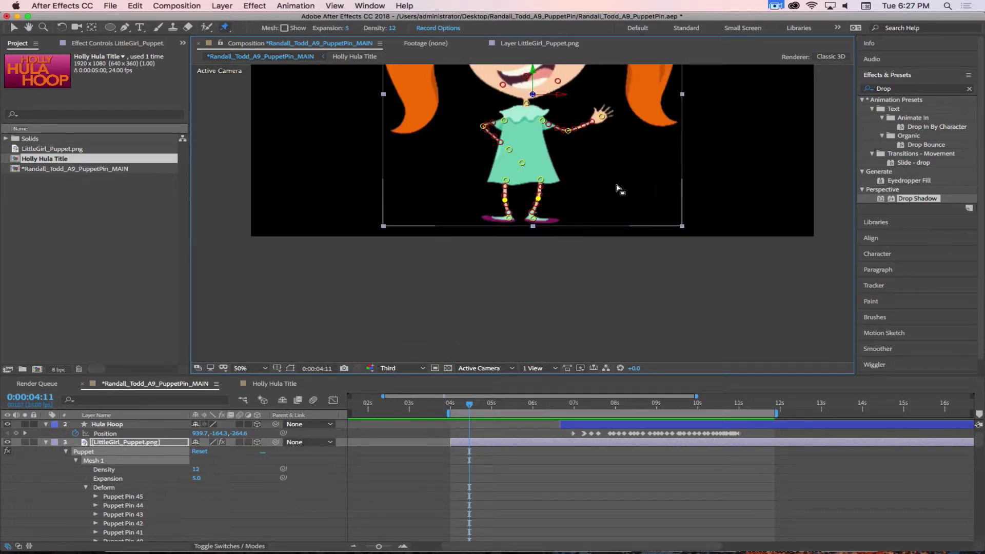
pyautogui.moveTo(620, 189); pyautogui.dragTo(614, 288)
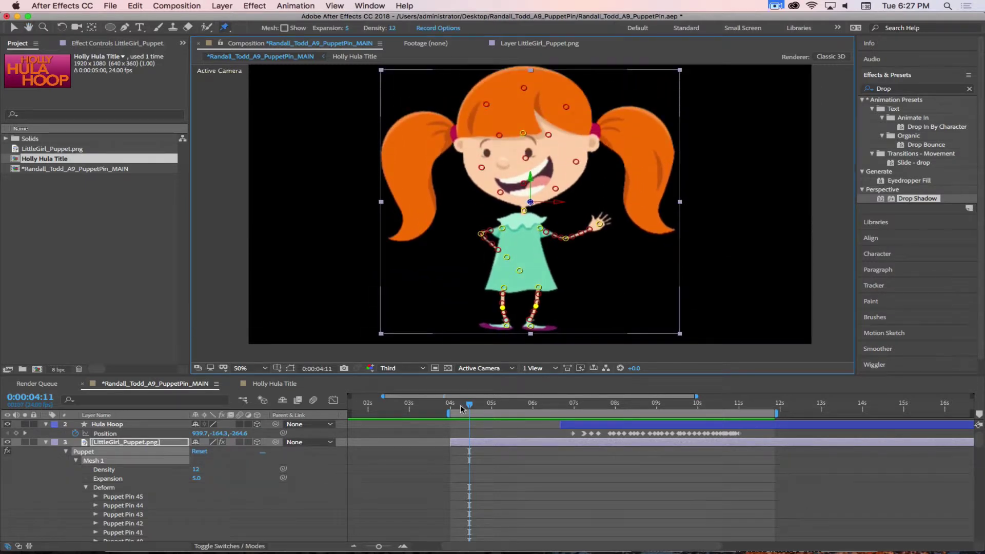
pyautogui.moveTo(461, 408); pyautogui.dragTo(593, 424)
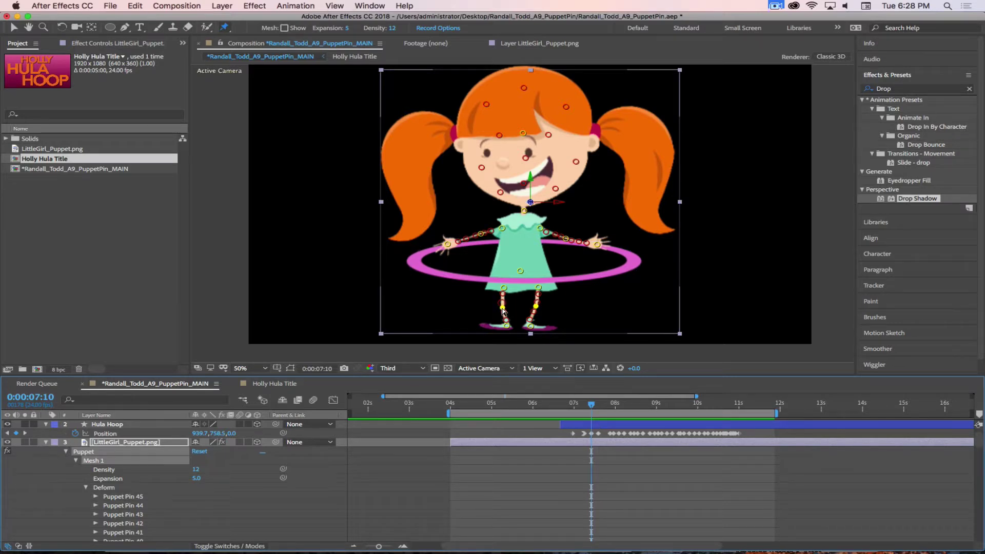
# At 7:10, zoom to 100% and record a leg pin bending the leg in real time
pyautogui.click(534, 312)
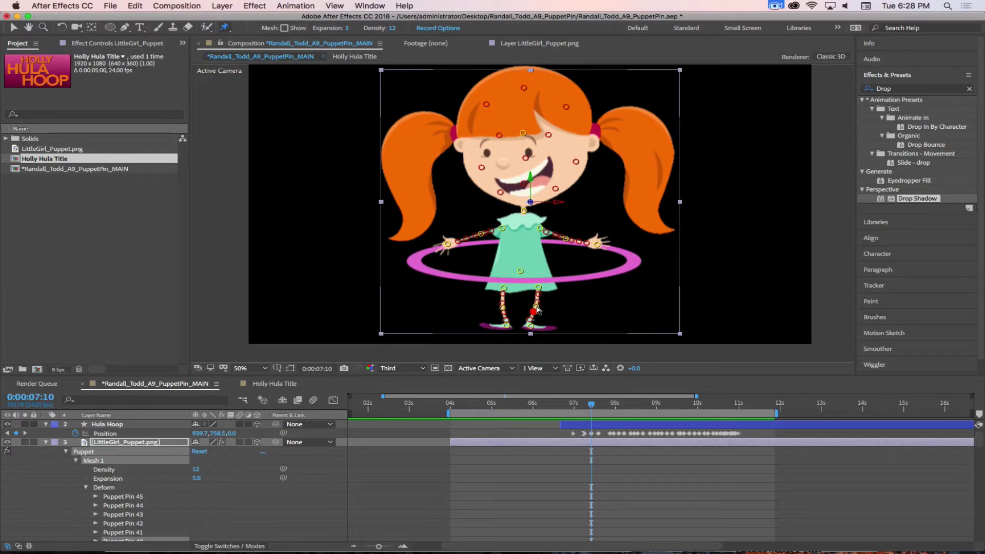
pyautogui.press('.')
pyautogui.scroll(-5, 534, 315)
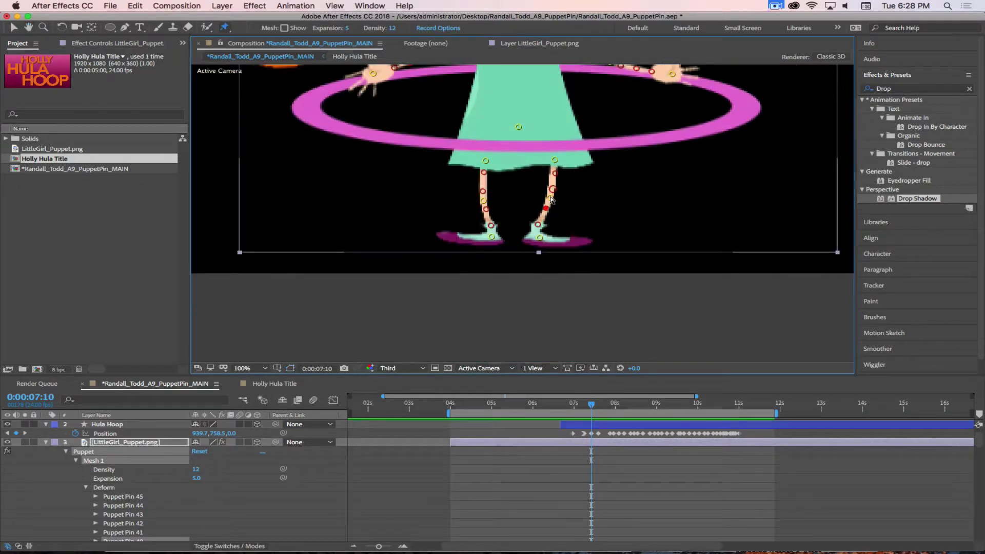
pyautogui.click(552, 189)
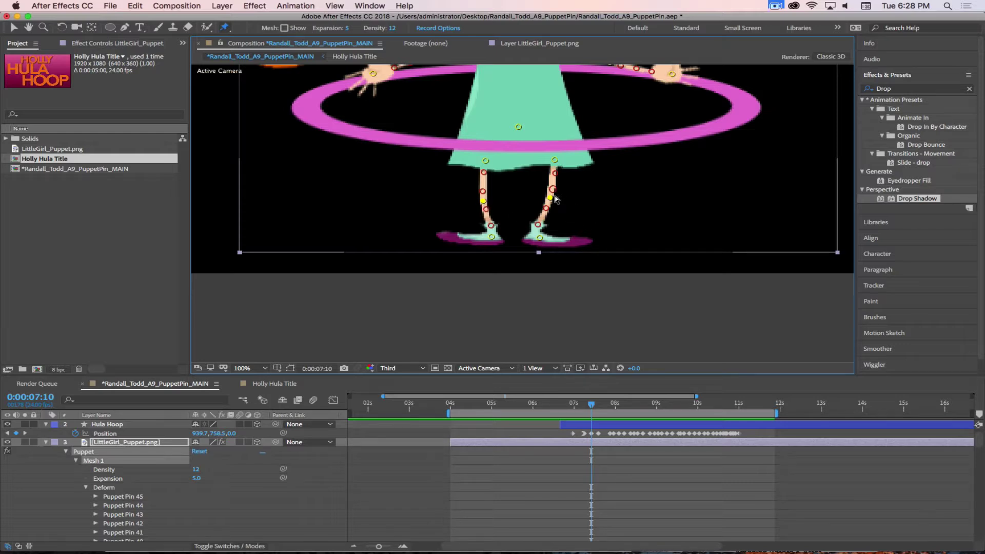
pyautogui.moveTo(551, 199)
pyautogui.mouseDown()
pyautogui.moveTo(542, 197)
pyautogui.moveTo(550, 199)
pyautogui.mouseUp()
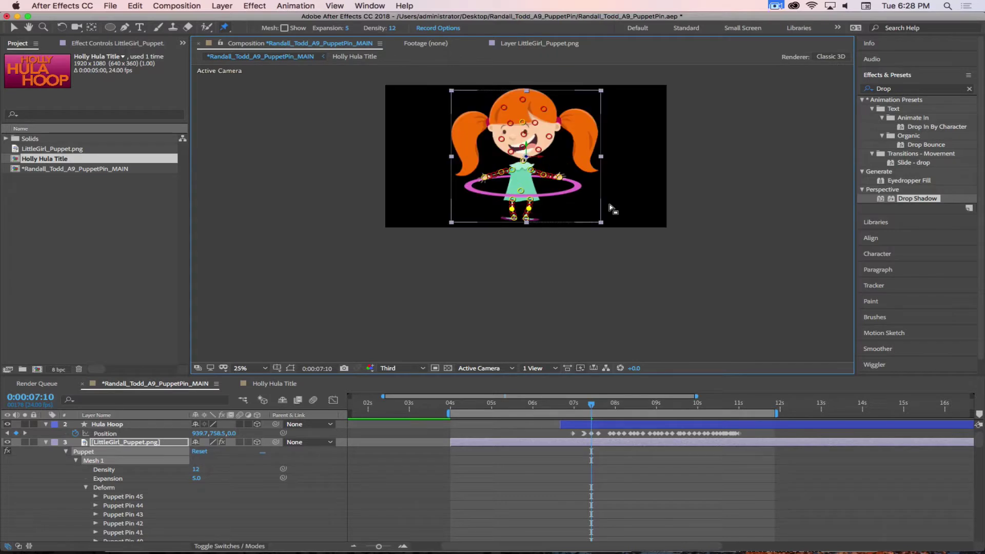
pyautogui.scroll(2, 610, 204)
pyautogui.moveTo(609, 204)
pyautogui.mouseDown()
pyautogui.moveTo(593, 242)
pyautogui.moveTo(631, 246)
pyautogui.moveTo(667, 221)
pyautogui.moveTo(656, 236)
pyautogui.moveTo(680, 228)
pyautogui.mouseUp()
# Record the arm swinging down to her hip, then return to 7:02
pyautogui.press('super+p')
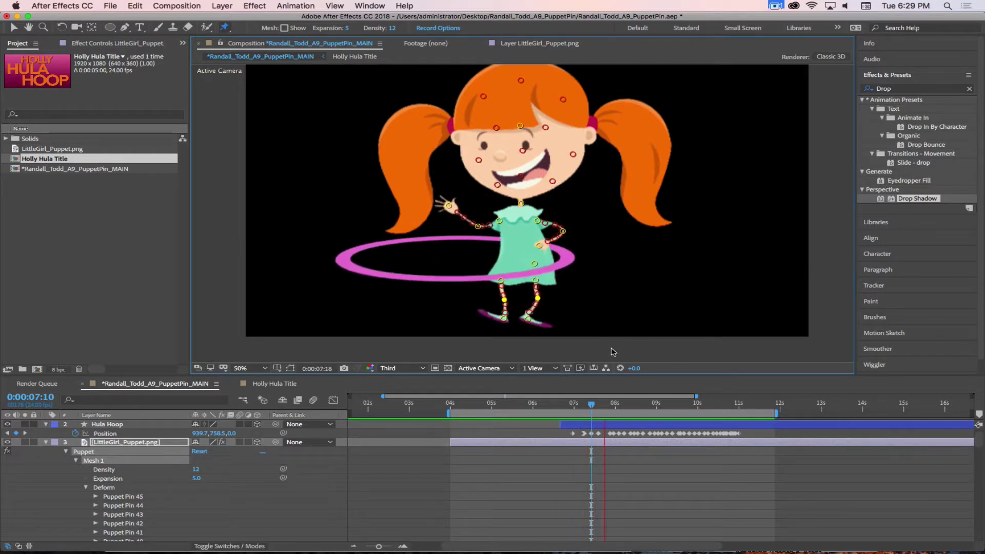
pyautogui.moveTo(605, 405); pyautogui.dragTo(574, 404)
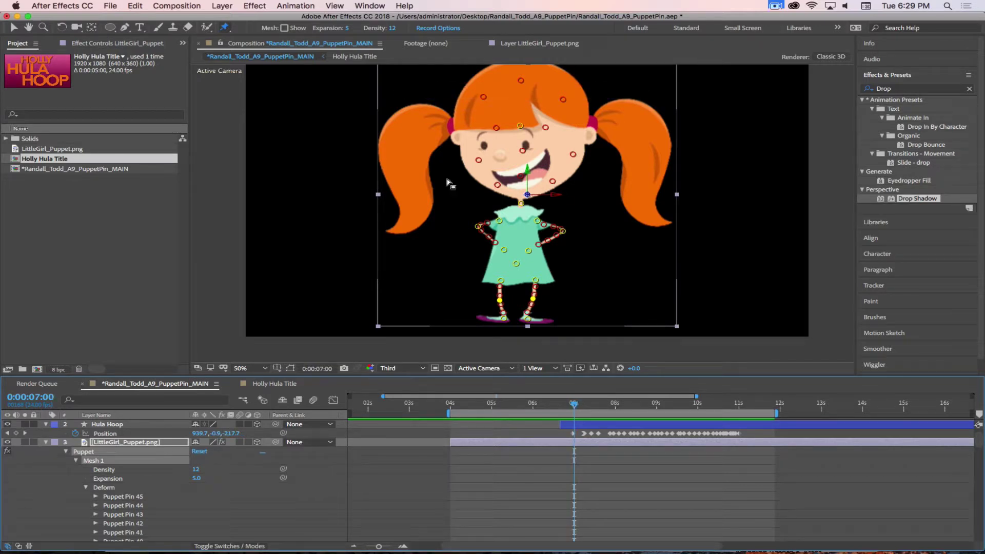
# Select the LittleGirl_Puppet layer and add pins on the head and down the right pigtail
pyautogui.moveTo(30, 534)
pyautogui.click(117, 444)
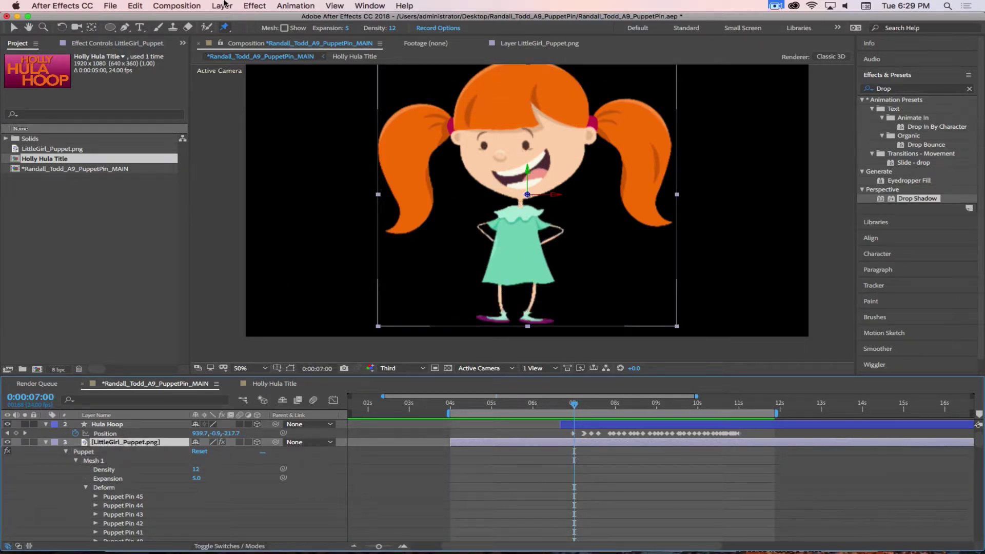
pyautogui.click(455, 124)
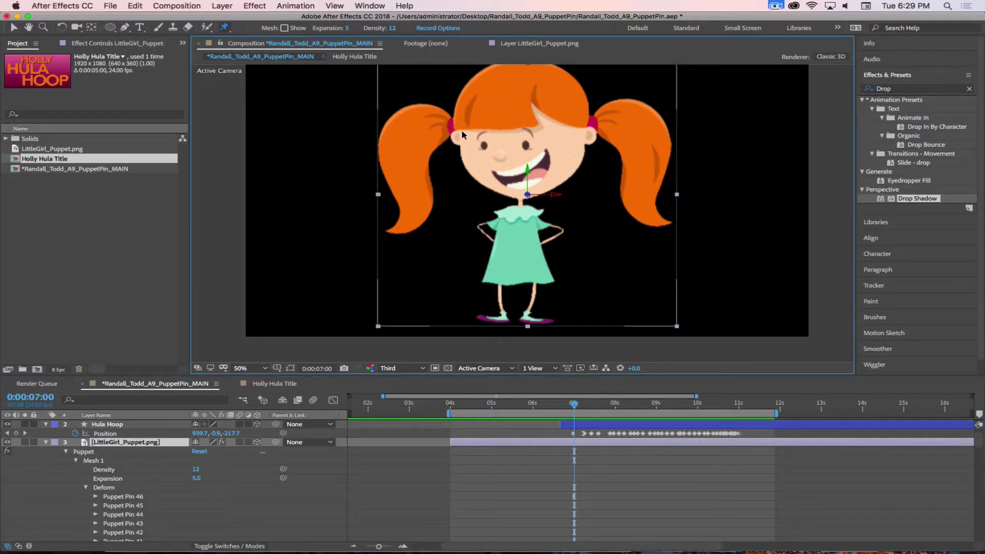
pyautogui.click(603, 122)
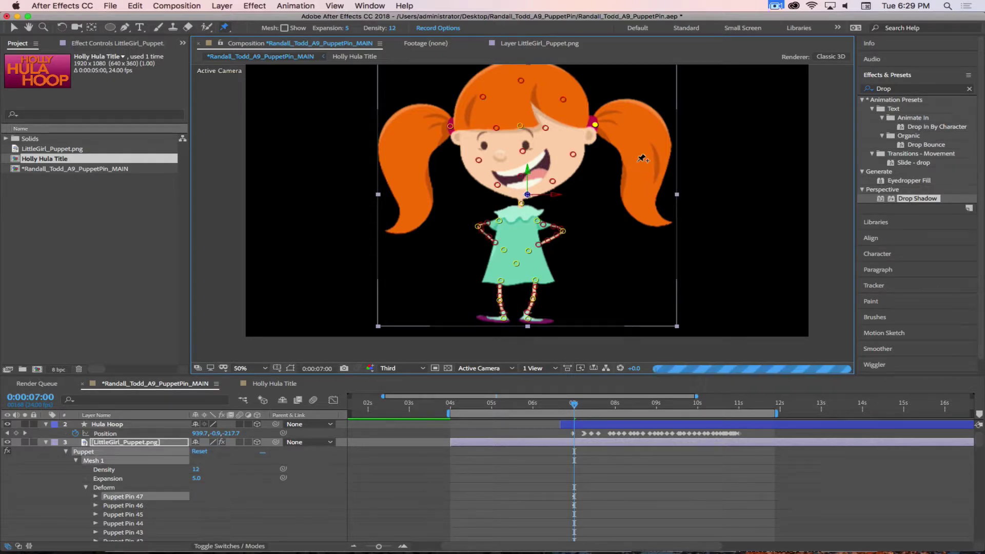
pyautogui.click(650, 137)
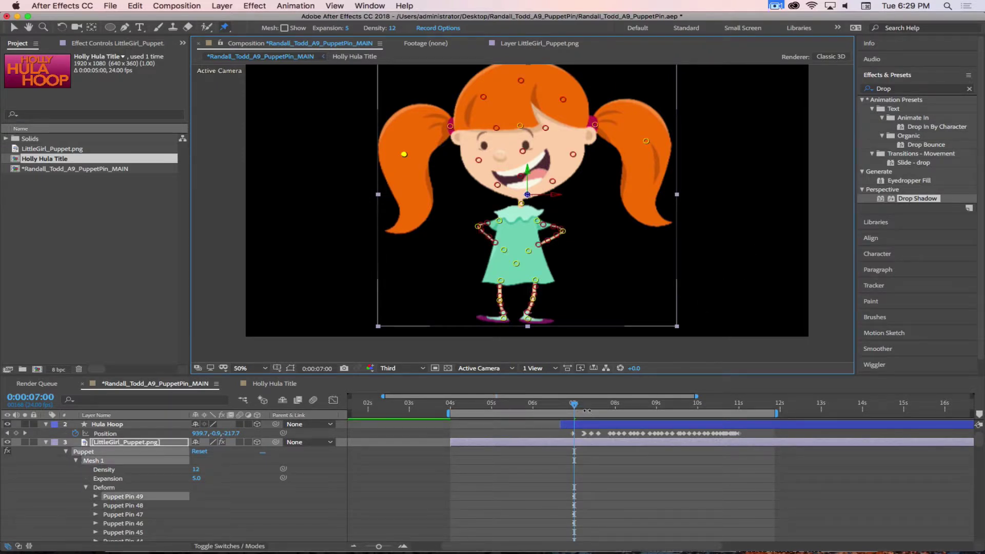
# Test-bend both pigtails together, undo the bend, and return to 7:00
pyautogui.moveTo(642, 144)
pyautogui.mouseDown()
pyautogui.moveTo(605, 136)
pyautogui.moveTo(592, 149)
pyautogui.moveTo(654, 149)
pyautogui.mouseUp()
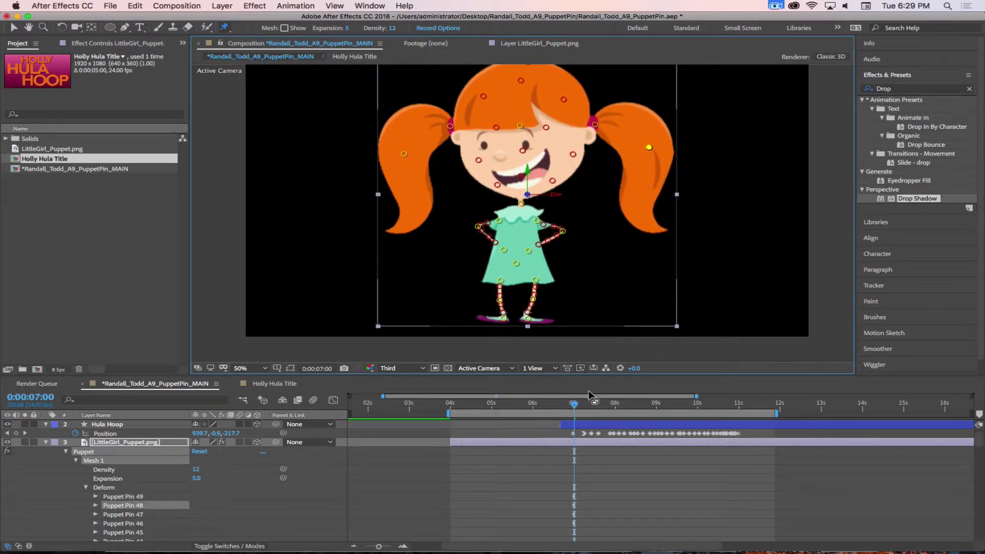
pyautogui.moveTo(575, 407); pyautogui.dragTo(577, 407)
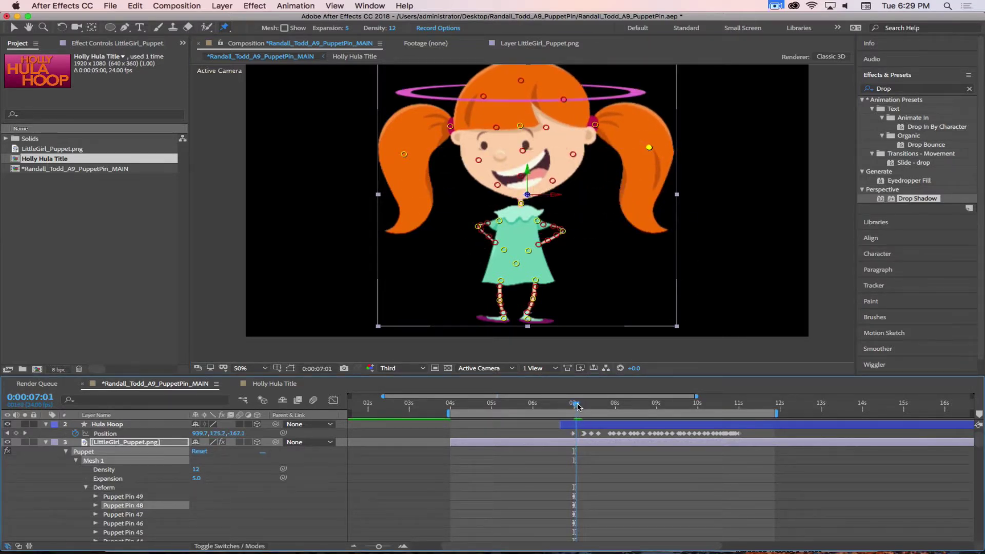
pyautogui.keyDown('shift'); pyautogui.click(132, 500); pyautogui.keyUp('shift')
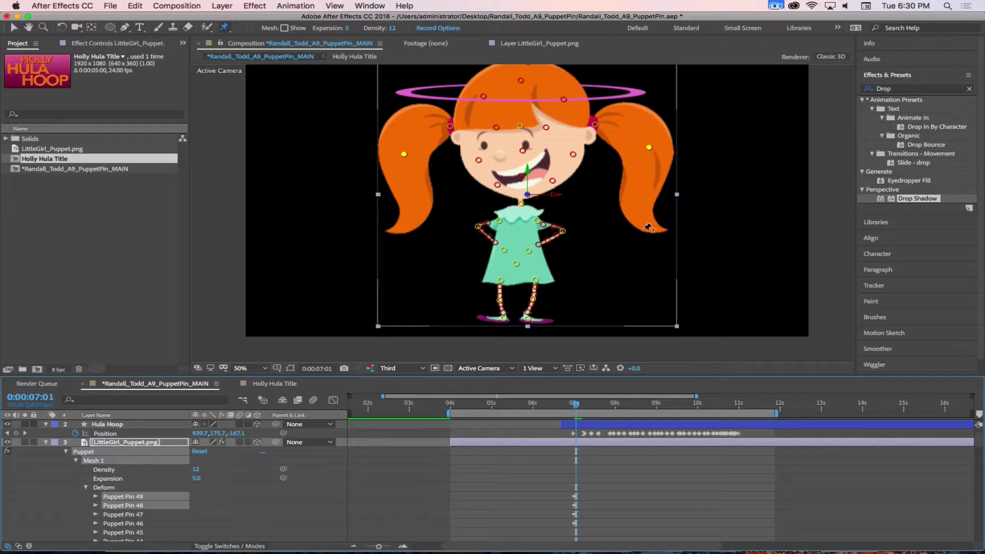
pyautogui.moveTo(648, 147); pyautogui.dragTo(614, 155)
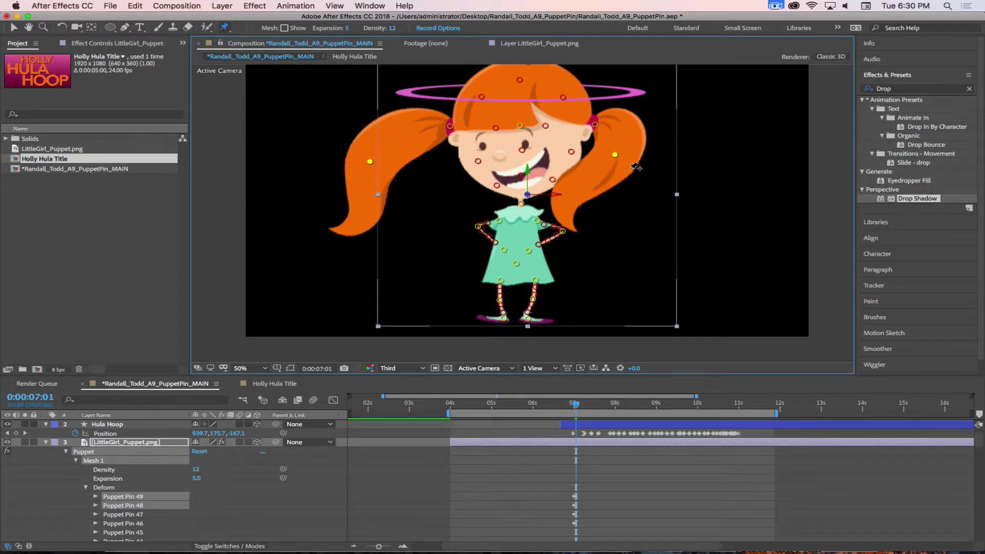
pyautogui.press('super+z')
pyautogui.click(621, 468)
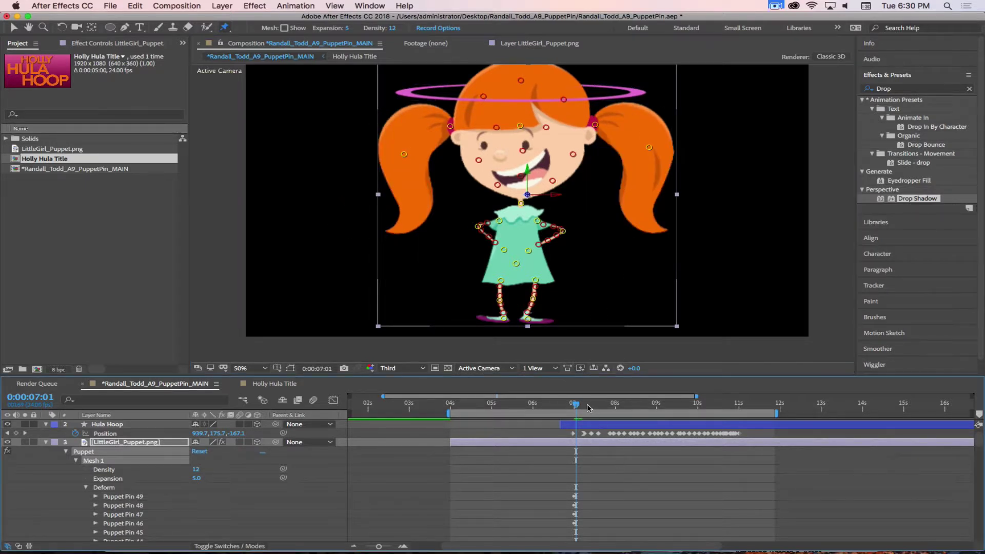
pyautogui.moveTo(575, 408); pyautogui.dragTo(573, 408)
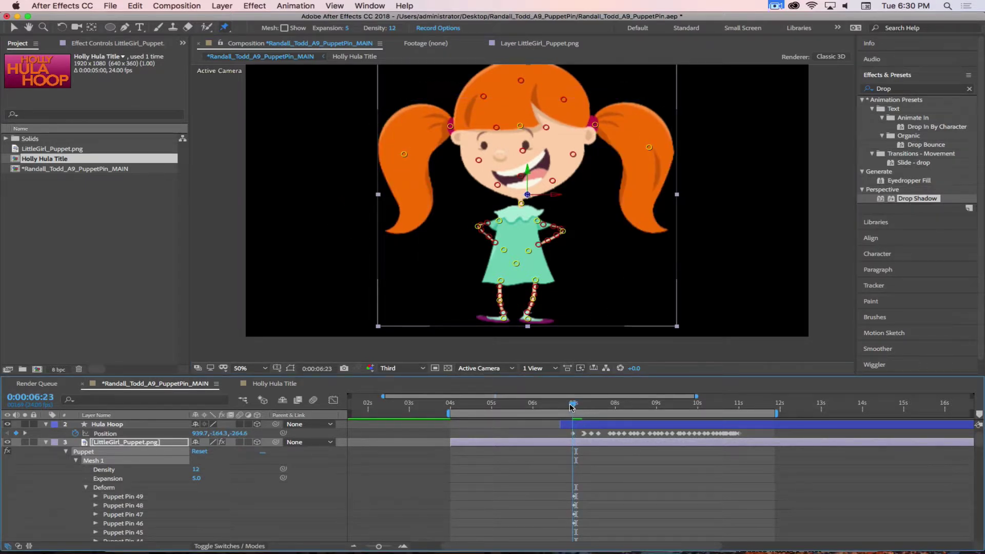
# Keyframe Puppet Pin 49 and fold both pigtails over the head at 7:02
pyautogui.click(586, 442)
pyautogui.press('u')
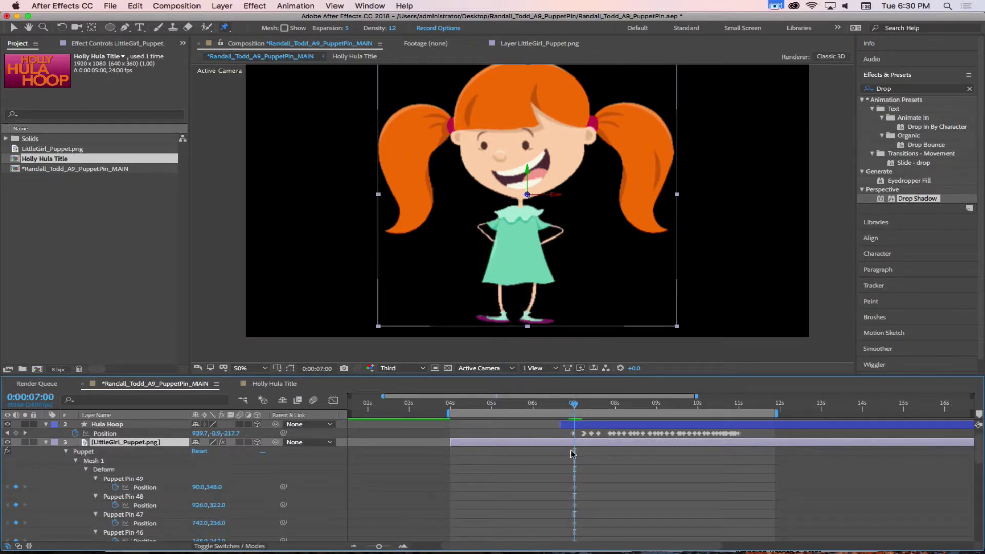
pyautogui.click(126, 479)
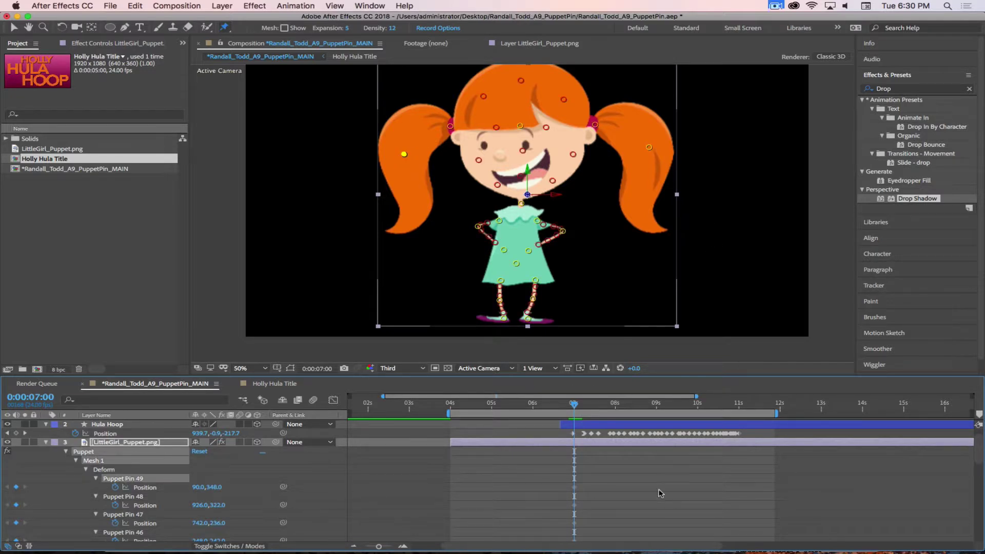
pyautogui.click(578, 406)
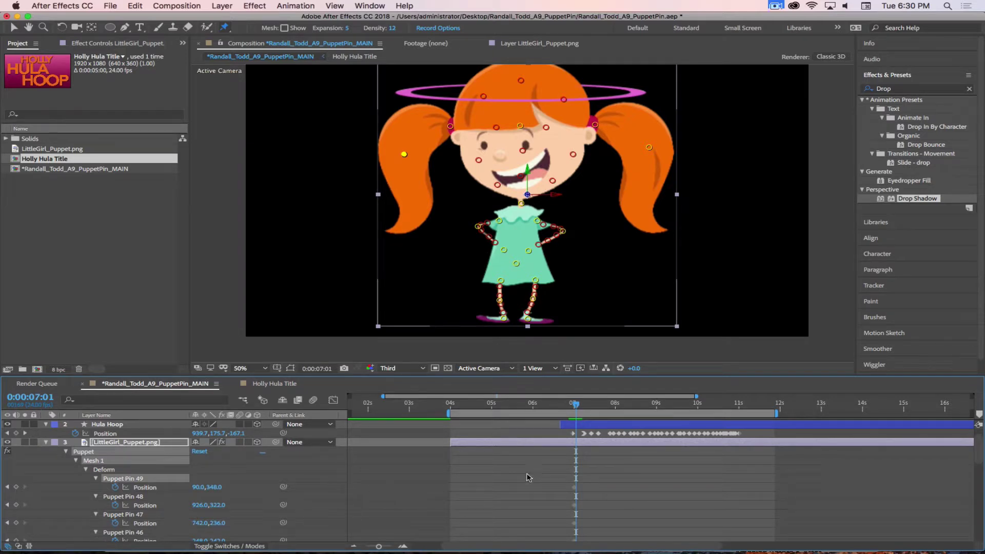
pyautogui.click(17, 487)
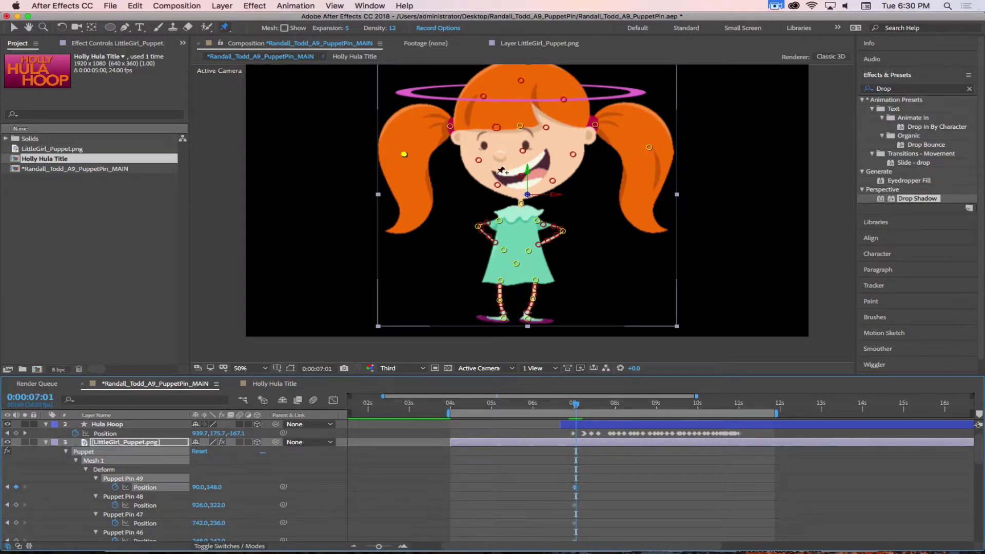
pyautogui.click(640, 424)
pyautogui.press('pagedown')
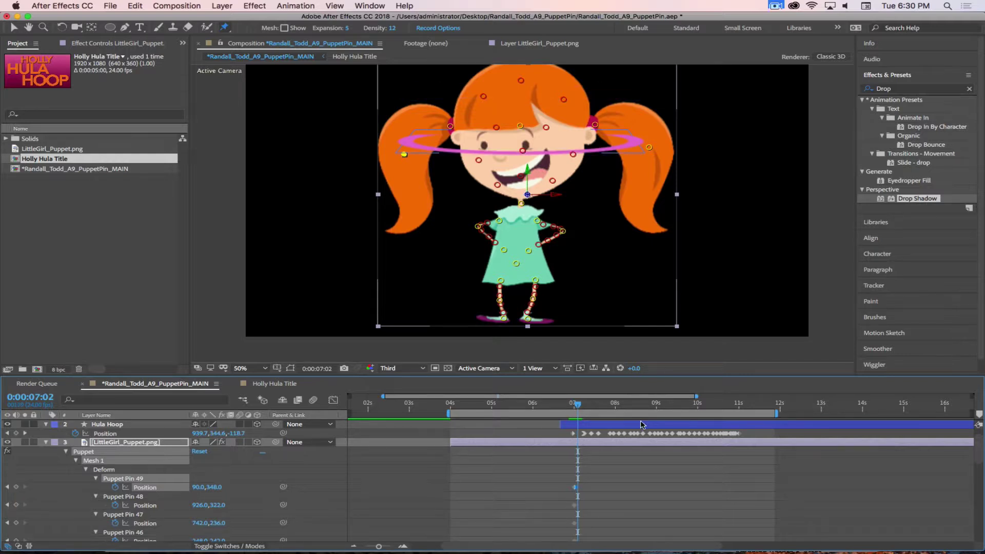
pyautogui.moveTo(403, 154); pyautogui.dragTo(452, 151)
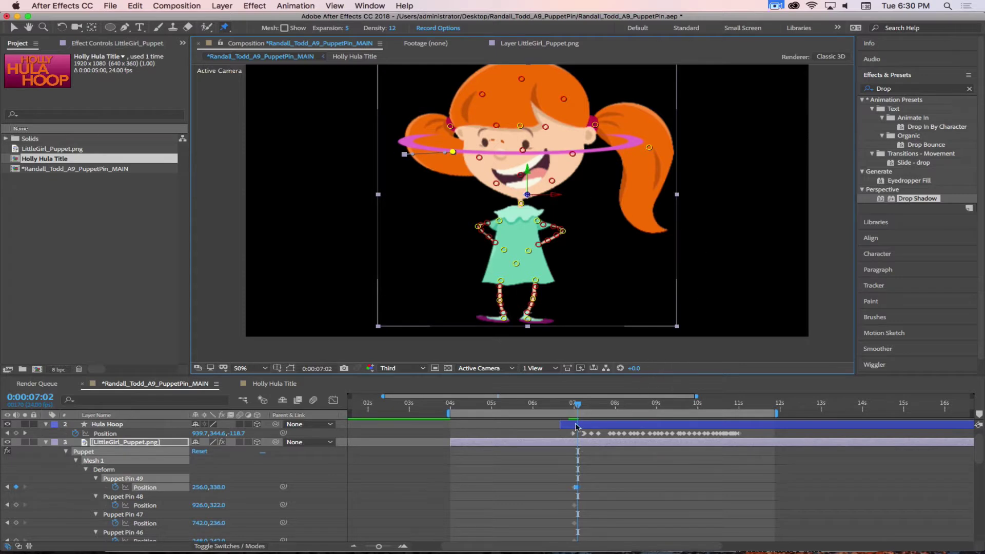
pyautogui.click(124, 497)
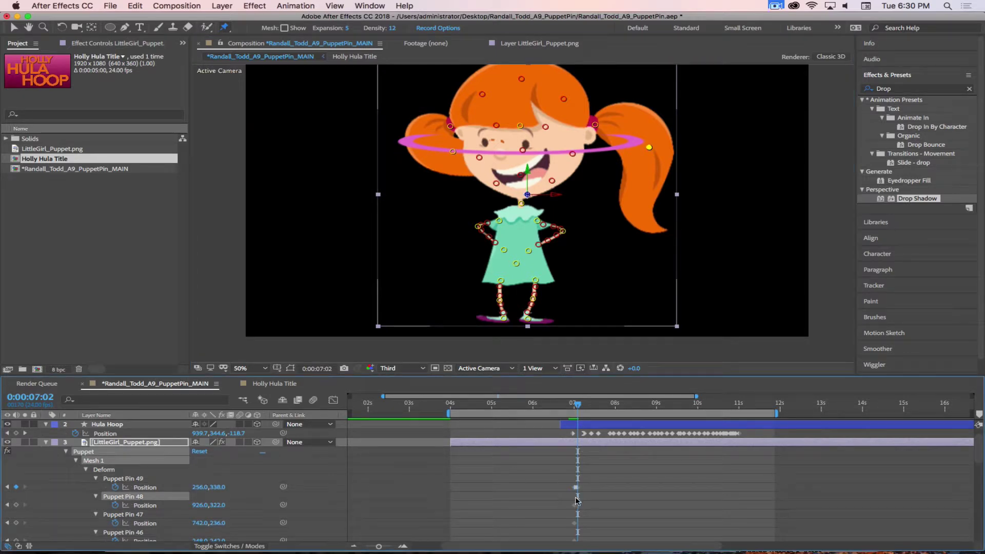
pyautogui.moveTo(649, 148); pyautogui.dragTo(573, 161)
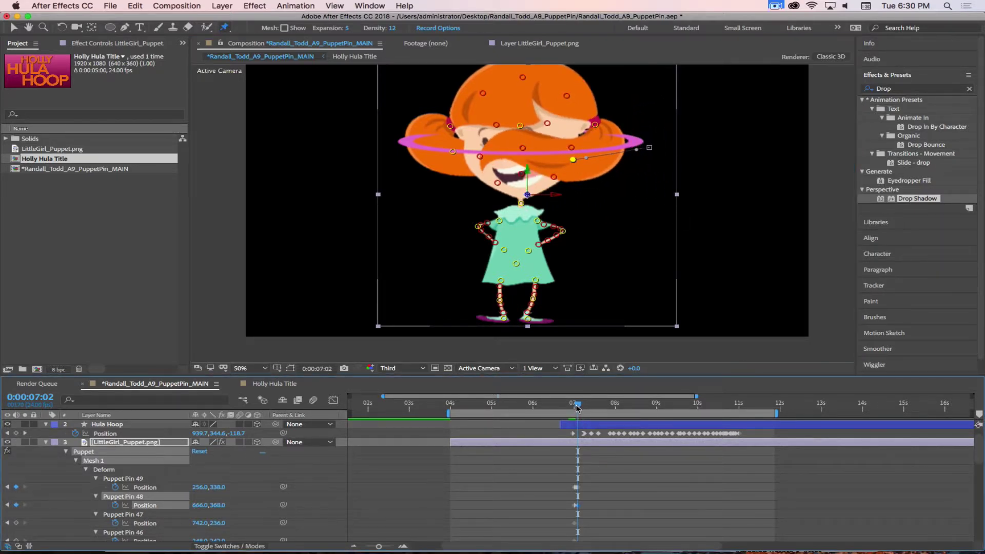
# Fling both pigtails outward at 7:04, then step to 7:09 to check them
pyautogui.moveTo(578, 408); pyautogui.dragTo(580, 408)
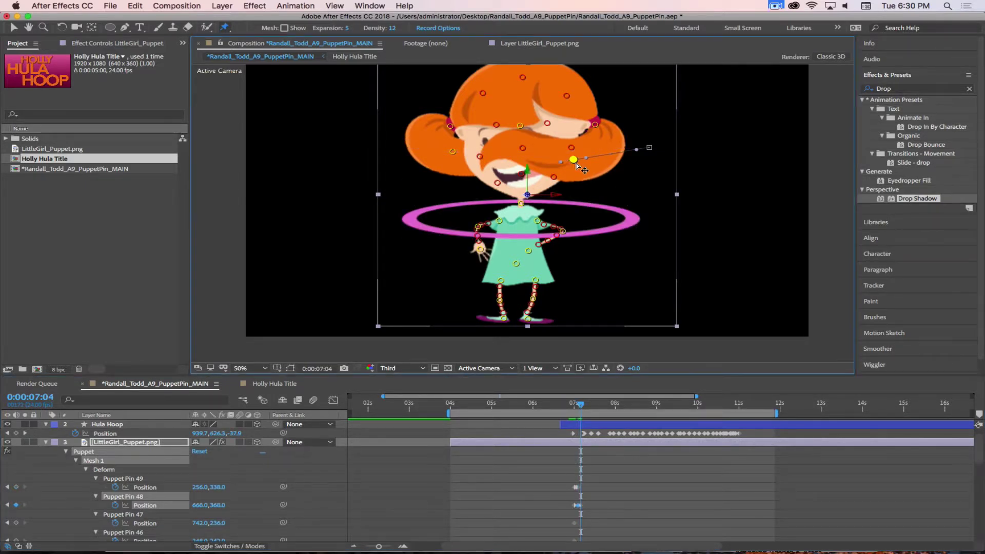
pyautogui.moveTo(574, 160); pyautogui.dragTo(658, 154)
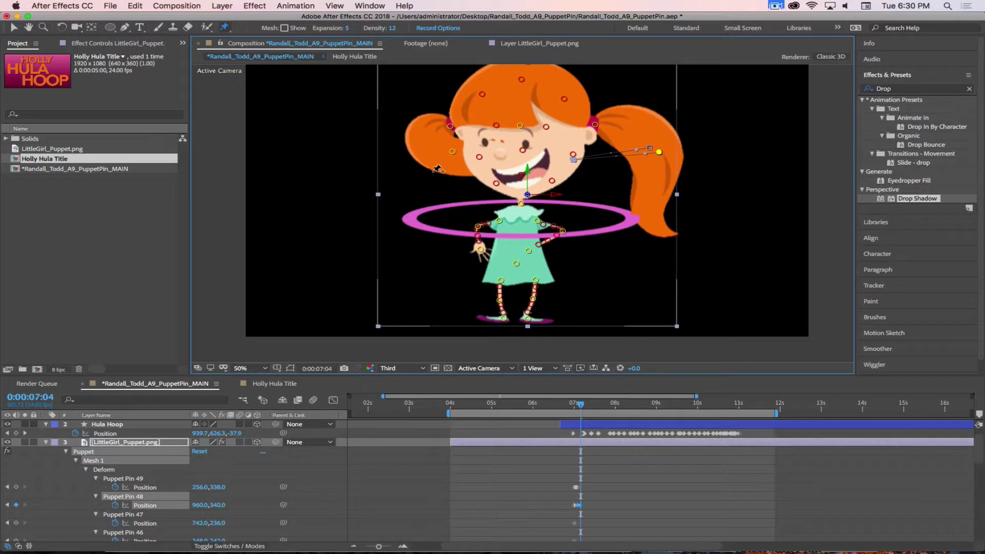
pyautogui.moveTo(453, 152); pyautogui.dragTo(376, 135)
pyautogui.moveTo(661, 153); pyautogui.dragTo(667, 142)
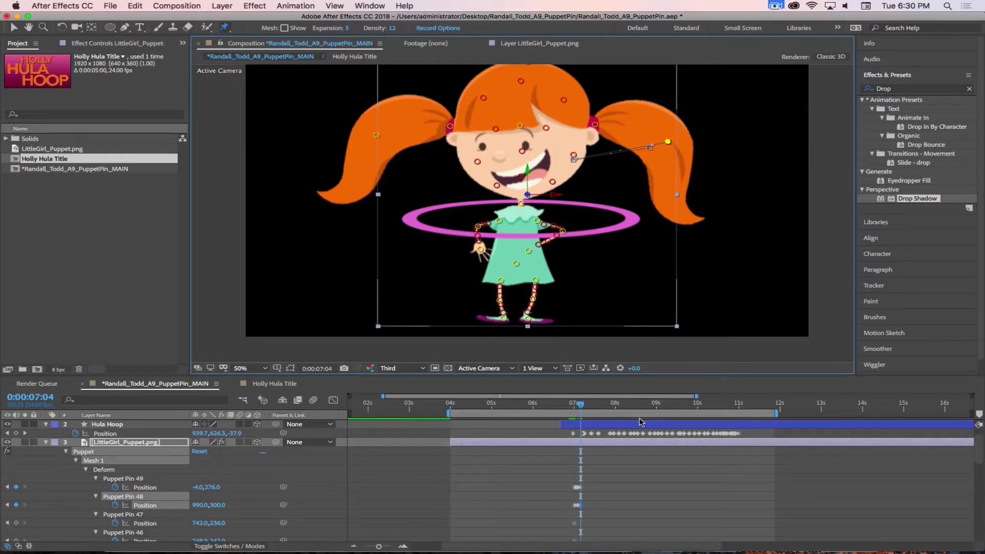
pyautogui.press('pagedown')
pyautogui.press('pagedown')
pyautogui.press('pagedown')
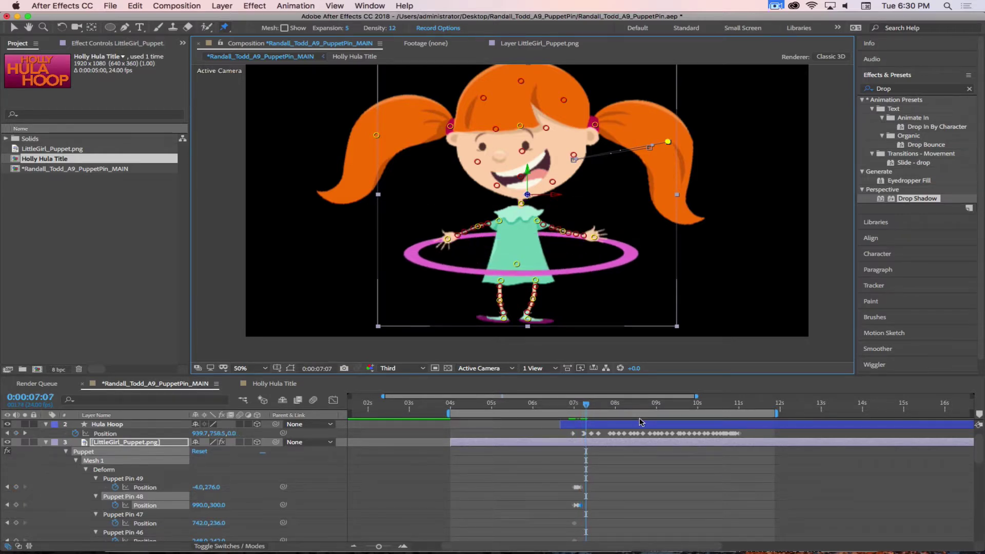
pyautogui.press('pagedown')
pyautogui.press('pagedown')
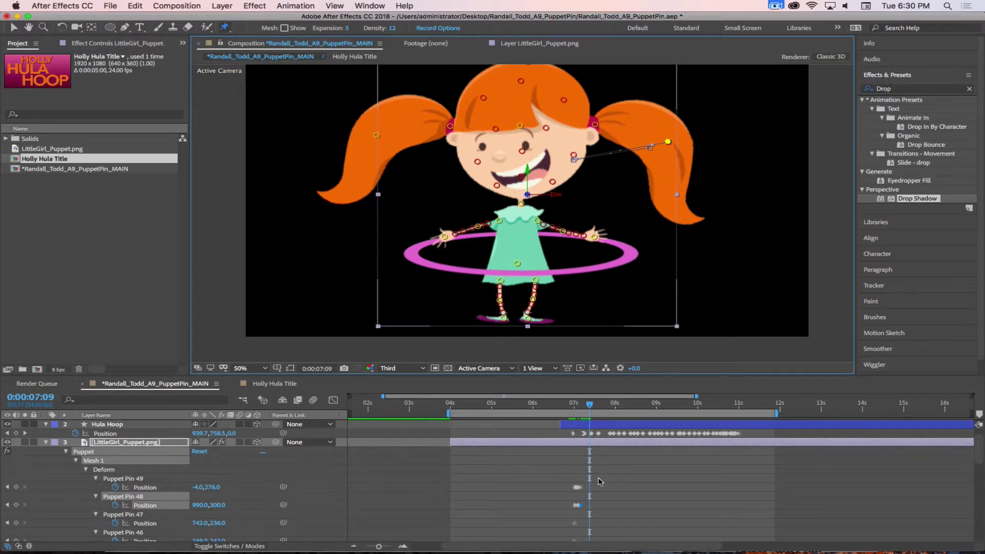
pyautogui.press('=')
pyautogui.press('=')
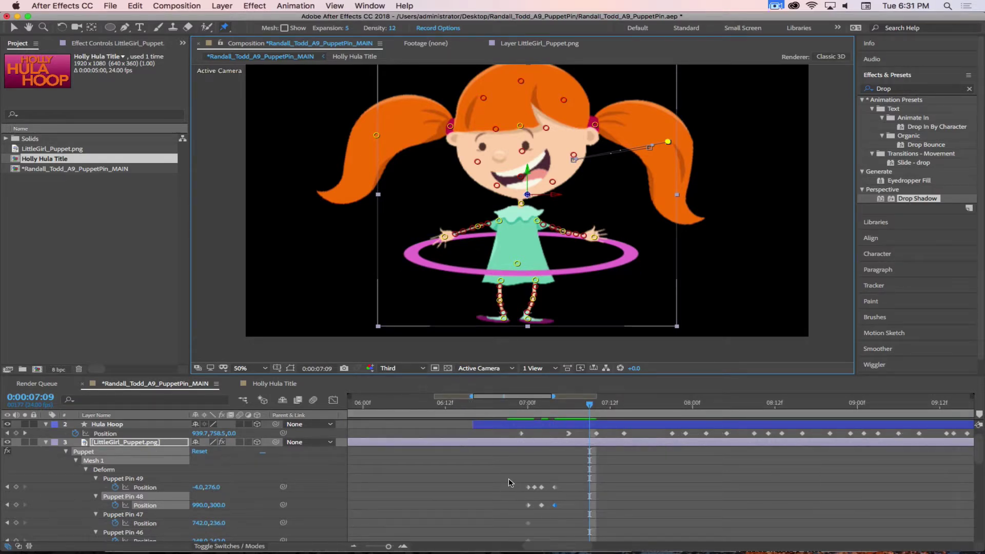
# Copy the starting Pin 49 and 48 keyframes and paste them at 7:09
pyautogui.moveTo(511, 482); pyautogui.dragTo(537, 519)
pyautogui.press('super+c')
pyautogui.press('super+v')
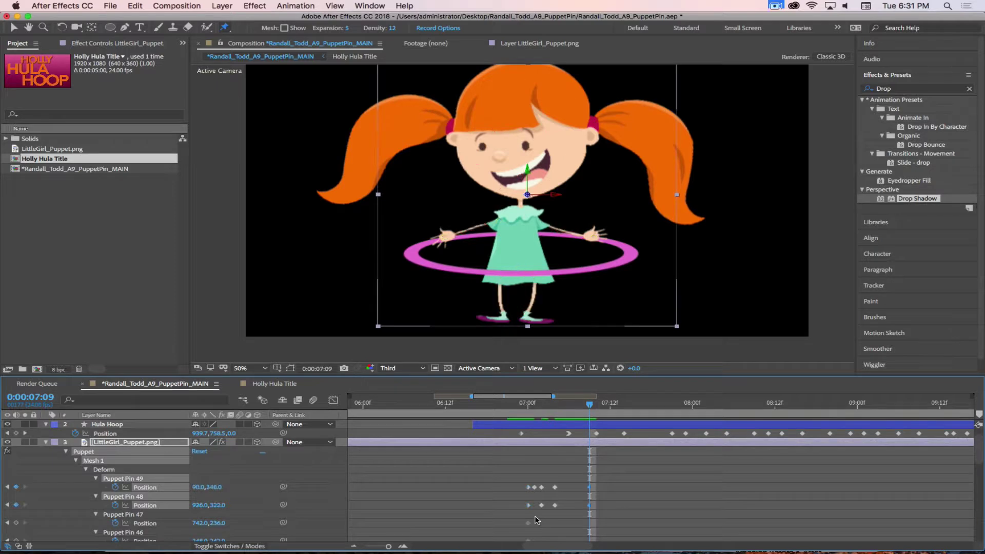
pyautogui.moveTo(589, 407)
pyautogui.mouseDown()
pyautogui.moveTo(491, 411)
pyautogui.moveTo(576, 410)
pyautogui.mouseUp()
pyautogui.press('pagedown')
pyautogui.press('pagedown')
pyautogui.moveTo(585, 503); pyautogui.dragTo(585, 508)
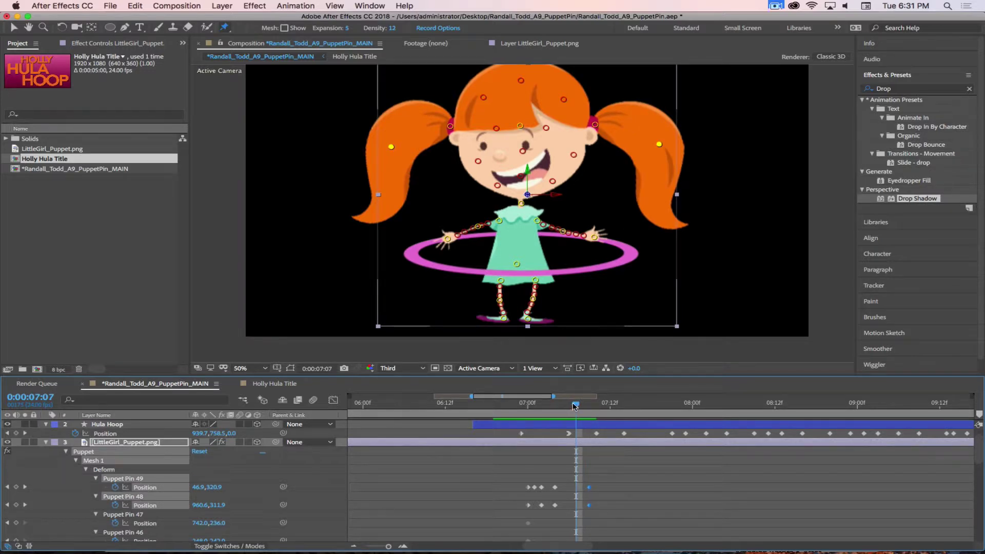
pyautogui.moveTo(575, 406); pyautogui.dragTo(554, 403)
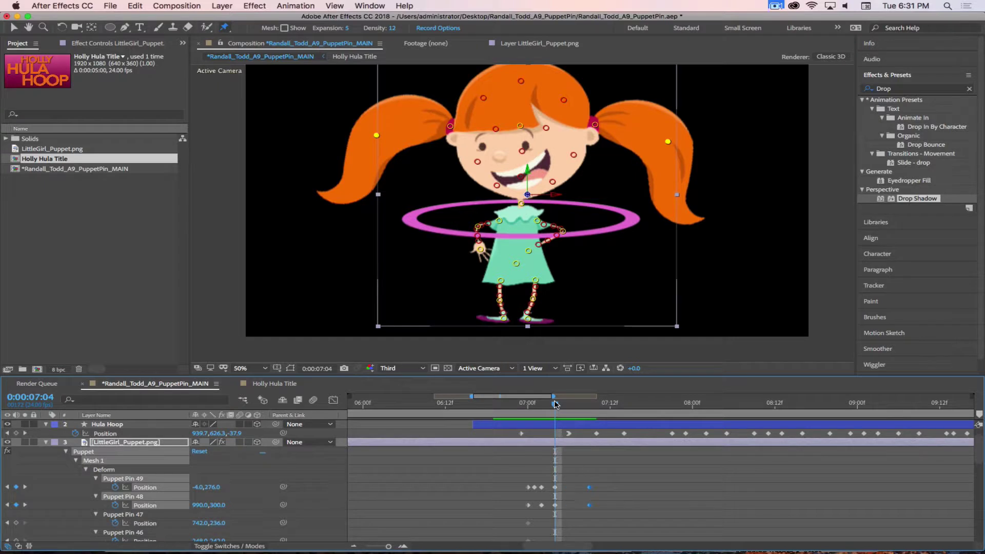
pyautogui.moveTo(554, 405)
pyautogui.mouseDown()
pyautogui.moveTo(516, 406)
pyautogui.moveTo(537, 406)
pyautogui.mouseUp()
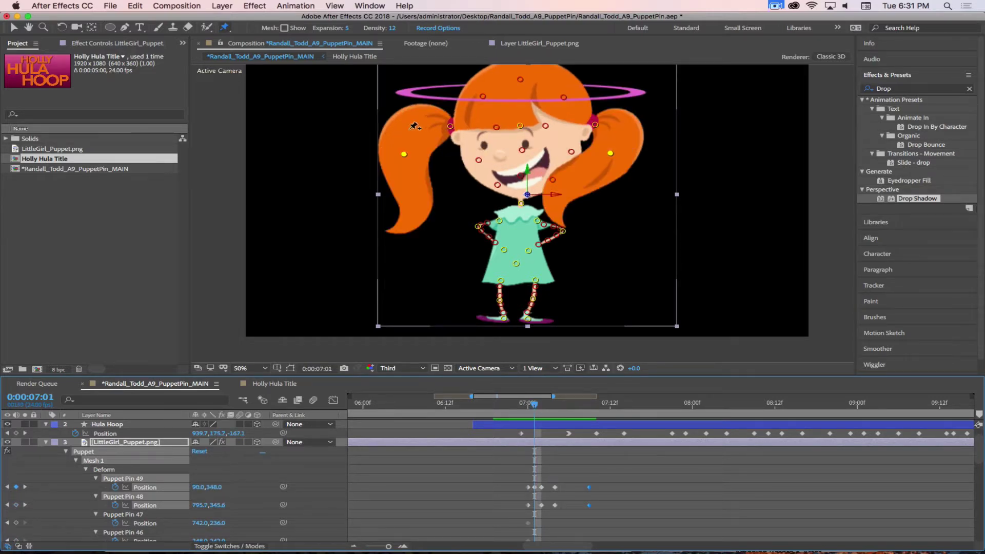
# Nudge the left pigtail pin right at 7:05 and scrub through the motion
pyautogui.click(405, 158)
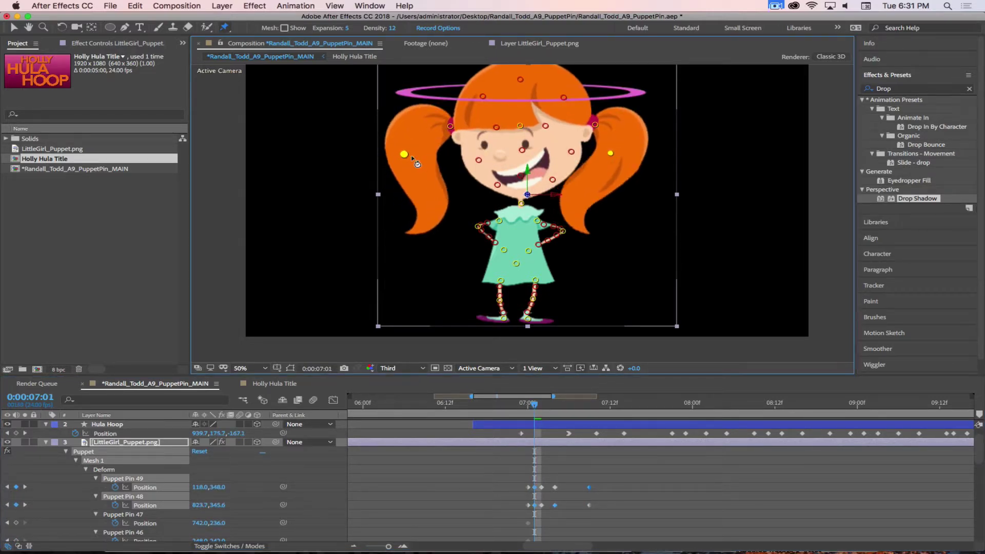
pyautogui.click(481, 433)
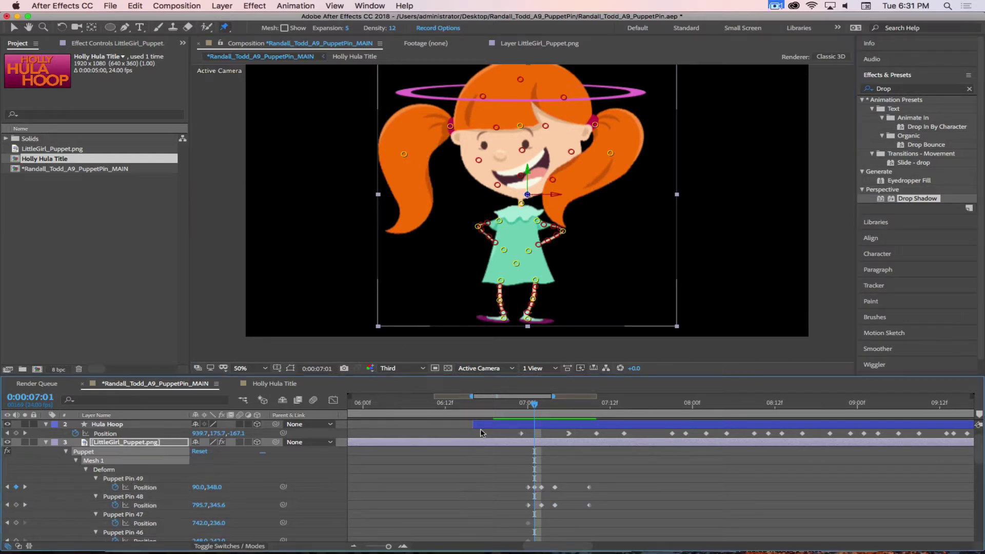
pyautogui.moveTo(404, 154); pyautogui.dragTo(420, 155)
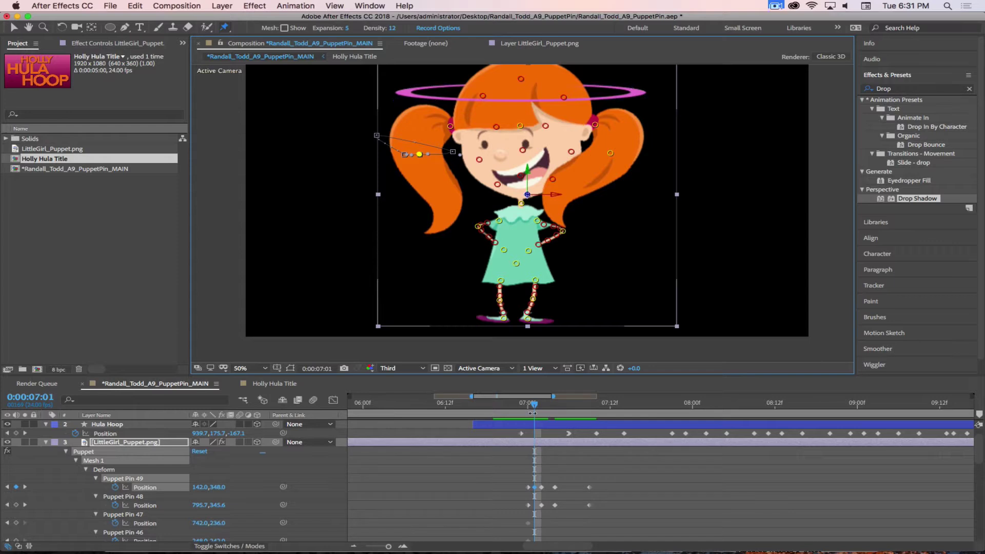
pyautogui.click(534, 404)
pyautogui.moveTo(533, 403)
pyautogui.mouseDown()
pyautogui.moveTo(507, 404)
pyautogui.moveTo(561, 400)
pyautogui.moveTo(530, 398)
pyautogui.mouseUp()
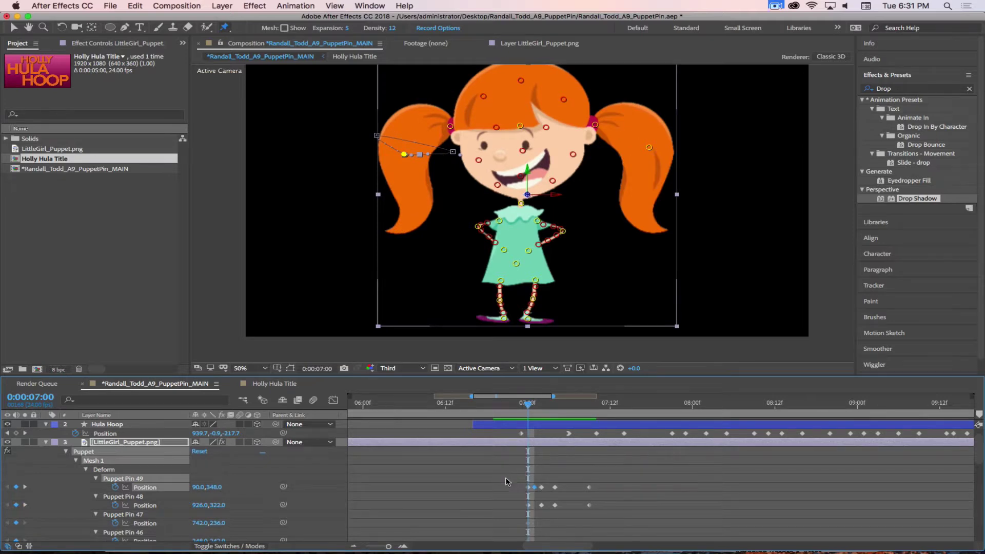
# Retime the Pin 49 and 48 keyframes, sliding them later, earlier, then later again
pyautogui.moveTo(505, 478); pyautogui.dragTo(651, 534)
pyautogui.moveTo(528, 406); pyautogui.dragTo(540, 405)
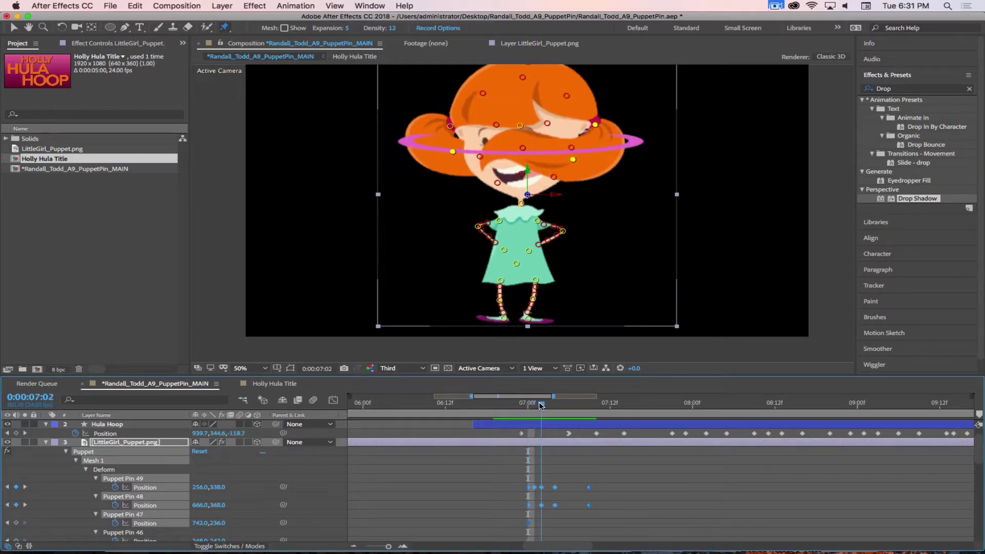
pyautogui.moveTo(635, 479); pyautogui.dragTo(543, 507)
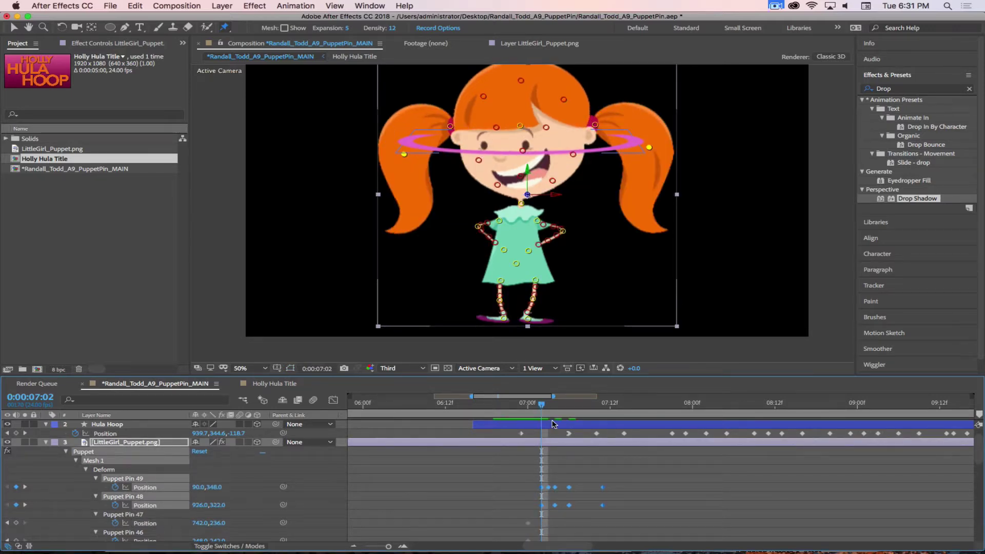
pyautogui.moveTo(541, 405)
pyautogui.mouseDown()
pyautogui.moveTo(508, 402)
pyautogui.moveTo(578, 402)
pyautogui.moveTo(534, 402)
pyautogui.mouseUp()
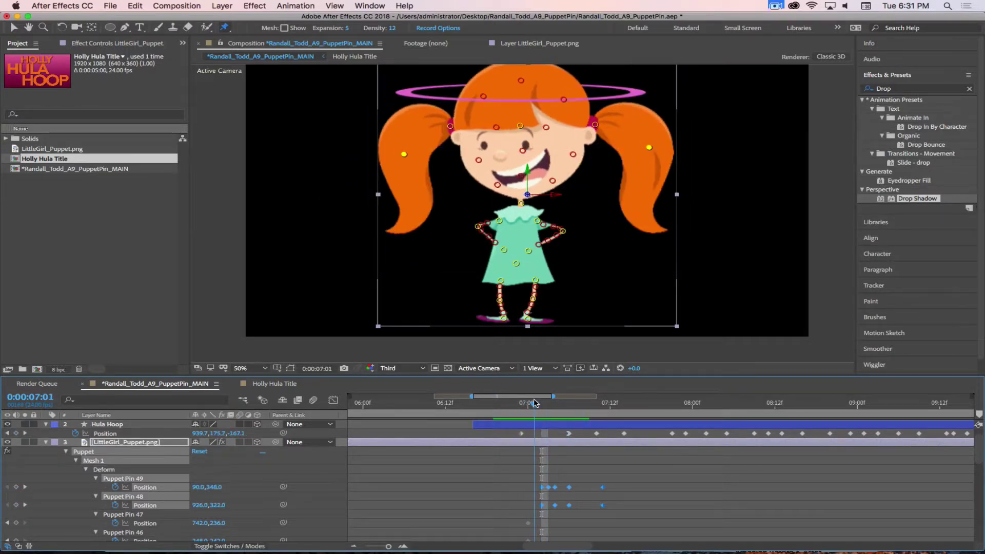
pyautogui.moveTo(542, 487); pyautogui.dragTo(536, 489)
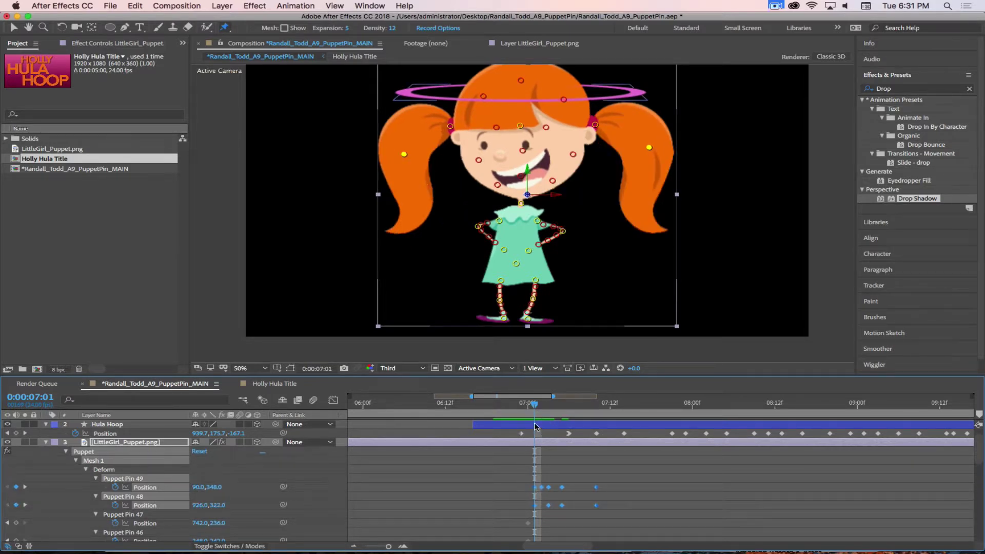
pyautogui.moveTo(535, 404); pyautogui.dragTo(583, 416)
# Lift both ponytails upward at 7:05
pyautogui.moveTo(568, 416); pyautogui.dragTo(562, 417)
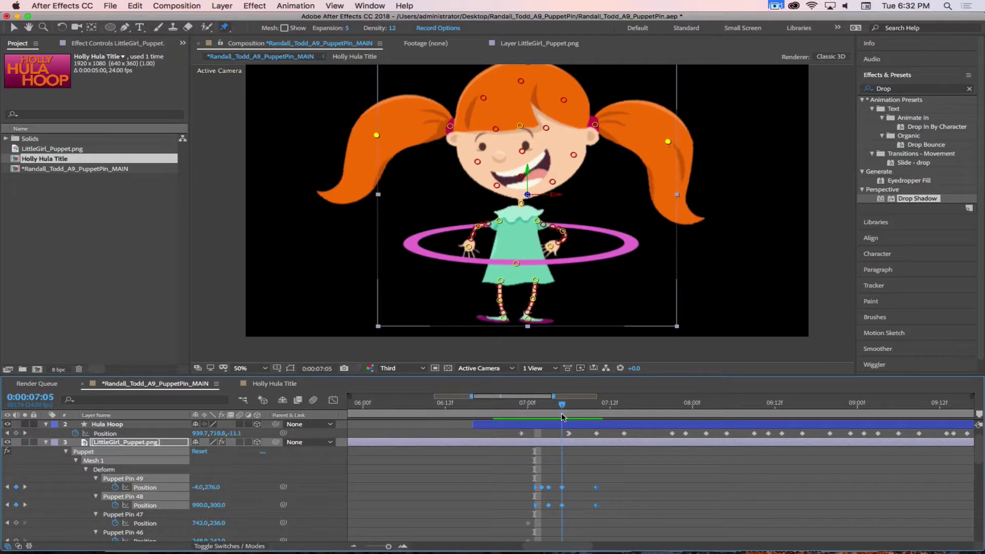
pyautogui.click(568, 494)
pyautogui.moveTo(668, 142); pyautogui.dragTo(679, 96)
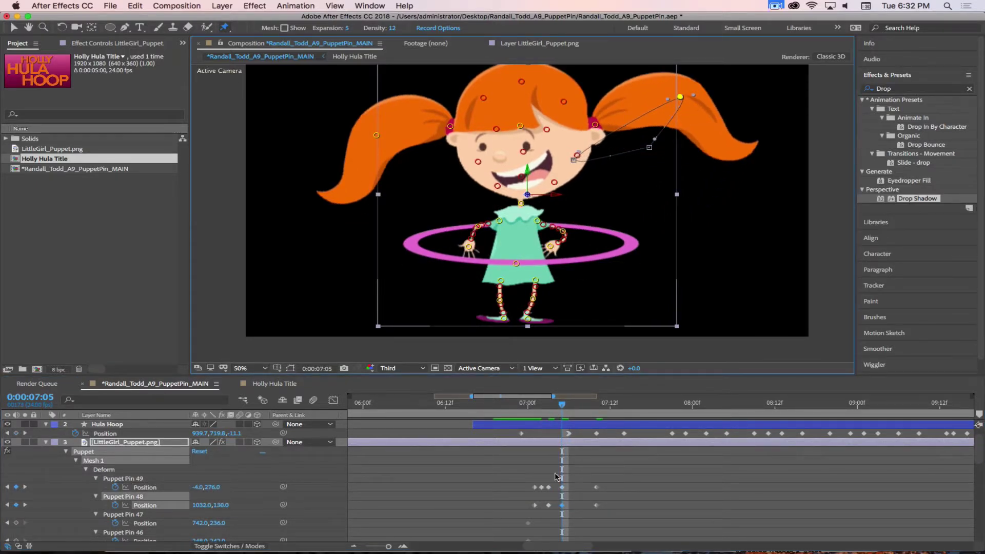
pyautogui.moveTo(377, 135); pyautogui.dragTo(374, 107)
# Settle the right ponytail and pull the left one down at 7:08, then select the 7:12 keys
pyautogui.moveTo(563, 405); pyautogui.dragTo(599, 406)
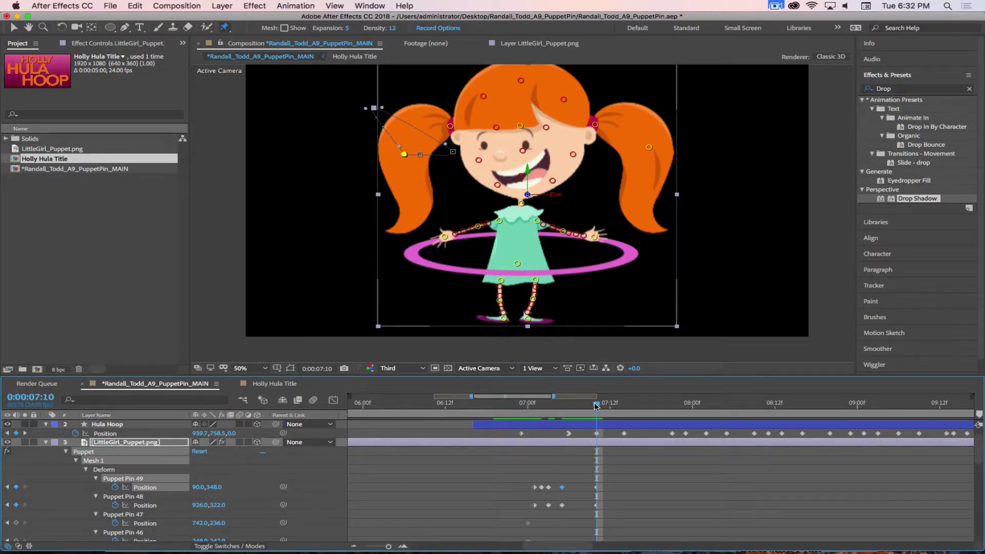
pyautogui.moveTo(595, 407); pyautogui.dragTo(583, 405)
pyautogui.moveTo(648, 147); pyautogui.dragTo(617, 153)
pyautogui.moveTo(390, 135); pyautogui.dragTo(427, 156)
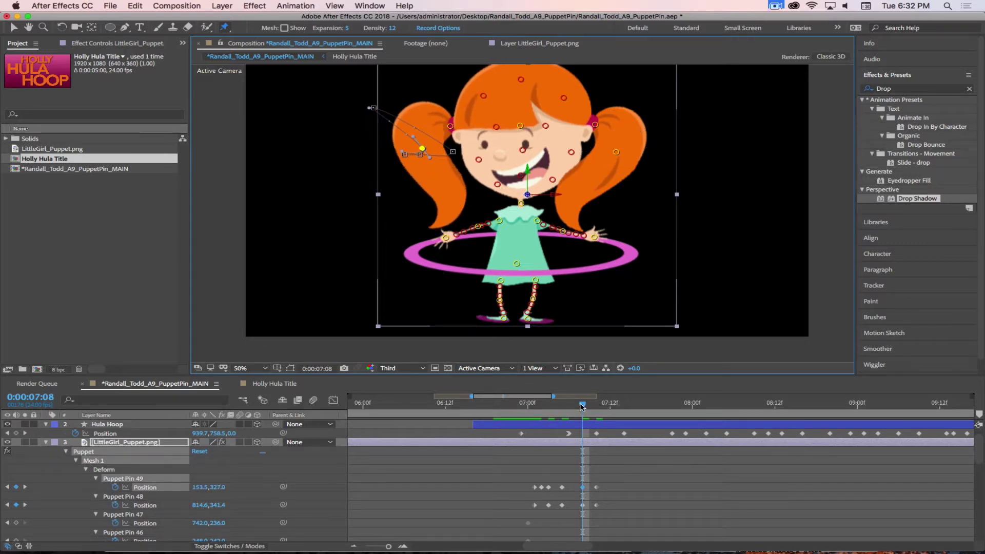
pyautogui.moveTo(582, 406); pyautogui.dragTo(609, 405)
pyautogui.moveTo(607, 485); pyautogui.dragTo(596, 510)
# Apply Easy Ease Out and Easy Ease to the selected pigtail pin keyframes at 07:12
pyautogui.rightClick(597, 505)
pyautogui.moveTo(646, 541)
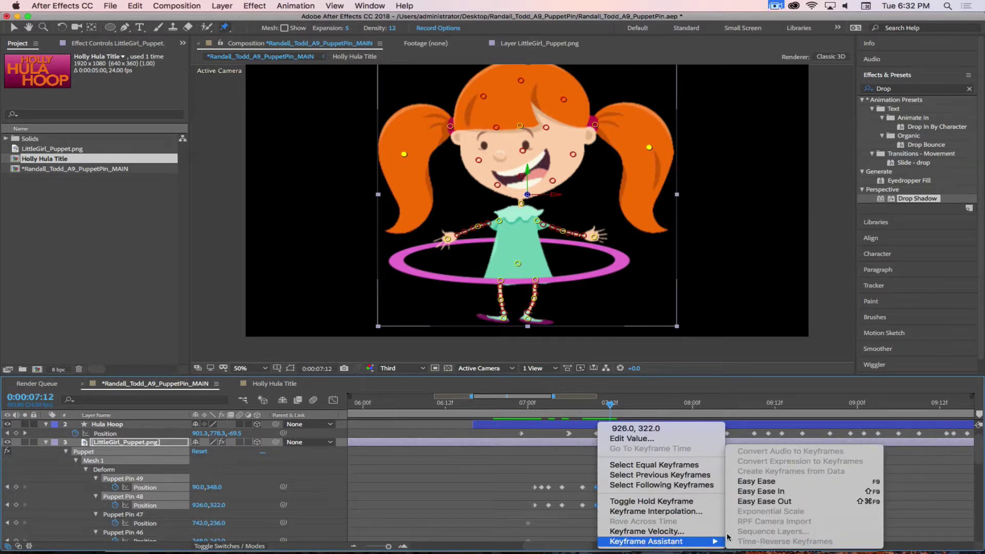
pyautogui.click(753, 501)
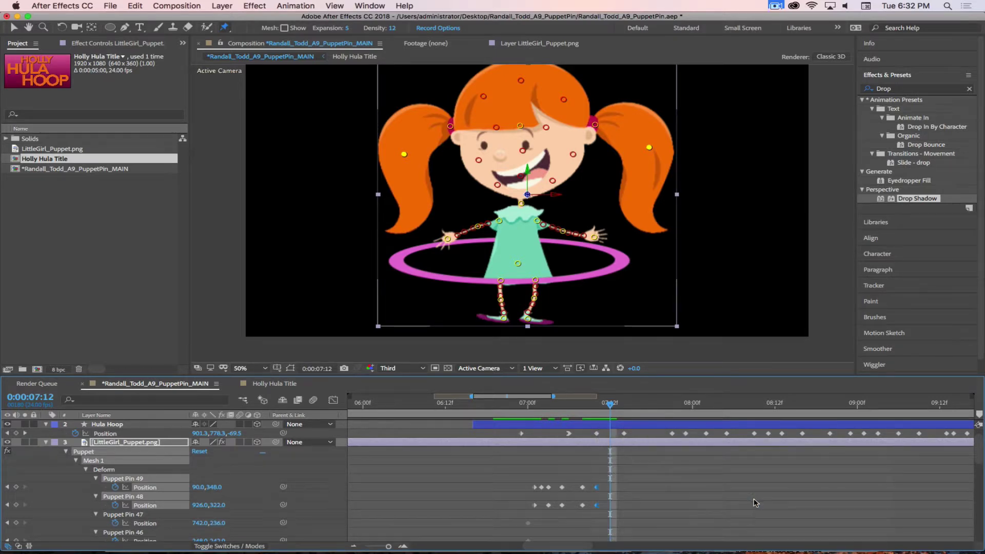
pyautogui.rightClick(595, 508)
pyautogui.moveTo(672, 542)
pyautogui.click(750, 535)
# Apply Easy Ease to the pigtail keyframes between 07:00 and 07:10, and Easy Ease Out to one
pyautogui.moveTo(588, 482); pyautogui.dragTo(539, 528)
pyautogui.rightClick(549, 505)
pyautogui.moveTo(621, 542)
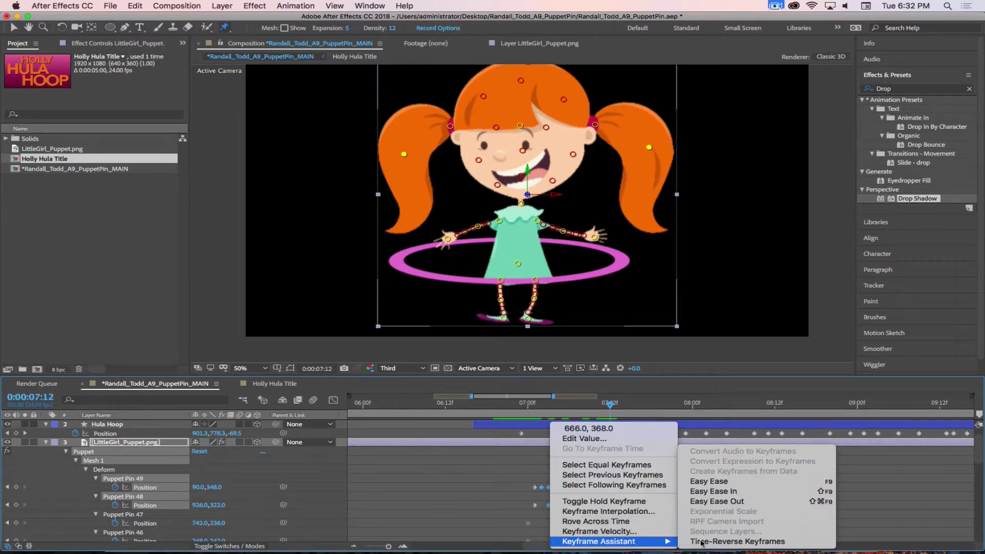
pyautogui.click(710, 481)
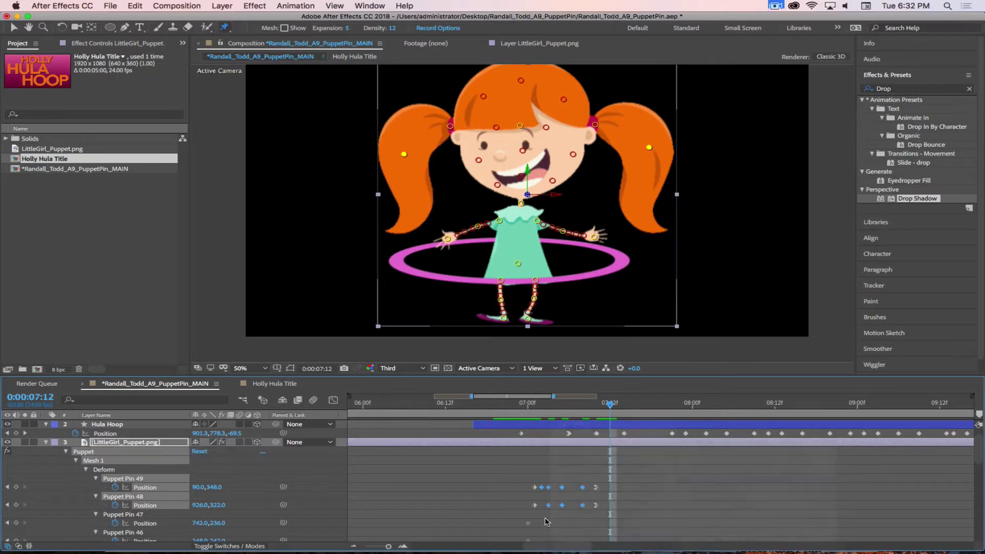
pyautogui.click(533, 505)
pyautogui.rightClick(535, 506)
pyautogui.moveTo(601, 543)
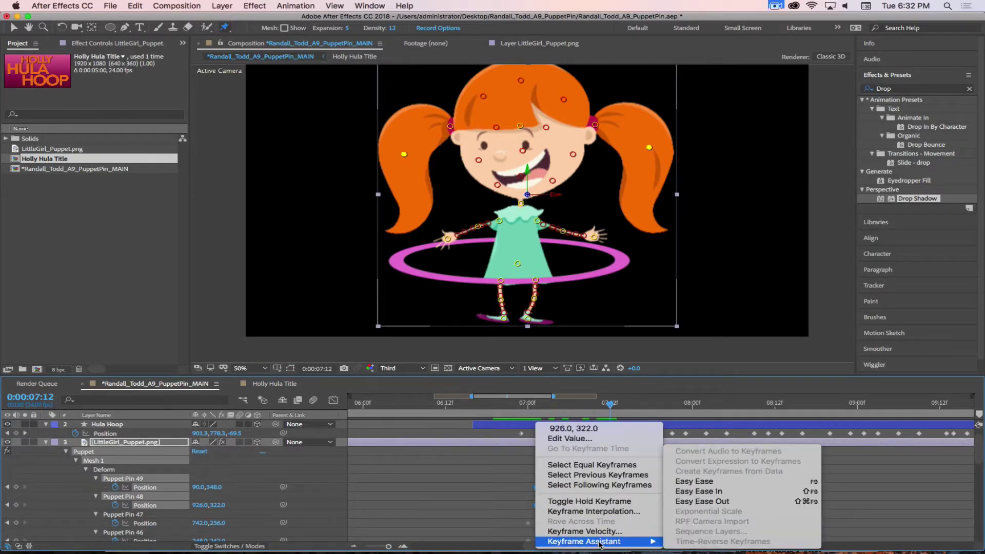
pyautogui.click(710, 500)
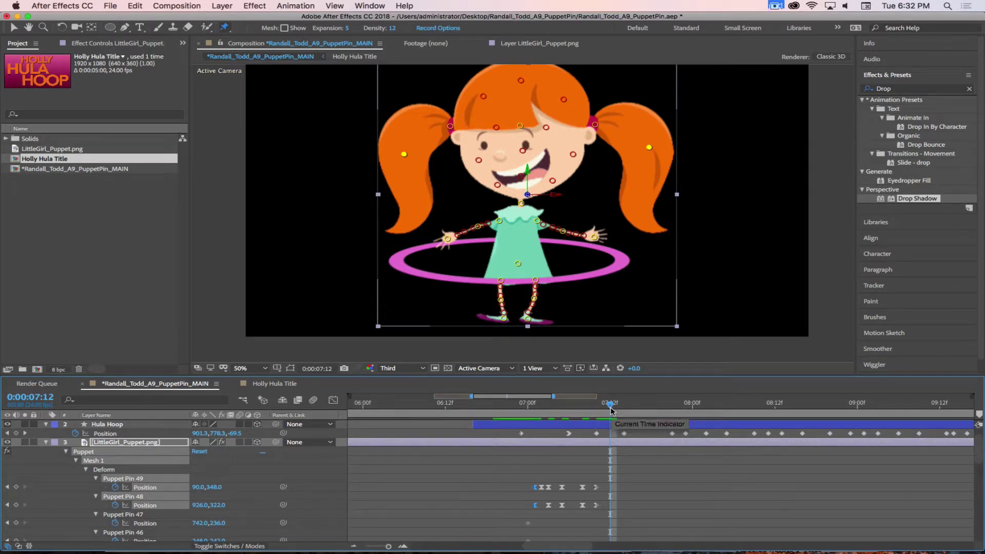
# Zoom the timeline out and end the work area at 07:16
pyautogui.press('-')
pyautogui.moveTo(610, 408); pyautogui.dragTo(541, 413)
pyautogui.press('n')
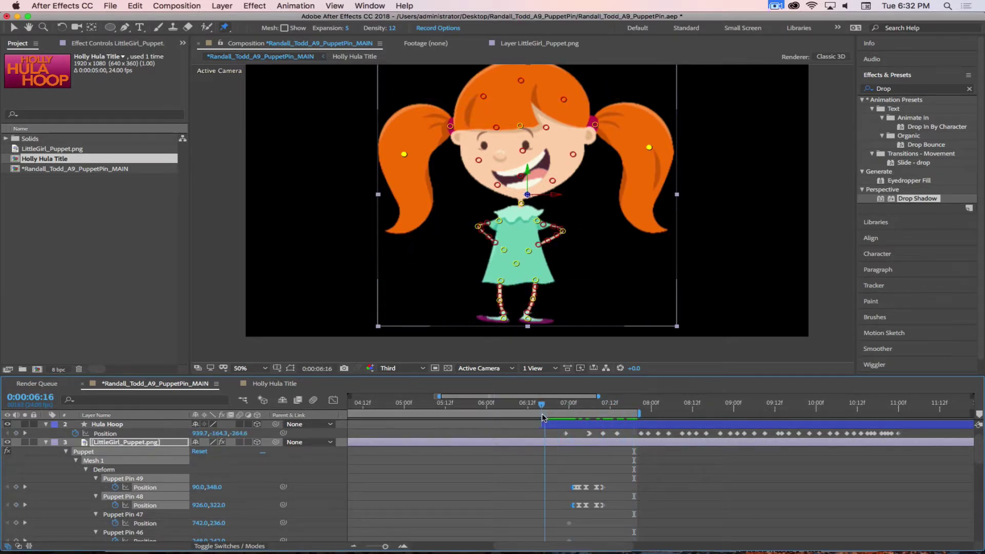
# Start the work area at 06:18 and preview the hoop motion with the Hula Hoop layer selected
pyautogui.press('b')
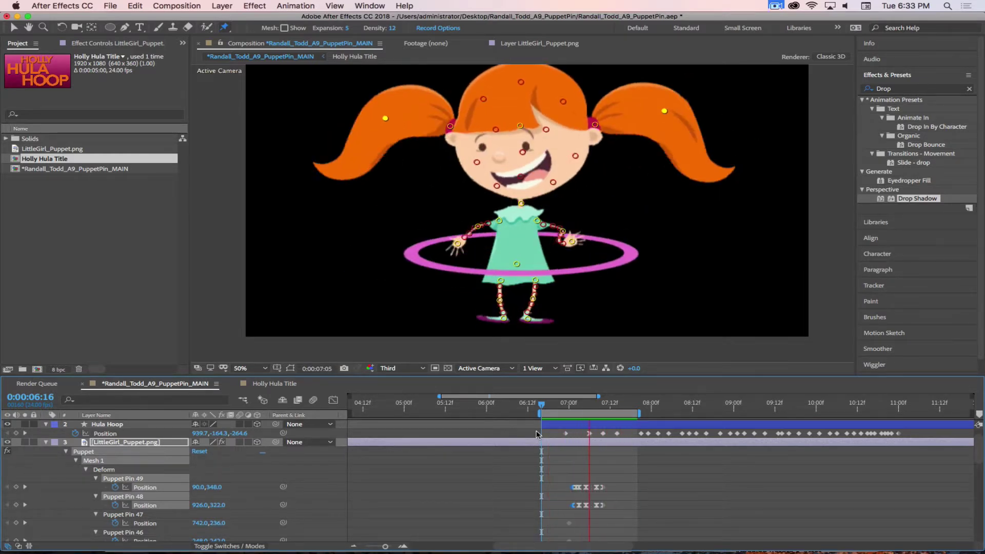
pyautogui.press('space')
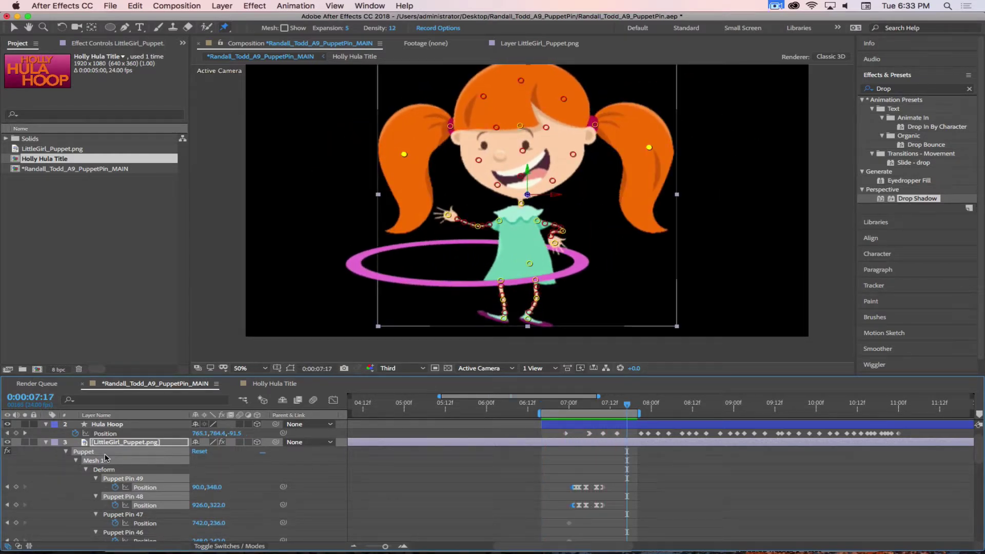
pyautogui.click(46, 442)
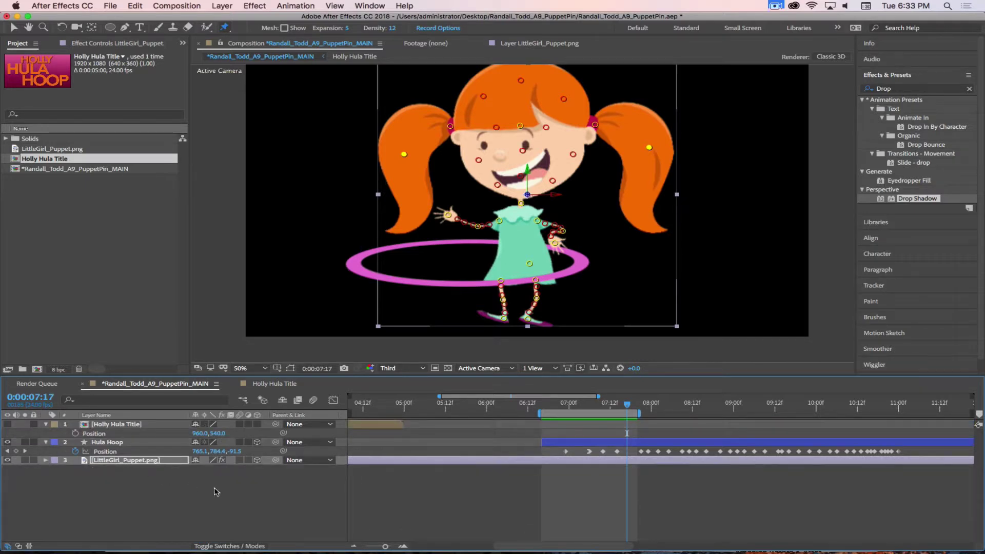
pyautogui.click(105, 442)
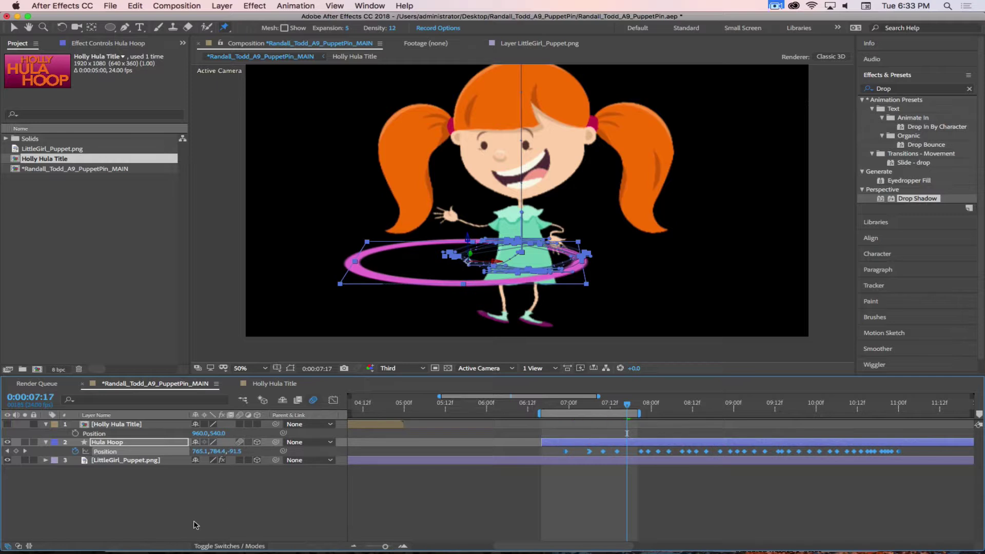
pyautogui.press('space')
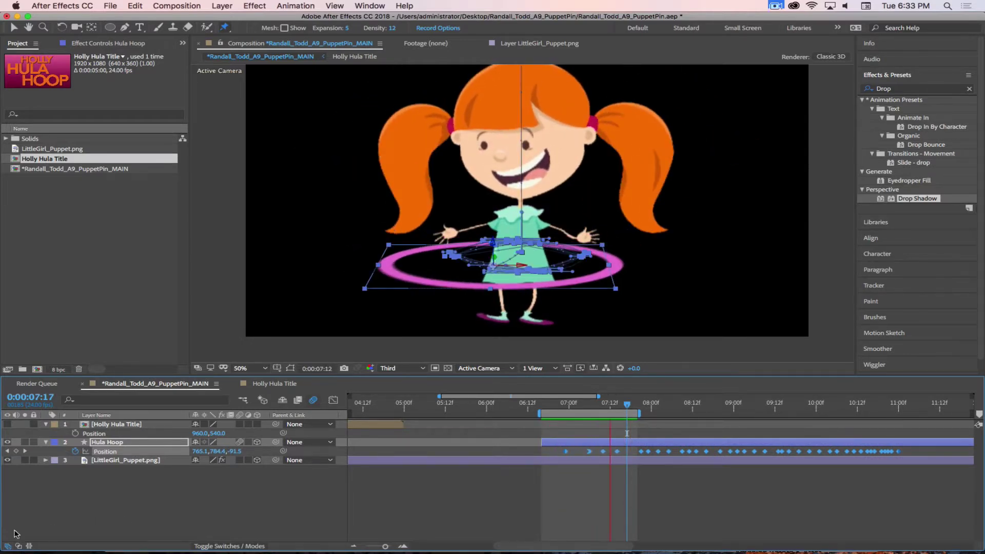
pyautogui.click(110, 475)
# Check the puppet layer at 07:04, save the project, then return to 06:16
pyautogui.click(136, 461)
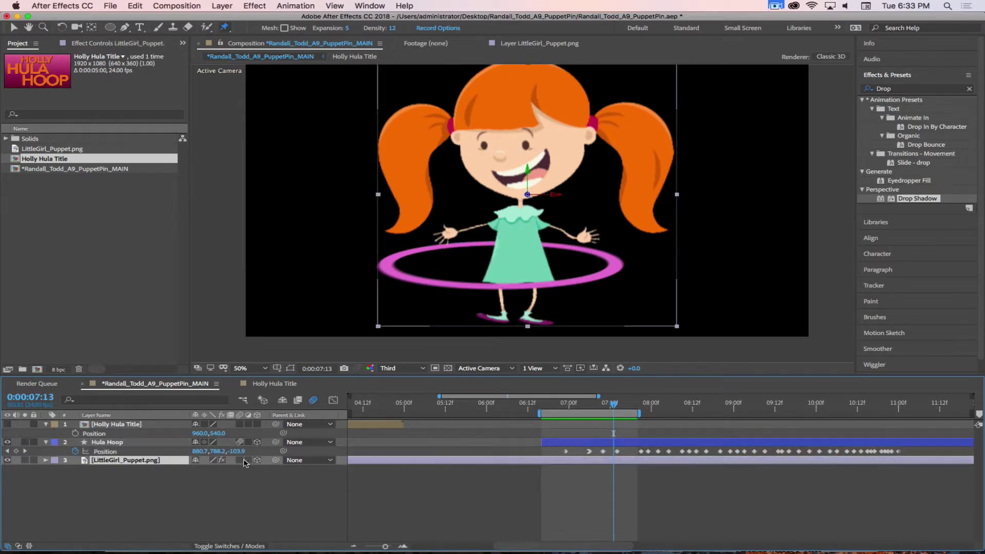
pyautogui.moveTo(613, 403); pyautogui.dragTo(583, 407)
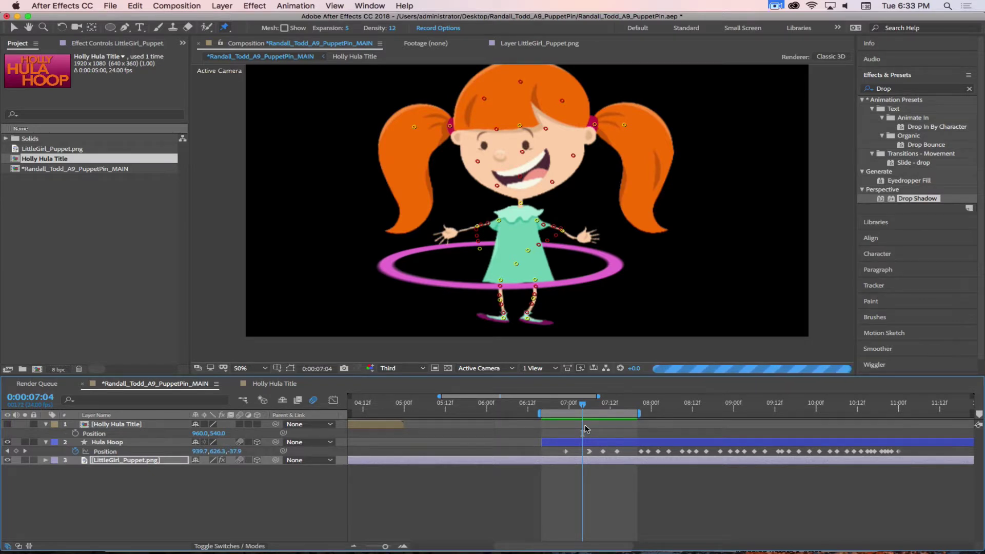
pyautogui.press('super+s')
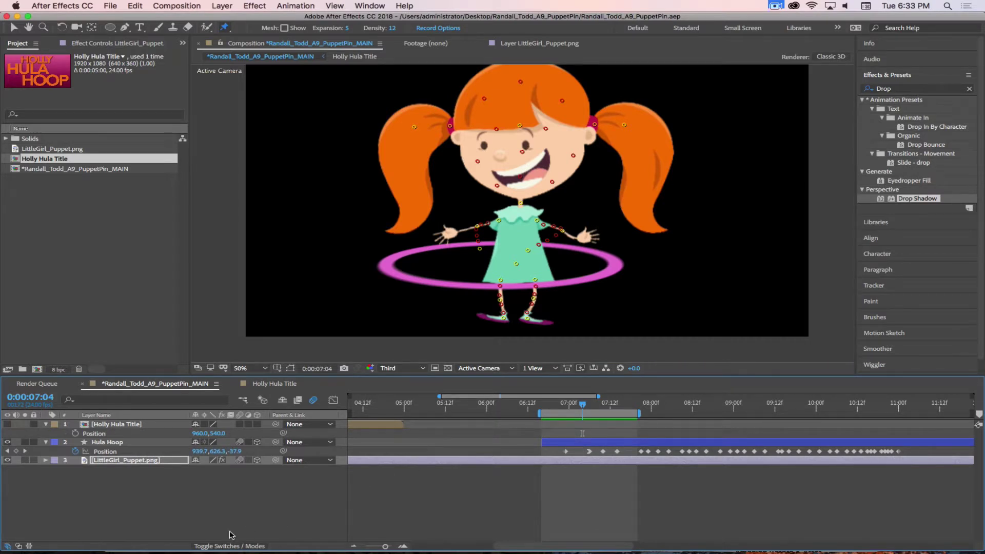
pyautogui.click(224, 505)
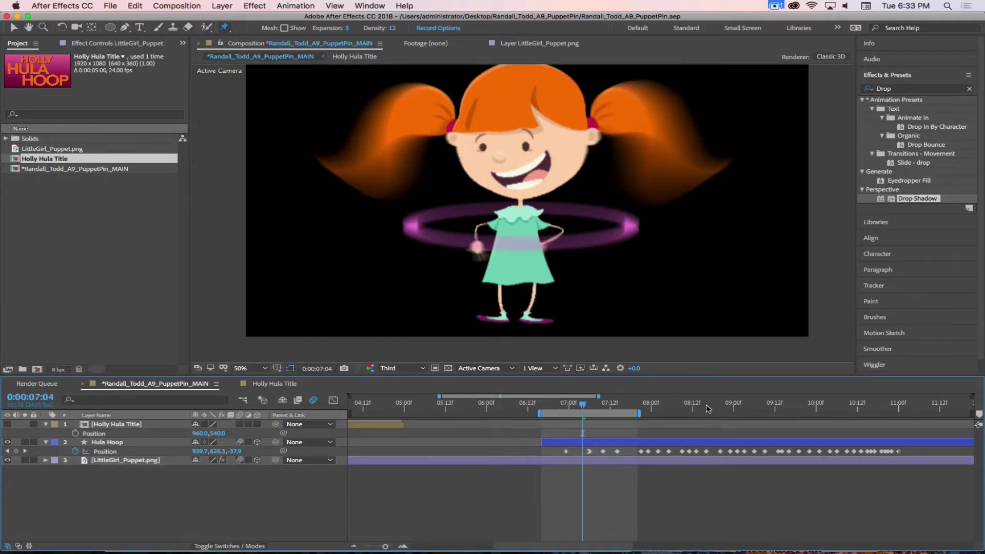
pyautogui.moveTo(595, 405); pyautogui.dragTo(532, 477)
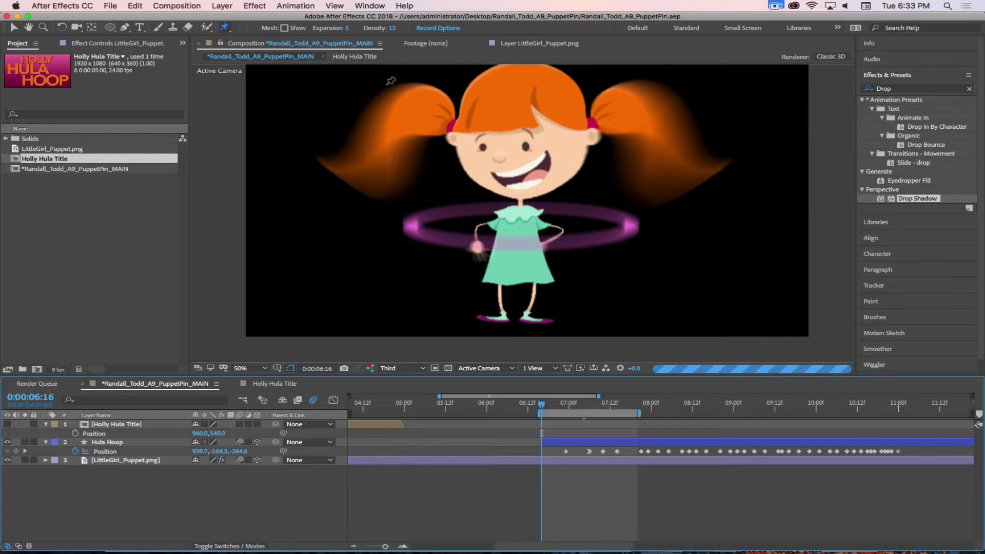
# In Composition Settings' Advanced tab, set Samples Per Frame to 16 and Adaptive Sample Limit to 64
pyautogui.click(176, 6)
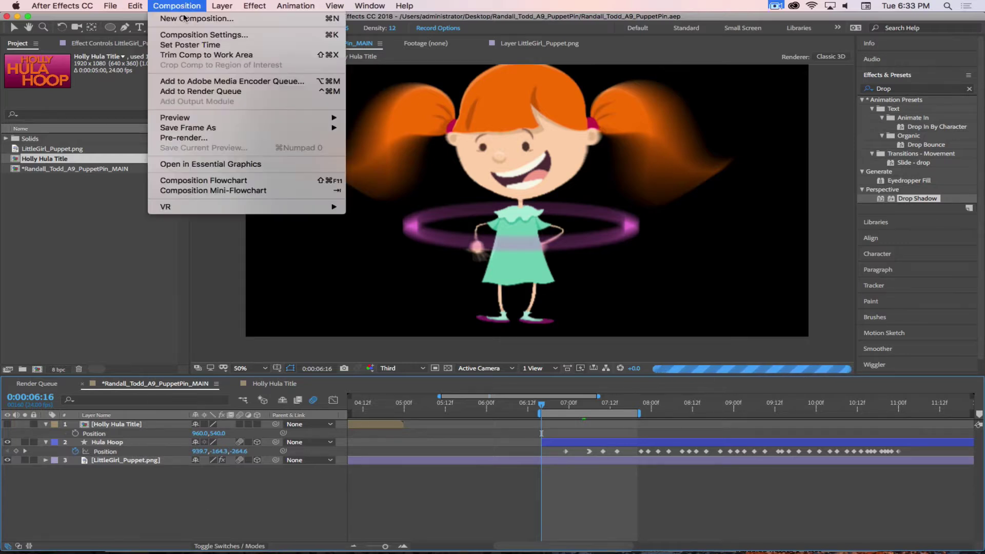
pyautogui.click(183, 39)
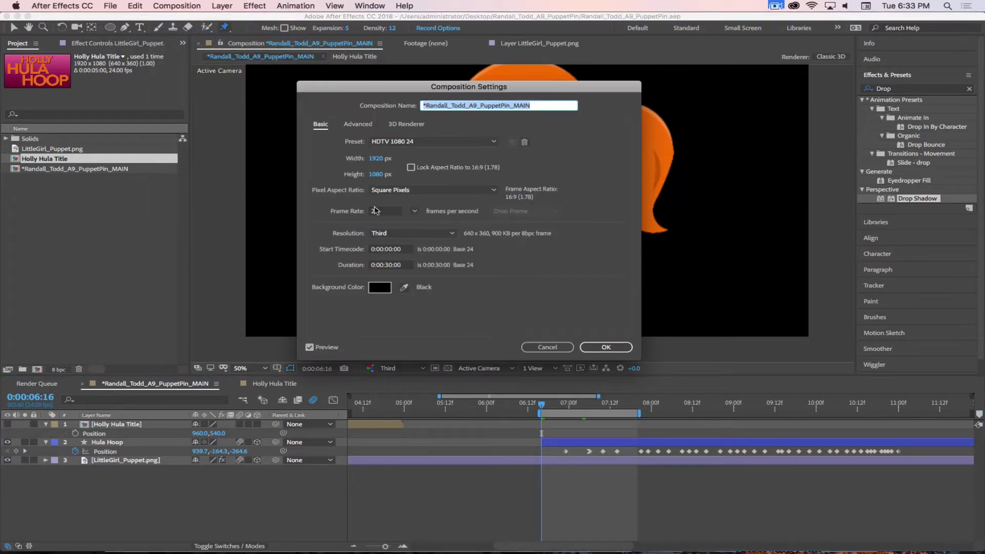
pyautogui.click(366, 124)
pyautogui.click(389, 241)
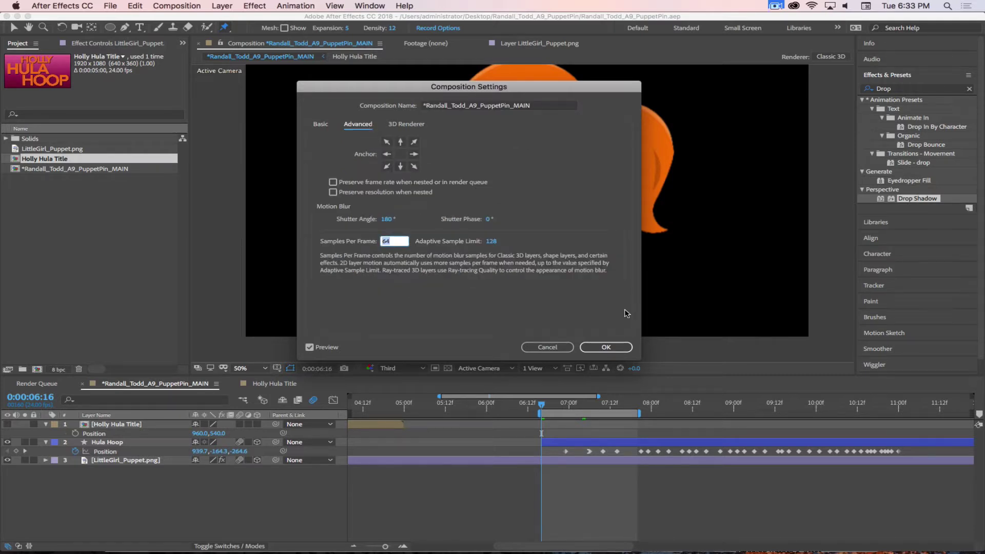
pyautogui.click(490, 243)
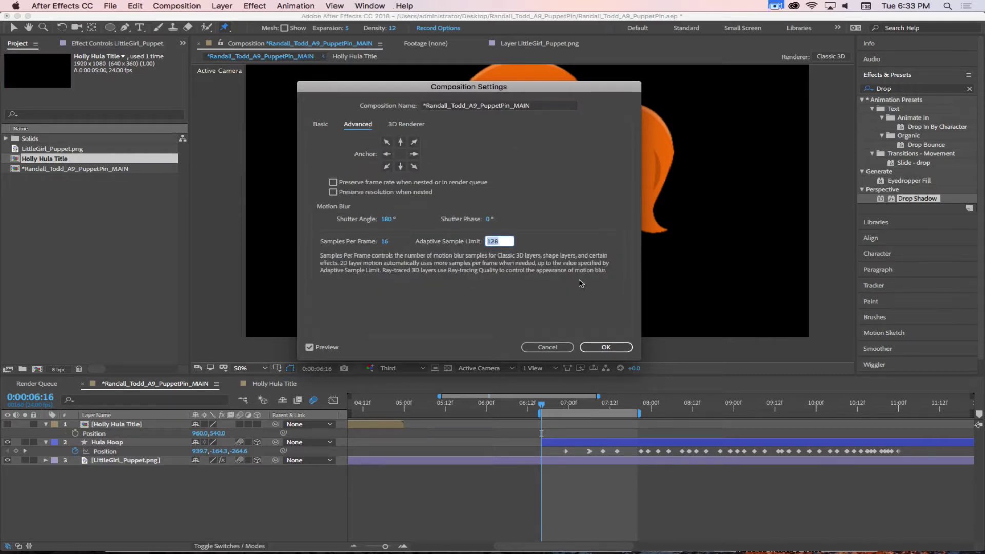
pyautogui.press('Return')
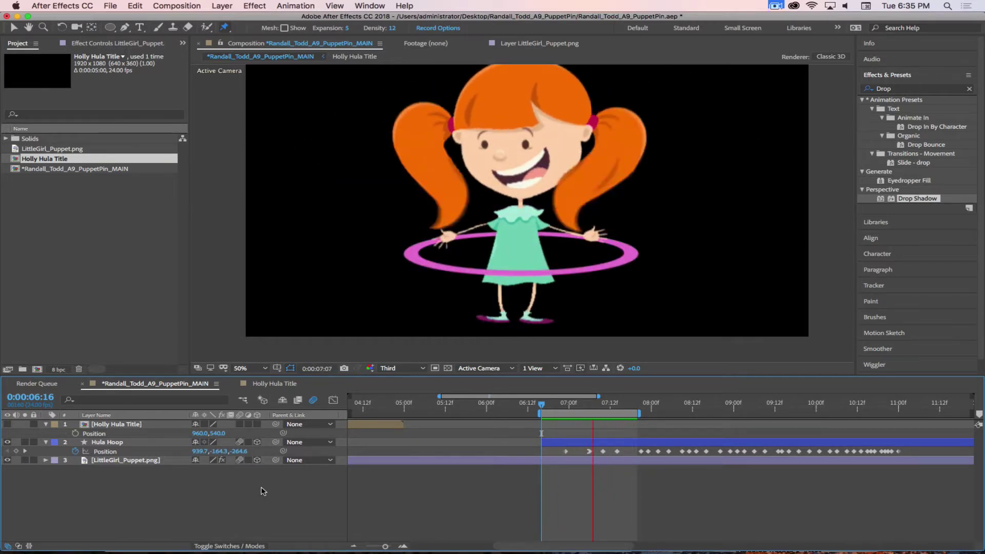
# Stop playback, drag the work area end out to about 12 seconds, and disable composition motion blur
pyautogui.press('space')
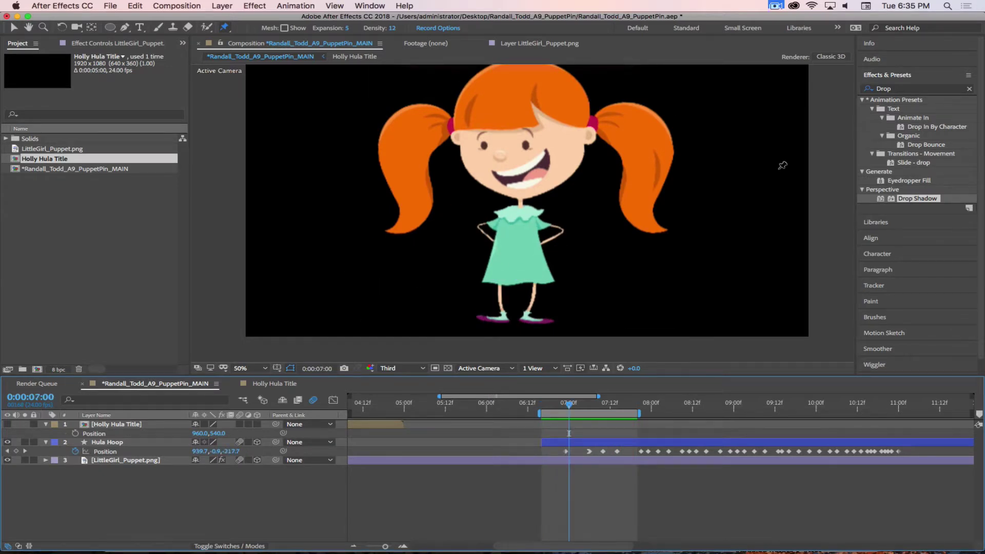
pyautogui.scroll(-5, 491, 416)
pyautogui.moveTo(538, 415); pyautogui.dragTo(637, 410)
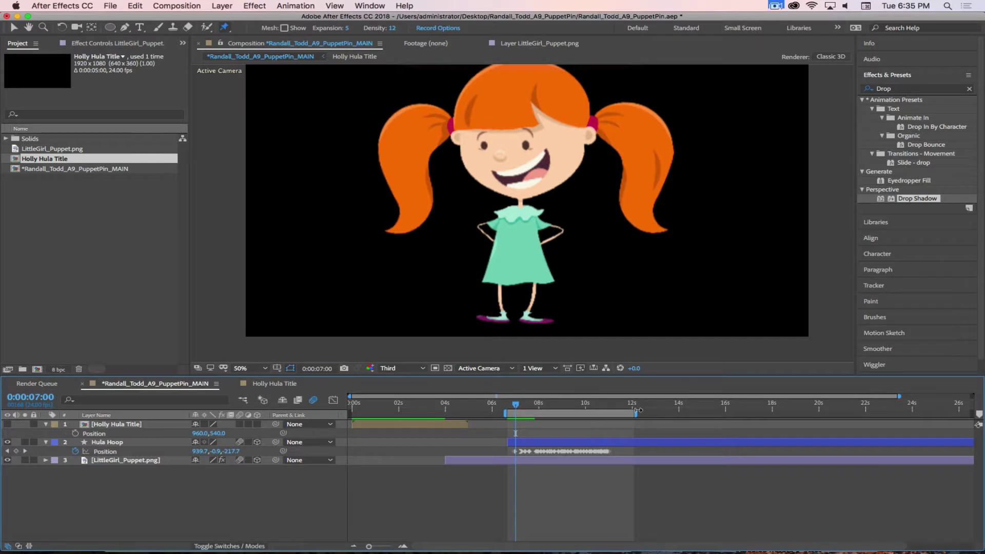
pyautogui.click(313, 401)
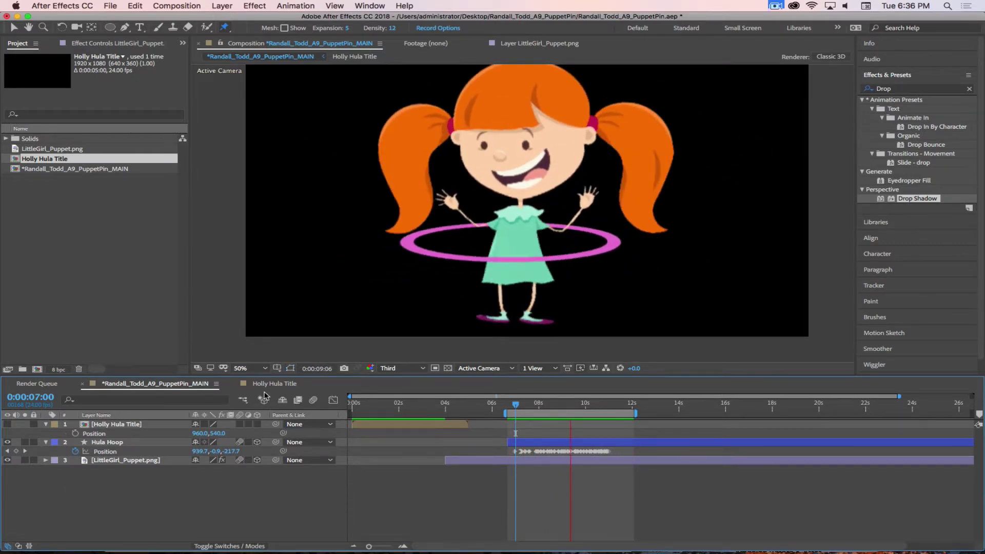
# Make the Holly Hula Title layer visible and move the current time to 0:00:04:00
pyautogui.moveTo(416, 405); pyautogui.dragTo(405, 404)
pyautogui.click(420, 427)
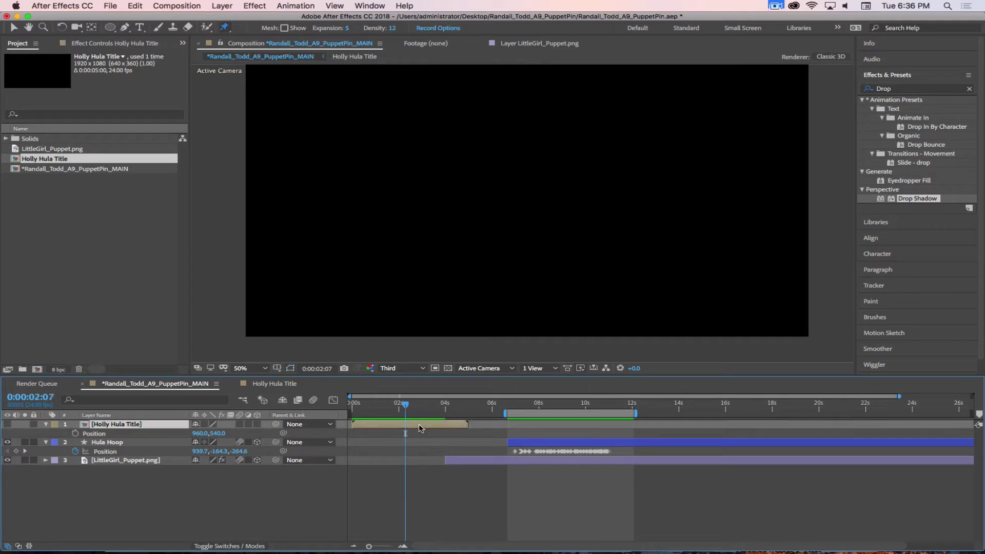
pyautogui.click(7, 424)
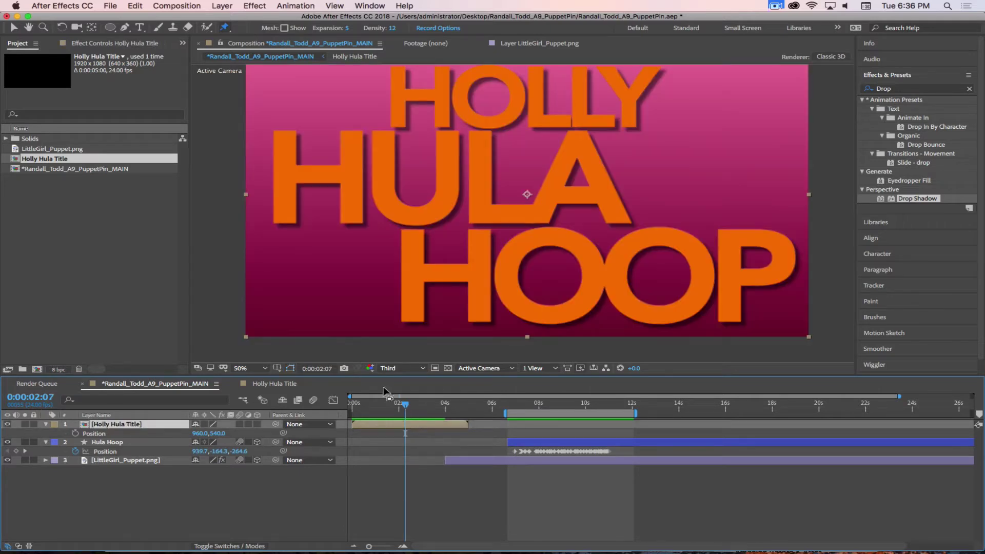
pyautogui.moveTo(413, 405); pyautogui.dragTo(445, 413)
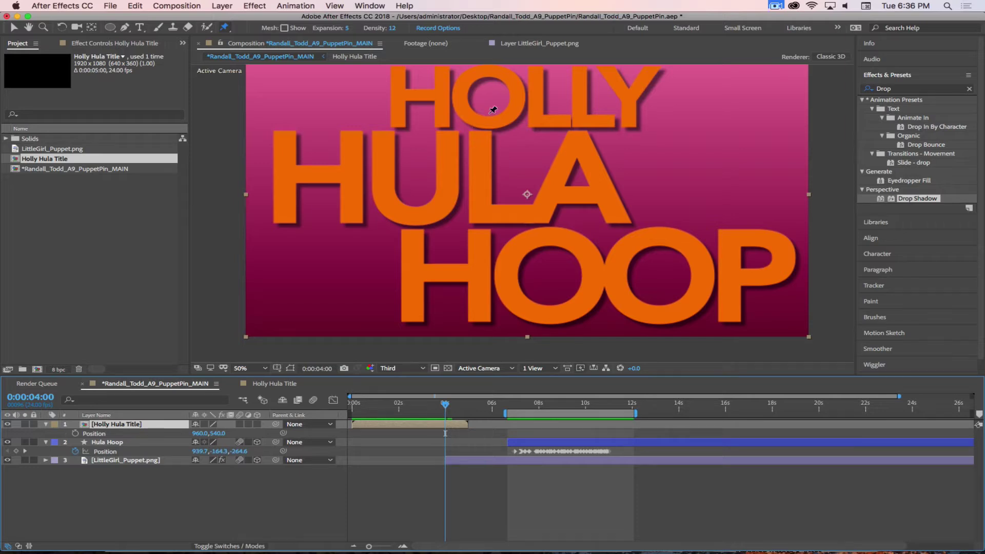
pyautogui.click(170, 532)
pyautogui.click(131, 425)
# Find Shatter in Effects & Presets and apply it to the Holly Hula Title layer
pyautogui.click(921, 91)
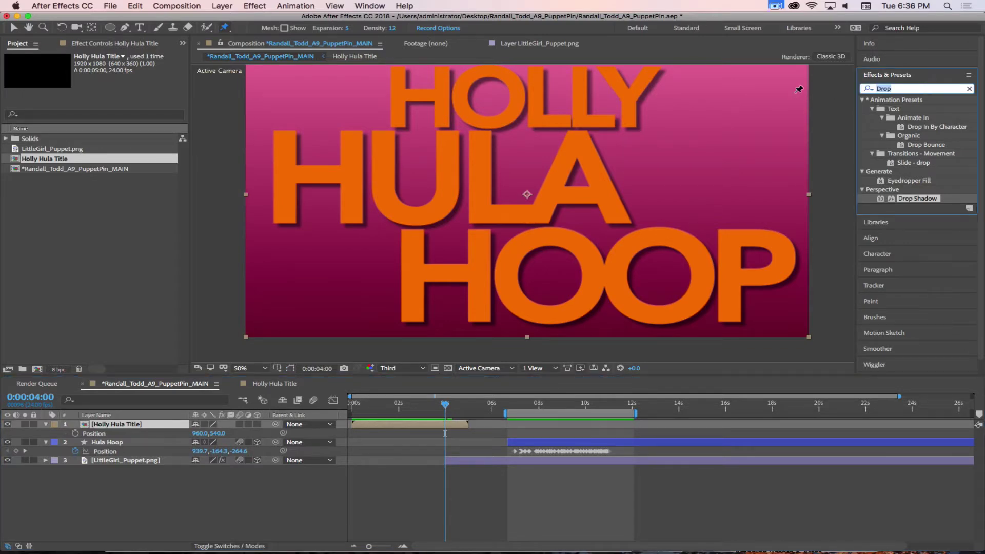
pyautogui.write('Shat')
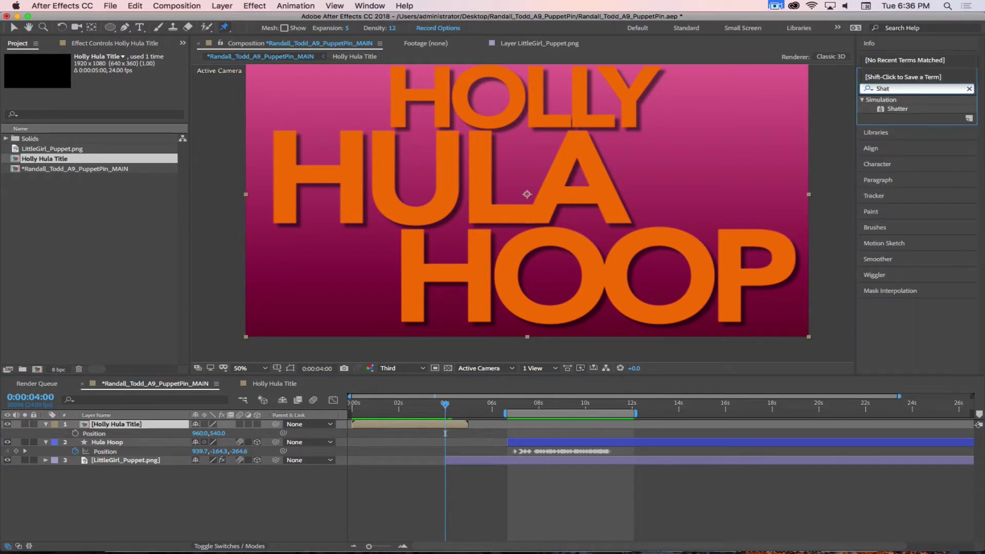
pyautogui.click(895, 109)
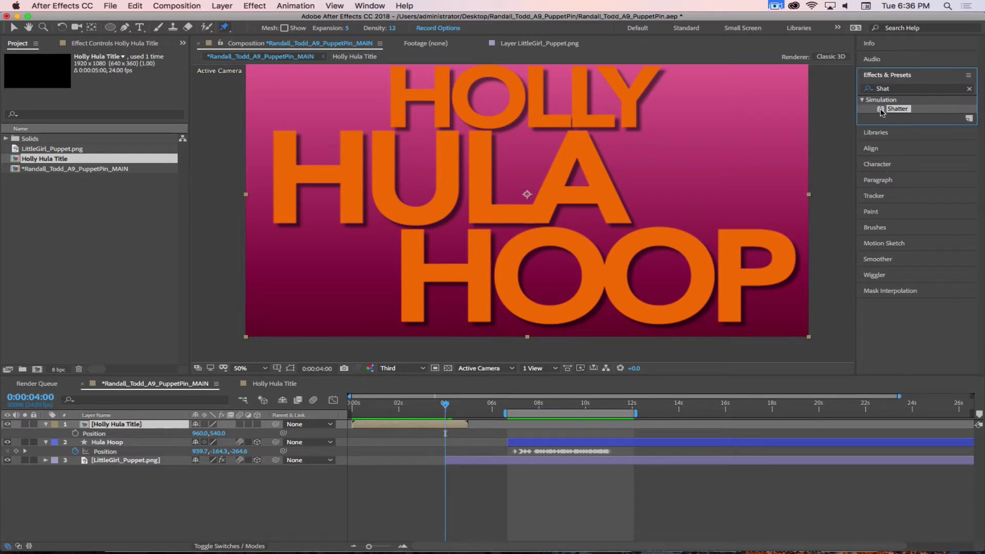
pyautogui.moveTo(881, 113); pyautogui.dragTo(529, 210)
# Solo the Holly Hula Title layer and frame the composition view at 50%
pyautogui.press('v')
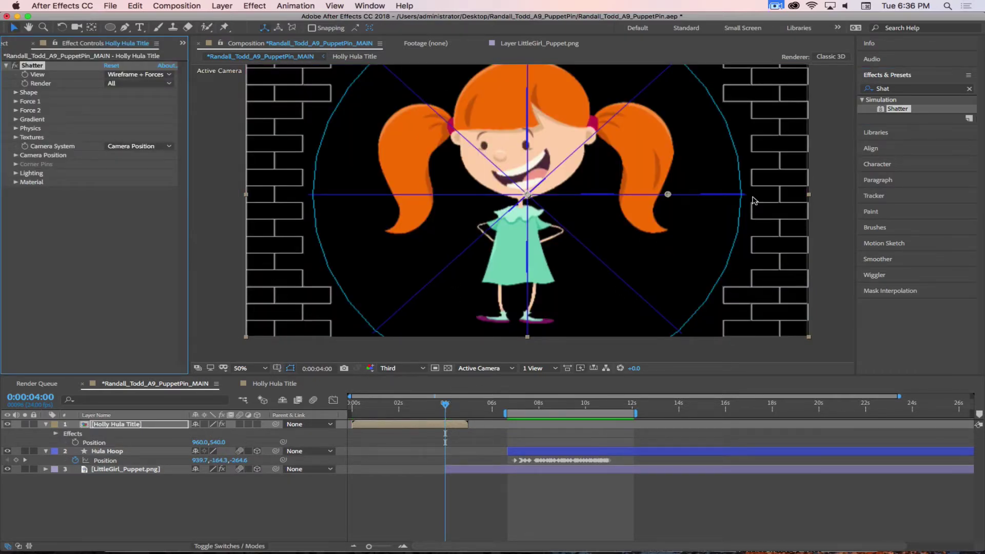
pyautogui.press(',')
pyautogui.press(',')
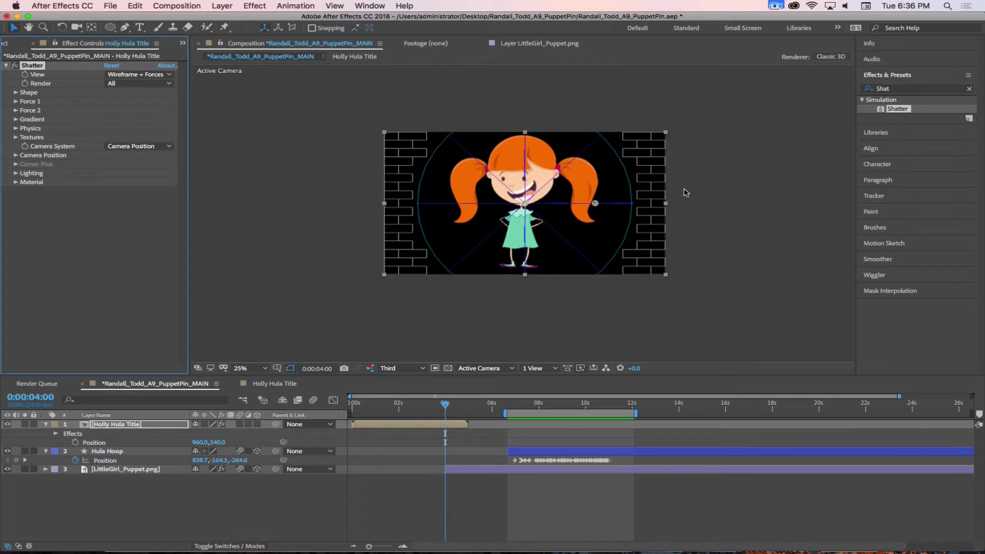
pyautogui.press('.')
pyautogui.press('.')
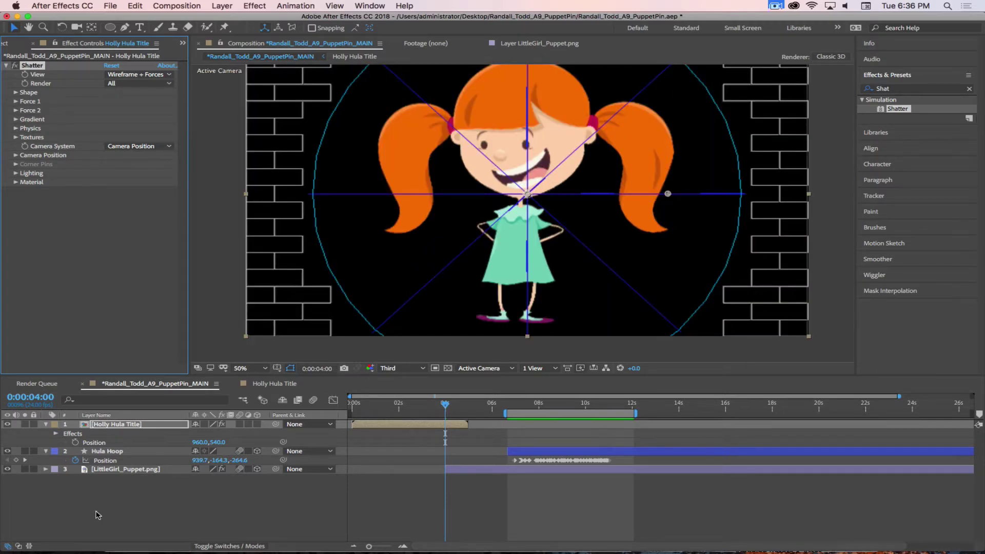
pyautogui.click(31, 490)
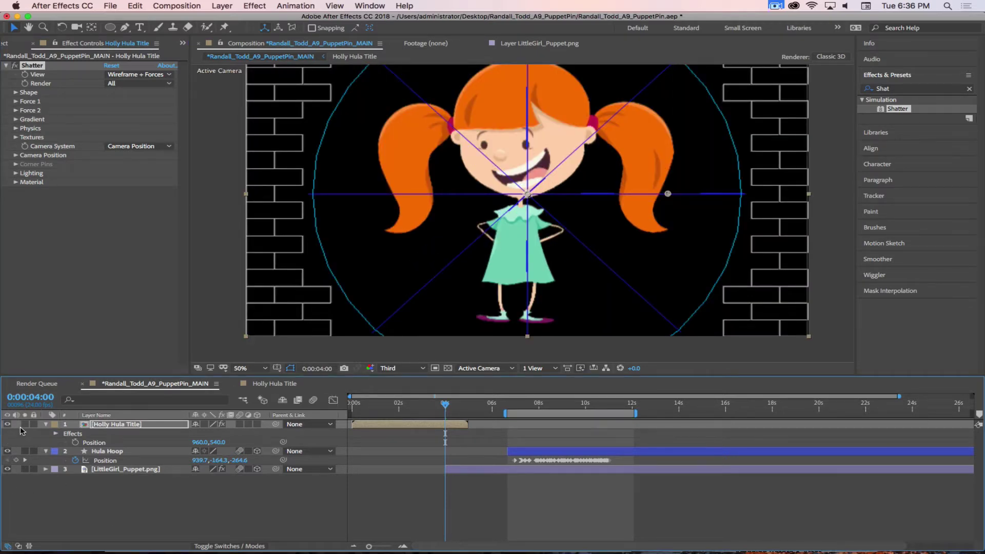
pyautogui.click(24, 424)
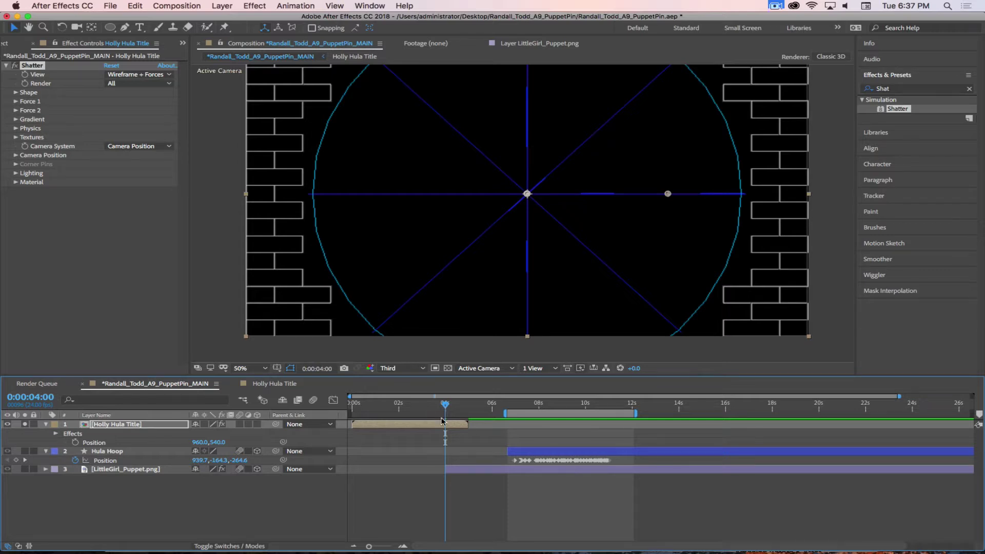
pyautogui.moveTo(590, 196)
pyautogui.mouseDown()
pyautogui.moveTo(587, 229)
pyautogui.moveTo(595, 214)
pyautogui.mouseUp()
pyautogui.press('v')
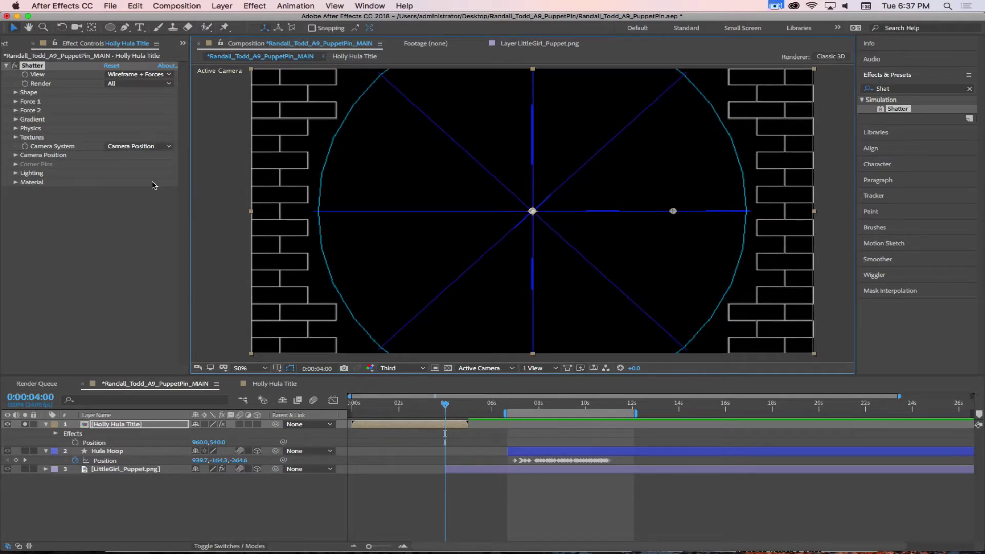
# Inspect Shatter's Render and View options in Effect Controls
pyautogui.click(129, 214)
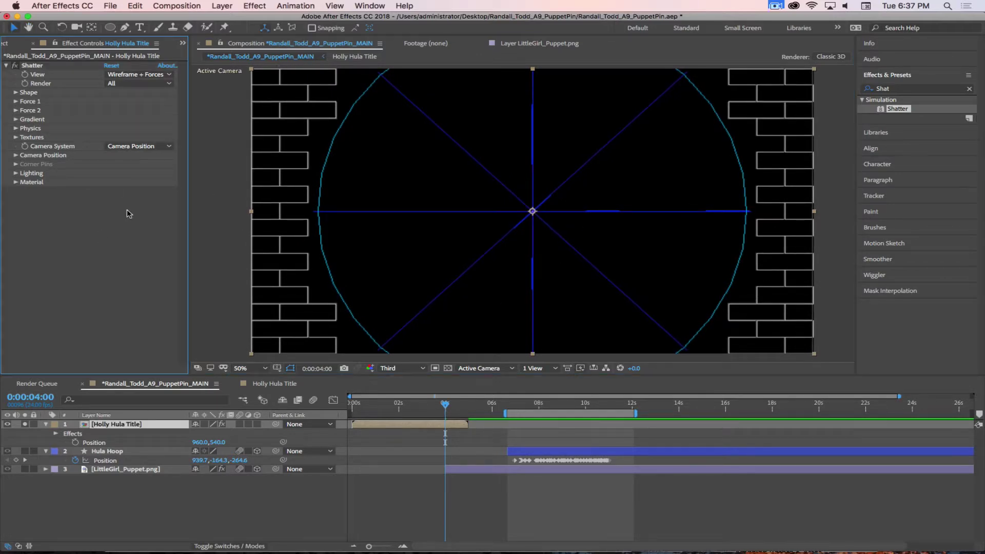
pyautogui.click(131, 85)
pyautogui.click(132, 88)
pyautogui.click(146, 76)
pyautogui.click(146, 77)
pyautogui.click(130, 76)
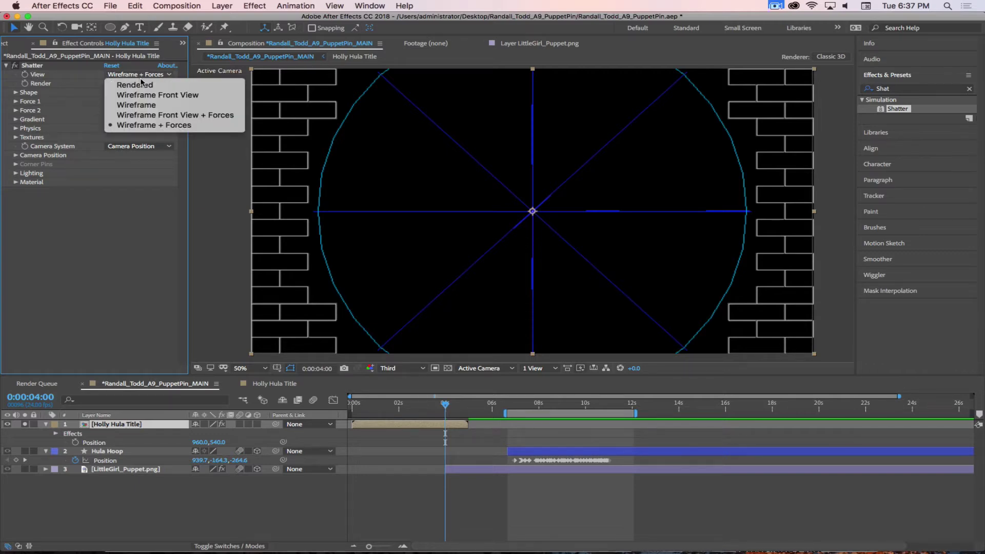
# Set the Shatter View to Rendered, then switch it to Wireframe Front View
pyautogui.click(141, 84)
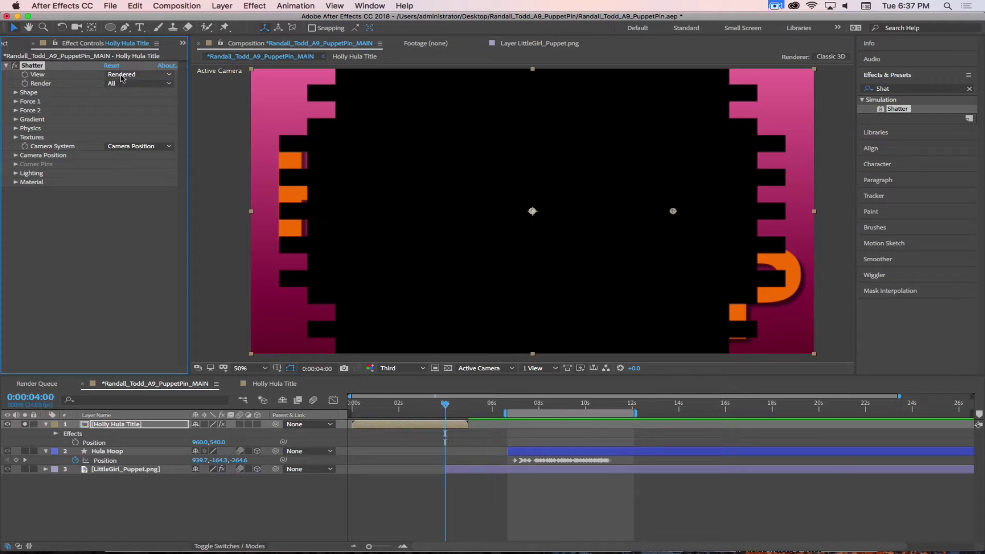
pyautogui.click(124, 76)
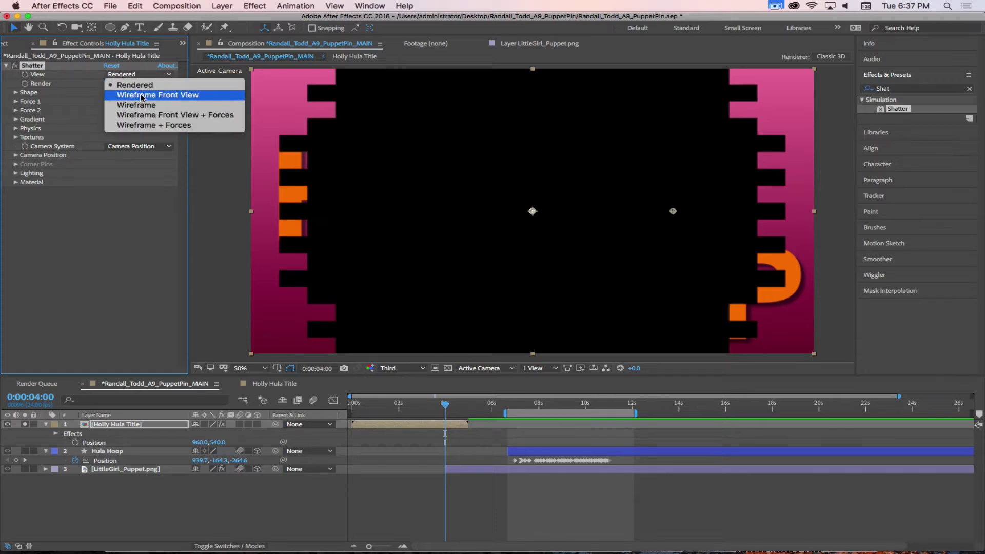
pyautogui.click(134, 116)
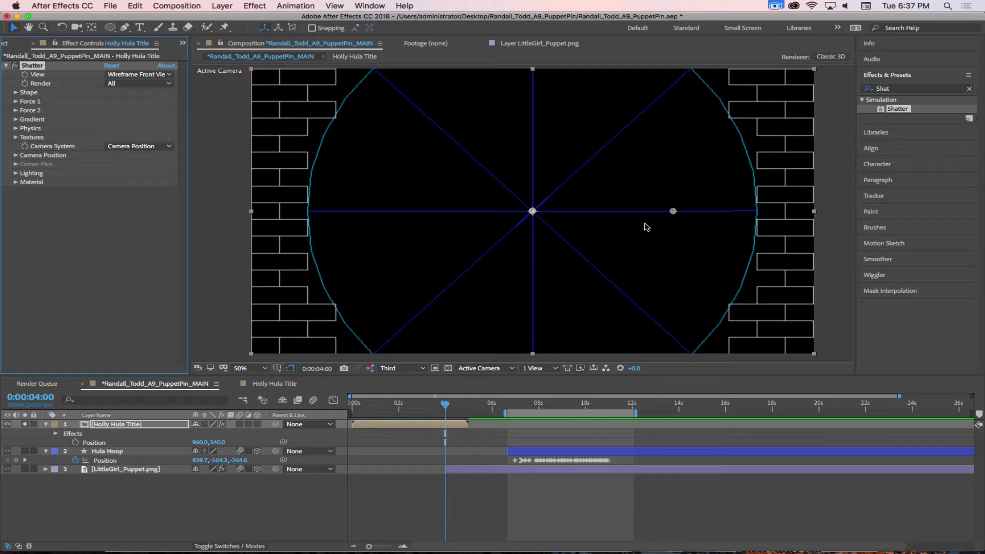
# Set the Shatter View to Rendered and expand the Shape settings
pyautogui.click(137, 74)
pyautogui.click(123, 80)
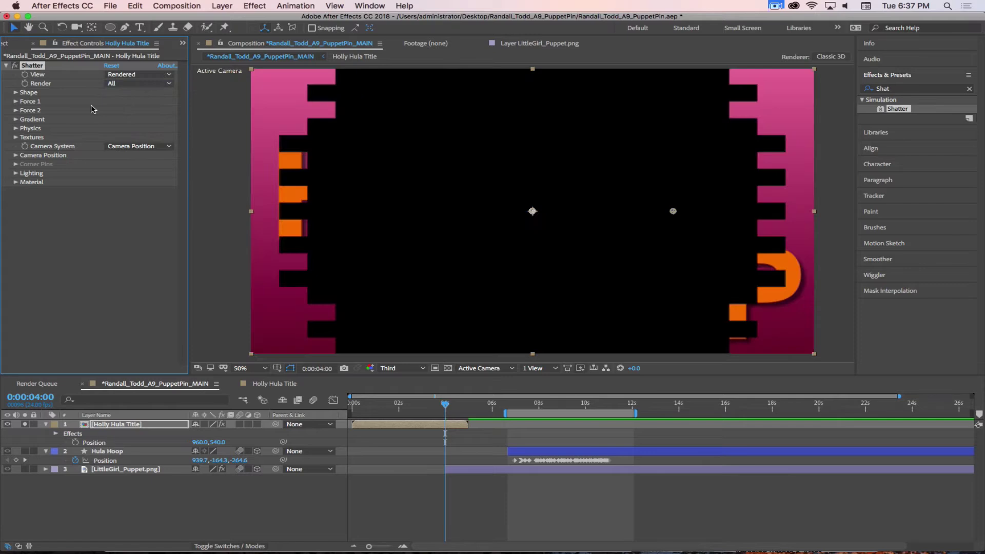
pyautogui.click(16, 92)
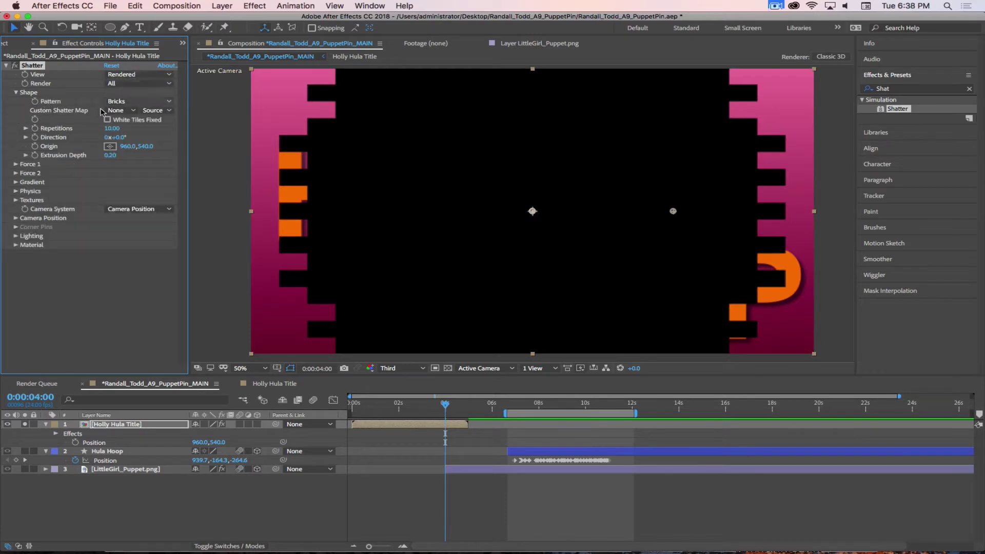
pyautogui.click(120, 111)
pyautogui.click(125, 105)
# Change the shatter Pattern to Glass and scrub Repetitions up from 10 to about 34
pyautogui.click(125, 102)
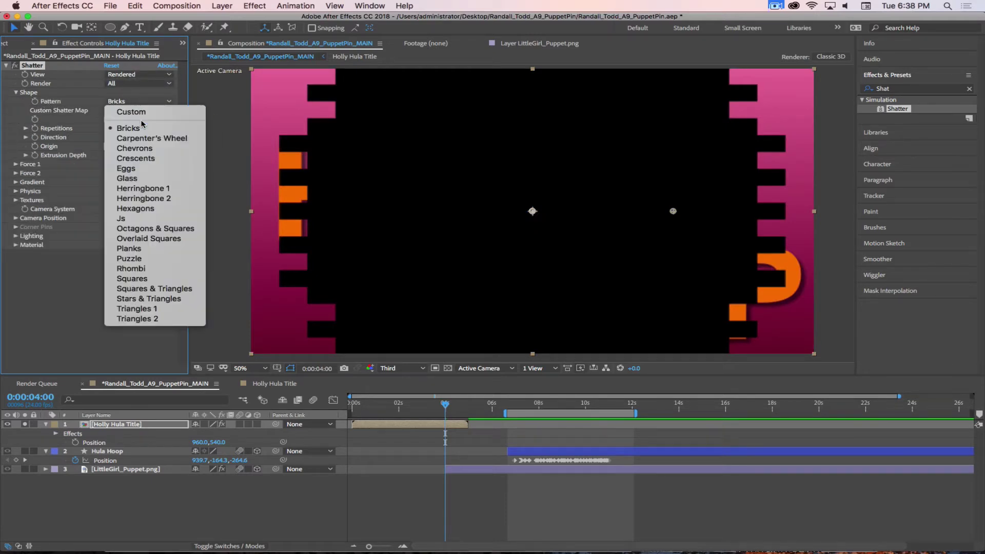
pyautogui.click(138, 145)
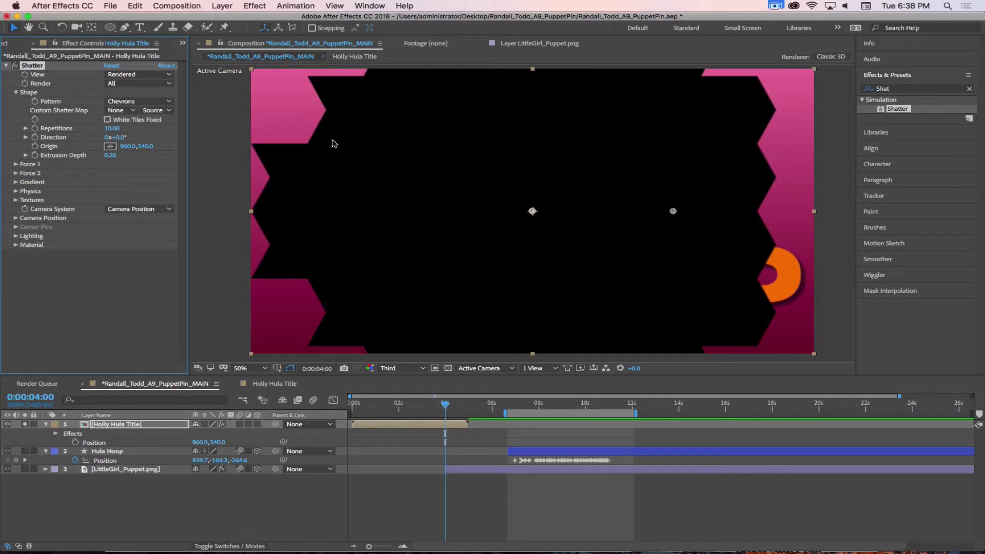
pyautogui.click(137, 102)
pyautogui.click(135, 179)
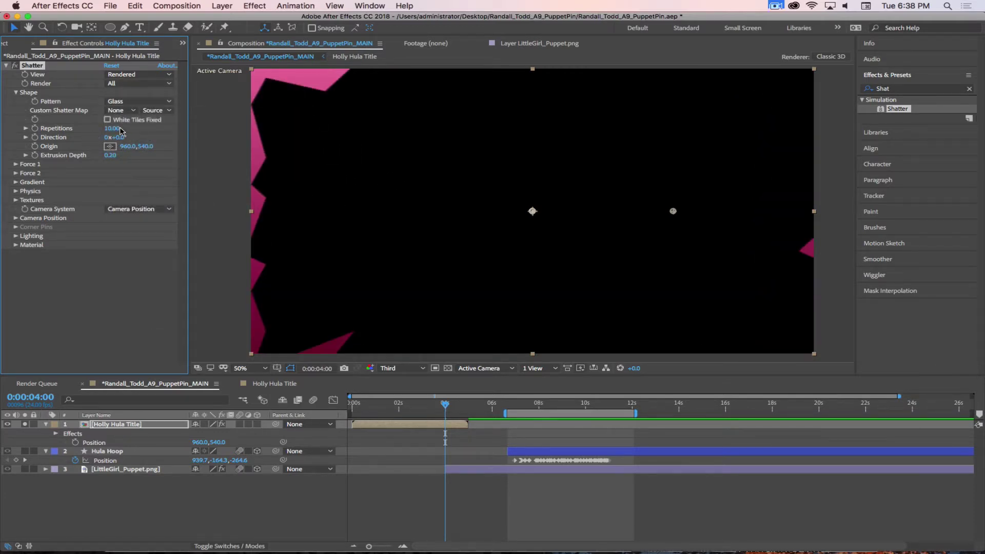
pyautogui.moveTo(121, 130); pyautogui.dragTo(206, 126)
# In Wireframe Front View set Repetitions to 41.10 and Direction to 35°, then view Rendered from the start
pyautogui.click(138, 74)
pyautogui.click(159, 95)
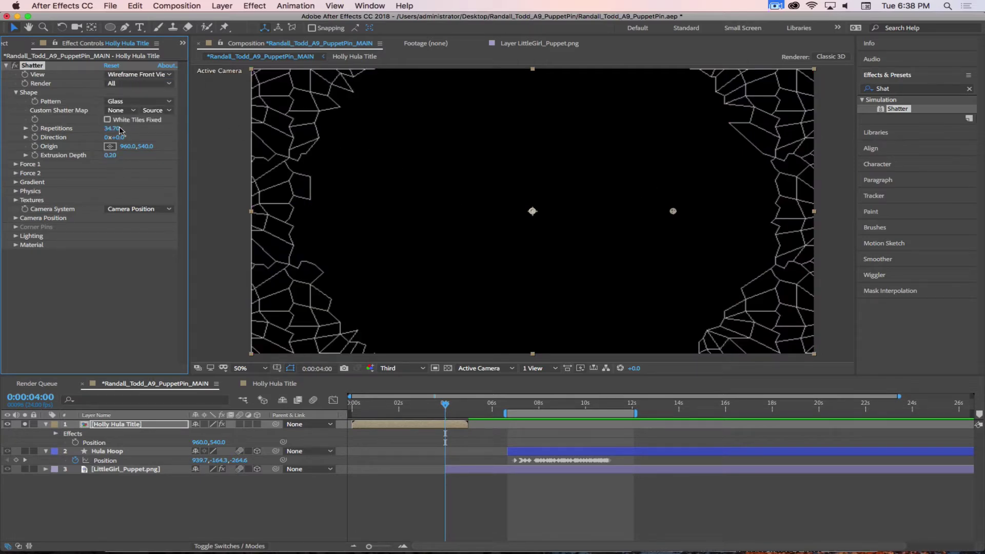
pyautogui.moveTo(119, 130); pyautogui.dragTo(152, 128)
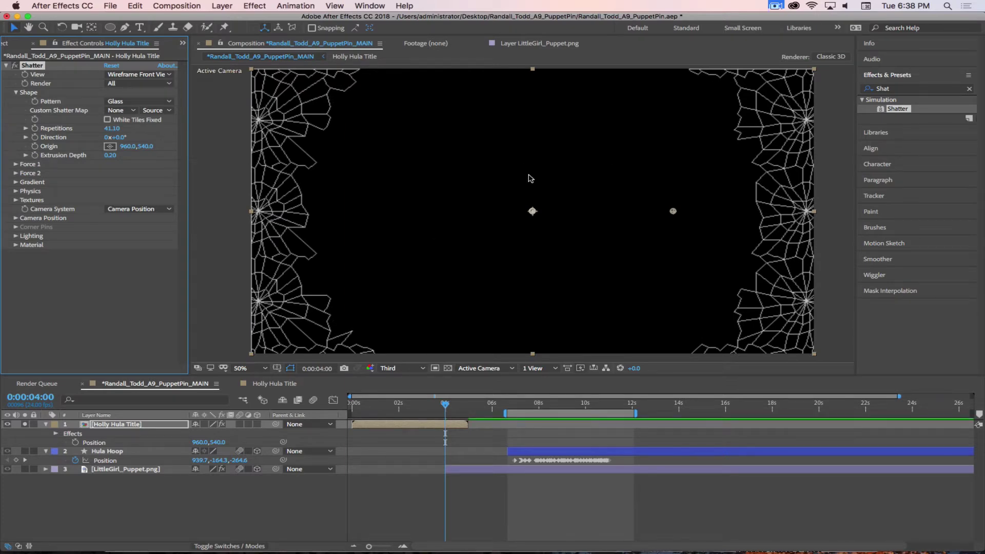
pyautogui.moveTo(124, 138); pyautogui.dragTo(143, 156)
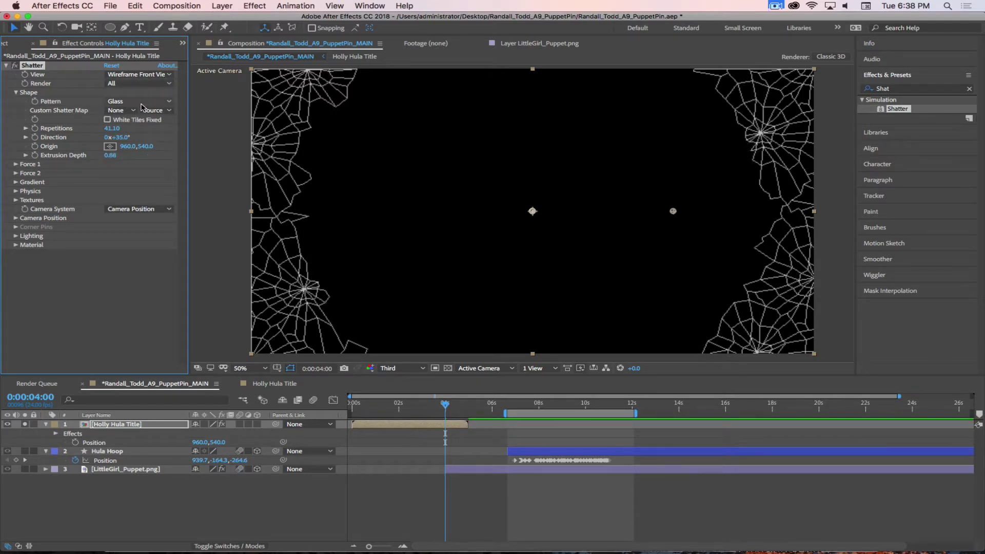
pyautogui.click(138, 75)
pyautogui.click(125, 82)
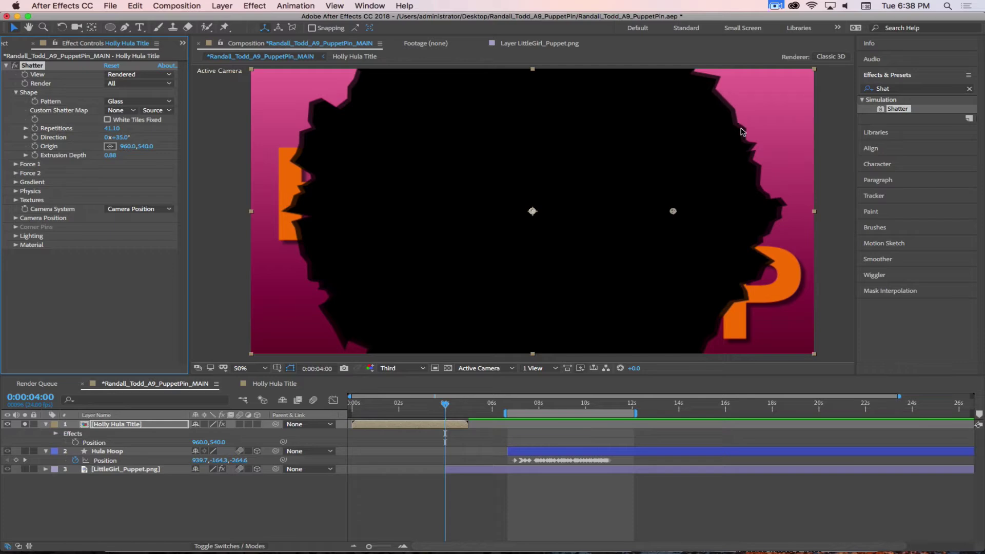
pyautogui.moveTo(431, 411); pyautogui.dragTo(377, 402)
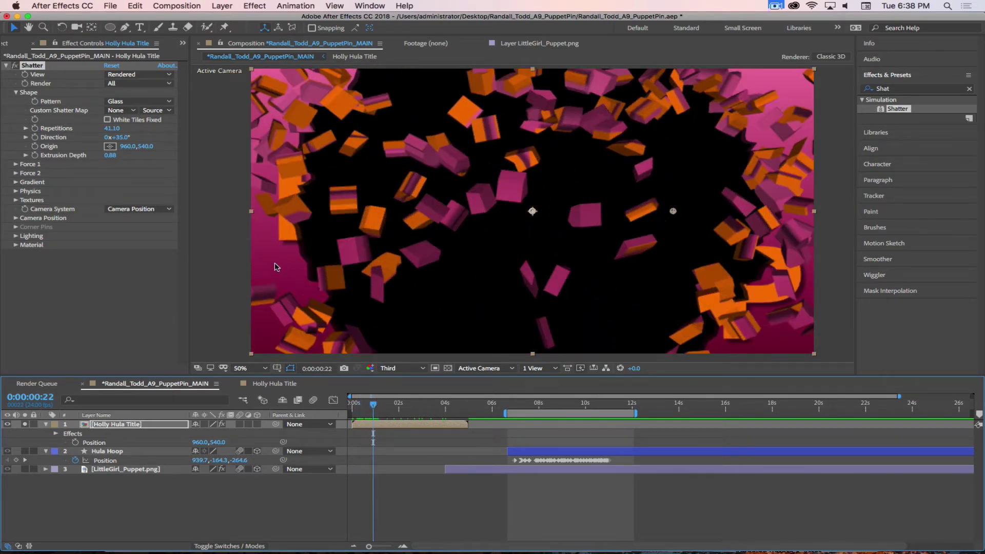
# Try Extrusion Depth values of 0.15, 0.50 and 0.05, settling on 0.50
pyautogui.press('BackSpace')
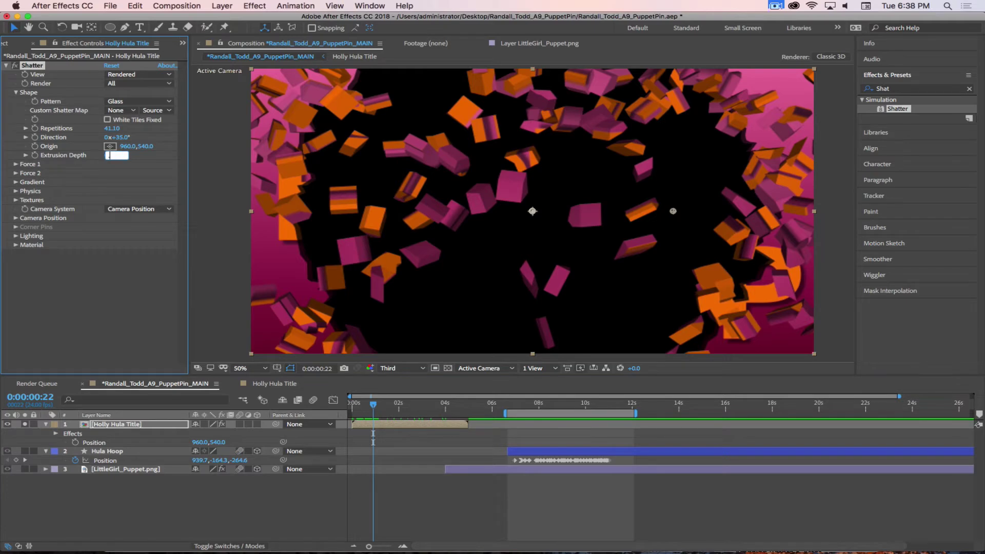
pyautogui.press('Return')
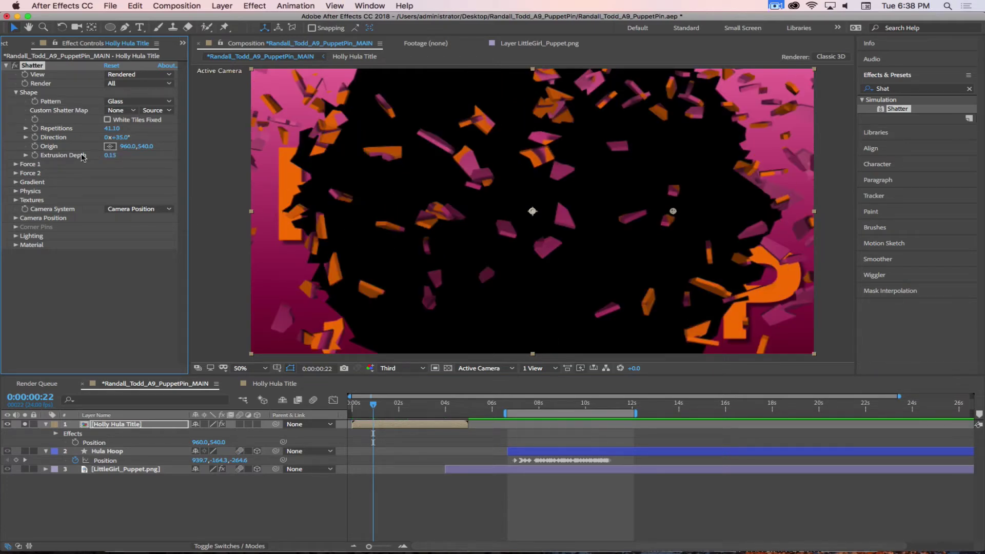
pyautogui.click(109, 155)
pyautogui.write('.5')
pyautogui.press('Return')
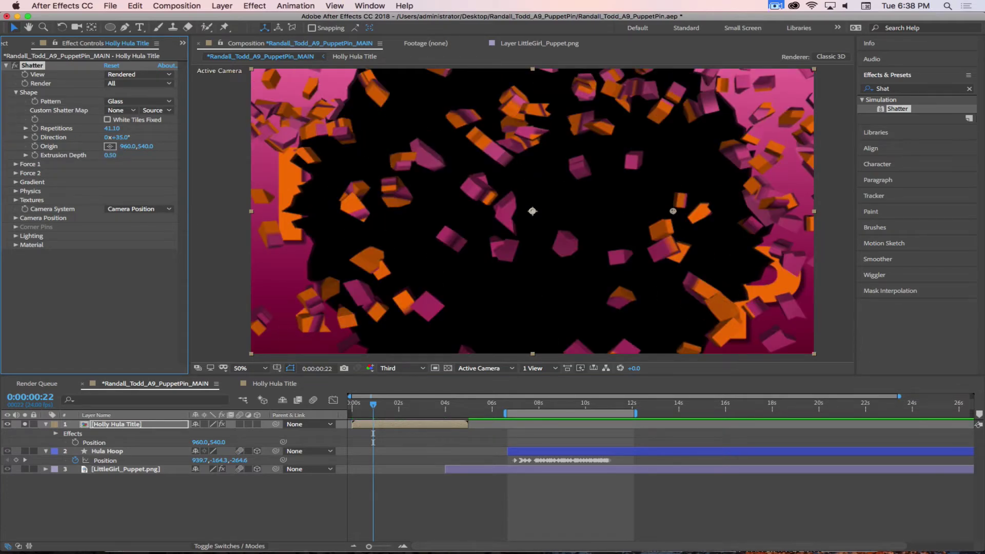
pyautogui.click(110, 155)
pyautogui.write('.05')
pyautogui.press('Return')
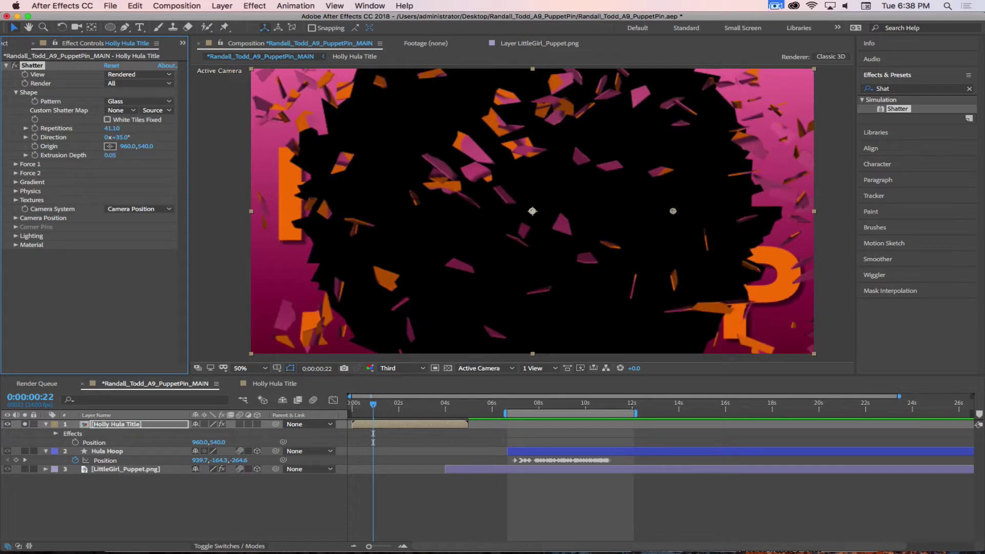
pyautogui.click(110, 155)
pyautogui.write('.5')
pyautogui.press('Return')
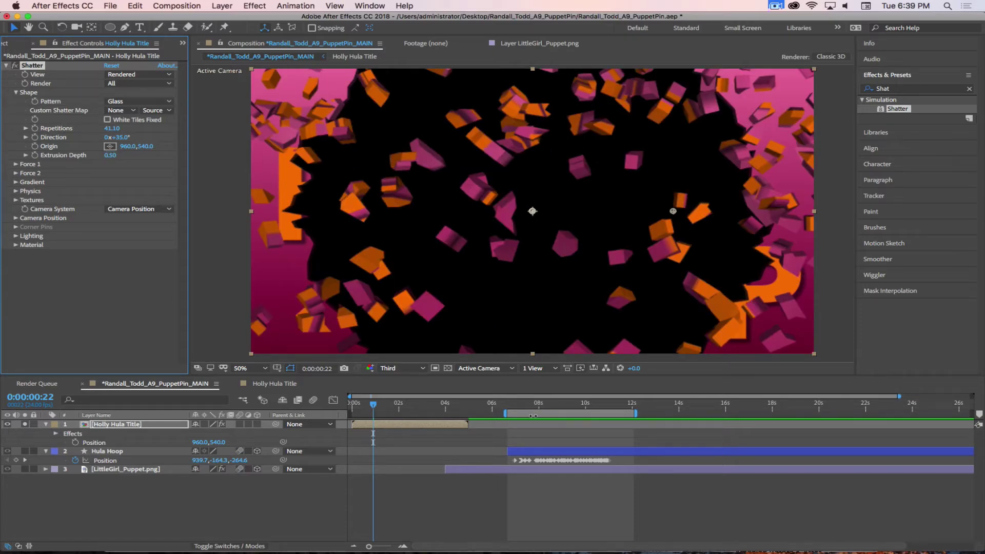
# Enable composition motion blur and scrub forward to check the blurred shards
pyautogui.moveTo(374, 410); pyautogui.dragTo(355, 403)
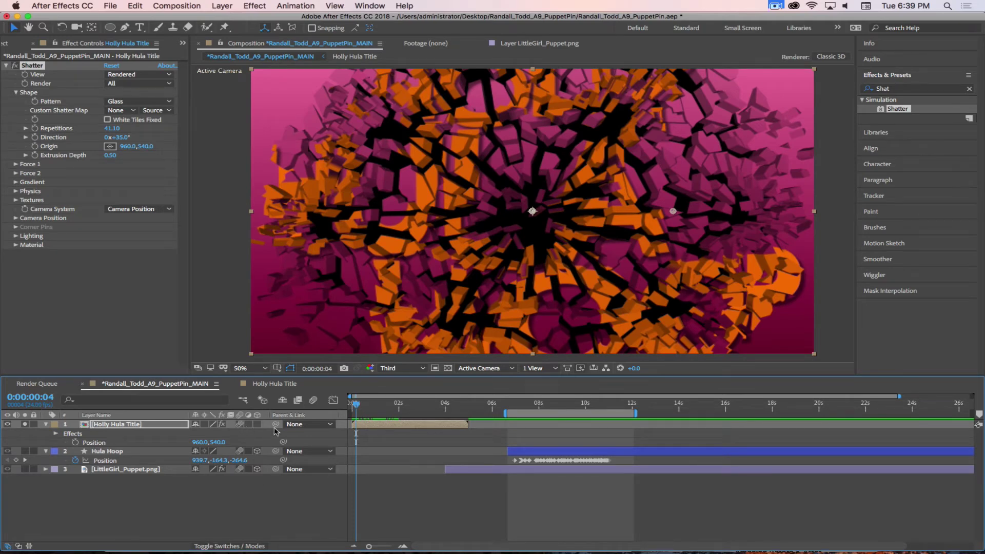
pyautogui.click(312, 400)
pyautogui.moveTo(357, 406); pyautogui.dragTo(361, 406)
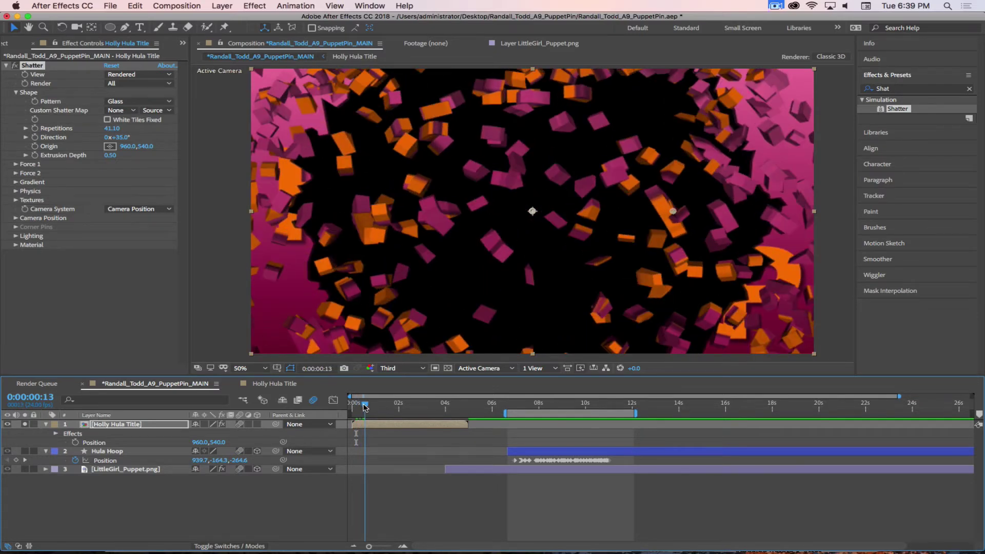
# Apply CC Force Motion Blur to the Holly Hula Title layer, disable it, and compare later shattered frames
pyautogui.doubleClick(887, 89)
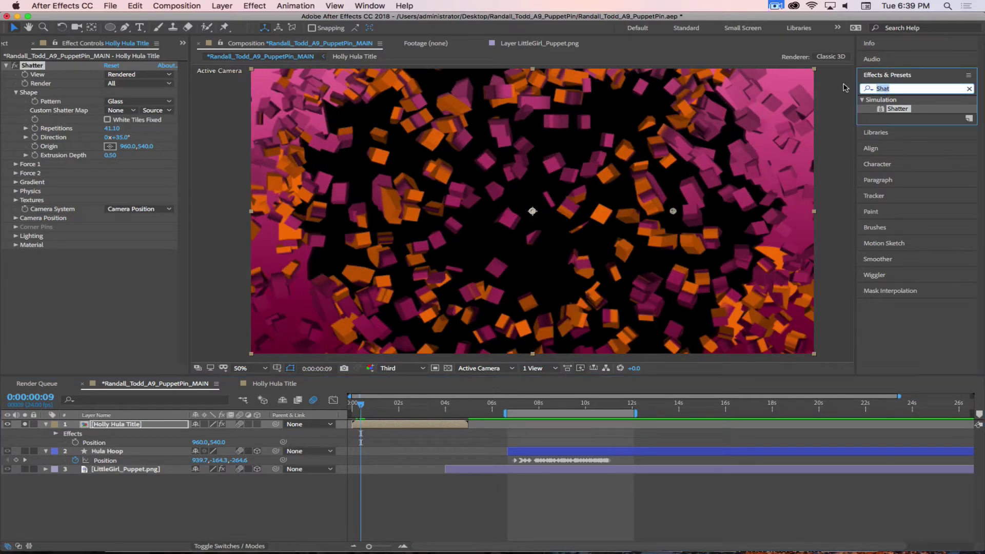
pyautogui.write('Force')
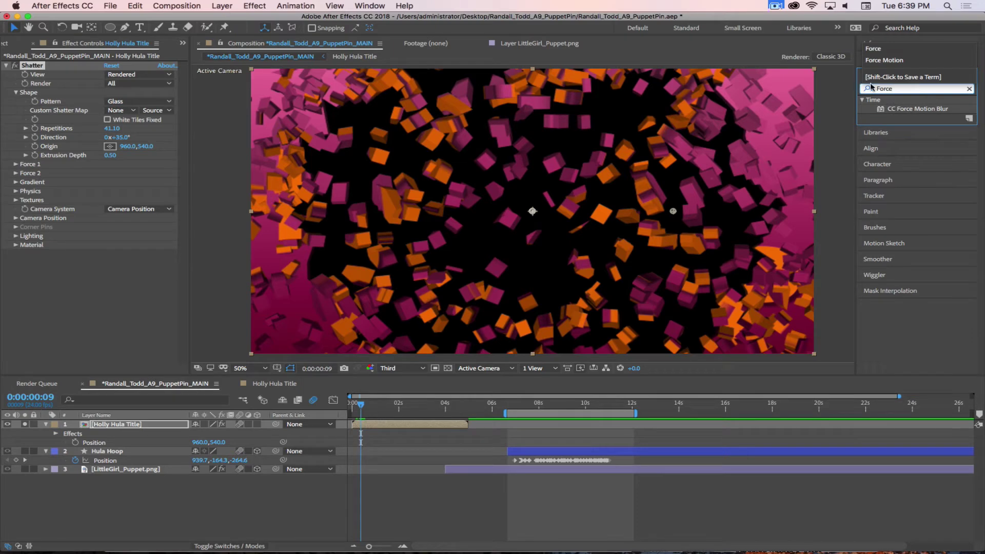
pyautogui.moveTo(880, 110); pyautogui.dragTo(81, 313)
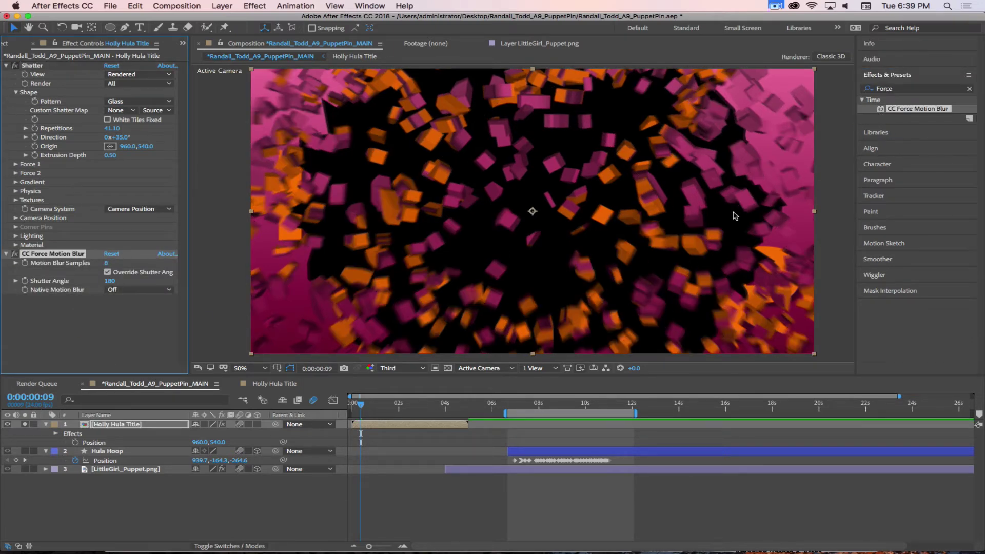
pyautogui.click(15, 254)
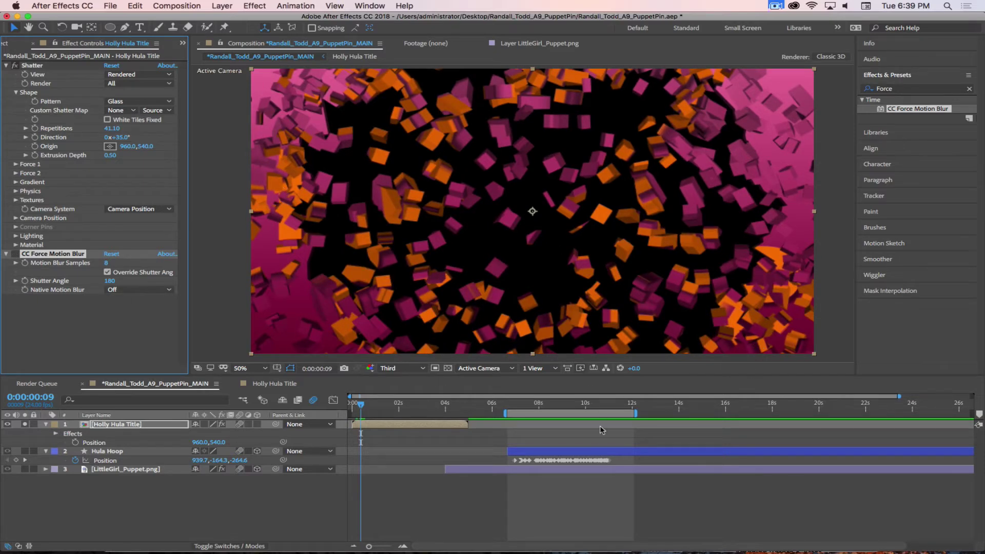
pyautogui.moveTo(376, 405); pyautogui.dragTo(322, 399)
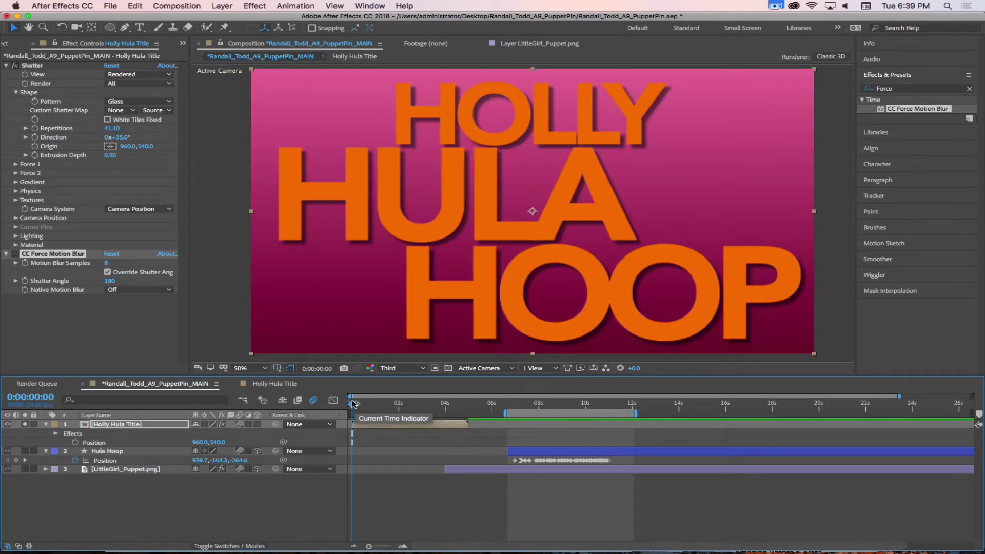
# Scrub through the title shattering and park at 0:00:04:00 with Holly Hula Title selected
pyautogui.moveTo(357, 406)
pyautogui.mouseDown()
pyautogui.moveTo(368, 405)
pyautogui.moveTo(344, 401)
pyautogui.mouseUp()
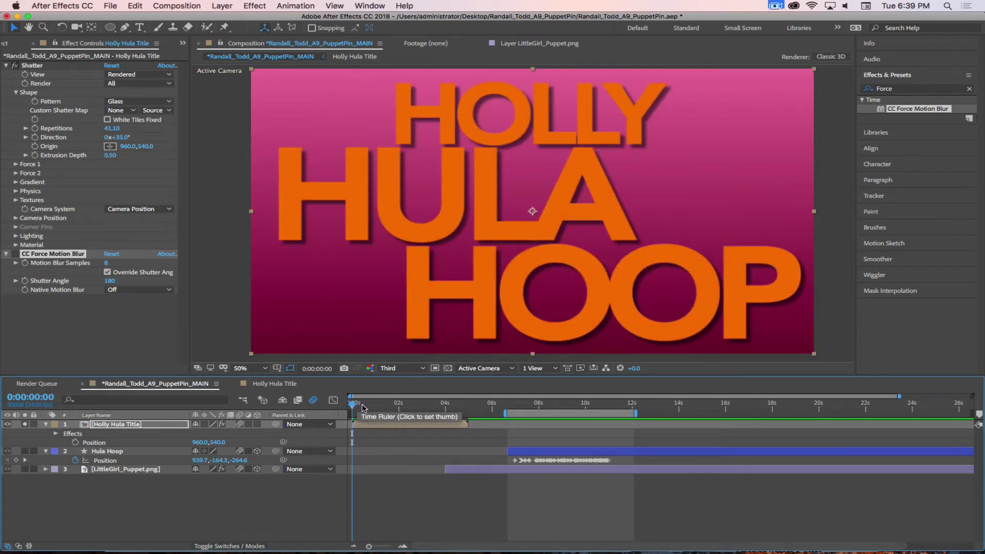
pyautogui.moveTo(359, 407); pyautogui.dragTo(434, 407)
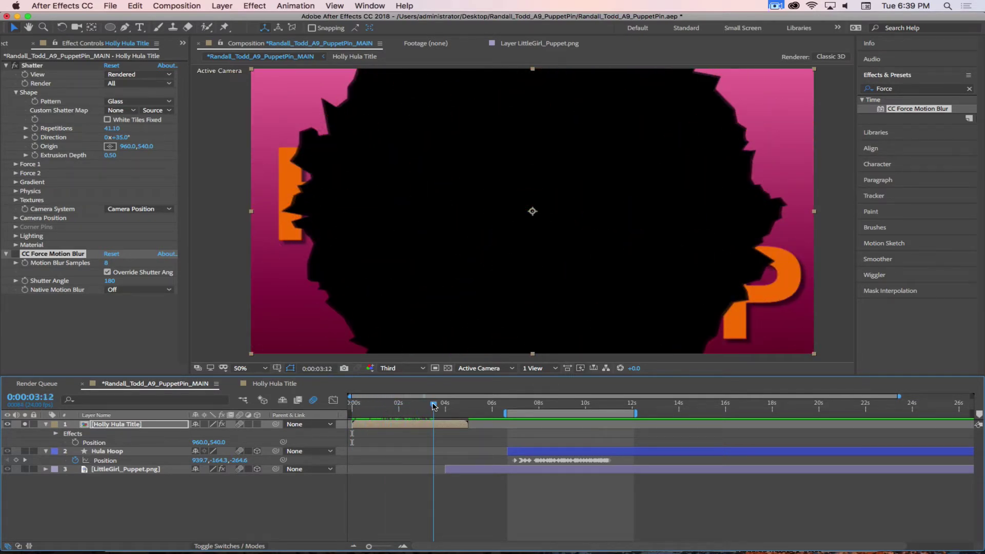
pyautogui.moveTo(434, 407); pyautogui.dragTo(444, 406)
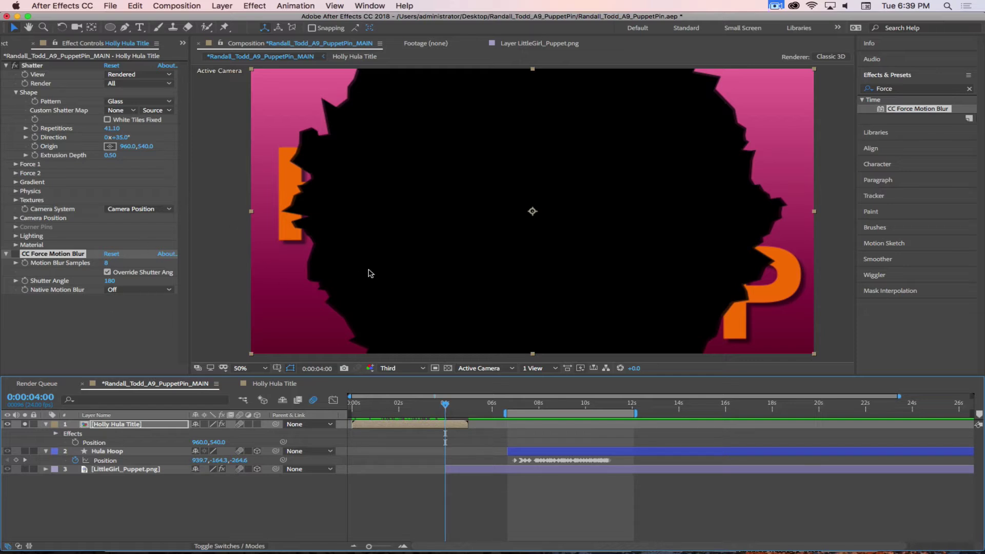
pyautogui.click(421, 426)
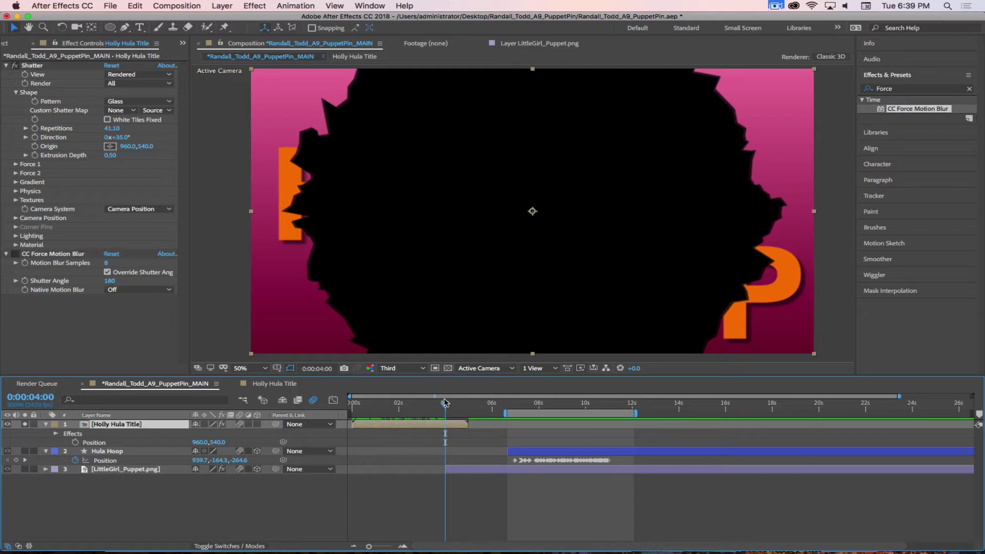
pyautogui.moveTo(447, 406); pyautogui.dragTo(447, 422)
# Expand Force 1 and Force 2 and set Shatter View to Wireframe Front View + Forces
pyautogui.click(16, 164)
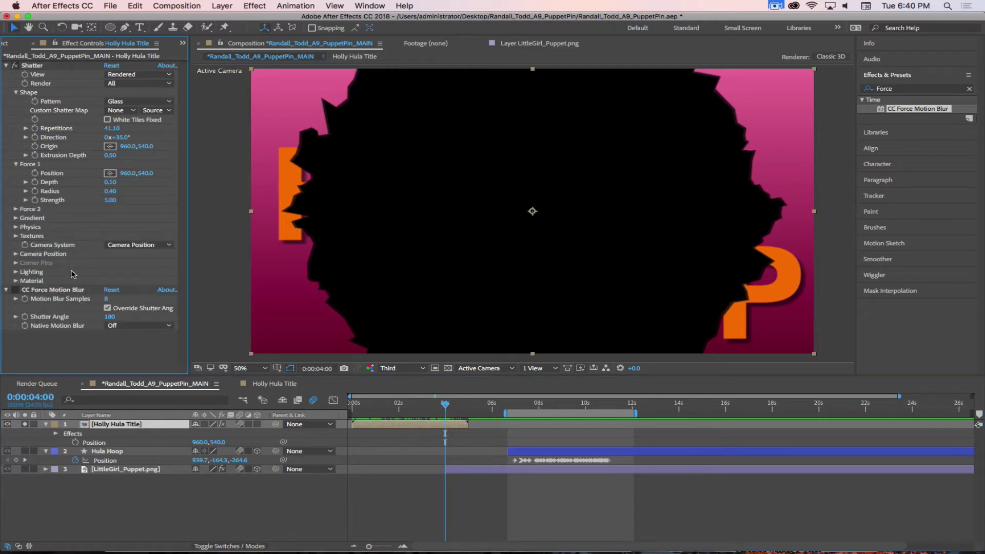
pyautogui.click(16, 209)
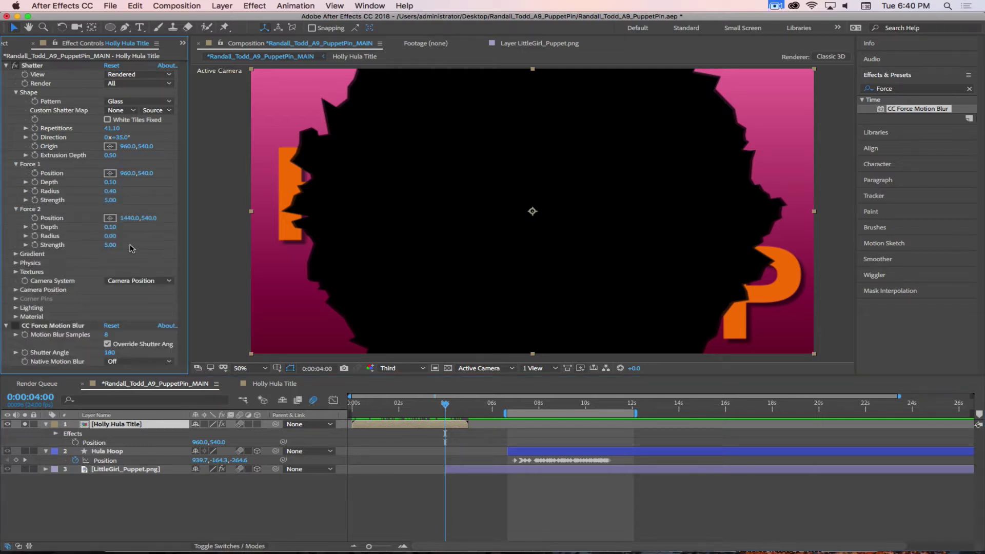
pyautogui.click(134, 75)
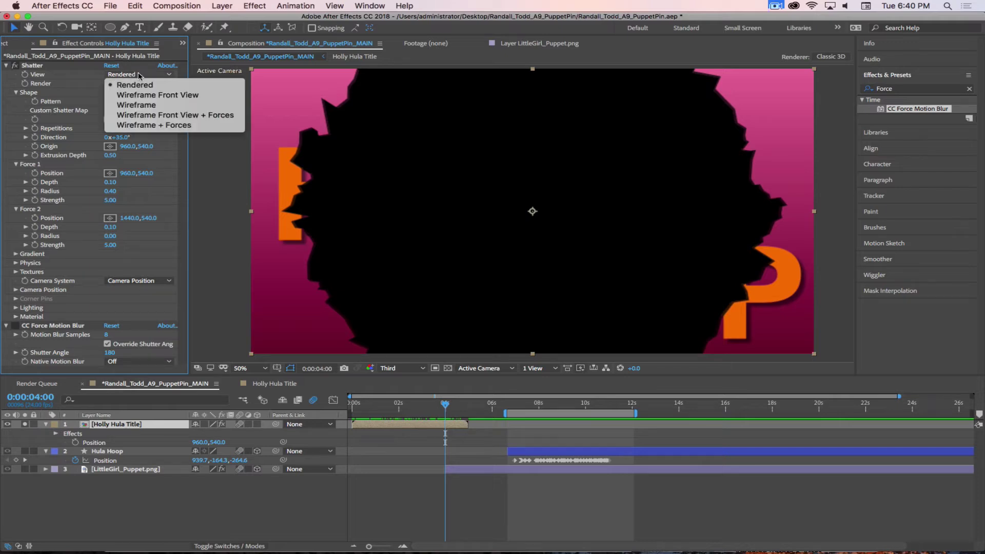
pyautogui.click(158, 116)
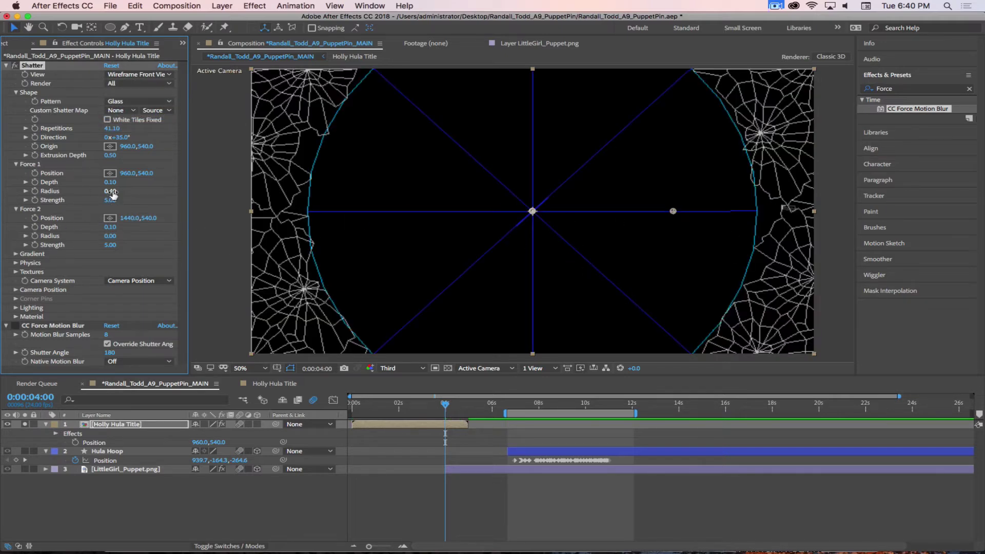
# Set Force 1 Radius to 0, then scrub back toward the start
pyautogui.moveTo(113, 194); pyautogui.dragTo(95, 192)
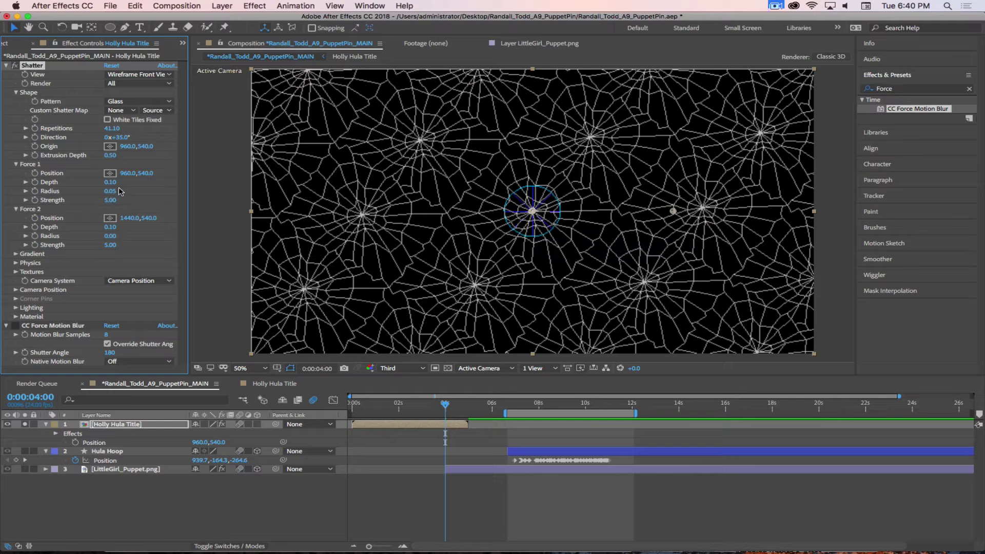
pyautogui.moveTo(110, 191)
pyautogui.mouseDown()
pyautogui.moveTo(134, 192)
pyautogui.moveTo(118, 193)
pyautogui.mouseUp()
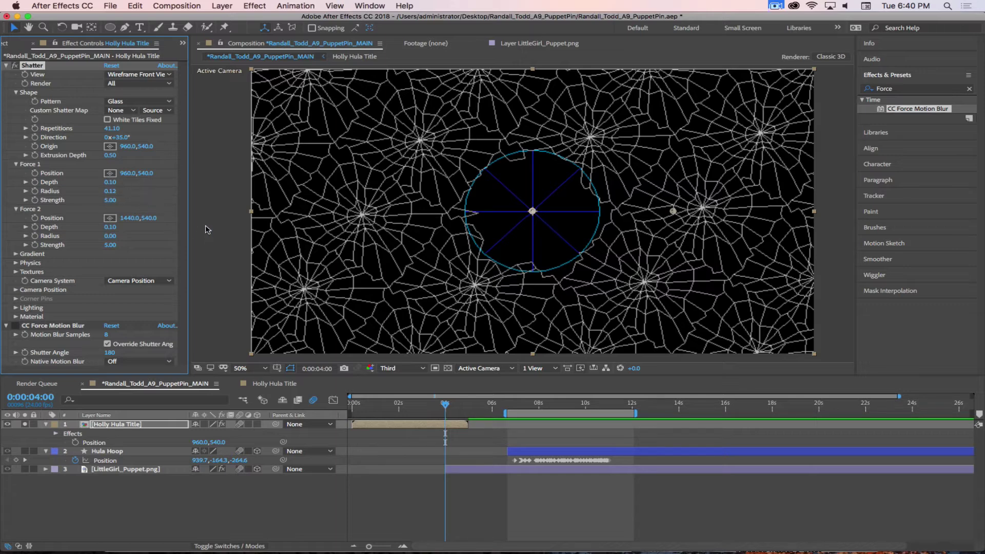
pyautogui.click(110, 191)
pyautogui.write('0')
pyautogui.press('Return')
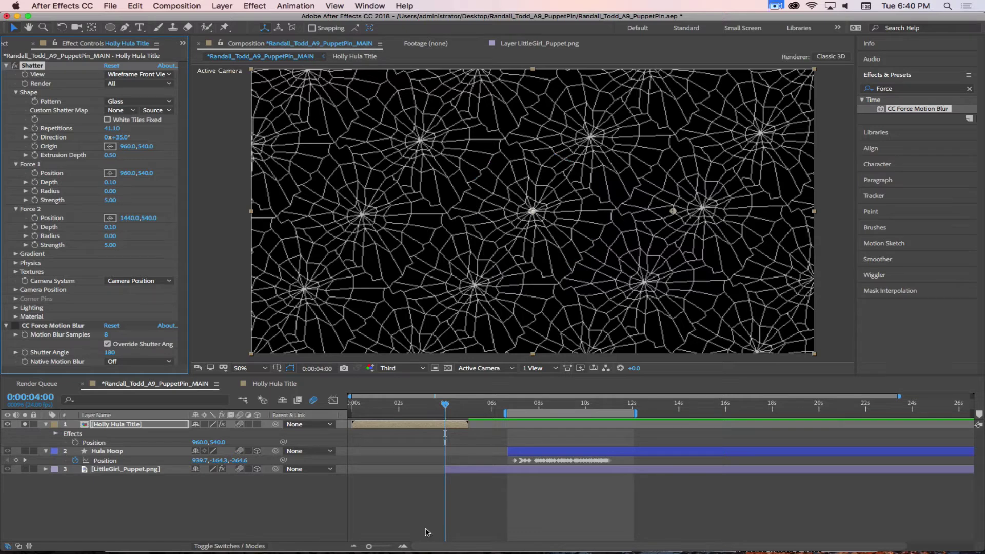
pyautogui.moveTo(449, 401); pyautogui.dragTo(447, 483)
# One frame past four seconds, at 0:00:04:01, set Force 1 Radius to 0.50
pyautogui.click(454, 422)
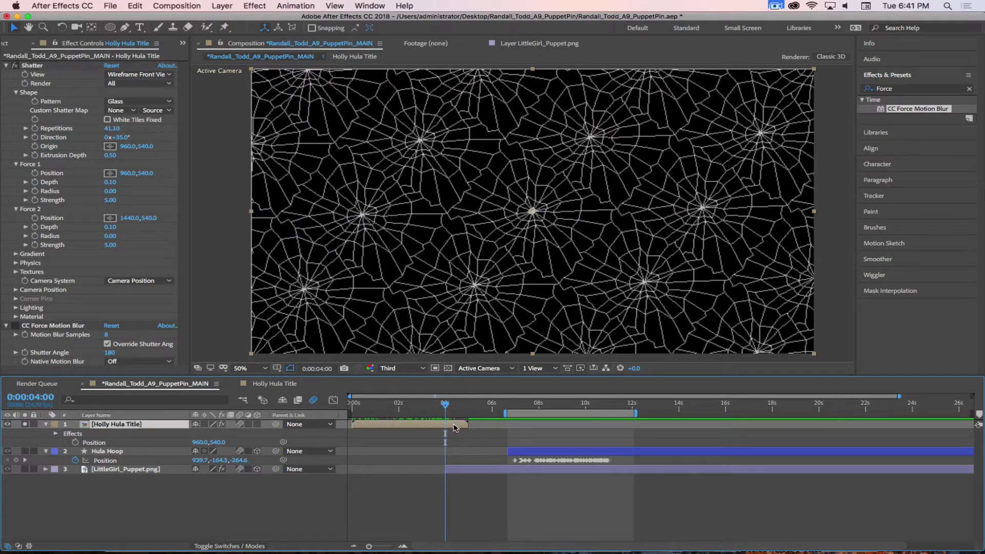
pyautogui.click(38, 195)
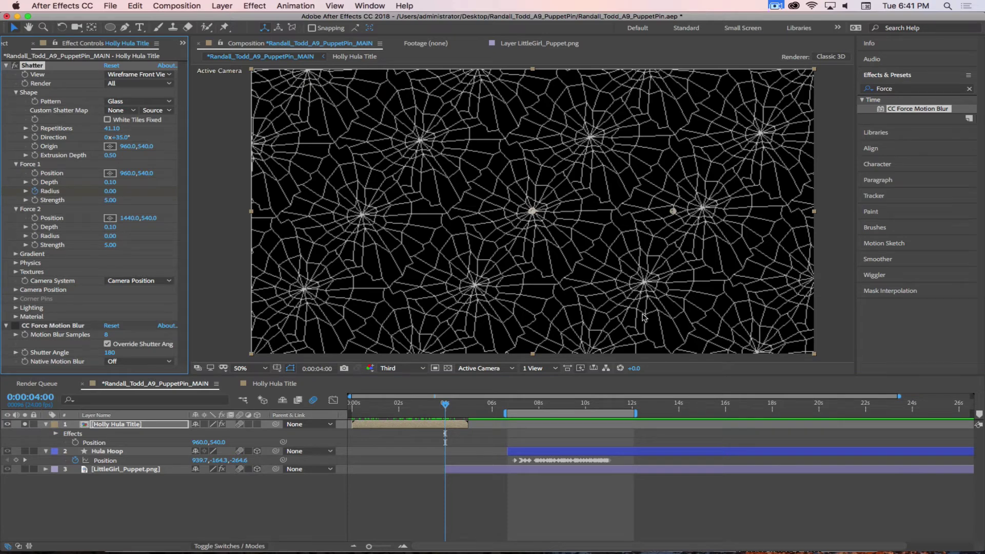
pyautogui.press('pagedown')
pyautogui.click(110, 191)
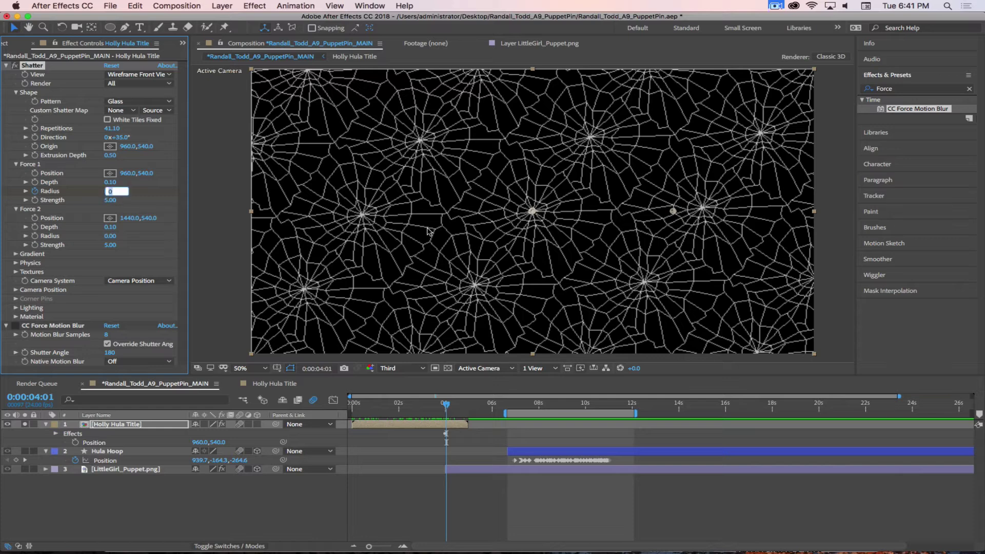
pyautogui.write('.5')
pyautogui.press('Return')
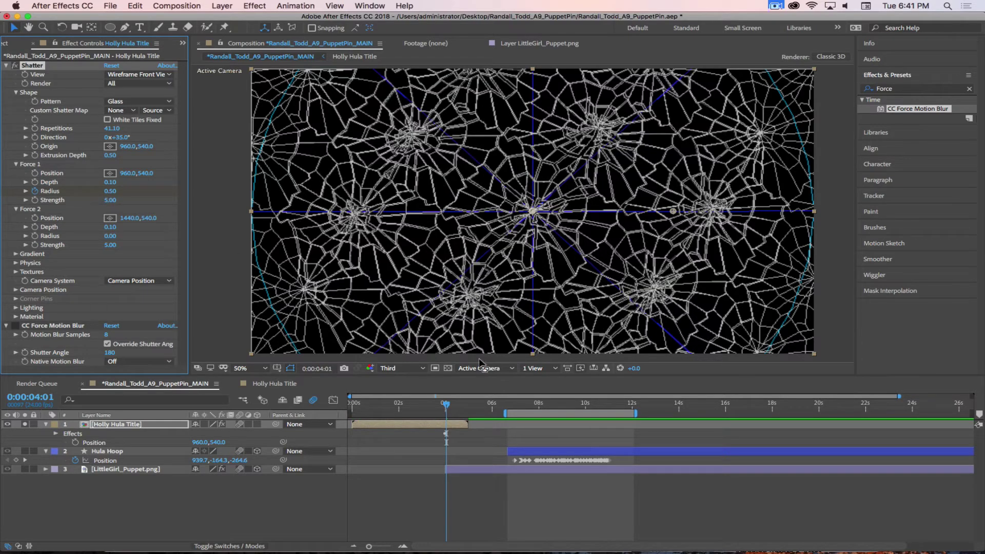
# Scrub through the burst to compare frames, nudging the title 20 pixels left
pyautogui.moveTo(446, 404)
pyautogui.mouseDown()
pyautogui.moveTo(472, 404)
pyautogui.moveTo(442, 404)
pyautogui.moveTo(457, 408)
pyautogui.mouseUp()
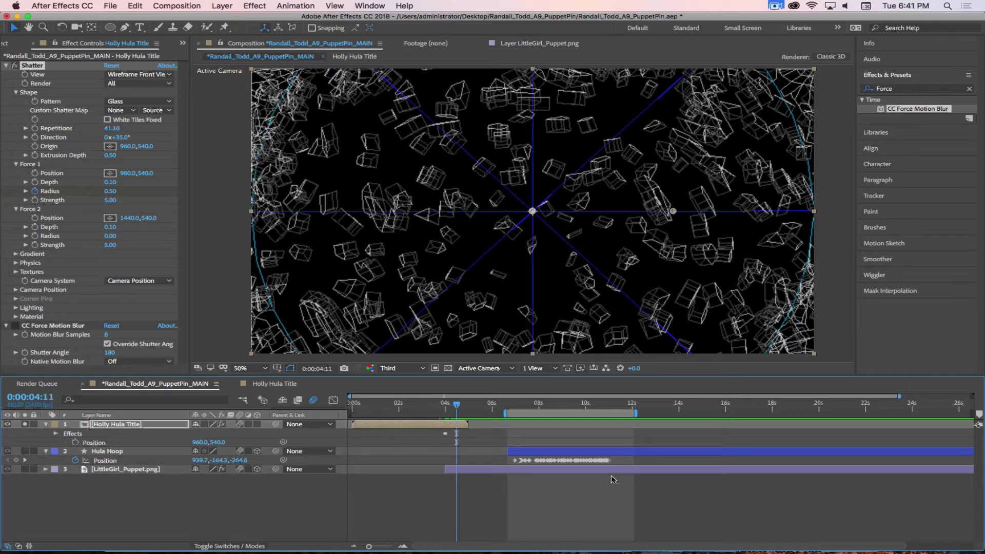
pyautogui.moveTo(458, 408)
pyautogui.mouseDown()
pyautogui.moveTo(424, 406)
pyautogui.moveTo(467, 410)
pyautogui.mouseUp()
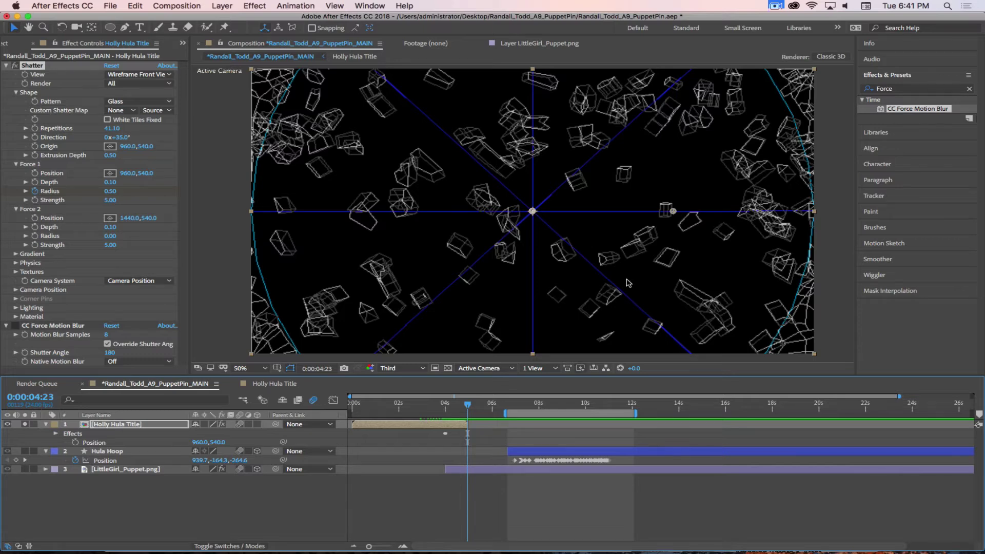
pyautogui.press('pagedown')
pyautogui.hotkey('shift', 'Left')
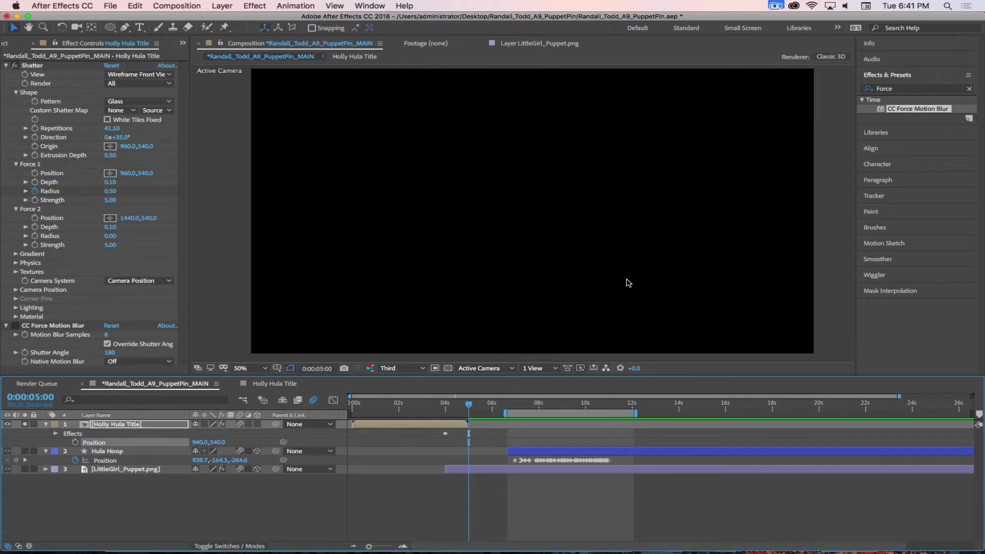
pyautogui.press('pageup')
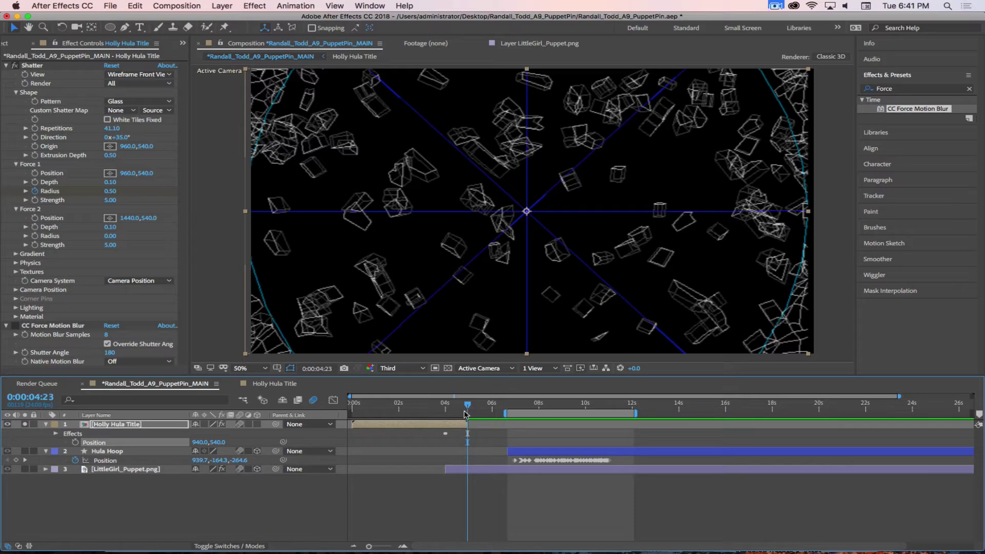
# Drag Force 1 Strength down to 0.20, expand Physics, and review the burst frames
pyautogui.moveTo(467, 406)
pyautogui.mouseDown()
pyautogui.moveTo(447, 406)
pyautogui.moveTo(459, 406)
pyautogui.mouseUp()
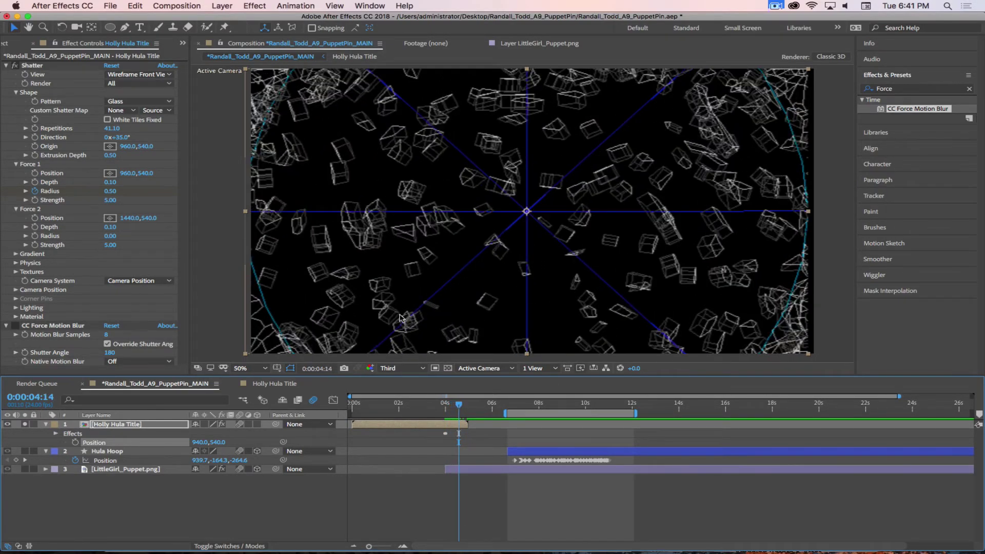
pyautogui.moveTo(110, 200); pyautogui.dragTo(93, 211)
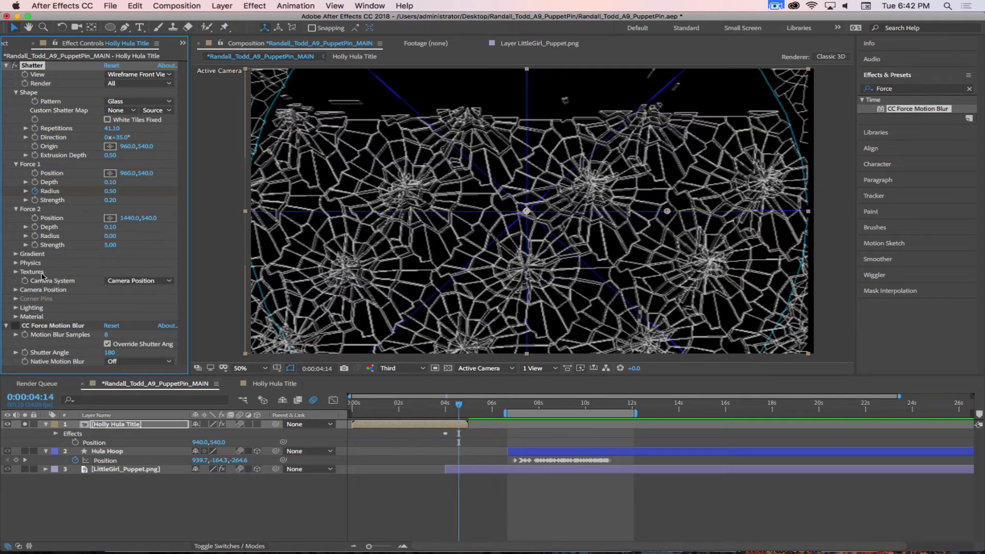
pyautogui.click(16, 262)
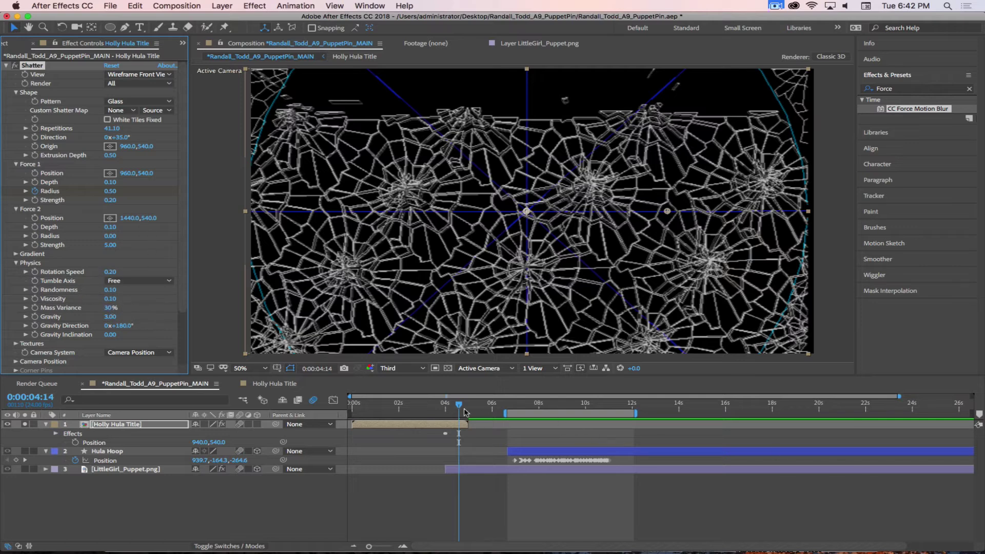
pyautogui.moveTo(460, 406)
pyautogui.mouseDown()
pyautogui.moveTo(449, 407)
pyautogui.moveTo(459, 405)
pyautogui.mouseUp()
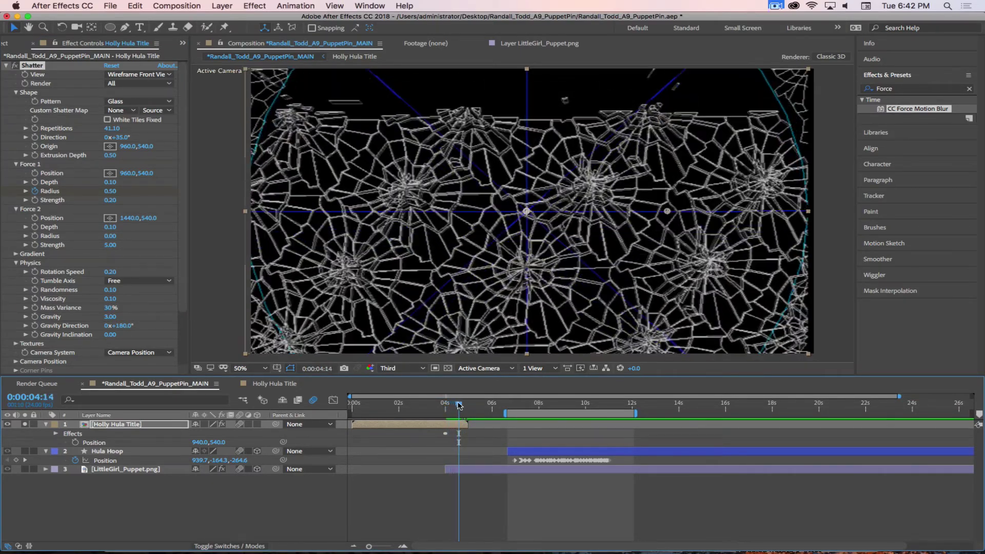
# Switch Shatter View back to Rendered, move to 0:00:04:11, and raise Force 1 Strength
pyautogui.click(138, 74)
pyautogui.click(123, 79)
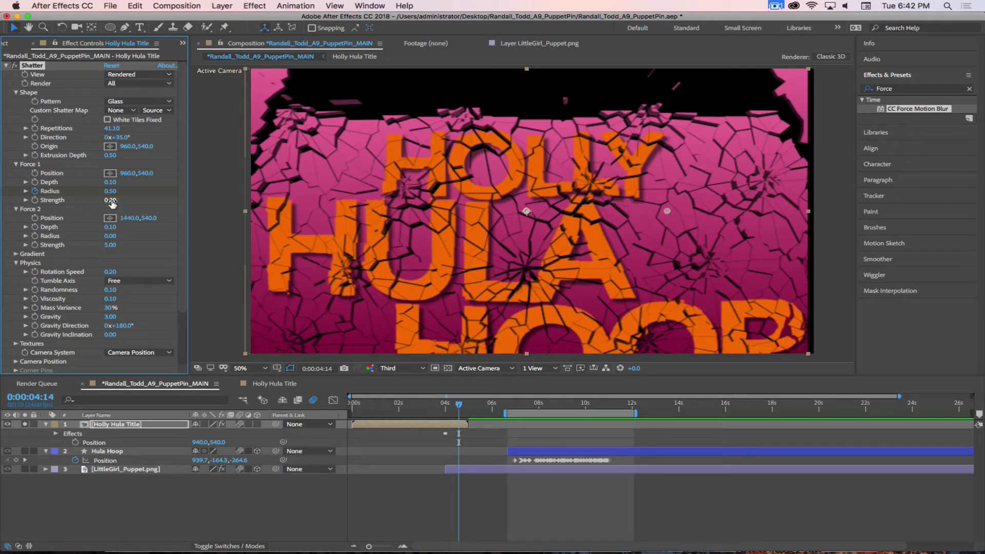
pyautogui.moveTo(463, 406)
pyautogui.mouseDown()
pyautogui.moveTo(442, 406)
pyautogui.moveTo(464, 405)
pyautogui.moveTo(456, 403)
pyautogui.mouseUp()
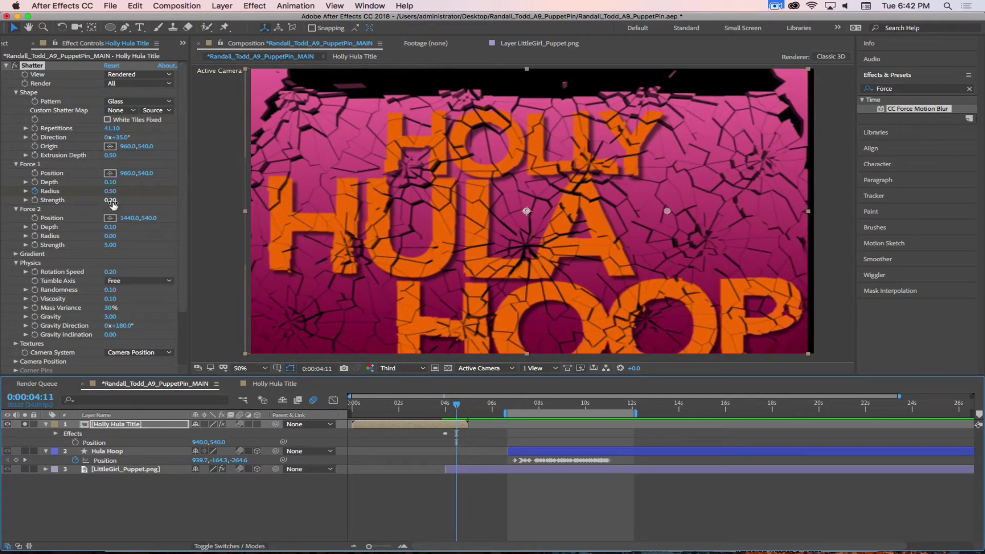
pyautogui.moveTo(110, 199); pyautogui.dragTo(145, 200)
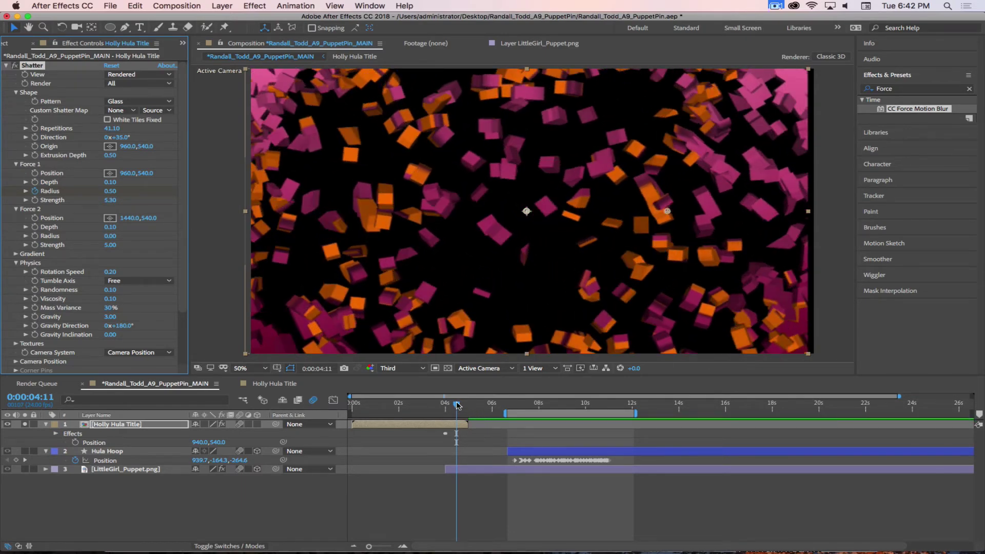
# Try Force 1 Strength at -5, then set it to 5 so pieces fly outward
pyautogui.moveTo(458, 405)
pyautogui.mouseDown()
pyautogui.moveTo(443, 403)
pyautogui.moveTo(470, 402)
pyautogui.moveTo(438, 397)
pyautogui.moveTo(455, 398)
pyautogui.mouseUp()
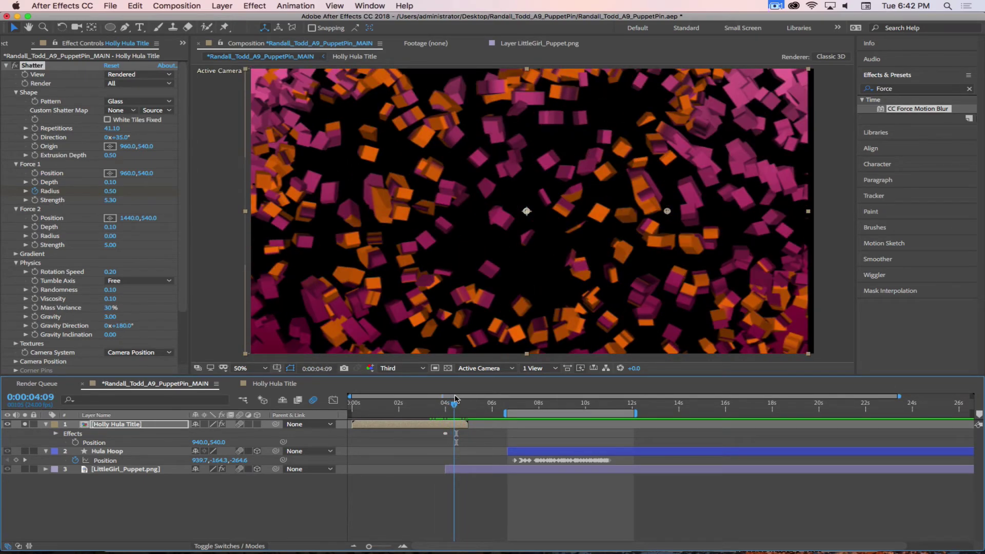
pyautogui.click(111, 200)
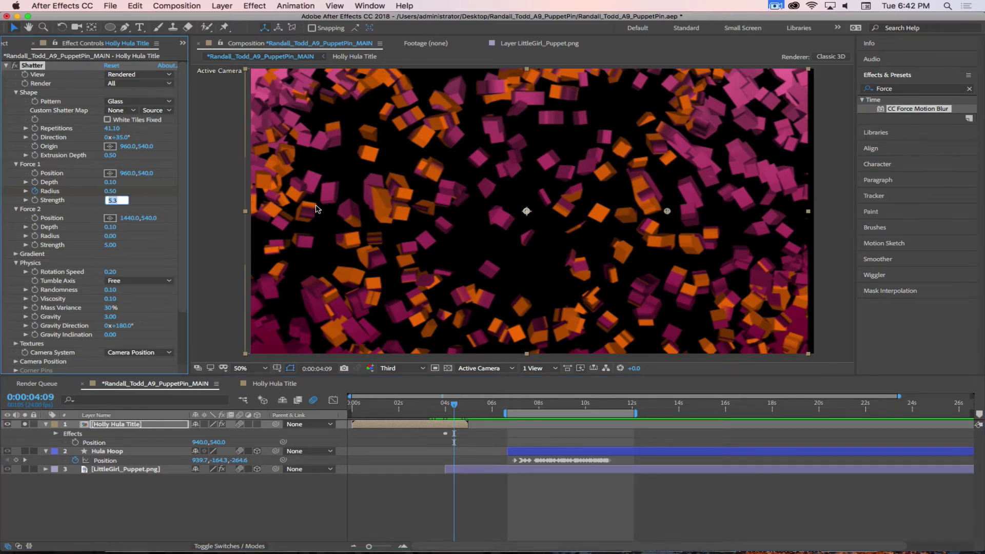
pyautogui.press('BackSpace')
pyautogui.press('Return')
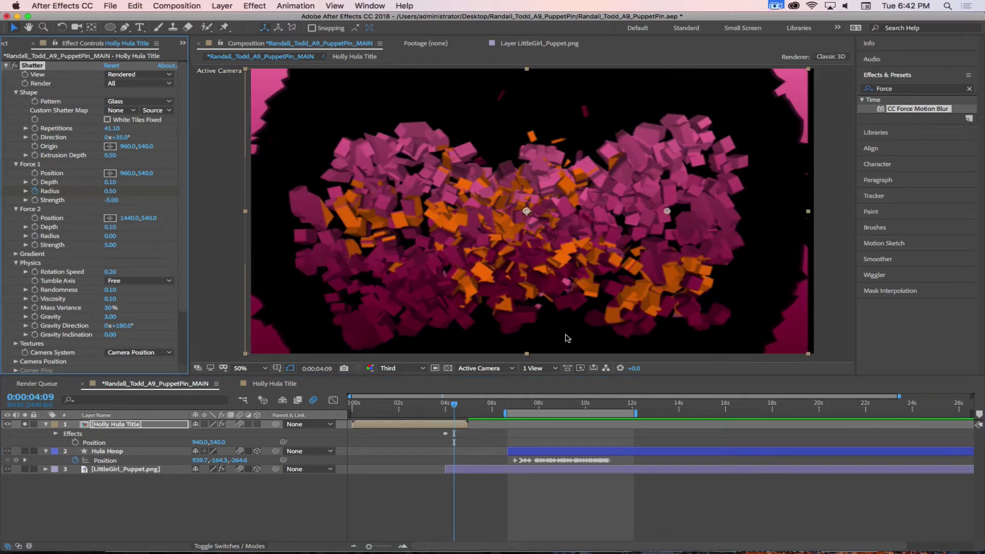
pyautogui.moveTo(455, 405)
pyautogui.mouseDown()
pyautogui.moveTo(429, 405)
pyautogui.moveTo(479, 408)
pyautogui.moveTo(439, 408)
pyautogui.moveTo(450, 408)
pyautogui.mouseUp()
pyautogui.click(111, 200)
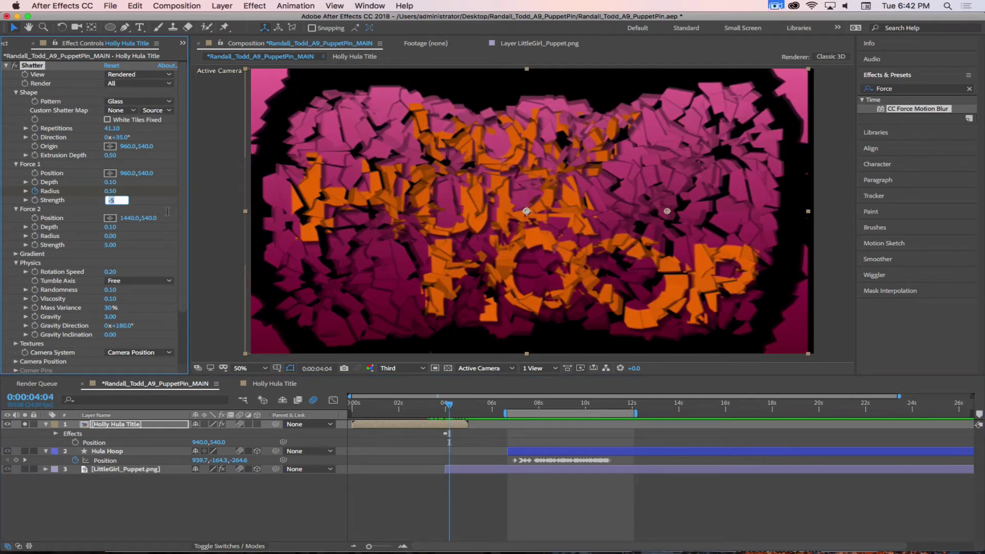
pyautogui.press('Return')
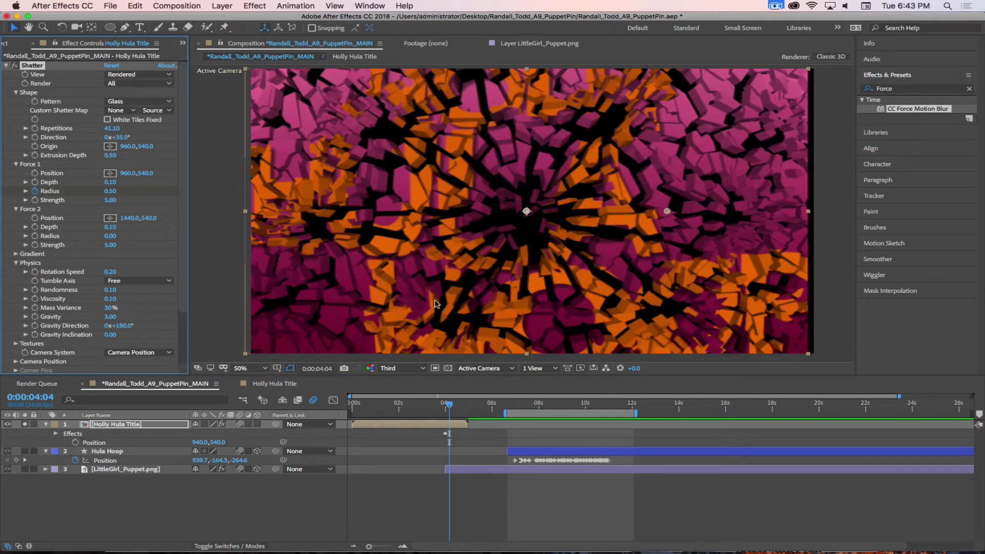
pyautogui.moveTo(450, 405)
pyautogui.mouseDown()
pyautogui.moveTo(461, 406)
pyautogui.moveTo(452, 404)
pyautogui.mouseUp()
# Set Physics Gravity to 6 and play the shatter to preview the falling pieces
pyautogui.click(109, 317)
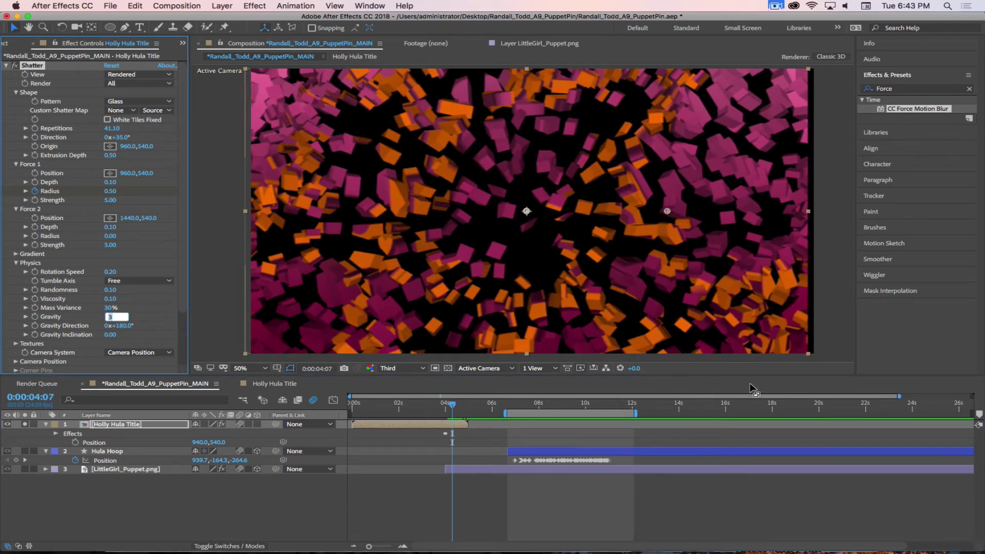
pyautogui.write('6')
pyautogui.press('Return')
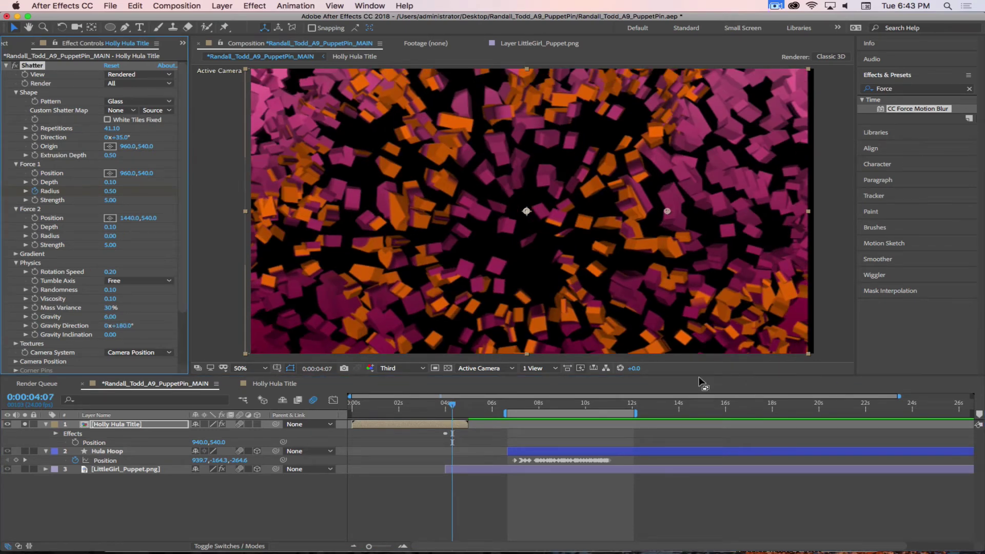
pyautogui.moveTo(452, 404)
pyautogui.mouseDown()
pyautogui.moveTo(469, 406)
pyautogui.moveTo(450, 407)
pyautogui.mouseUp()
pyautogui.press('space')
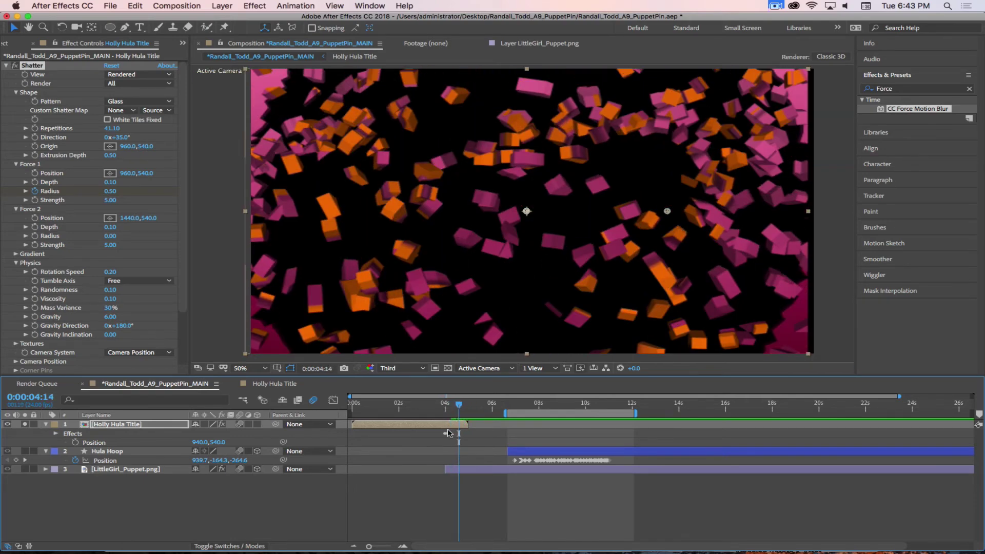
pyautogui.click(445, 441)
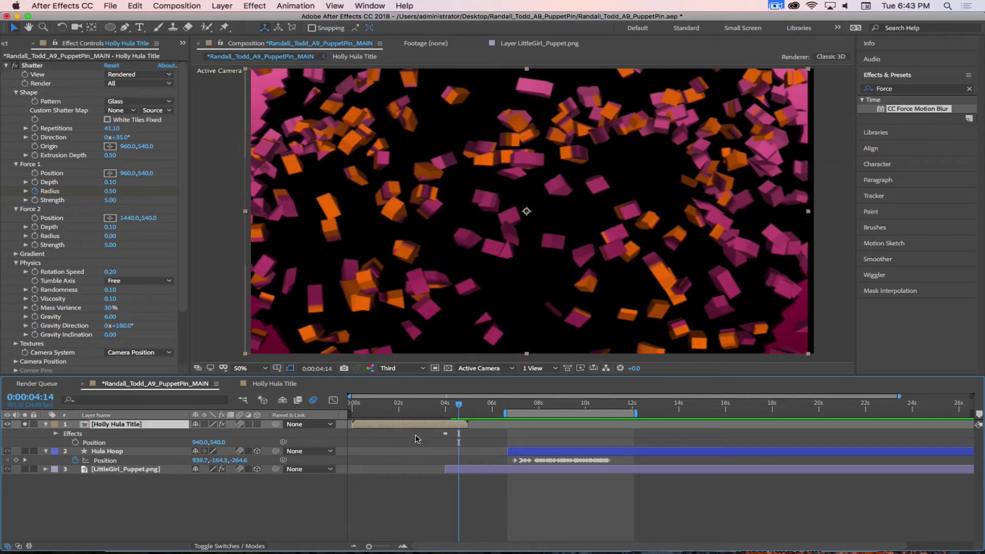
# Reveal the Radius keyframe with U, scrub the shatter timing, then show the title's Position
pyautogui.press('u')
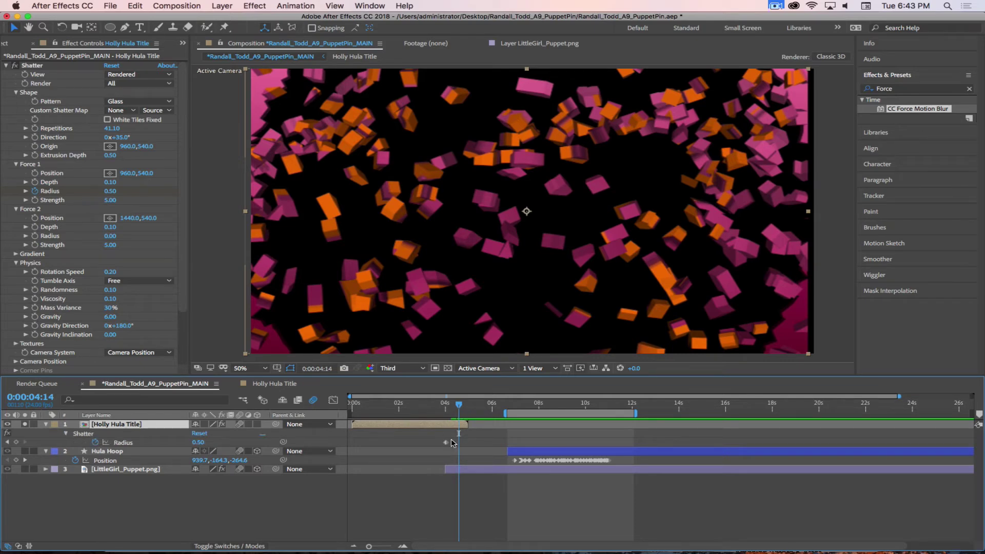
pyautogui.click(445, 442)
pyautogui.moveTo(458, 405); pyautogui.dragTo(427, 407)
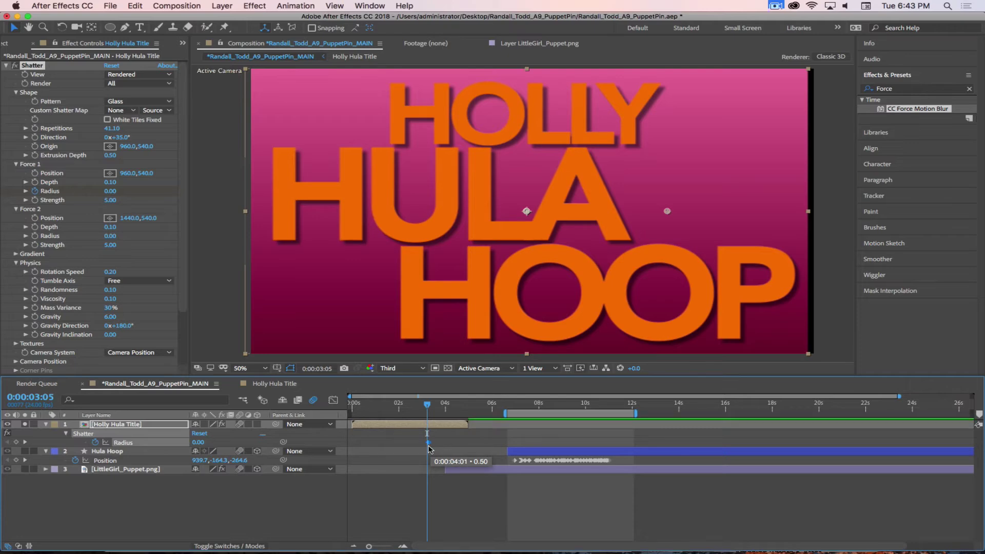
pyautogui.click(435, 405)
pyautogui.moveTo(437, 406); pyautogui.dragTo(462, 407)
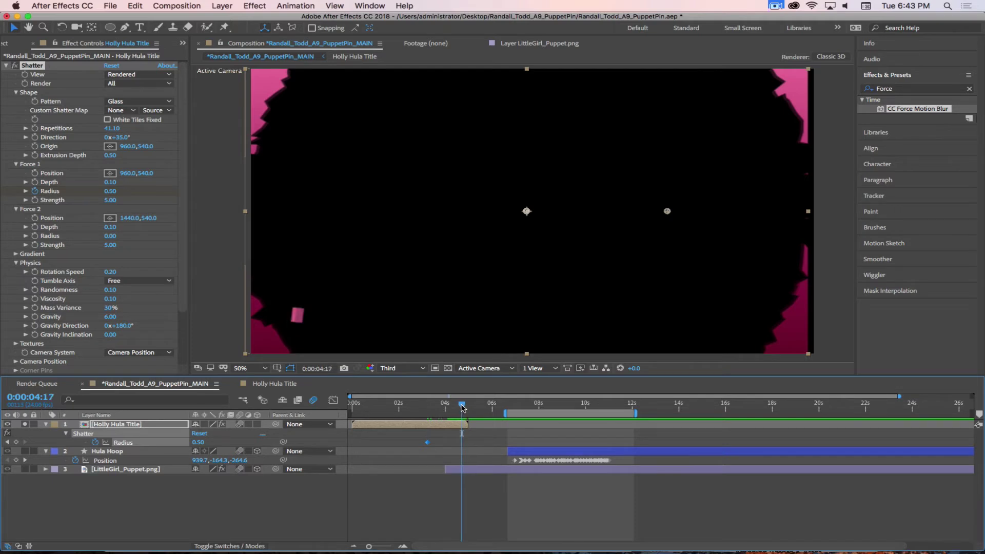
pyautogui.click(138, 427)
pyautogui.press('p')
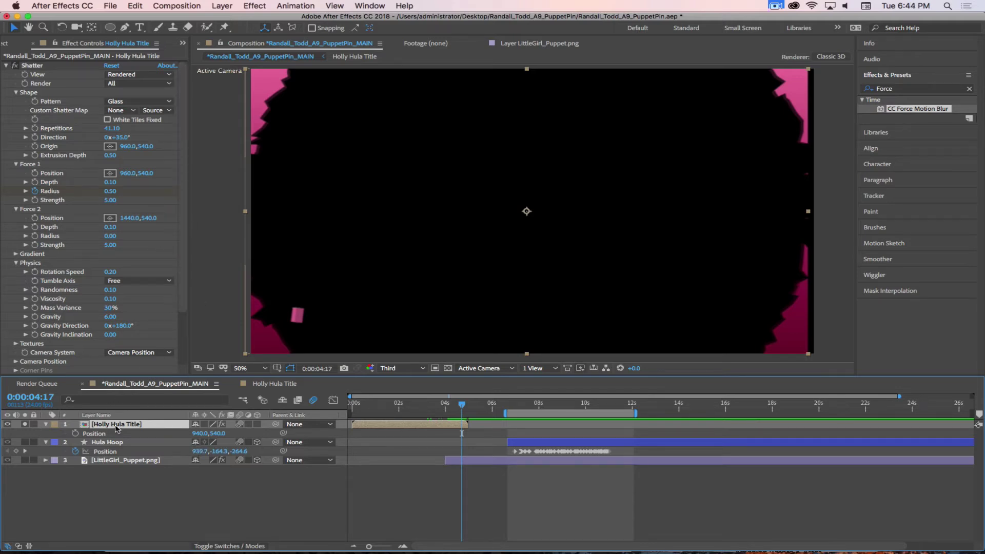
# Set the title layer's X Position to 960 and scrub back to just before the shatter
pyautogui.click(193, 433)
pyautogui.write('960')
pyautogui.press('Return')
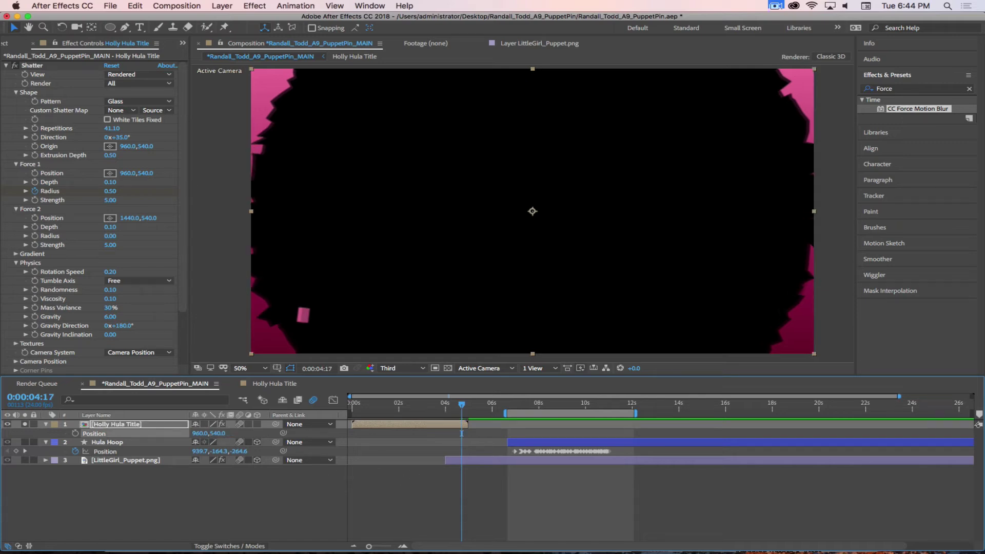
pyautogui.moveTo(463, 408)
pyautogui.mouseDown()
pyautogui.moveTo(422, 403)
pyautogui.moveTo(456, 403)
pyautogui.moveTo(444, 405)
pyautogui.mouseUp()
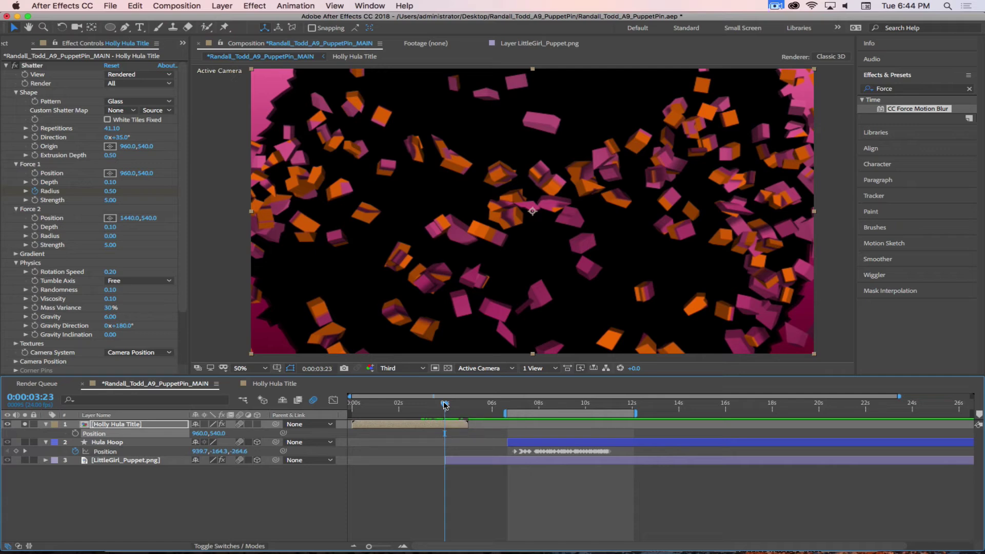
pyautogui.moveTo(445, 409); pyautogui.dragTo(394, 406)
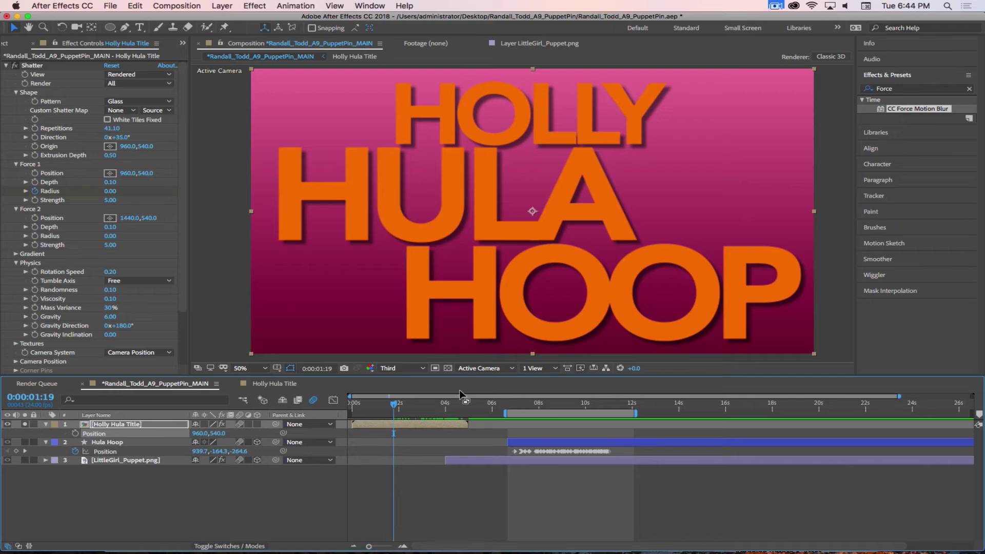
pyautogui.moveTo(394, 406); pyautogui.dragTo(405, 406)
# Reveal the animated Force 1 Radius and remove its keyframes by turning off the stopwatch
pyautogui.click(444, 424)
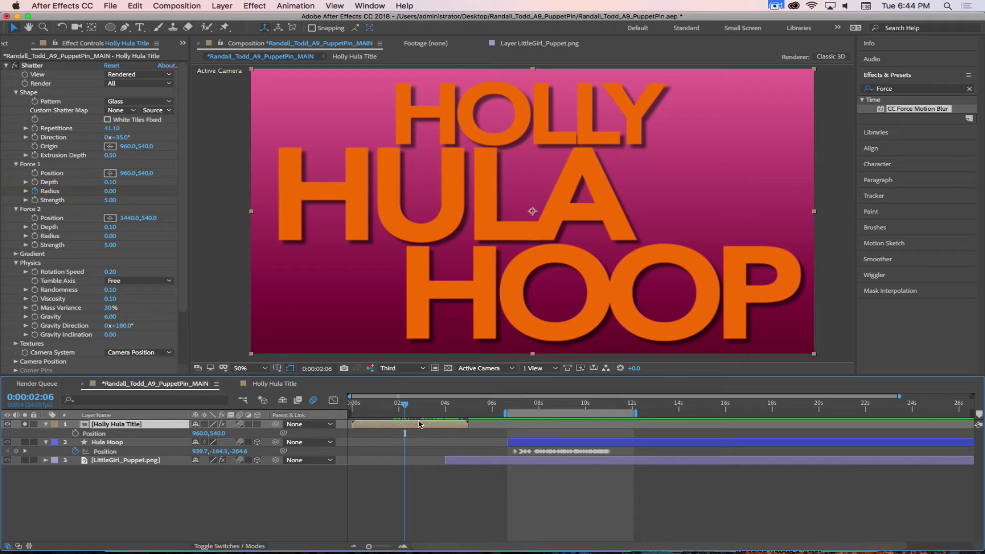
pyautogui.press('u')
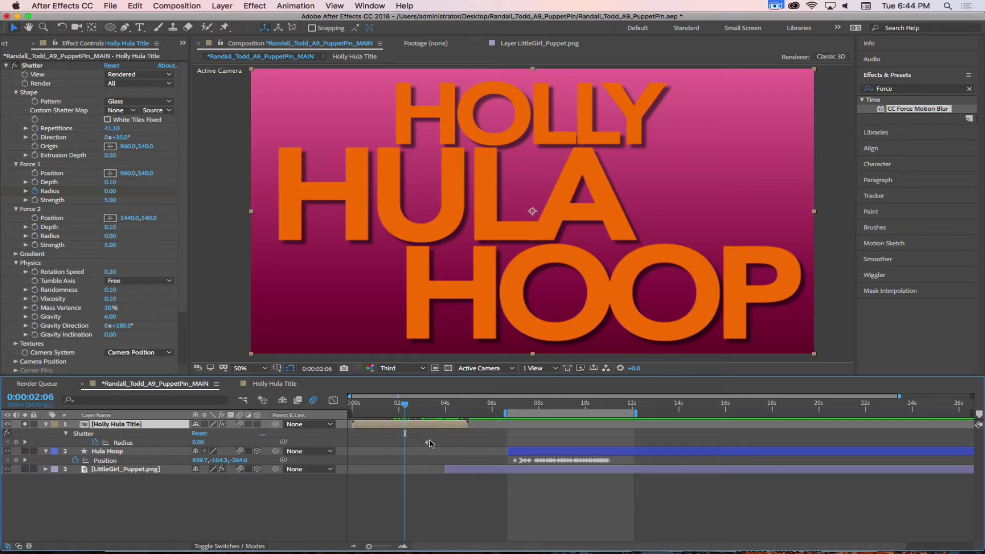
pyautogui.moveTo(406, 407)
pyautogui.mouseDown()
pyautogui.moveTo(440, 409)
pyautogui.moveTo(425, 407)
pyautogui.mouseUp()
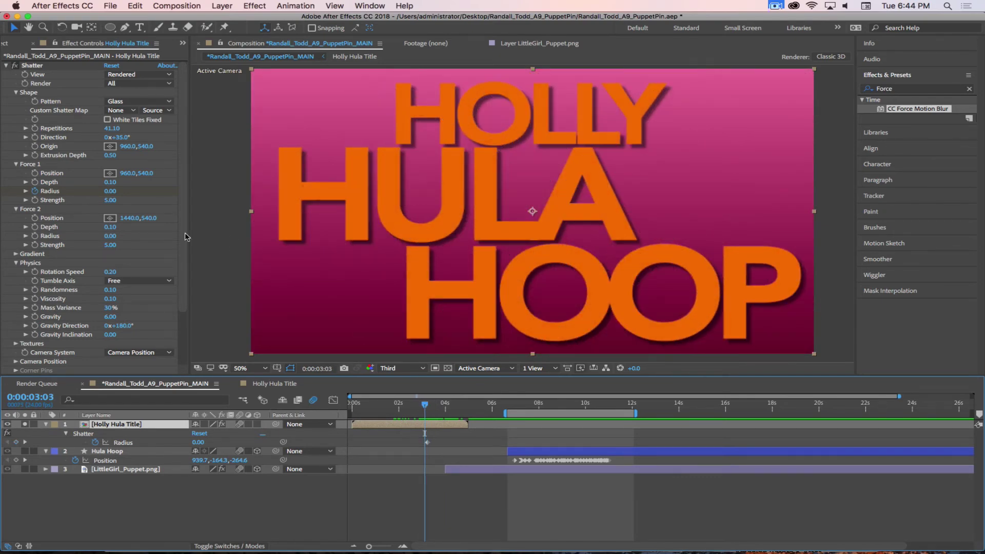
pyautogui.click(96, 442)
# At about two seconds, set Force 1 Radius to 0.80, then return to the composition start
pyautogui.moveTo(424, 409); pyautogui.dragTo(402, 409)
pyautogui.moveTo(117, 190); pyautogui.dragTo(120, 190)
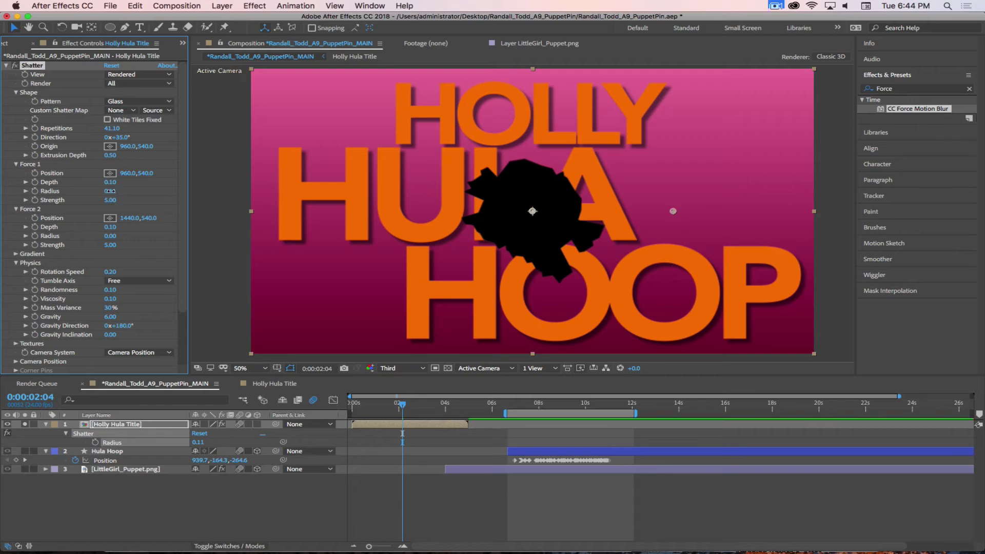
pyautogui.click(116, 190)
pyautogui.press('BackSpace')
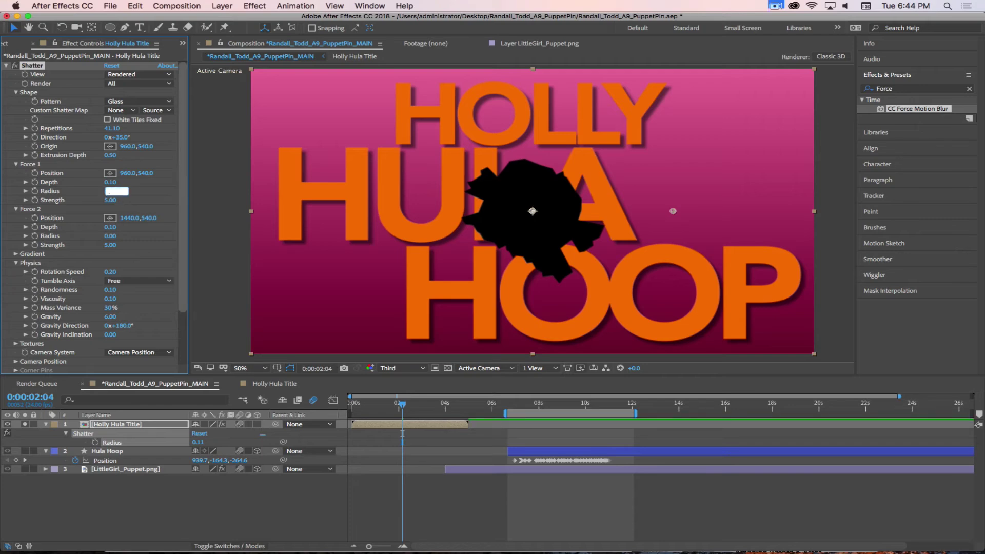
pyautogui.press('Return')
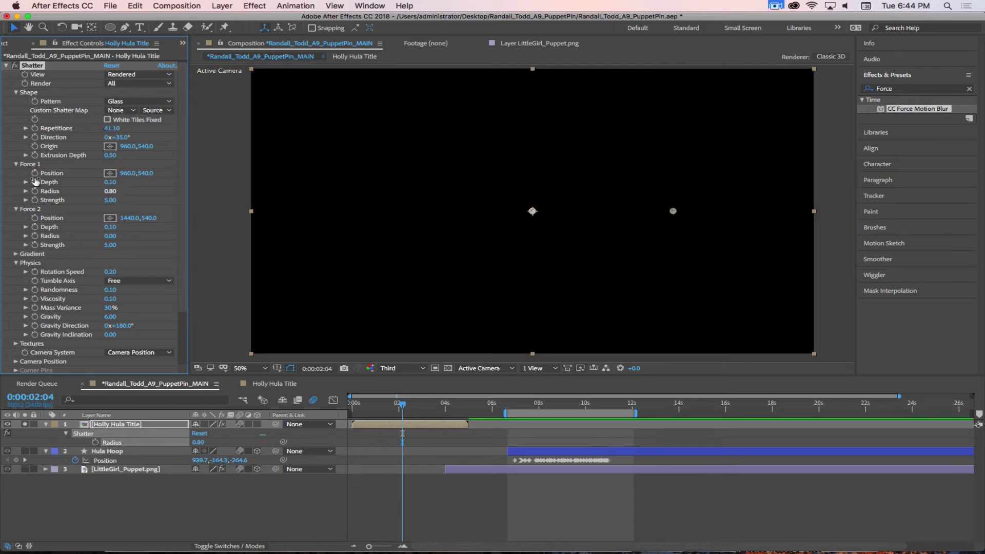
pyautogui.click(111, 191)
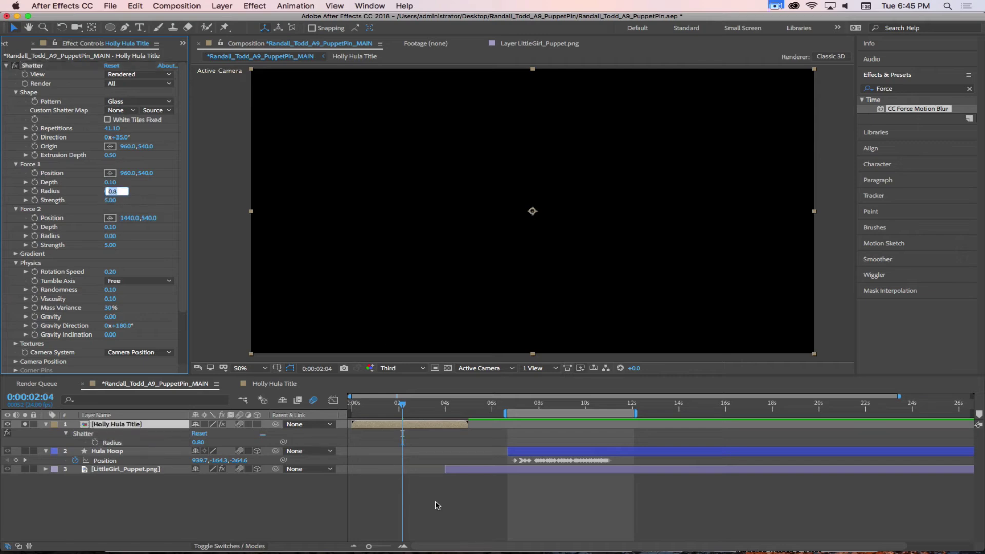
pyautogui.moveTo(403, 404); pyautogui.dragTo(349, 406)
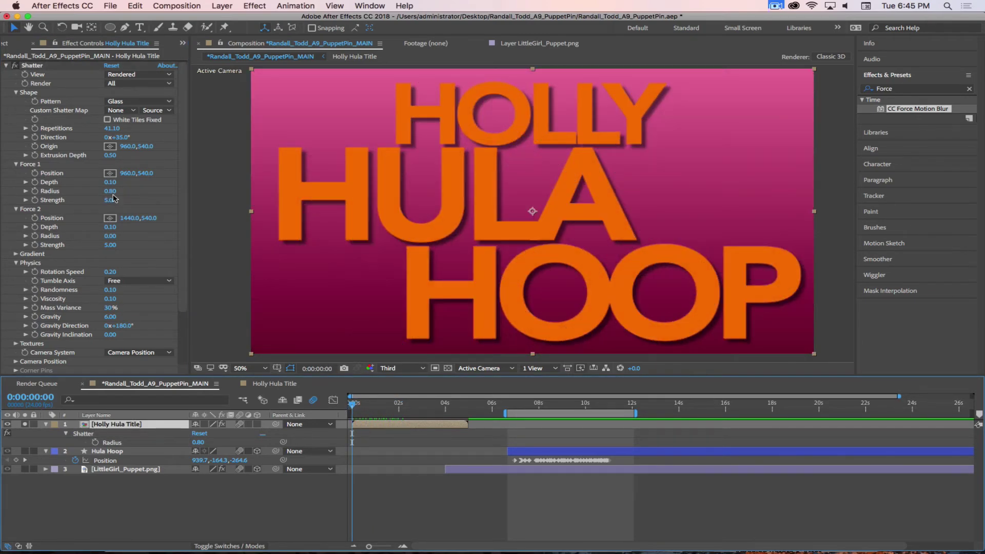
# Under Wireframe Front View + Forces, reduce Force 1 Radius to 0.10, then restore Rendered view
pyautogui.click(137, 75)
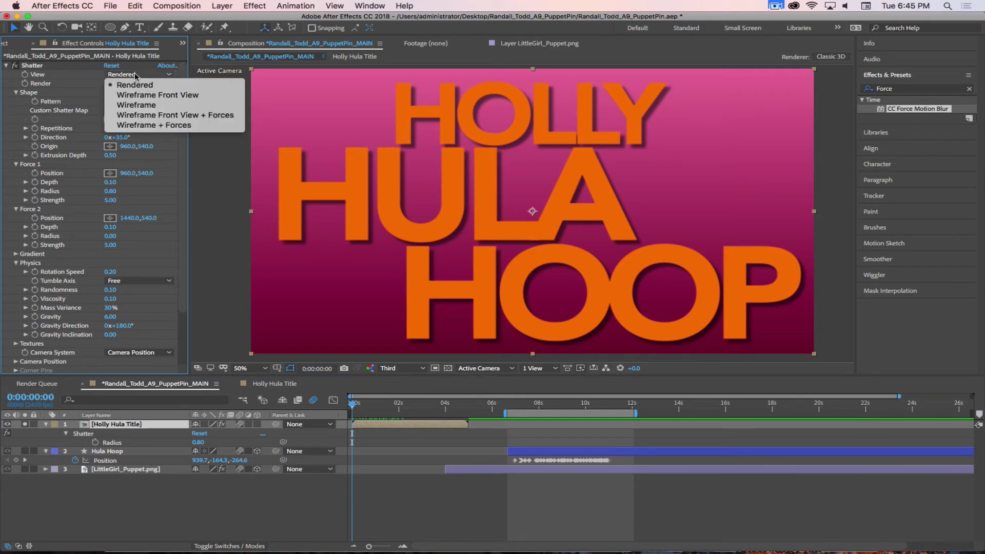
pyautogui.click(147, 115)
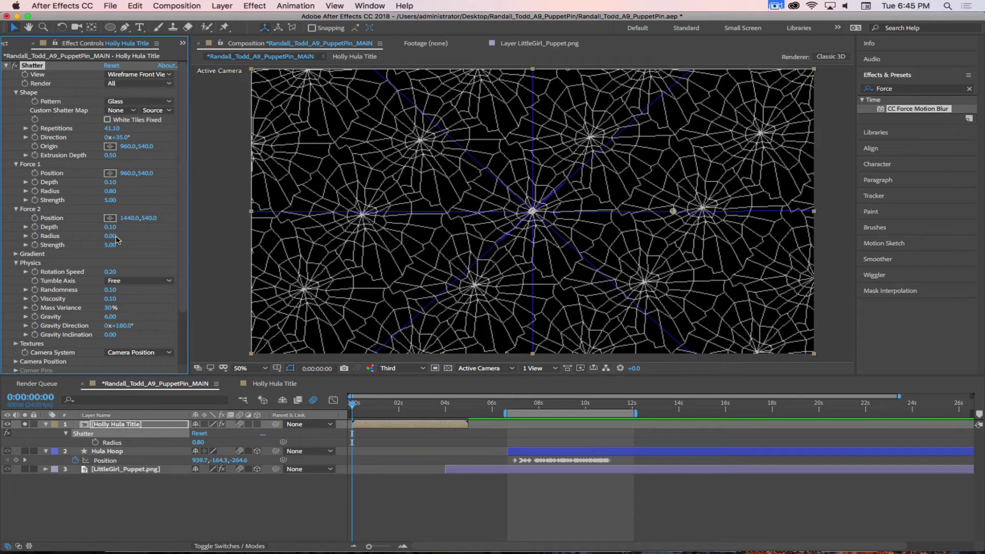
pyautogui.moveTo(111, 191); pyautogui.dragTo(75, 194)
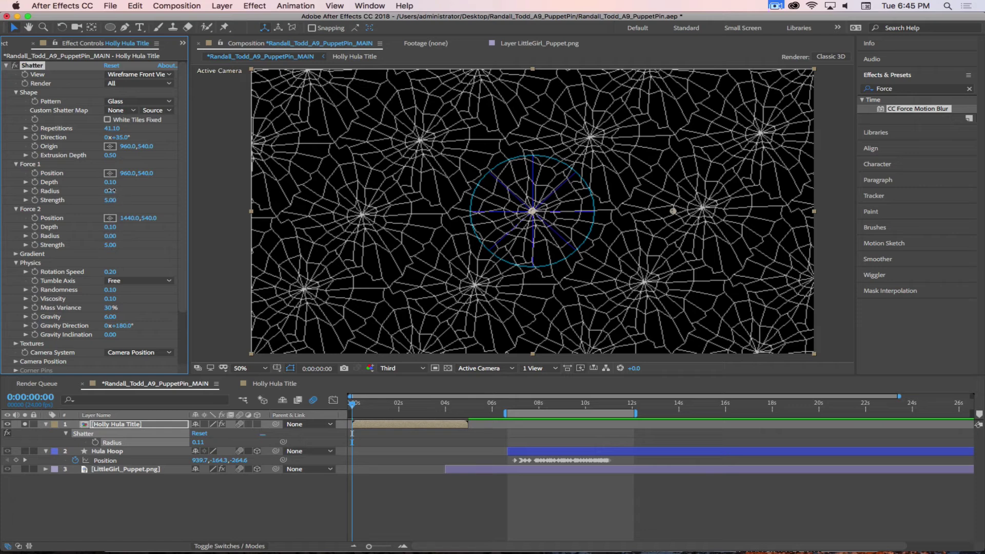
pyautogui.moveTo(110, 191); pyautogui.dragTo(113, 190)
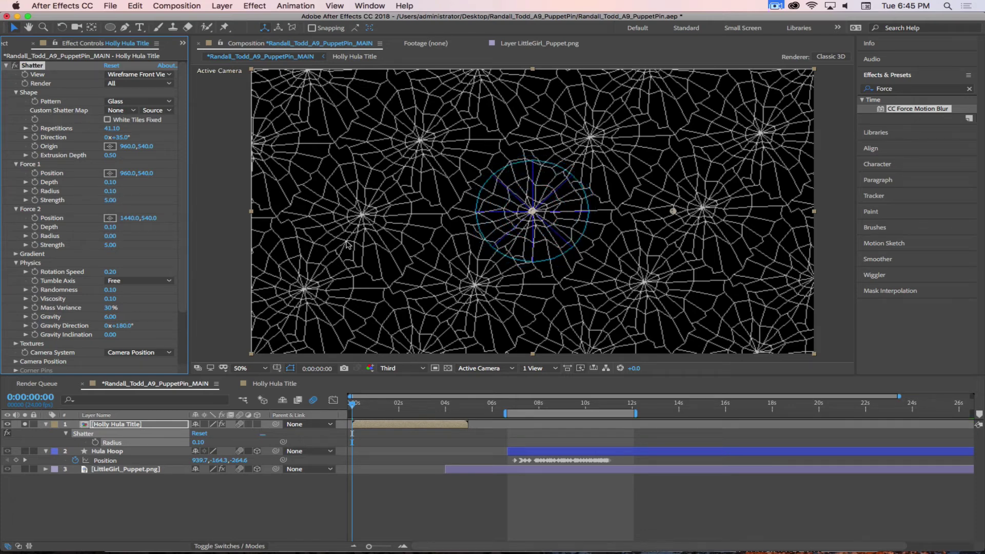
pyautogui.click(137, 75)
pyautogui.click(154, 89)
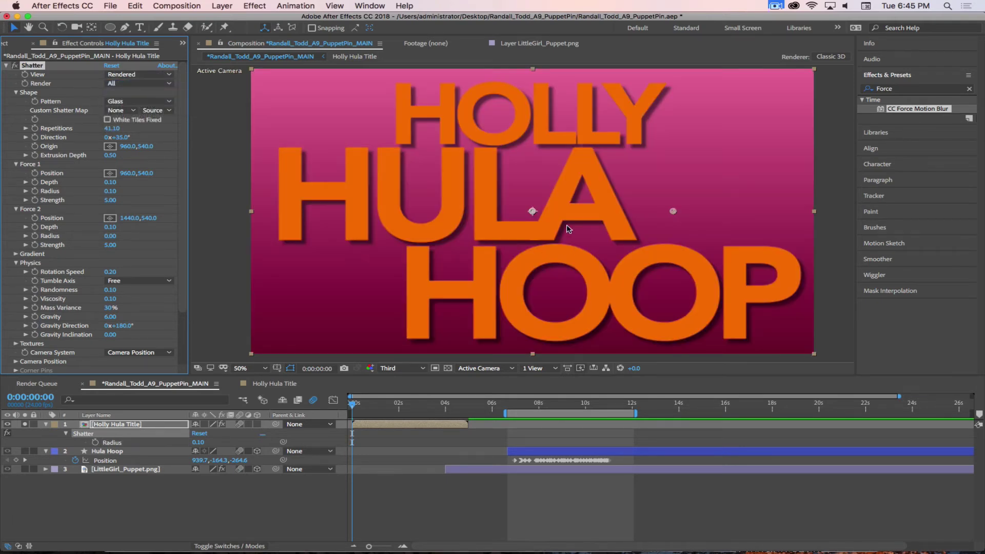
pyautogui.click(109, 174)
# Move the Shatter force point onto the word HOLLY and start animating Force 1 Radius
pyautogui.moveTo(485, 109); pyautogui.dragTo(494, 115)
pyautogui.moveTo(353, 408)
pyautogui.mouseDown()
pyautogui.moveTo(376, 403)
pyautogui.moveTo(350, 394)
pyautogui.mouseUp()
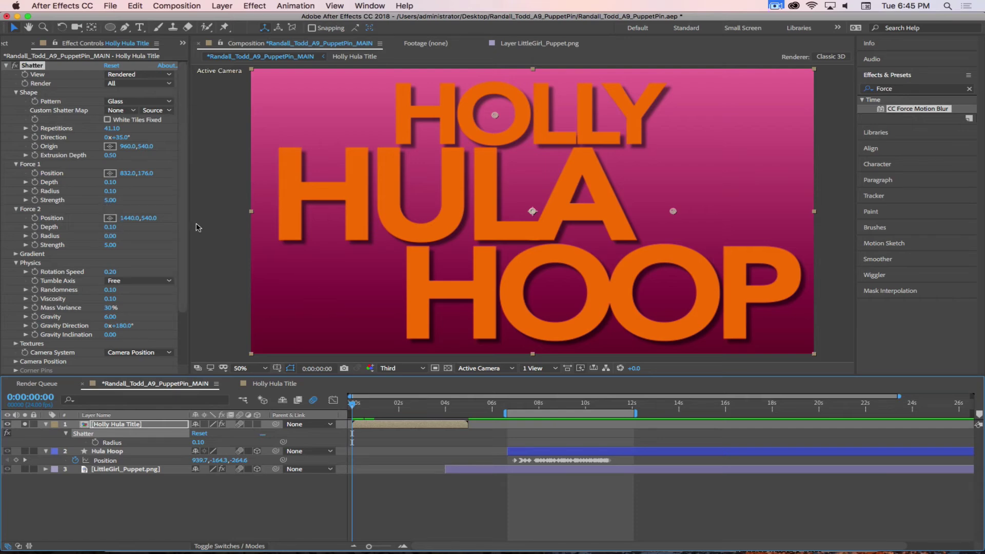
pyautogui.click(35, 191)
# Keyframe Force 1 Radius at 0 on 0:00:00:19, then scrub to confirm the shatter starts later
pyautogui.moveTo(354, 407); pyautogui.dragTo(374, 407)
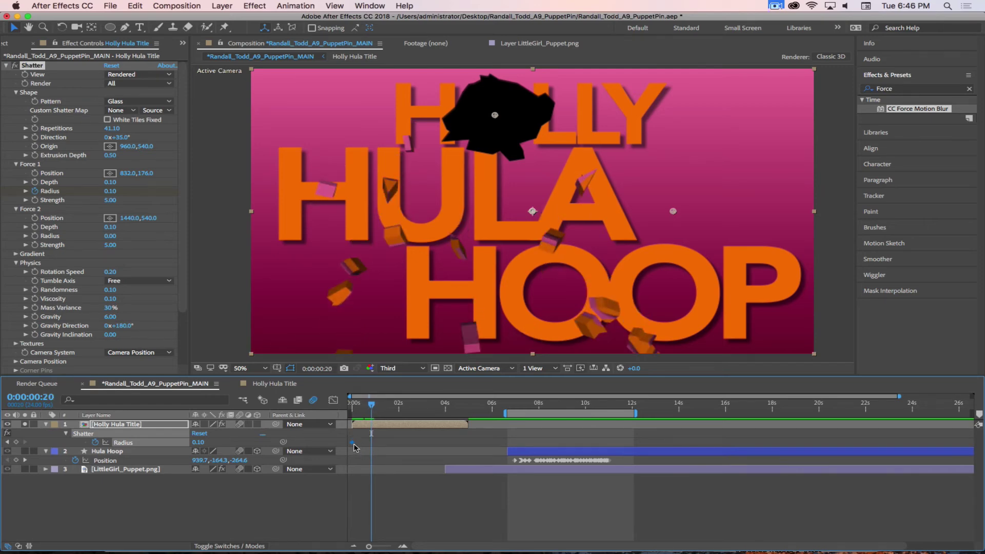
pyautogui.moveTo(352, 442); pyautogui.dragTo(372, 447)
pyautogui.press('pageup')
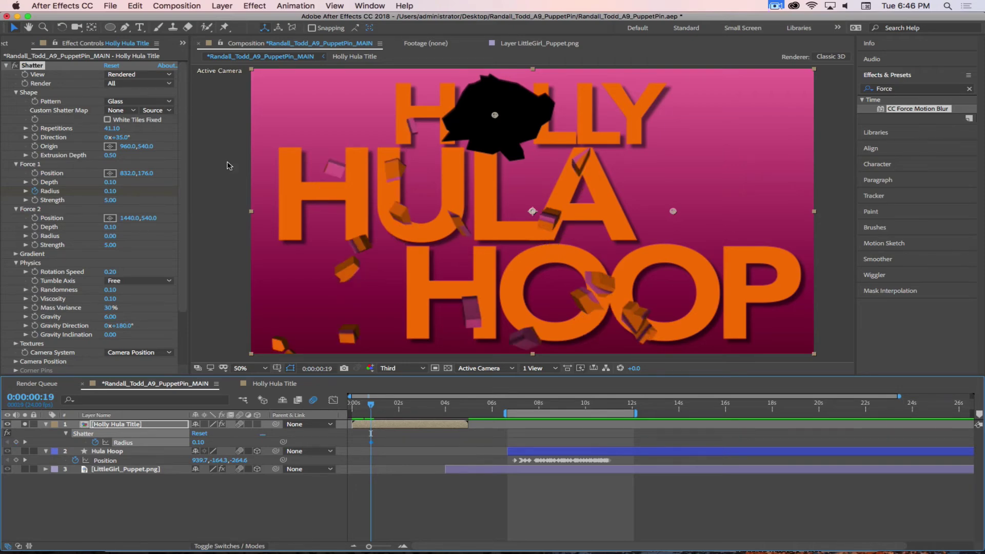
pyautogui.click(114, 192)
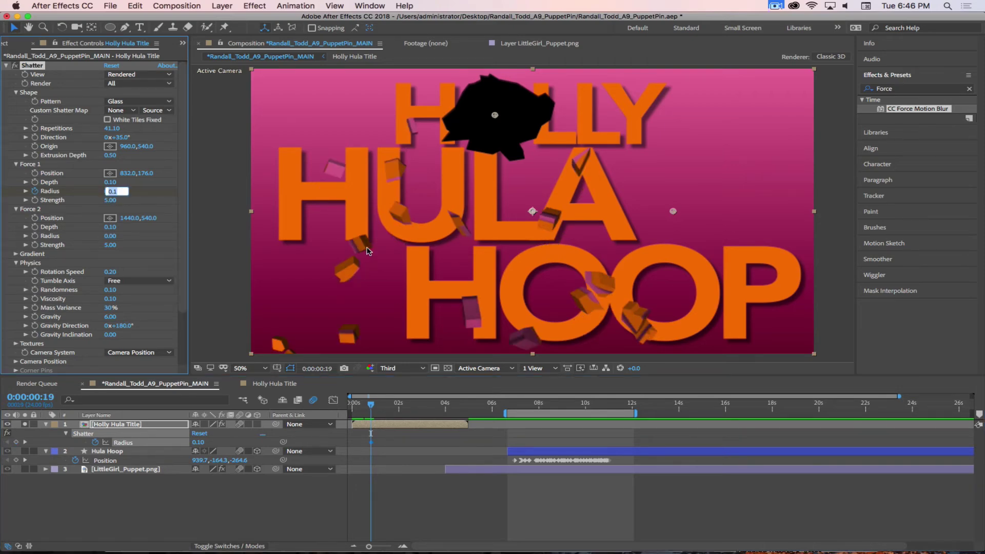
pyautogui.write('0')
pyautogui.press('Return')
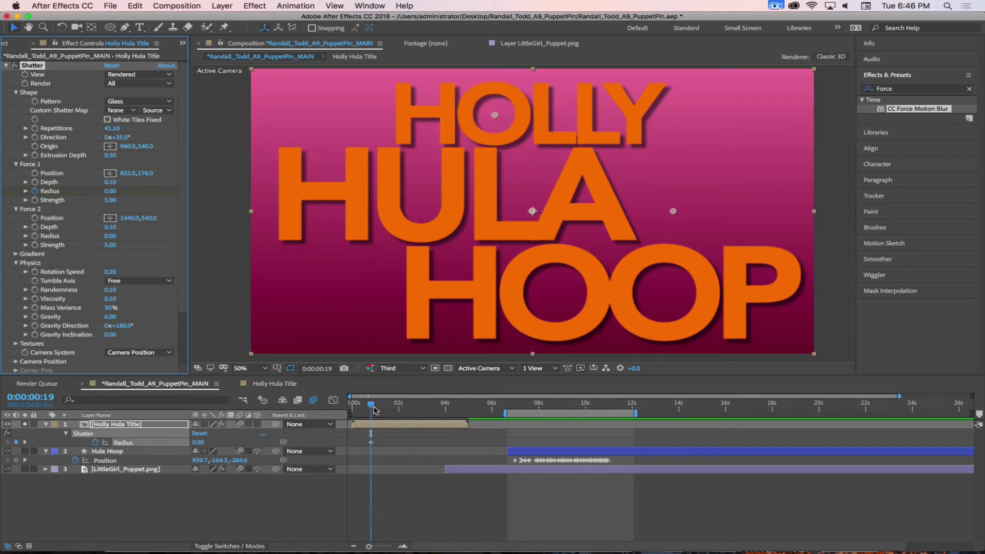
pyautogui.moveTo(374, 409)
pyautogui.mouseDown()
pyautogui.moveTo(365, 408)
pyautogui.moveTo(394, 407)
pyautogui.moveTo(380, 407)
pyautogui.mouseUp()
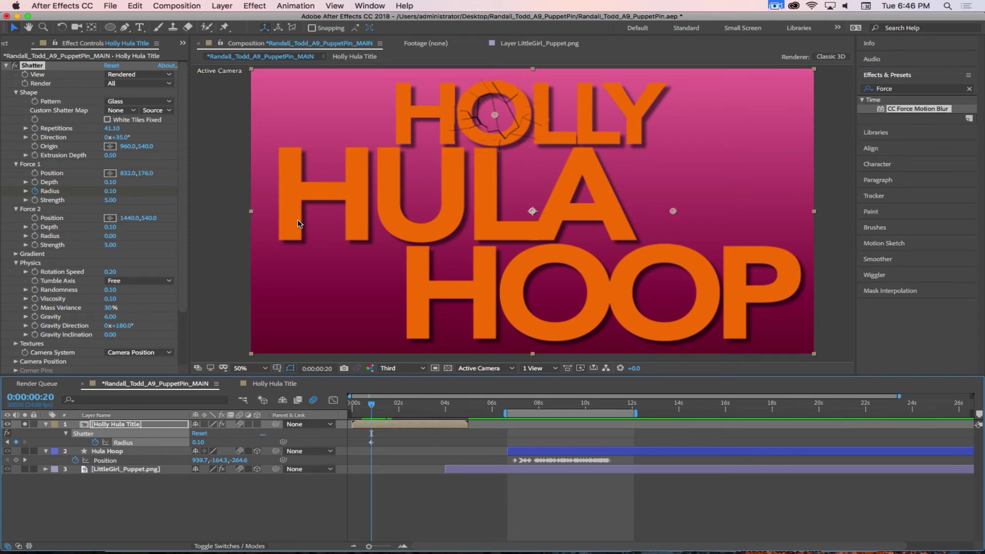
# Reveal the Shatter keyframes and set a Force 1 Position on the word HOOP
pyautogui.click(36, 174)
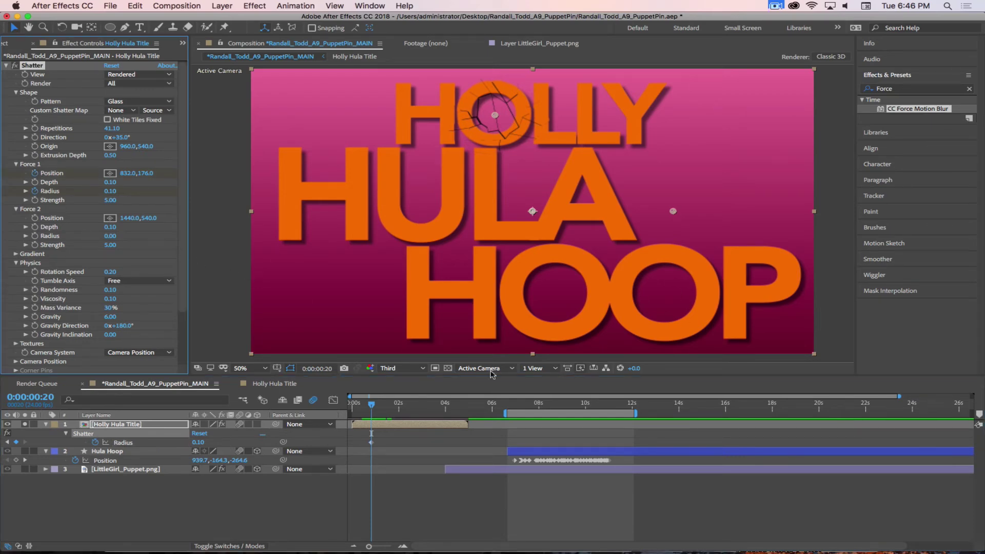
pyautogui.click(376, 426)
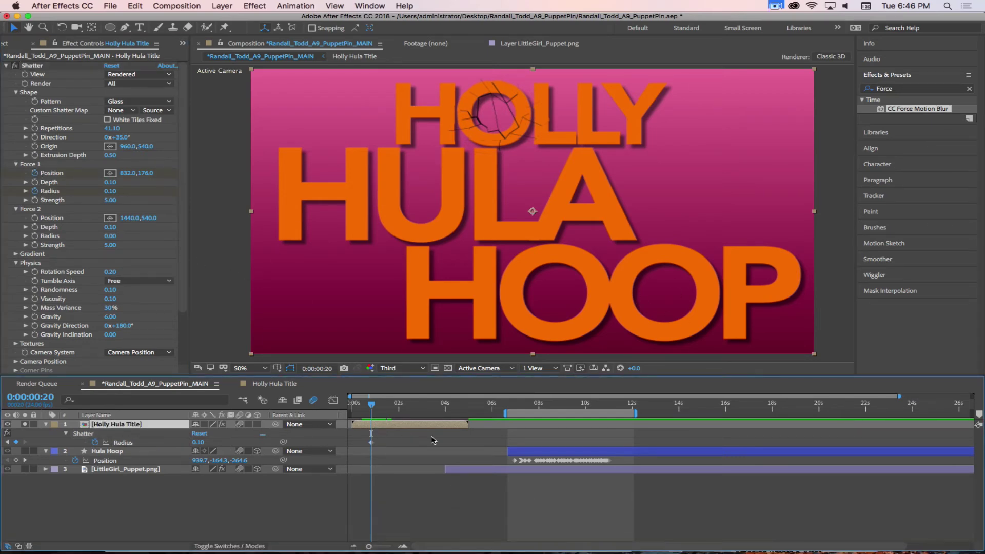
pyautogui.press('u')
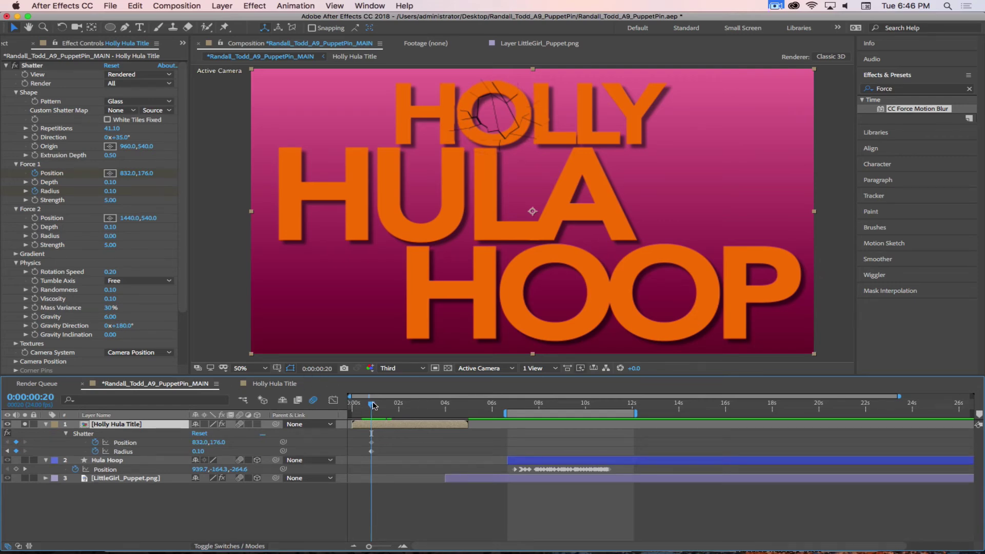
pyautogui.moveTo(371, 405); pyautogui.dragTo(385, 406)
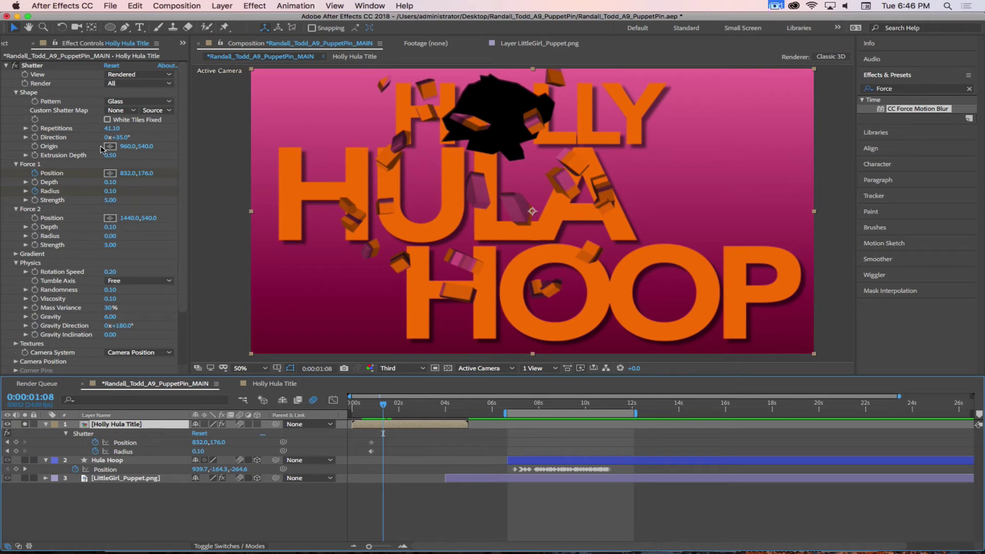
pyautogui.click(109, 173)
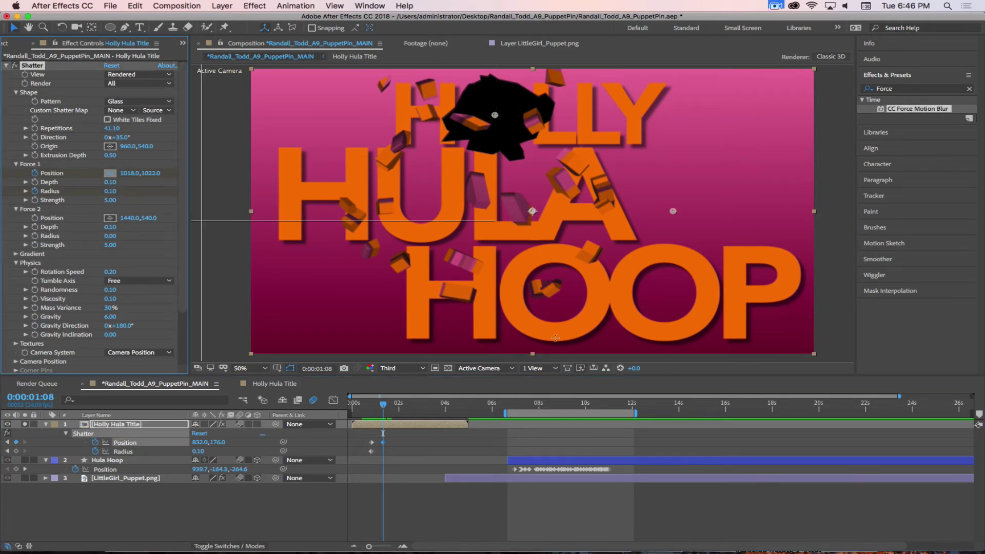
pyautogui.click(555, 293)
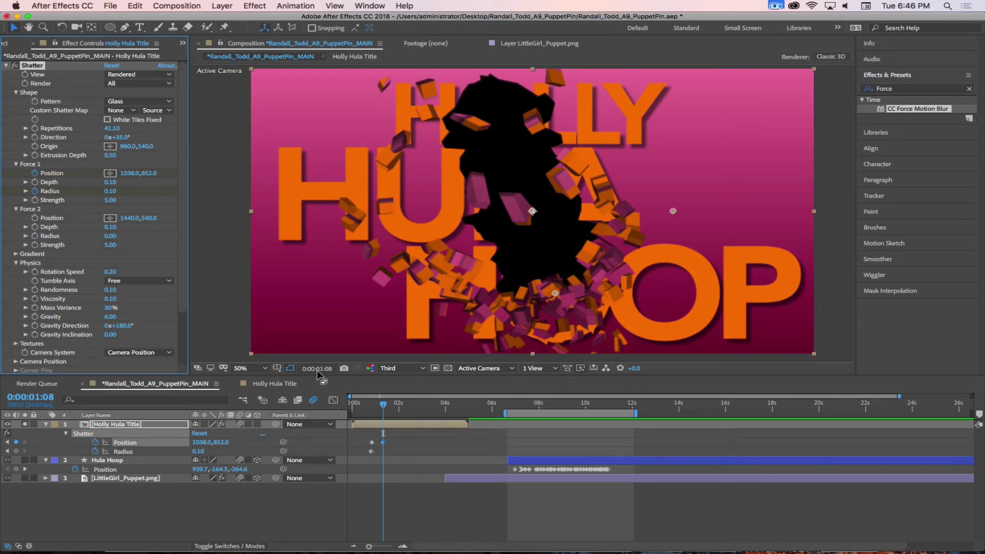
pyautogui.click(381, 408)
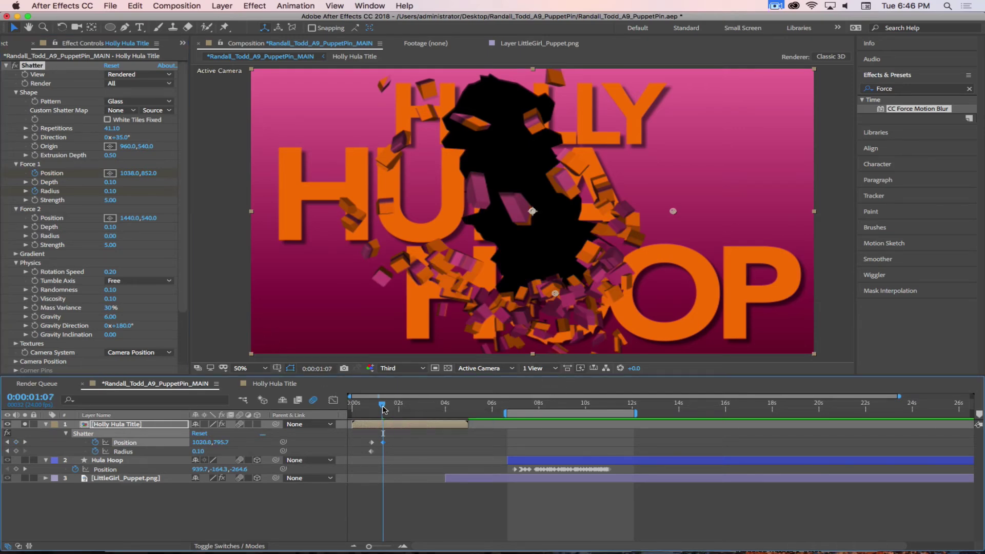
pyautogui.moveTo(382, 407); pyautogui.dragTo(371, 408)
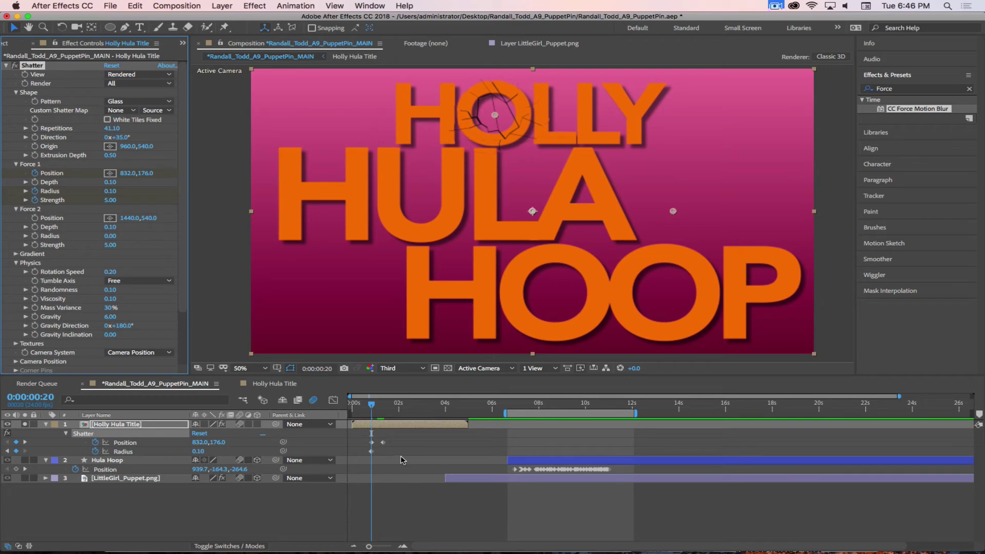
# Set Force 1 Strength to 0 one frame later and play forward to check
pyautogui.press('pagedown')
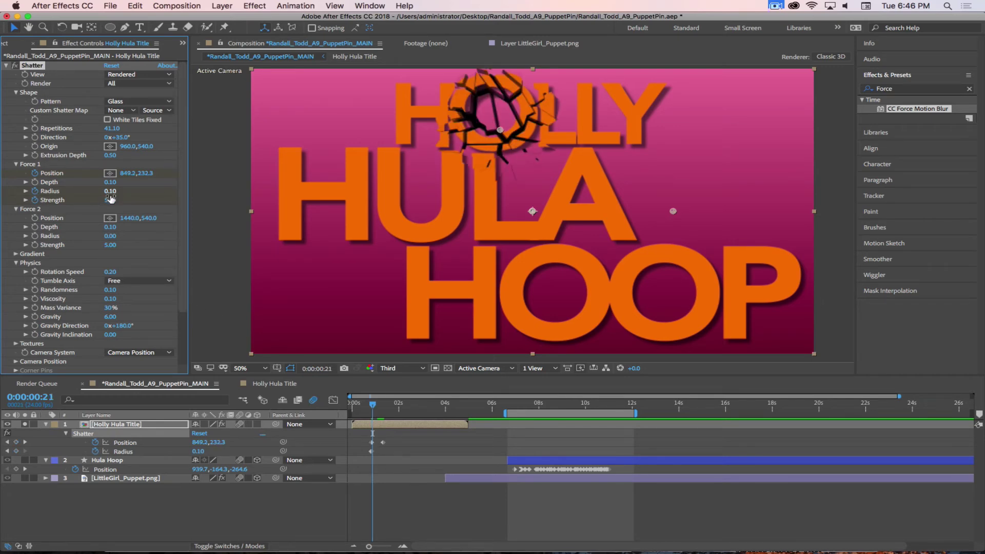
pyautogui.click(110, 200)
pyautogui.write('0')
pyautogui.press('Return')
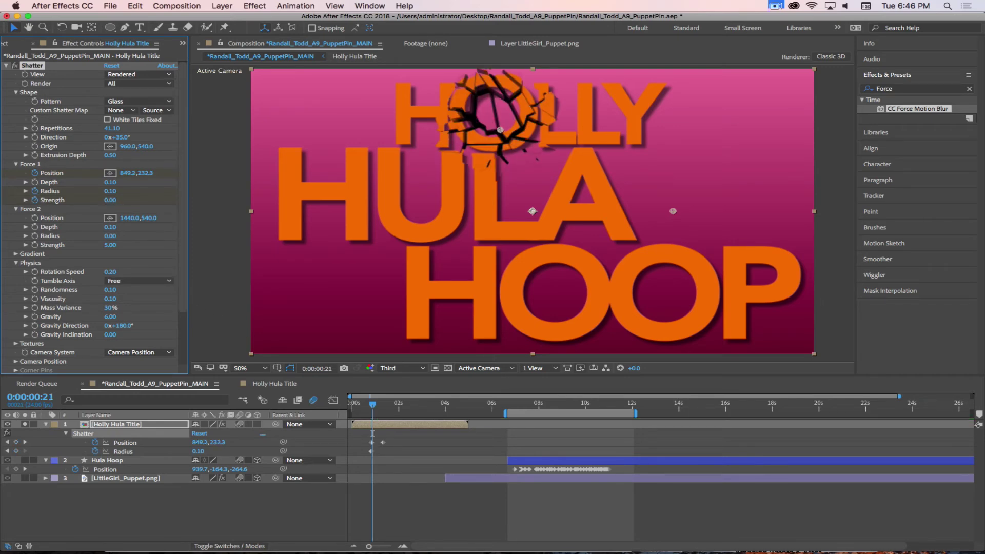
pyautogui.moveTo(373, 417)
pyautogui.mouseDown()
pyautogui.moveTo(373, 407)
pyautogui.moveTo(389, 408)
pyautogui.moveTo(371, 408)
pyautogui.mouseUp()
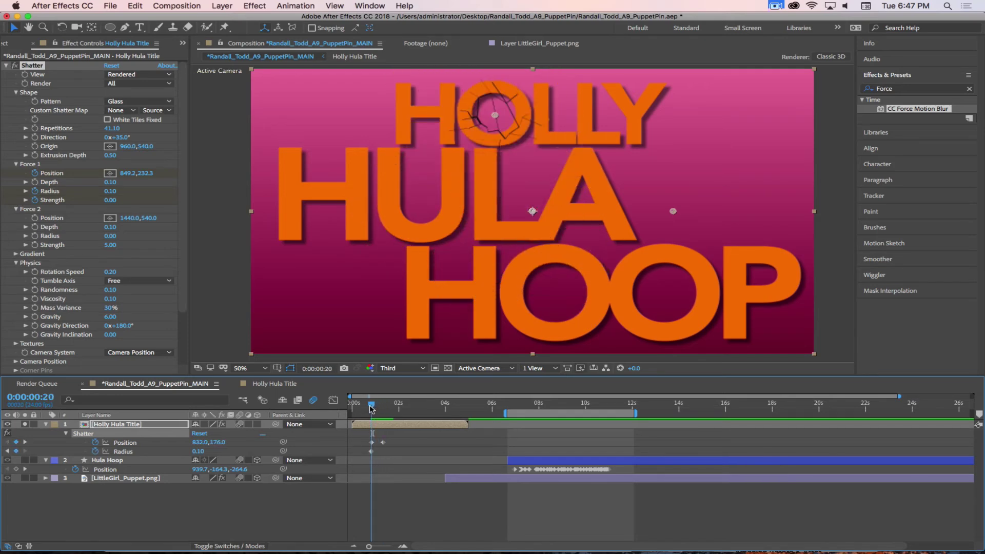
# Nudge the force point slightly lower on HOLLY and review the shatter at frame 21
pyautogui.scroll(5, 408, 456)
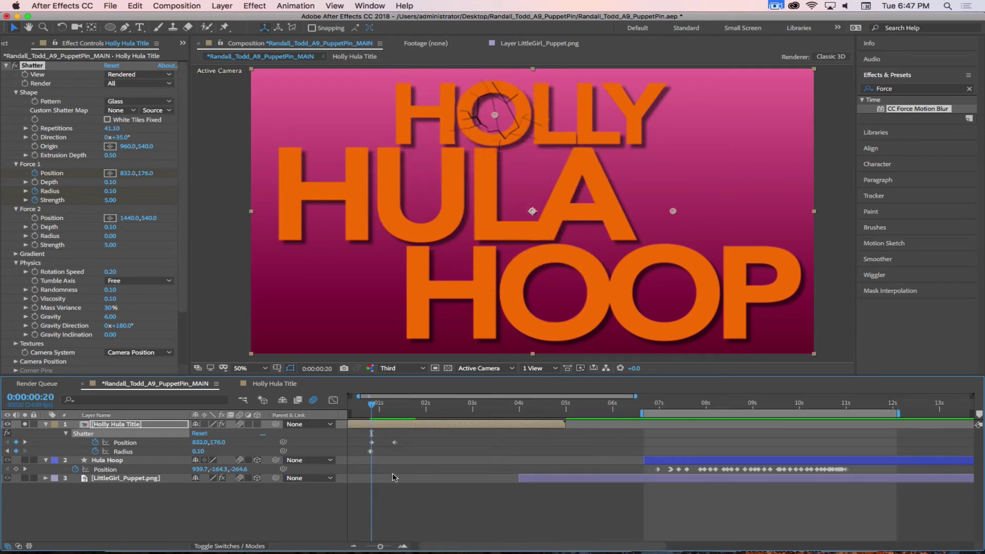
pyautogui.click(372, 442)
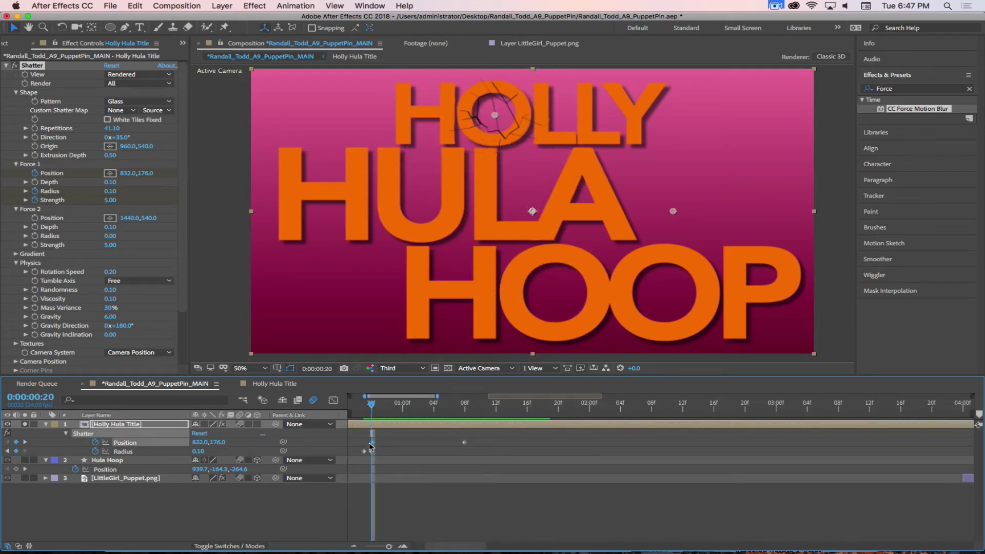
pyautogui.moveTo(495, 114); pyautogui.dragTo(500, 129)
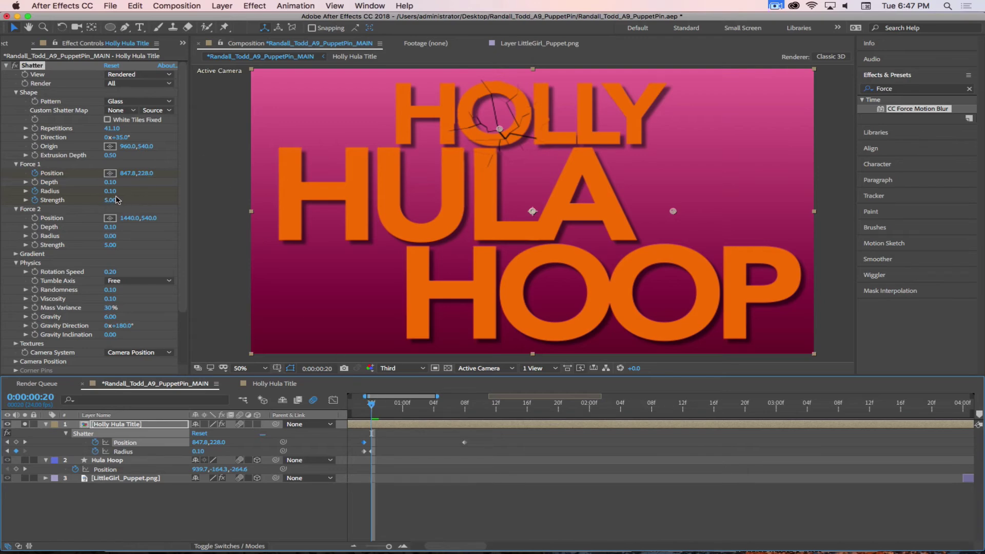
pyautogui.moveTo(373, 407); pyautogui.dragTo(439, 444)
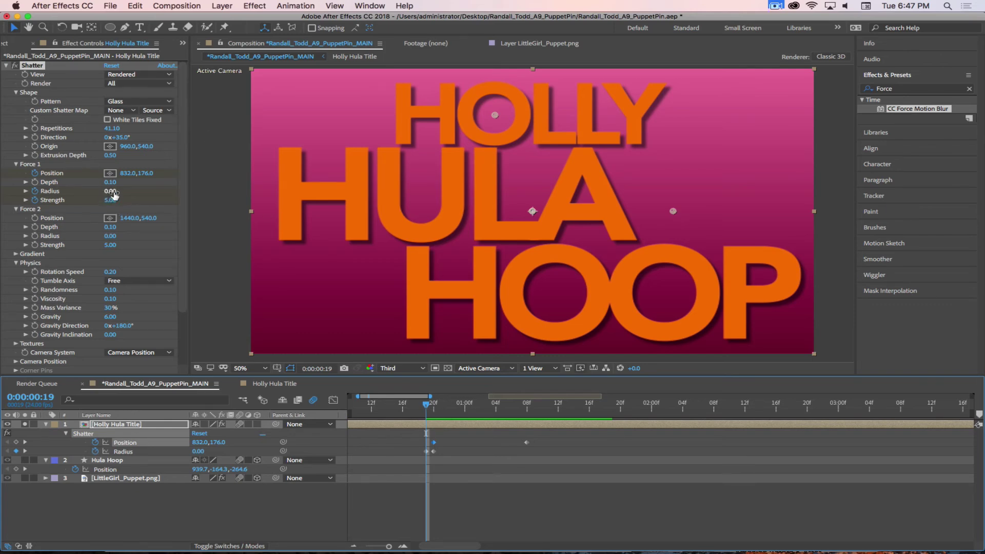
pyautogui.moveTo(431, 405)
pyautogui.mouseDown()
pyautogui.moveTo(494, 406)
pyautogui.moveTo(445, 416)
pyautogui.moveTo(395, 407)
pyautogui.moveTo(425, 409)
pyautogui.mouseUp()
pyautogui.press('-')
pyautogui.press('-')
pyautogui.press('-')
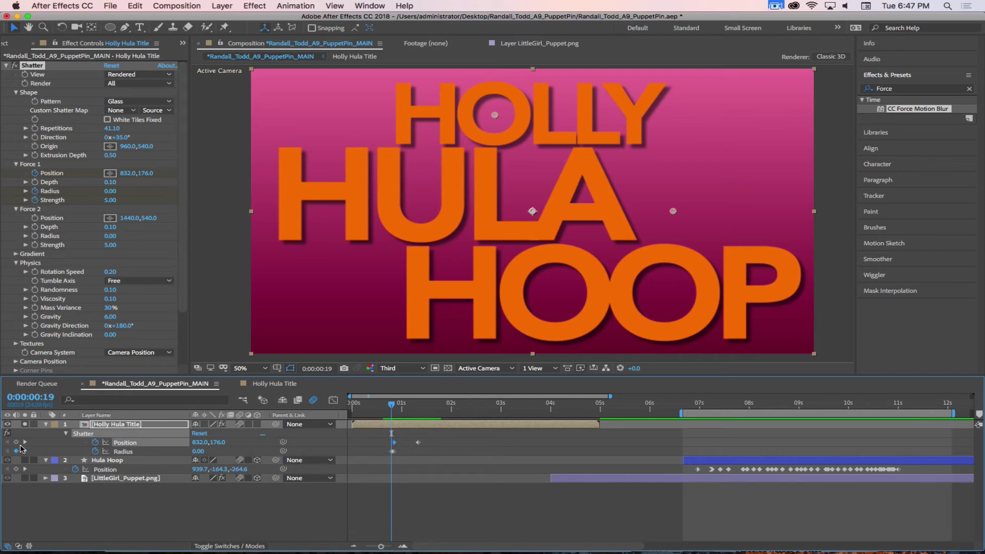
pyautogui.press('=')
pyautogui.press('=')
pyautogui.press('=')
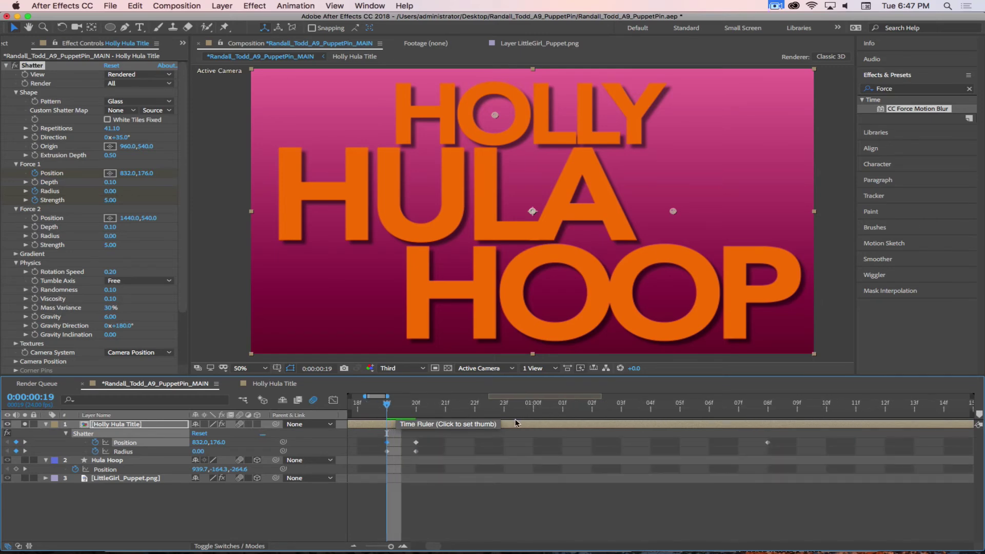
# Keyframe Force 1 Radius back to 0 at frame 21, then scrub ahead to 0:00:01:08
pyautogui.click(408, 407)
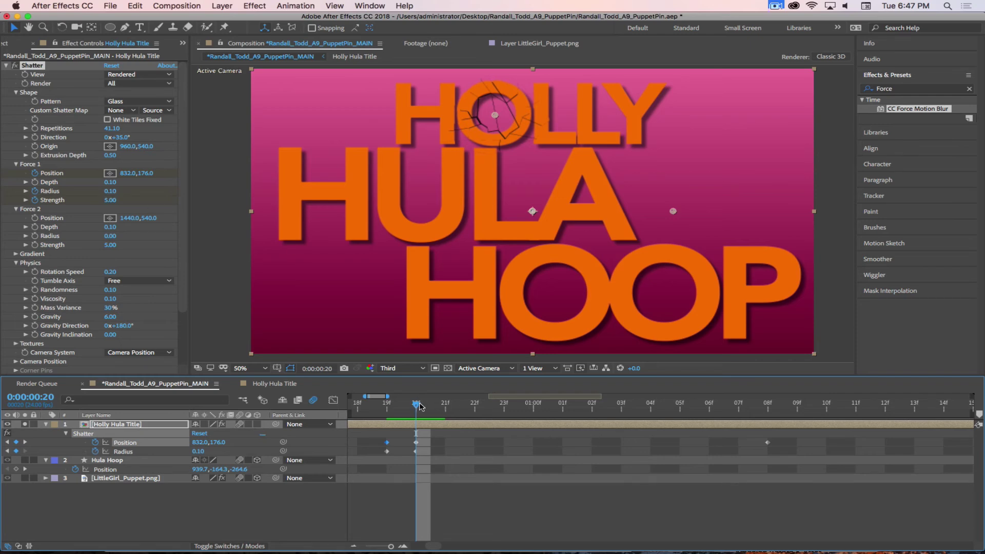
pyautogui.click(446, 405)
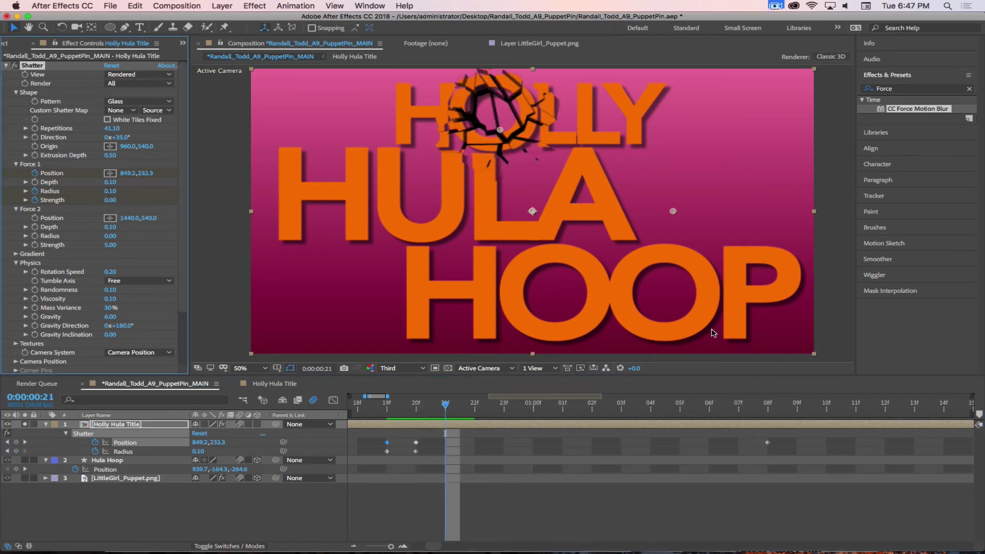
pyautogui.click(110, 191)
pyautogui.write('0')
pyautogui.press('Return')
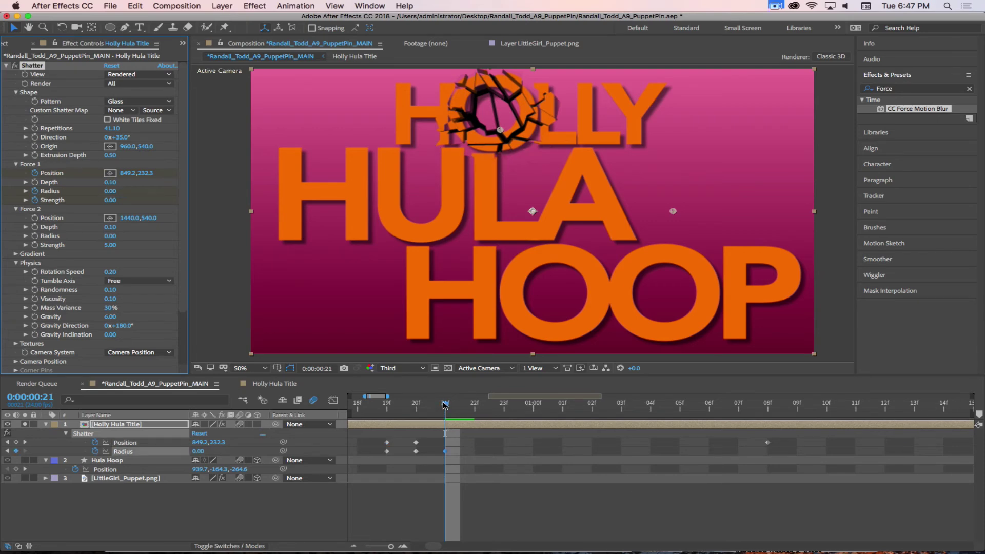
pyautogui.moveTo(446, 405); pyautogui.dragTo(768, 441)
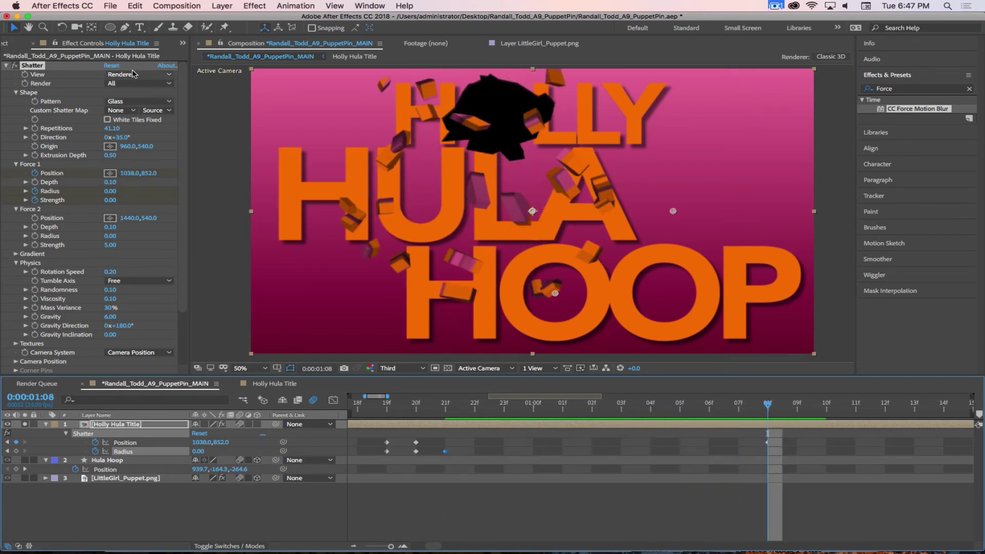
pyautogui.click(152, 75)
pyautogui.click(151, 116)
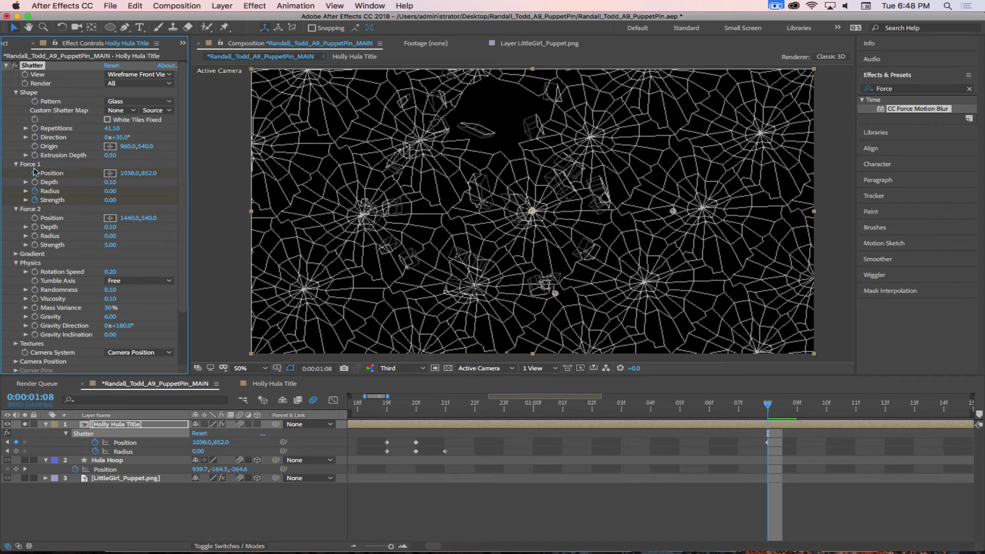
pyautogui.click(136, 75)
pyautogui.click(134, 85)
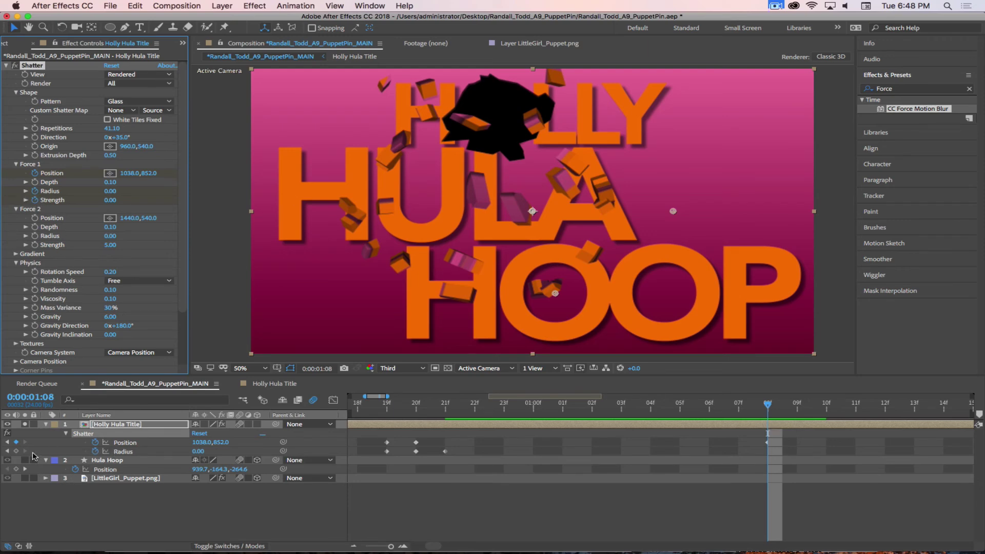
# Keyframe Force 1 Radius at 0 on 01:08, 0.10 on 01:09, and 0 on 01:10
pyautogui.click(16, 451)
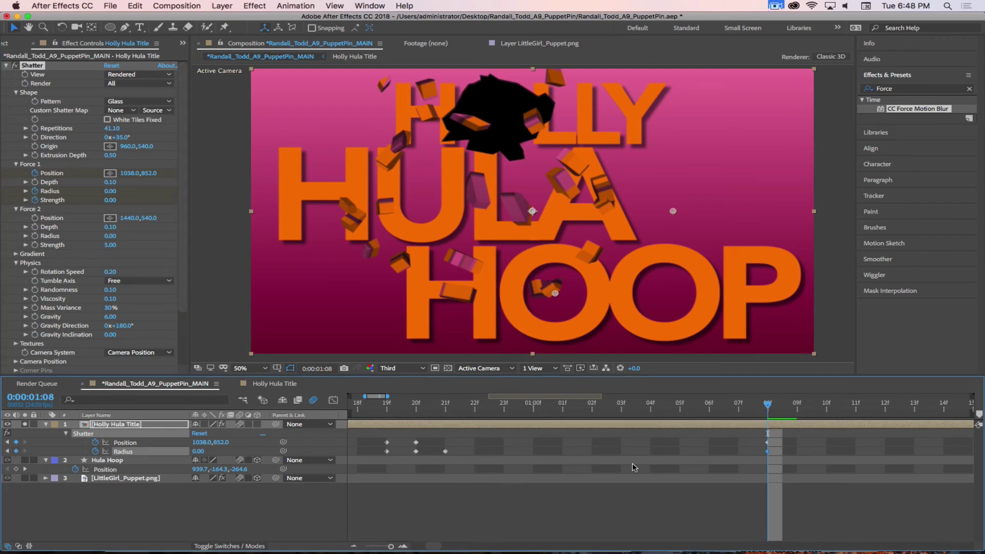
pyautogui.click(812, 394)
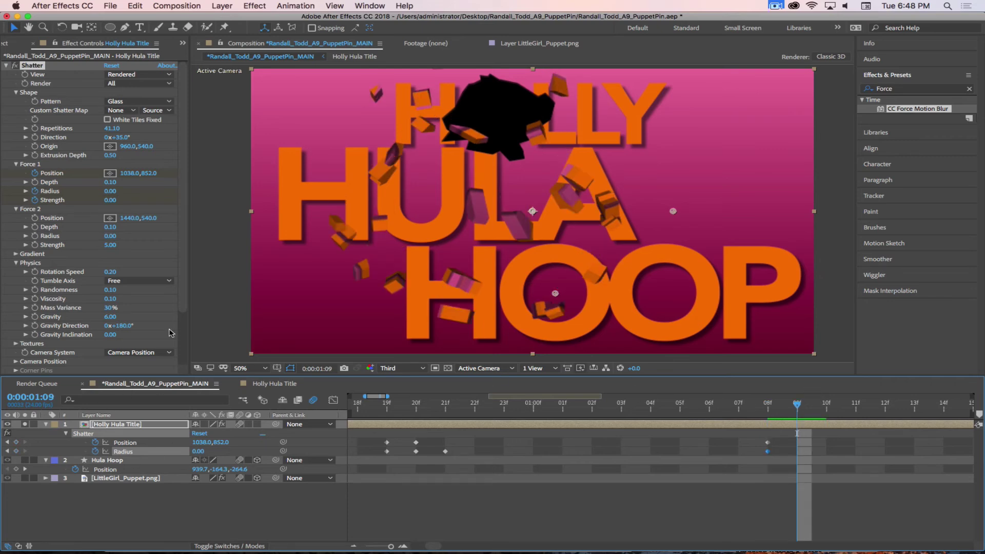
pyautogui.click(109, 191)
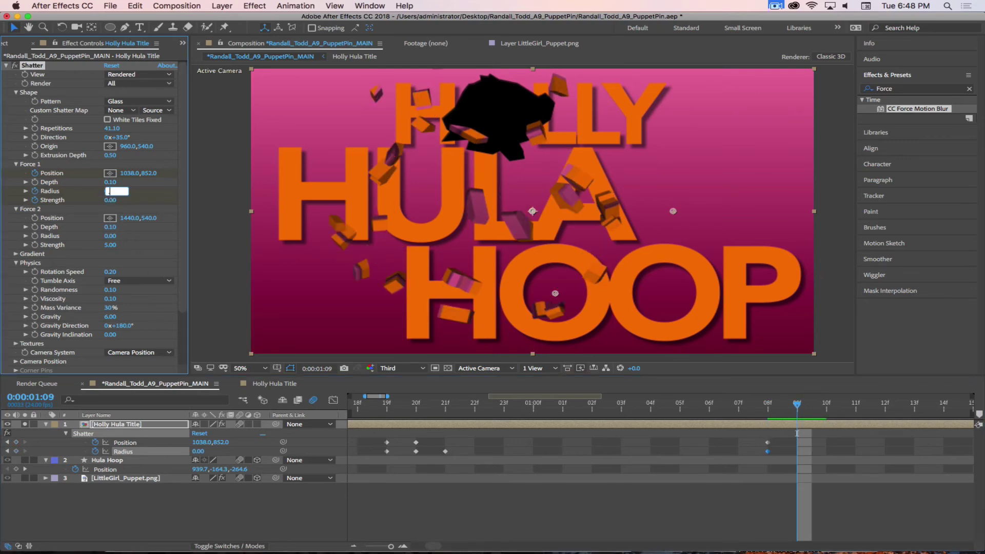
pyautogui.write('.1')
pyautogui.press('Return')
pyautogui.moveTo(802, 407); pyautogui.dragTo(826, 405)
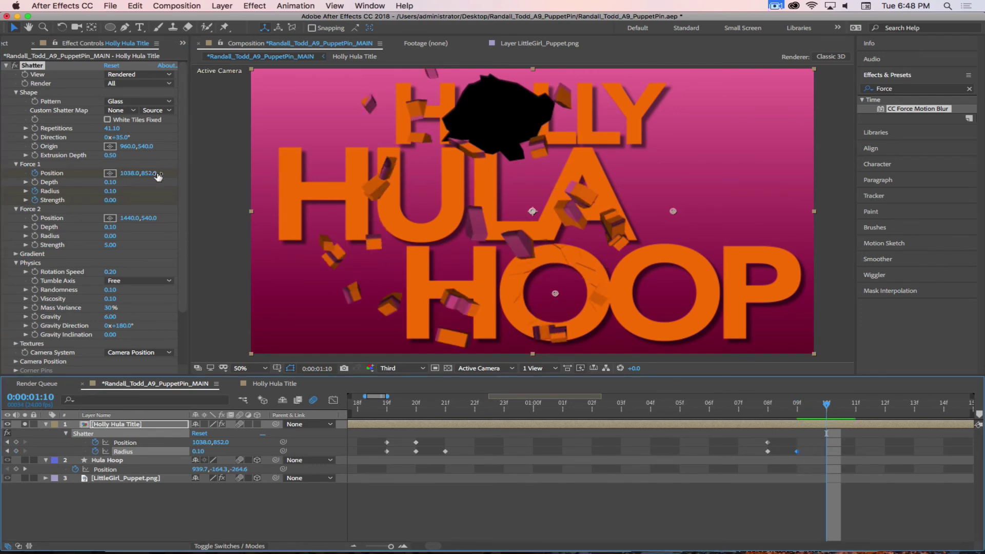
pyautogui.click(111, 191)
pyautogui.write('0')
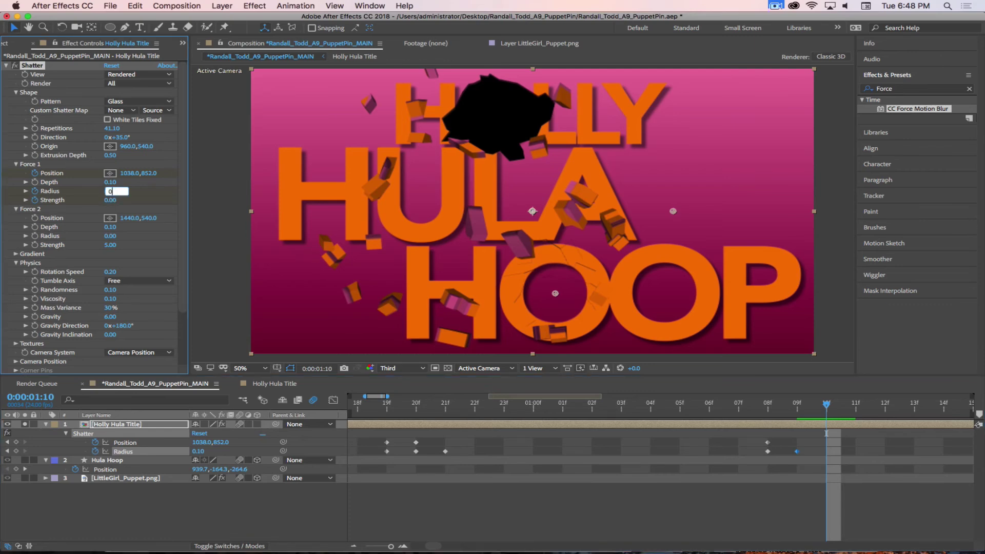
pyautogui.press('Return')
pyautogui.moveTo(823, 405); pyautogui.dragTo(768, 405)
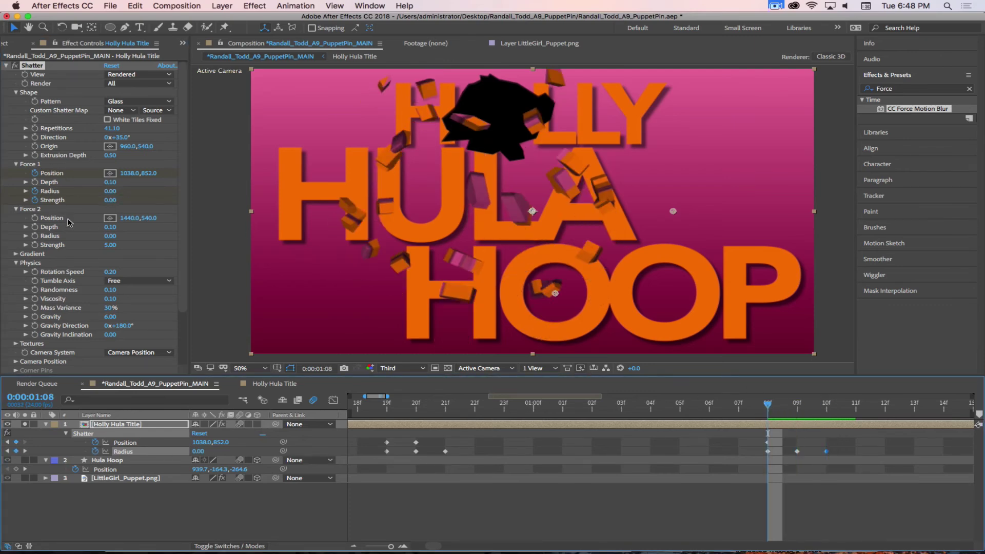
# Keyframe Force 1 Strength at 01:08, set it to 5.00 at 01:09, and scrub the HOOP burst
pyautogui.click(569, 510)
pyautogui.click(566, 426)
pyautogui.press('u')
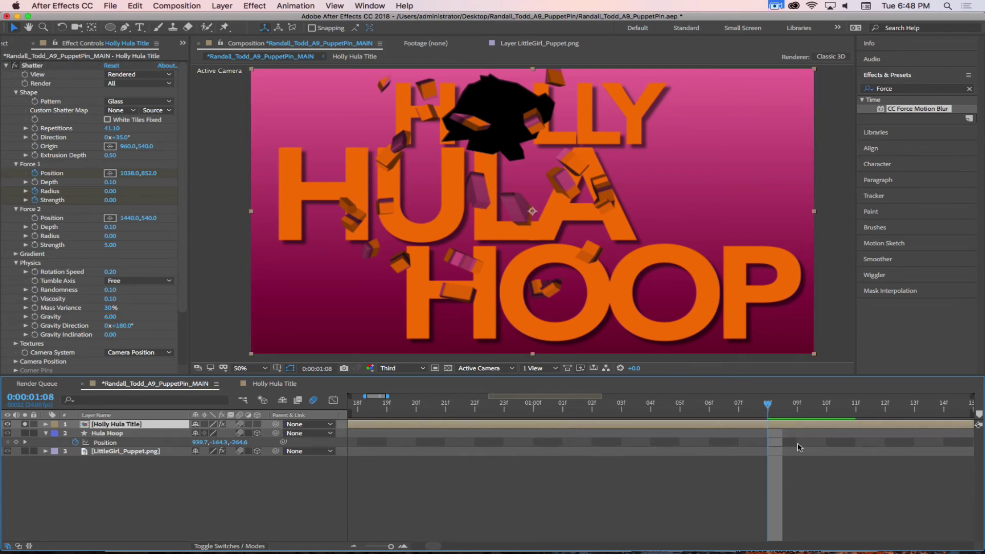
pyautogui.press('u')
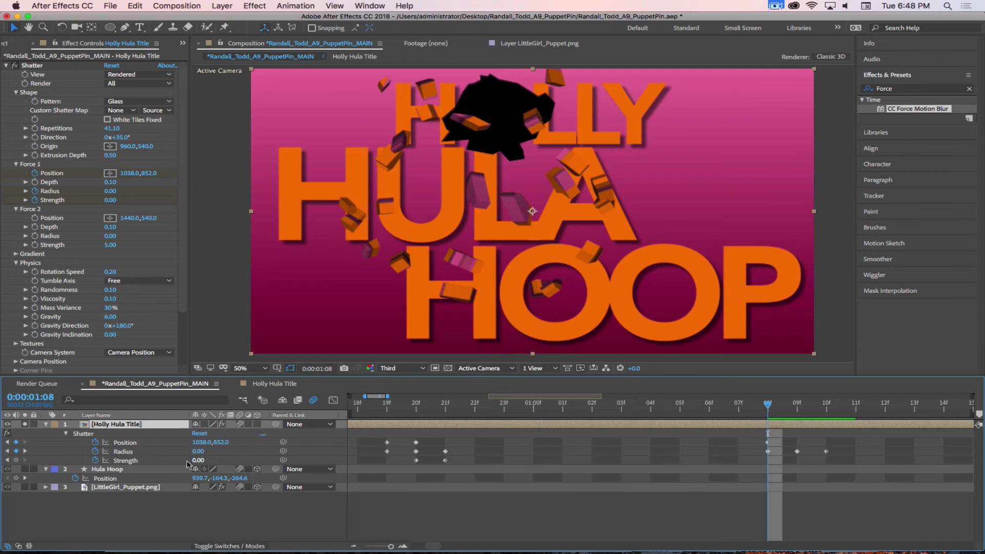
pyautogui.click(16, 460)
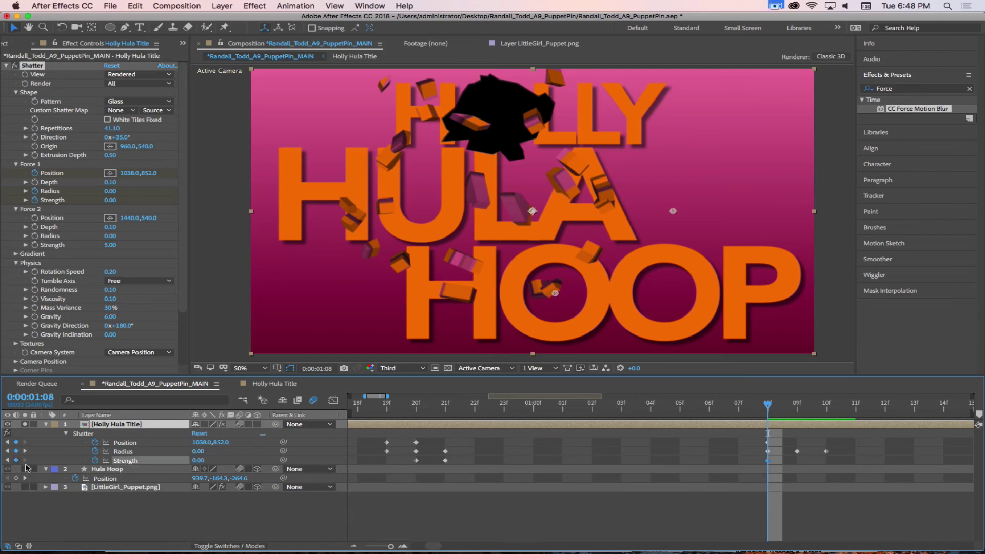
pyautogui.click(791, 407)
pyautogui.click(199, 460)
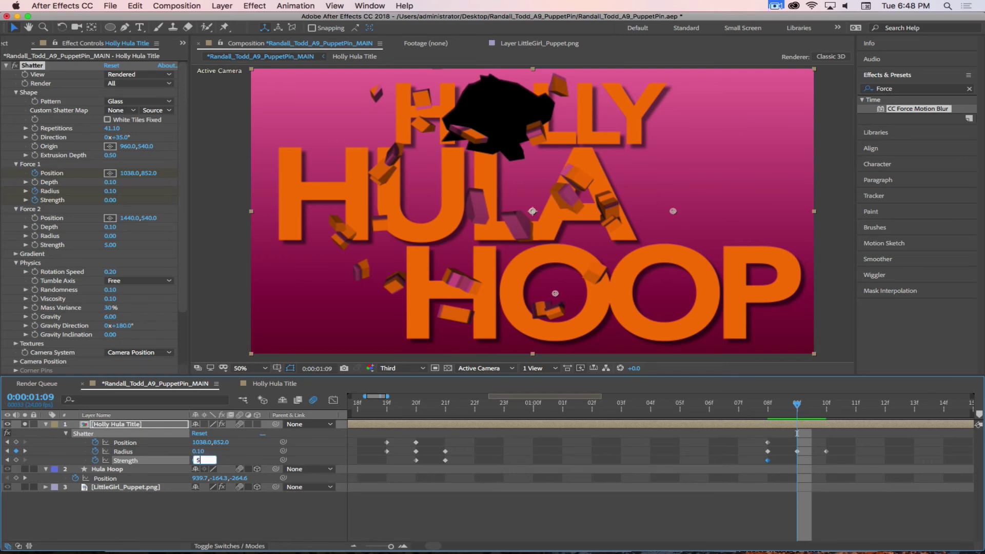
pyautogui.press('Return')
pyautogui.moveTo(803, 408); pyautogui.dragTo(796, 430)
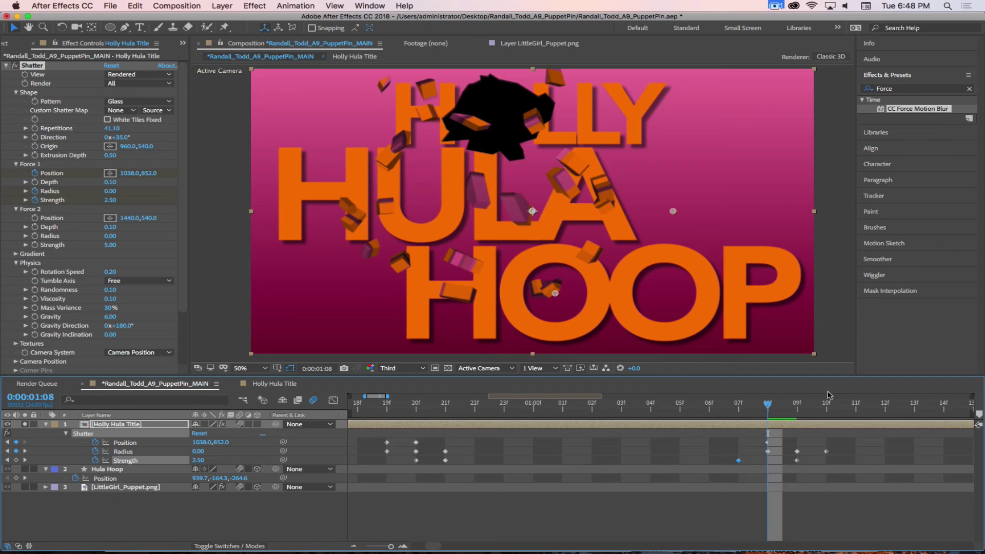
pyautogui.moveTo(769, 403); pyautogui.dragTo(798, 413)
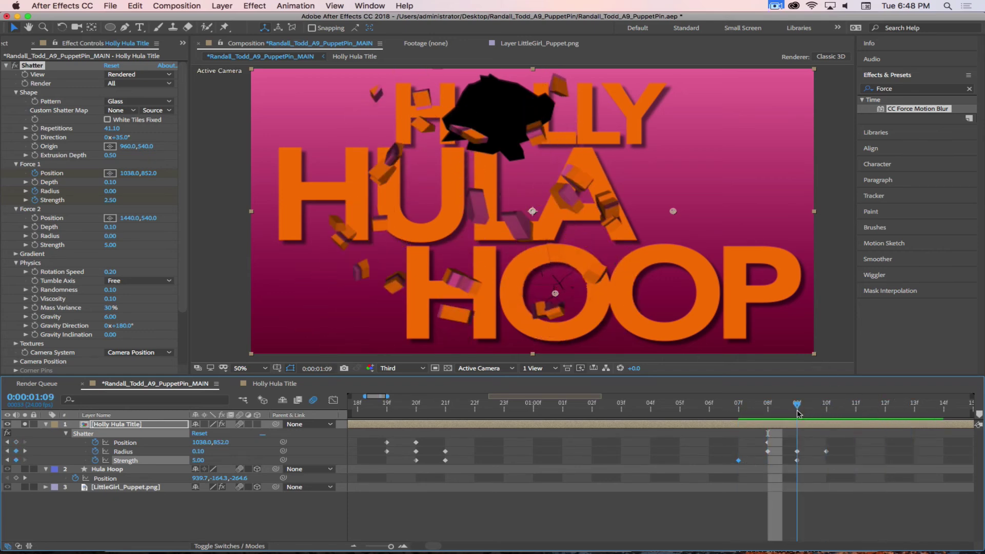
pyautogui.click(798, 452)
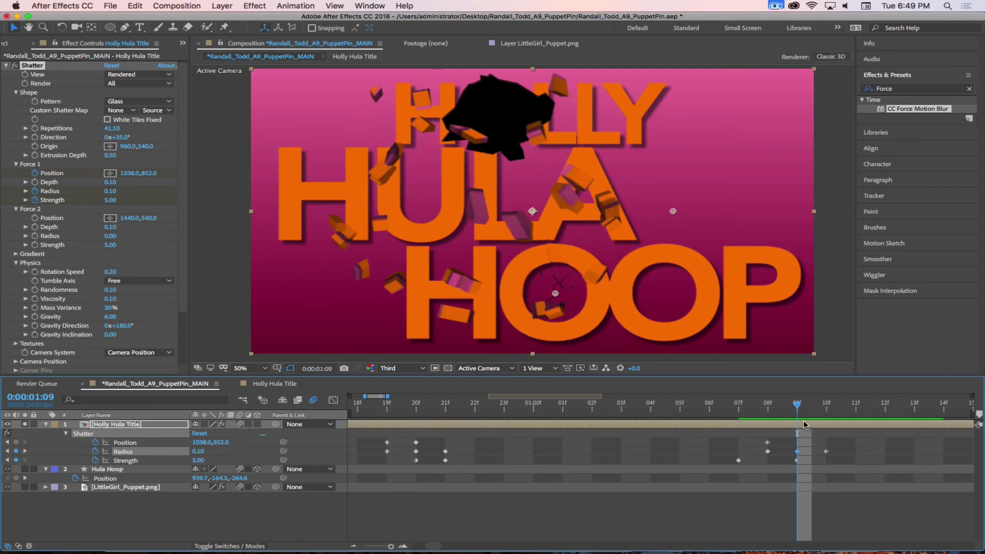
# Raise the 01:09 Force 1 Strength keyframe to 10.00
pyautogui.click(796, 460)
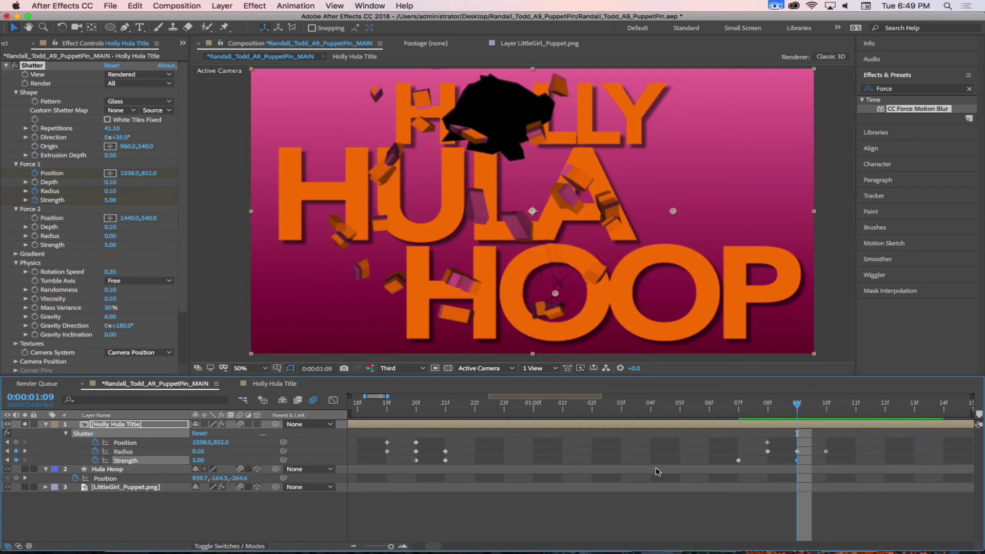
pyautogui.click(110, 200)
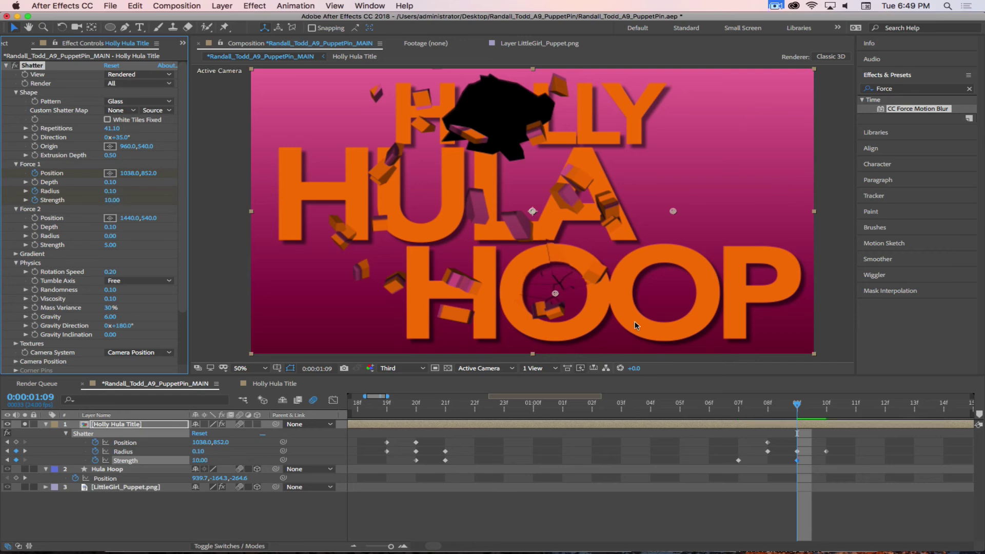
pyautogui.moveTo(798, 405); pyautogui.dragTo(826, 405)
pyautogui.click(798, 406)
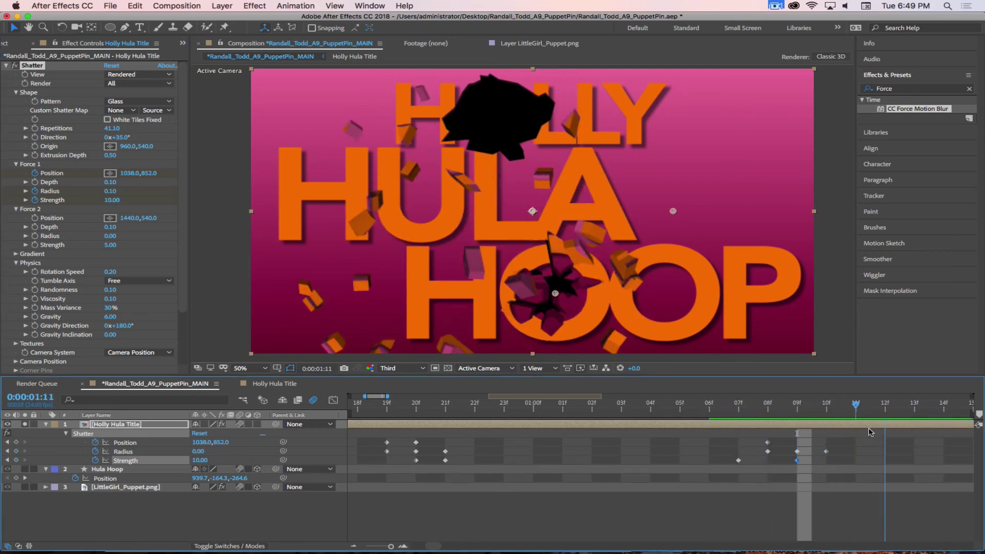
# Set Force 1 Radius to 0.20 at 01:09 and scrub forward to watch HOOP shatter
pyautogui.click(796, 452)
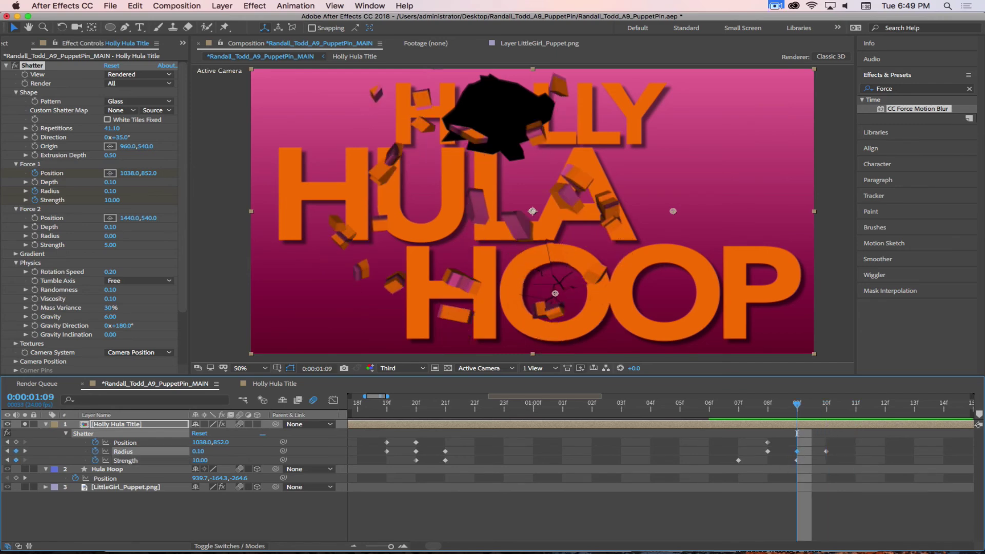
pyautogui.click(112, 191)
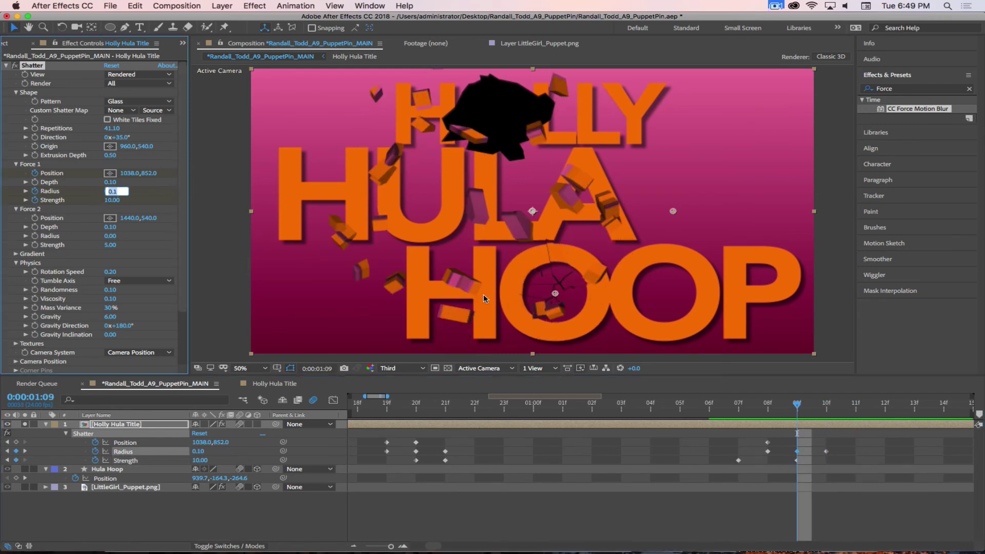
pyautogui.press('Return')
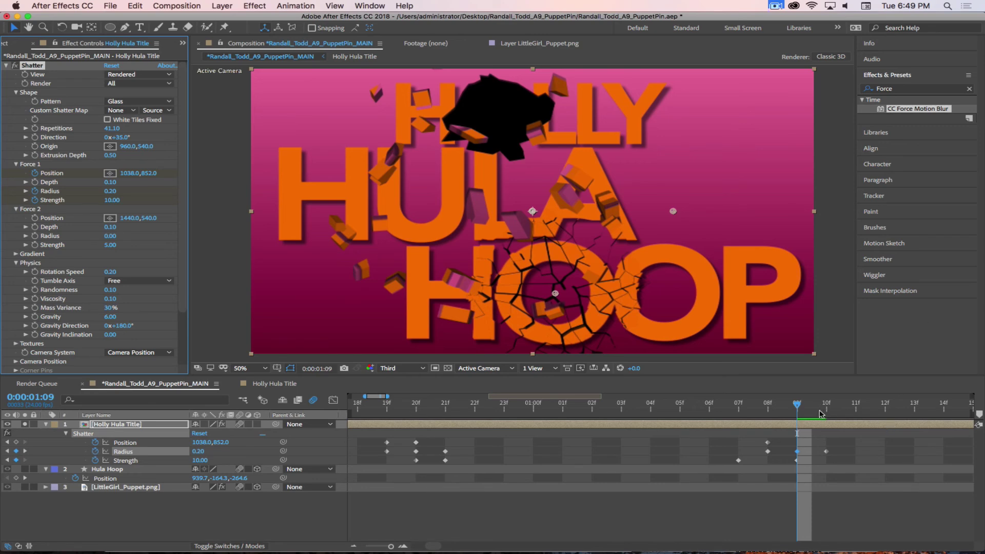
pyautogui.moveTo(799, 405); pyautogui.dragTo(885, 406)
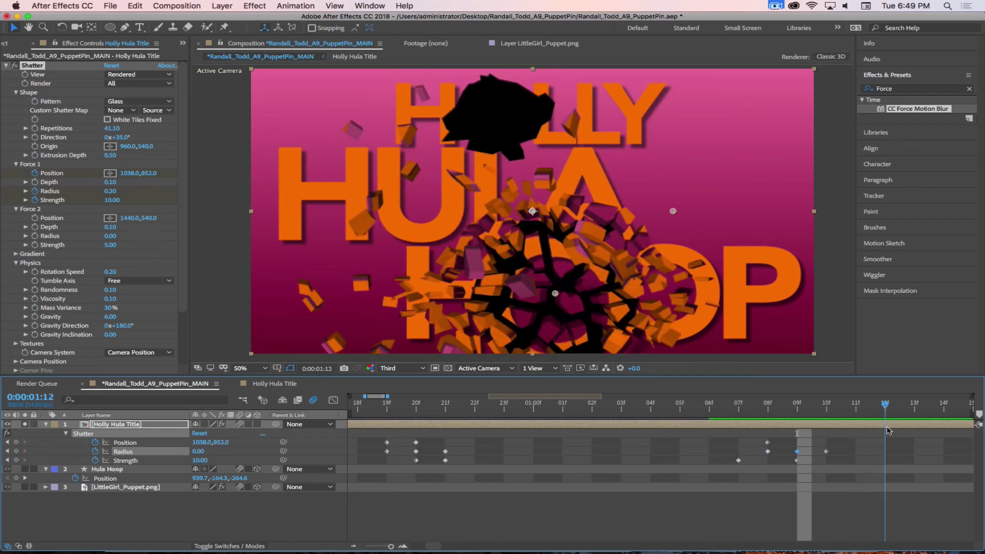
pyautogui.moveTo(889, 431); pyautogui.dragTo(796, 431)
pyautogui.press('-')
pyautogui.press('-')
pyautogui.press('-')
pyautogui.press('-')
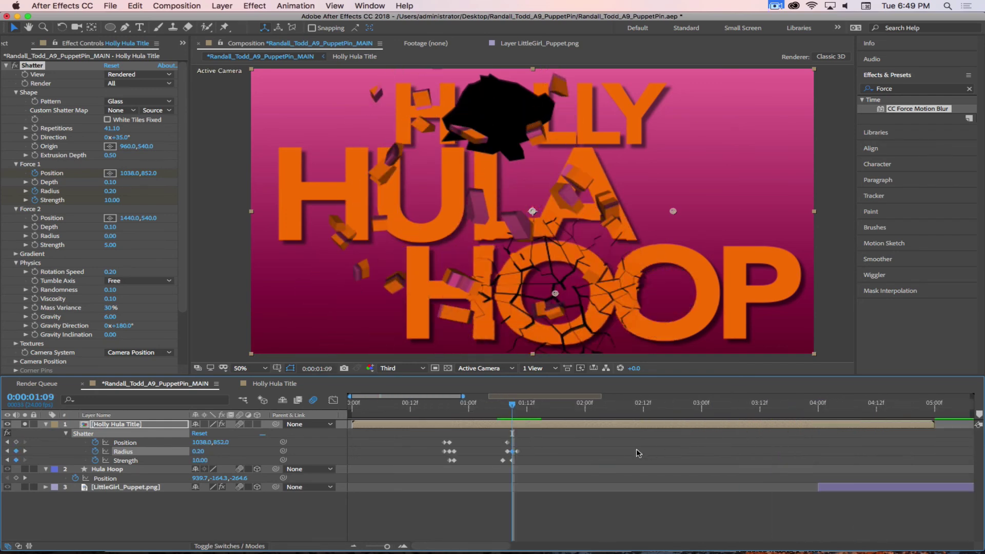
# Set the work area from 0:00:00:12 to 0:00:02:00 and play a preview
pyautogui.press('-')
pyautogui.moveTo(448, 406); pyautogui.dragTo(372, 407)
pyautogui.press('n')
pyautogui.press('b')
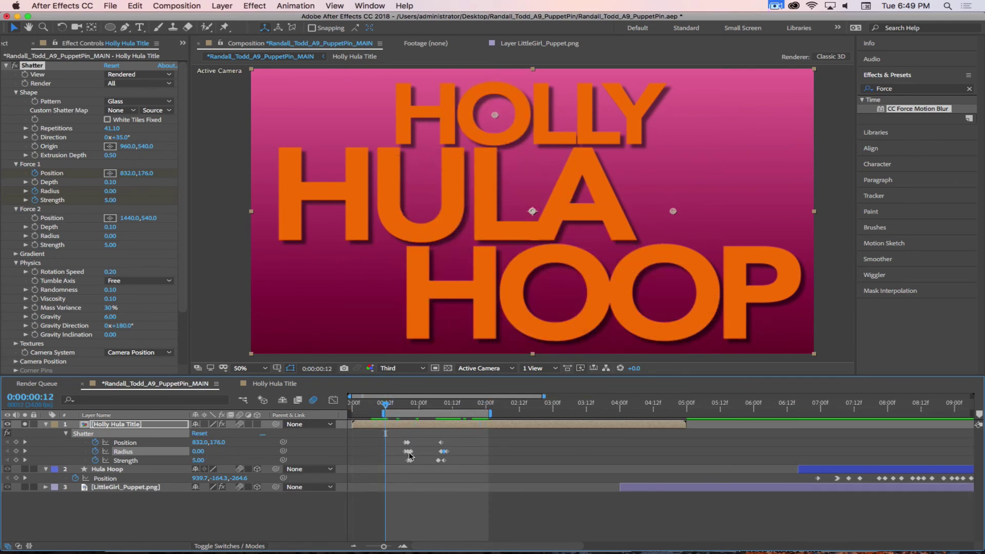
pyautogui.press('space')
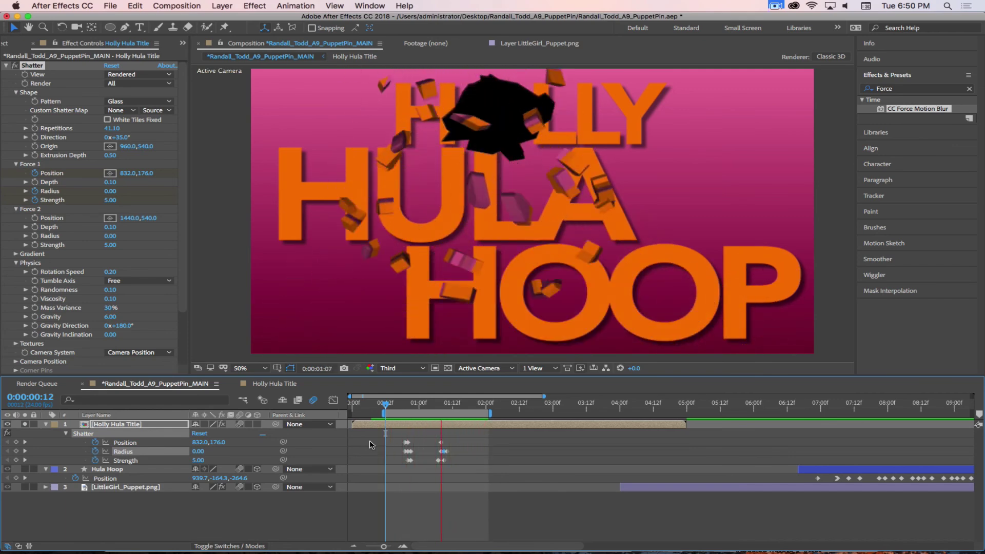
# Try the Herringbone 1 shatter pattern, then switch the Pattern to Hexagons
pyautogui.click(139, 101)
pyautogui.click(145, 187)
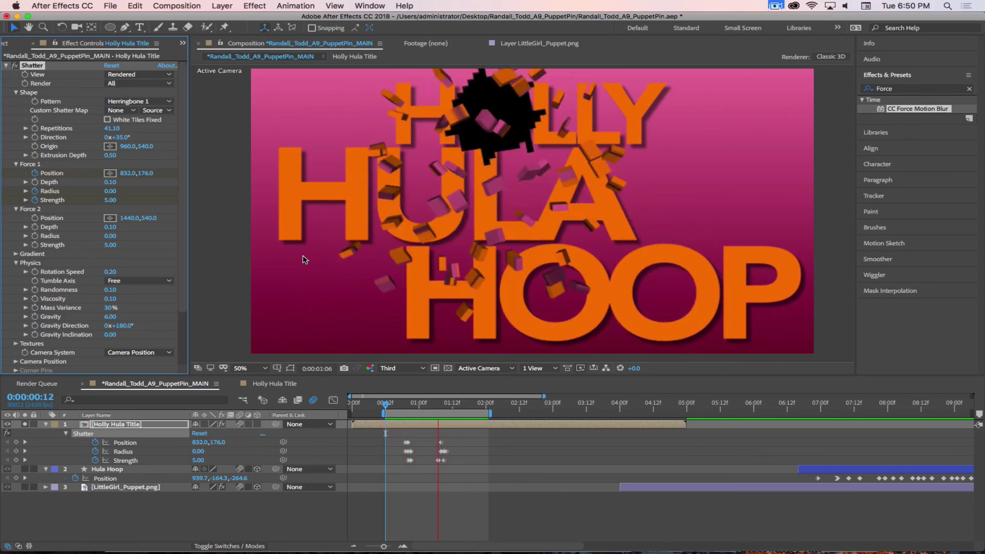
pyautogui.click(138, 101)
pyautogui.click(140, 208)
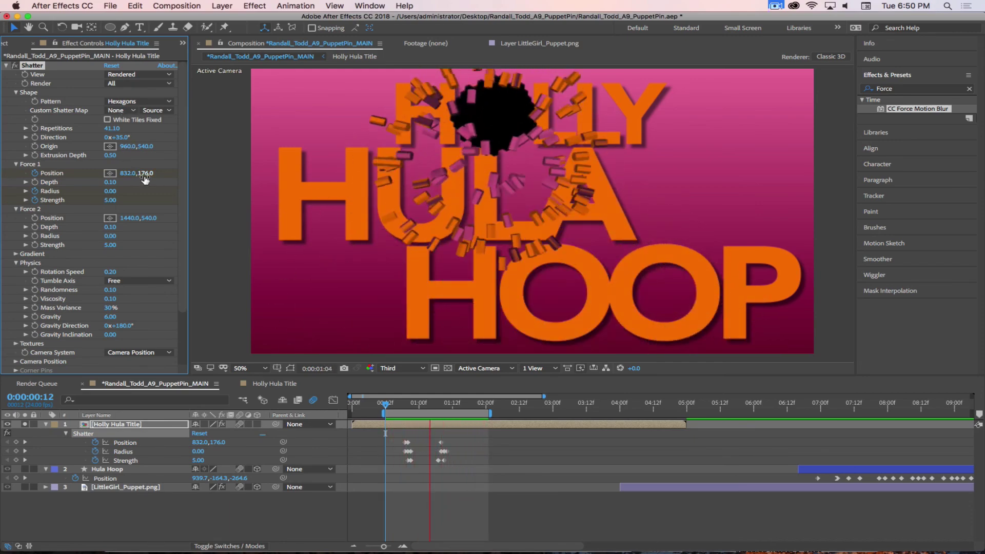
pyautogui.scroll(-1, 116, 255)
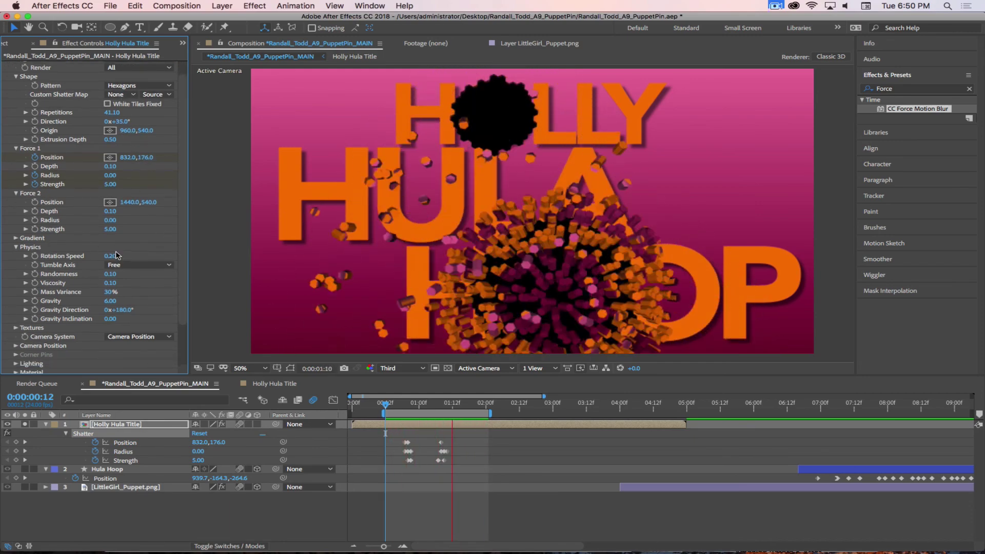
pyautogui.click(16, 238)
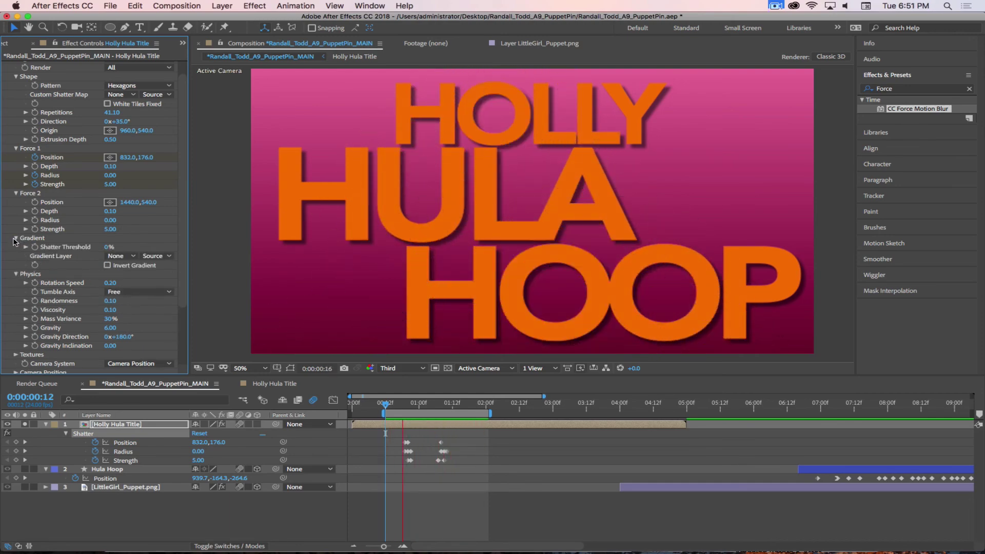
pyautogui.click(17, 238)
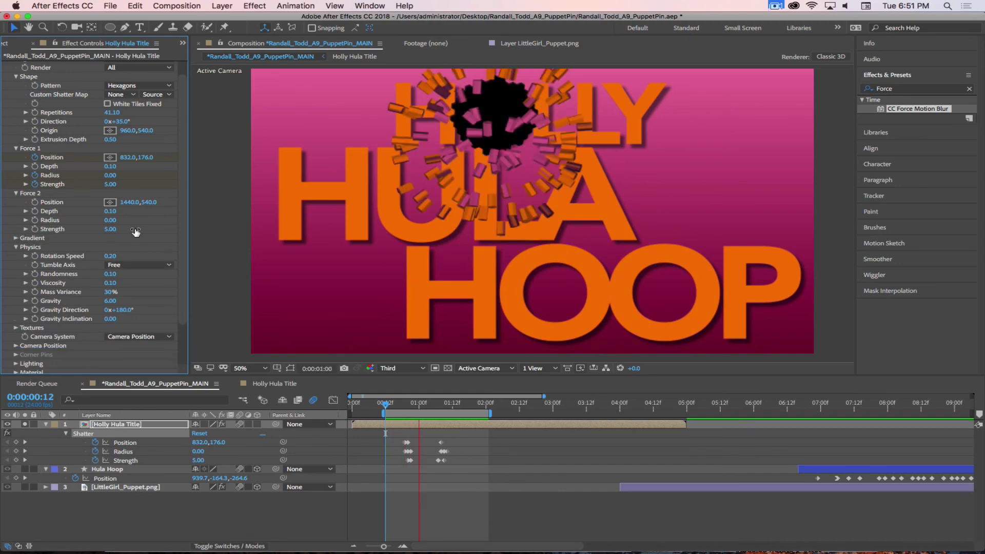
pyautogui.scroll(-3, 143, 293)
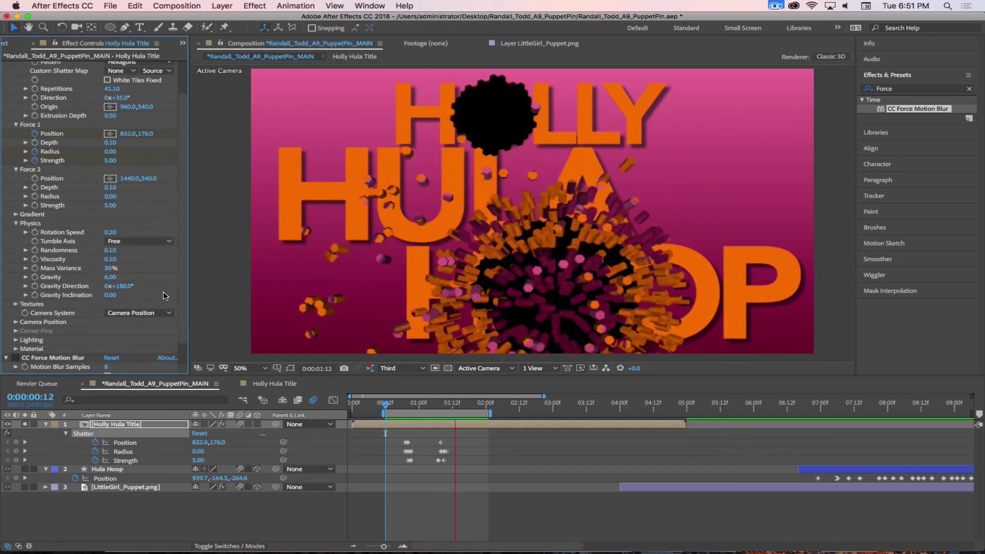
pyautogui.click(16, 280)
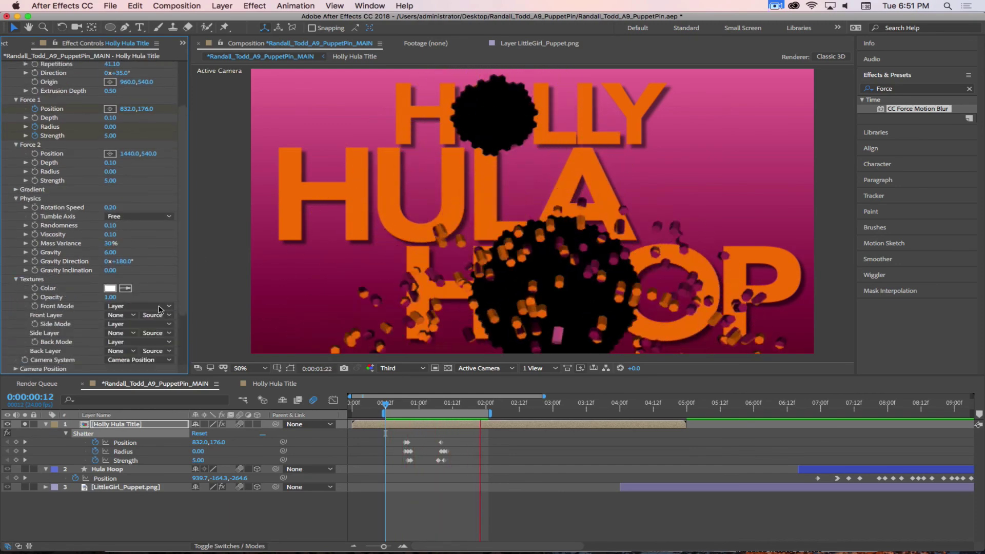
pyautogui.click(16, 279)
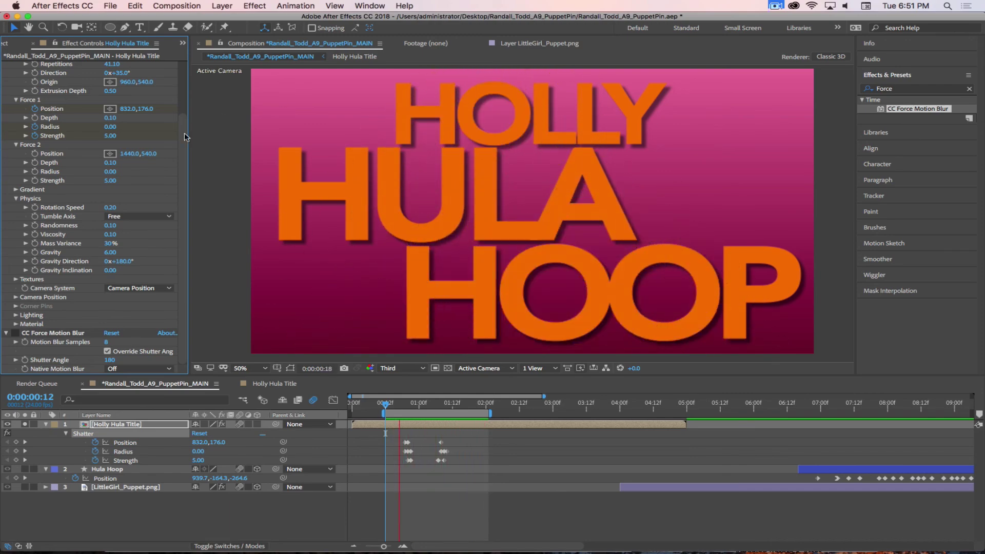
pyautogui.scroll(2, 410, 226)
pyautogui.scroll(3, 122, 145)
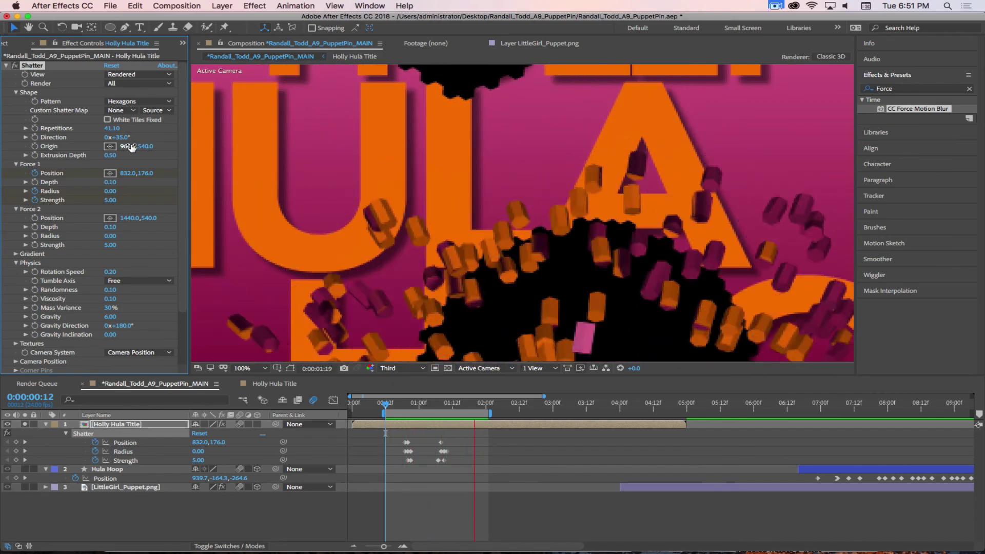
pyautogui.click(776, 6)
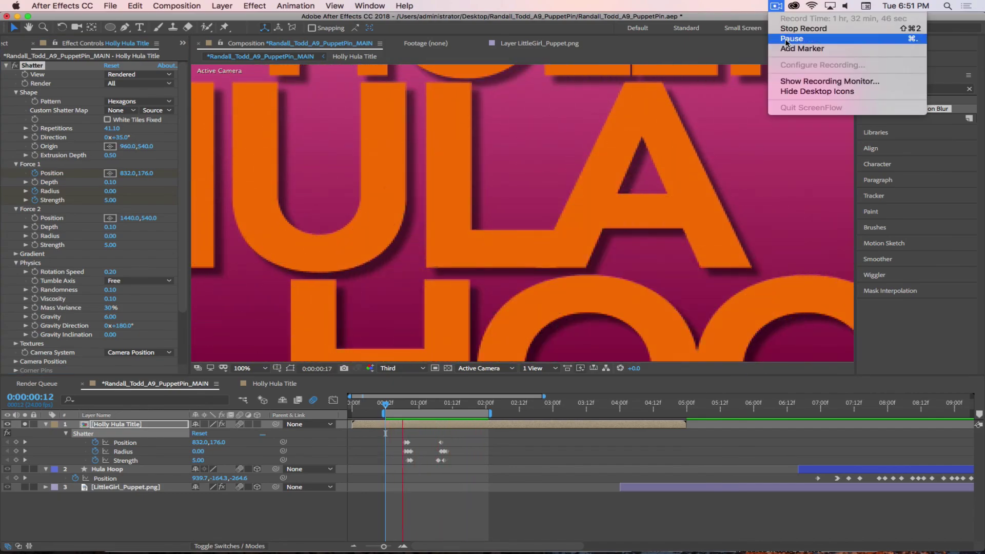